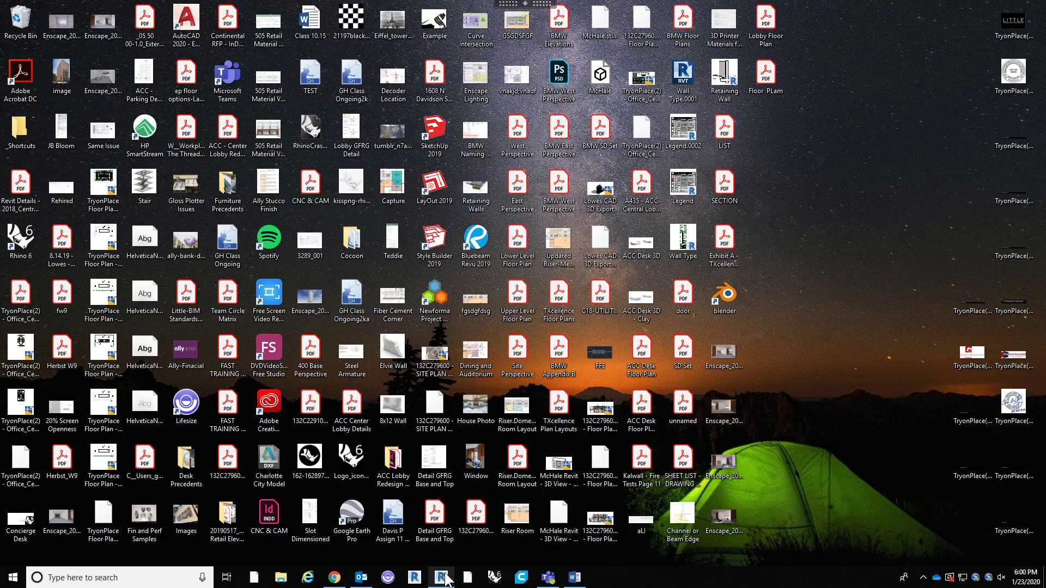
Step: Switch to the Revit project and open the Level 1 floor plan
{"action": "left_click", "coordinate": [442, 576]}
{"action": "middle_click_drag", "start_coordinate": [569, 230], "coordinate": [559, 247]}
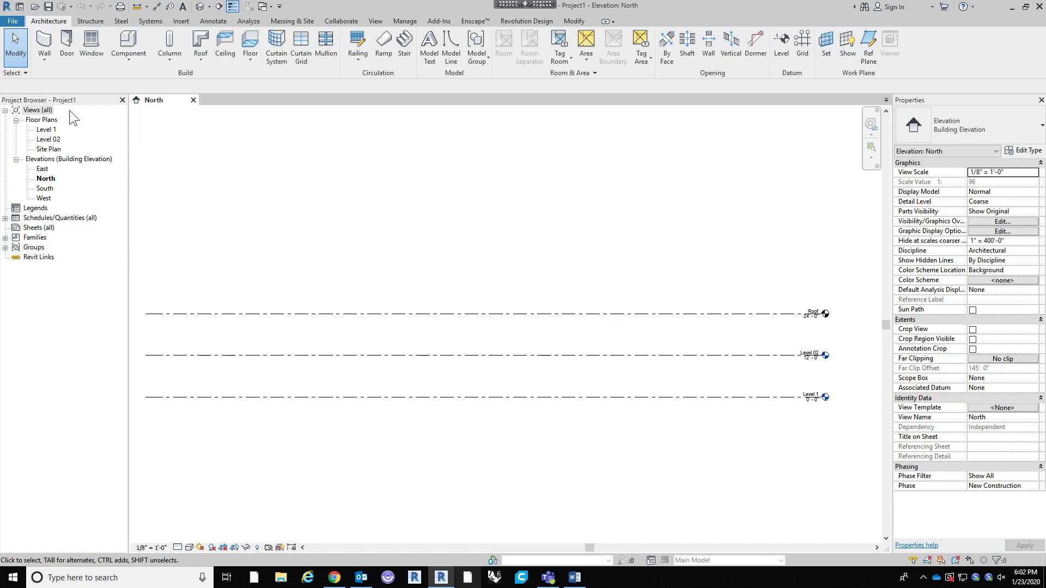
{"action": "left_click", "coordinate": [47, 120]}
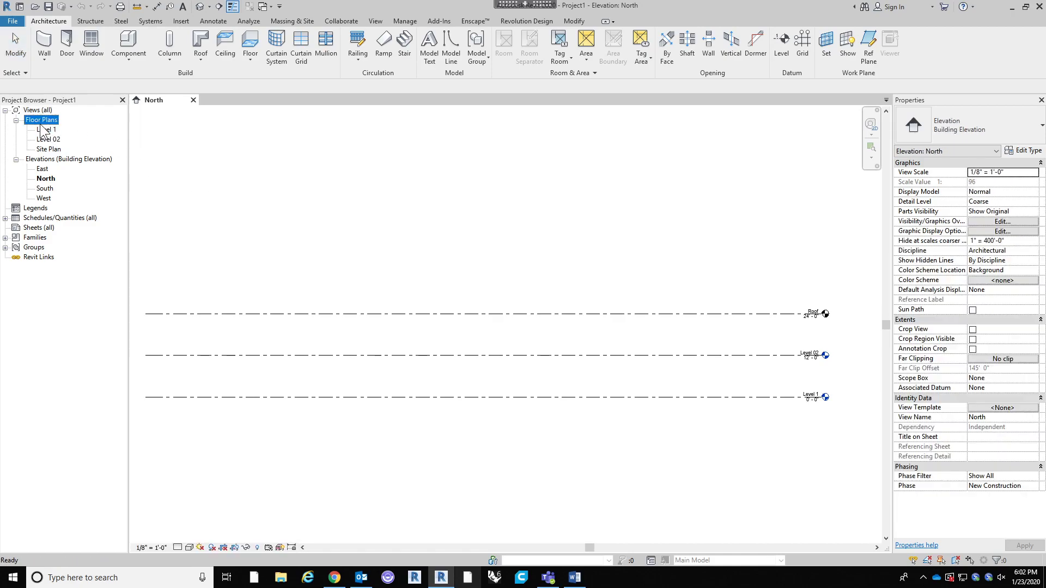
{"action": "left_click", "coordinate": [41, 131]}
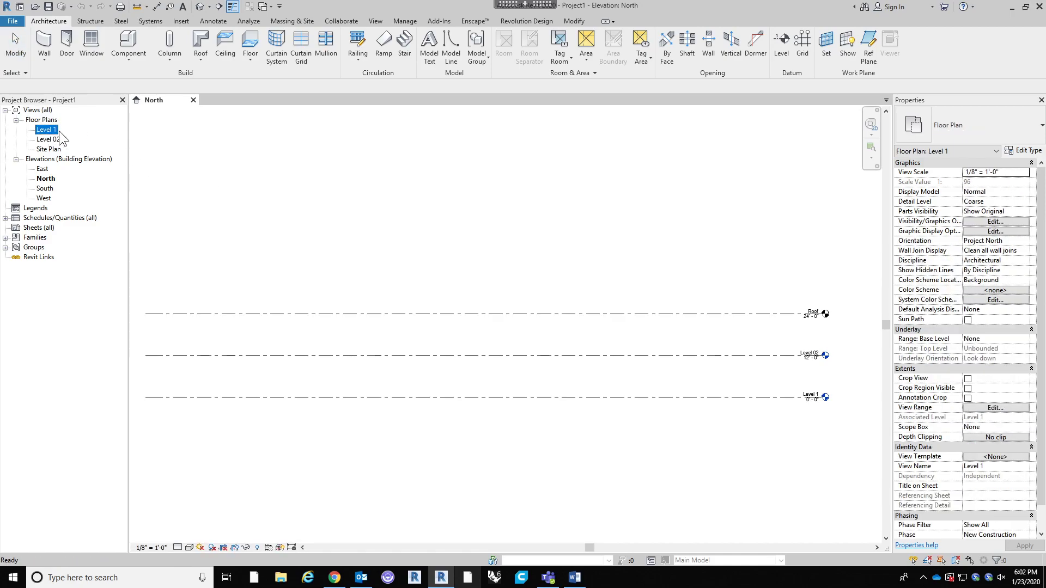
{"action": "double_click", "coordinate": [54, 129]}
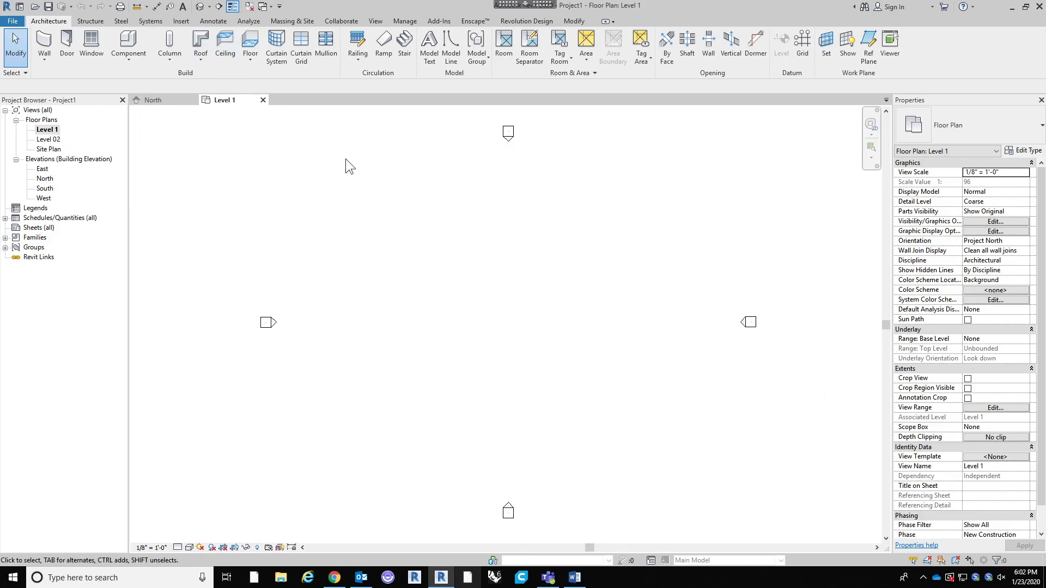
Step: Start a new in-place model component in the Walls family category and accept its name
{"action": "left_click", "coordinate": [42, 44]}
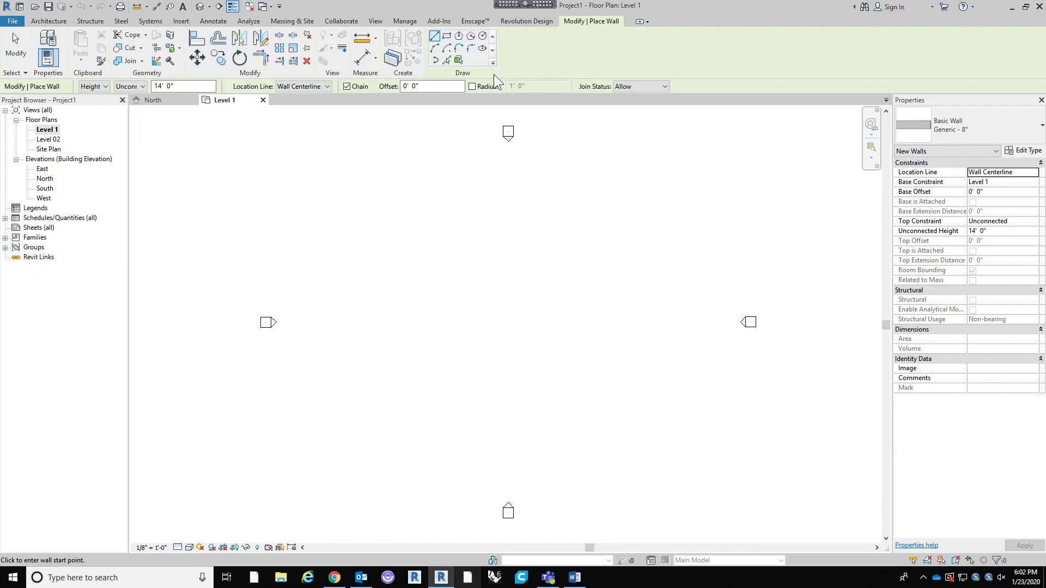
{"action": "left_click", "coordinate": [49, 22]}
{"action": "left_click", "coordinate": [139, 64]}
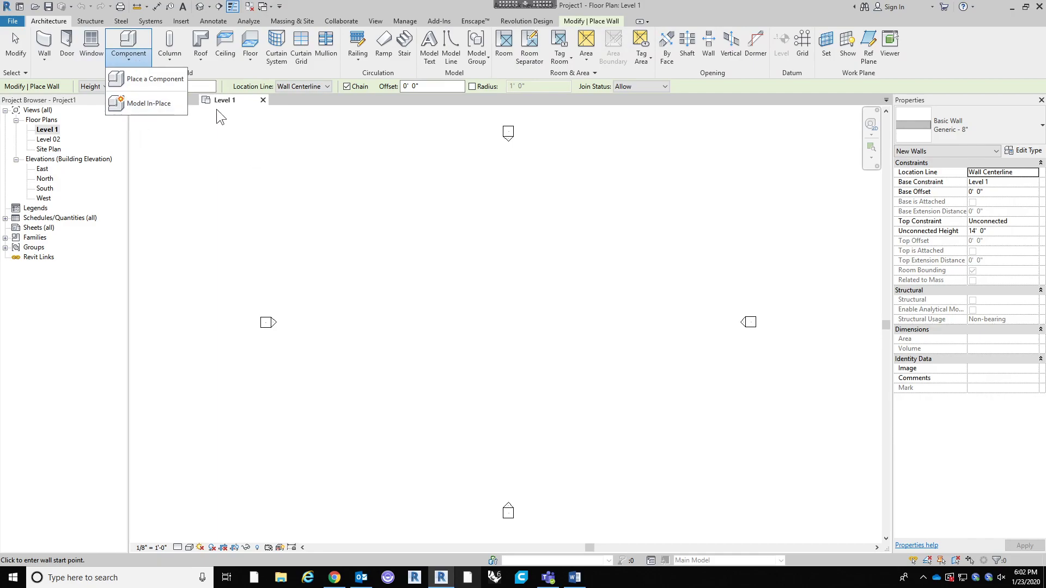
{"action": "left_click", "coordinate": [152, 102]}
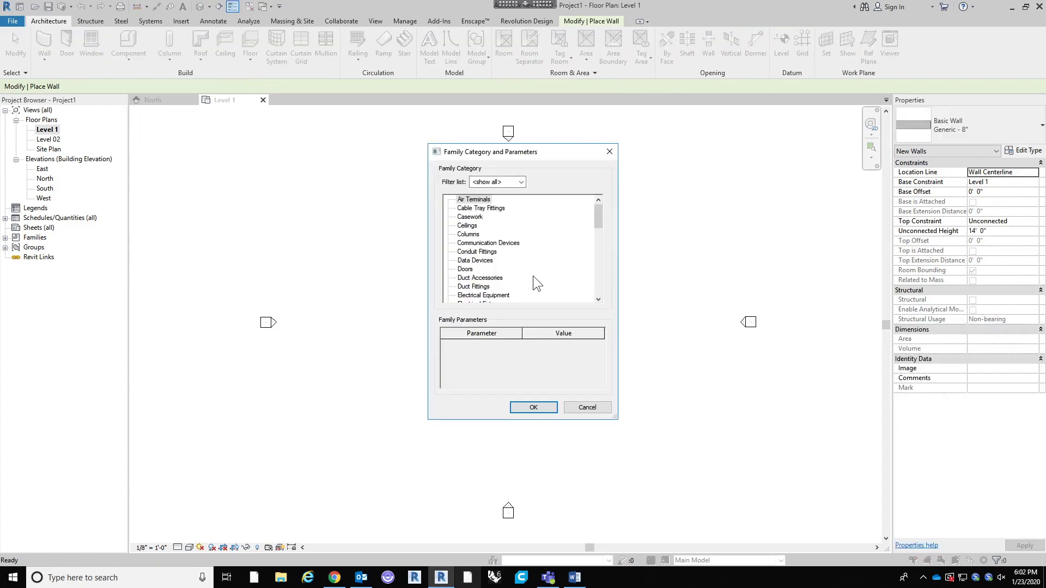
{"action": "scroll", "coordinate": [486, 233], "scroll_direction": "down", "scroll_amount": 9}
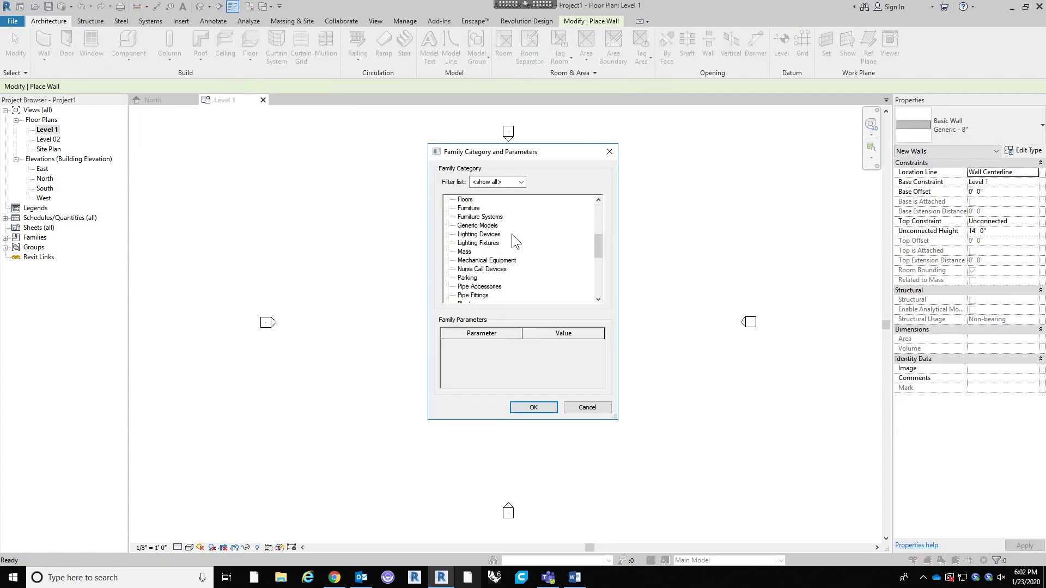
{"action": "scroll", "coordinate": [492, 273], "scroll_direction": "down", "scroll_amount": 2}
{"action": "left_click", "coordinate": [473, 278]}
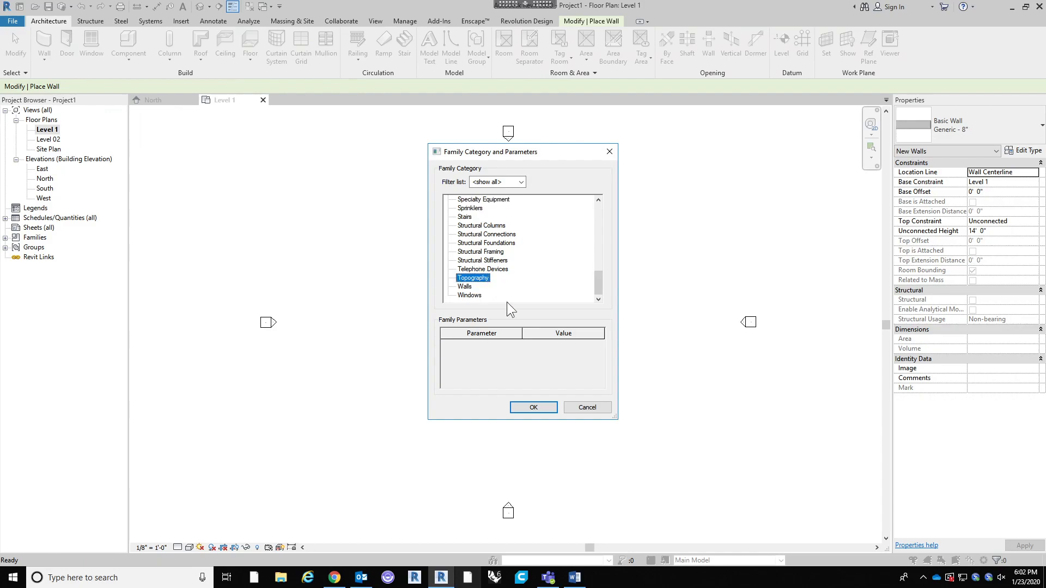
{"action": "left_click", "coordinate": [465, 286]}
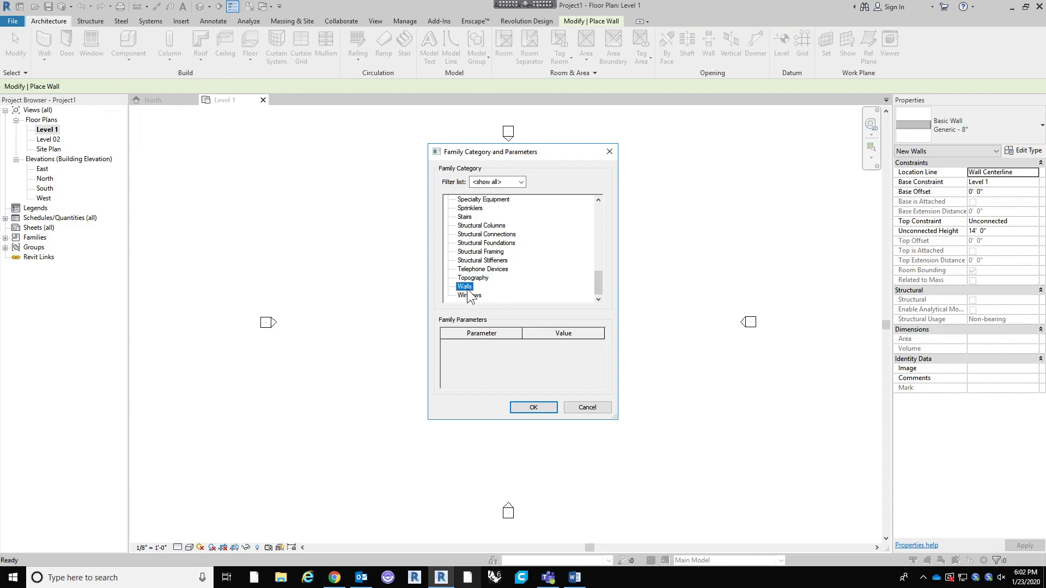
{"action": "left_click", "coordinate": [533, 407]}
{"action": "left_click", "coordinate": [523, 308]}
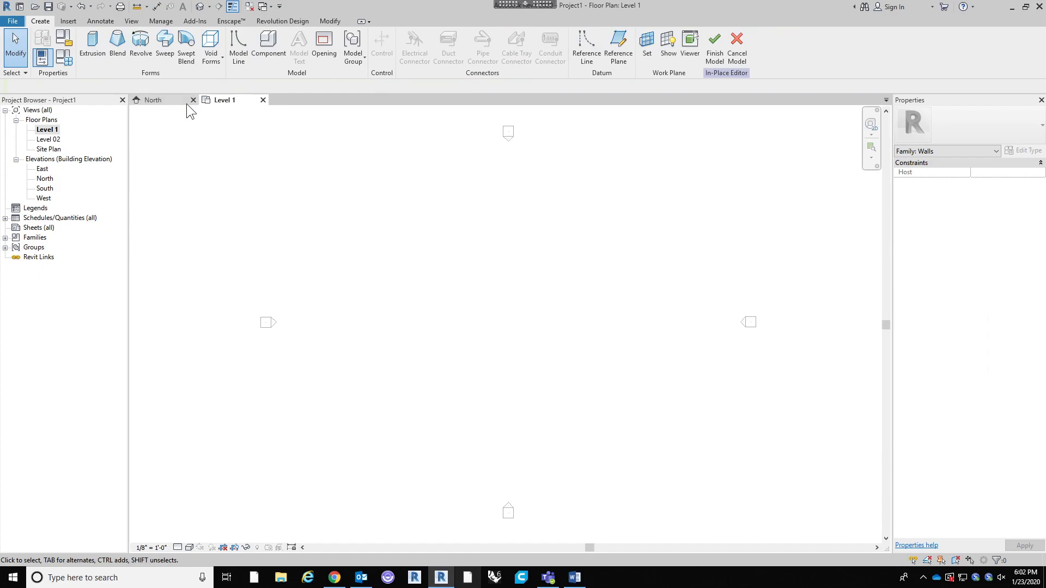
Step: Start an extrusion and sketch an S-shaped spline with six control points between the west and east elevation markers
{"action": "left_click", "coordinate": [92, 44]}
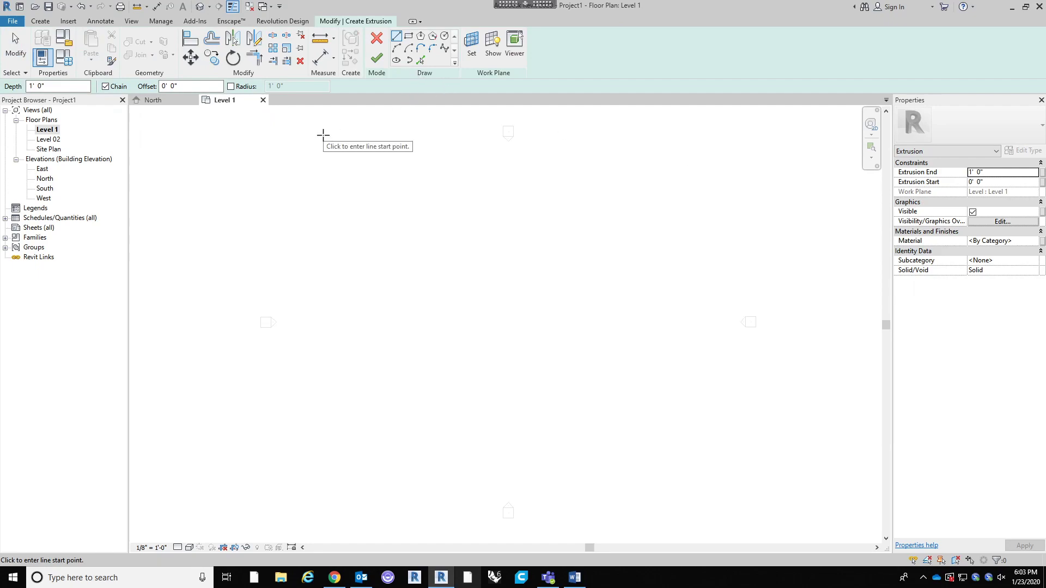
{"action": "left_click", "coordinate": [445, 47]}
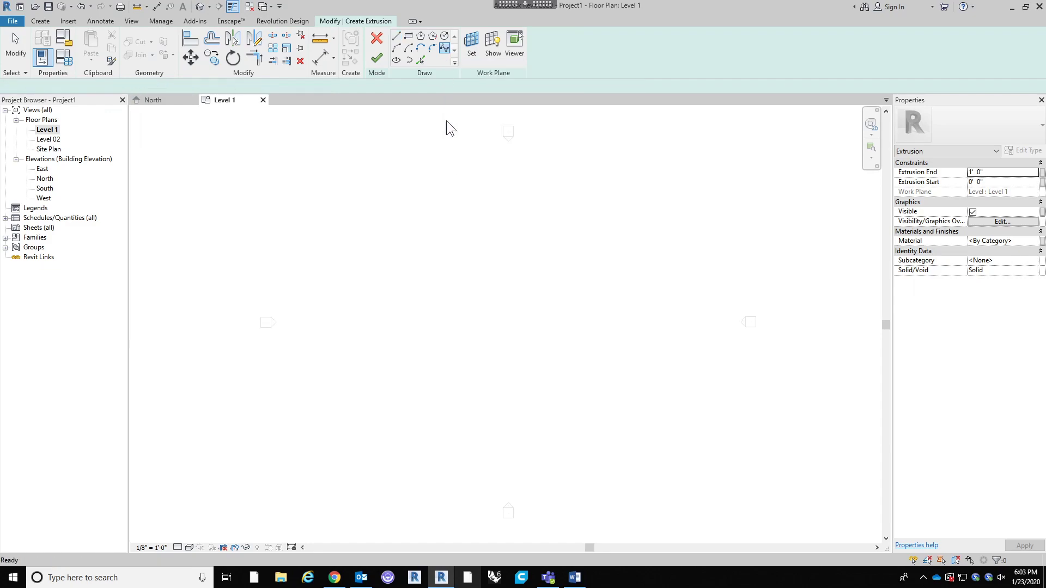
{"action": "left_click", "coordinate": [276, 406]}
{"action": "left_click", "coordinate": [367, 234]}
{"action": "left_click", "coordinate": [517, 374]}
{"action": "left_click", "coordinate": [602, 327]}
{"action": "left_click", "coordinate": [622, 235]}
{"action": "left_click", "coordinate": [715, 259]}
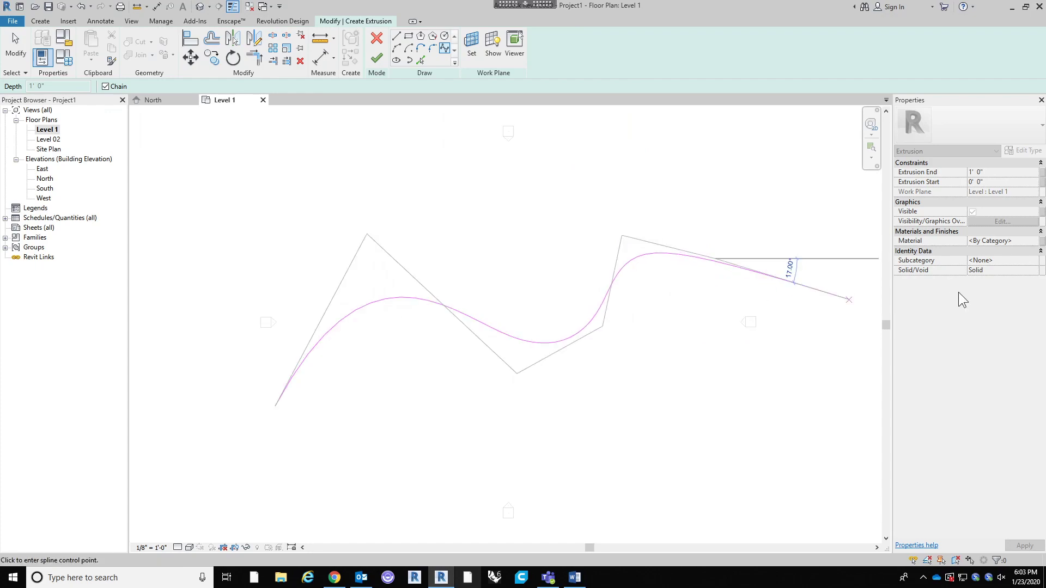
{"action": "key", "text": "F1"}
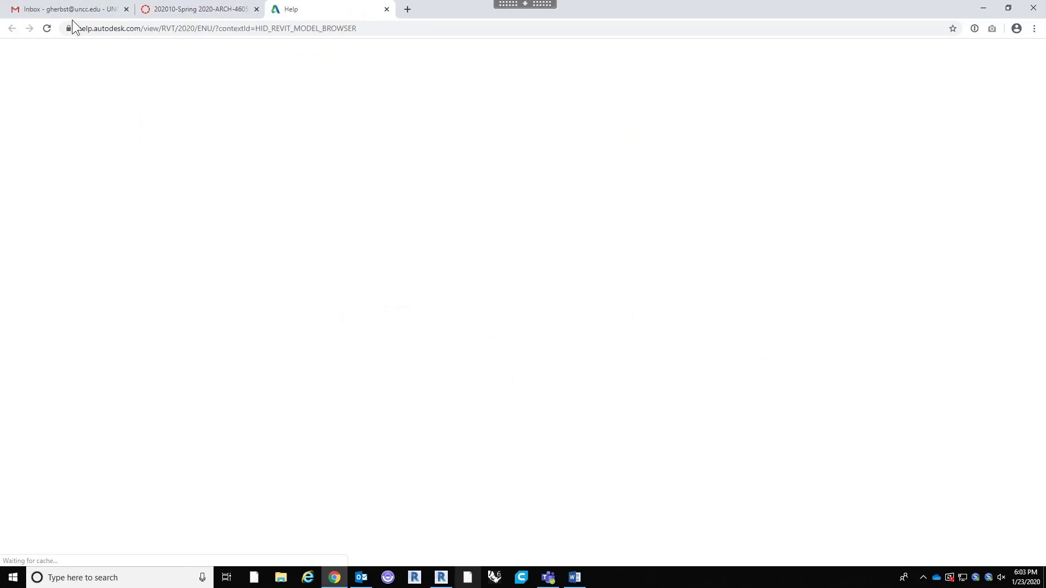
{"action": "key", "text": "alt+Tab"}
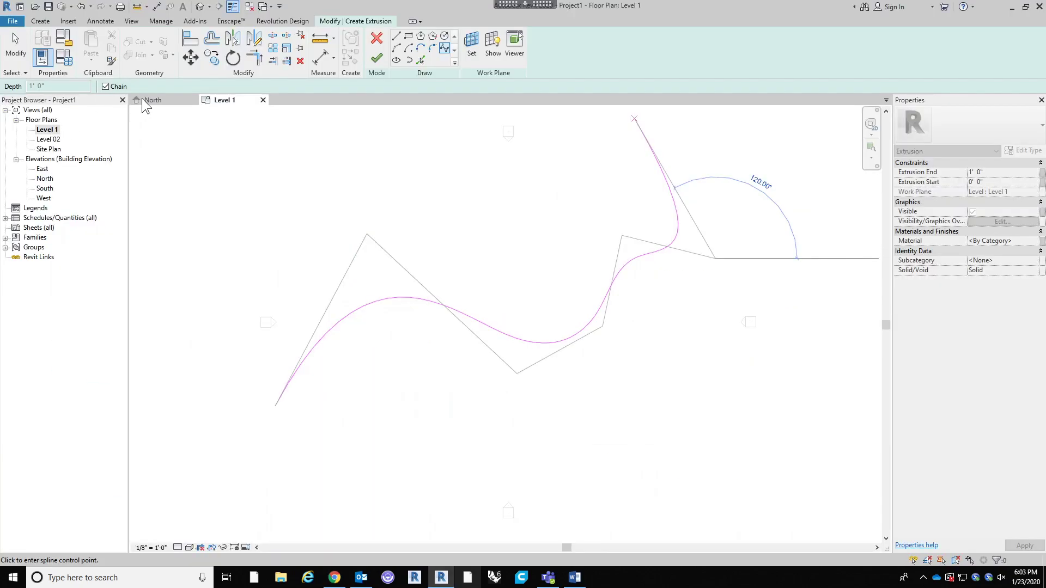
{"action": "left_click", "coordinate": [40, 21]}
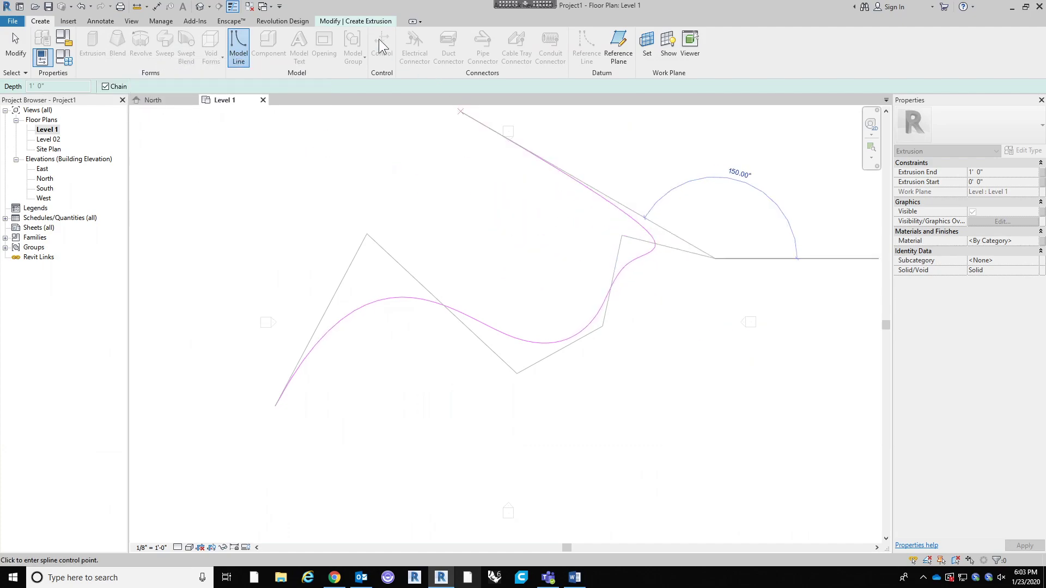
{"action": "left_click", "coordinate": [360, 21]}
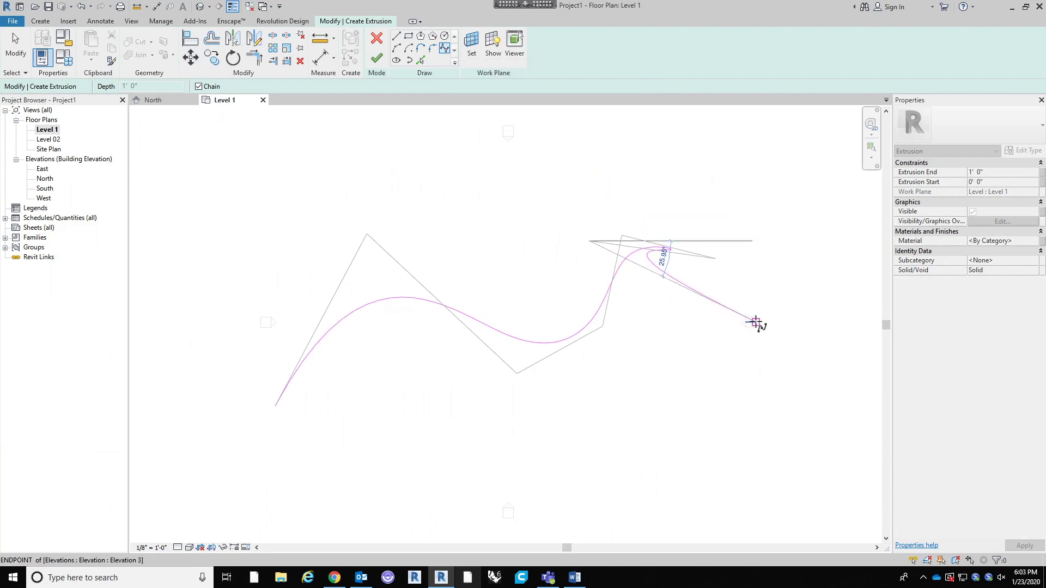
Step: End the spline and reshape its eastern half by moving the fourth and fifth control points outward
{"action": "key", "text": "Escape"}
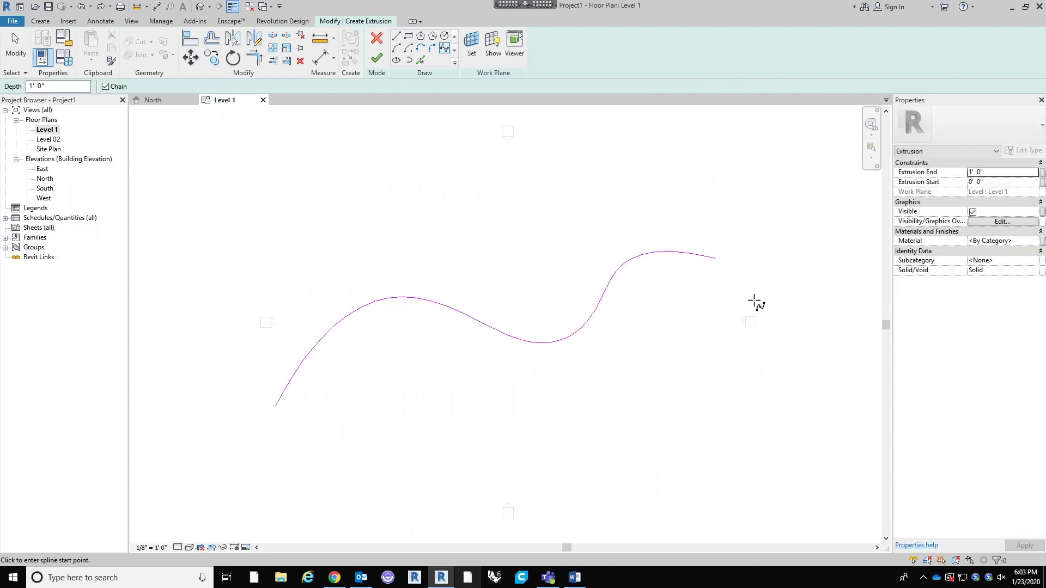
{"action": "key", "text": "Escape"}
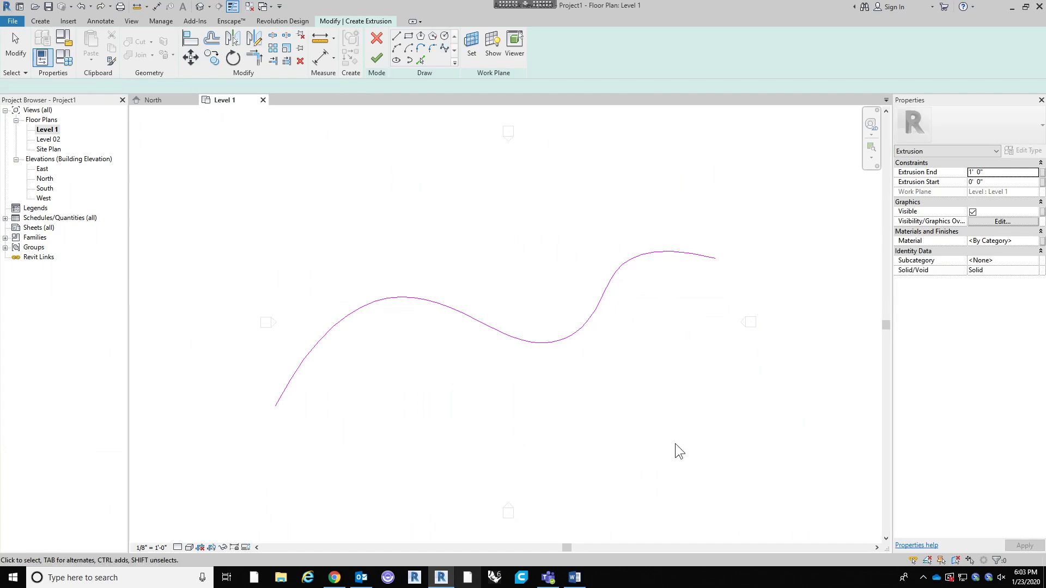
{"action": "left_click", "coordinate": [690, 253]}
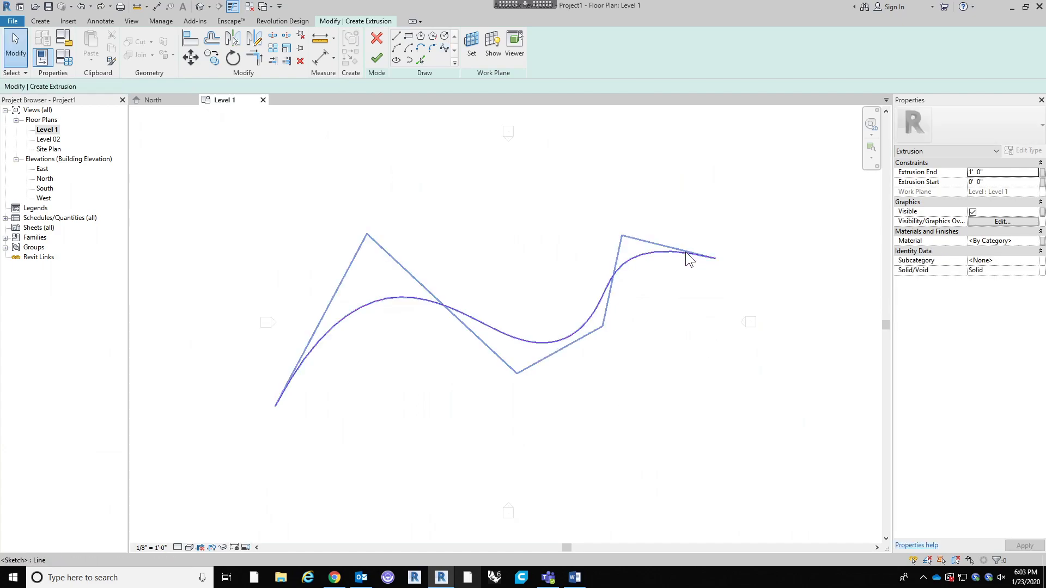
{"action": "left_click_drag", "start_coordinate": [625, 236], "coordinate": [650, 217]}
{"action": "left_click_drag", "start_coordinate": [602, 326], "coordinate": [674, 383]}
{"action": "left_click", "coordinate": [795, 396]}
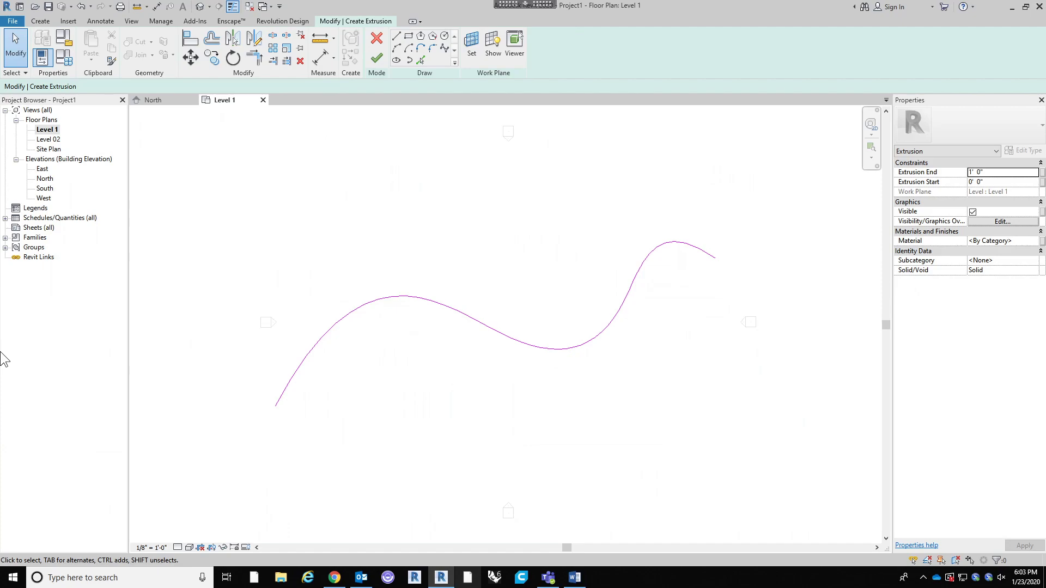
Step: Offset a copy of the spline by 1' 0" to form the second face of the wall
{"action": "left_click", "coordinate": [212, 38]}
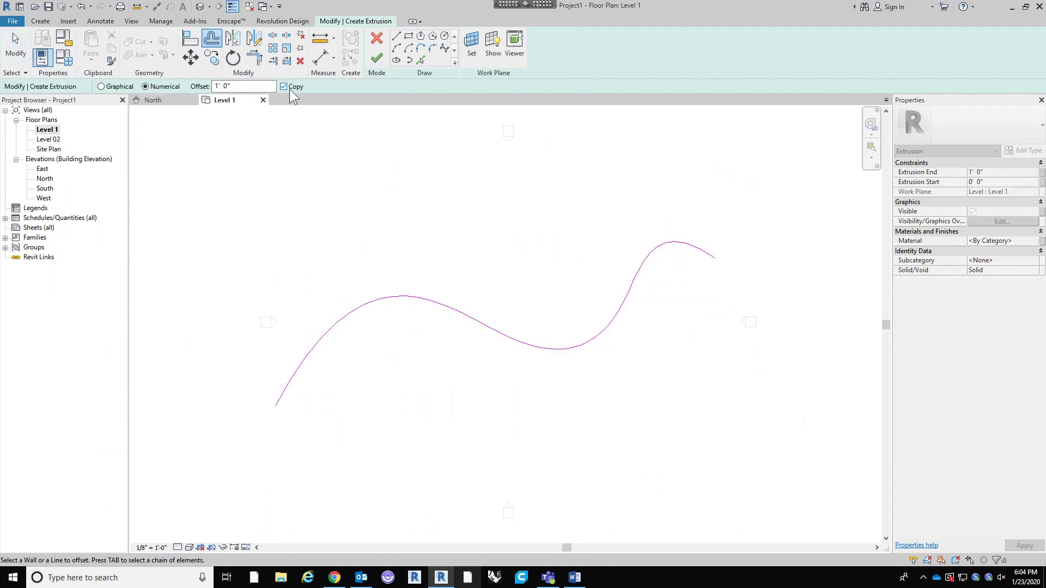
{"action": "left_click", "coordinate": [477, 322]}
{"action": "scroll", "coordinate": [481, 354], "scroll_direction": "up", "scroll_amount": 2}
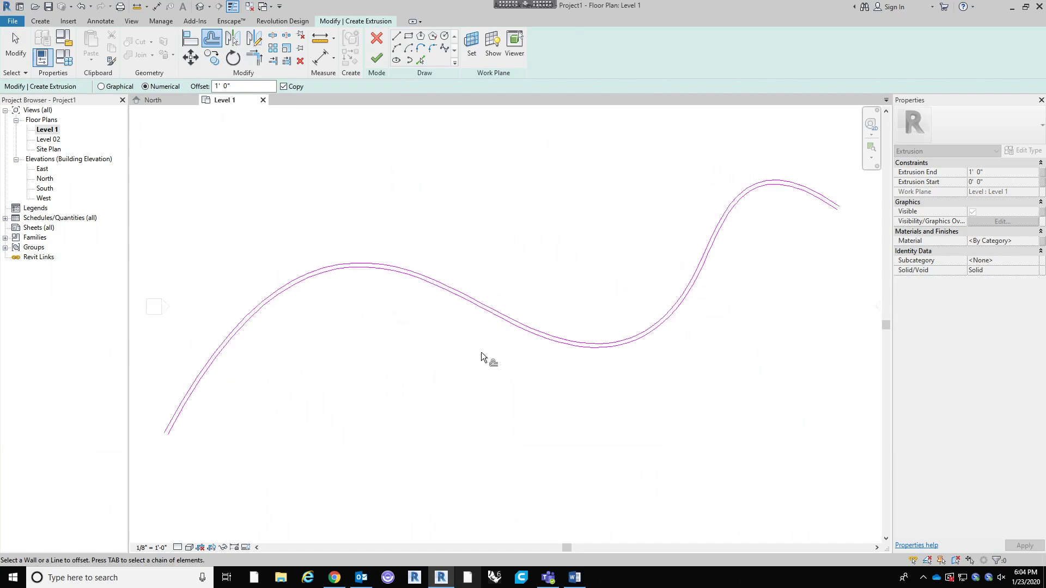
Step: Draw a straight line joining the east endpoints of the two parallel splines
{"action": "left_click", "coordinate": [396, 36]}
{"action": "scroll", "coordinate": [792, 220], "scroll_direction": "up", "scroll_amount": 5}
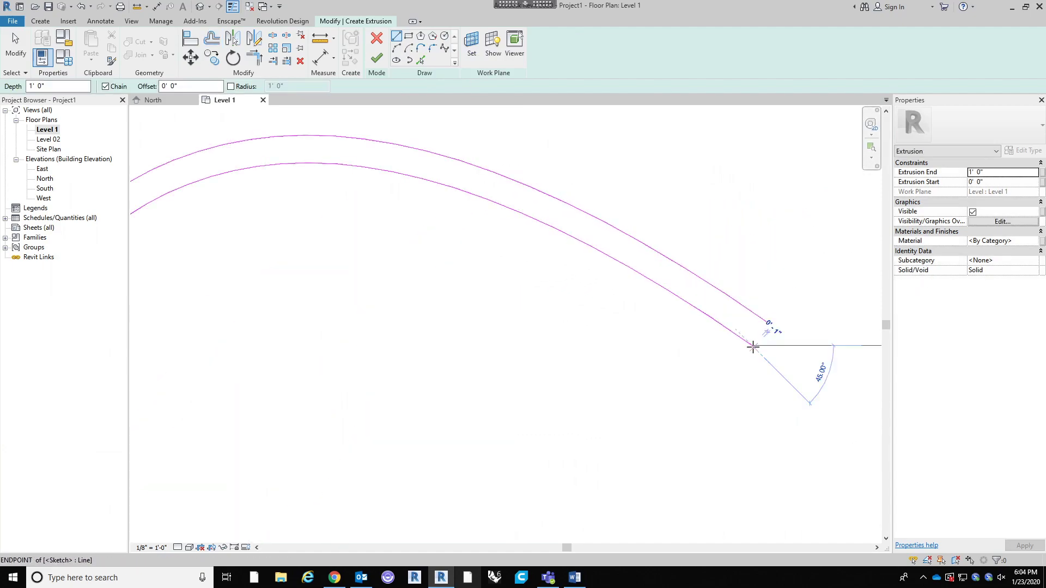
{"action": "left_click", "coordinate": [751, 345]}
{"action": "left_click", "coordinate": [764, 321]}
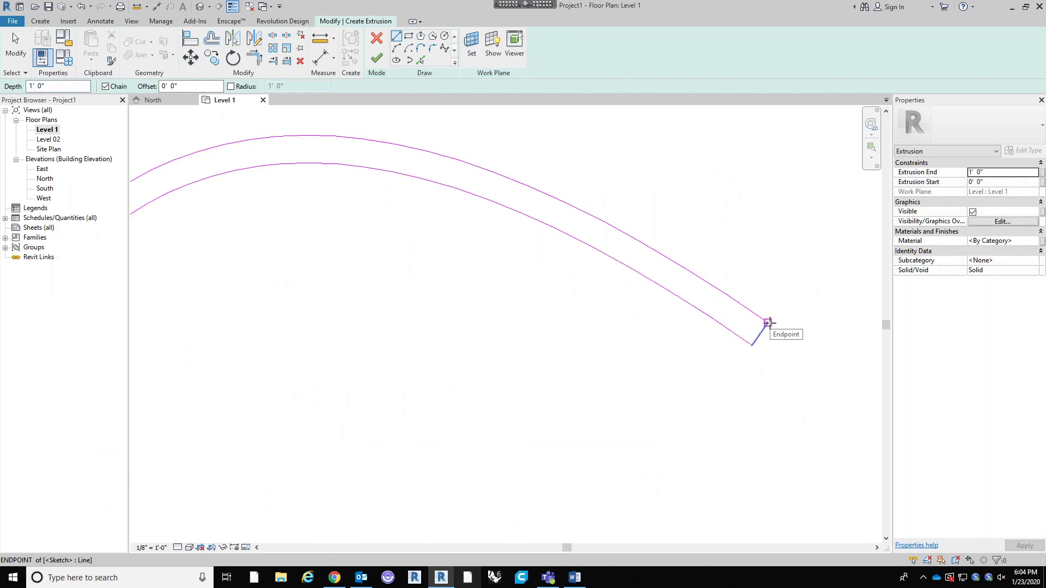
Step: Close the west end between the two splines with a straight line and finish the extrusion sketch
{"action": "scroll", "coordinate": [794, 257], "scroll_direction": "down", "scroll_amount": 5}
{"action": "scroll", "coordinate": [794, 257], "scroll_direction": "down", "scroll_amount": 2}
{"action": "scroll", "coordinate": [187, 457], "scroll_direction": "up", "scroll_amount": 6}
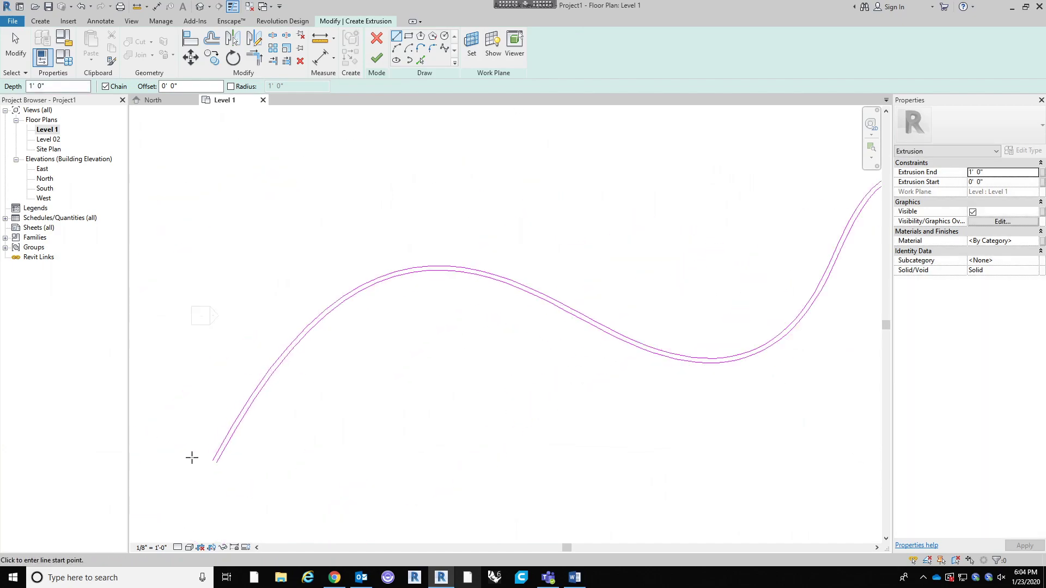
{"action": "left_click", "coordinate": [312, 473]}
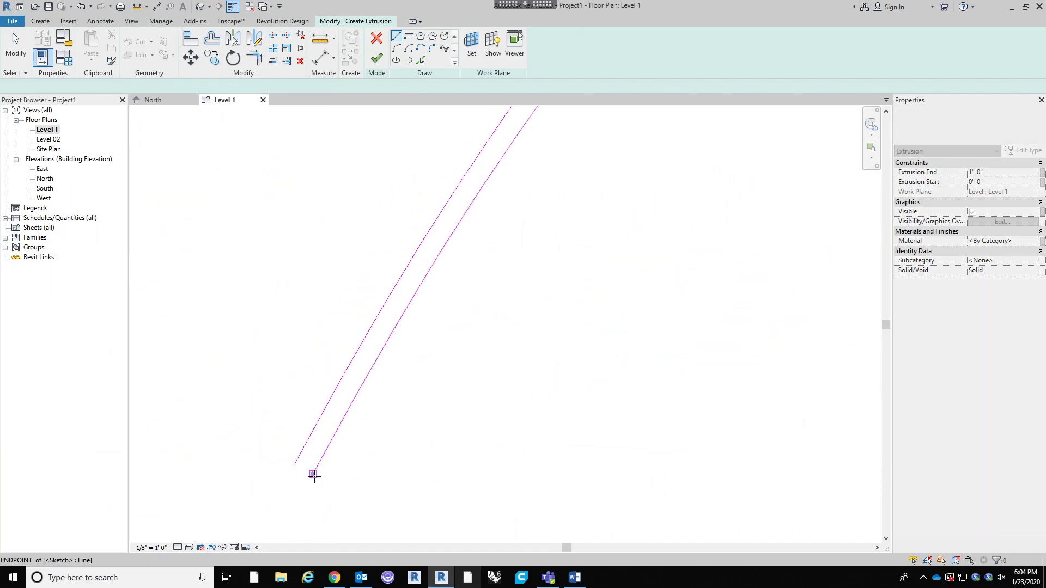
{"action": "left_click", "coordinate": [294, 461]}
{"action": "key", "text": "Escape"}
{"action": "scroll", "coordinate": [284, 420], "scroll_direction": "down", "scroll_amount": 3}
{"action": "scroll", "coordinate": [347, 380], "scroll_direction": "down", "scroll_amount": 3}
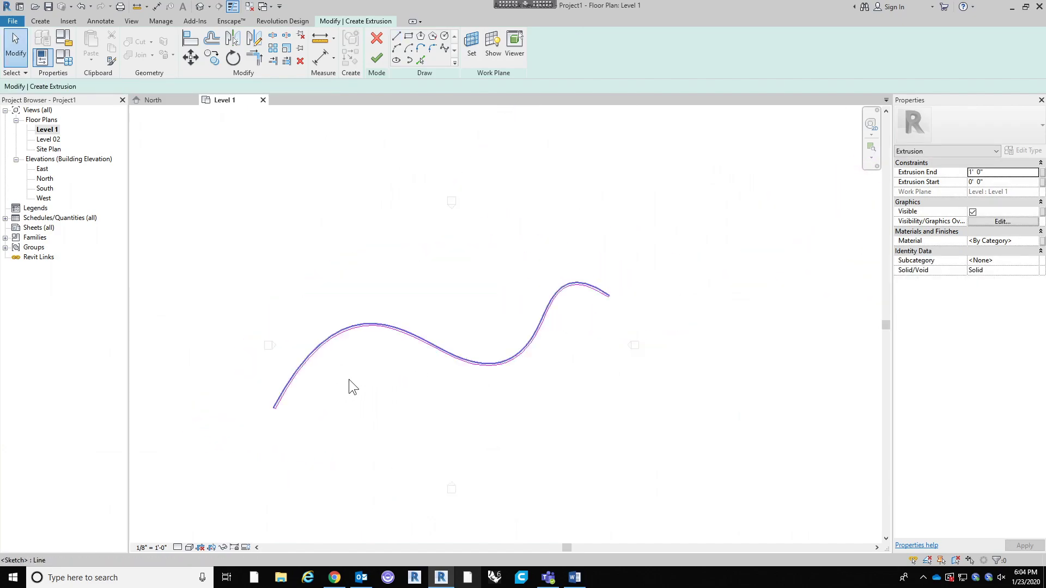
{"action": "left_click", "coordinate": [377, 56]}
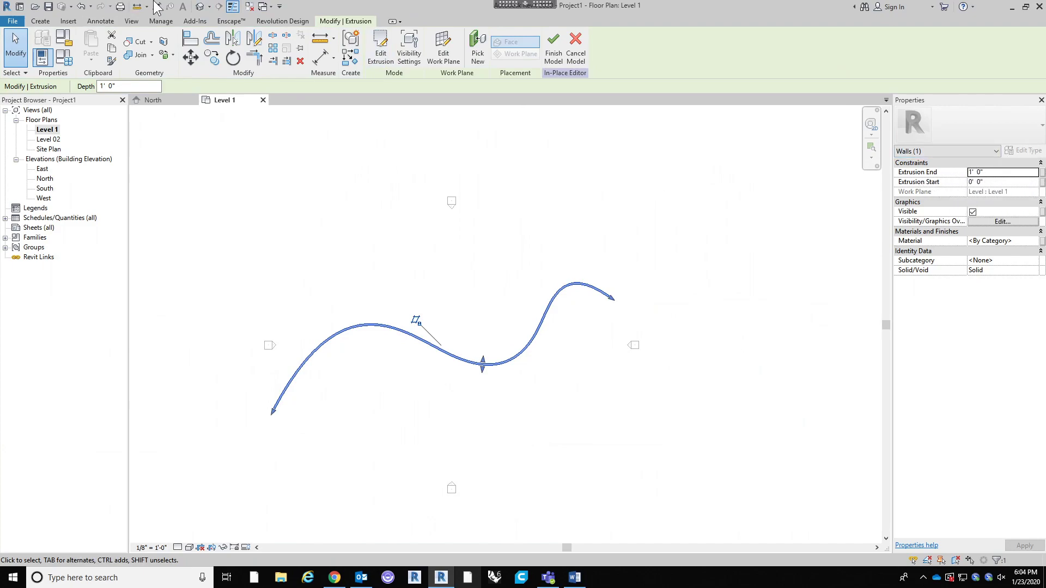
Step: Open the default 3D view and set the curved wall's Extrusion End to 20'
{"action": "left_click", "coordinate": [200, 6]}
{"action": "left_click", "coordinate": [684, 388]}
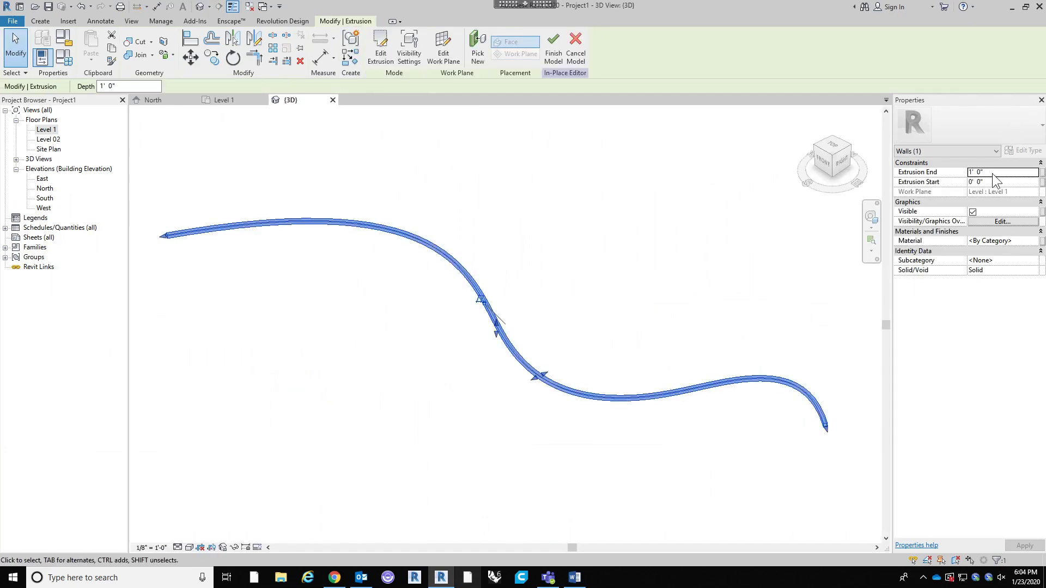
{"action": "left_click", "coordinate": [1004, 172]}
{"action": "type", "text": "20"}
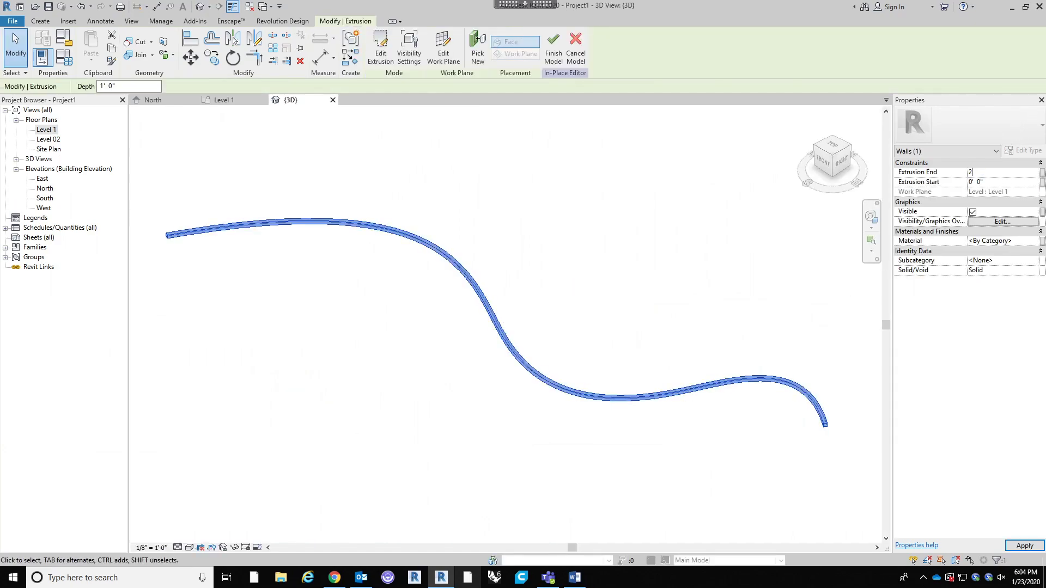
{"action": "left_click", "coordinate": [396, 309]}
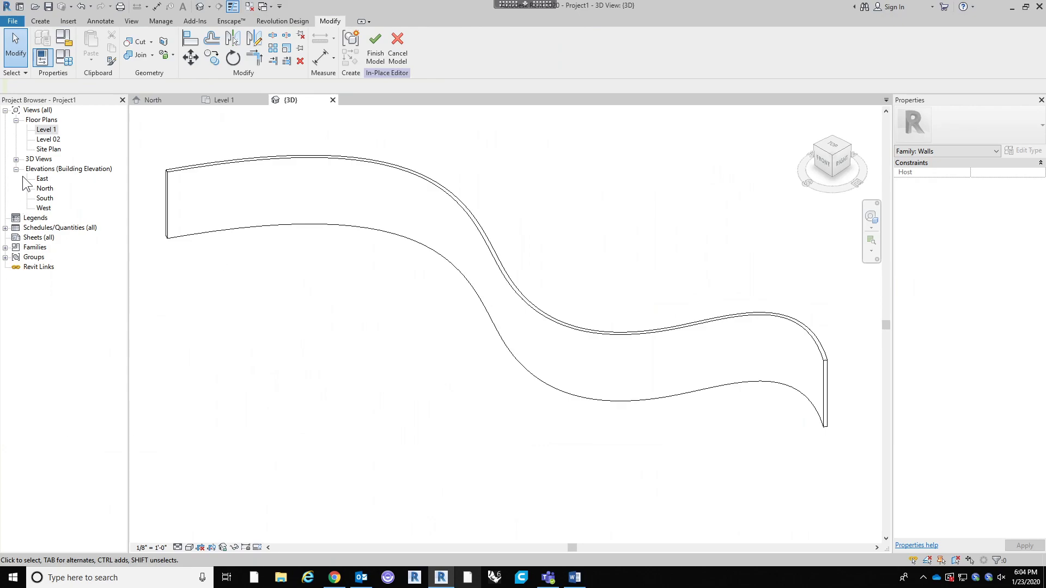
Step: Open the Level 1 floor plan, enter the curved wall's extrusion sketch, and examine the control points and ends of both splines
{"action": "double_click", "coordinate": [52, 127]}
{"action": "left_click", "coordinate": [489, 367]}
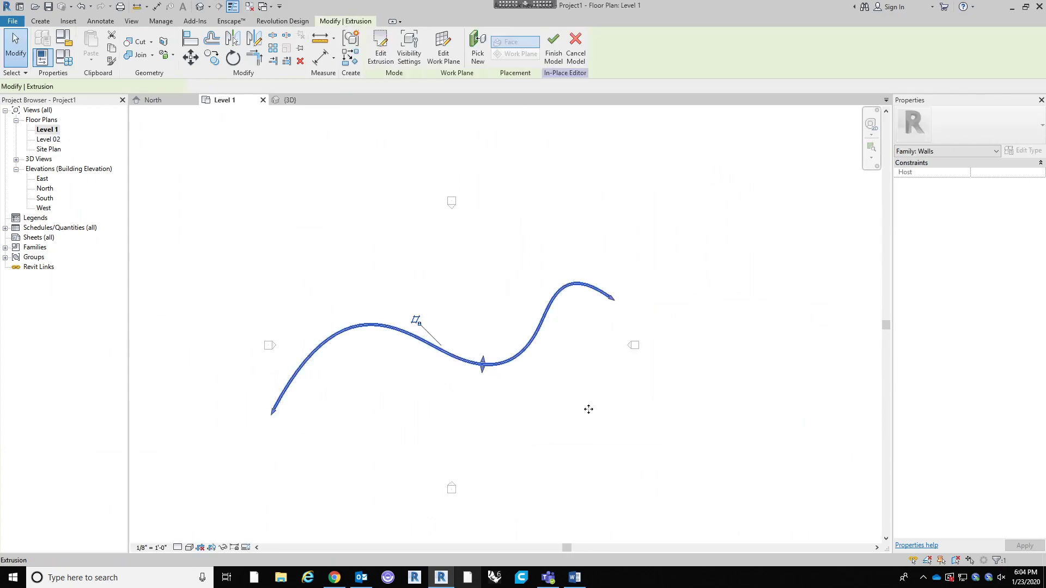
{"action": "double_click", "coordinate": [443, 308]}
{"action": "scroll", "coordinate": [444, 365], "scroll_direction": "up", "scroll_amount": 5}
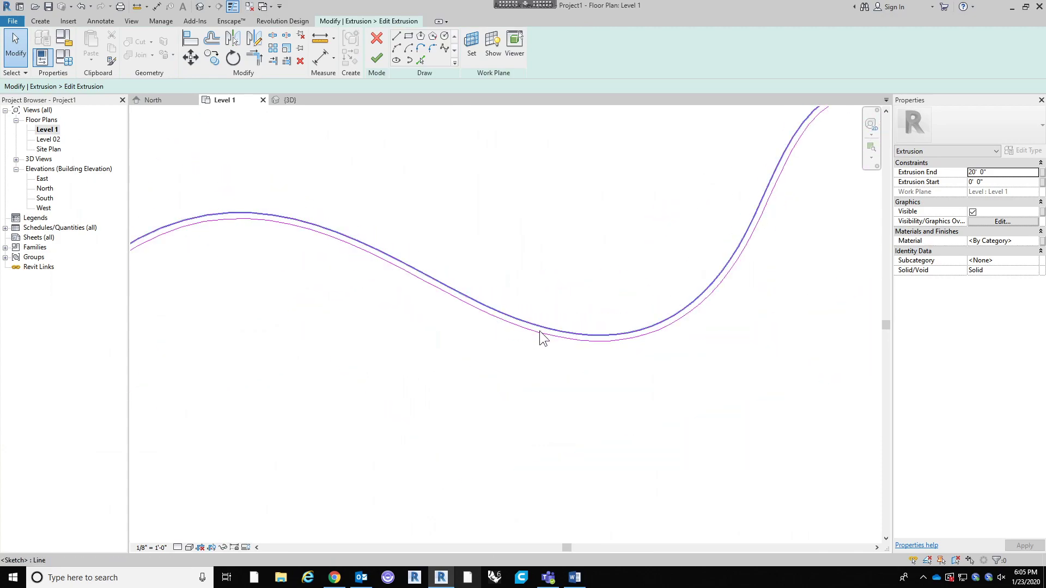
{"action": "left_click", "coordinate": [537, 332]}
{"action": "scroll", "coordinate": [540, 364], "scroll_direction": "down", "scroll_amount": 4}
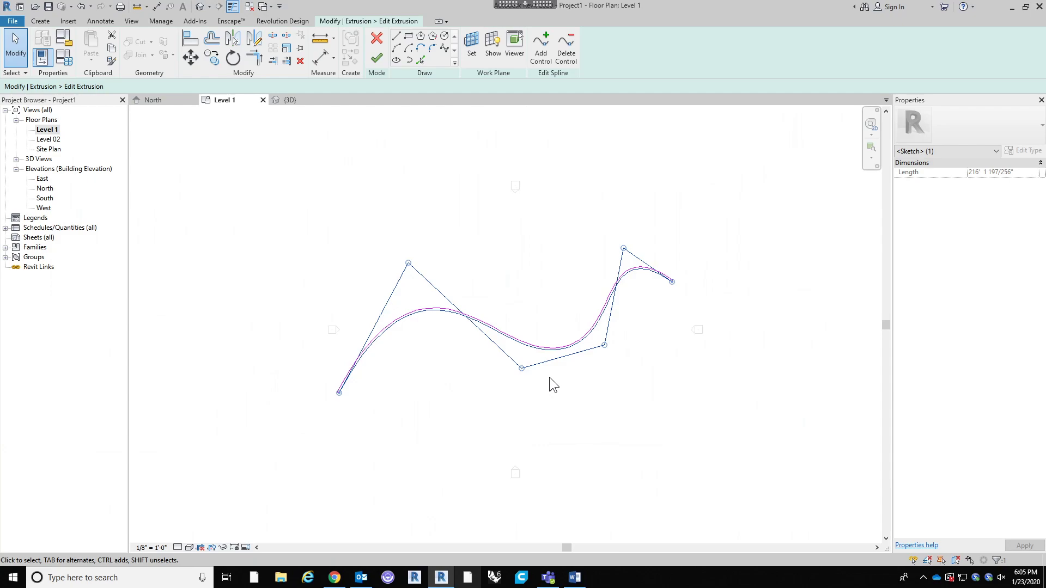
{"action": "scroll", "coordinate": [550, 365], "scroll_direction": "up", "scroll_amount": 4}
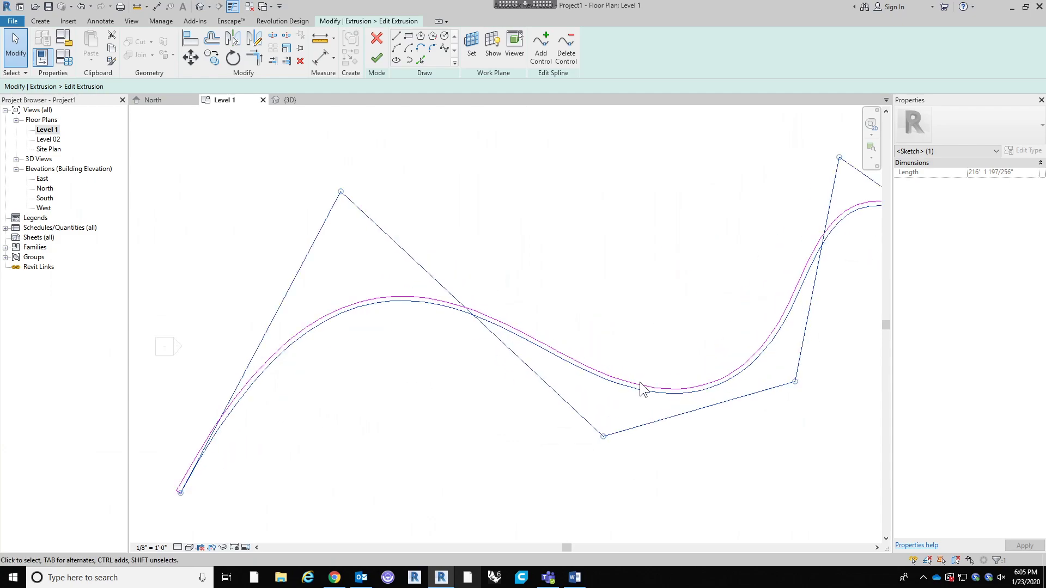
{"action": "left_click", "coordinate": [640, 382]}
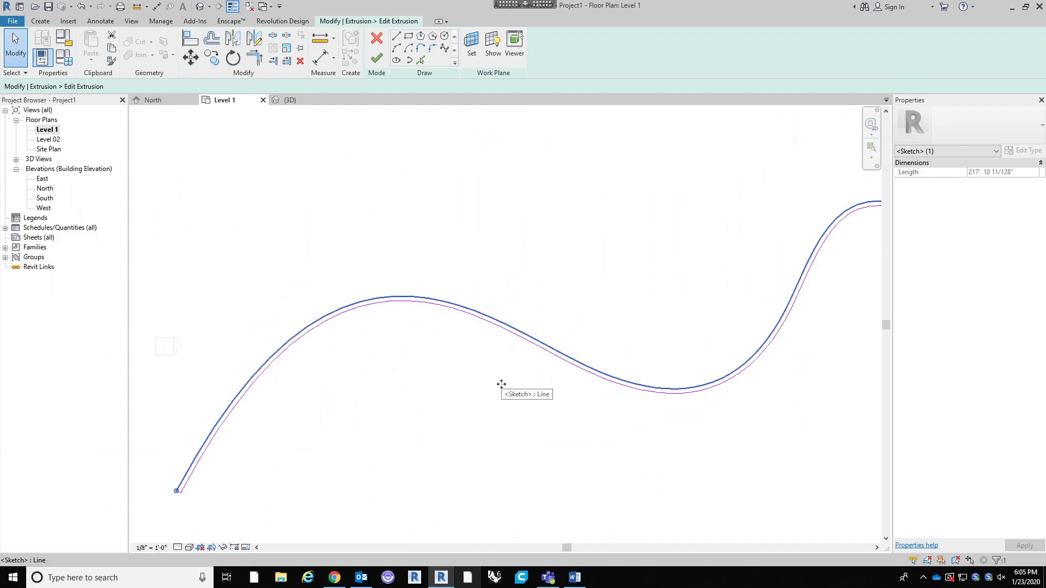
{"action": "scroll", "coordinate": [348, 413], "scroll_direction": "down", "scroll_amount": 2}
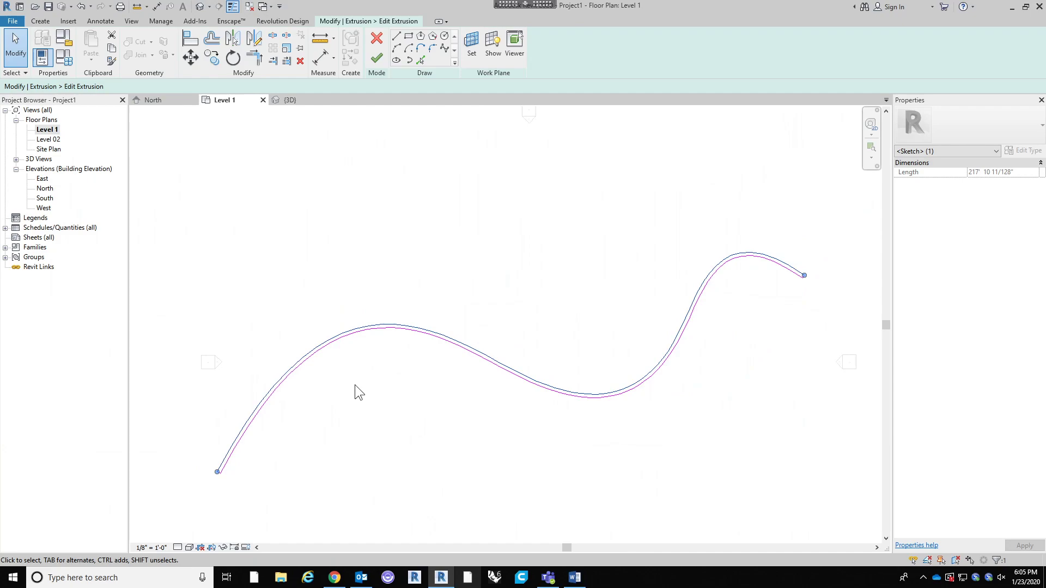
{"action": "scroll", "coordinate": [814, 264], "scroll_direction": "up", "scroll_amount": 5}
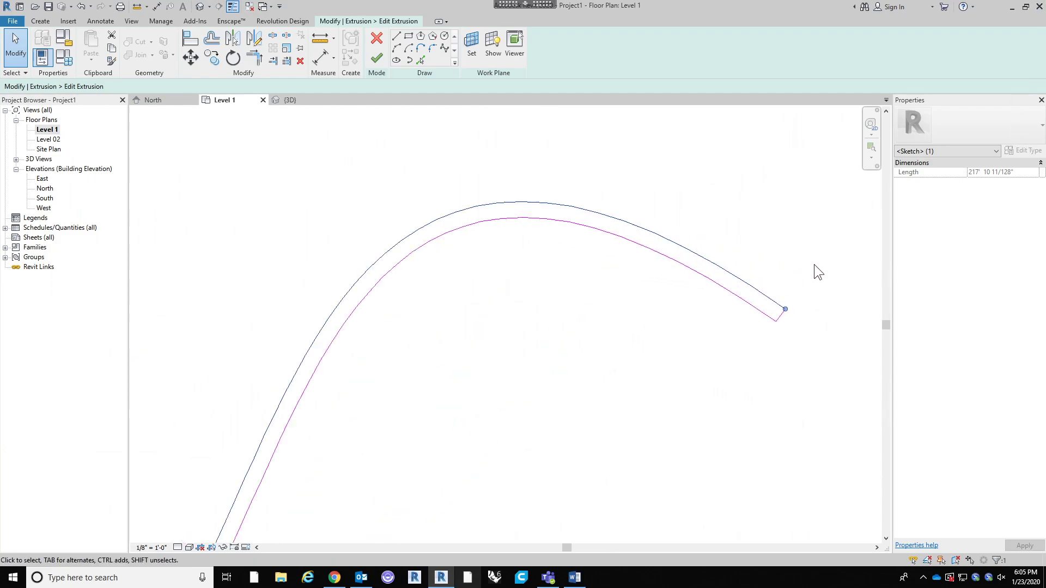
Step: Stretch the sketch's east end line beyond the lower spline to a length of about 3' 1"
{"action": "left_click", "coordinate": [743, 390]}
{"action": "left_click", "coordinate": [718, 411]}
{"action": "left_click_drag", "start_coordinate": [714, 416], "coordinate": [708, 510]}
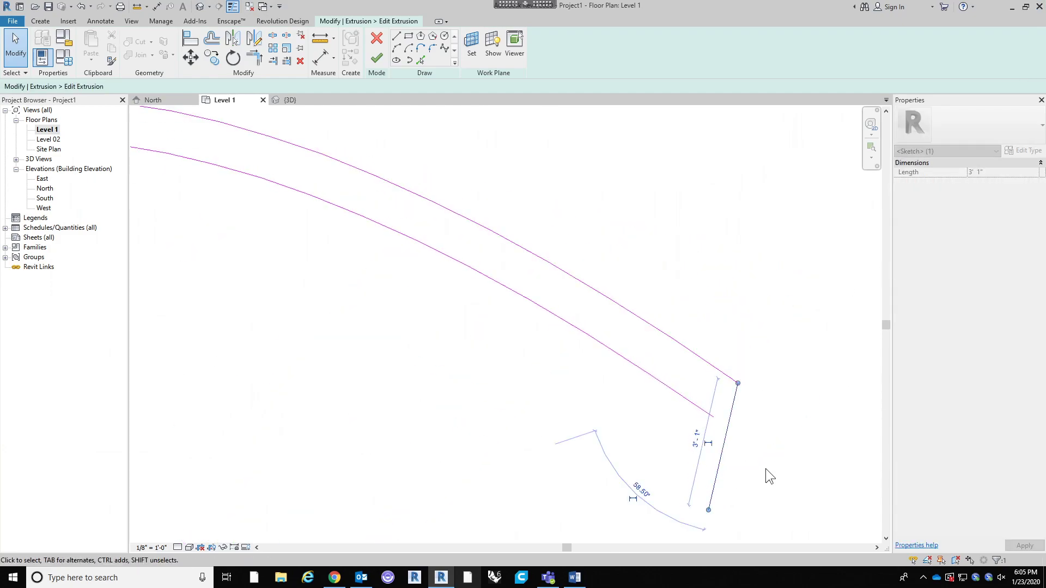
{"action": "left_click", "coordinate": [765, 469]}
{"action": "scroll", "coordinate": [755, 476], "scroll_direction": "up", "scroll_amount": 1}
{"action": "middle_click_drag", "start_coordinate": [755, 476], "coordinate": [681, 407]}
{"action": "key", "text": "t"}
{"action": "key", "text": "r"}
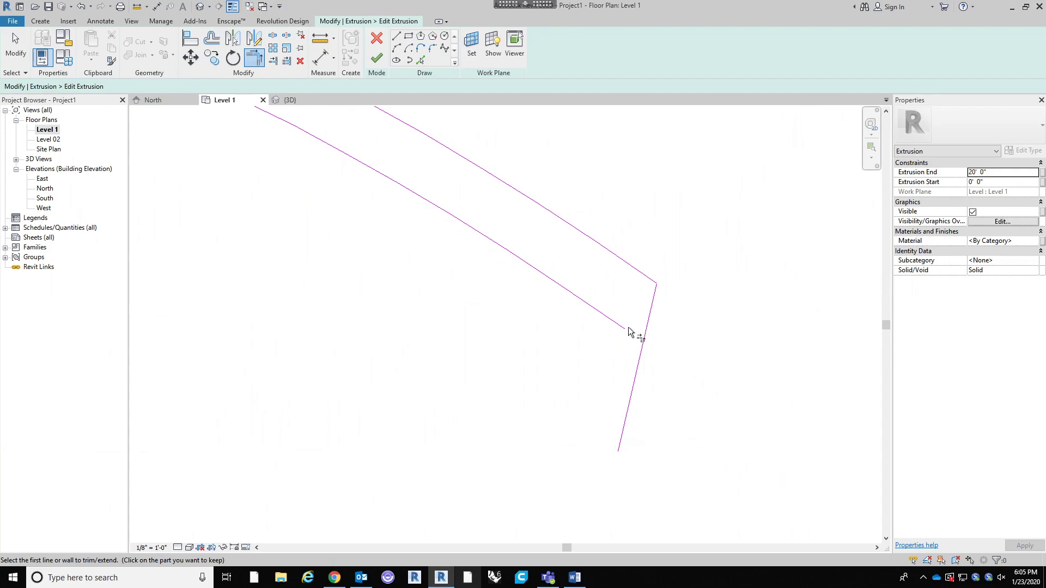
{"action": "key", "text": "Escape"}
Step: Quit the extrusion sketch and discard its edits
{"action": "scroll", "coordinate": [646, 327], "scroll_direction": "down", "scroll_amount": 5}
{"action": "middle_click_drag", "start_coordinate": [731, 281], "coordinate": [749, 183]}
{"action": "scroll", "coordinate": [748, 183], "scroll_direction": "down", "scroll_amount": 3}
{"action": "middle_click_drag", "start_coordinate": [732, 247], "coordinate": [740, 289]}
{"action": "scroll", "coordinate": [675, 213], "scroll_direction": "up", "scroll_amount": 1}
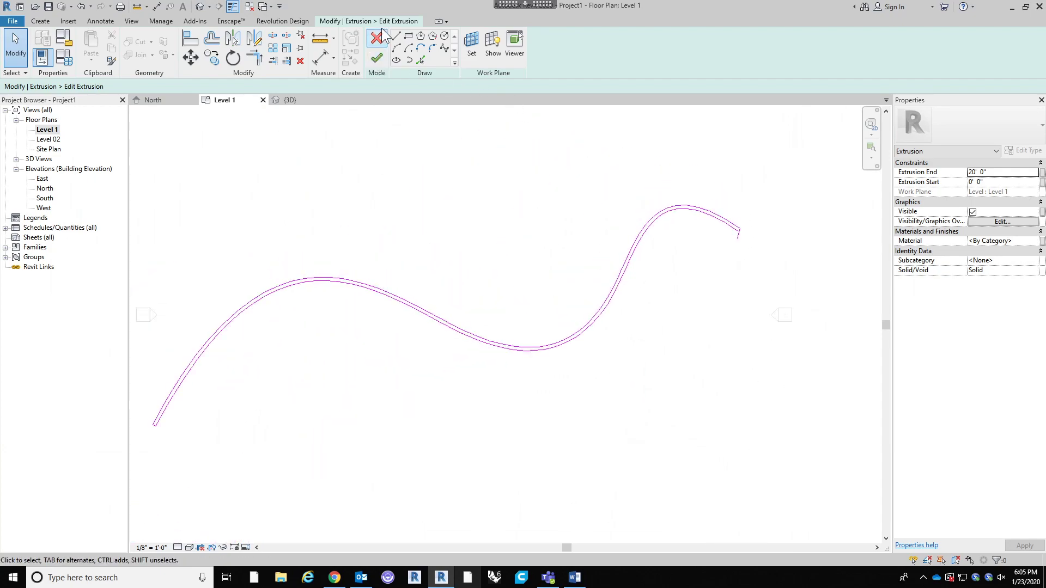
{"action": "left_click", "coordinate": [377, 43]}
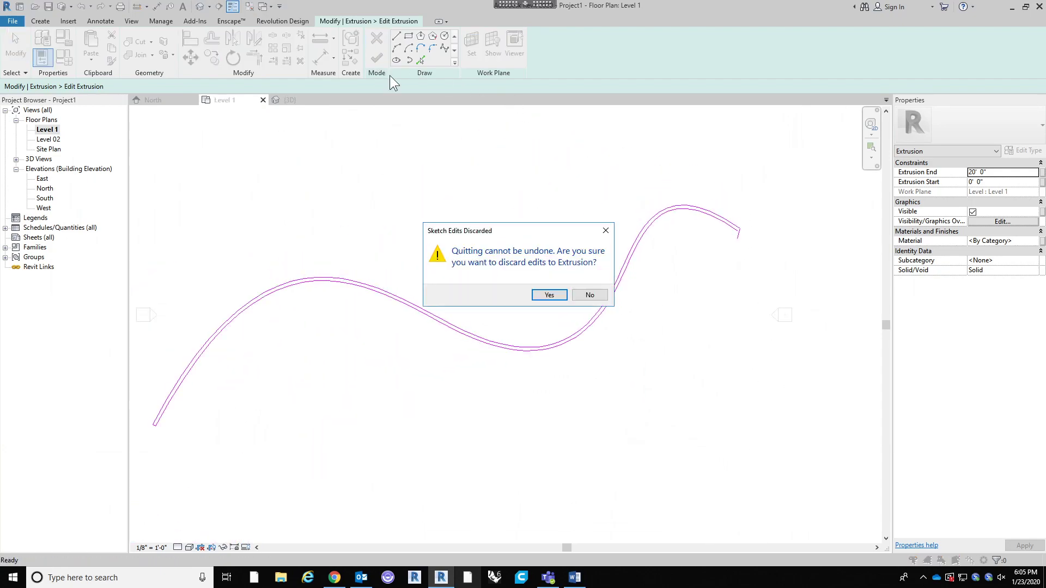
{"action": "left_click", "coordinate": [548, 295]}
{"action": "left_click", "coordinate": [562, 255]}
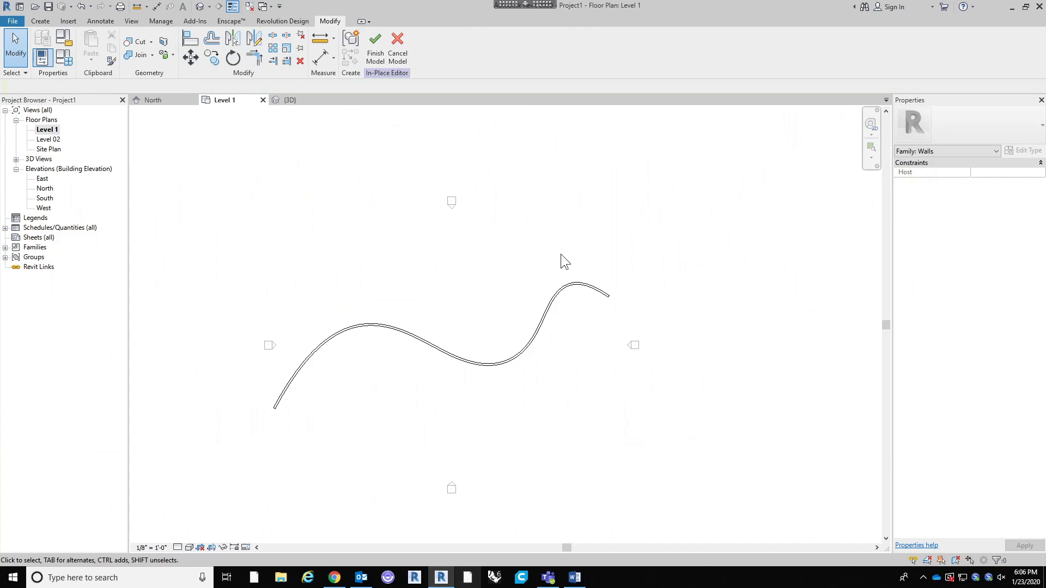
Step: Delete the curved wall extrusion and quit the in-place wall family, discarding its changes
{"action": "left_click", "coordinate": [523, 358]}
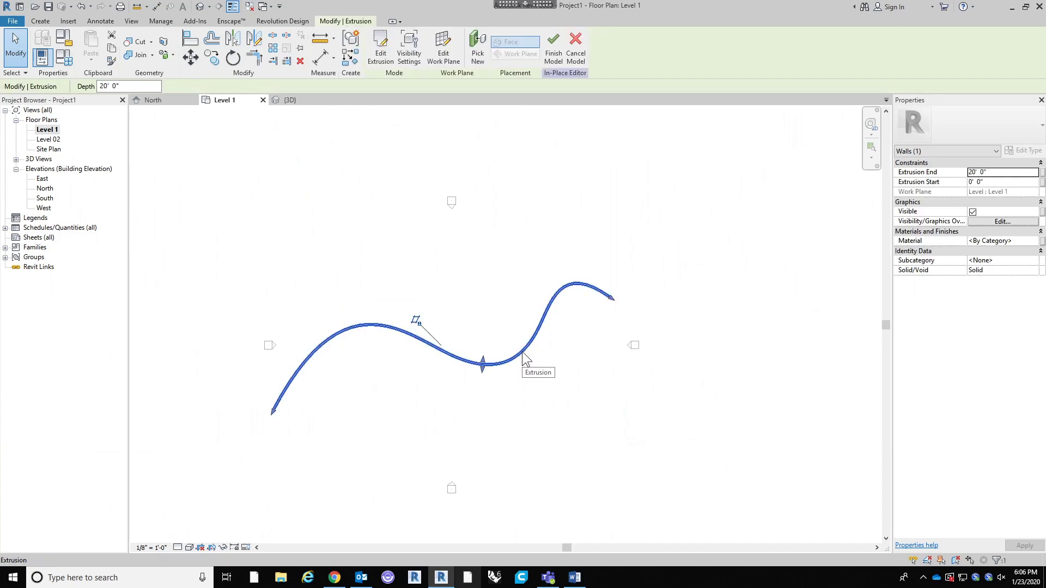
{"action": "key", "text": "Delete"}
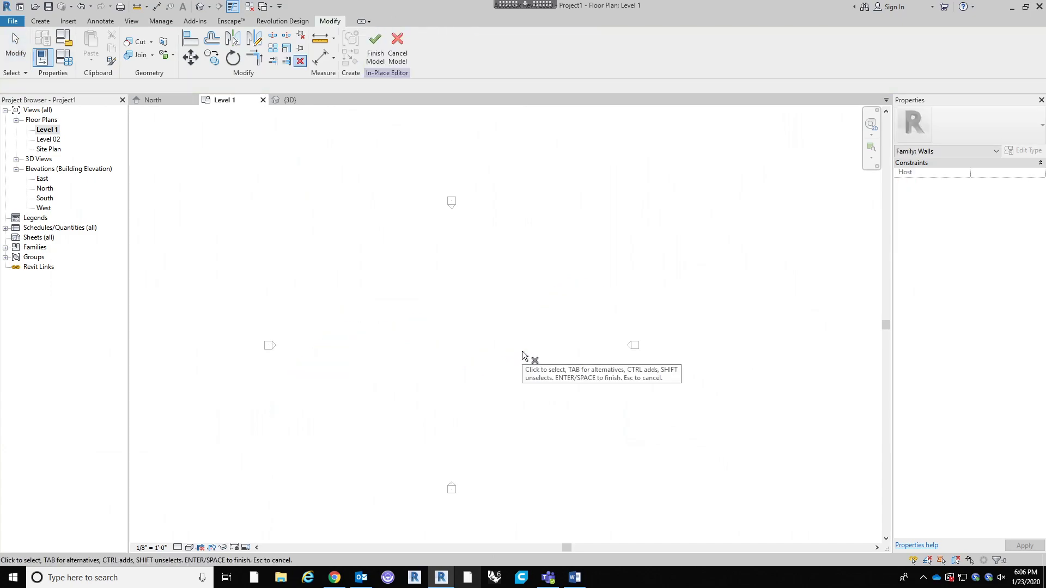
{"action": "key", "text": "Escape"}
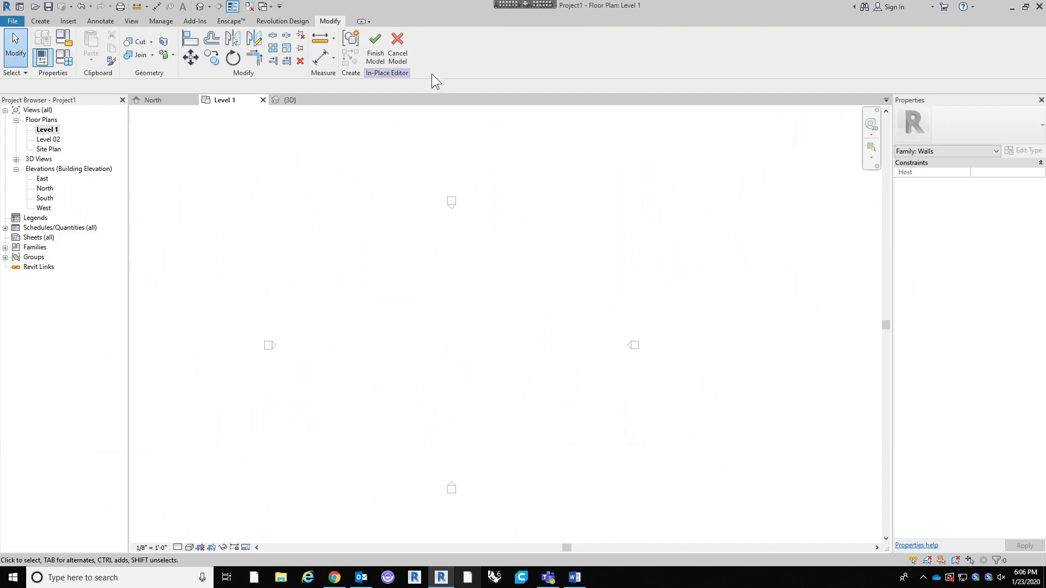
{"action": "left_click", "coordinate": [398, 53]}
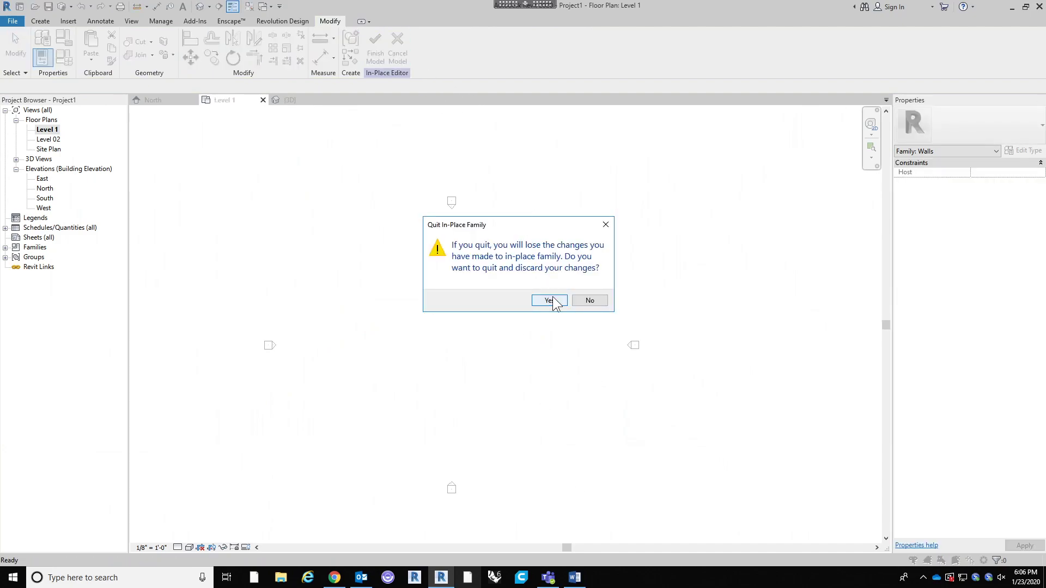
{"action": "left_click", "coordinate": [550, 300]}
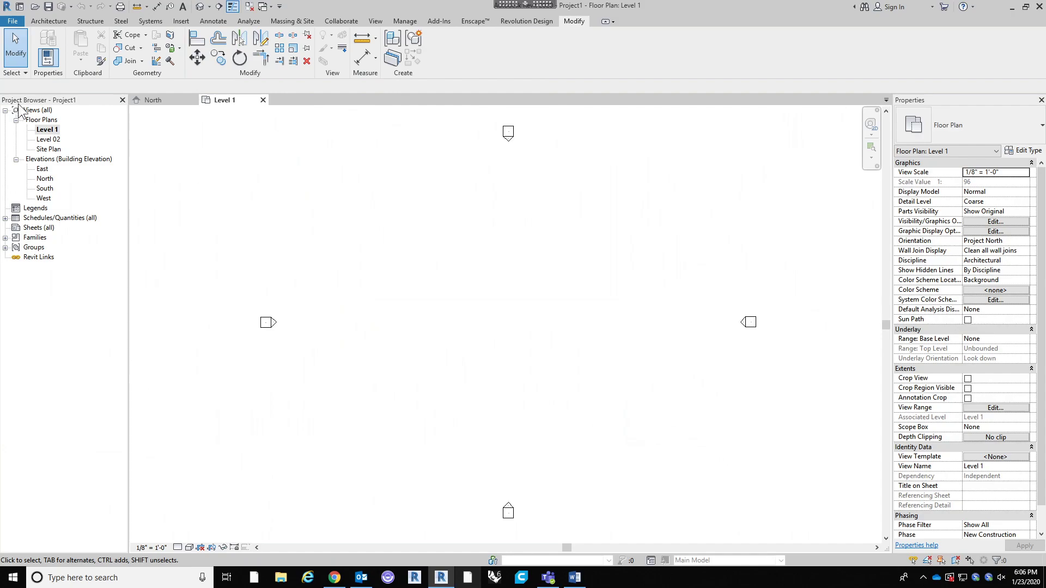
Step: Open the North elevation and delete the Roof level
{"action": "double_click", "coordinate": [44, 179]}
{"action": "scroll", "coordinate": [726, 316], "scroll_direction": "up", "scroll_amount": 5}
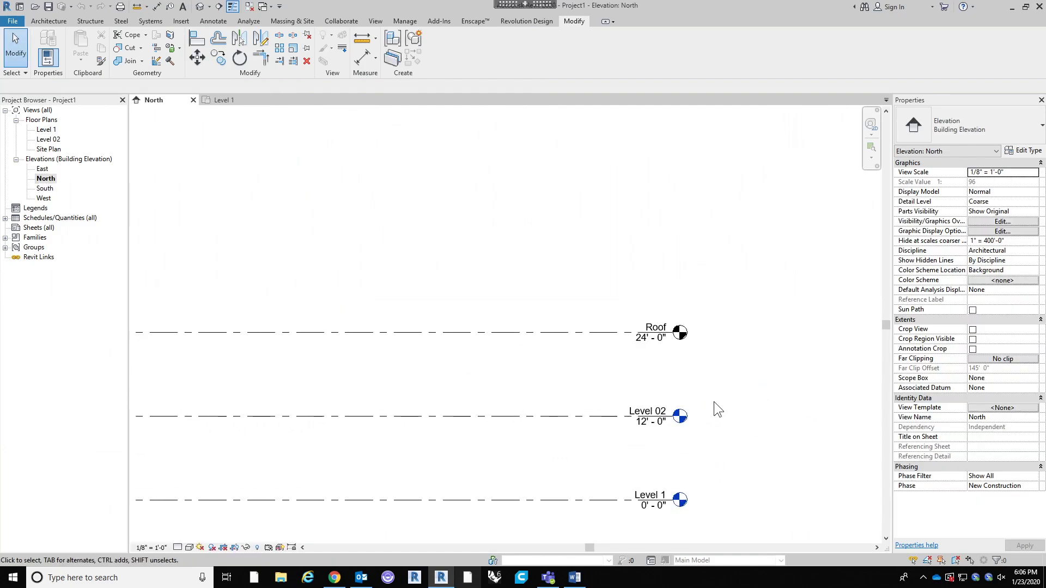
{"action": "left_click", "coordinate": [609, 333]}
{"action": "key", "text": "Delete"}
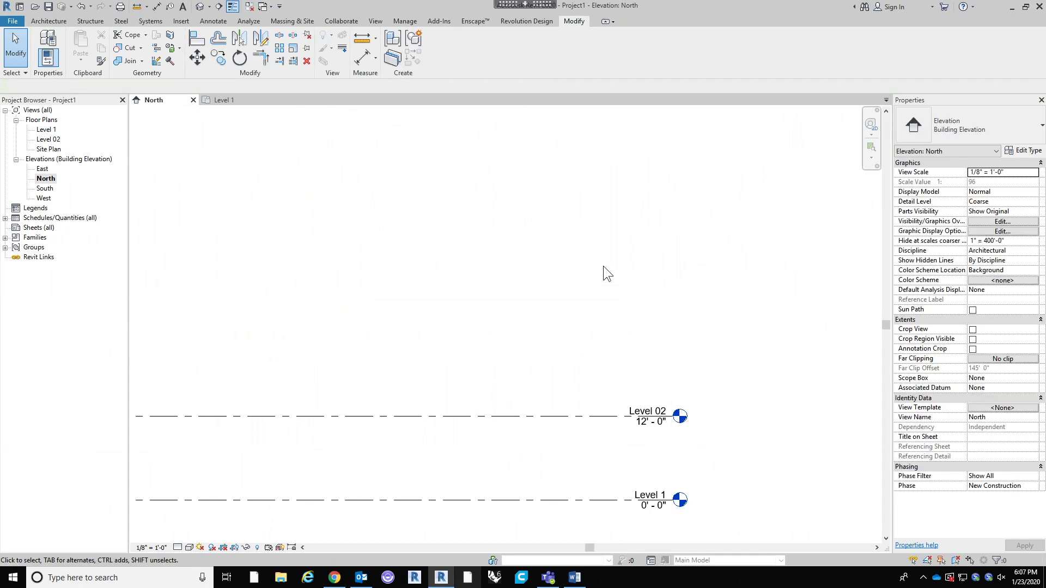
Step: Set the elevation of Level 02 to 15'
{"action": "left_click", "coordinate": [602, 417]}
{"action": "left_click", "coordinate": [651, 424]}
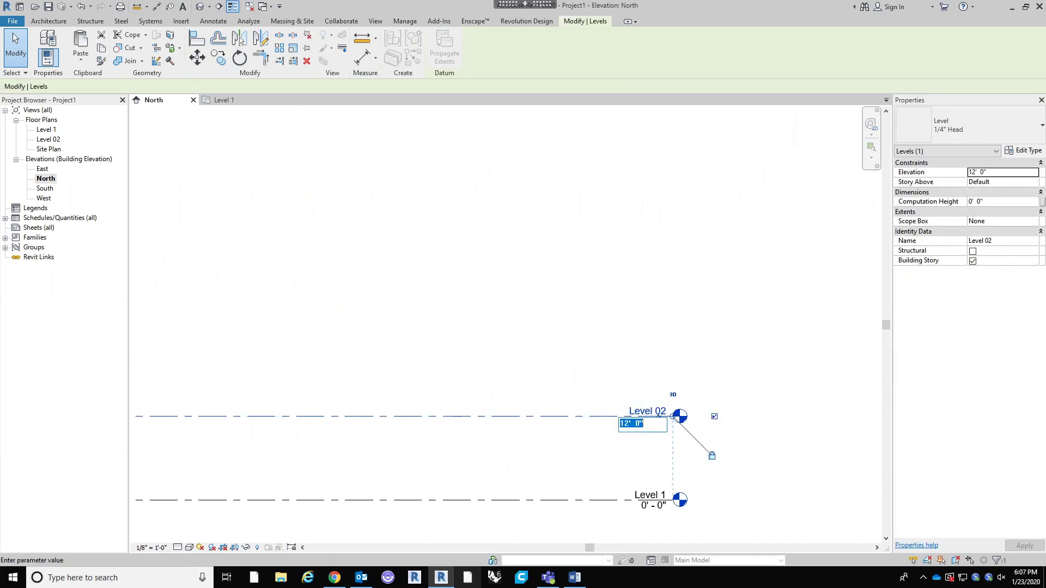
{"action": "type", "text": "15"}
{"action": "key", "text": "Return"}
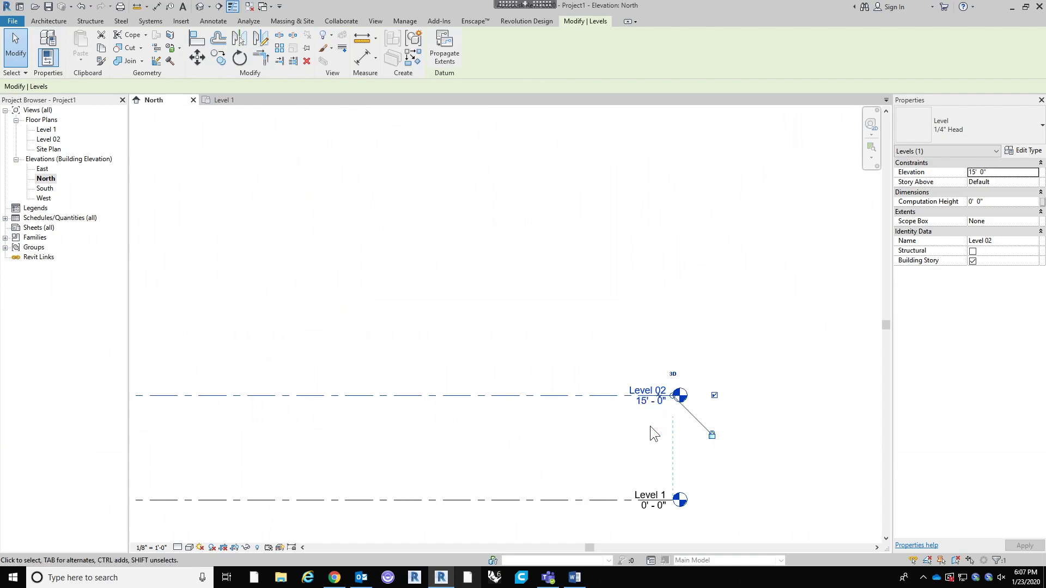
{"action": "left_click", "coordinate": [716, 325]}
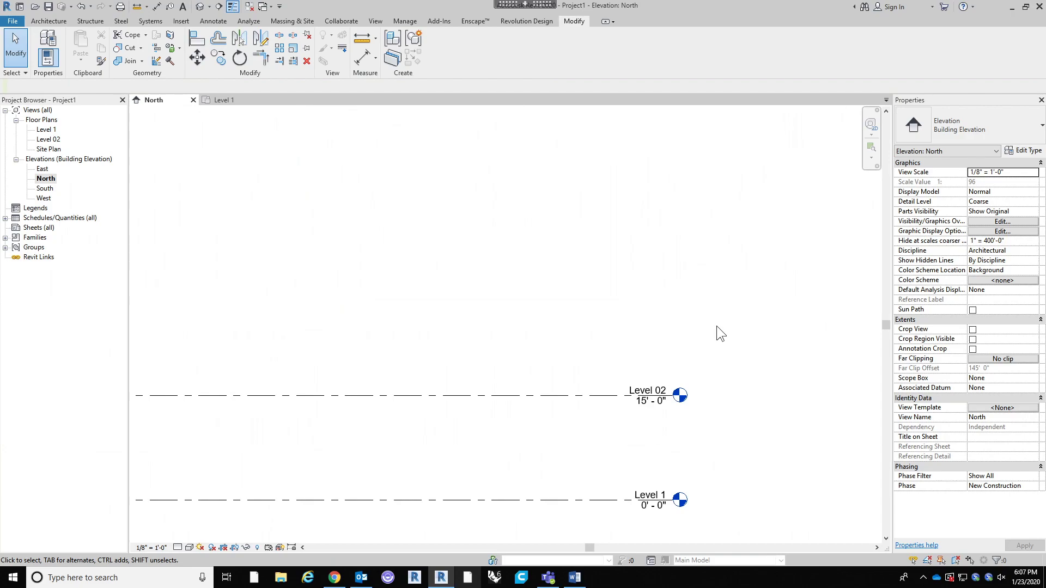
Step: Array Level 02 vertically upward as a grouped linear array of 24 with 15' spacing to the 2nd member
{"action": "scroll", "coordinate": [599, 302], "scroll_direction": "down", "scroll_amount": 5}
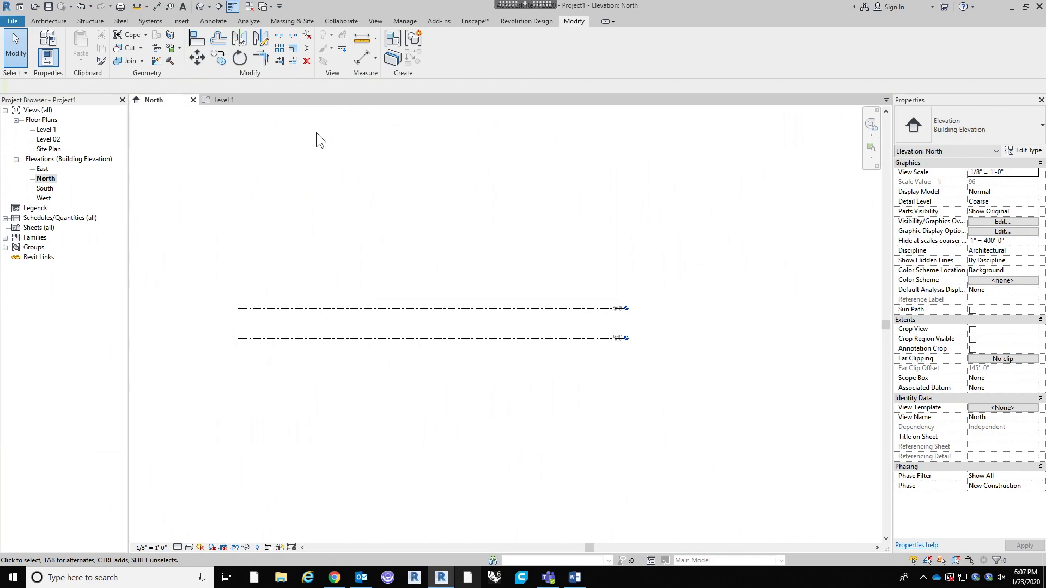
{"action": "left_click", "coordinate": [279, 50]}
{"action": "scroll", "coordinate": [576, 264], "scroll_direction": "up", "scroll_amount": 2}
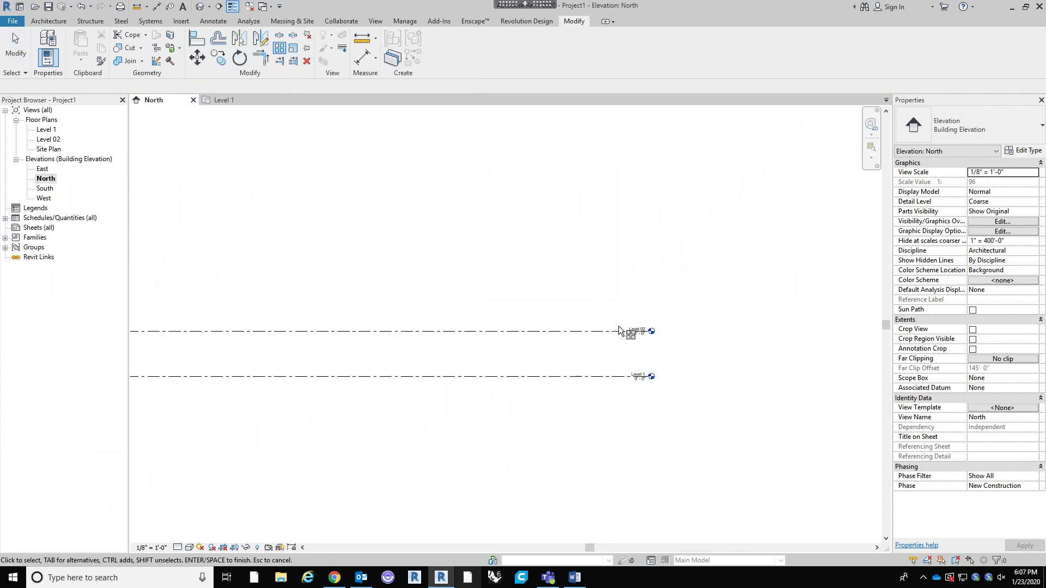
{"action": "left_click", "coordinate": [566, 331]}
{"action": "key", "text": "Return"}
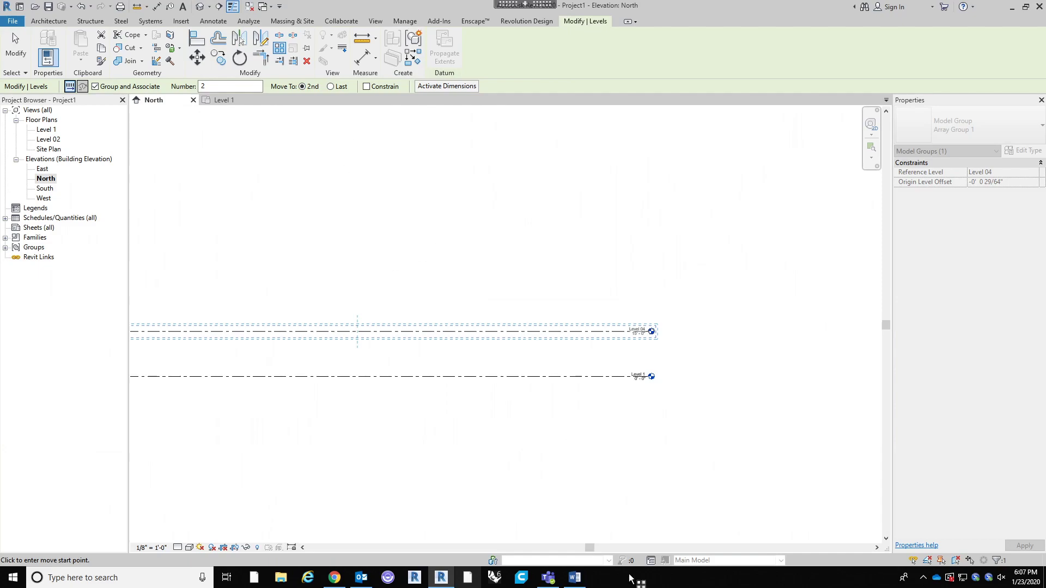
{"action": "double_click", "coordinate": [217, 86]}
{"action": "type", "text": "2"}
{"action": "left_click", "coordinate": [583, 247]}
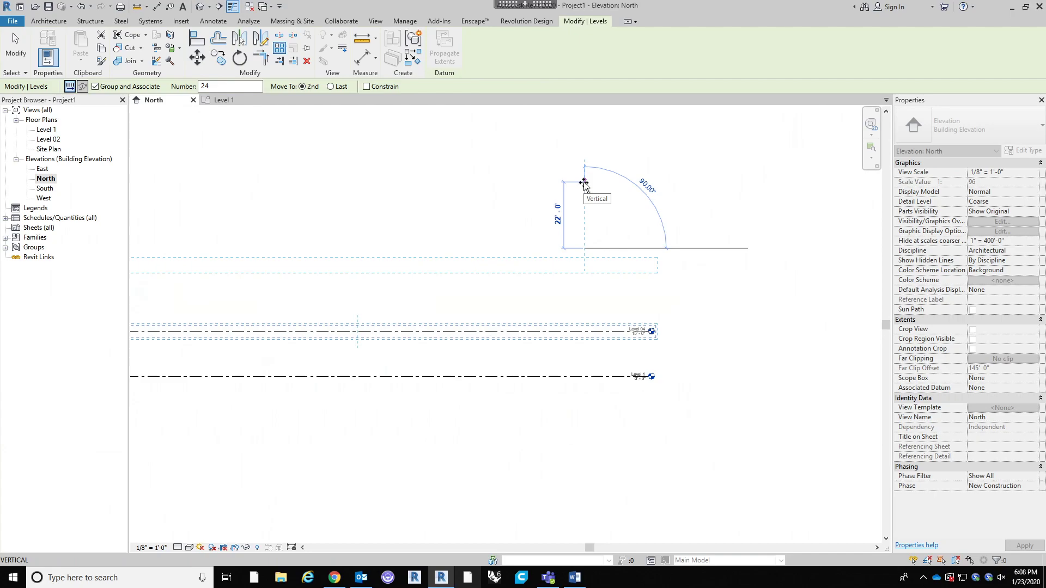
{"action": "type", "text": "15"}
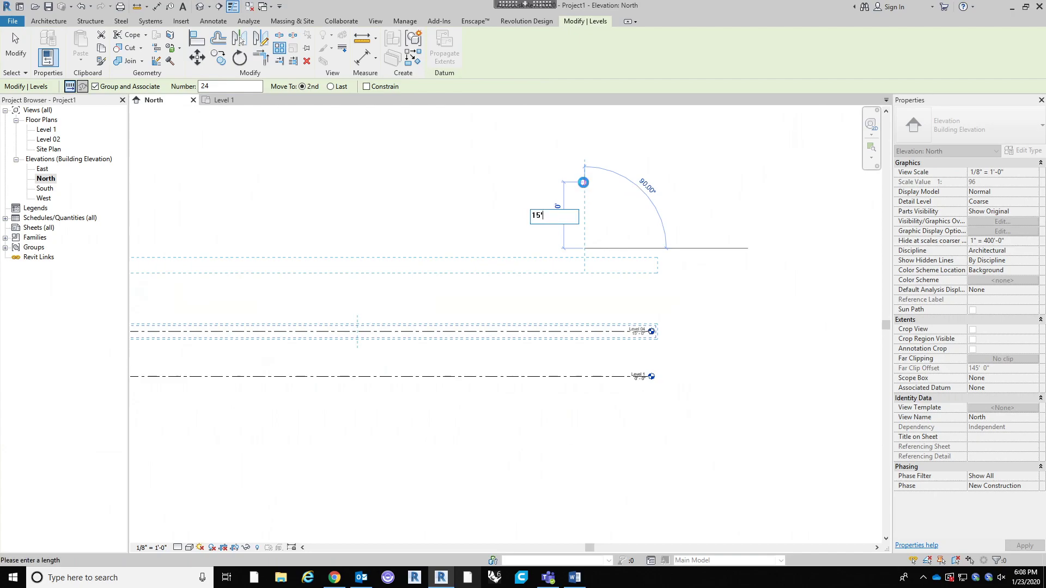
{"action": "key", "text": "Return"}
{"action": "key", "text": "Return"}
{"action": "scroll", "coordinate": [485, 392], "scroll_direction": "down", "scroll_amount": 5}
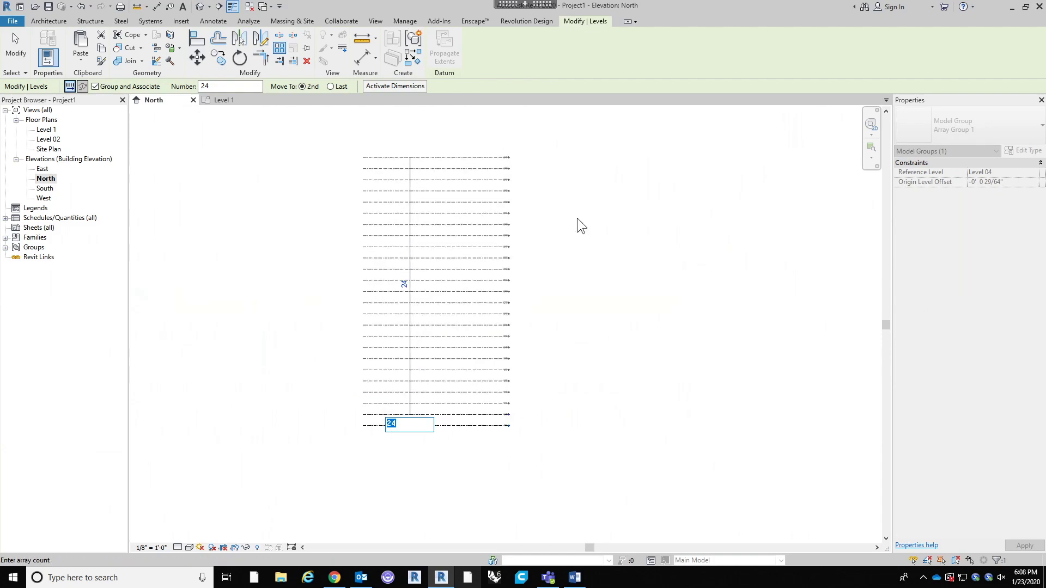
{"action": "scroll", "coordinate": [550, 275], "scroll_direction": "up", "scroll_amount": 2}
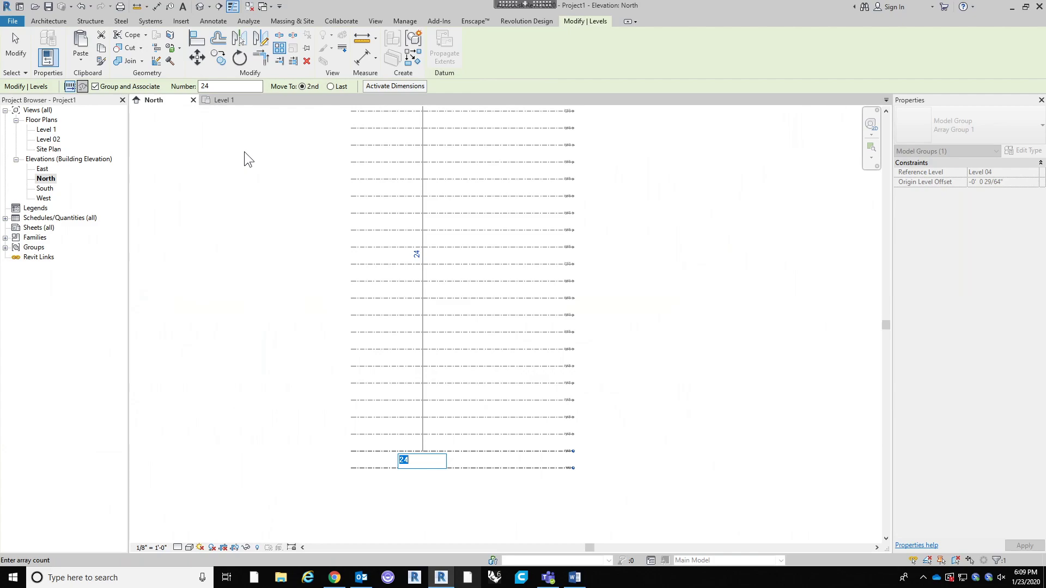
Step: Undo the array of levels
{"action": "left_click", "coordinate": [693, 349]}
{"action": "key", "text": "ctrl+z"}
Step: Array Level 02 vertically upward as a grouped linear array of 24, spaced 15' to the 2nd member
{"action": "scroll", "coordinate": [599, 337], "scroll_direction": "up", "scroll_amount": 2}
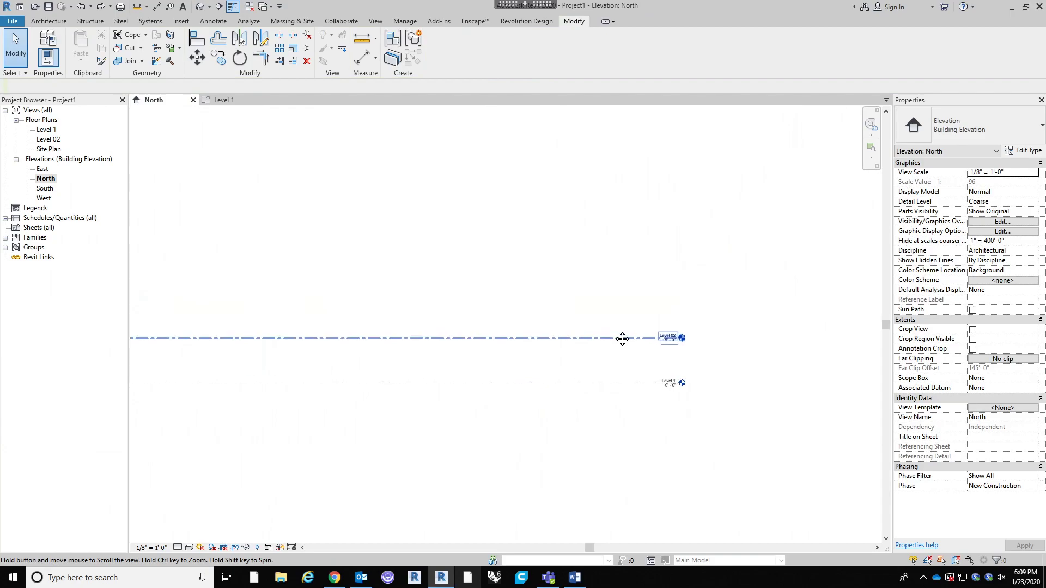
{"action": "left_click", "coordinate": [280, 50]}
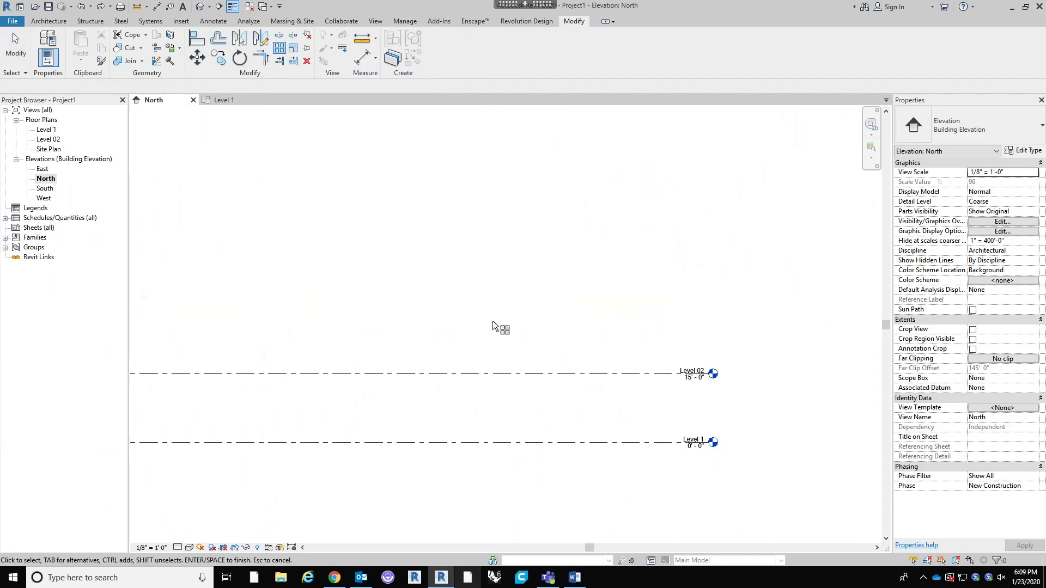
{"action": "left_click", "coordinate": [561, 375]}
{"action": "key", "text": "Return"}
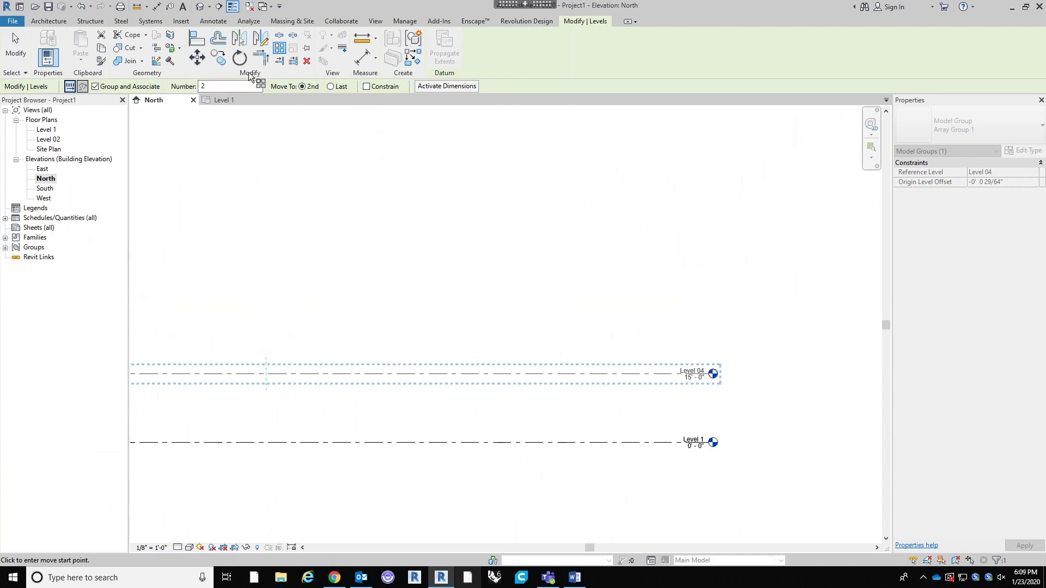
{"action": "left_click", "coordinate": [207, 86]}
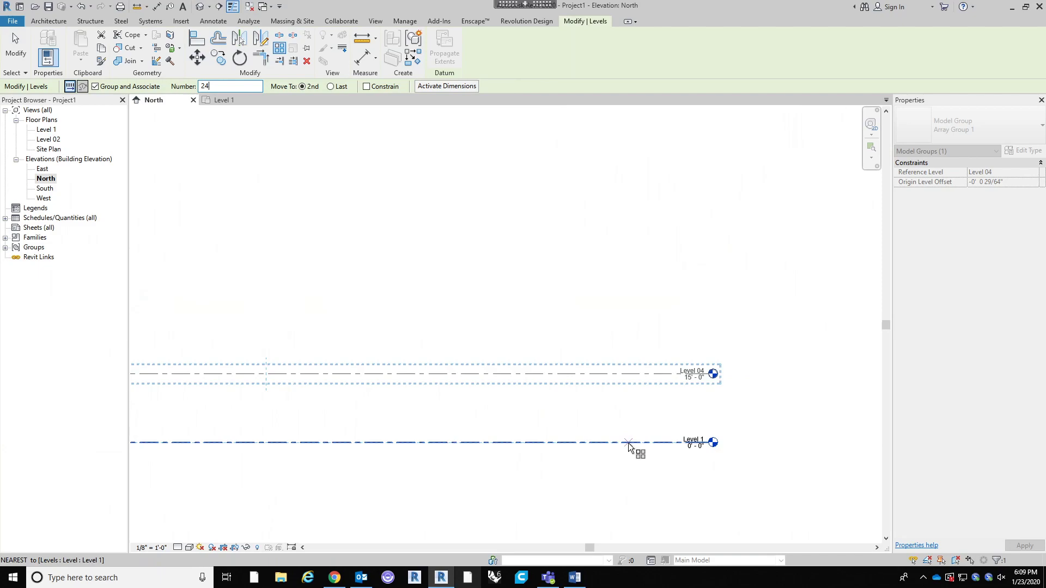
{"action": "left_click", "coordinate": [620, 342]}
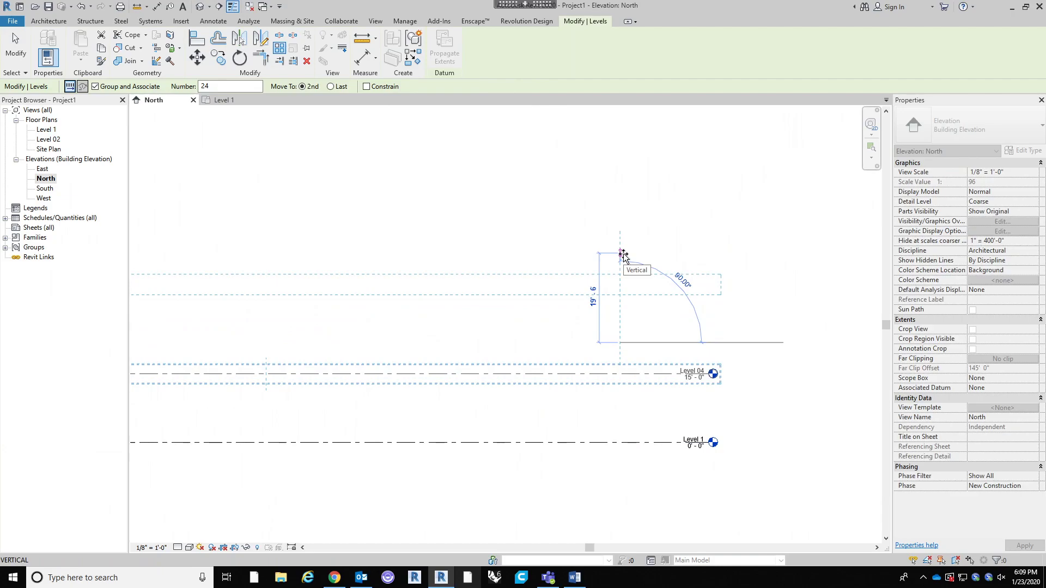
{"action": "type", "text": "15"}
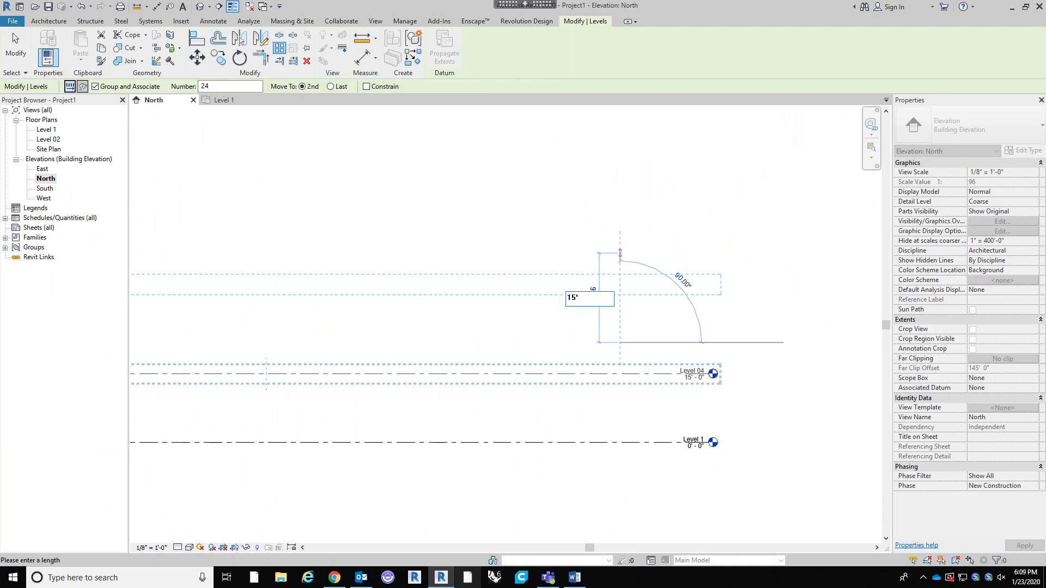
{"action": "type", "text": "'"}
{"action": "key", "text": "Return"}
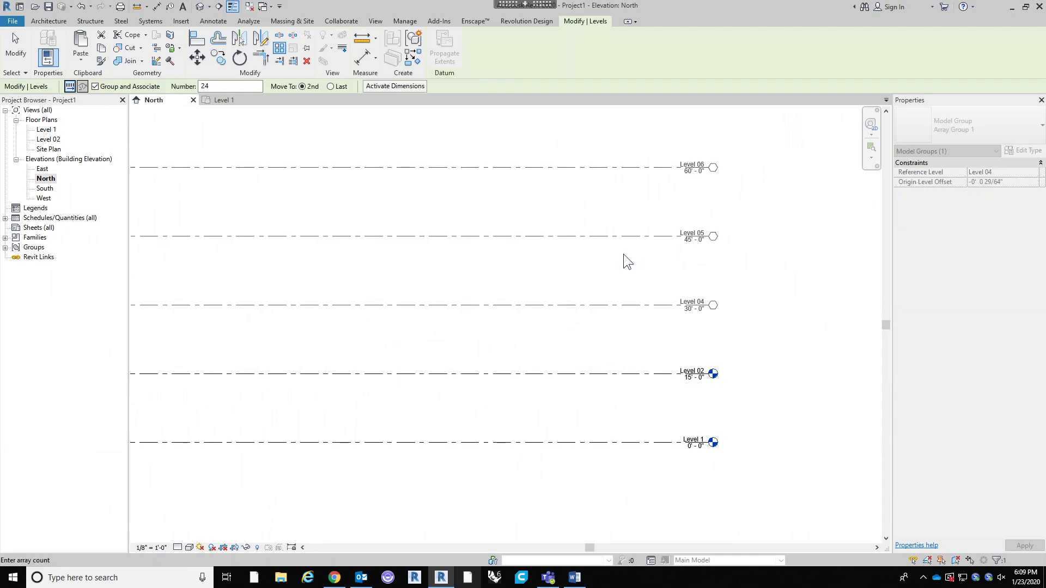
{"action": "scroll", "coordinate": [638, 444], "scroll_direction": "down", "scroll_amount": 6}
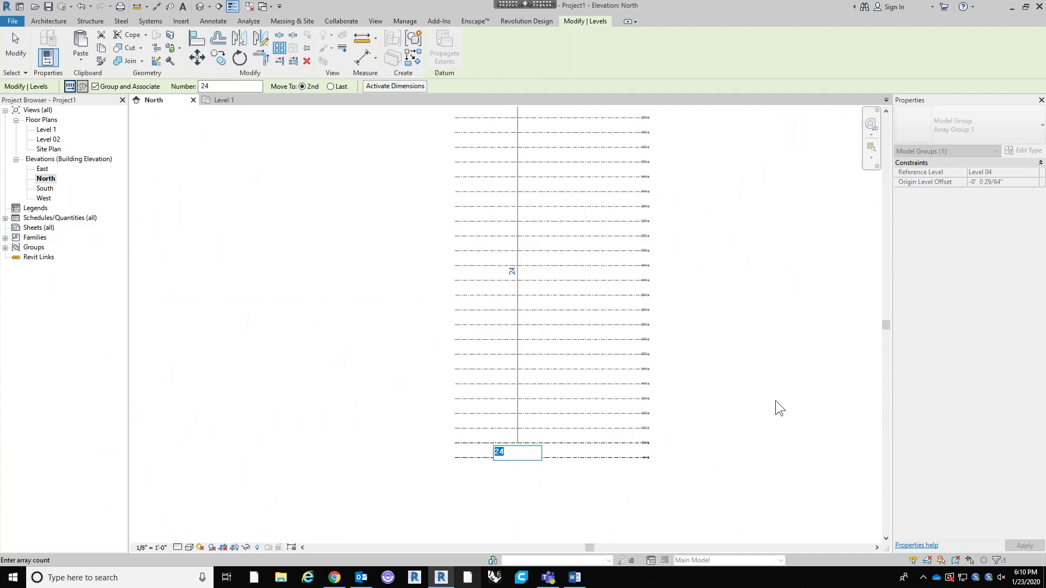
{"action": "key", "text": "Return"}
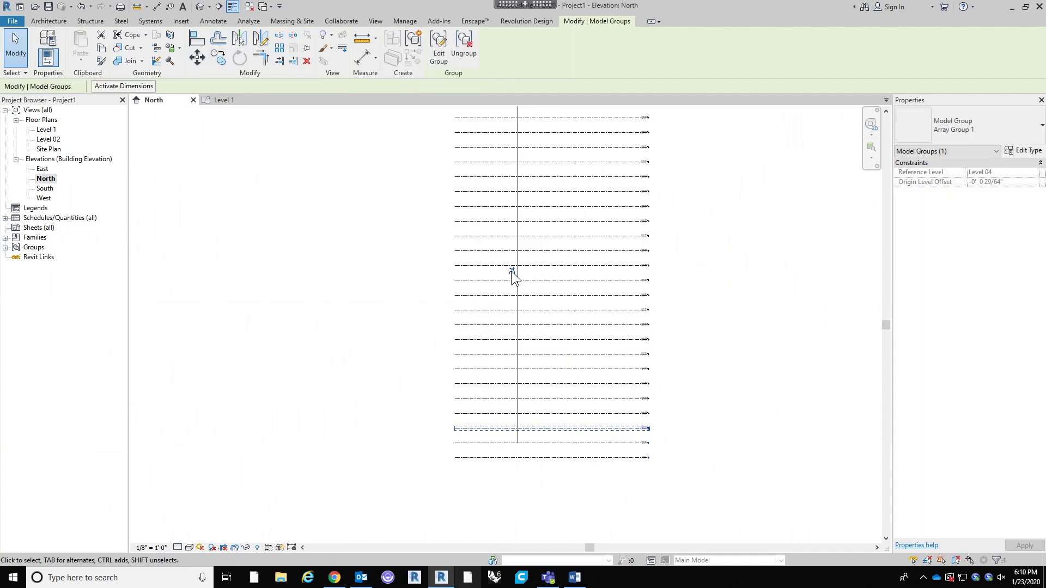
Step: Try member counts of 15 and 20 on the level array, and undo the whole array
{"action": "middle_click_drag", "start_coordinate": [729, 263], "coordinate": [693, 313]}
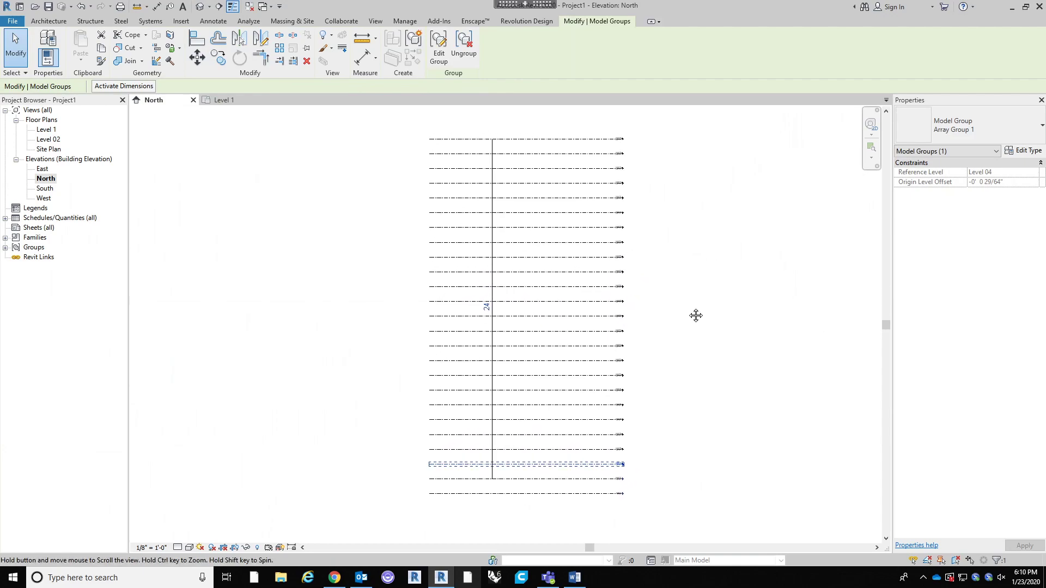
{"action": "left_click", "coordinate": [484, 308]}
{"action": "type", "text": "15"}
{"action": "key", "text": "Return"}
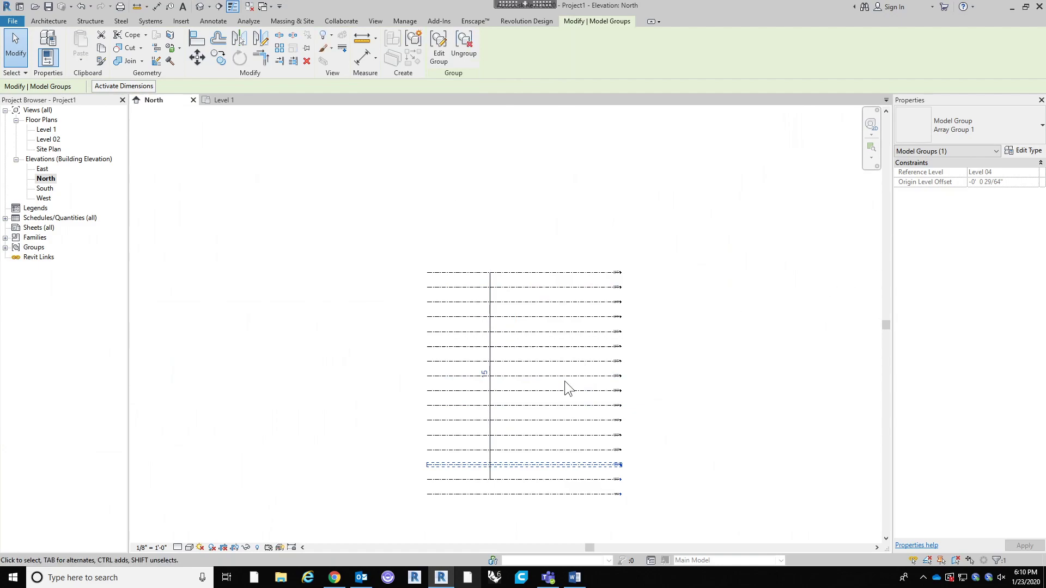
{"action": "left_click", "coordinate": [487, 376]}
{"action": "type", "text": "20"}
{"action": "key", "text": "Return"}
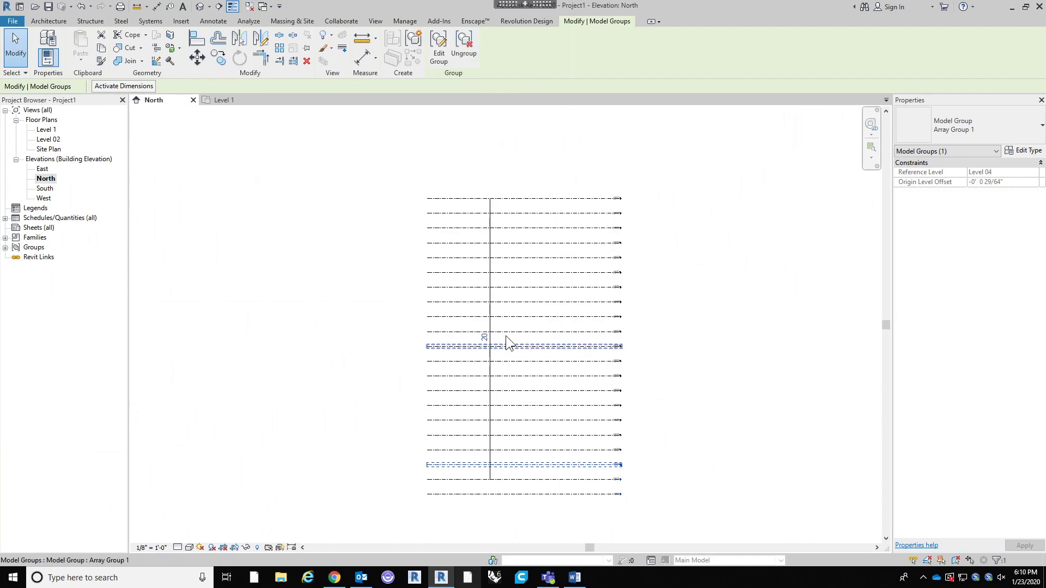
{"action": "left_click", "coordinate": [739, 327]}
{"action": "key", "text": "ctrl+z"}
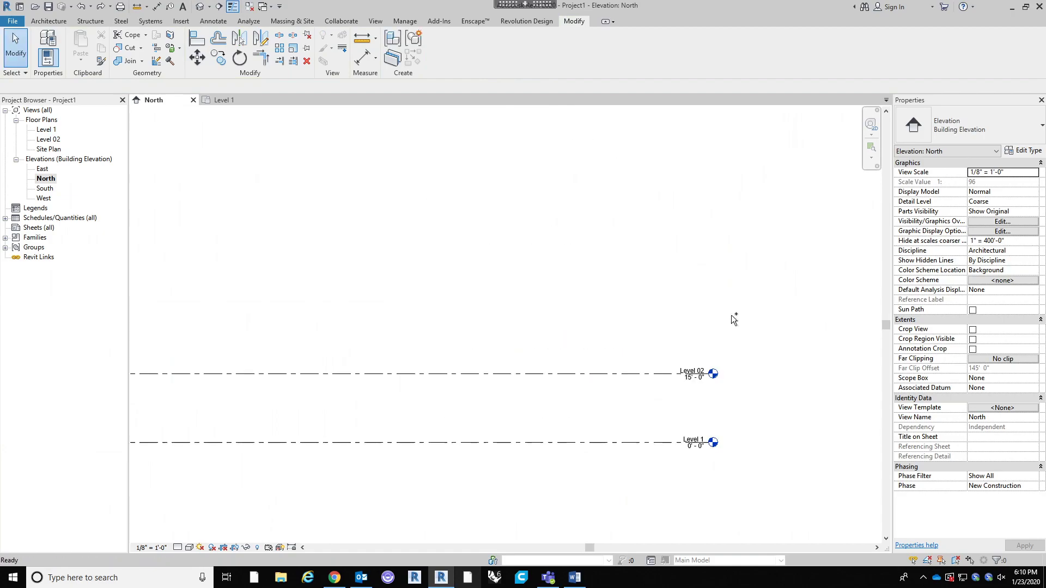
Step: Array Level 02 upward as a grouped array of 24 with the last member 300' away, and undo that array
{"action": "left_click", "coordinate": [596, 373]}
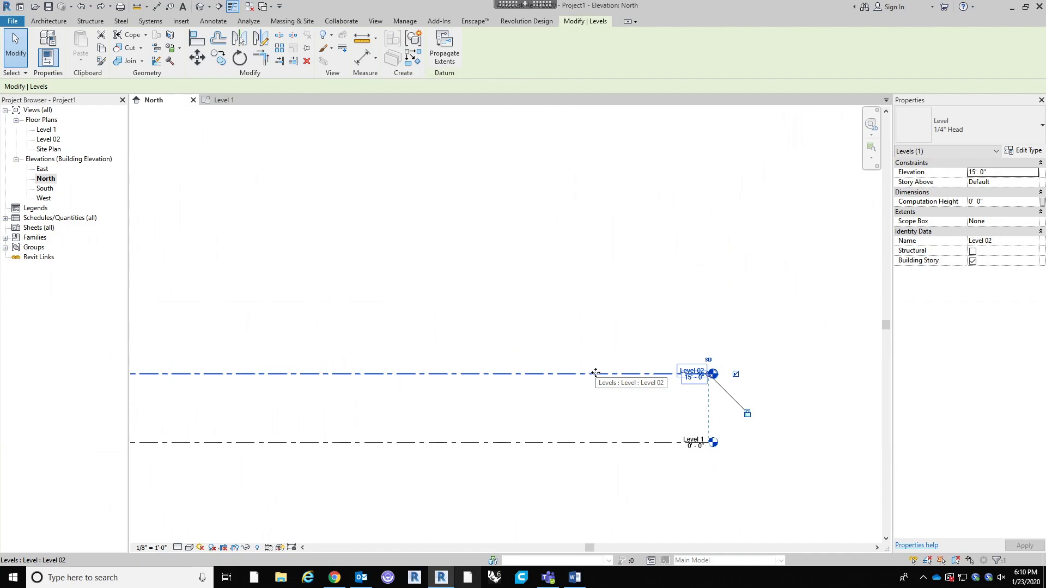
{"action": "left_click", "coordinate": [283, 49]}
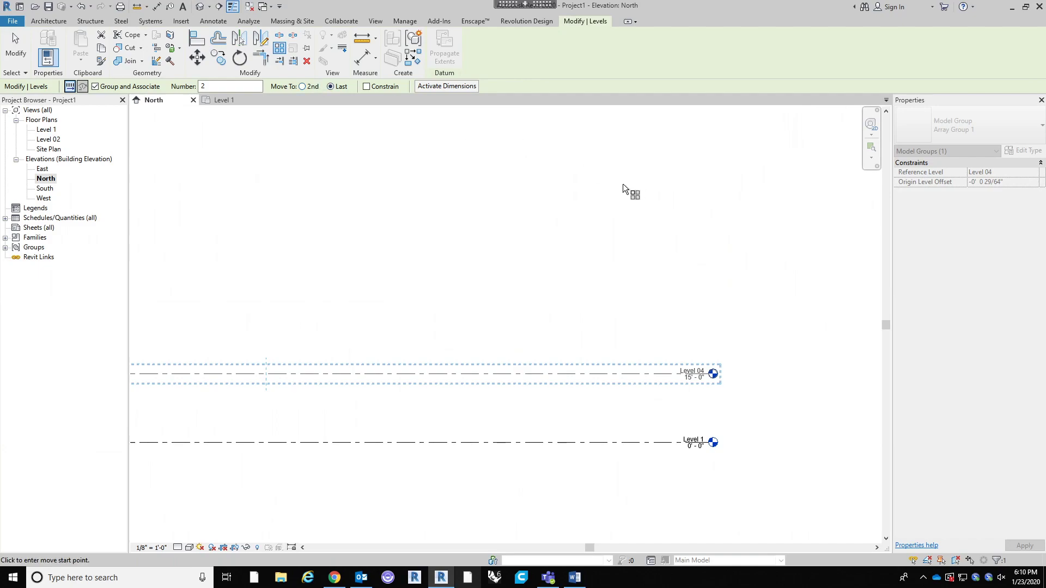
{"action": "left_click", "coordinate": [251, 84]}
{"action": "scroll", "coordinate": [599, 425], "scroll_direction": "down", "scroll_amount": 3}
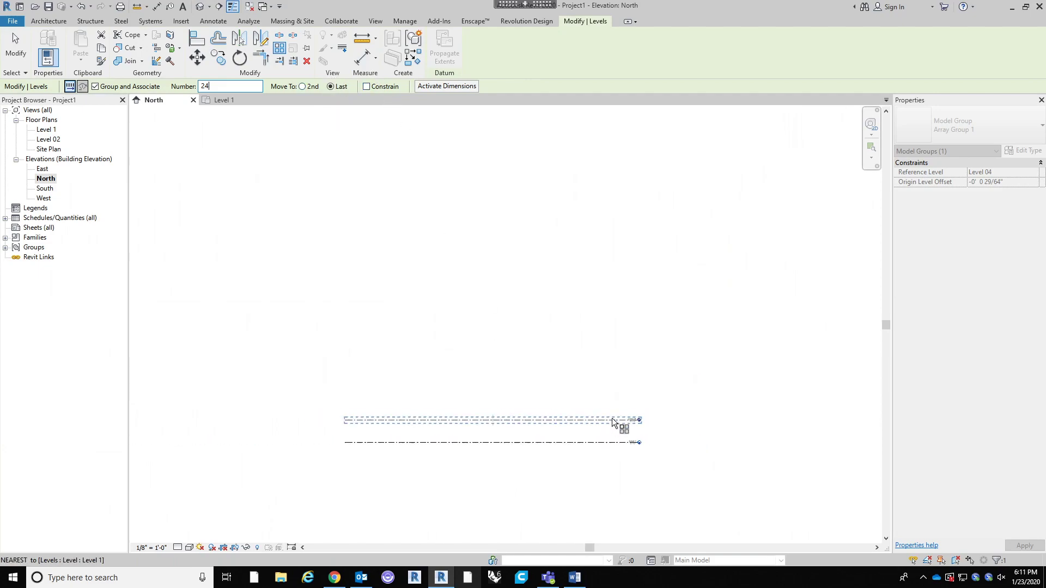
{"action": "left_click", "coordinate": [606, 419]}
{"action": "scroll", "coordinate": [606, 418], "scroll_direction": "down", "scroll_amount": 3}
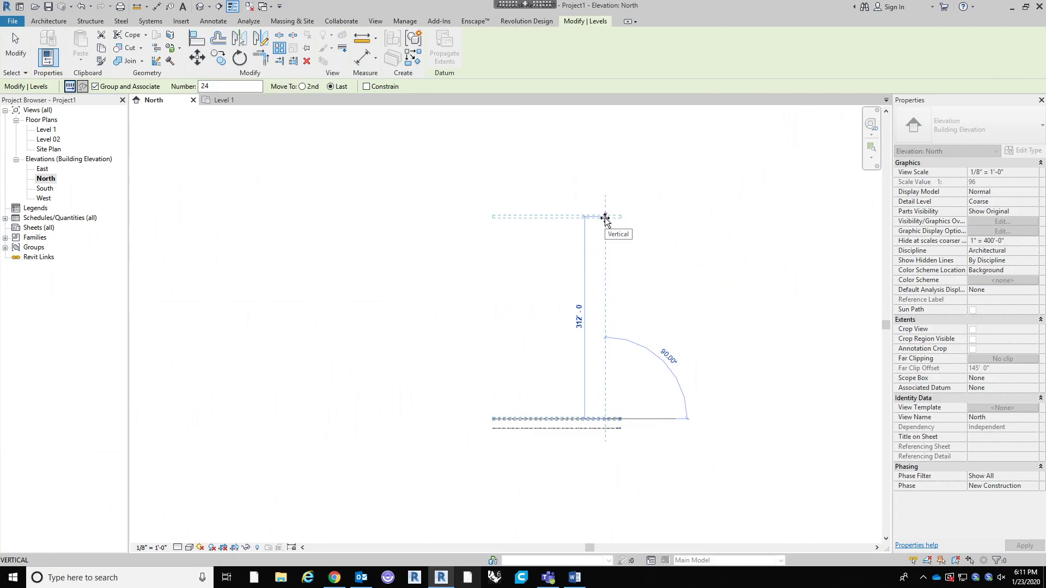
{"action": "type", "text": "300"}
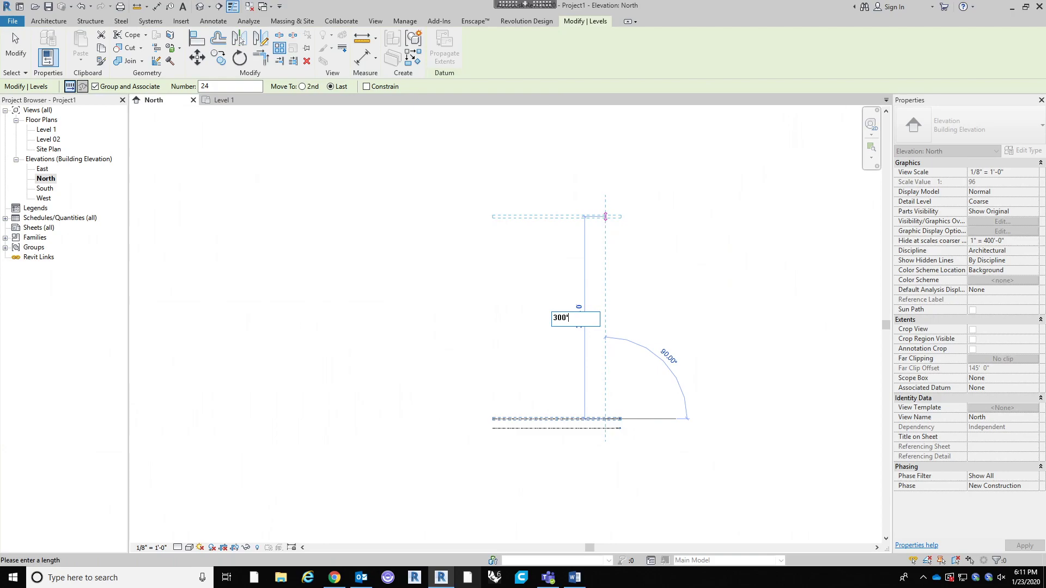
{"action": "type", "text": "'"}
{"action": "key", "text": "Return"}
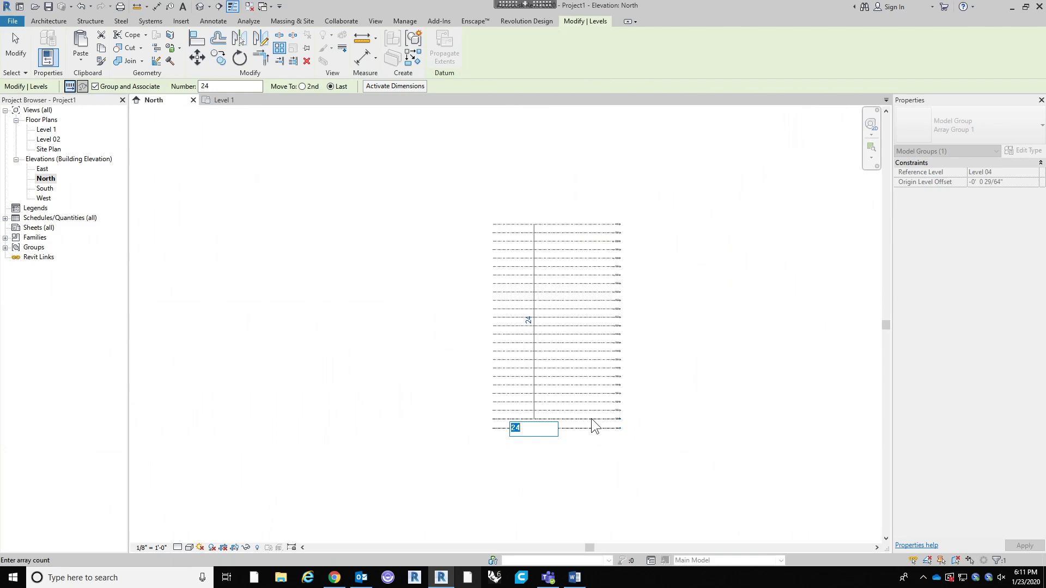
{"action": "key", "text": "Return"}
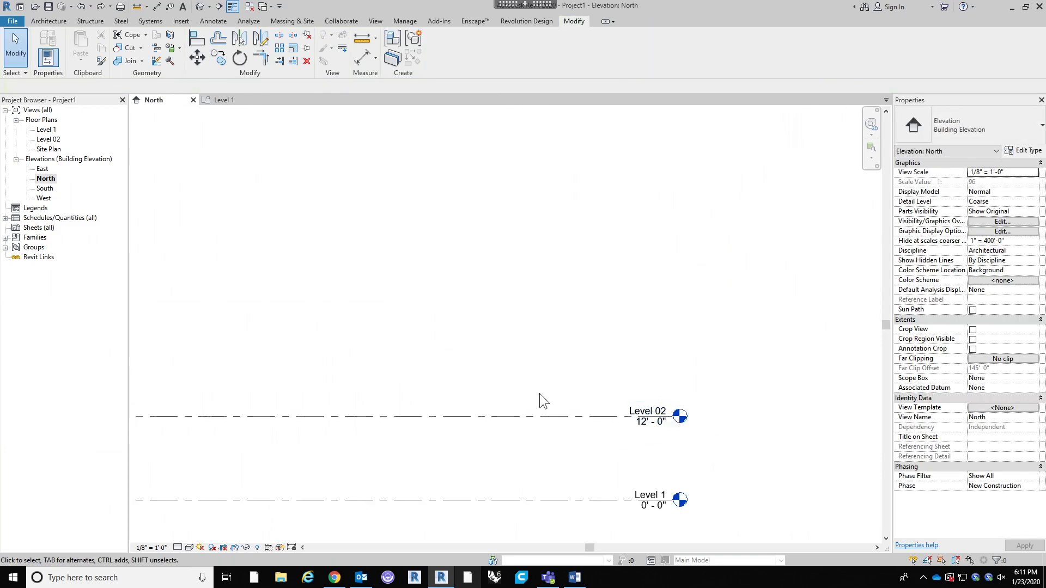
{"action": "key", "text": "ctrl+z"}
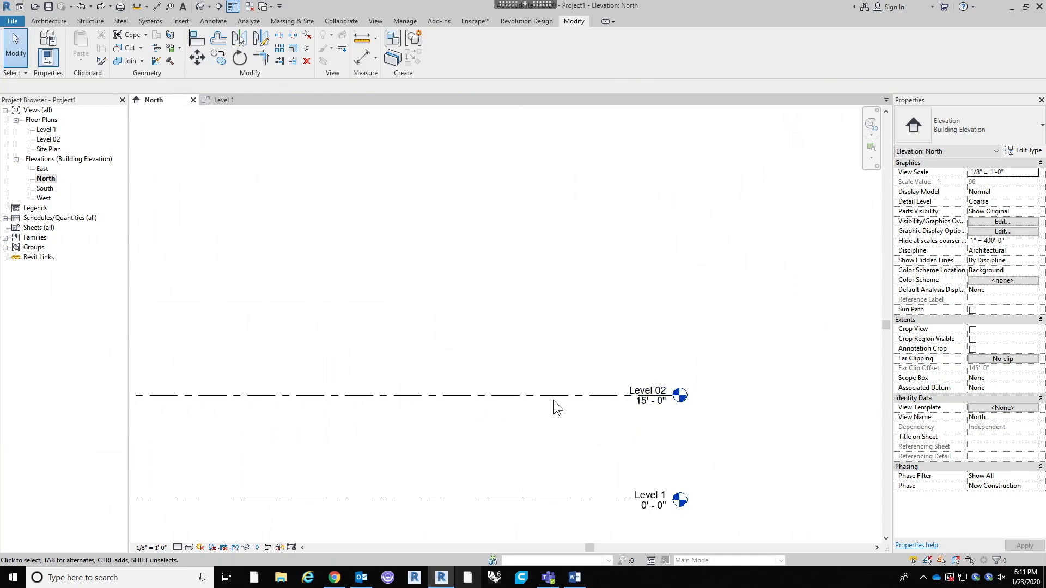
Step: Array Level 02 upward as a group of 24, using the distance from Level 1 to Level 02 as the spacing to the 2nd member
{"action": "left_click", "coordinate": [557, 395]}
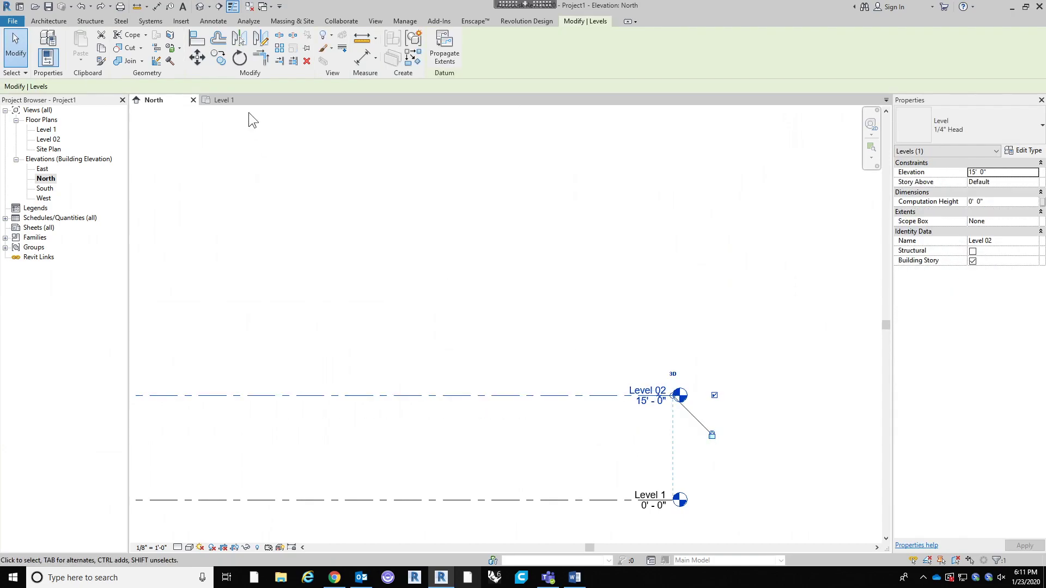
{"action": "left_click", "coordinate": [279, 61]}
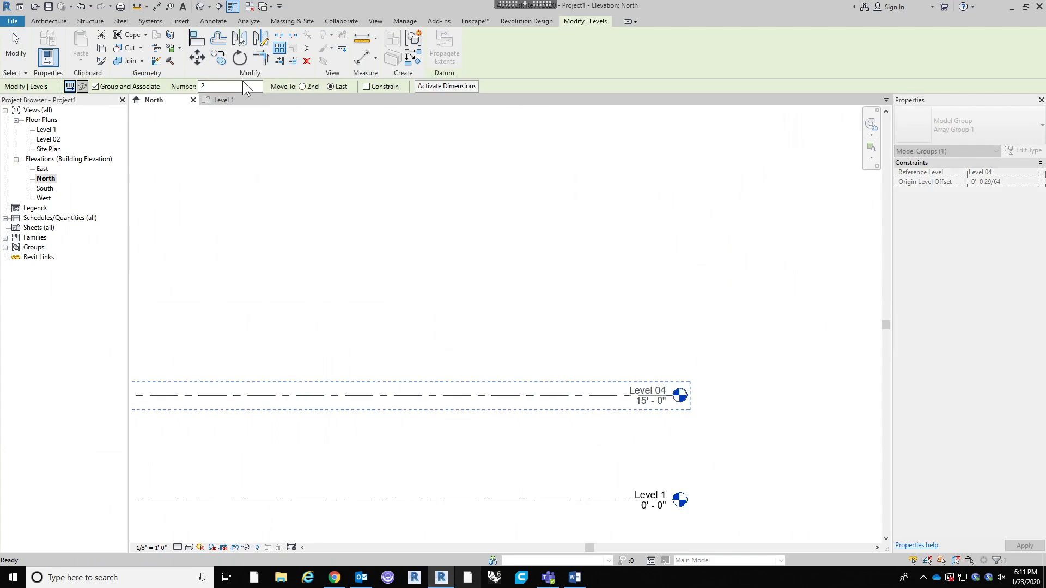
{"action": "left_click", "coordinate": [246, 89]}
{"action": "left_click", "coordinate": [313, 85]}
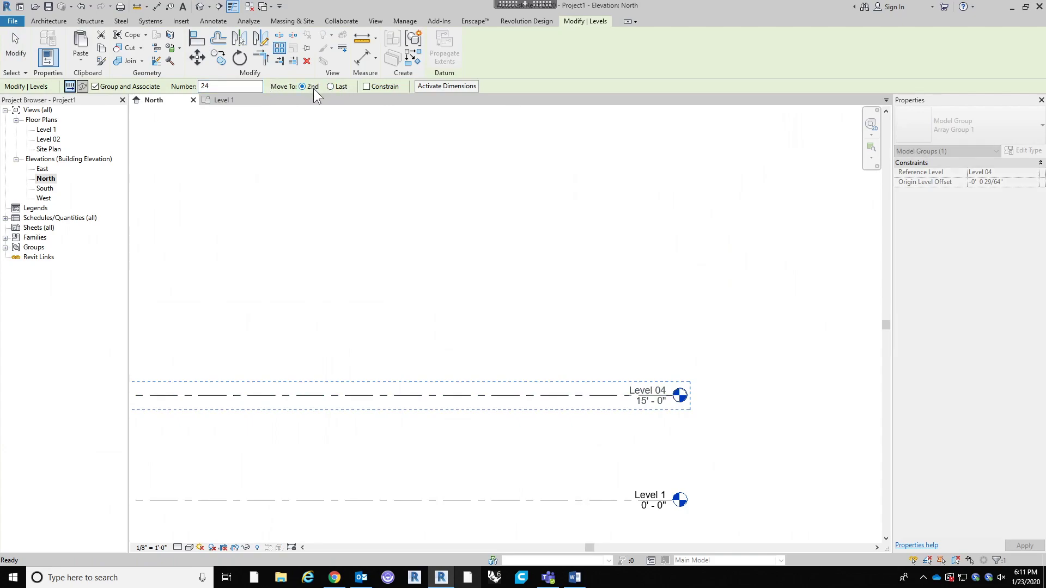
{"action": "left_click", "coordinate": [584, 500]}
{"action": "left_click", "coordinate": [584, 394]}
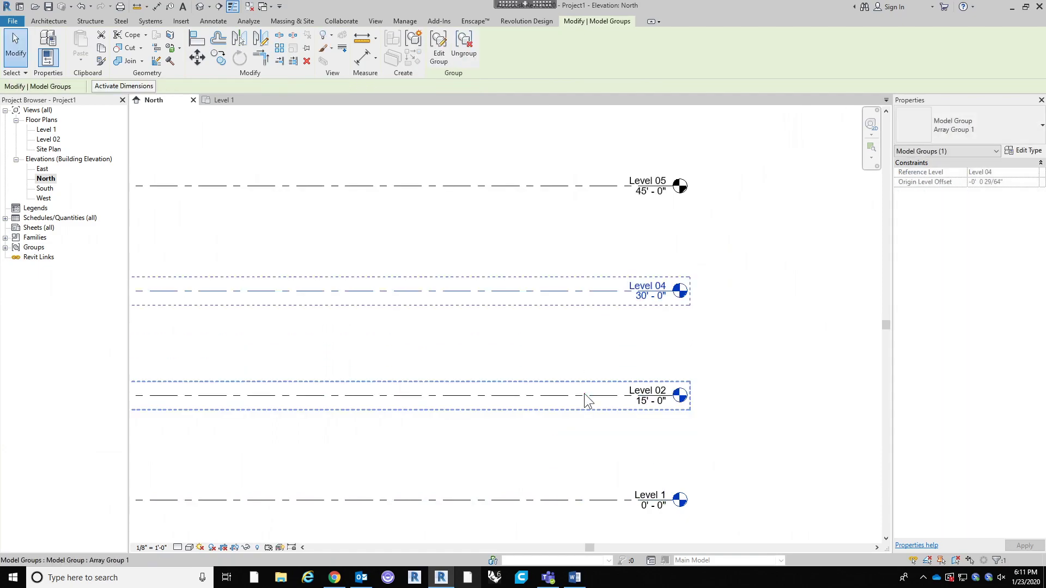
{"action": "scroll", "coordinate": [584, 393], "scroll_direction": "down", "scroll_amount": 5}
{"action": "left_click", "coordinate": [698, 360]}
{"action": "scroll", "coordinate": [681, 381], "scroll_direction": "down", "scroll_amount": 4}
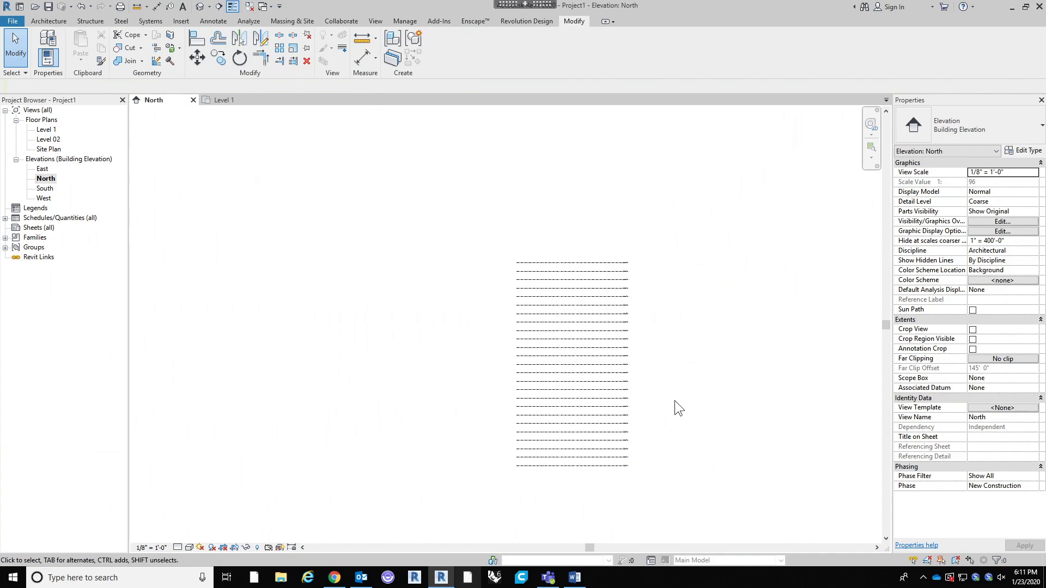
{"action": "scroll", "coordinate": [675, 419], "scroll_direction": "up", "scroll_amount": 2}
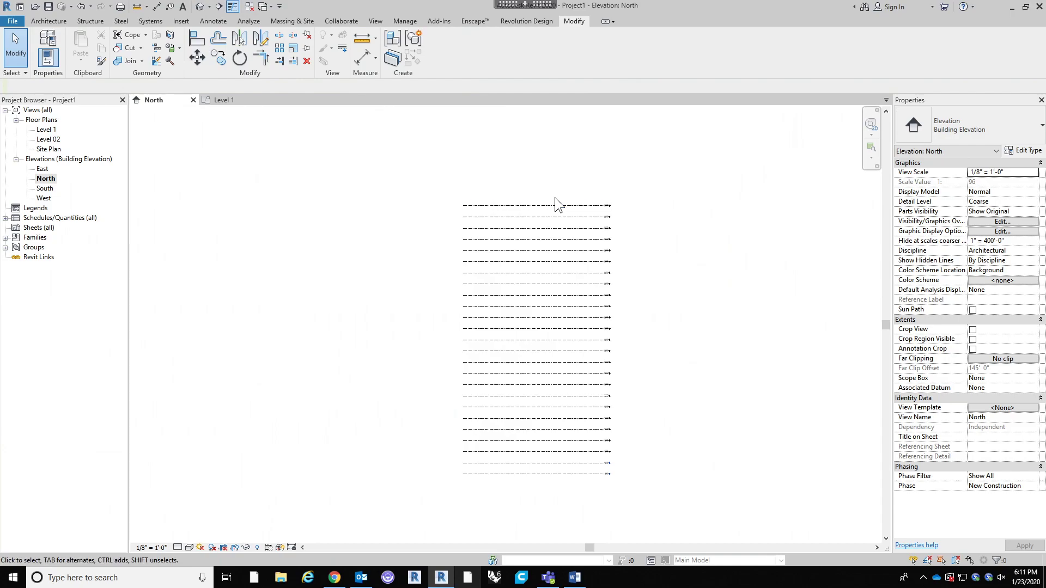
{"action": "left_click", "coordinate": [582, 207]}
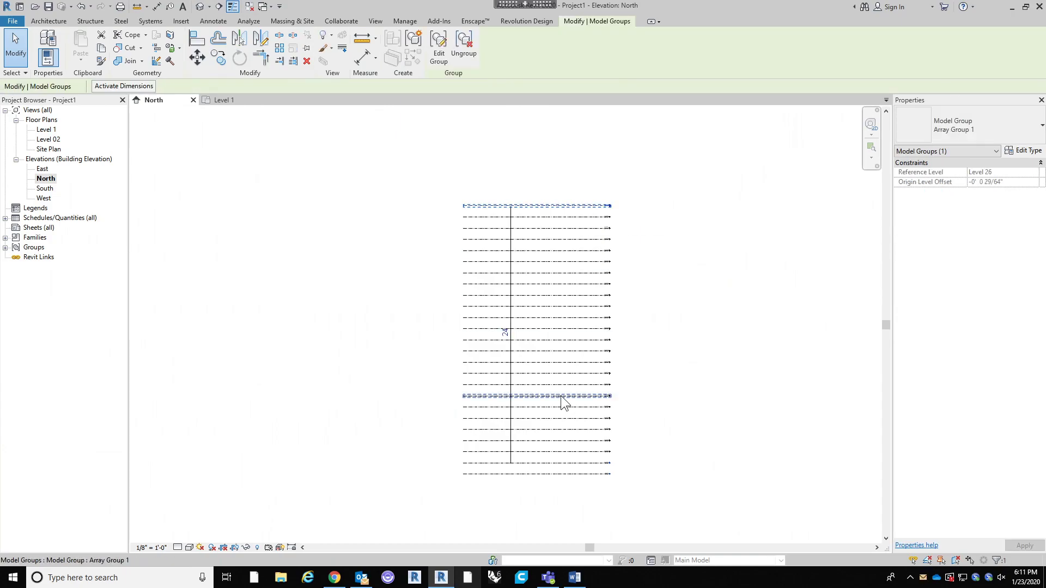
{"action": "left_click", "coordinate": [763, 280]}
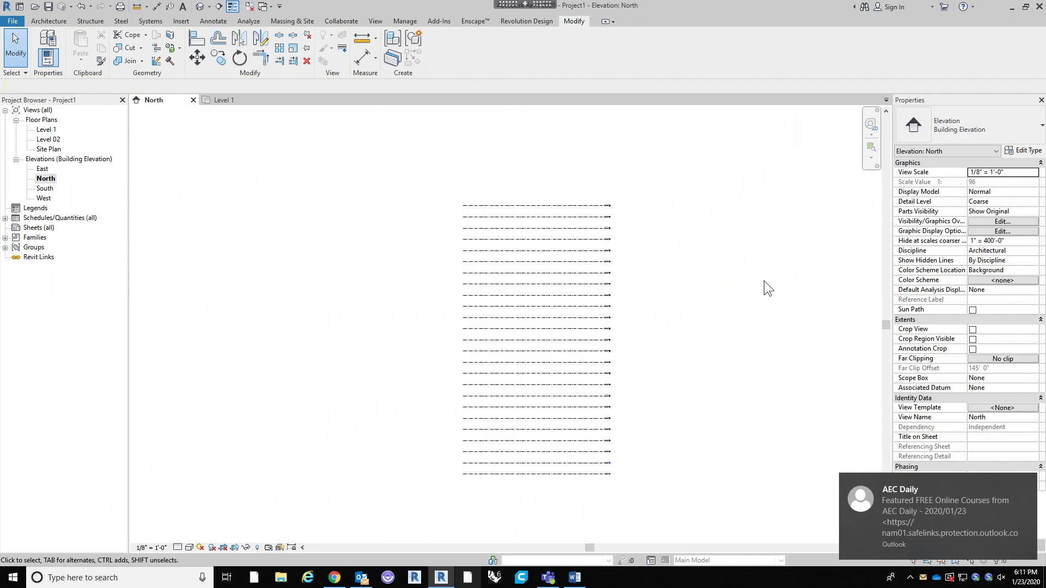
{"action": "scroll", "coordinate": [617, 306], "scroll_direction": "up", "scroll_amount": 6}
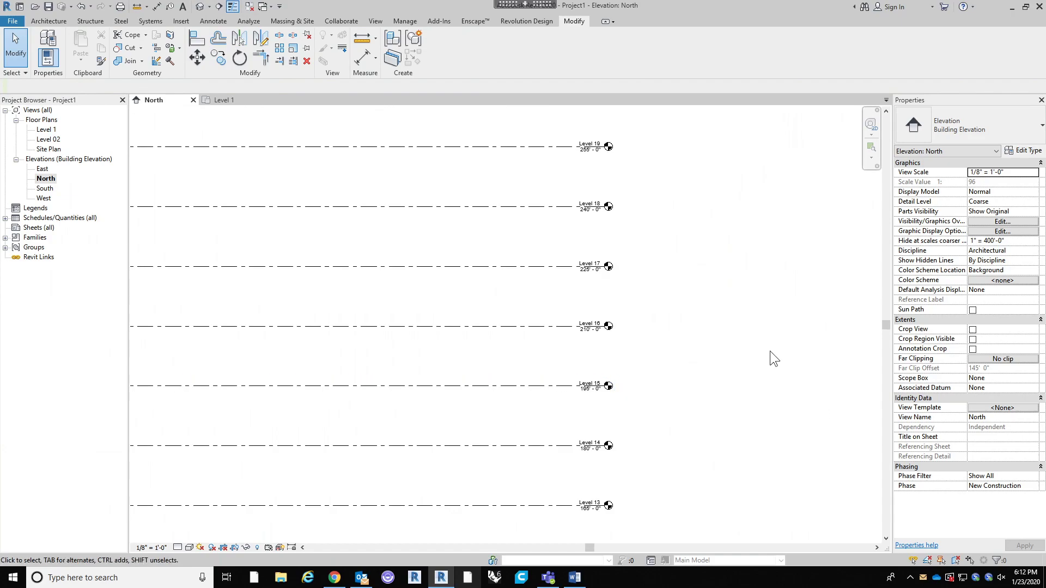
{"action": "scroll", "coordinate": [663, 335], "scroll_direction": "down", "scroll_amount": 5}
Step: Try shortening the level line inside the Level 14 array group, and undo and cancel the group edit
{"action": "left_click", "coordinate": [648, 378]}
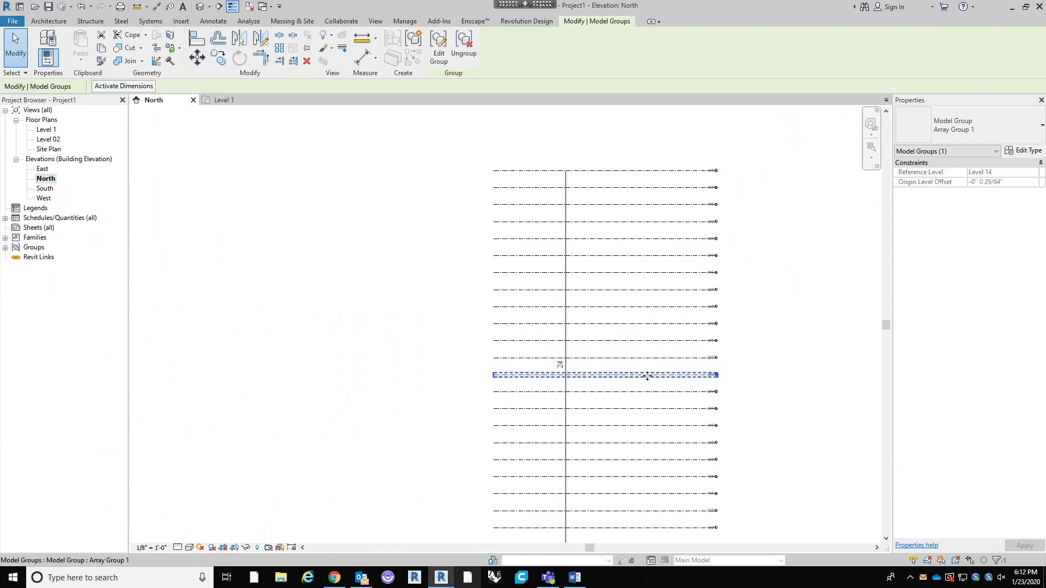
{"action": "scroll", "coordinate": [694, 367], "scroll_direction": "up", "scroll_amount": 3}
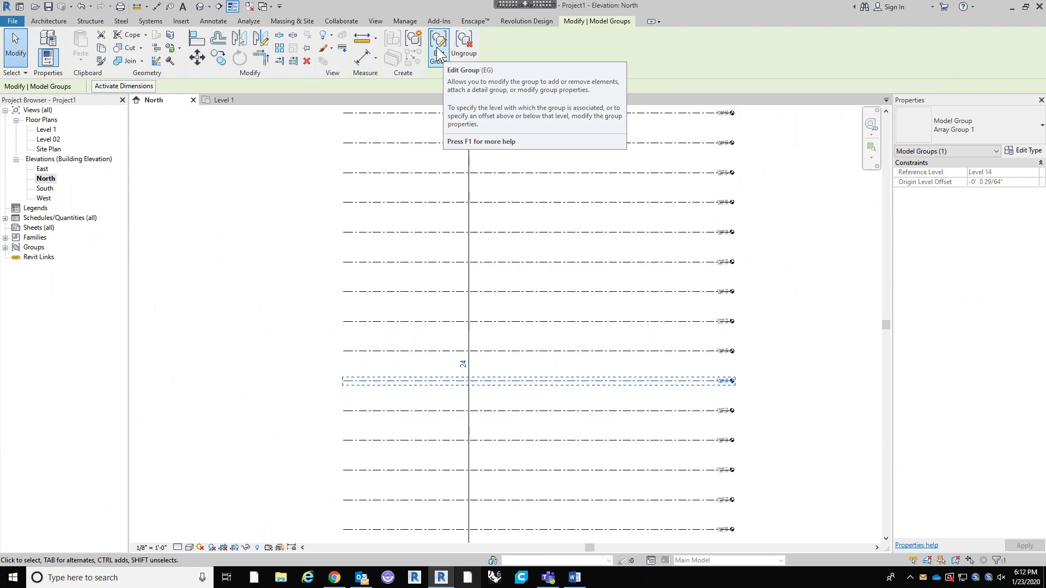
{"action": "left_click", "coordinate": [438, 53]}
{"action": "left_click", "coordinate": [445, 384]}
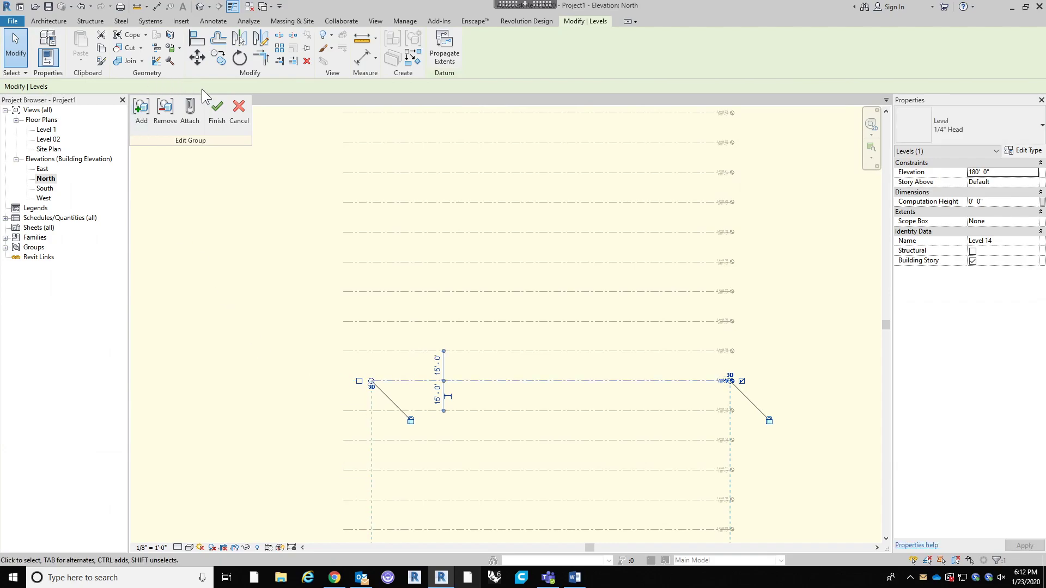
{"action": "left_click", "coordinate": [216, 111]}
{"action": "scroll", "coordinate": [335, 266], "scroll_direction": "down", "scroll_amount": 3}
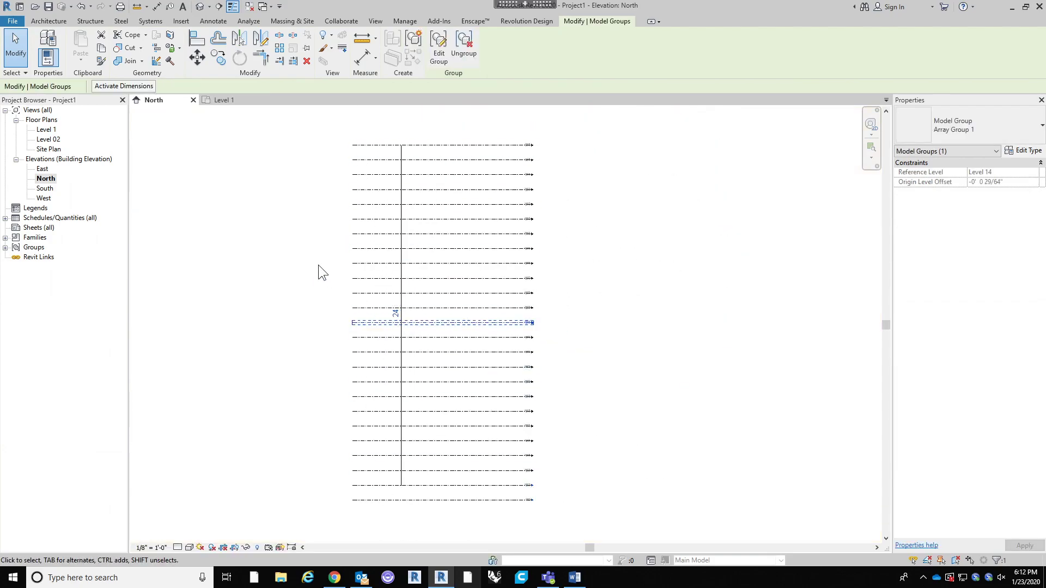
{"action": "key", "text": "ctrl+z"}
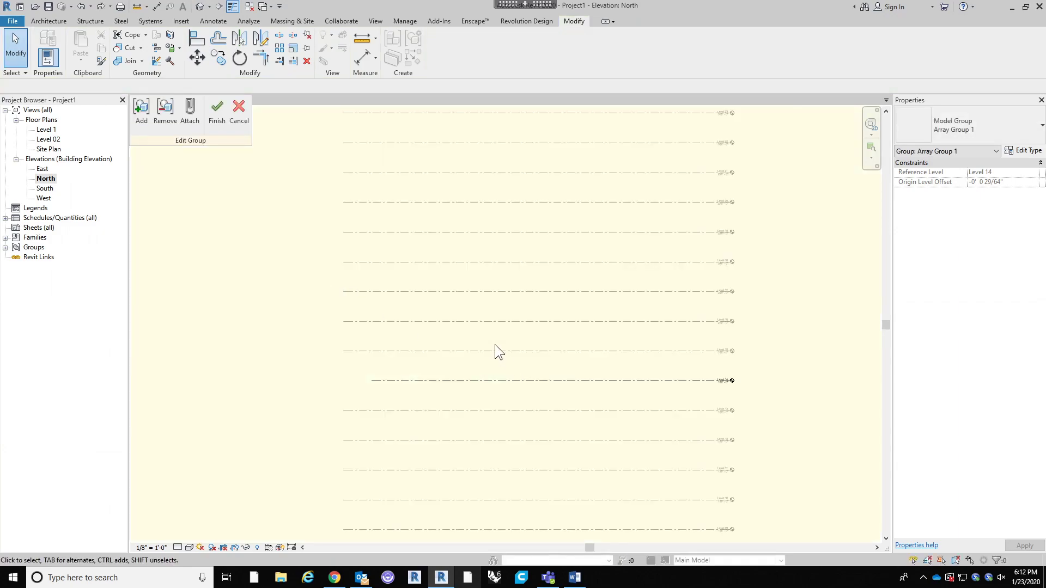
{"action": "left_click", "coordinate": [229, 119]}
Step: Ungroup the Level 14 array group and select the level line to check that it is a standalone level
{"action": "scroll", "coordinate": [700, 312], "scroll_direction": "down", "scroll_amount": 3}
{"action": "middle_click_drag", "start_coordinate": [700, 311], "coordinate": [610, 302]}
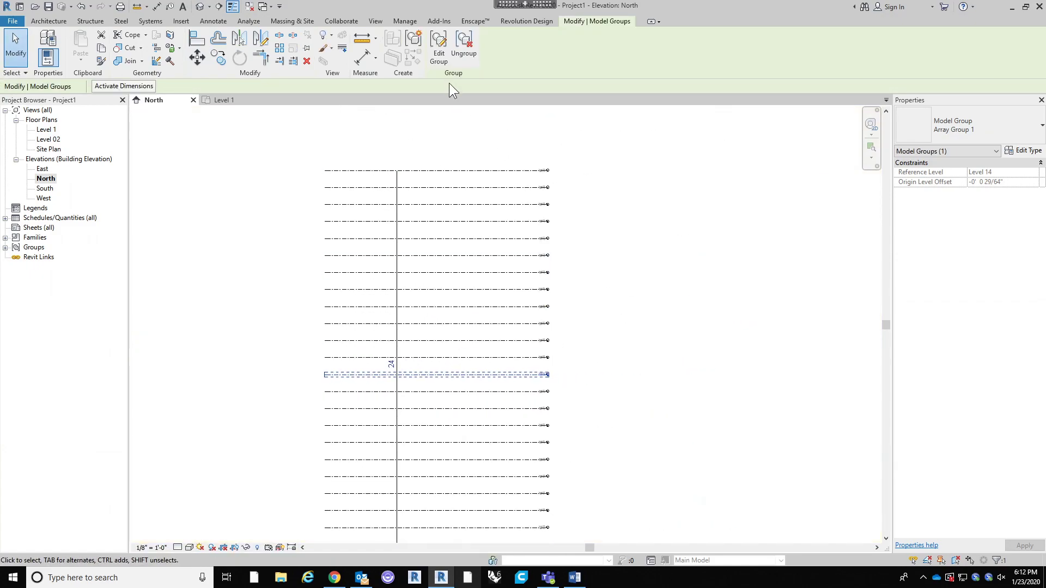
{"action": "left_click", "coordinate": [463, 49]}
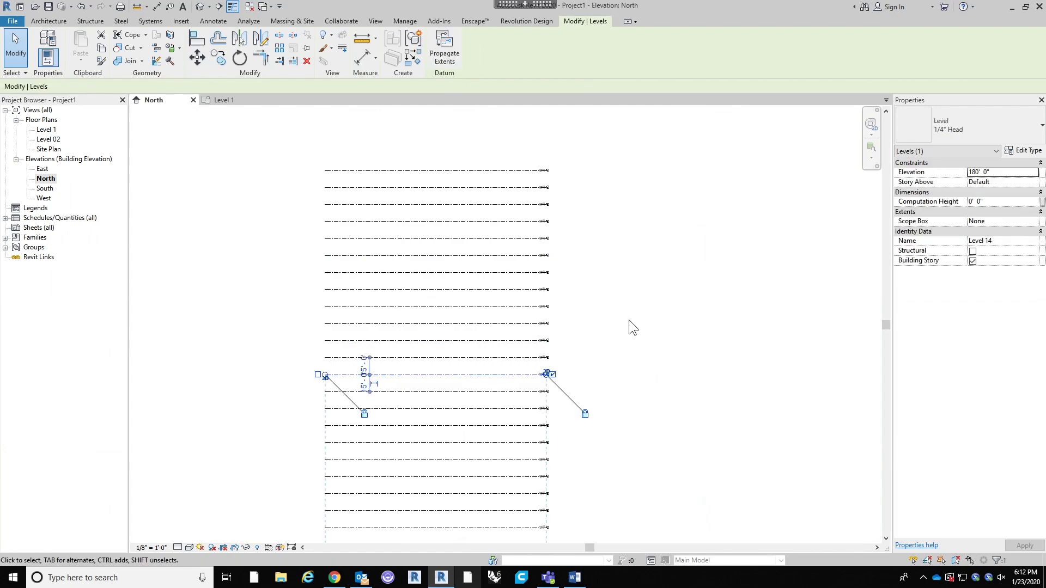
{"action": "left_click", "coordinate": [629, 320]}
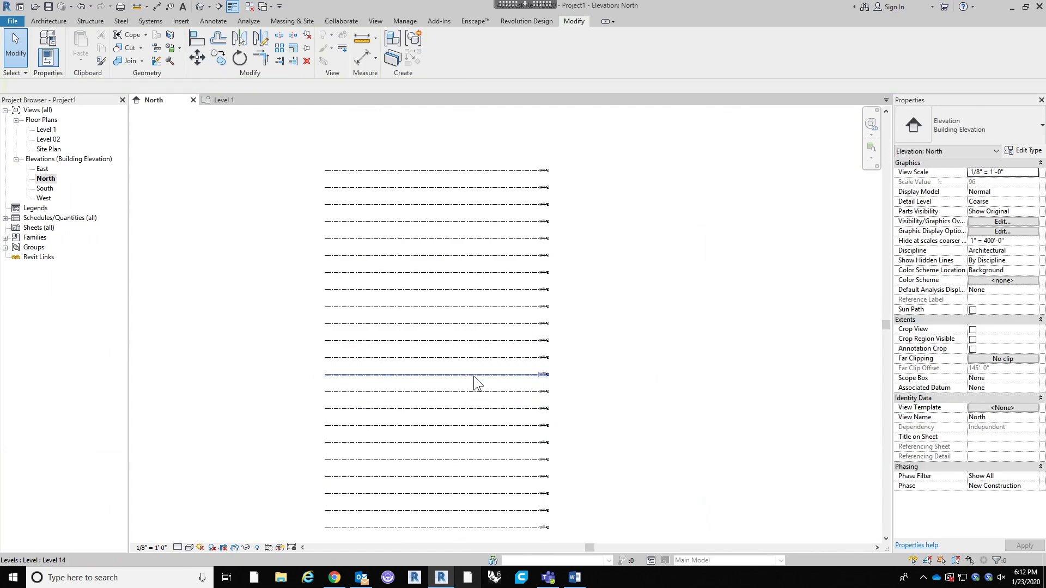
{"action": "left_click", "coordinate": [475, 376]}
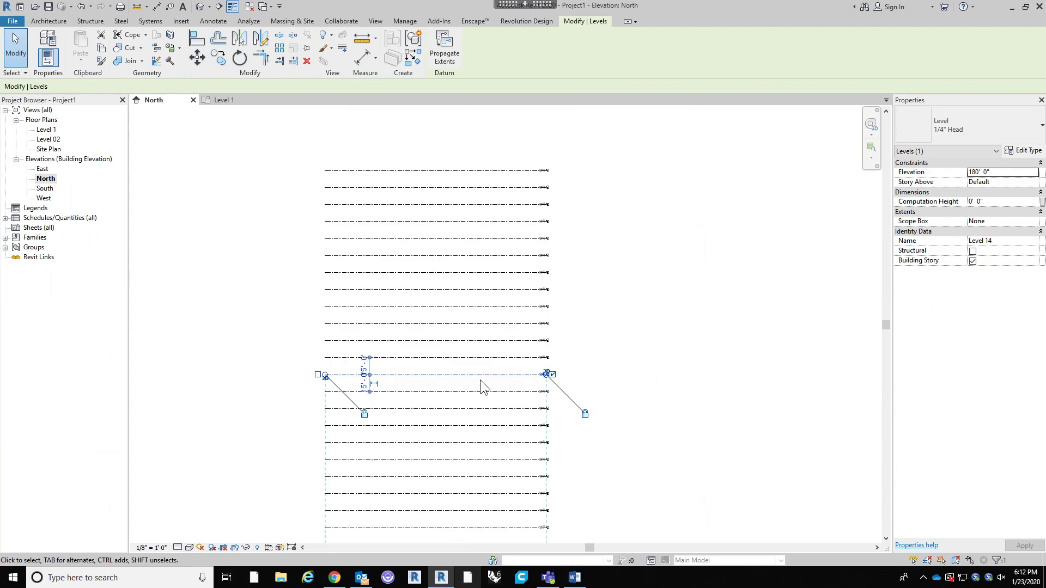
{"action": "left_click", "coordinate": [697, 299]}
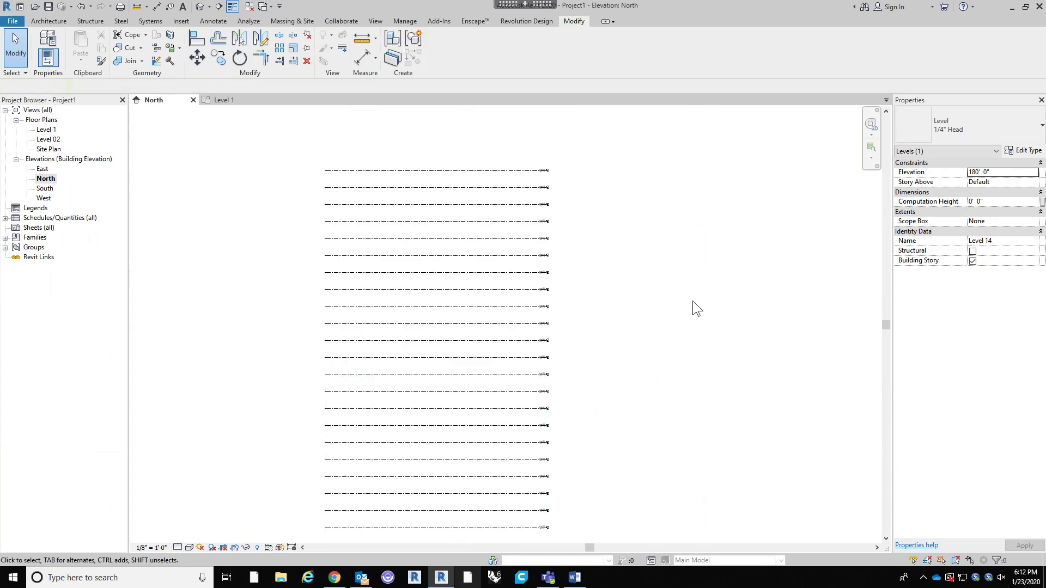
{"action": "scroll", "coordinate": [676, 332], "scroll_direction": "down", "scroll_amount": 2}
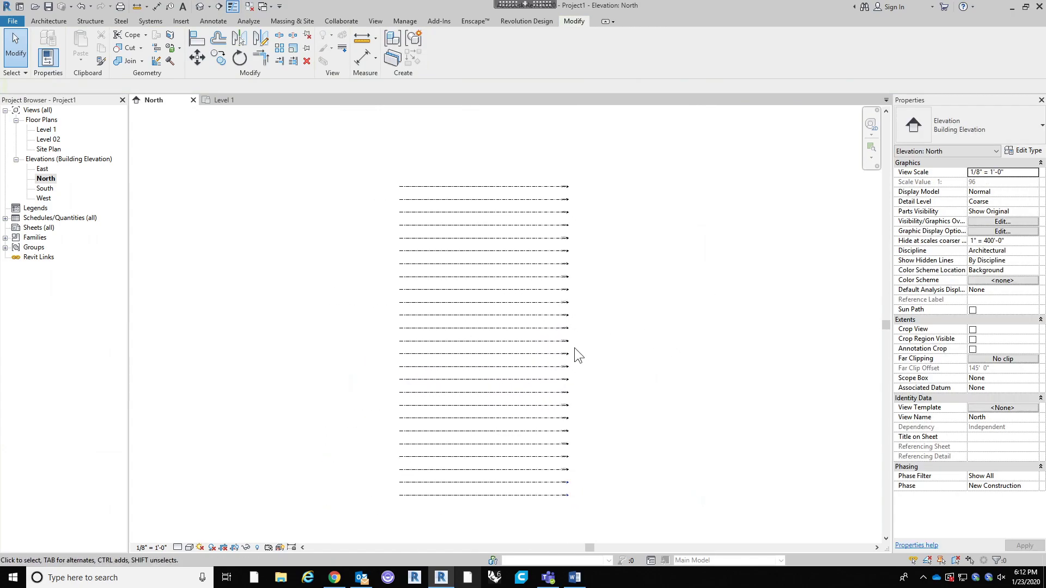
Step: Check whether the Level 17 and Level 16 lines still belong to array groups
{"action": "left_click", "coordinate": [498, 304]}
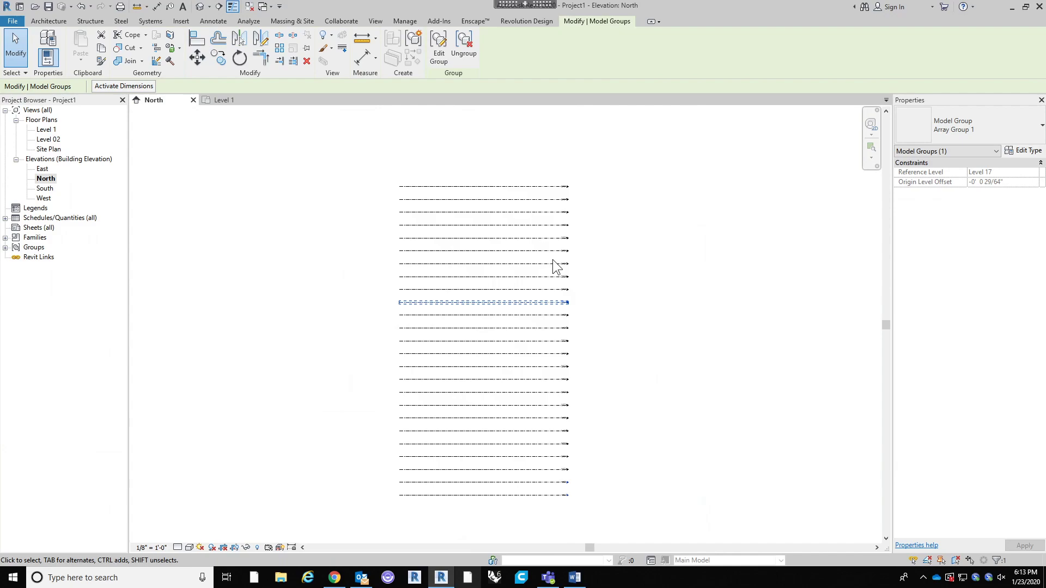
{"action": "left_click", "coordinate": [614, 318]}
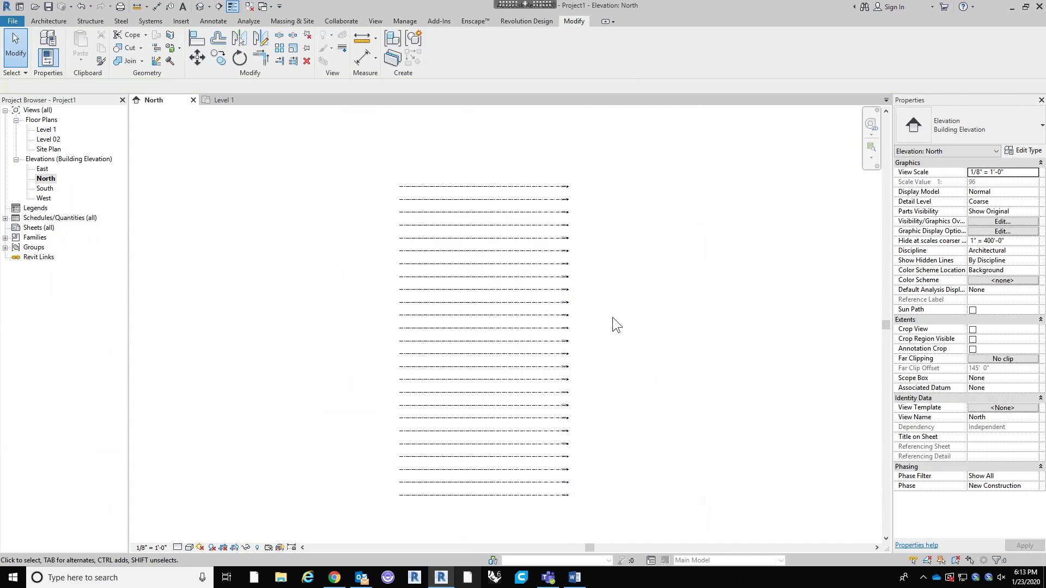
{"action": "left_click", "coordinate": [514, 313]}
{"action": "scroll", "coordinate": [580, 311], "scroll_direction": "up", "scroll_amount": 3}
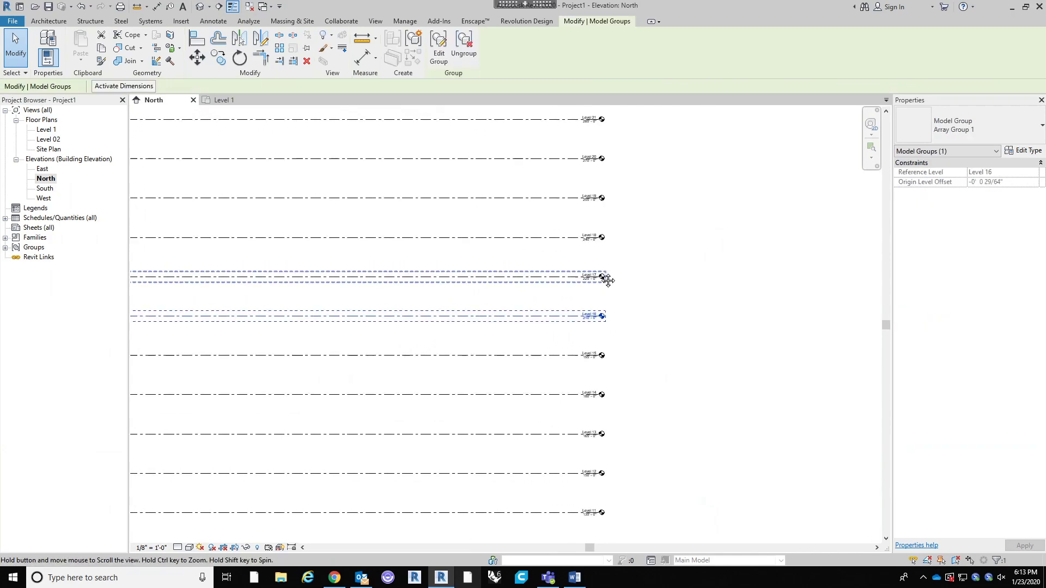
{"action": "scroll", "coordinate": [625, 264], "scroll_direction": "down", "scroll_amount": 2}
{"action": "left_click", "coordinate": [684, 286]}
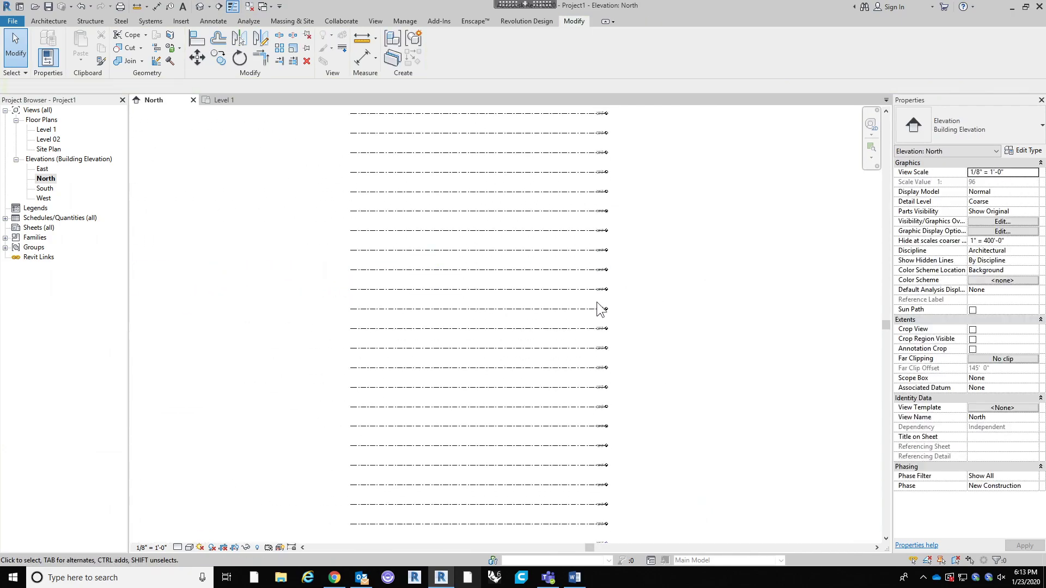
{"action": "scroll", "coordinate": [607, 306], "scroll_direction": "down", "scroll_amount": 3}
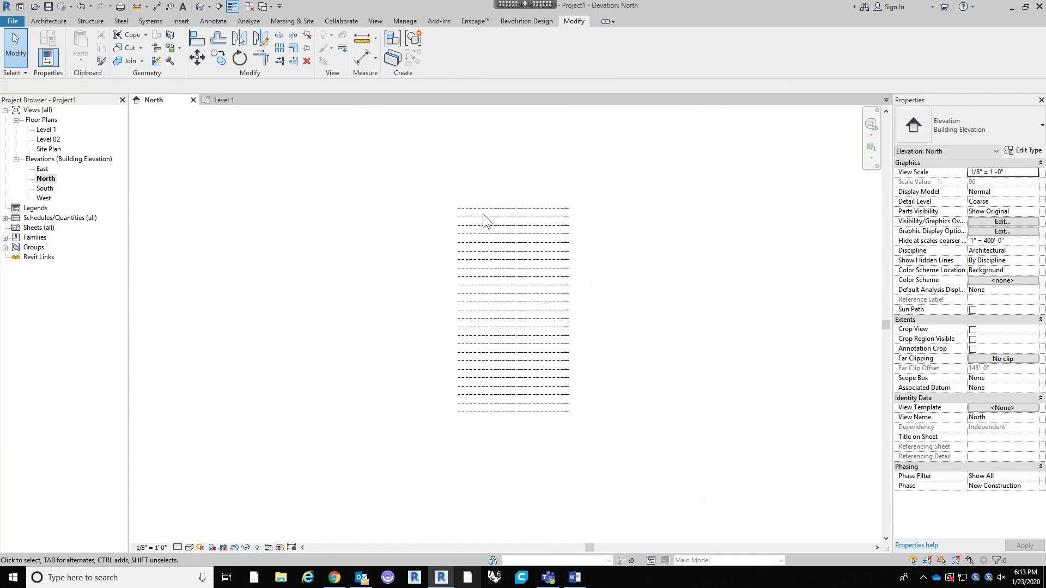
Step: Open the Level 1 floor plan for massing work
{"action": "double_click", "coordinate": [46, 130]}
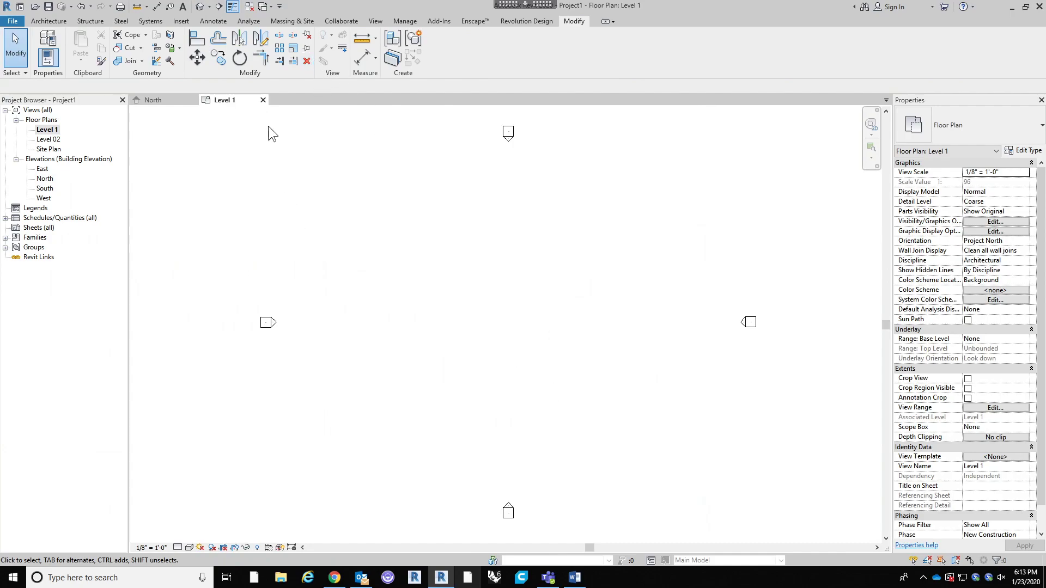
{"action": "left_click", "coordinate": [290, 20]}
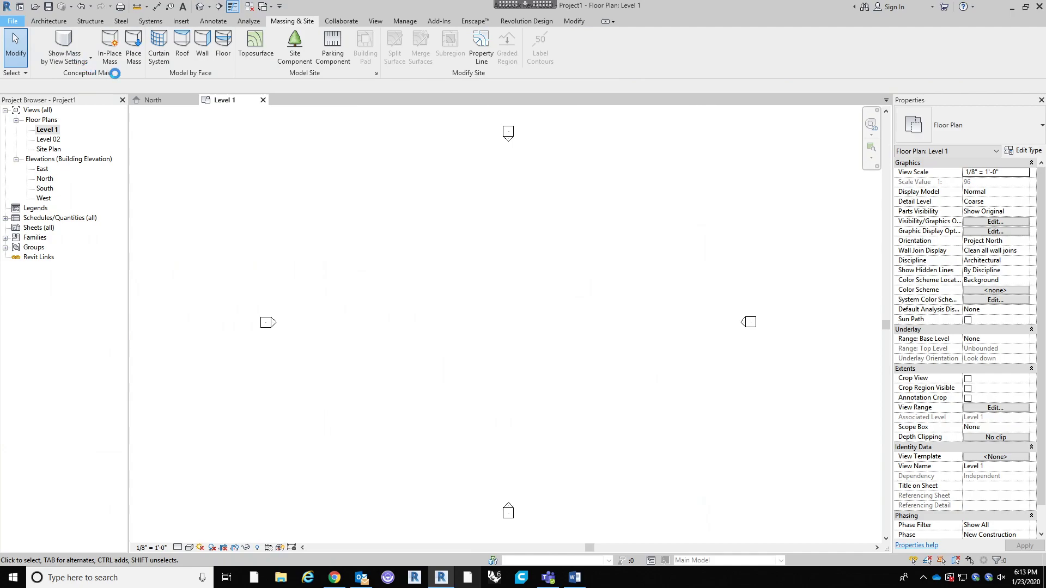
{"action": "left_click", "coordinate": [12, 21]}
{"action": "mouse_move", "coordinate": [66, 65]}
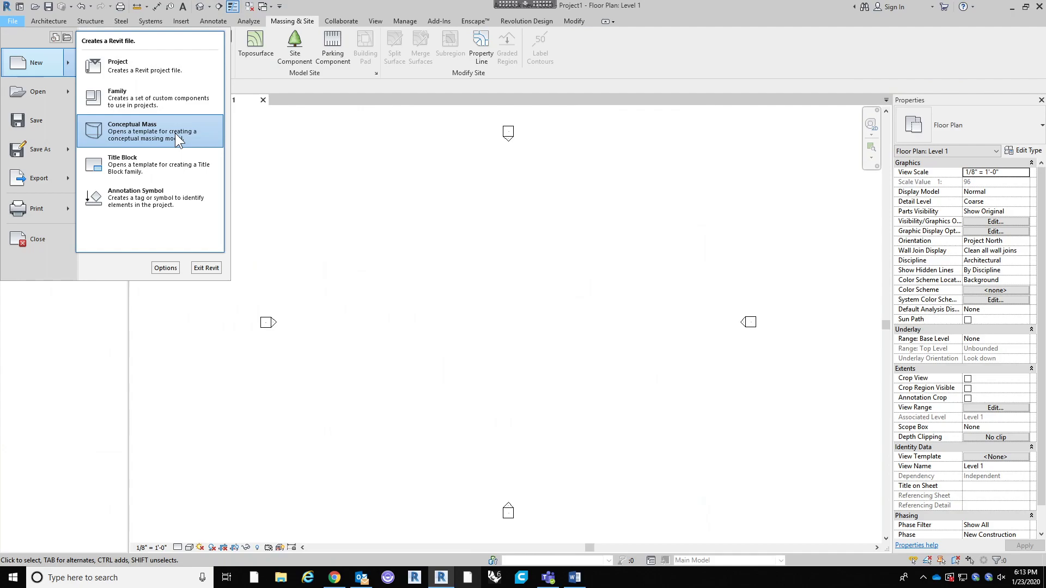
{"action": "left_click", "coordinate": [489, 308]}
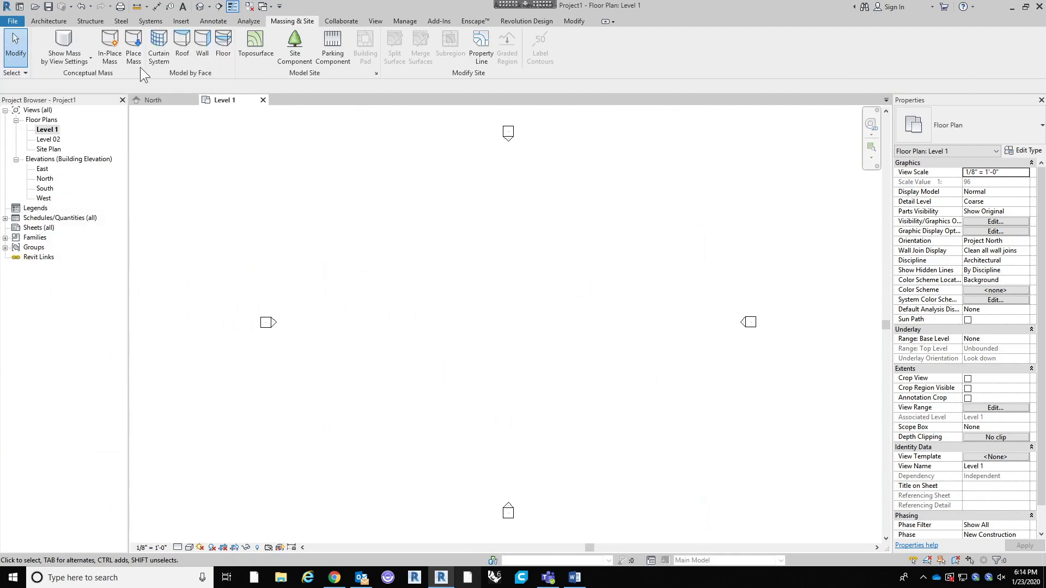
Step: Start an in-place mass named Mass 1 and sketch a rectangle about 93' by 57'-6" between the elevation markers
{"action": "left_click", "coordinate": [118, 55]}
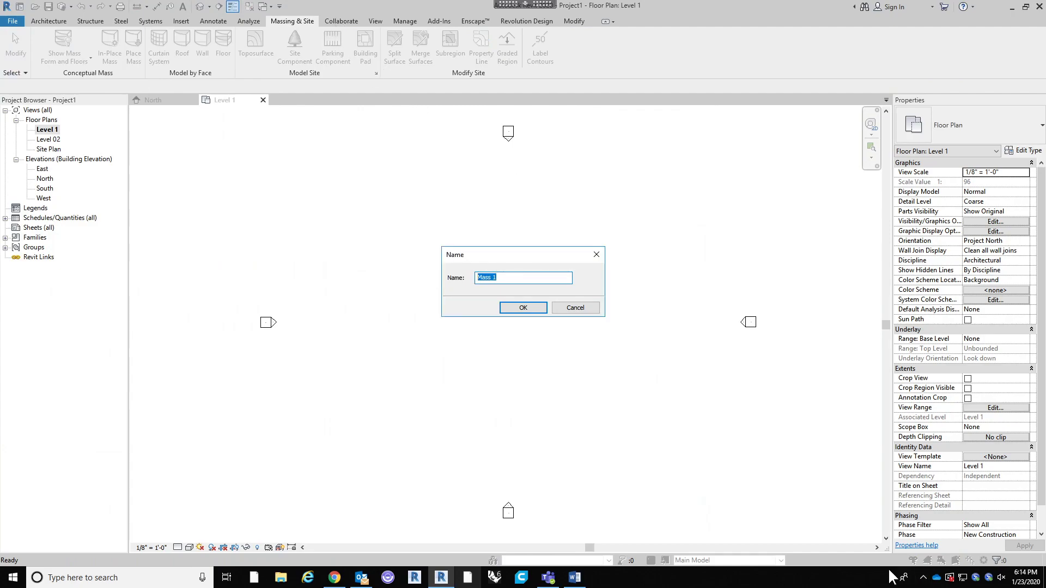
{"action": "left_click", "coordinate": [524, 308]}
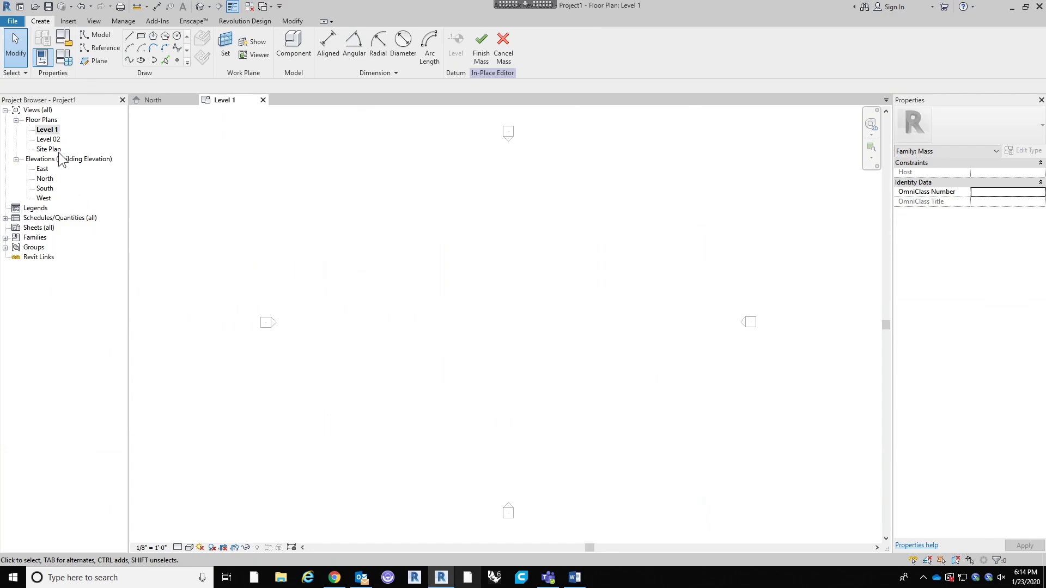
{"action": "left_click", "coordinate": [141, 36]}
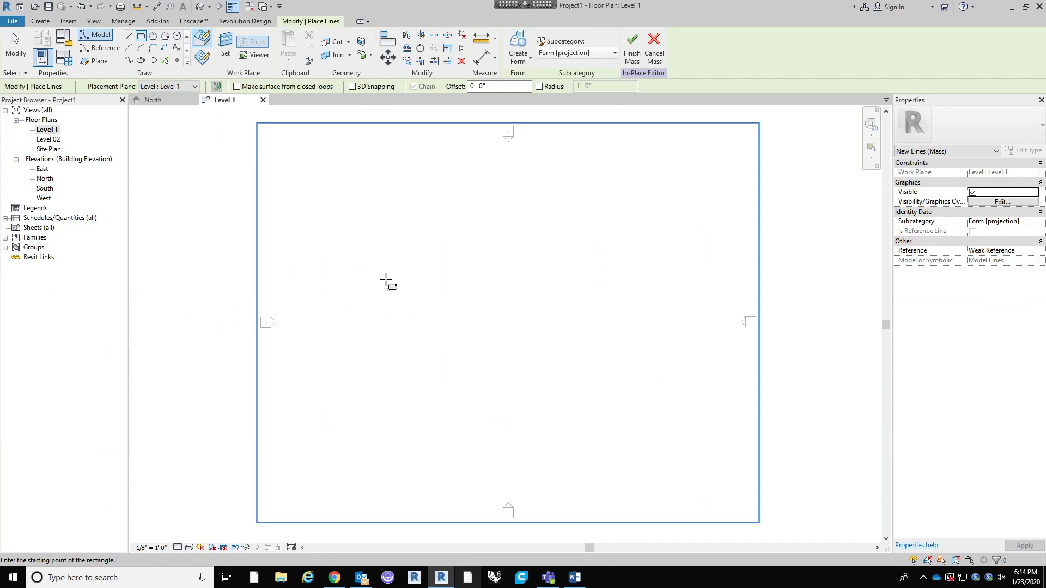
{"action": "left_click", "coordinate": [395, 249]}
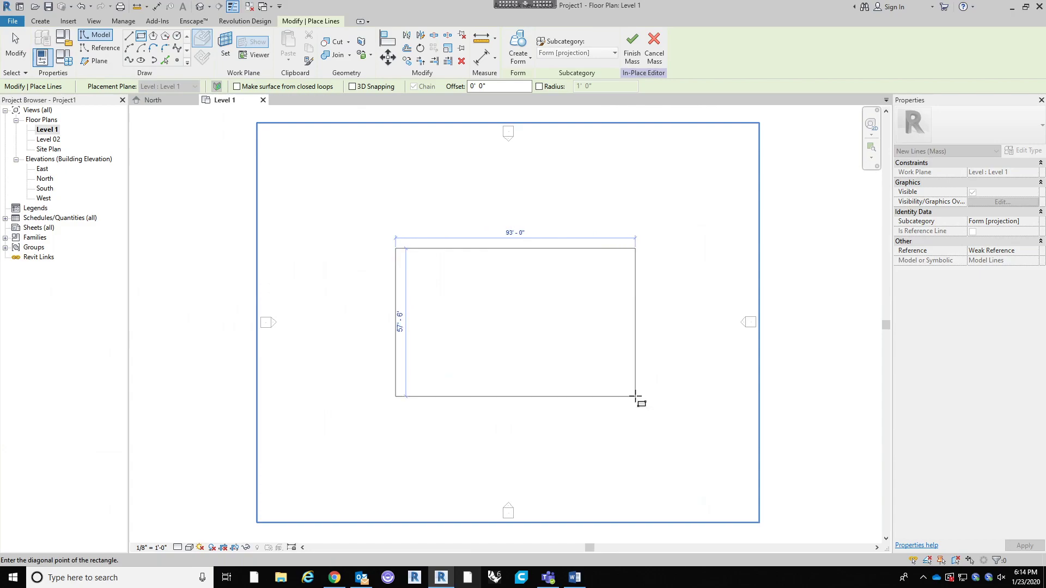
{"action": "left_click", "coordinate": [635, 396]}
{"action": "key", "text": "Escape"}
{"action": "key", "text": "Escape"}
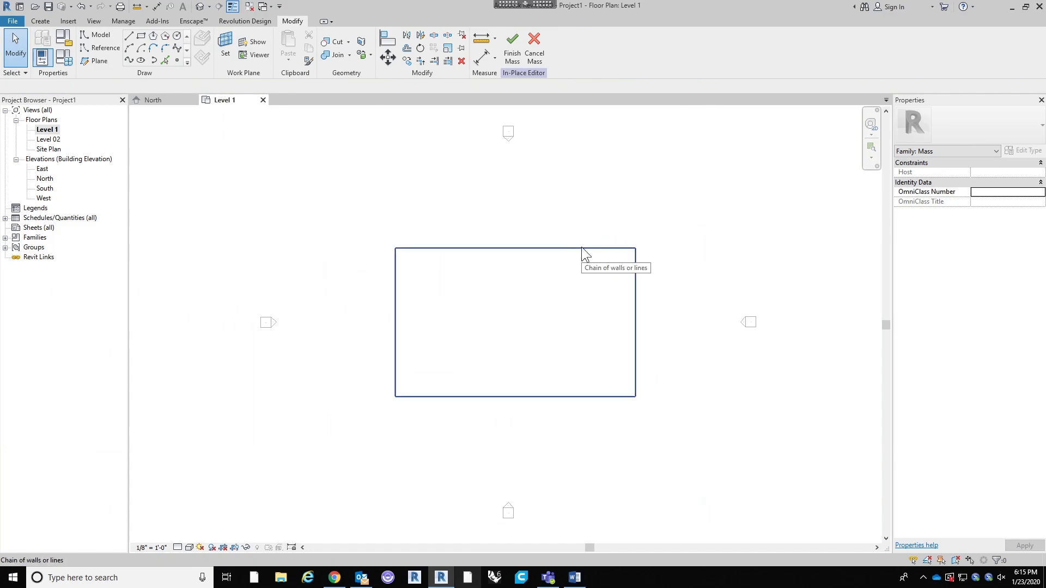
Step: Set the mass rectangle's vertical dimension to 120' by adjusting its upper edge
{"action": "key", "text": "Tab"}
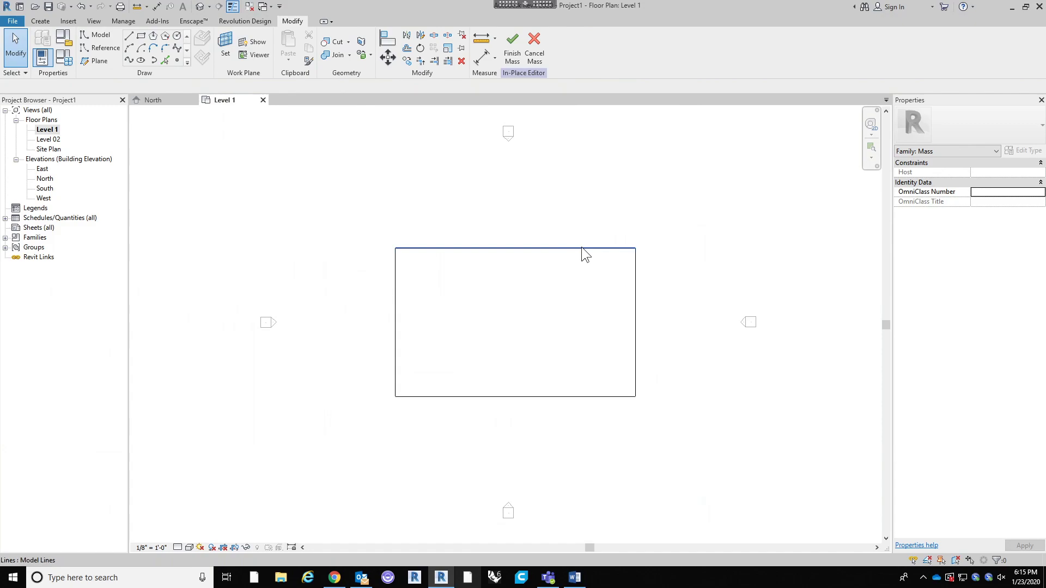
{"action": "left_click", "coordinate": [580, 247]}
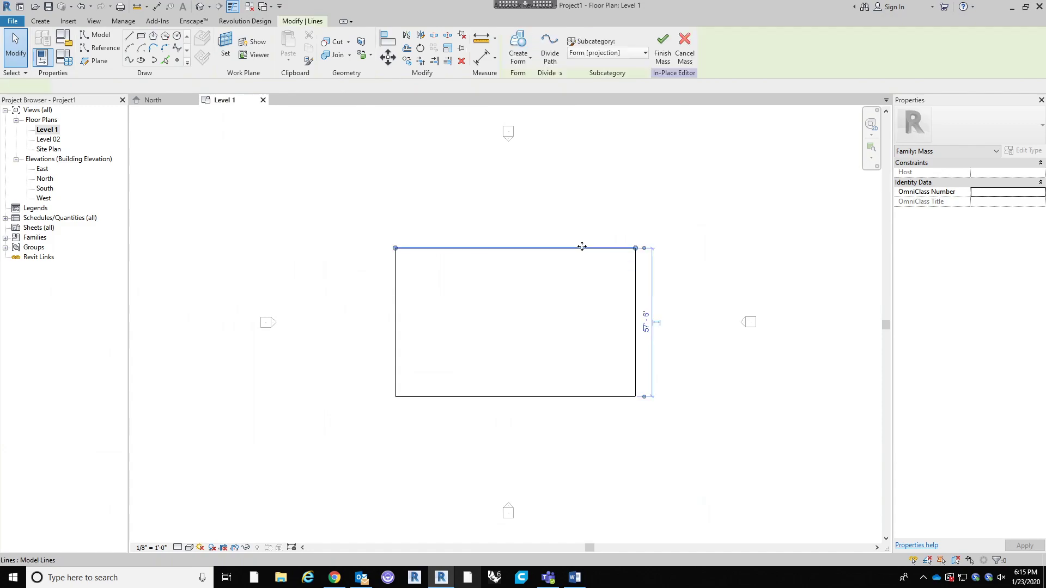
{"action": "left_click", "coordinate": [645, 319]}
{"action": "type", "text": "120"}
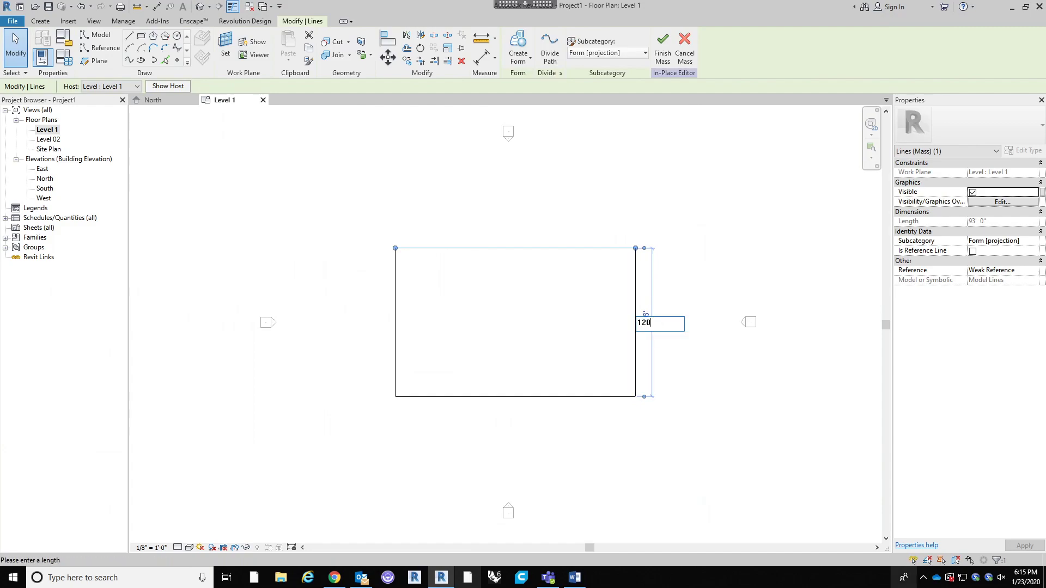
{"action": "key", "text": "Return"}
Step: Set the mass rectangle's horizontal dimension to 240' by adjusting its right edge
{"action": "scroll", "coordinate": [460, 279], "scroll_direction": "down", "scroll_amount": 5}
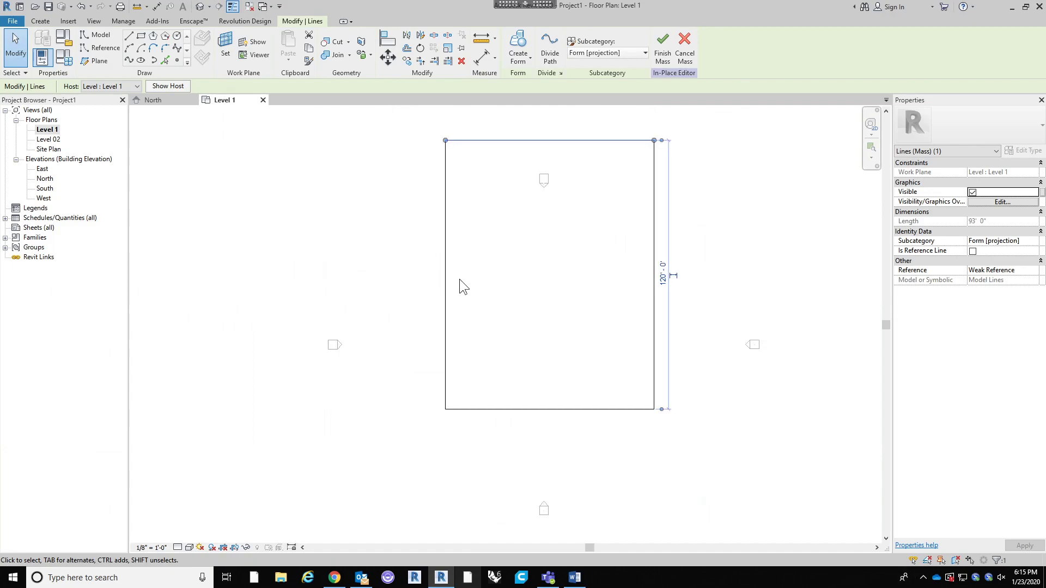
{"action": "left_click", "coordinate": [564, 301]}
{"action": "key", "text": "Tab"}
{"action": "left_click", "coordinate": [551, 298]}
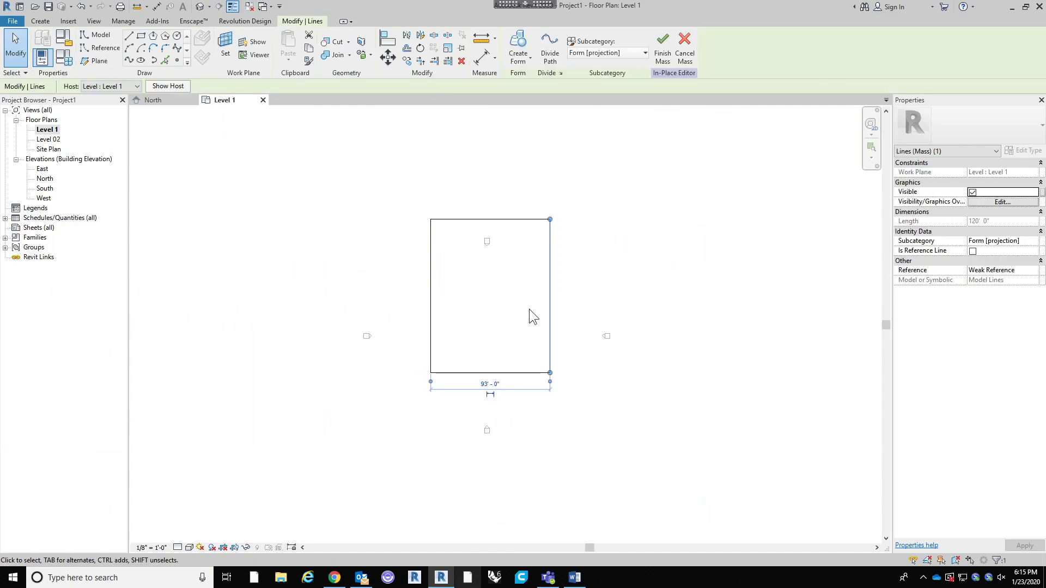
{"action": "left_click", "coordinate": [498, 385]}
{"action": "type", "text": "240"}
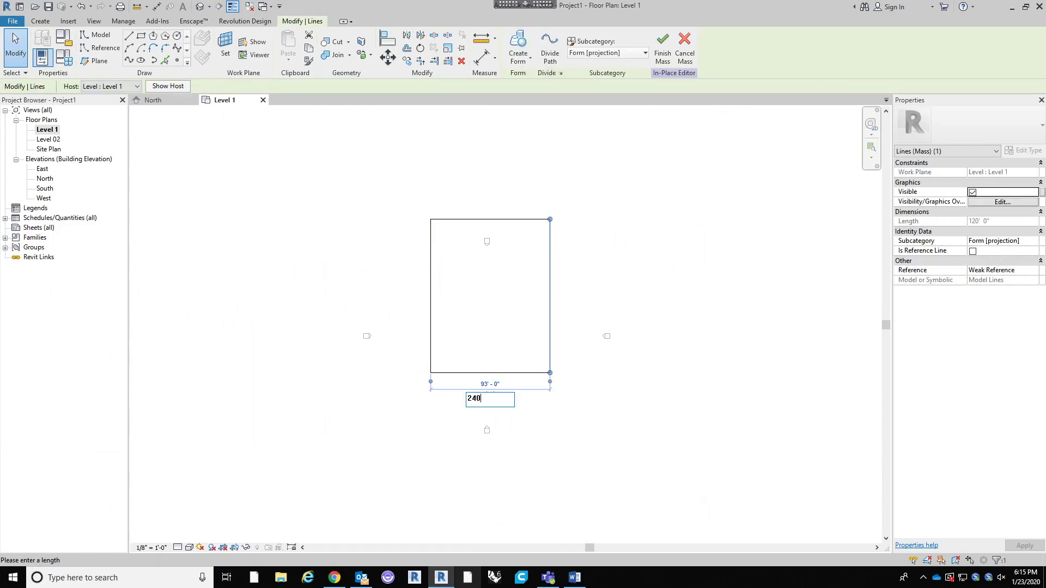
{"action": "key", "text": "Return"}
{"action": "left_click", "coordinate": [588, 482]}
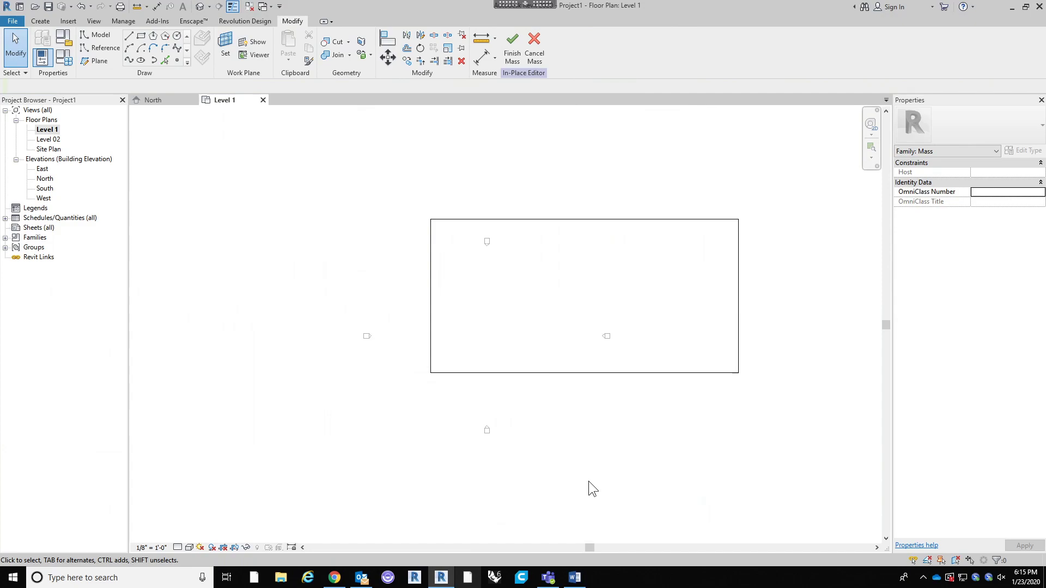
Step: Open the default 3D view of the in-place mass
{"action": "middle_click_drag", "start_coordinate": [648, 405], "coordinate": [585, 440]}
{"action": "scroll", "coordinate": [576, 442], "scroll_direction": "down", "scroll_amount": 1}
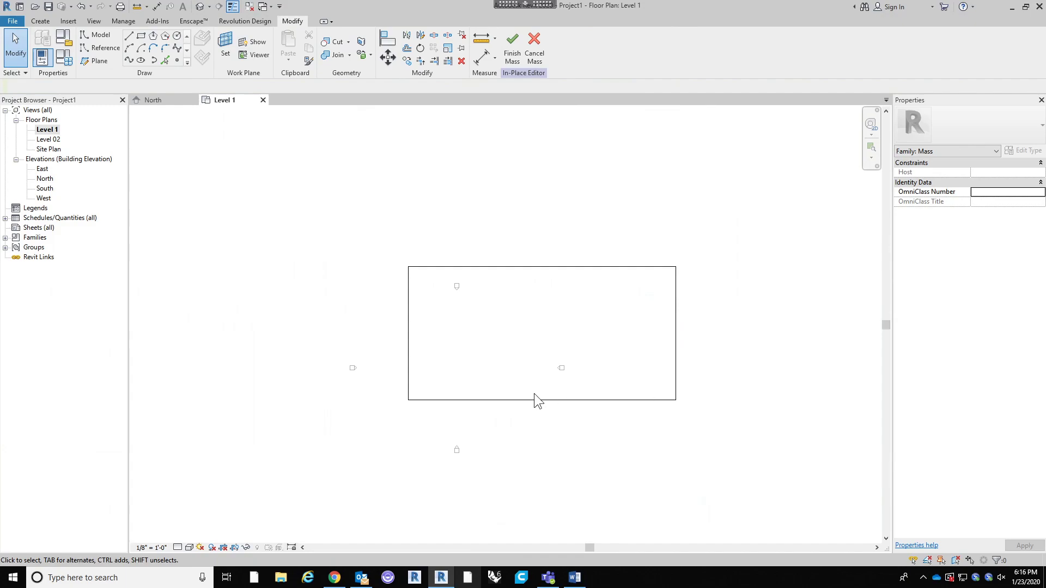
{"action": "middle_click_drag", "start_coordinate": [648, 471], "coordinate": [646, 436]}
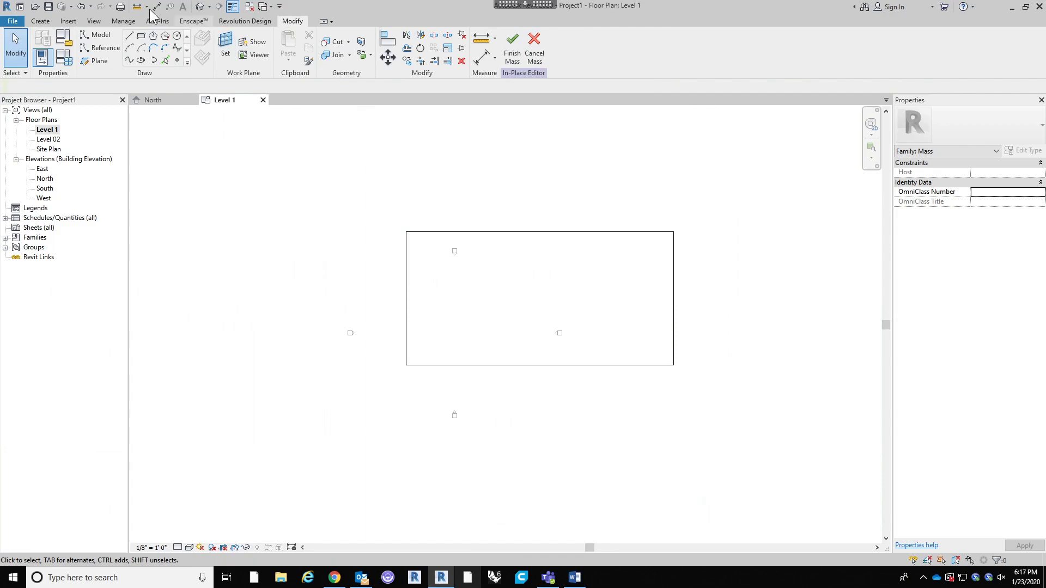
{"action": "left_click", "coordinate": [200, 9]}
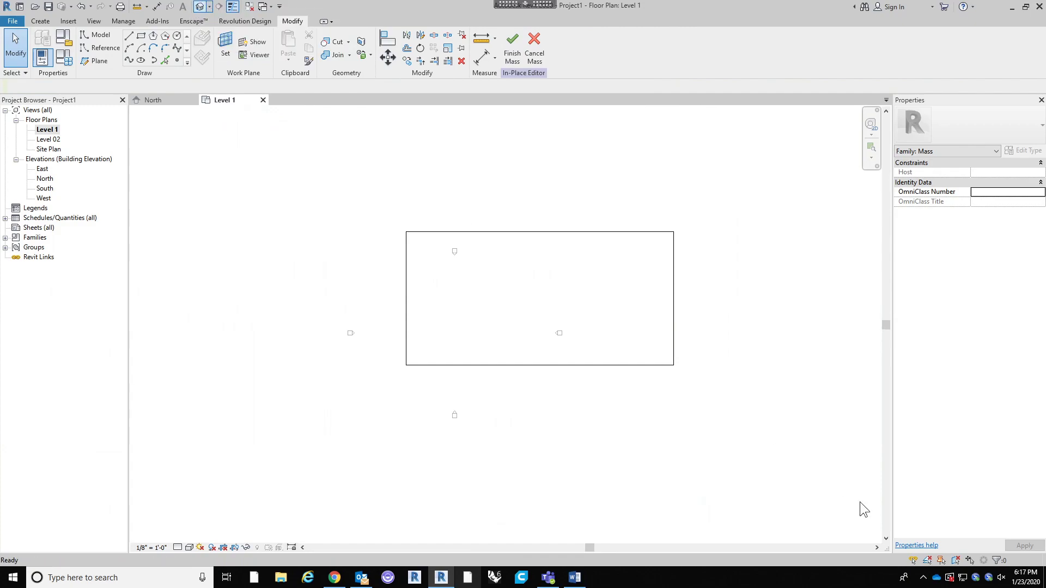
Step: Select the whole chain of rectangle lines on Level 1 and create a solid form from it
{"action": "middle_click_drag", "start_coordinate": [639, 422], "coordinate": [576, 397]}
{"action": "middle_click_drag", "start_coordinate": [692, 409], "coordinate": [624, 434], "text": "shift"}
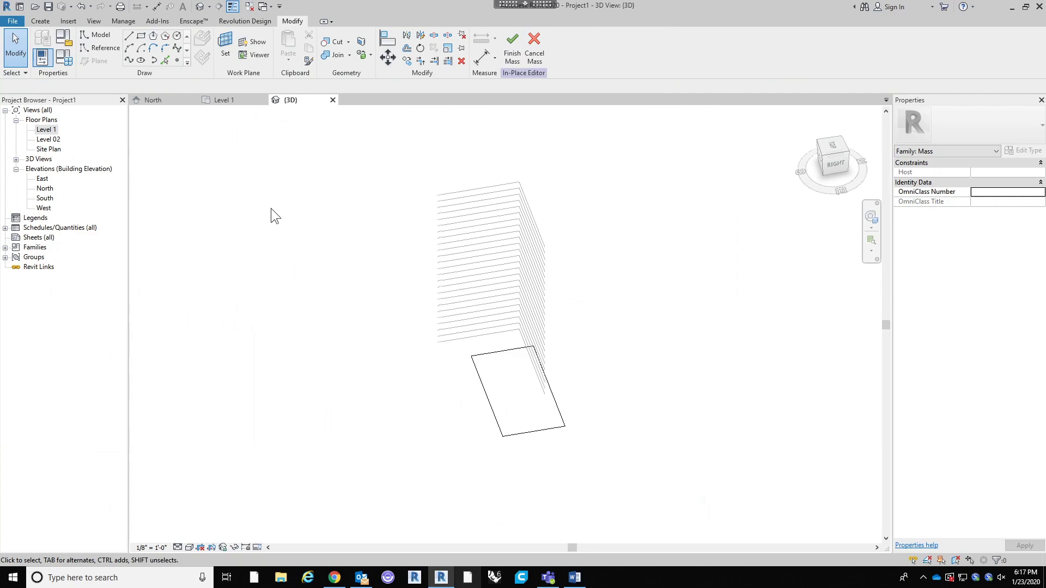
{"action": "left_click", "coordinate": [547, 384]}
{"action": "middle_click_drag", "start_coordinate": [627, 437], "coordinate": [670, 351], "text": "shift"}
{"action": "scroll", "coordinate": [525, 345], "scroll_direction": "up", "scroll_amount": 3}
{"action": "left_click", "coordinate": [670, 351]}
{"action": "scroll", "coordinate": [633, 351], "scroll_direction": "down", "scroll_amount": 3}
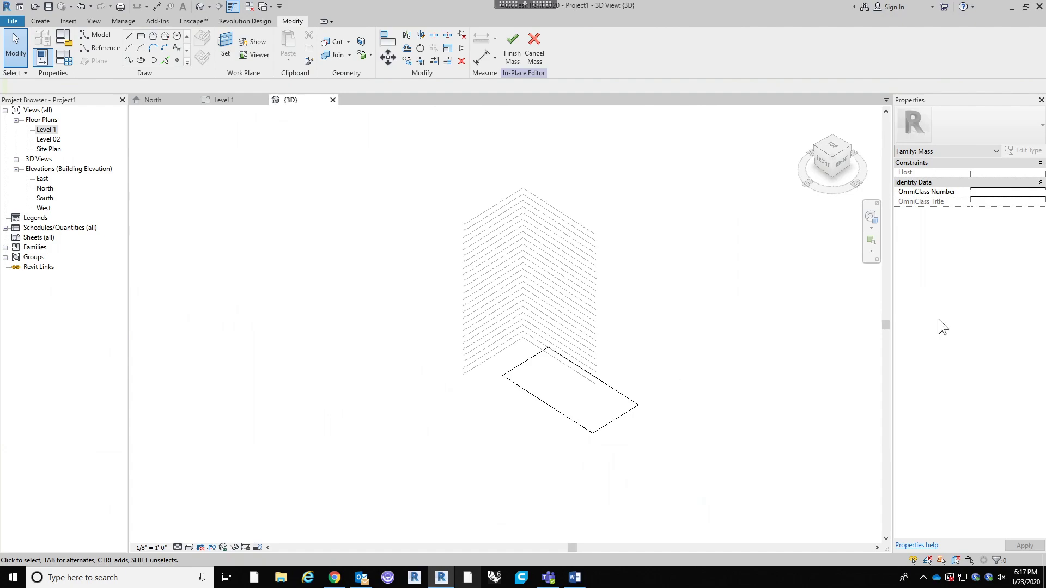
{"action": "key", "text": "Tab"}
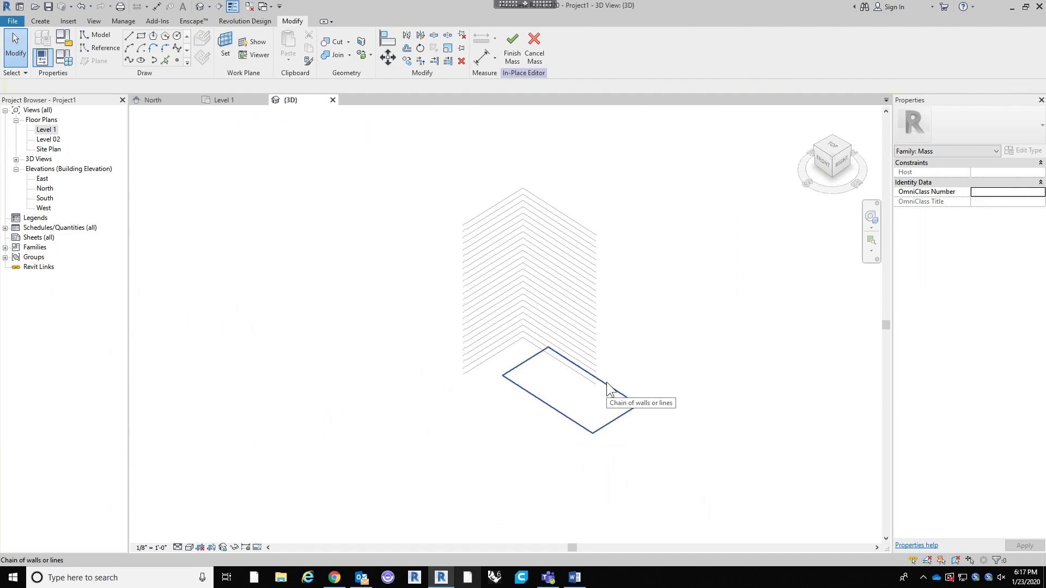
{"action": "left_click", "coordinate": [606, 382]}
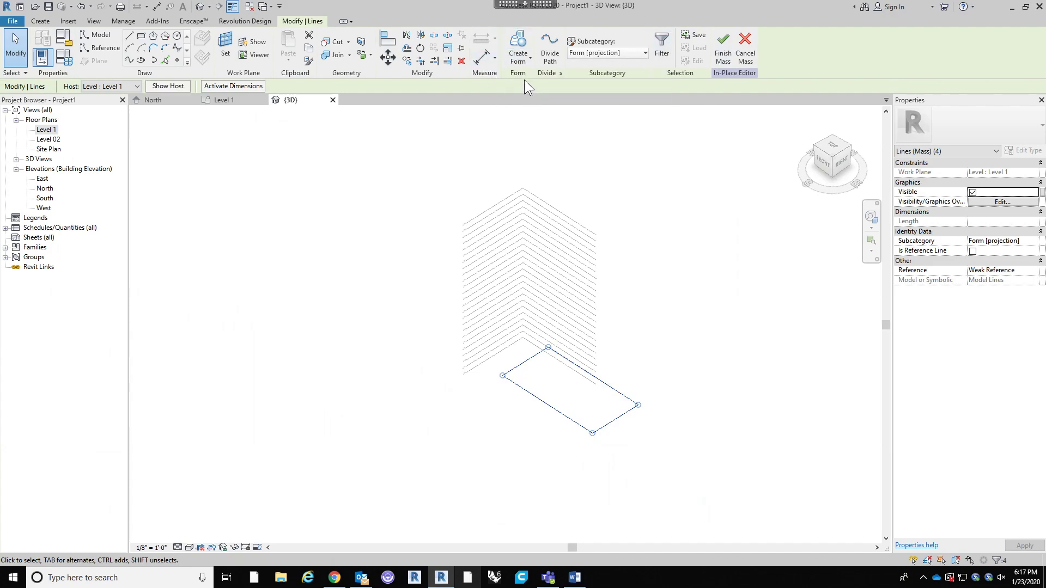
{"action": "left_click", "coordinate": [522, 64]}
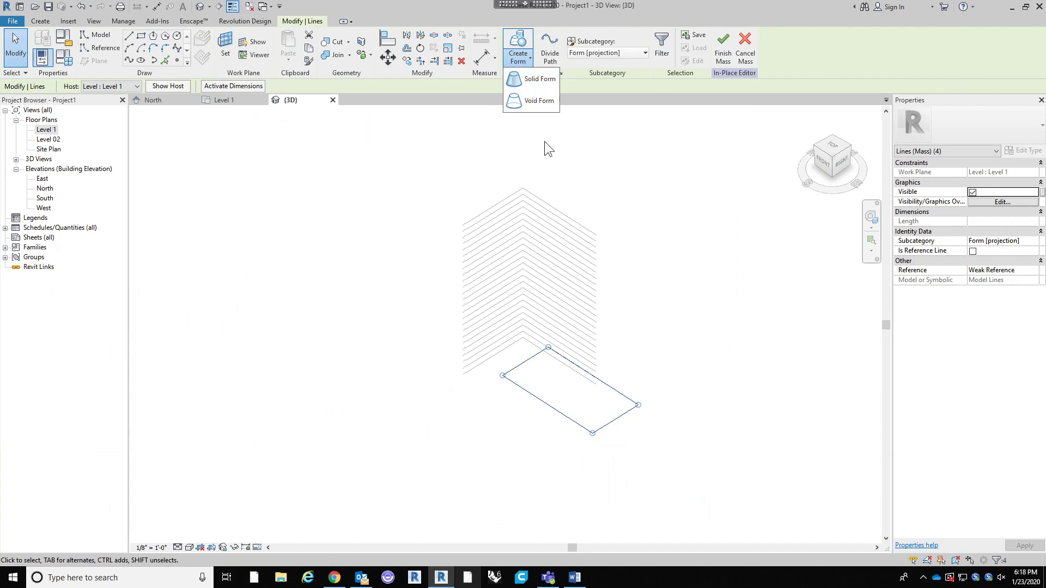
{"action": "left_click", "coordinate": [523, 83]}
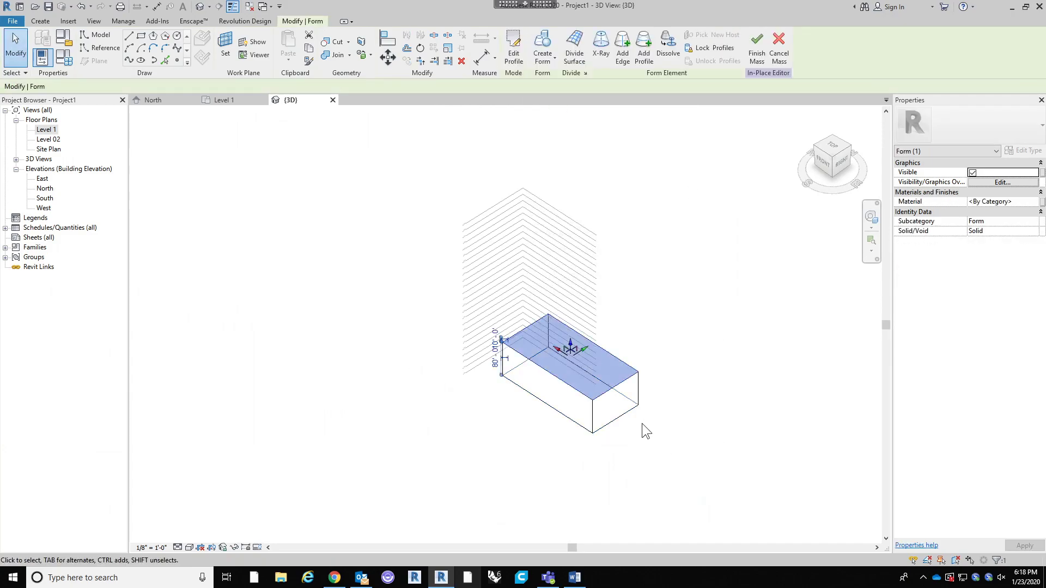
{"action": "scroll", "coordinate": [642, 423], "scroll_direction": "up", "scroll_amount": 3}
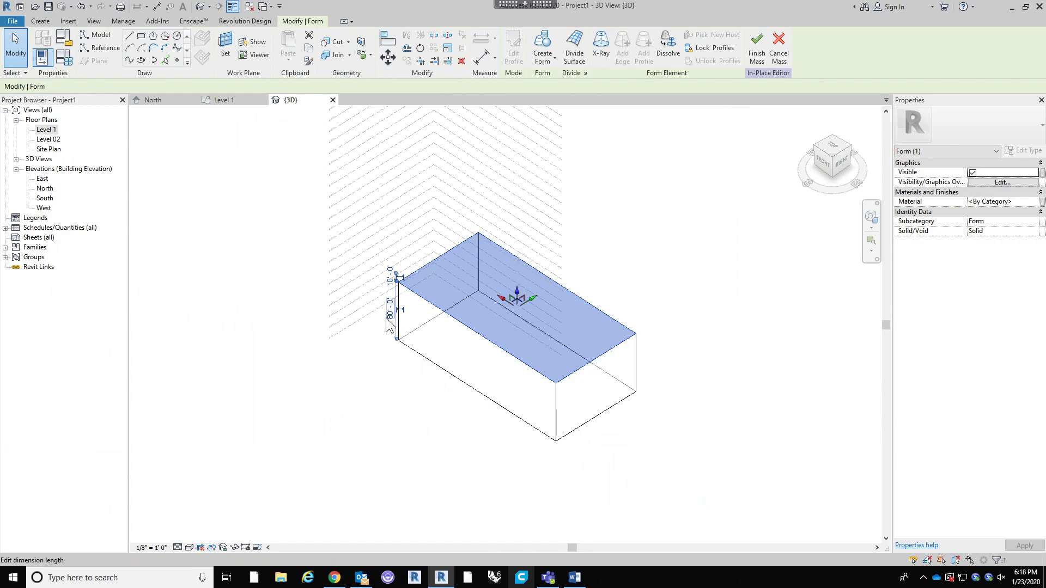
{"action": "scroll", "coordinate": [385, 317], "scroll_direction": "up", "scroll_amount": 4}
{"action": "scroll", "coordinate": [391, 295], "scroll_direction": "down", "scroll_amount": 3}
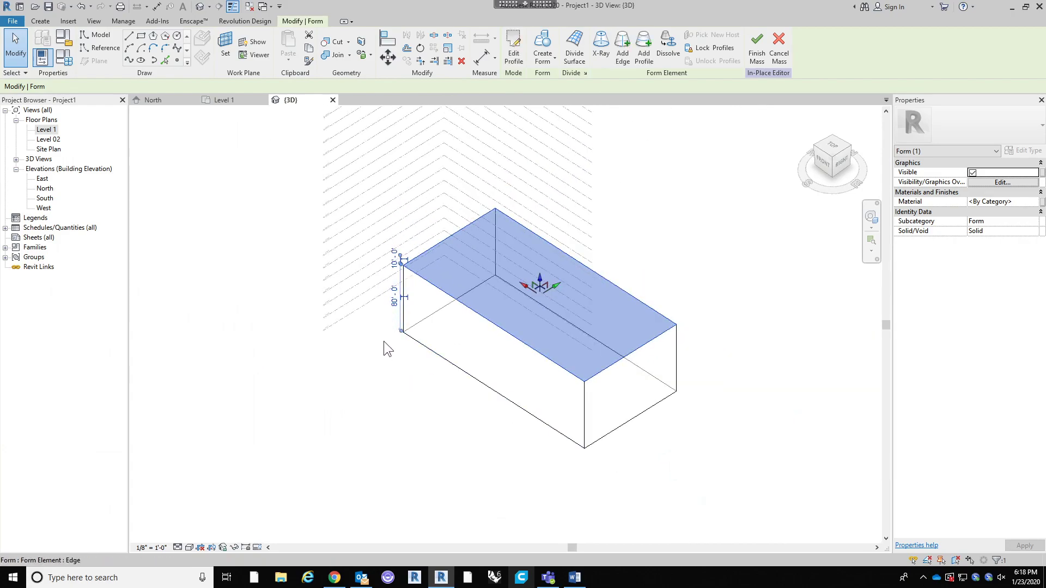
{"action": "scroll", "coordinate": [392, 346], "scroll_direction": "down", "scroll_amount": 2}
{"action": "left_click", "coordinate": [668, 448]}
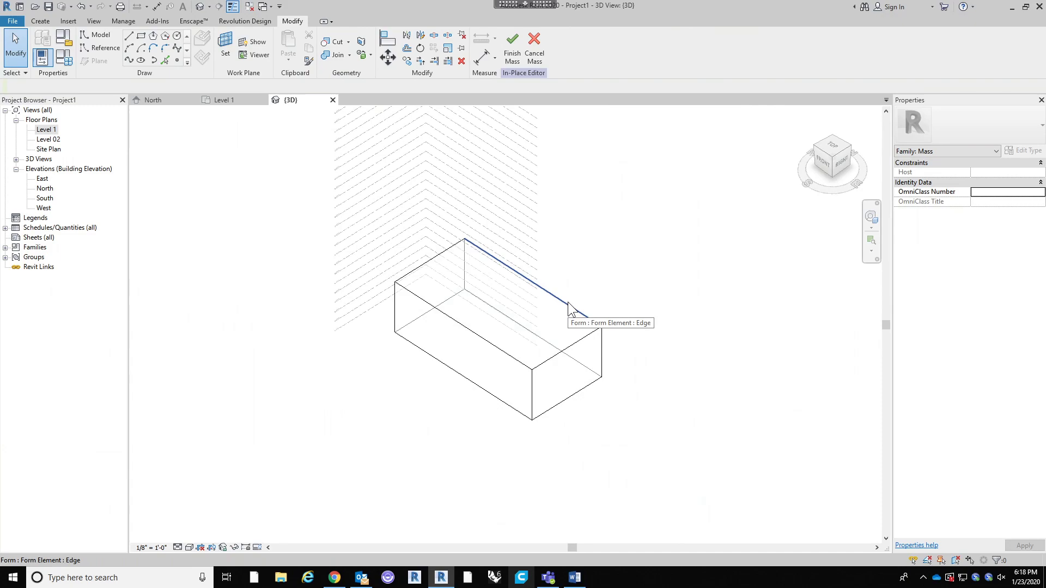
Step: Select the top surface of the mass form, raise it, and set the form's height to 420'
{"action": "key", "text": "Tab"}
{"action": "key", "text": "Tab"}
{"action": "key", "text": "Tab"}
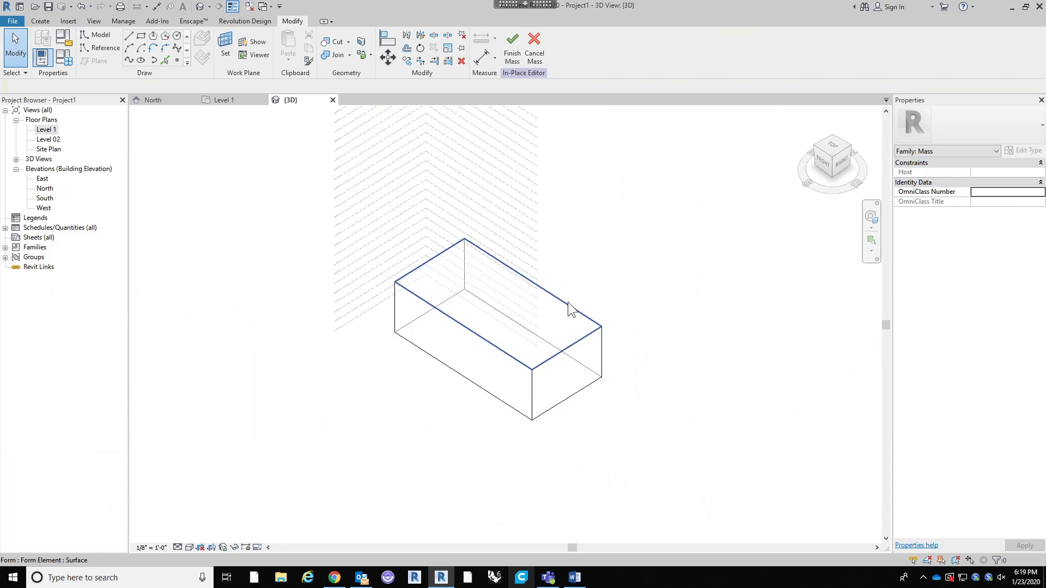
{"action": "left_click", "coordinate": [569, 308]}
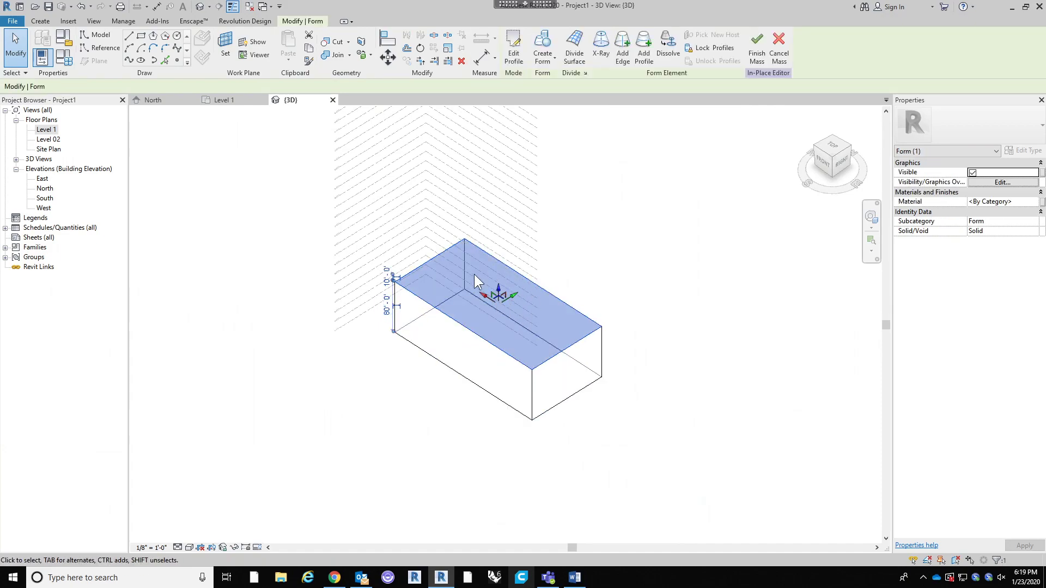
{"action": "left_click_drag", "start_coordinate": [499, 289], "coordinate": [443, 249]}
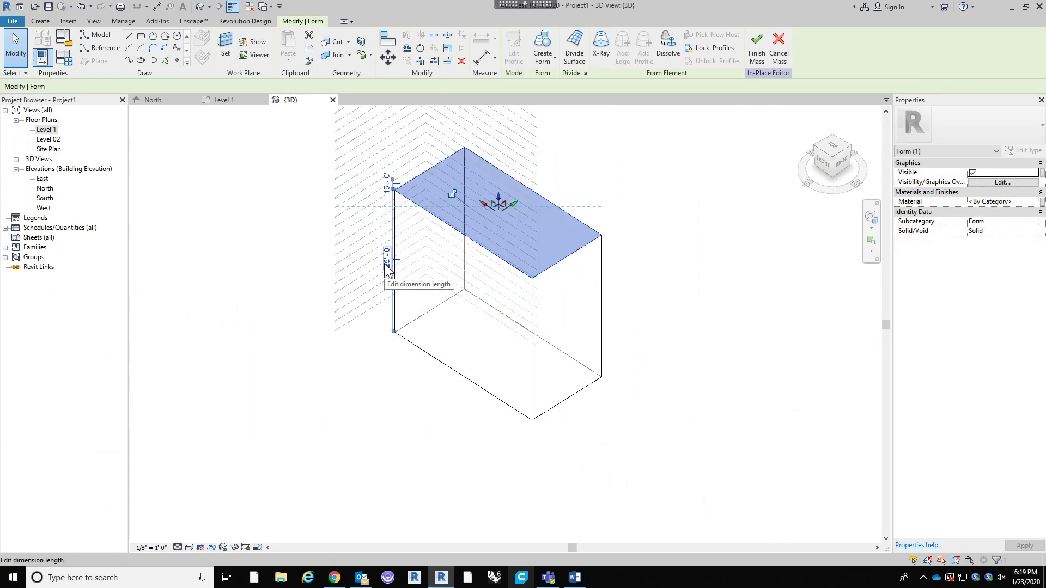
{"action": "left_click", "coordinate": [386, 267]}
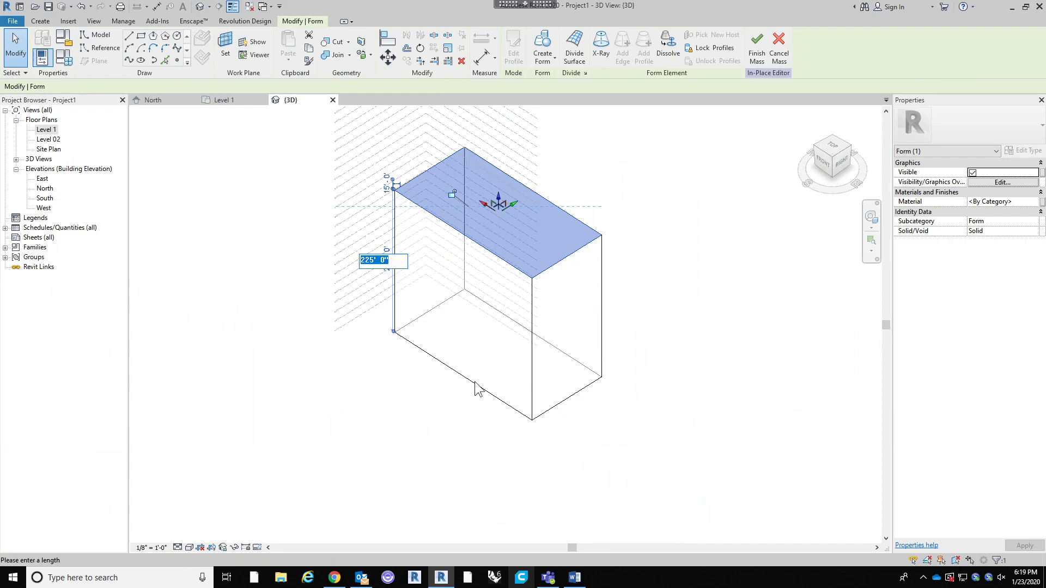
{"action": "type", "text": "420"}
{"action": "key", "text": "Return"}
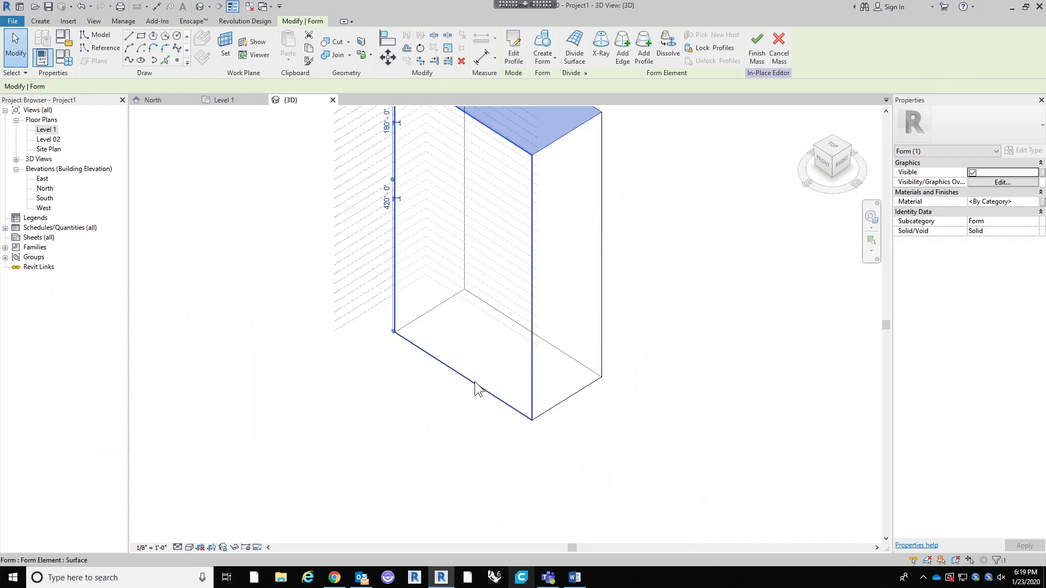
Step: Deselect the form and finish the in-place mass
{"action": "scroll", "coordinate": [571, 419], "scroll_direction": "down", "scroll_amount": 4}
{"action": "middle_click_drag", "start_coordinate": [659, 378], "coordinate": [634, 427]}
{"action": "left_click", "coordinate": [619, 398]}
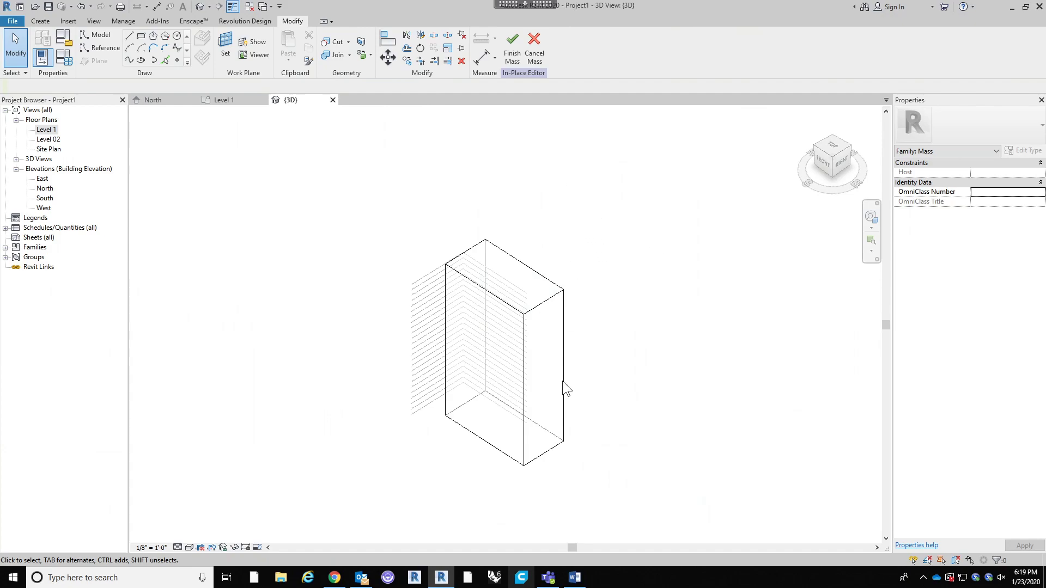
{"action": "left_click", "coordinate": [510, 51]}
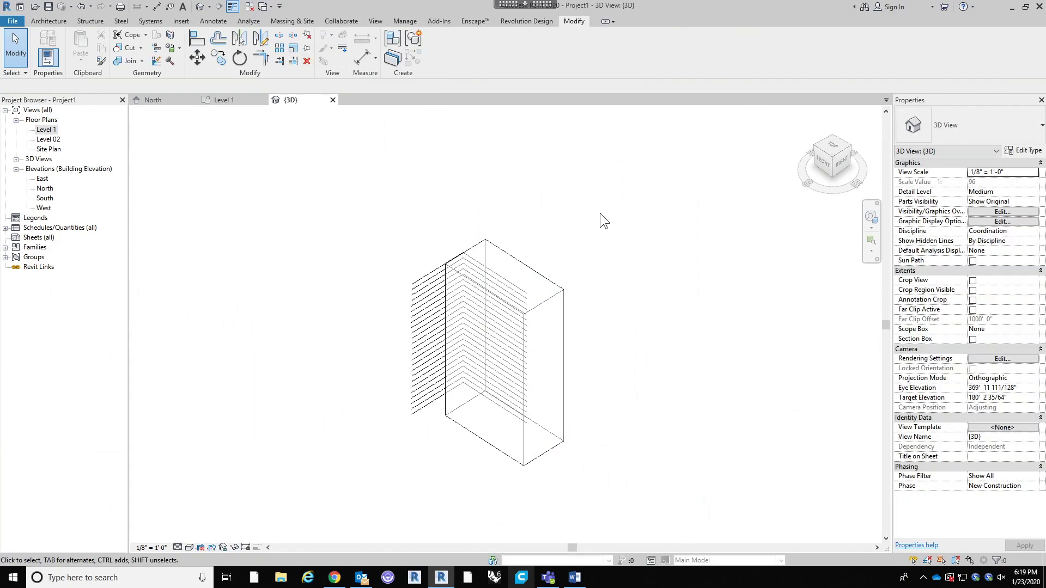
Step: Select the finished mass in the 3D view and review its properties
{"action": "scroll", "coordinate": [609, 322], "scroll_direction": "up", "scroll_amount": 3}
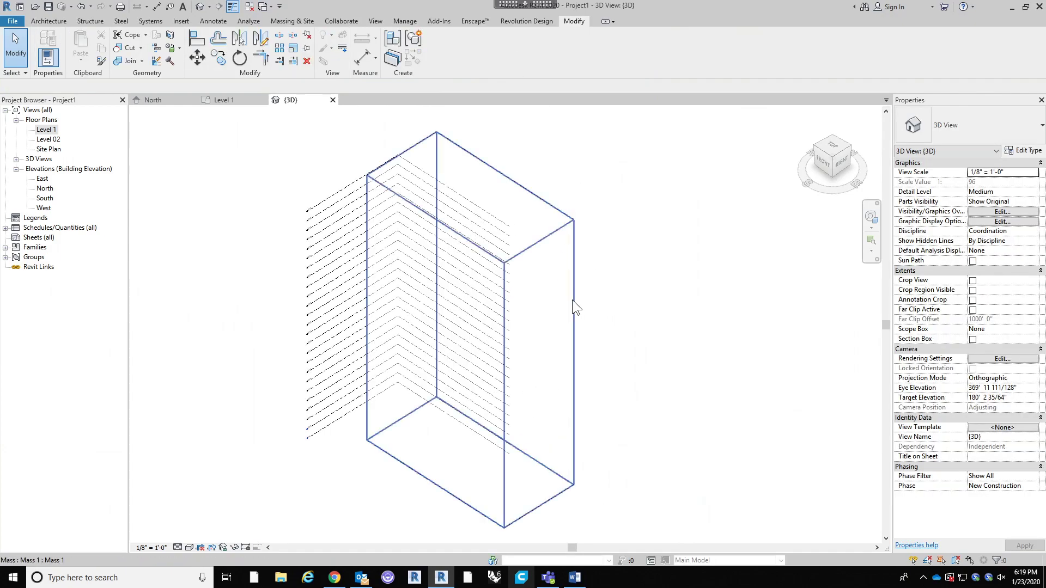
{"action": "left_click", "coordinate": [572, 300]}
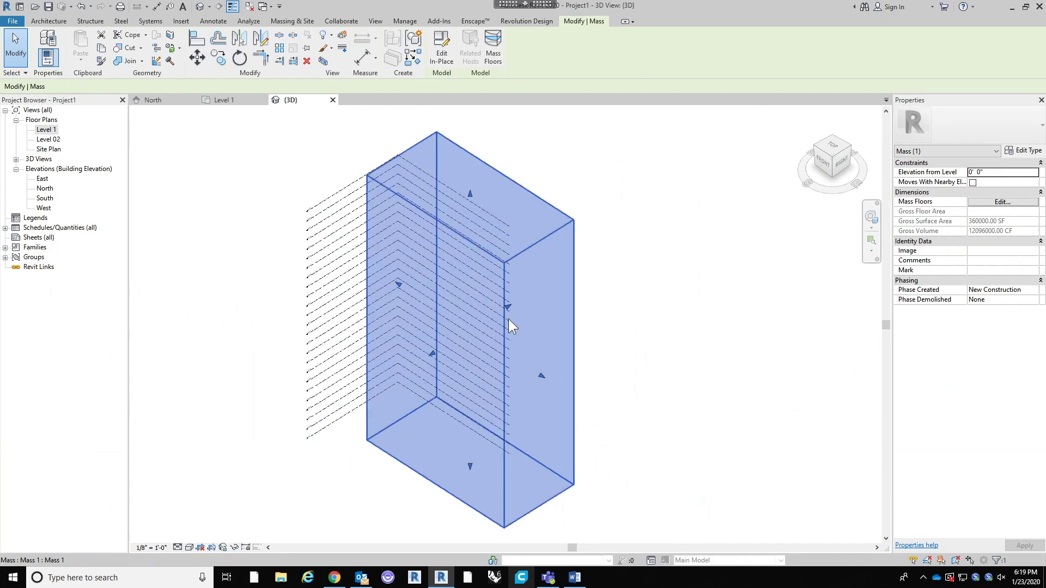
{"action": "scroll", "coordinate": [564, 287], "scroll_direction": "down", "scroll_amount": 3}
{"action": "scroll", "coordinate": [506, 359], "scroll_direction": "up", "scroll_amount": 2}
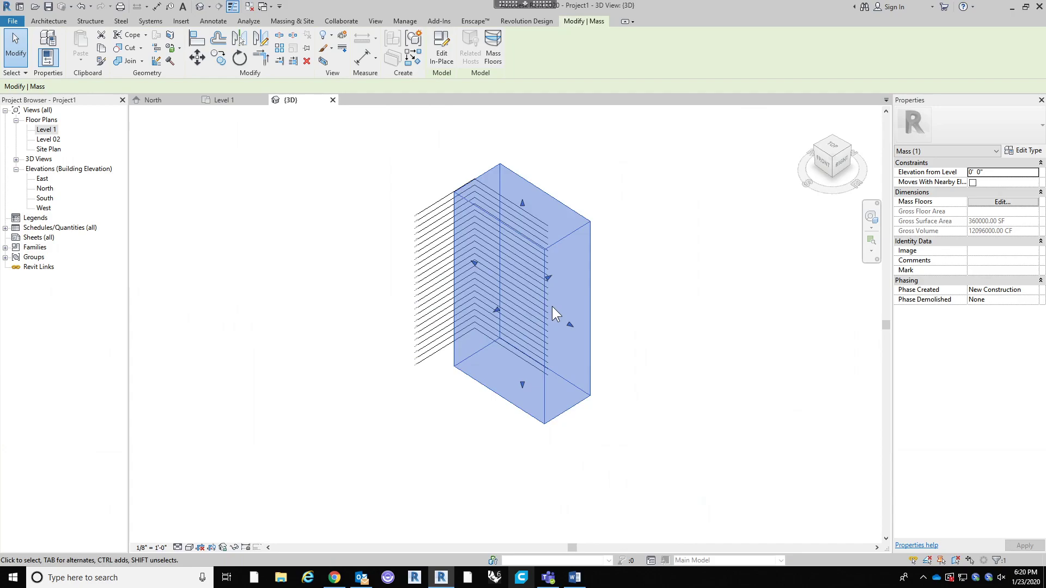
{"action": "left_click", "coordinate": [642, 302]}
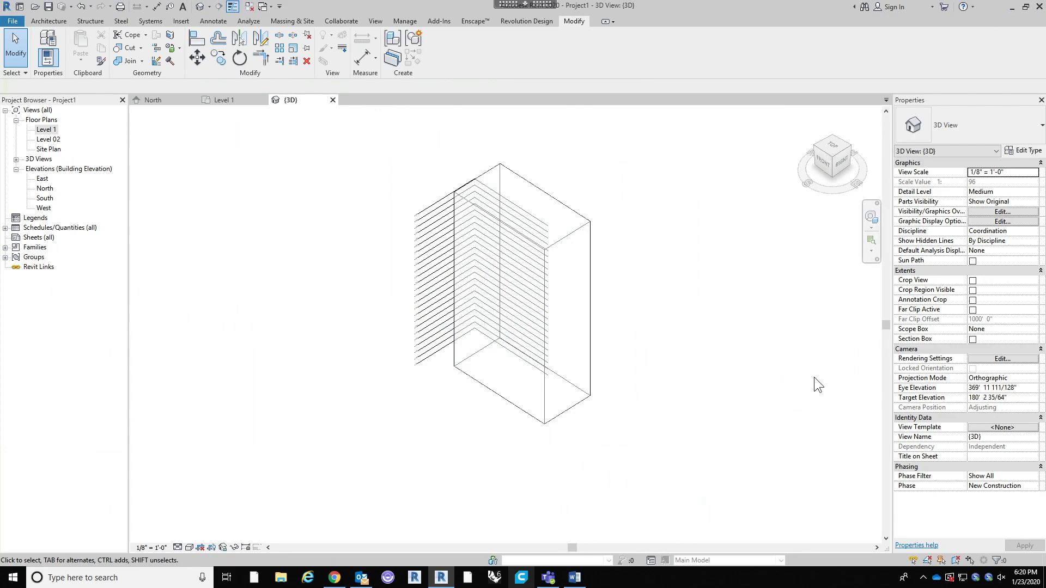
Step: Examine the mass against the level lines in 3D, from the top view and from oblique angles
{"action": "scroll", "coordinate": [676, 331], "scroll_direction": "up", "scroll_amount": 1}
{"action": "middle_click_drag", "start_coordinate": [653, 367], "coordinate": [622, 395]}
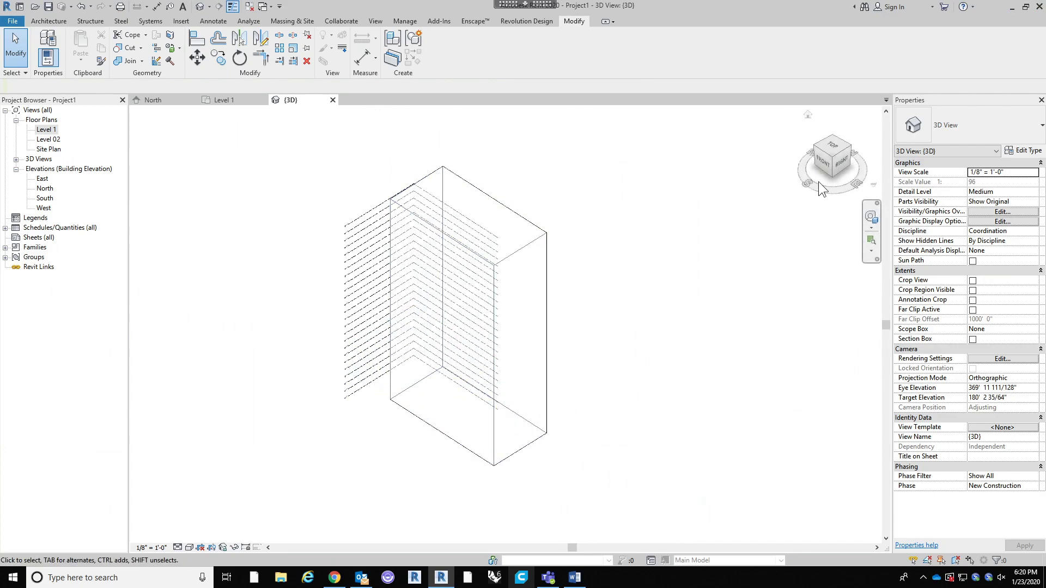
{"action": "left_click", "coordinate": [843, 167]}
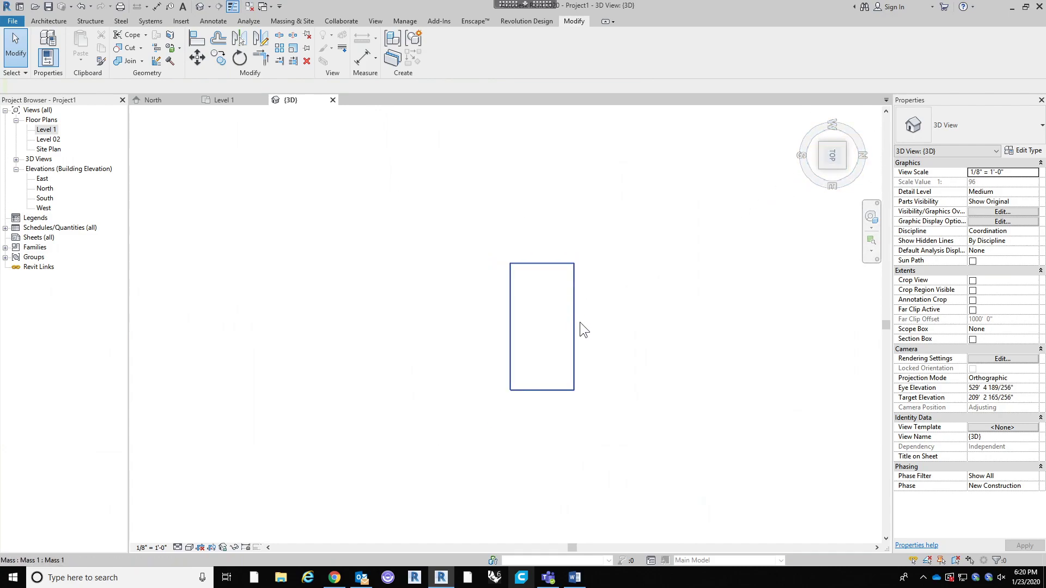
{"action": "mouse_move", "coordinate": [630, 369]}
{"action": "middle_mouse_down", "text": "shift"}
{"action": "mouse_move", "coordinate": [682, 346]}
{"action": "mouse_move", "coordinate": [607, 350]}
{"action": "mouse_move", "coordinate": [597, 338]}
{"action": "mouse_move", "coordinate": [605, 346]}
{"action": "middle_mouse_up", "text": "shift"}
{"action": "left_click_drag", "start_coordinate": [606, 345], "coordinate": [565, 340]}
{"action": "left_click", "coordinate": [628, 302]}
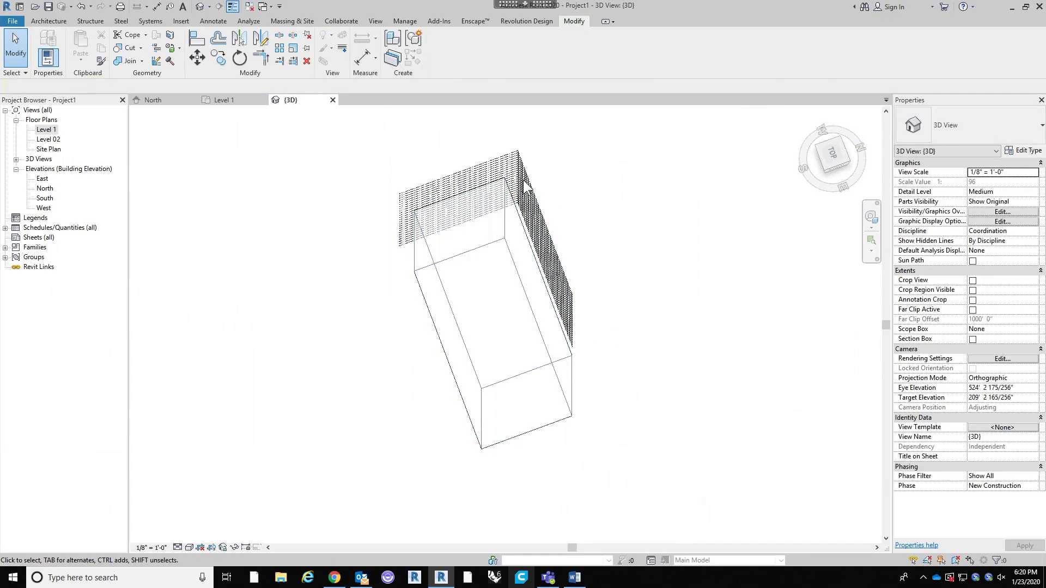
{"action": "scroll", "coordinate": [375, 143], "scroll_direction": "up", "scroll_amount": 3}
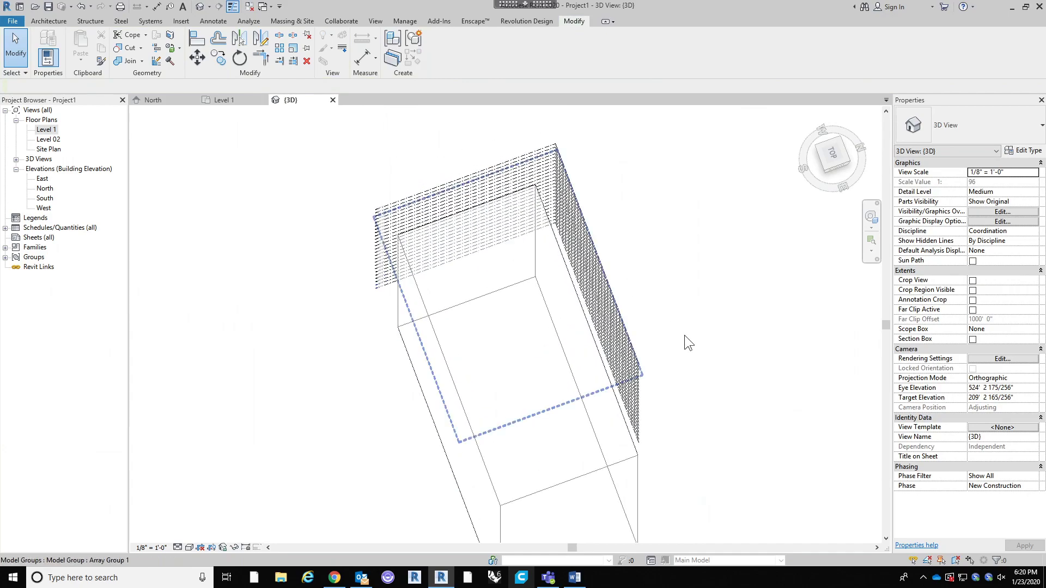
{"action": "scroll", "coordinate": [684, 341], "scroll_direction": "down", "scroll_amount": 5}
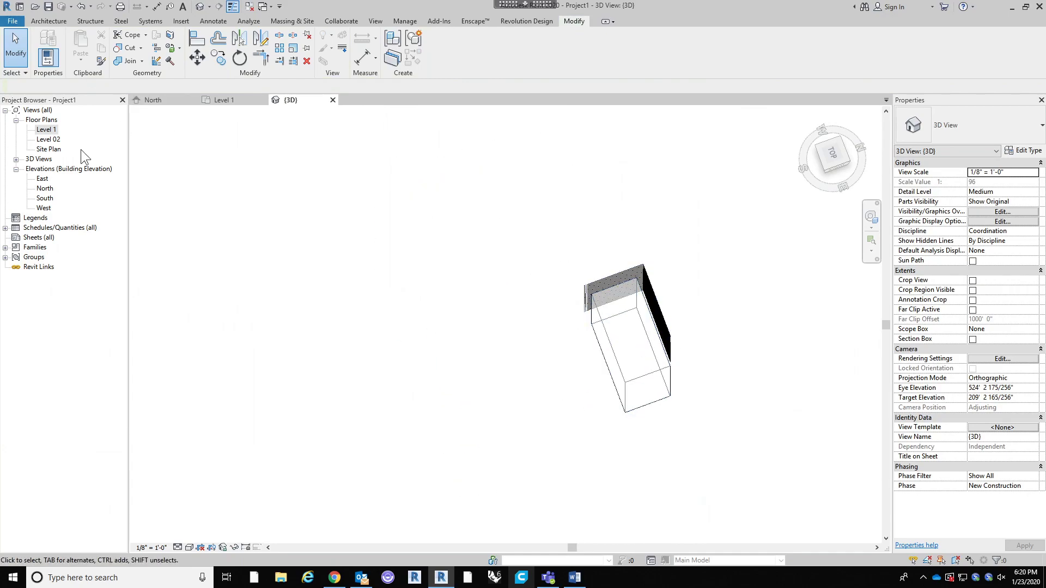
Step: In the Level 1 floor plan, move the South elevation marker below the mass and the East marker beyond its right edge
{"action": "double_click", "coordinate": [46, 130]}
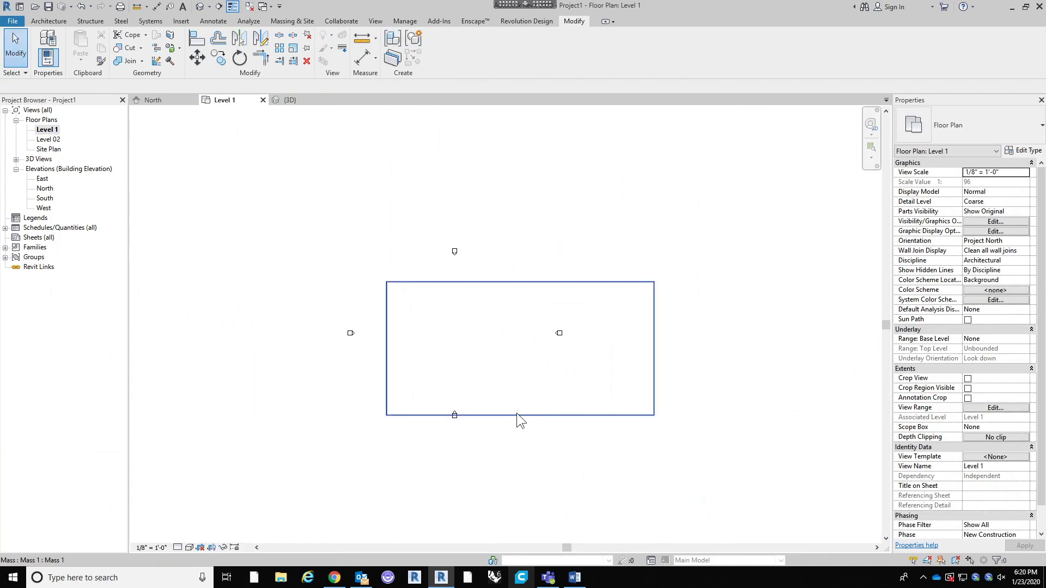
{"action": "scroll", "coordinate": [506, 393], "scroll_direction": "down", "scroll_amount": 2}
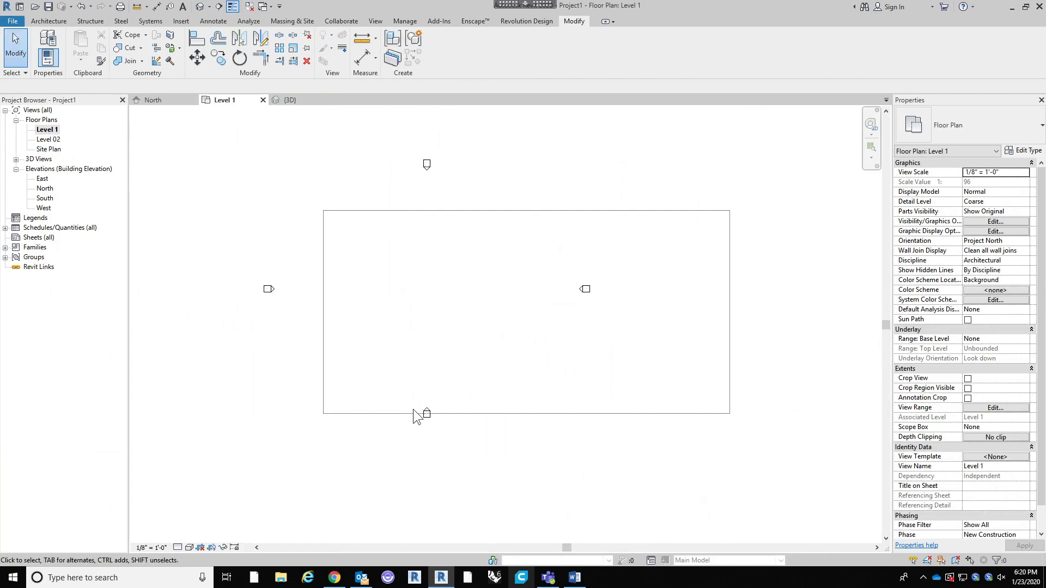
{"action": "mouse_move", "coordinate": [427, 419]}
{"action": "left_mouse_down"}
{"action": "mouse_move", "coordinate": [520, 459]}
{"action": "mouse_move", "coordinate": [540, 449]}
{"action": "left_mouse_up"}
{"action": "mouse_move", "coordinate": [589, 289]}
{"action": "left_mouse_down"}
{"action": "mouse_move", "coordinate": [756, 322]}
{"action": "mouse_move", "coordinate": [787, 306]}
{"action": "left_mouse_up"}
{"action": "left_click", "coordinate": [818, 378]}
{"action": "scroll", "coordinate": [560, 439], "scroll_direction": "up", "scroll_amount": 2}
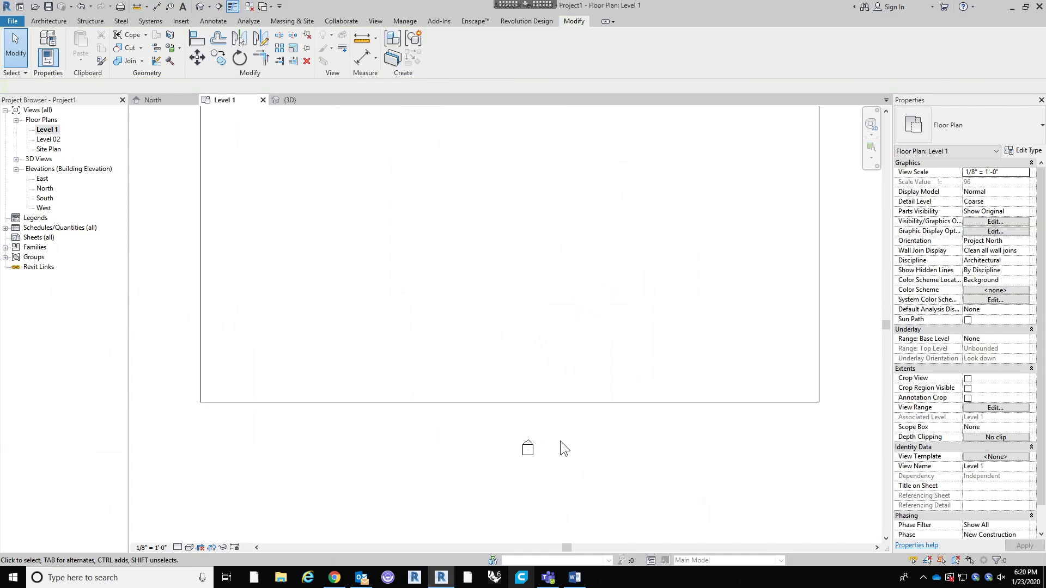
Step: Move the South elevation's view line off the mass edge to just below the mass, near its marker
{"action": "left_click", "coordinate": [526, 443]}
{"action": "scroll", "coordinate": [582, 449], "scroll_direction": "down", "scroll_amount": 3}
{"action": "scroll", "coordinate": [561, 460], "scroll_direction": "up", "scroll_amount": 3}
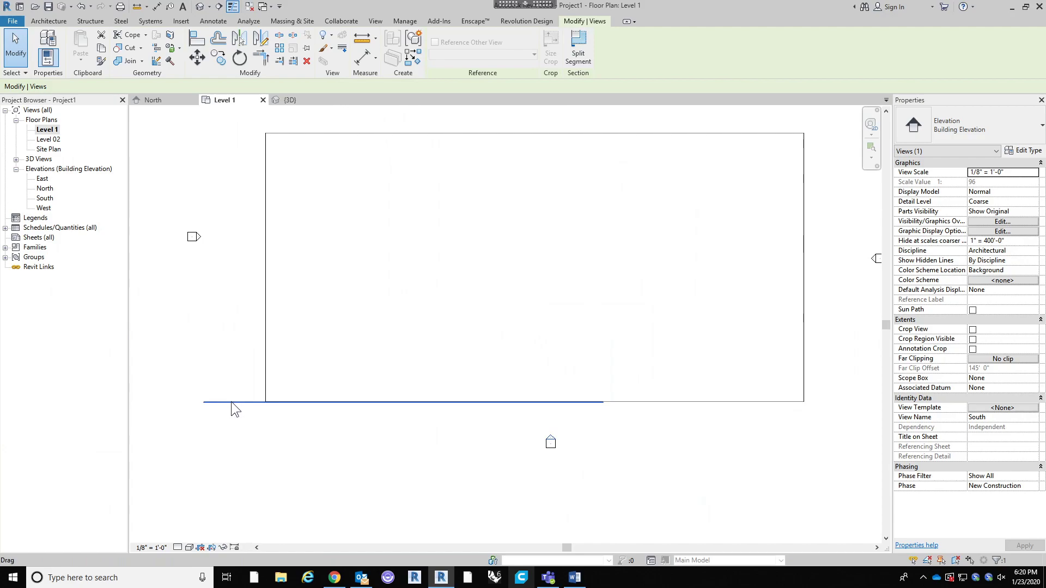
{"action": "left_click_drag", "start_coordinate": [231, 403], "coordinate": [384, 417]}
{"action": "scroll", "coordinate": [398, 415], "scroll_direction": "down", "scroll_amount": 2}
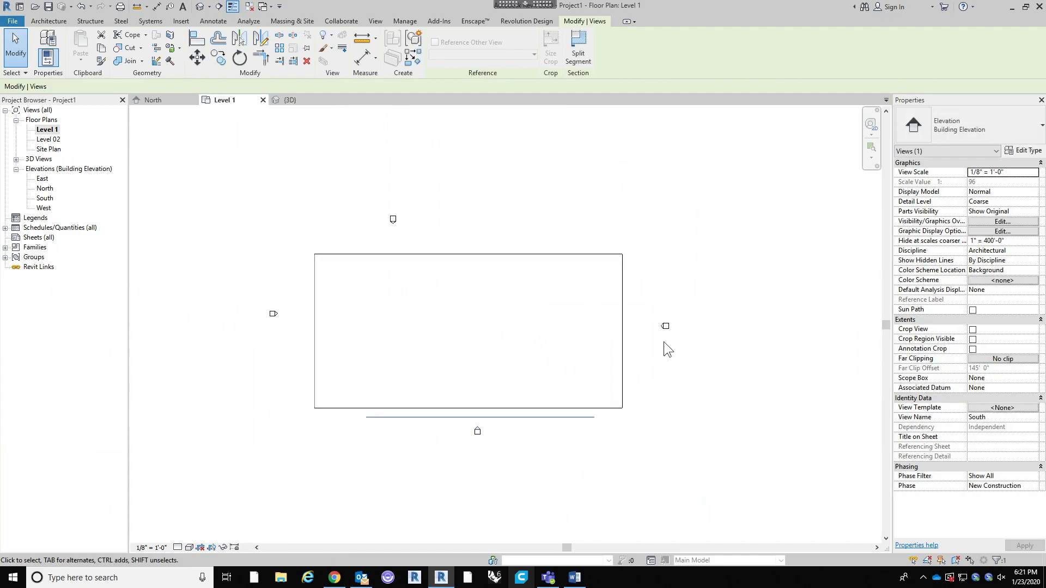
Step: Move the East elevation's view line outside the mass beside its marker, and check the North and West view lines
{"action": "left_click", "coordinate": [665, 325]}
{"action": "left_click_drag", "start_coordinate": [508, 329], "coordinate": [661, 347]}
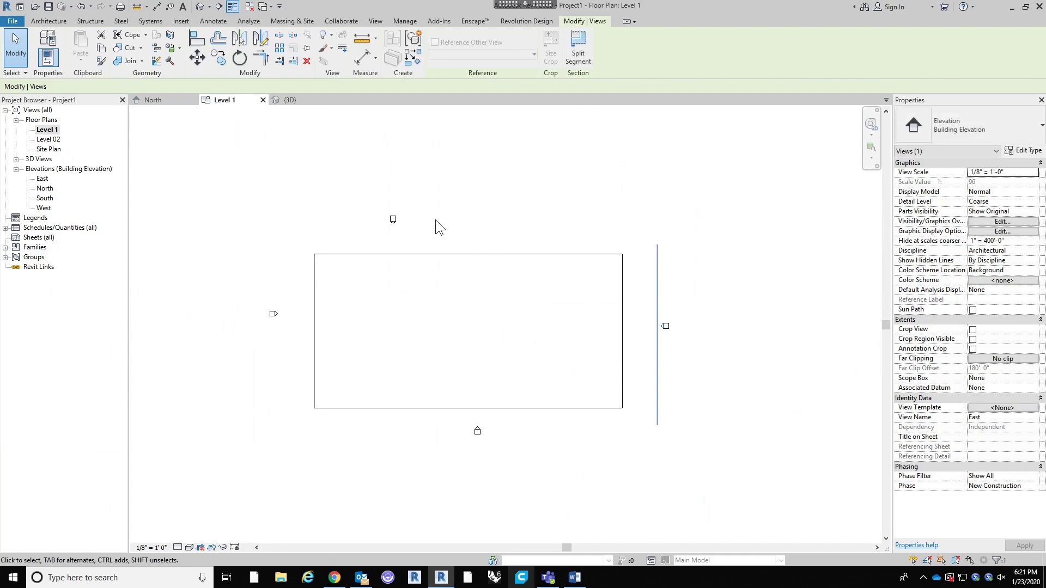
{"action": "left_click", "coordinate": [392, 220]}
{"action": "left_click", "coordinate": [274, 314]}
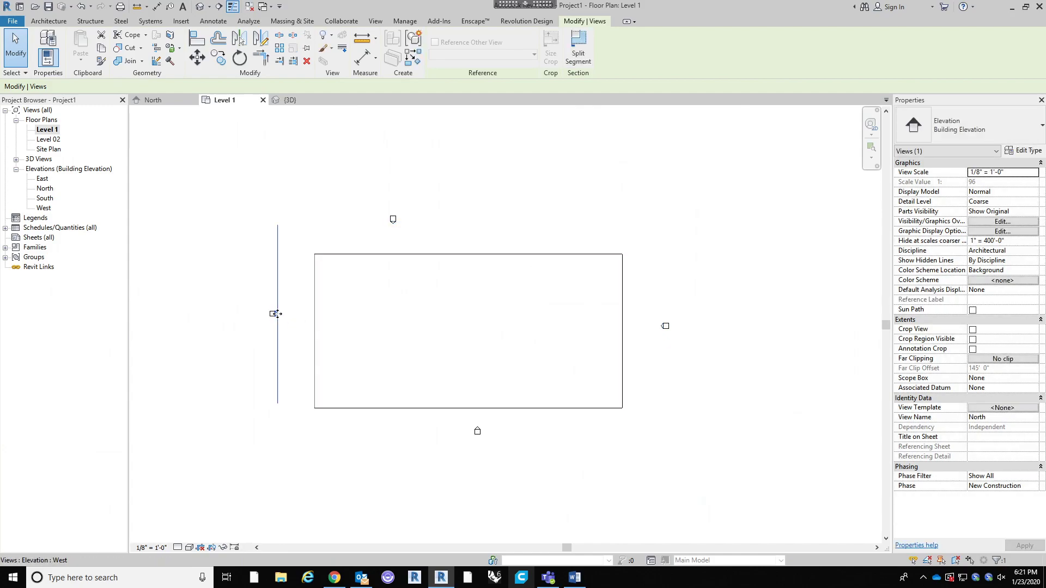
{"action": "left_click", "coordinate": [207, 377]}
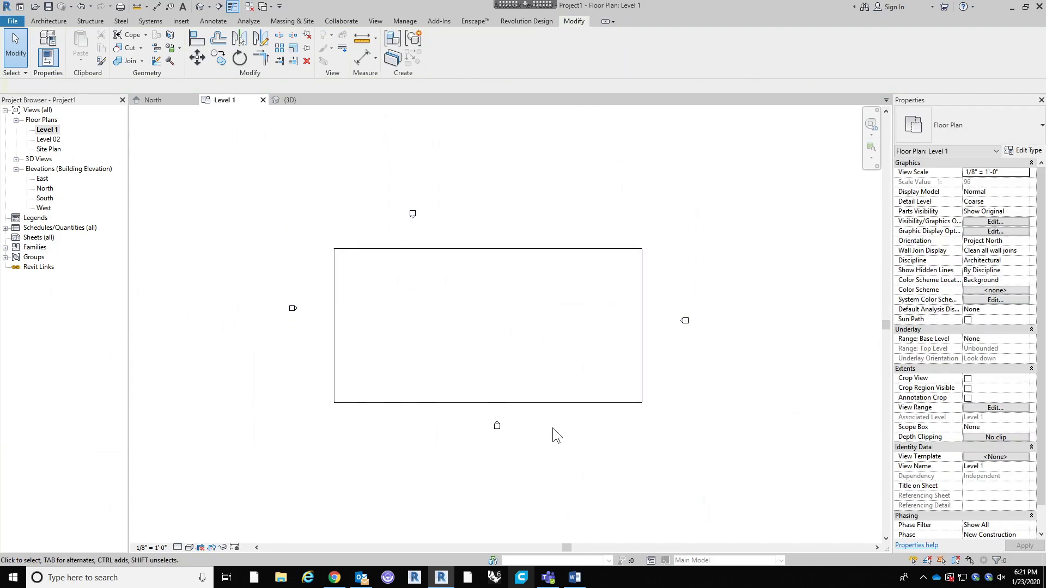
Step: Shift the South elevation's view line slightly farther from the mass, closer to its marker
{"action": "left_click", "coordinate": [498, 430]}
{"action": "mouse_move", "coordinate": [525, 419]}
{"action": "left_mouse_down"}
{"action": "mouse_move", "coordinate": [435, 381]}
{"action": "mouse_move", "coordinate": [545, 417]}
{"action": "mouse_move", "coordinate": [522, 423]}
{"action": "left_mouse_up"}
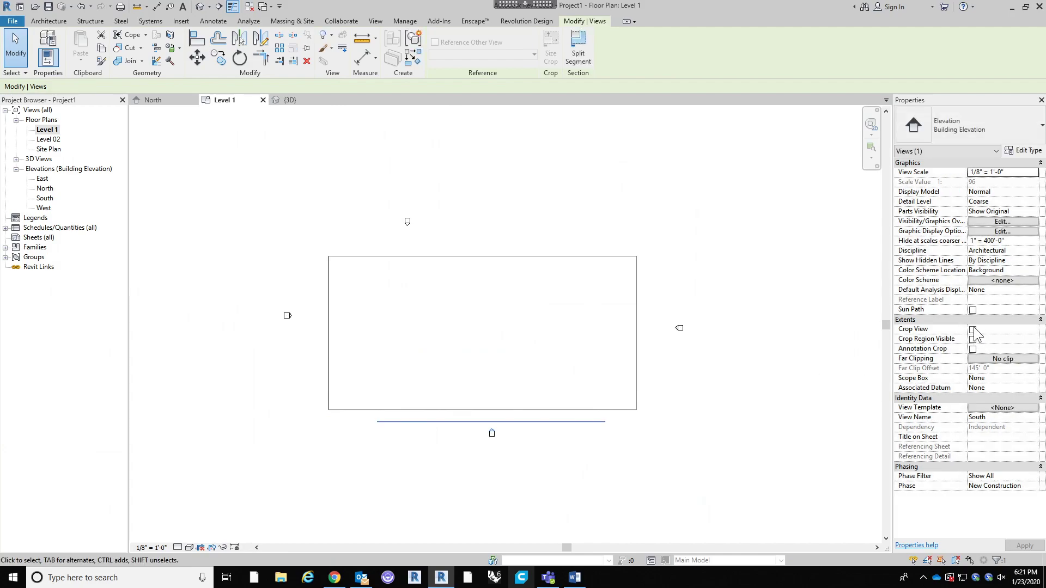
{"action": "left_click", "coordinate": [567, 434]}
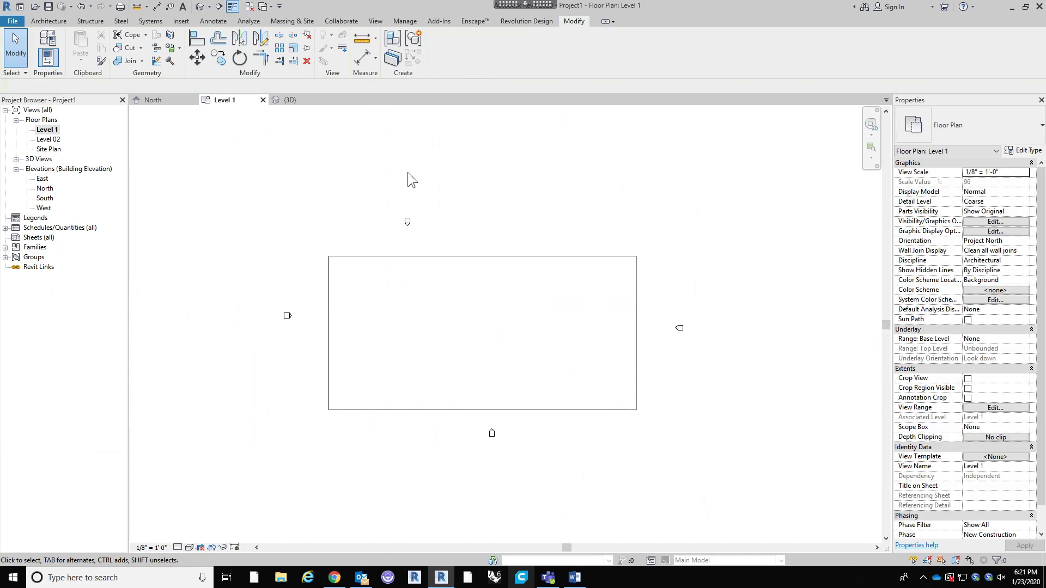
Step: Move the North elevation marker sideways to the middle above the mass, and show the whole mass in the default 3D view
{"action": "mouse_move", "coordinate": [408, 222]}
{"action": "left_mouse_down"}
{"action": "mouse_move", "coordinate": [520, 243]}
{"action": "mouse_move", "coordinate": [489, 224]}
{"action": "left_mouse_up"}
{"action": "left_click", "coordinate": [527, 206]}
{"action": "left_click", "coordinate": [200, 7]}
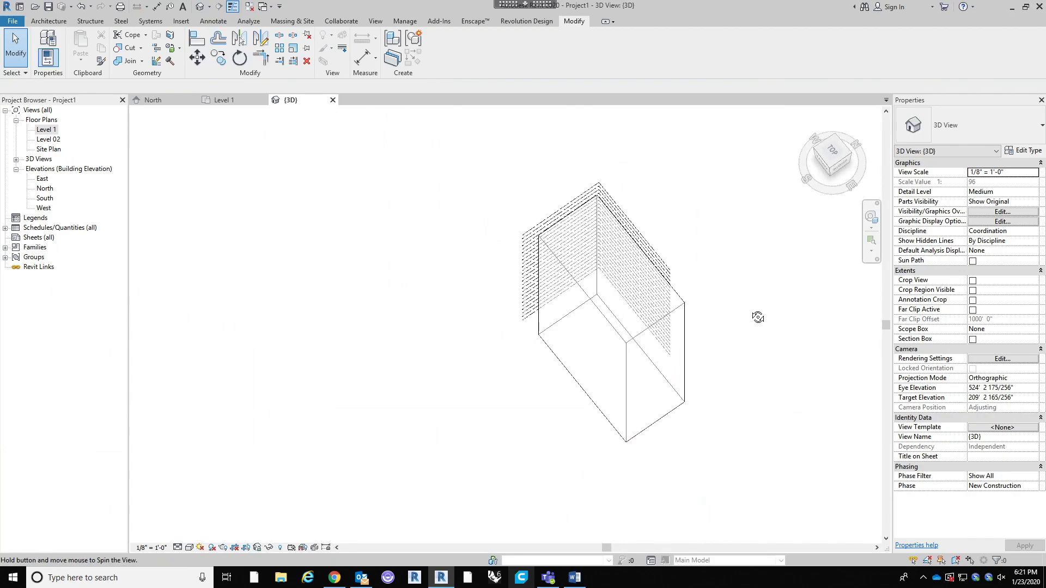
{"action": "scroll", "coordinate": [751, 305], "scroll_direction": "up", "scroll_amount": 1}
{"action": "middle_click_drag", "start_coordinate": [752, 317], "coordinate": [601, 292]}
{"action": "middle_click_drag", "start_coordinate": [712, 452], "coordinate": [708, 436], "text": "shift"}
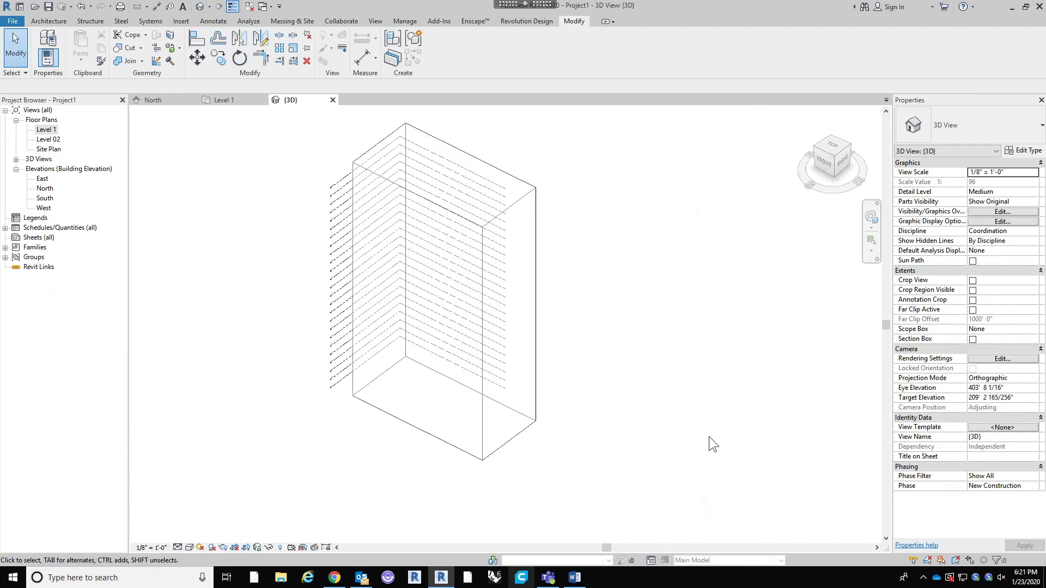
{"action": "left_click", "coordinate": [537, 286]}
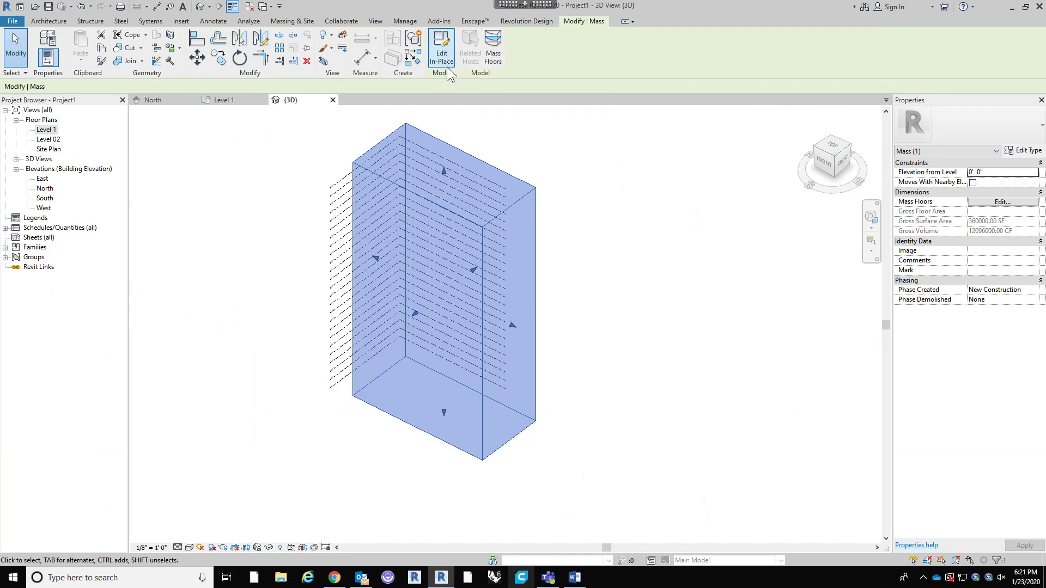
{"action": "left_click", "coordinate": [493, 46]}
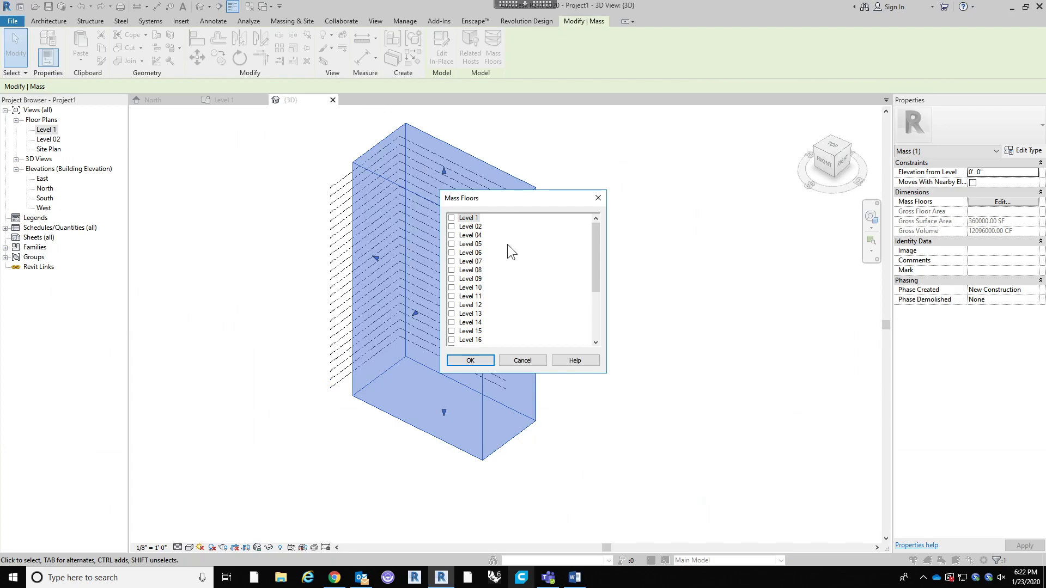
{"action": "left_click", "coordinate": [479, 226]}
{"action": "left_click_drag", "start_coordinate": [593, 242], "coordinate": [591, 299]}
{"action": "left_click", "coordinate": [475, 341], "text": "shift"}
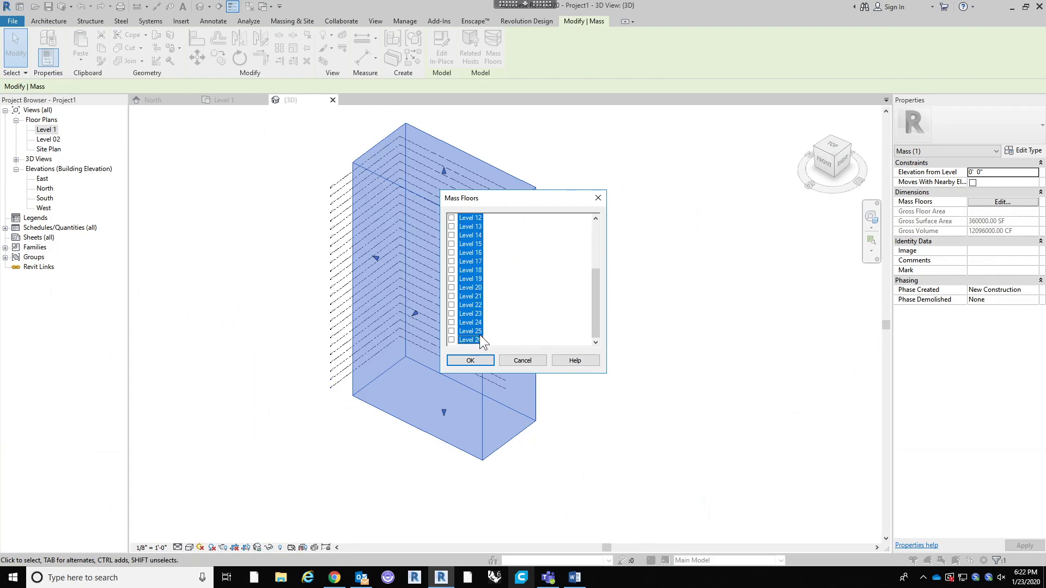
{"action": "left_click", "coordinate": [451, 339]}
{"action": "left_click", "coordinate": [485, 336]}
{"action": "scroll", "coordinate": [498, 328], "scroll_direction": "up", "scroll_amount": 2}
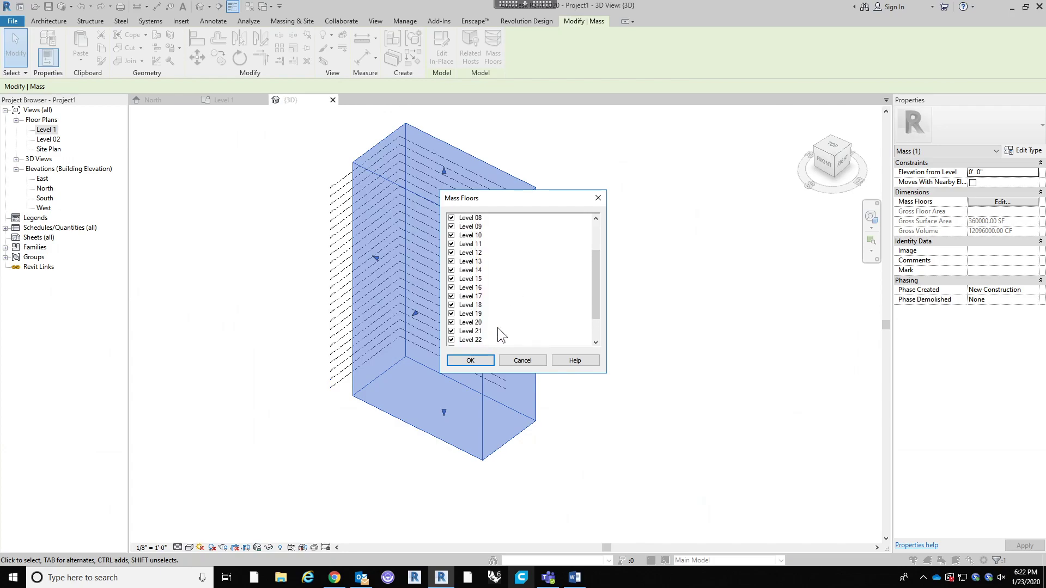
{"action": "scroll", "coordinate": [498, 328], "scroll_direction": "up", "scroll_amount": 1}
{"action": "scroll", "coordinate": [498, 328], "scroll_direction": "down", "scroll_amount": 3}
{"action": "scroll", "coordinate": [498, 327], "scroll_direction": "up", "scroll_amount": 3}
{"action": "scroll", "coordinate": [497, 329], "scroll_direction": "up", "scroll_amount": 1}
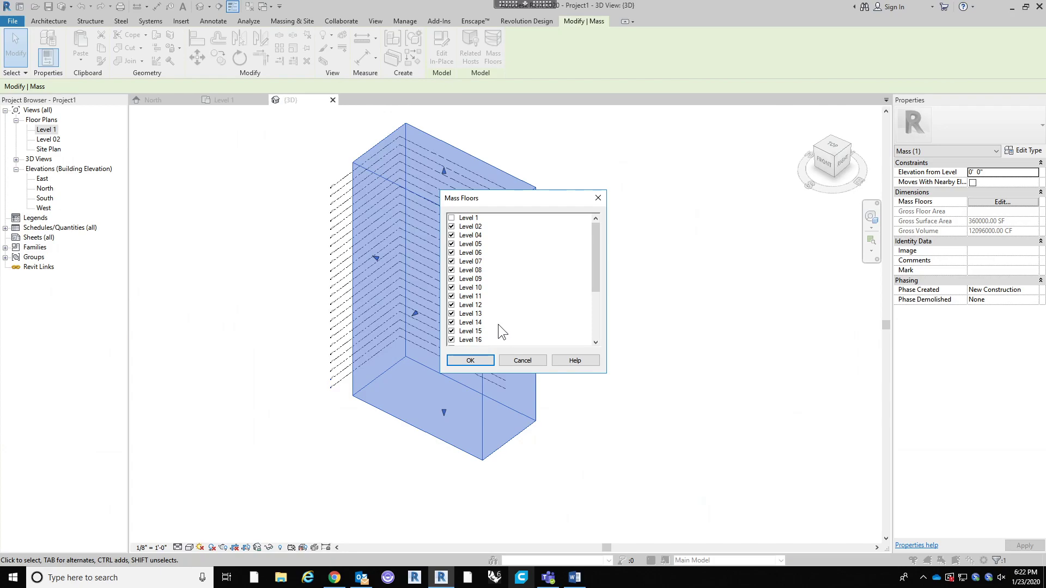
{"action": "left_click", "coordinate": [474, 227], "text": "shift"}
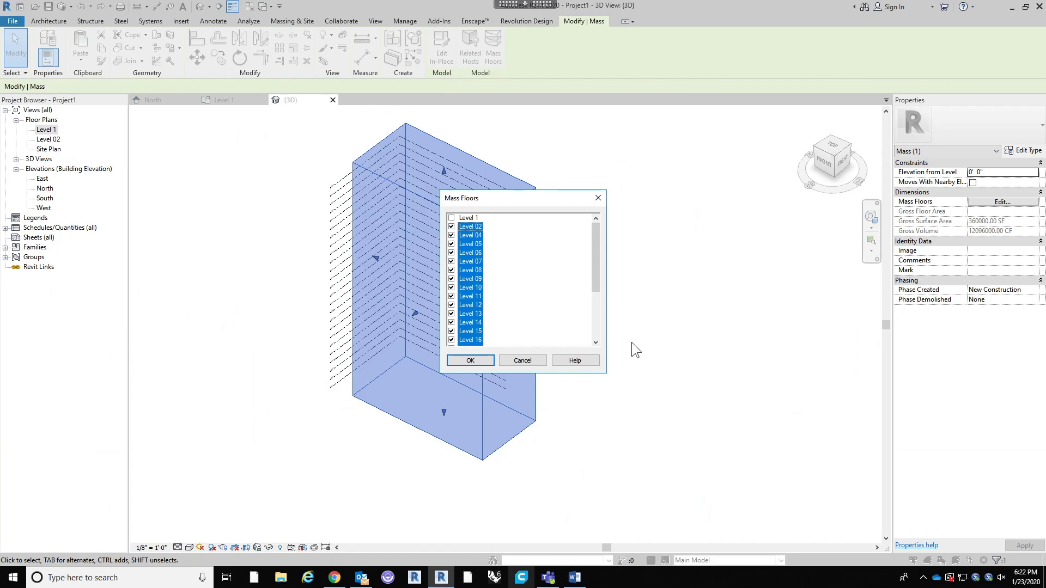
{"action": "left_click", "coordinate": [522, 358]}
{"action": "left_click", "coordinate": [574, 248]}
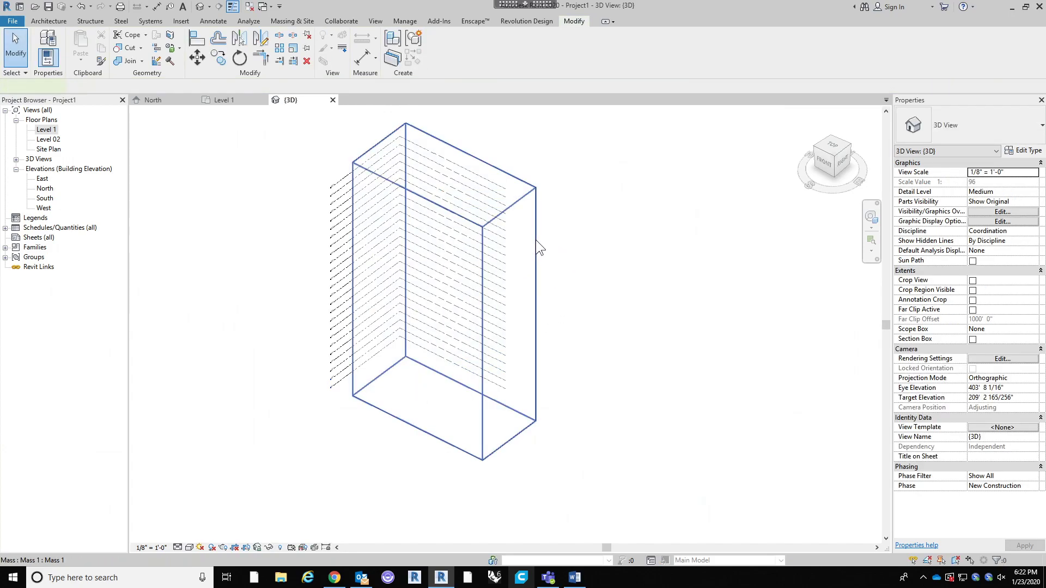
Step: Create mass floors in the mass at every level from Level 02 through Level 26
{"action": "left_click", "coordinate": [535, 240]}
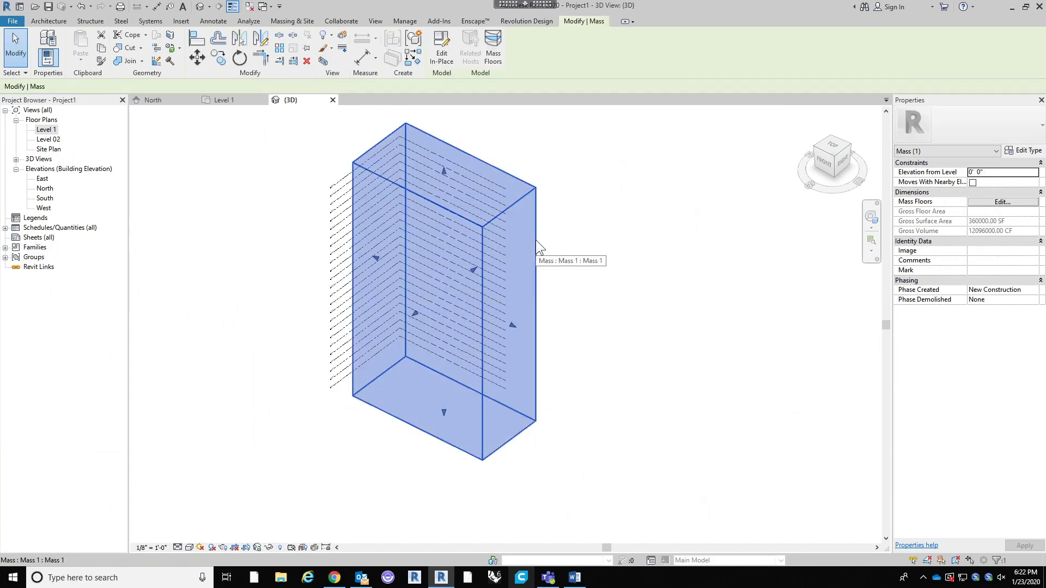
{"action": "left_click", "coordinate": [502, 45]}
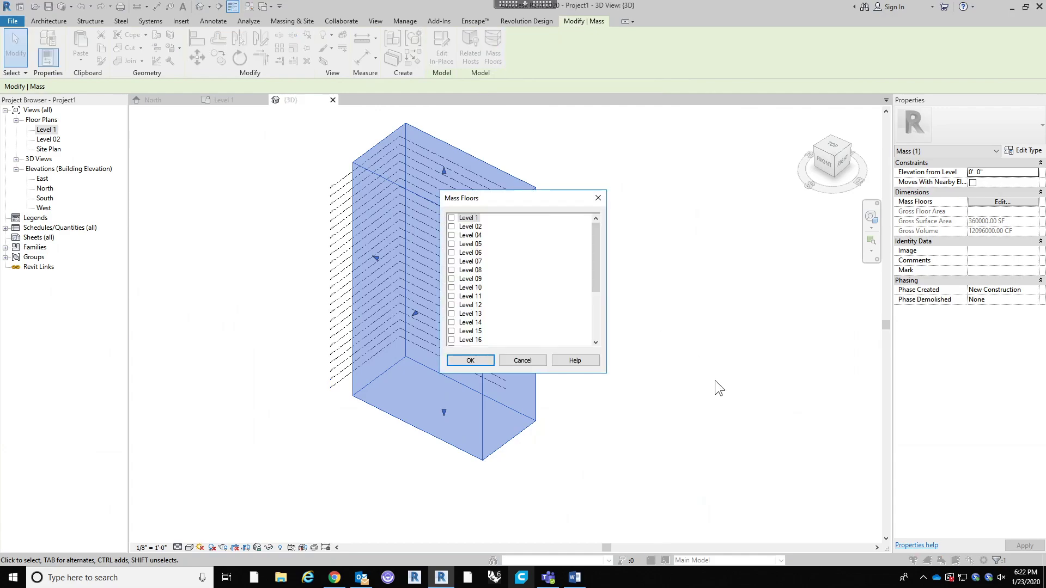
{"action": "scroll", "coordinate": [509, 275], "scroll_direction": "down", "scroll_amount": 4}
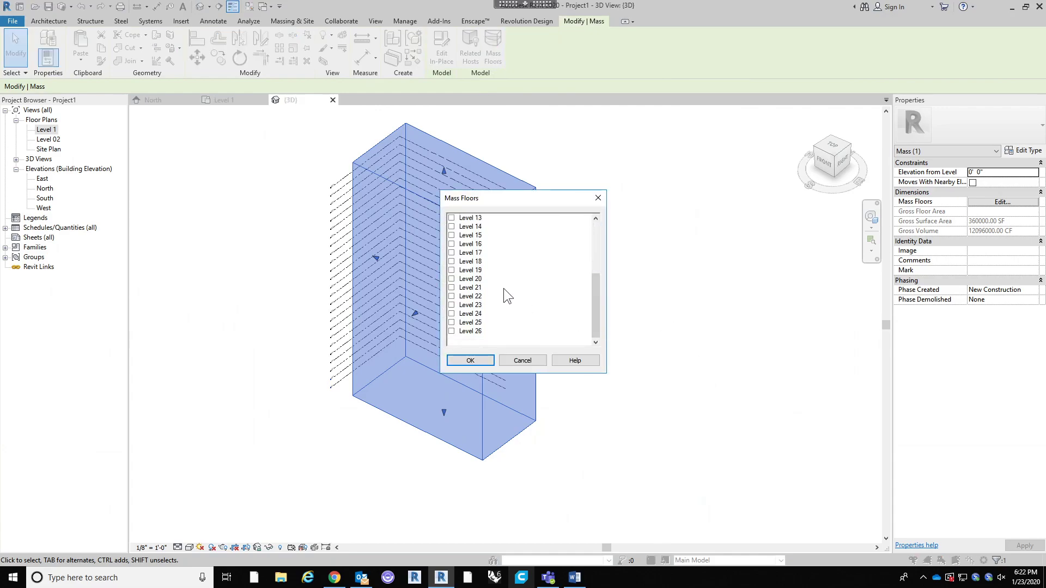
{"action": "left_click", "coordinate": [476, 332], "text": "shift"}
{"action": "left_click", "coordinate": [451, 331]}
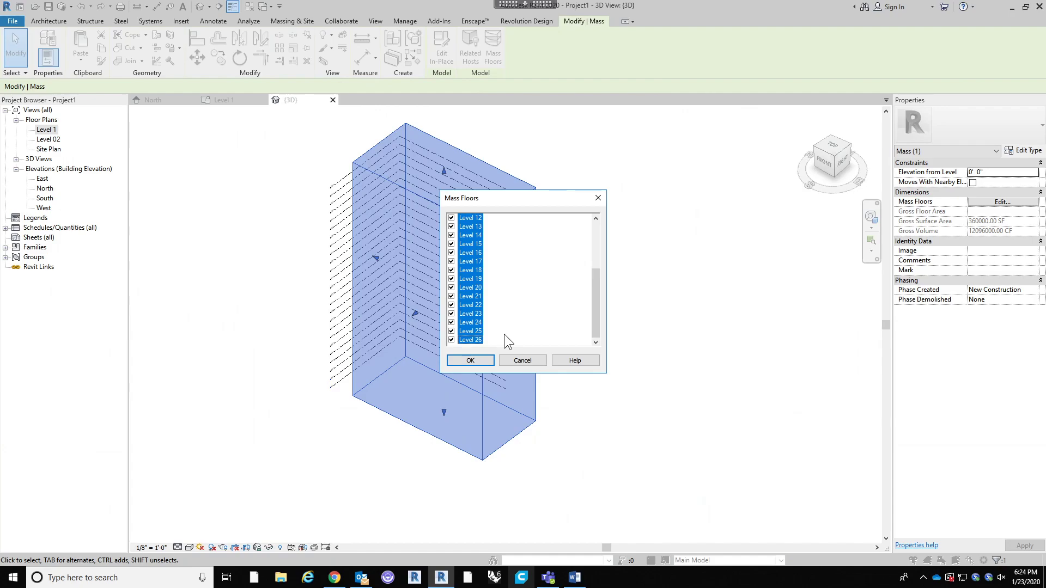
{"action": "left_click", "coordinate": [471, 360]}
{"action": "left_click", "coordinate": [844, 450]}
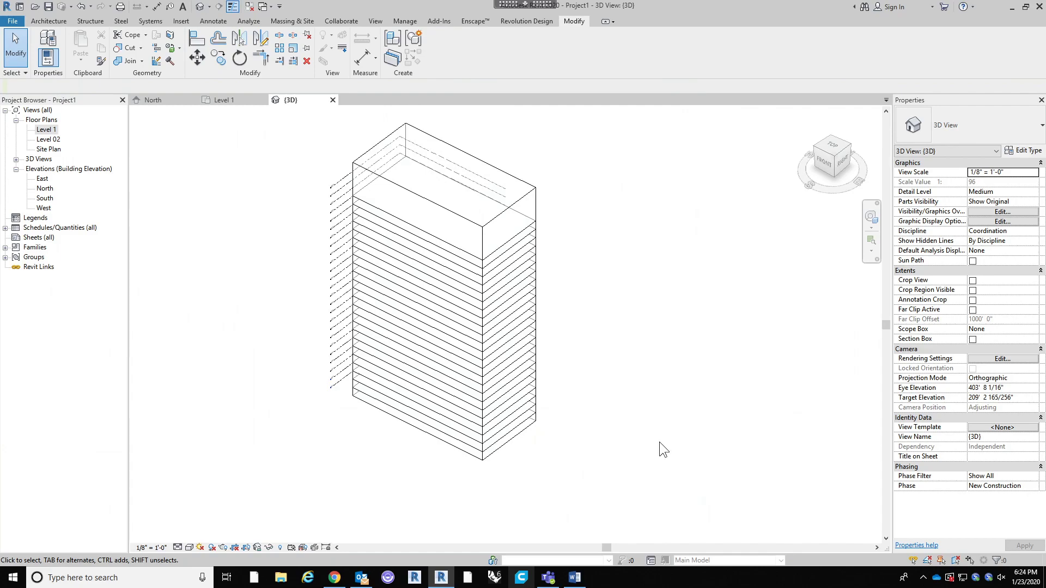
{"action": "middle_click_drag", "start_coordinate": [658, 351], "coordinate": [652, 322], "text": "shift"}
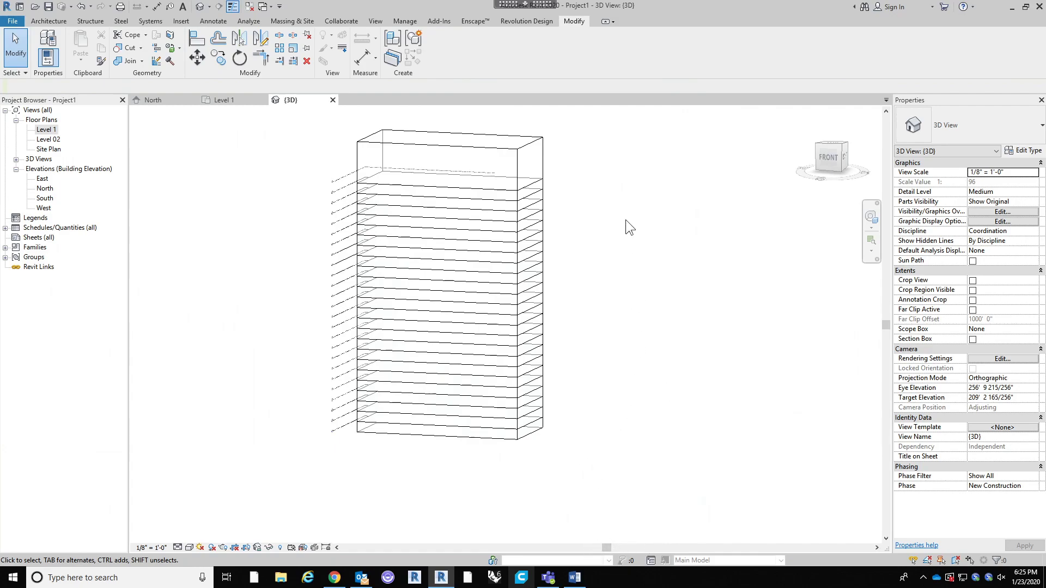
{"action": "middle_click_drag", "start_coordinate": [607, 268], "coordinate": [561, 232], "text": "shift"}
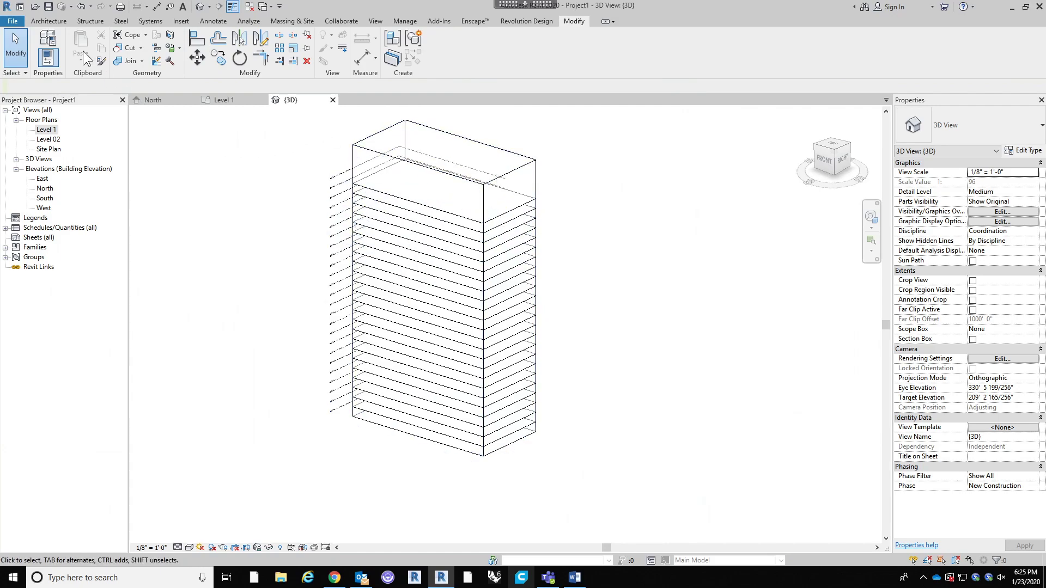
Step: Create floors by face of type Generic - 12" on all of the mass floors
{"action": "left_click", "coordinate": [48, 21]}
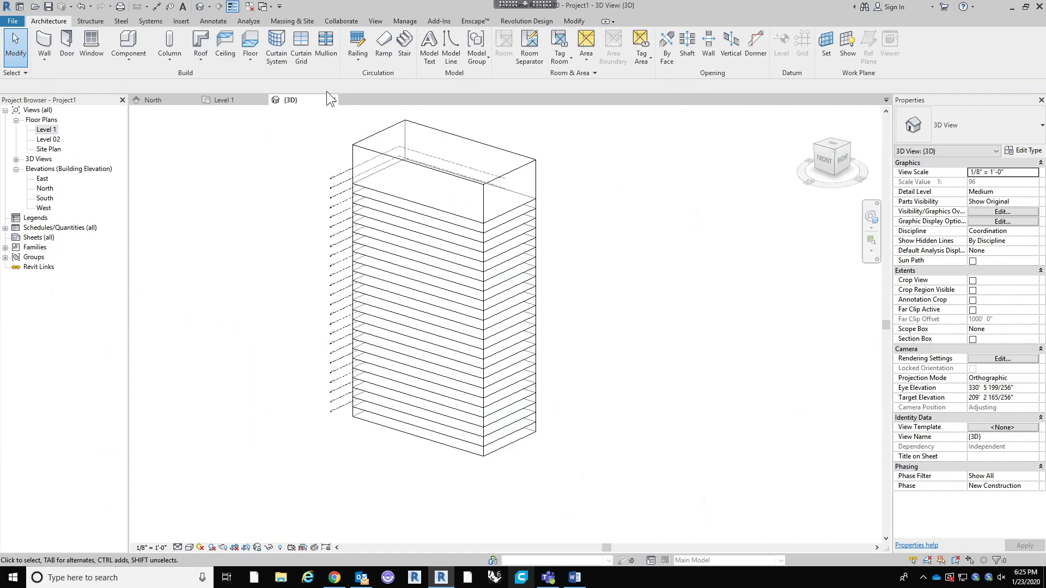
{"action": "left_click", "coordinate": [250, 63]}
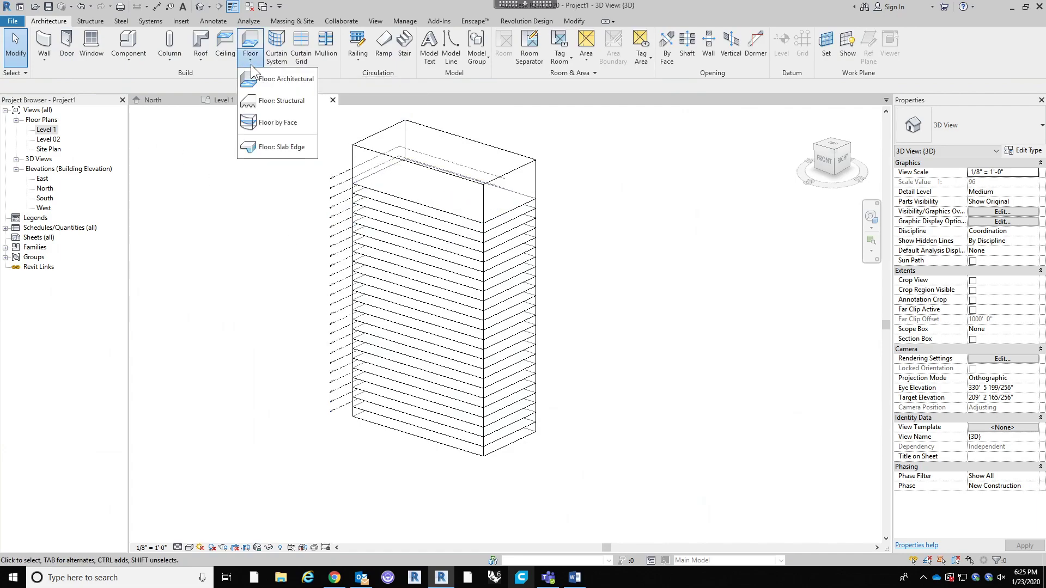
{"action": "left_click", "coordinate": [294, 124]}
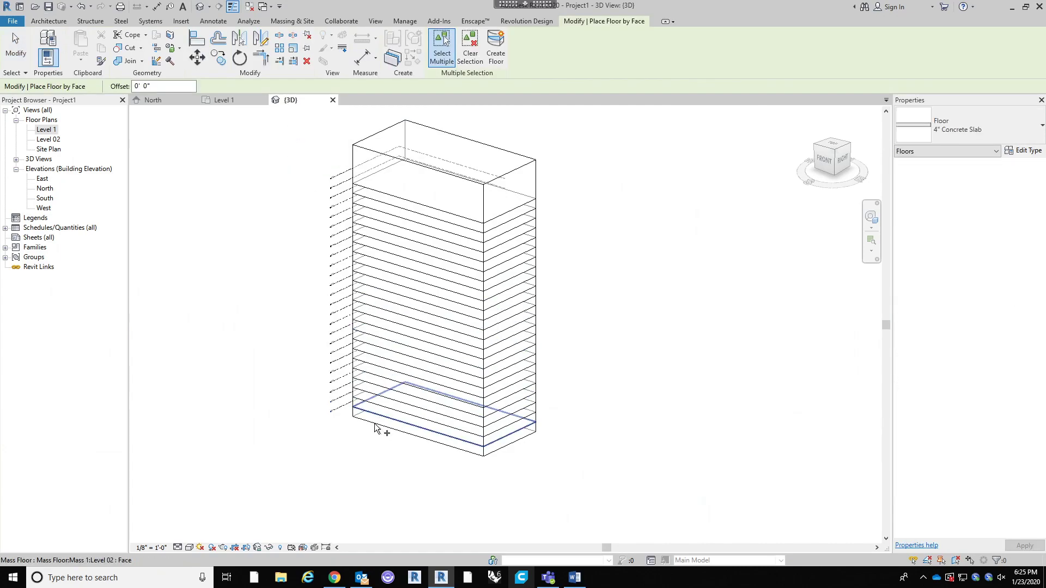
{"action": "left_click", "coordinate": [996, 132]}
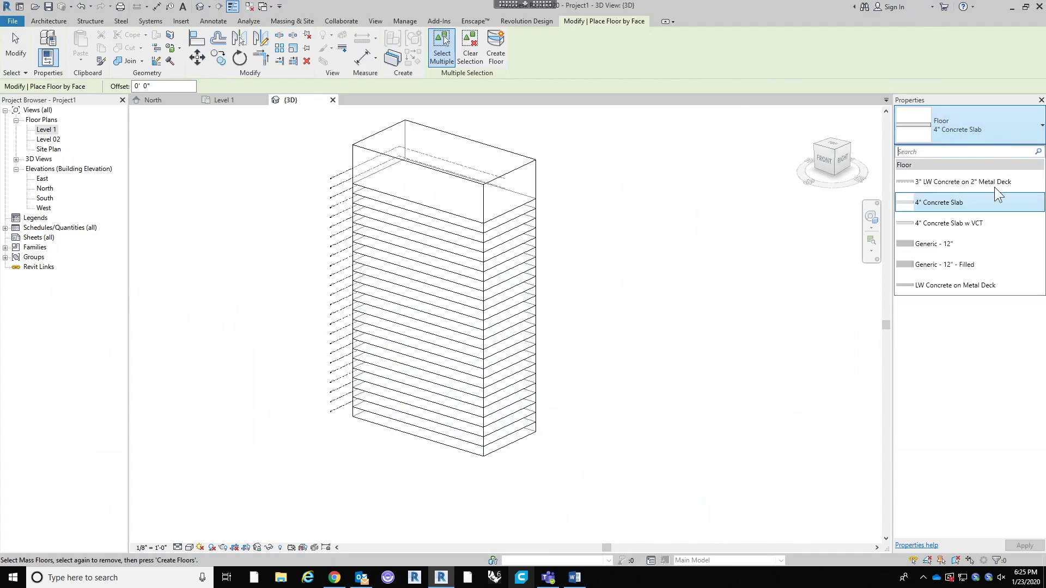
{"action": "left_click", "coordinate": [984, 239]}
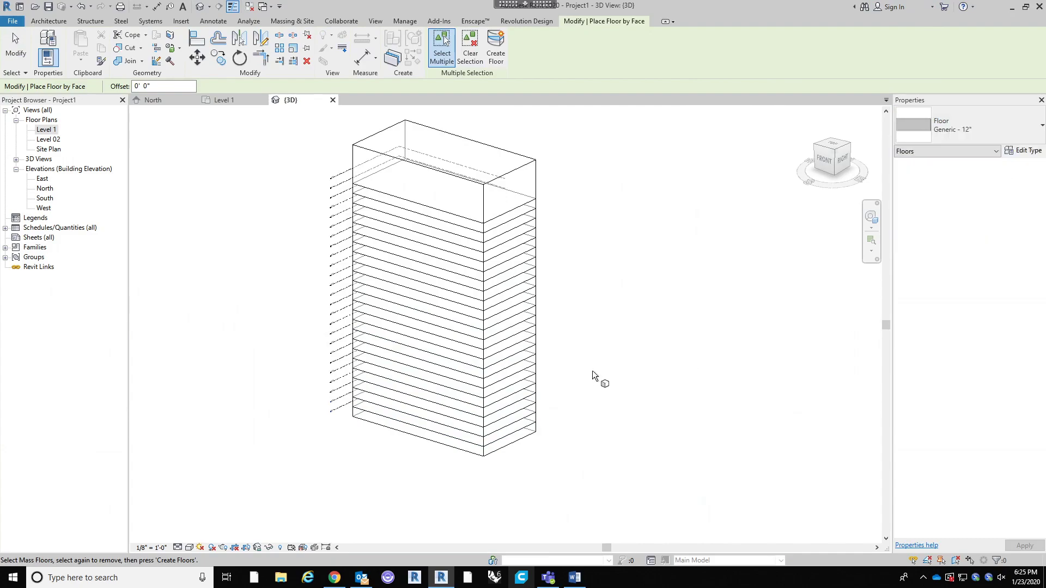
{"action": "left_click", "coordinate": [523, 201]}
{"action": "left_click", "coordinate": [533, 214]}
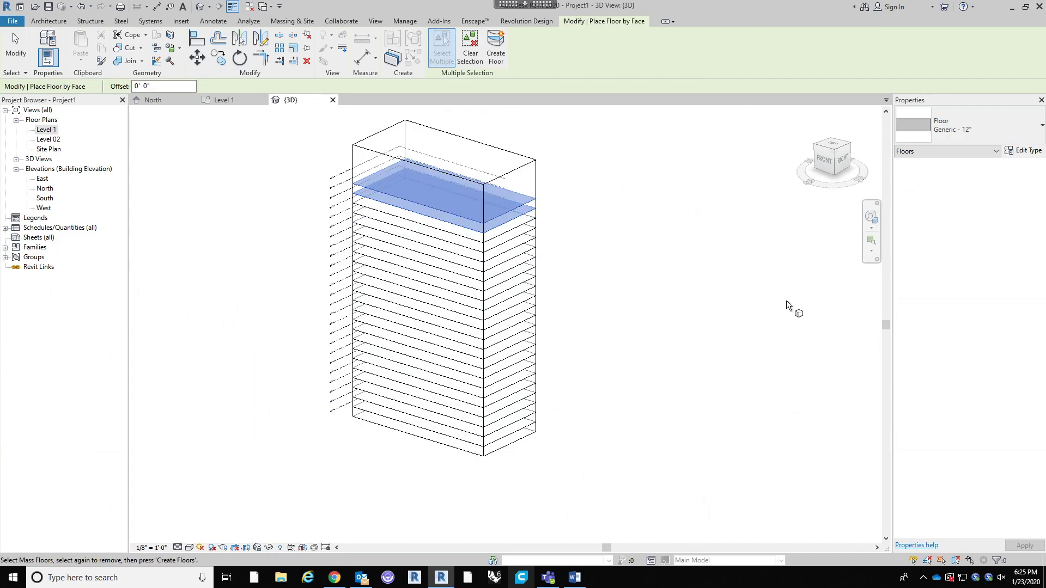
{"action": "left_click_drag", "start_coordinate": [571, 450], "coordinate": [482, 192]}
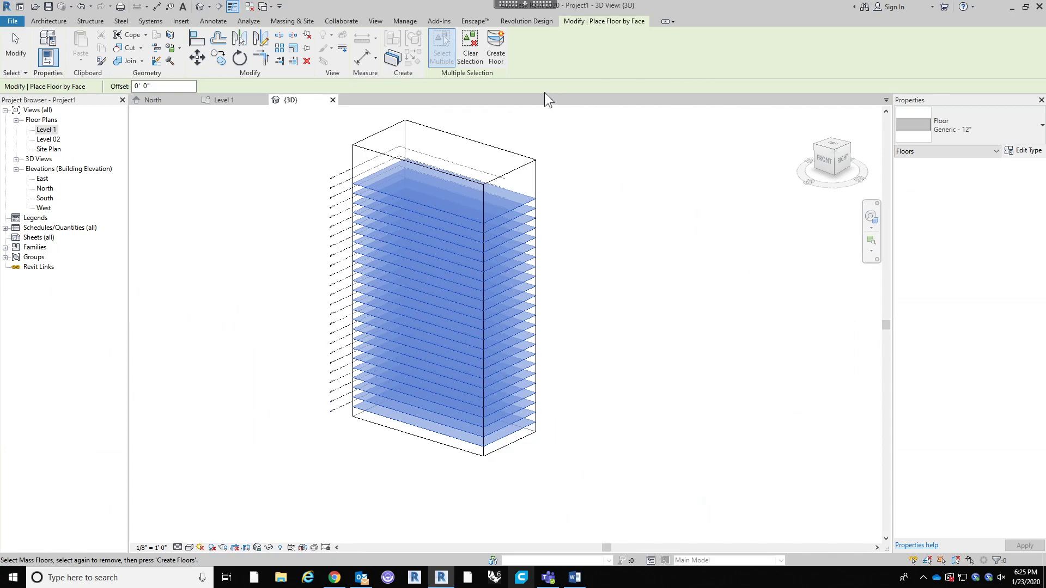
{"action": "left_click", "coordinate": [496, 57]}
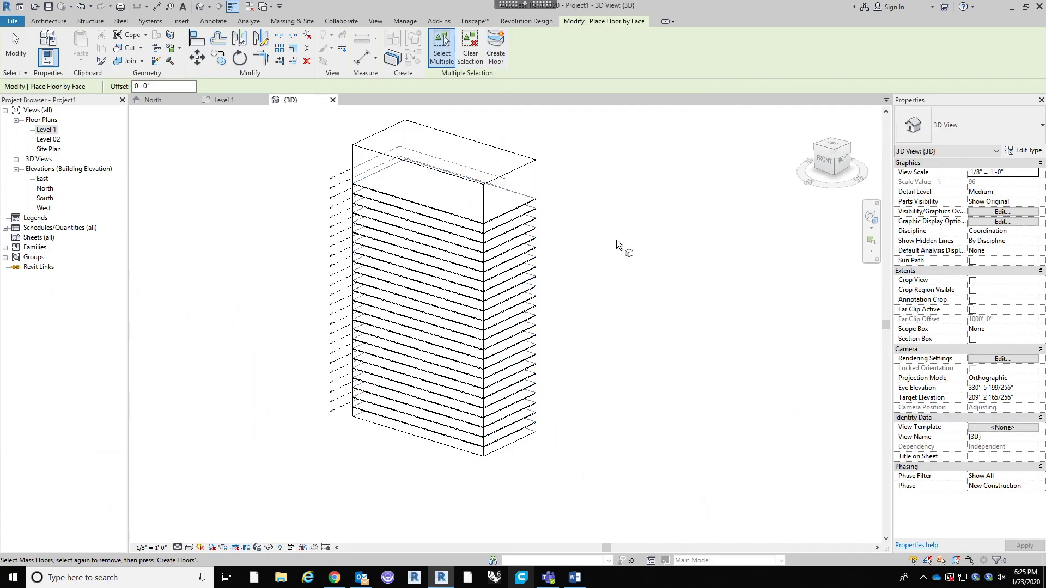
{"action": "scroll", "coordinate": [381, 185], "scroll_direction": "up", "scroll_amount": 3}
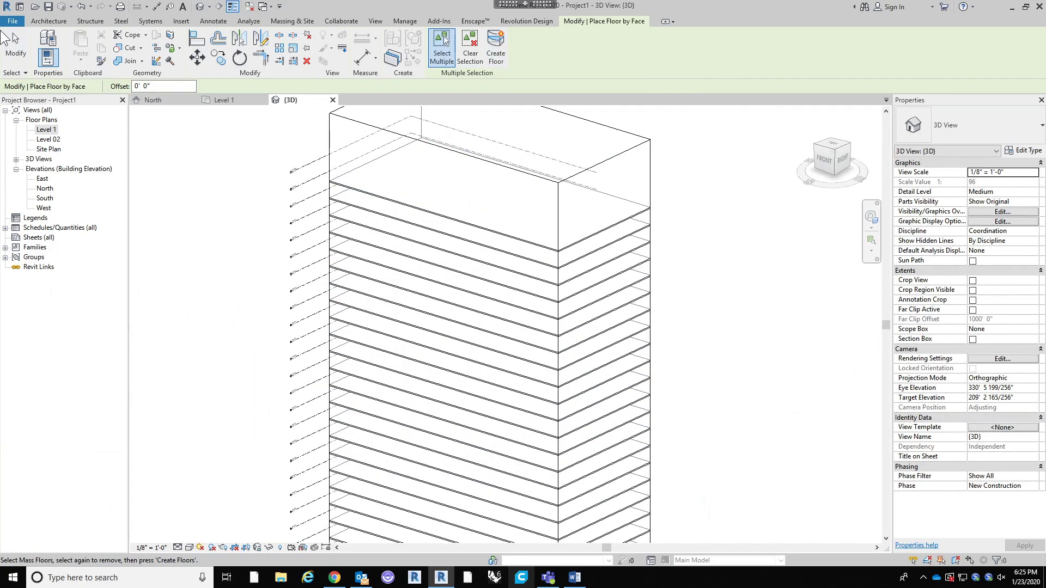
{"action": "left_click", "coordinate": [11, 39]}
Step: Create a roof by face of type Generic - 12" on the top face of the mass
{"action": "scroll", "coordinate": [677, 280], "scroll_direction": "down", "scroll_amount": 5}
{"action": "middle_click_drag", "start_coordinate": [720, 321], "coordinate": [679, 283]}
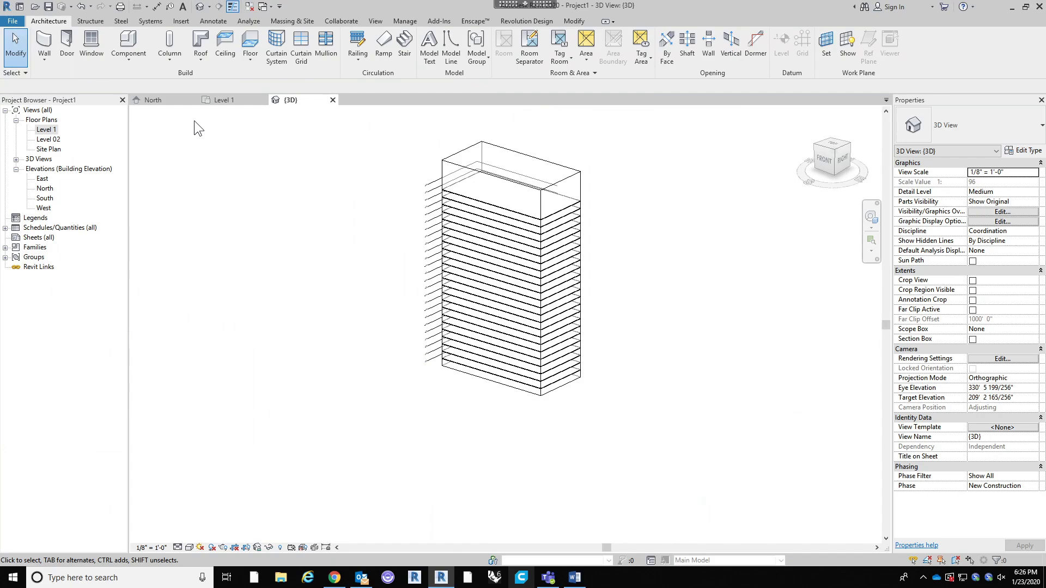
{"action": "left_click", "coordinate": [201, 60]}
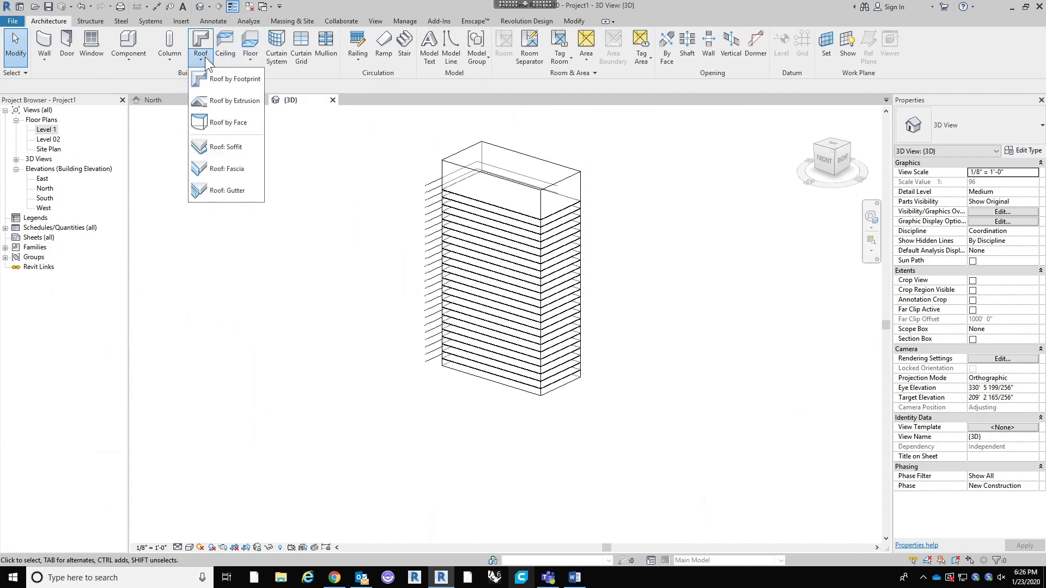
{"action": "left_click", "coordinate": [224, 122]}
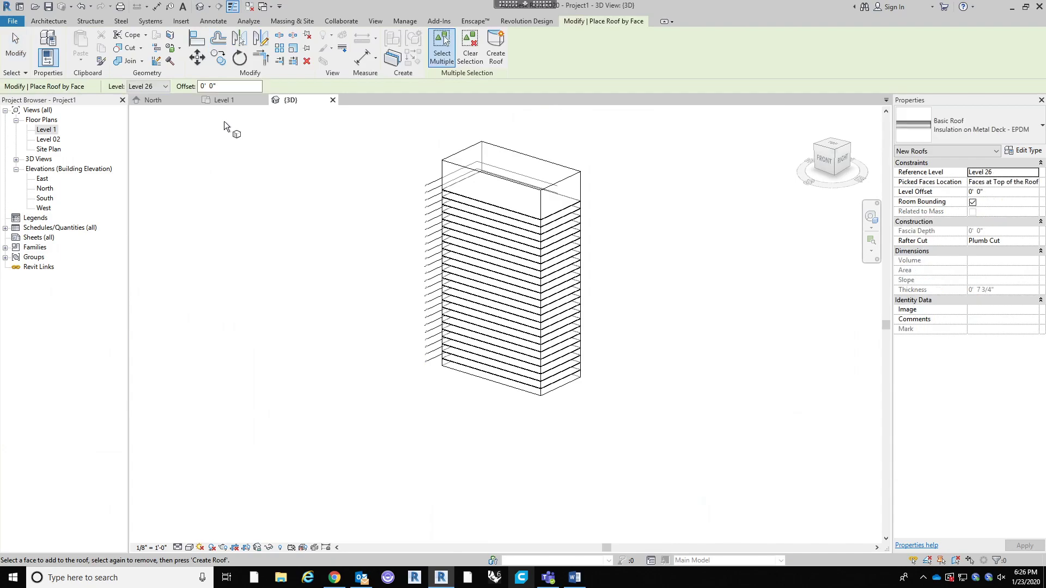
{"action": "left_click", "coordinate": [963, 135]}
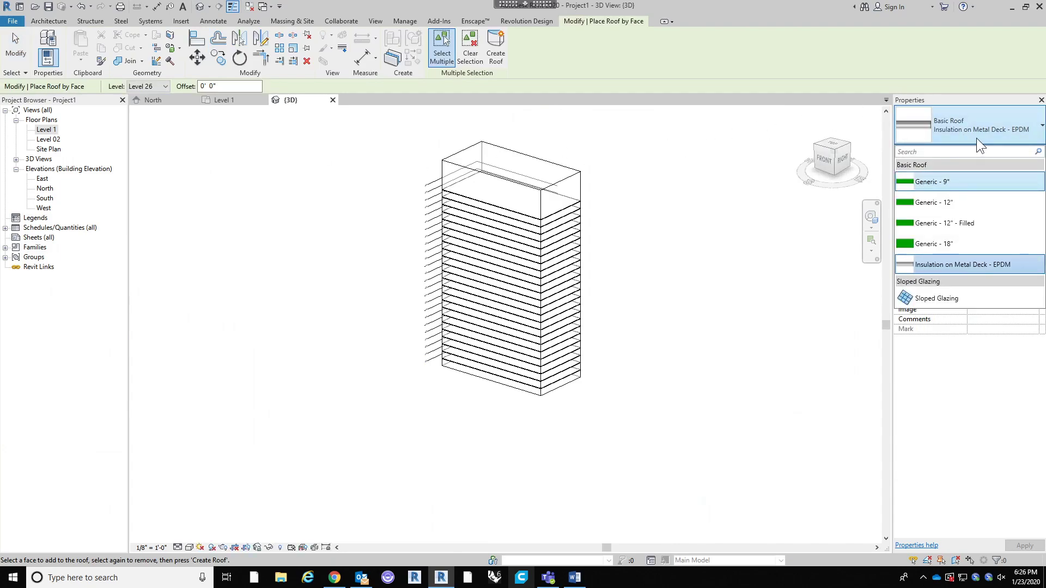
{"action": "left_click", "coordinate": [965, 204]}
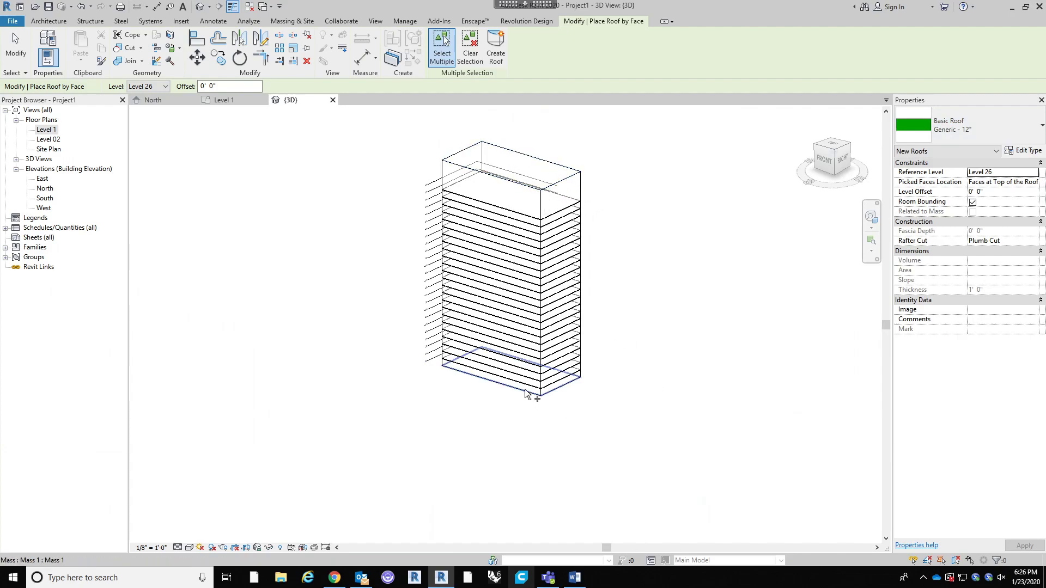
{"action": "left_click", "coordinate": [564, 170]}
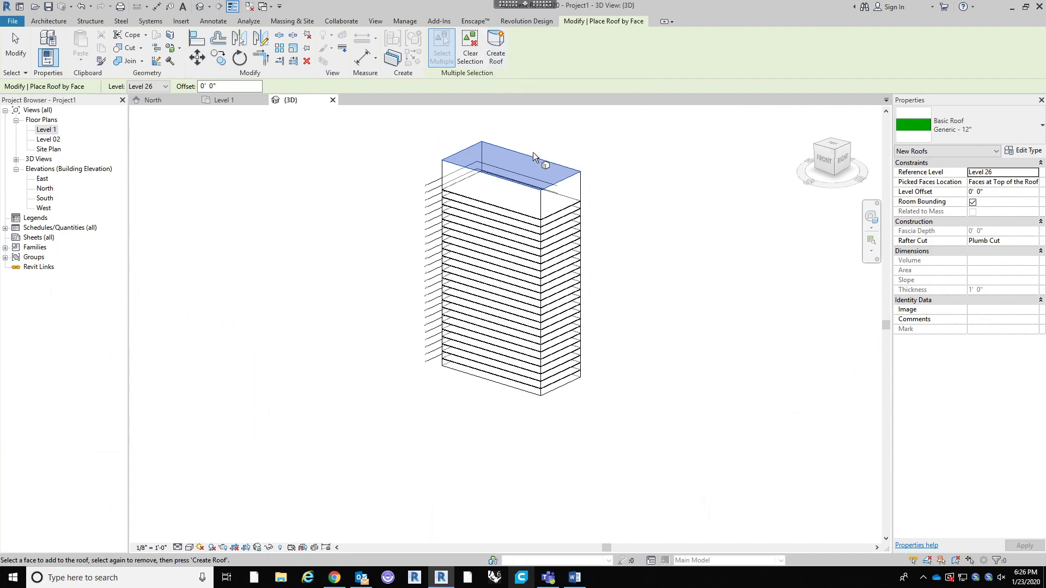
{"action": "left_click", "coordinate": [501, 54]}
{"action": "scroll", "coordinate": [423, 136], "scroll_direction": "up", "scroll_amount": 1}
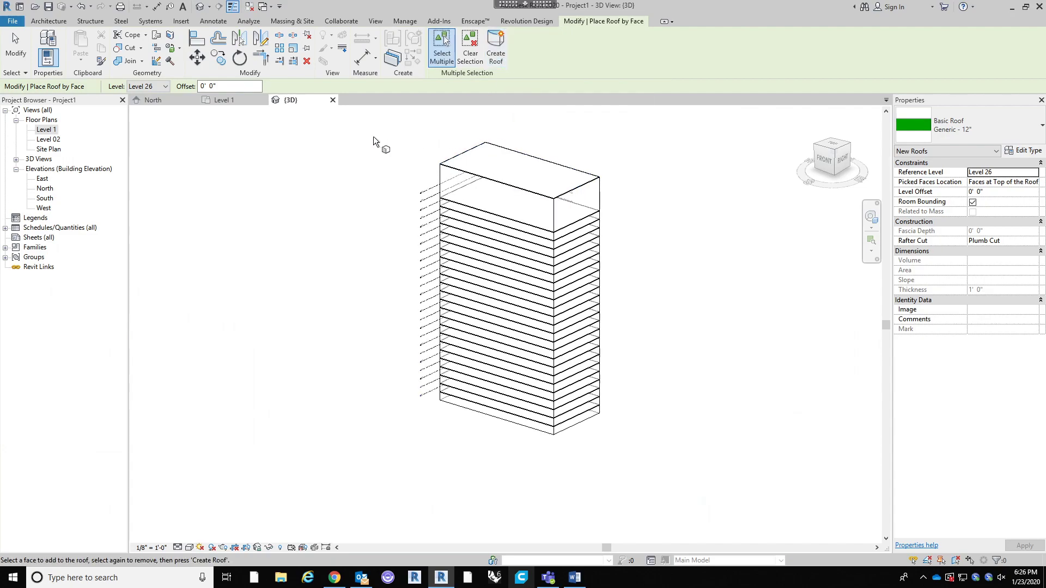
{"action": "scroll", "coordinate": [423, 137], "scroll_direction": "up", "scroll_amount": 3}
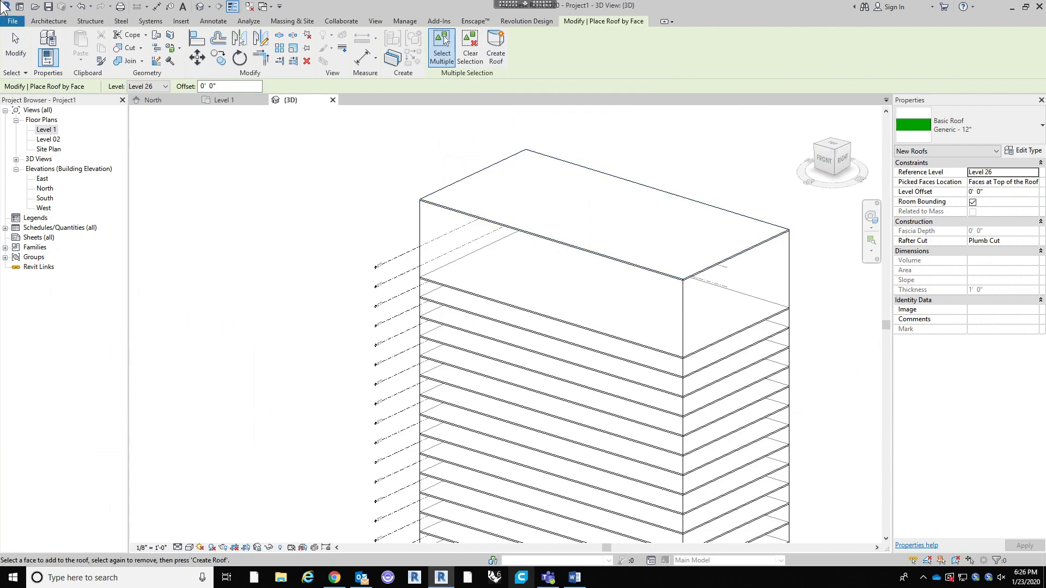
{"action": "left_click", "coordinate": [15, 46]}
Step: Create a wall by face of type Generic - 8" on the long front face of the mass
{"action": "scroll", "coordinate": [544, 239], "scroll_direction": "down", "scroll_amount": 4}
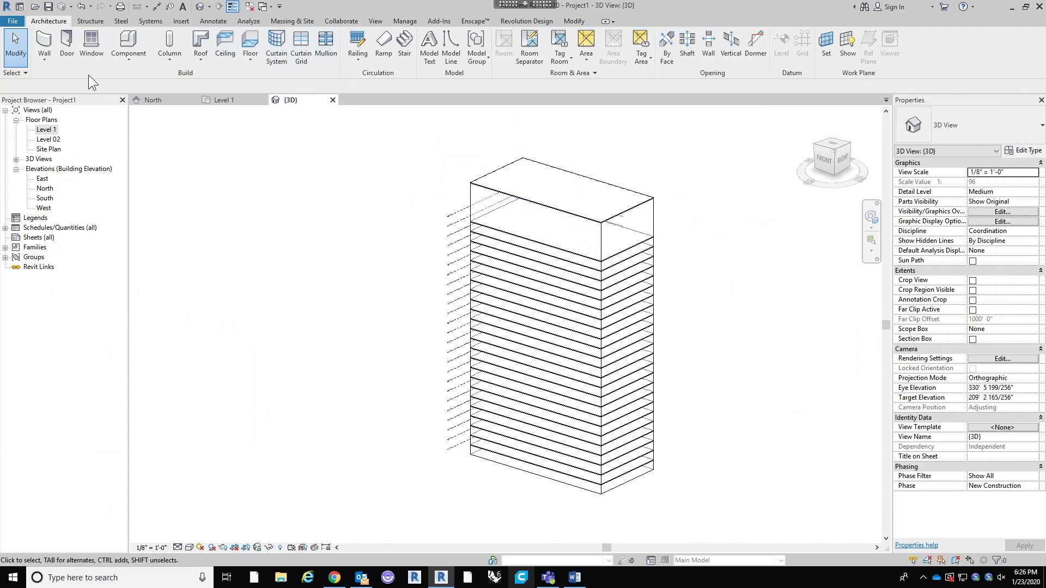
{"action": "left_click", "coordinate": [48, 60]}
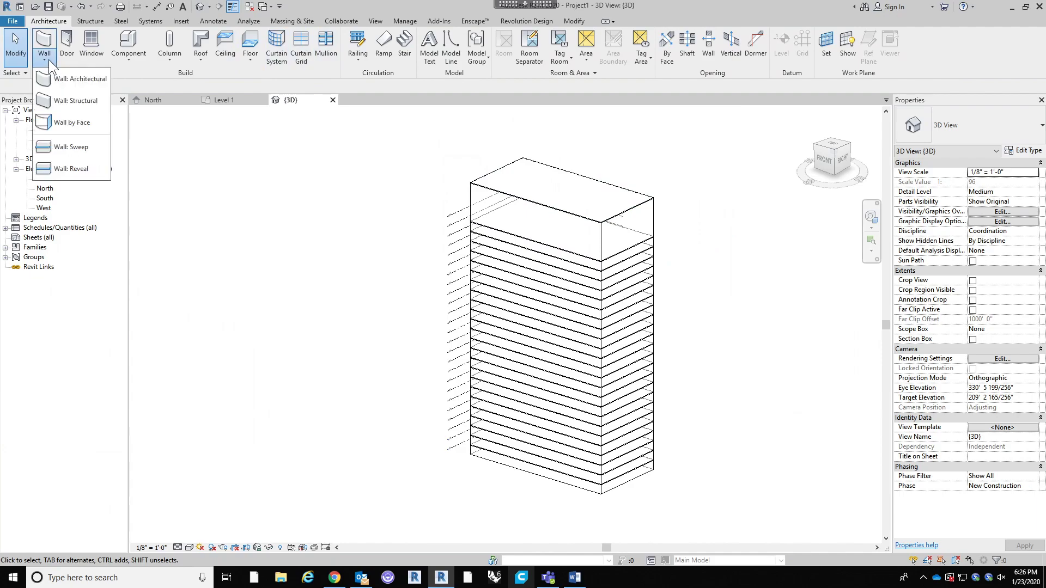
{"action": "left_click", "coordinate": [57, 123]}
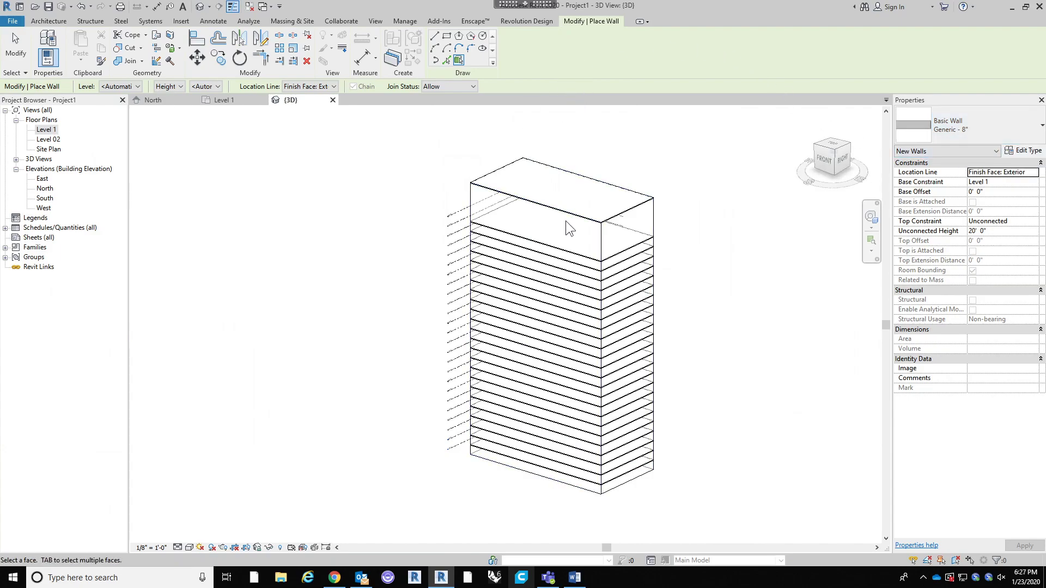
{"action": "left_click", "coordinate": [599, 251]}
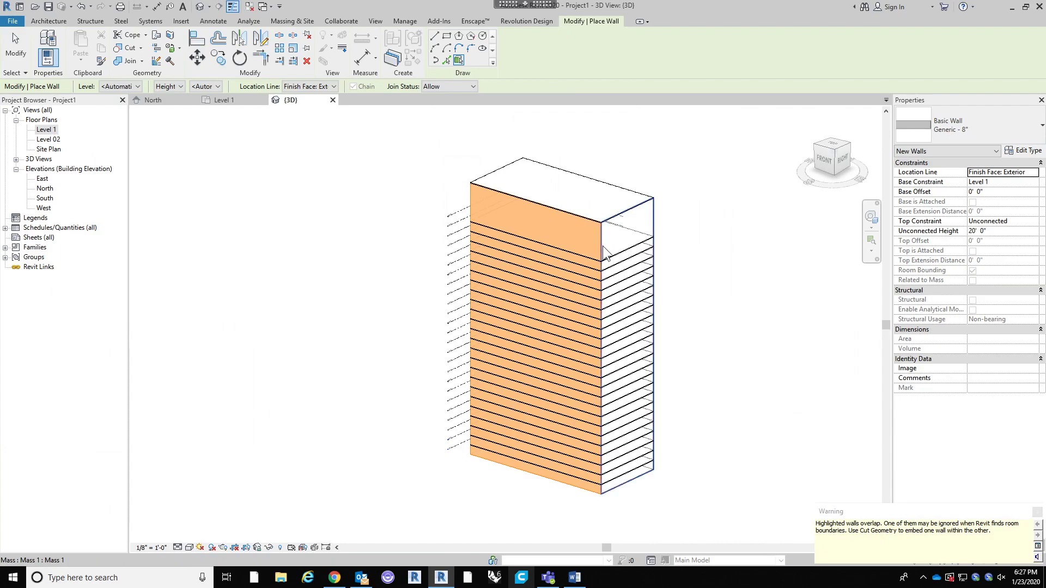
Step: Leave wall placement and examine the new wall's thickness at the mass's upper front corner
{"action": "scroll", "coordinate": [603, 251], "scroll_direction": "up", "scroll_amount": 4}
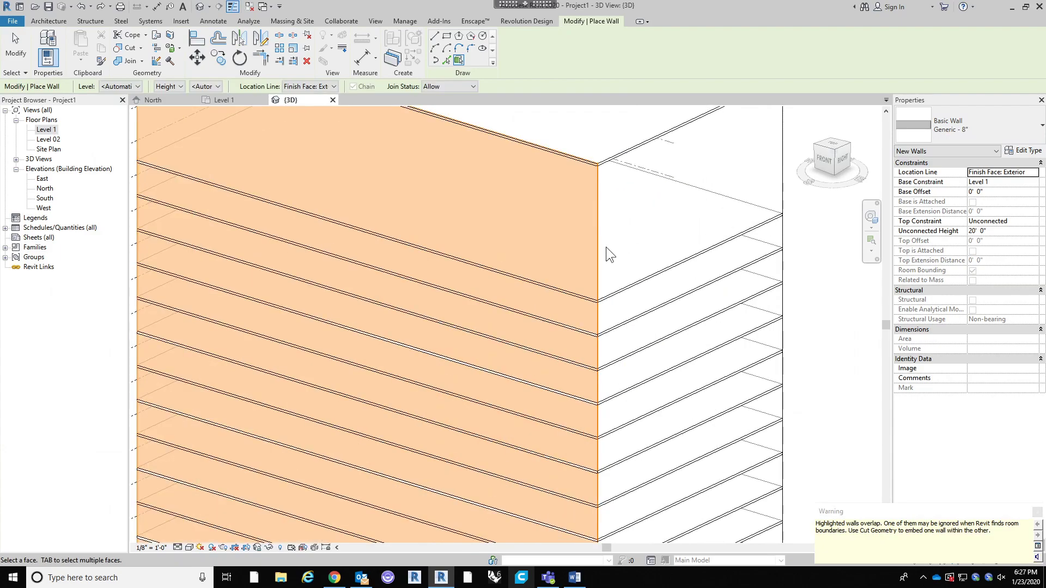
{"action": "scroll", "coordinate": [606, 249], "scroll_direction": "down", "scroll_amount": 3}
{"action": "scroll", "coordinate": [635, 239], "scroll_direction": "up", "scroll_amount": 1}
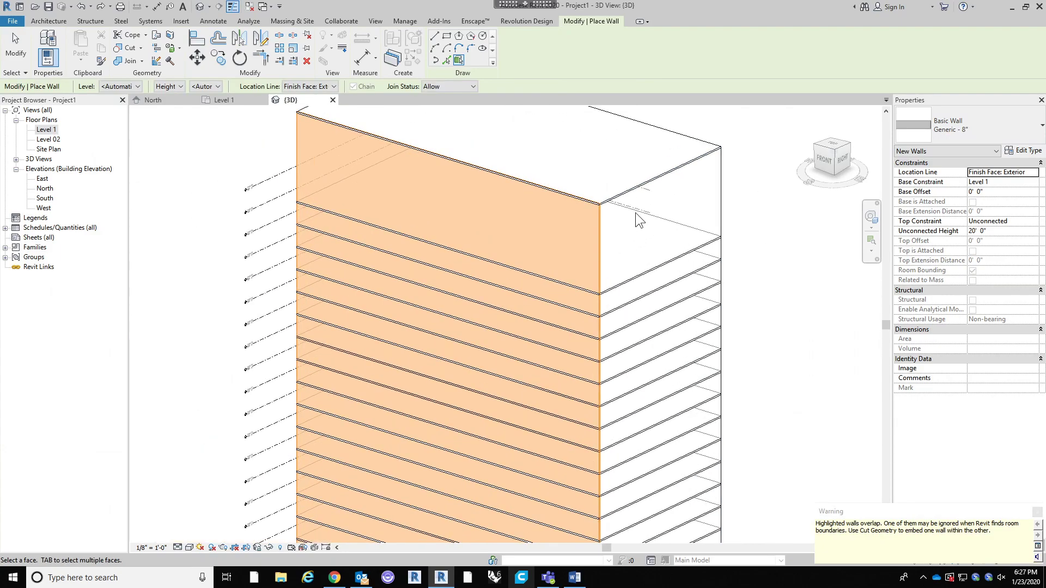
{"action": "key", "text": "Escape"}
{"action": "key", "text": "Escape"}
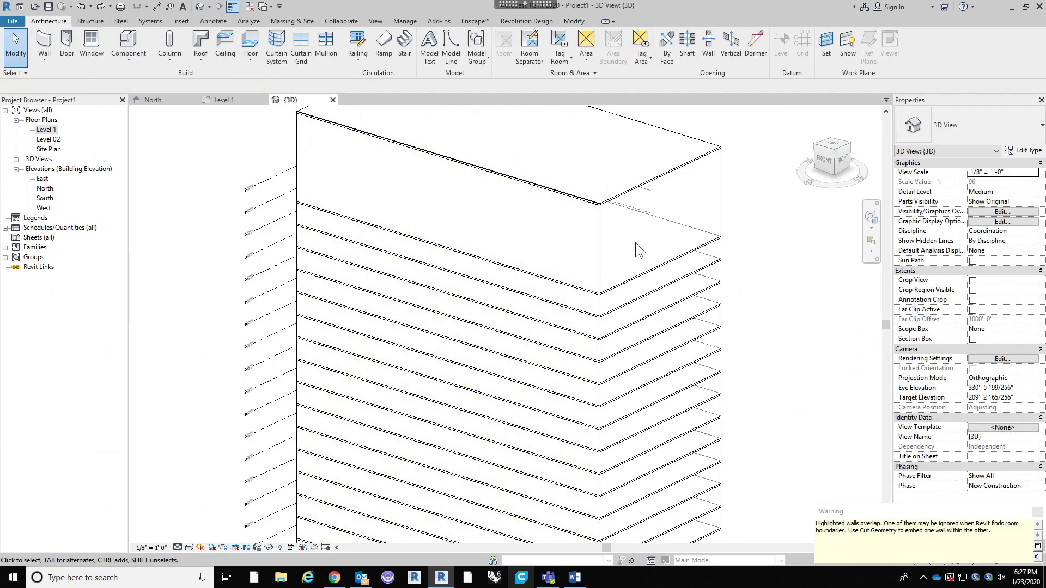
{"action": "scroll", "coordinate": [599, 229], "scroll_direction": "up", "scroll_amount": 1}
{"action": "scroll", "coordinate": [593, 220], "scroll_direction": "up", "scroll_amount": 3}
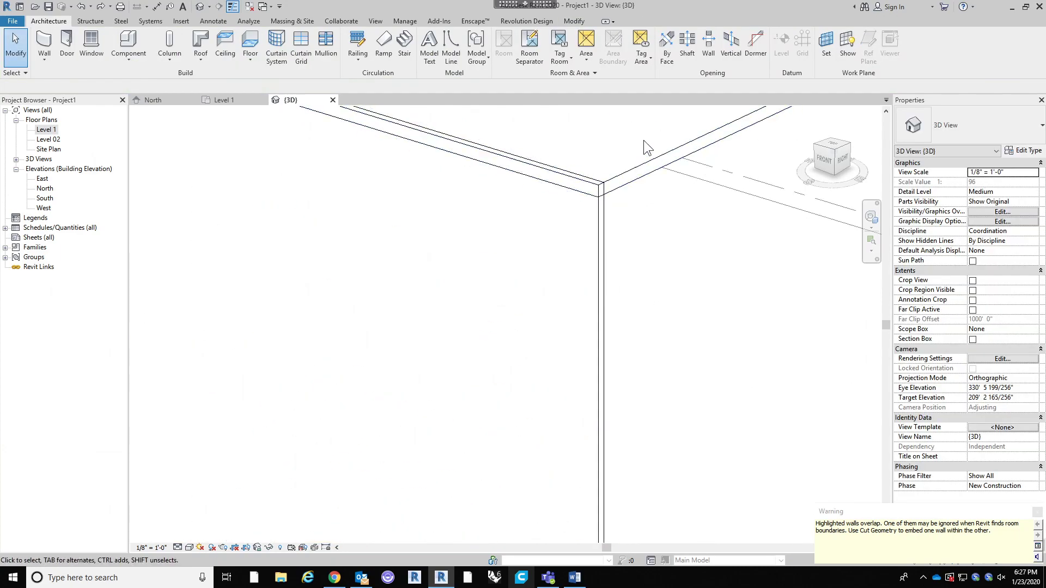
{"action": "scroll", "coordinate": [566, 218], "scroll_direction": "down", "scroll_amount": 4}
{"action": "scroll", "coordinate": [570, 217], "scroll_direction": "up", "scroll_amount": 4}
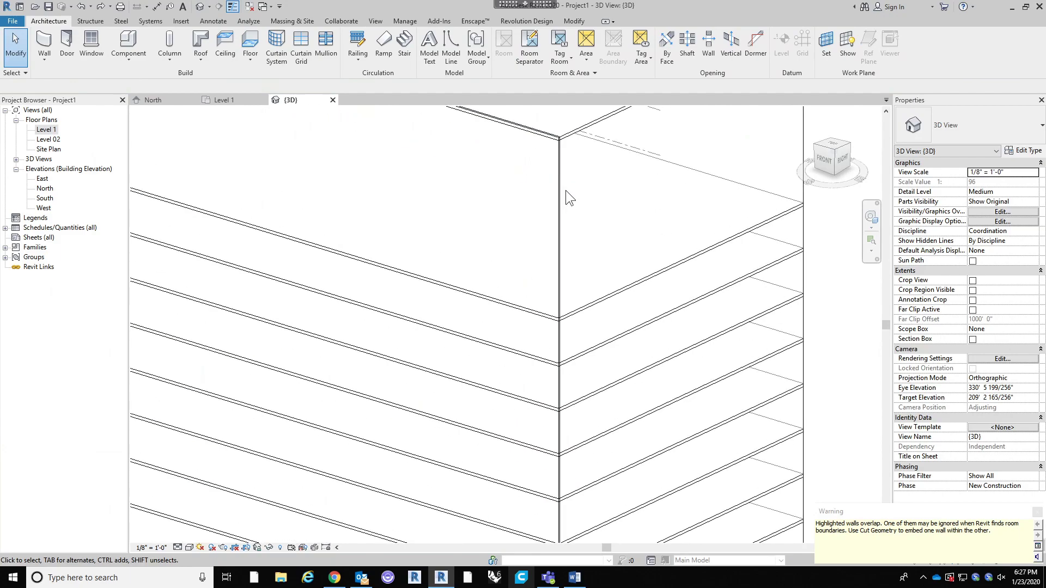
{"action": "scroll", "coordinate": [544, 212], "scroll_direction": "up", "scroll_amount": 1}
{"action": "scroll", "coordinate": [545, 234], "scroll_direction": "down", "scroll_amount": 5}
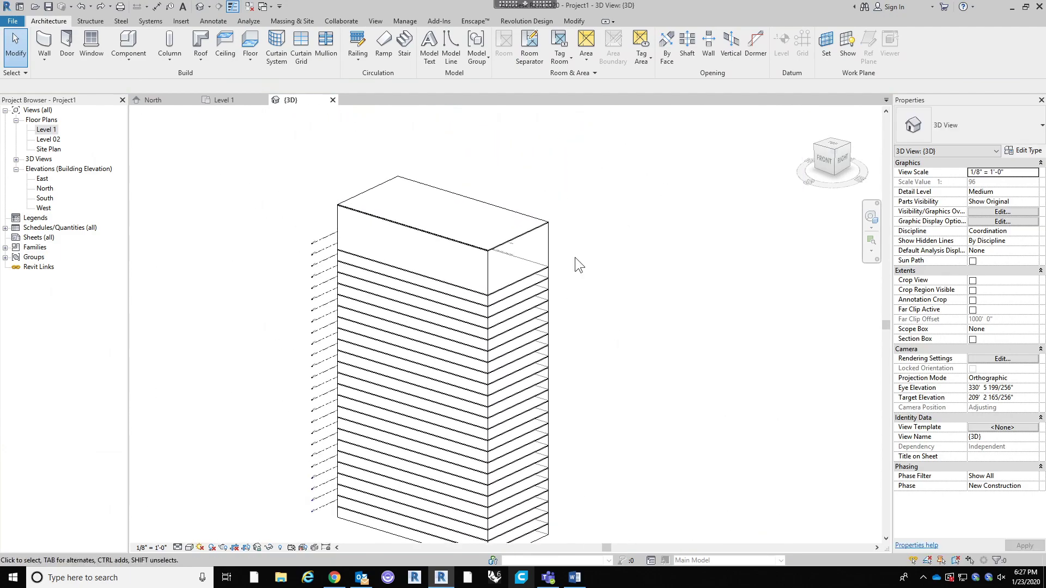
Step: Create a wall by face of curtain wall type Exterior Glazing on the narrow right face of the mass
{"action": "left_click", "coordinate": [45, 54]}
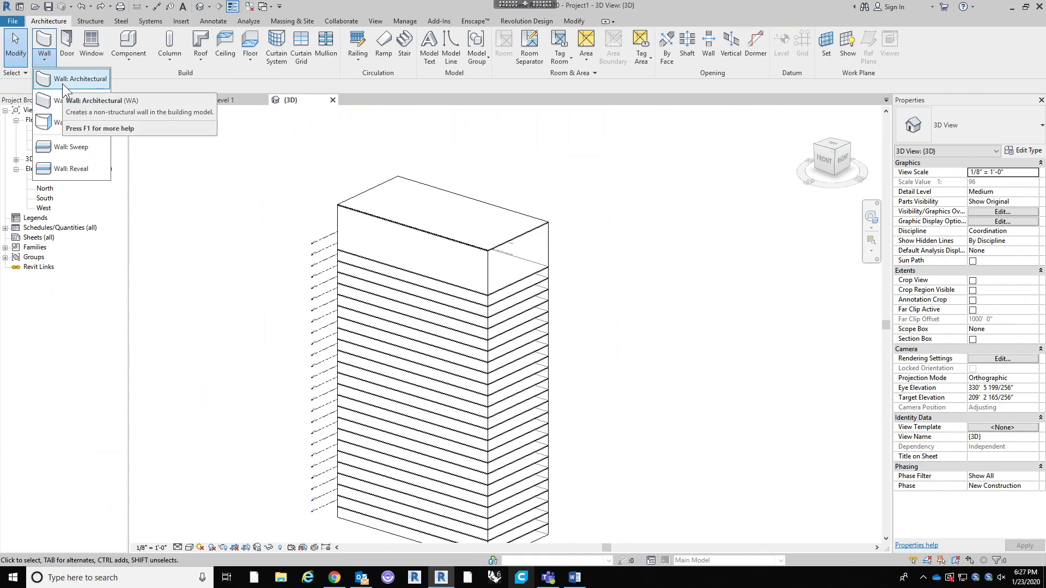
{"action": "left_click", "coordinate": [73, 119]}
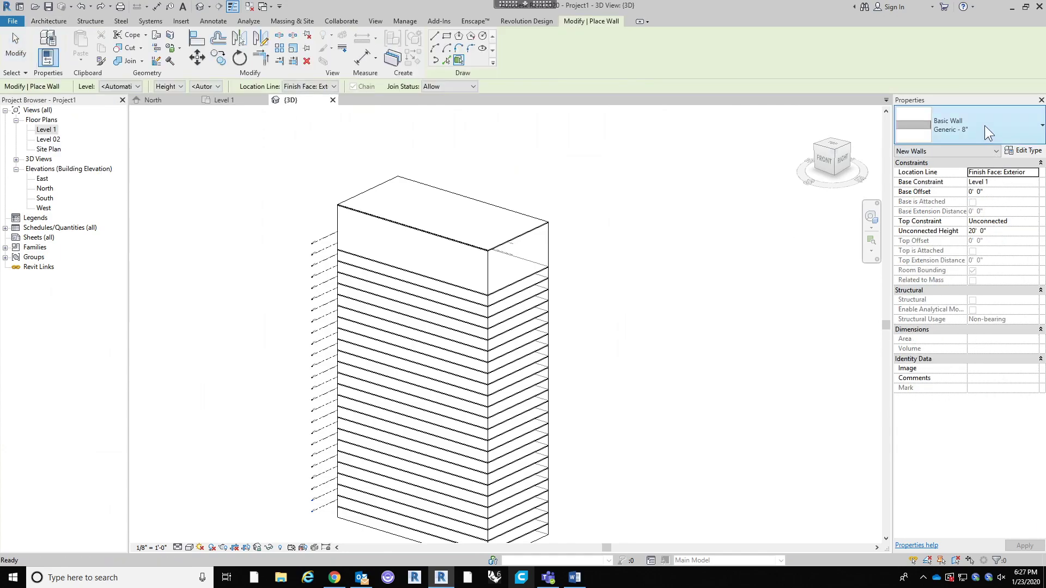
{"action": "left_click", "coordinate": [985, 126]}
{"action": "scroll", "coordinate": [964, 236], "scroll_direction": "down", "scroll_amount": 3}
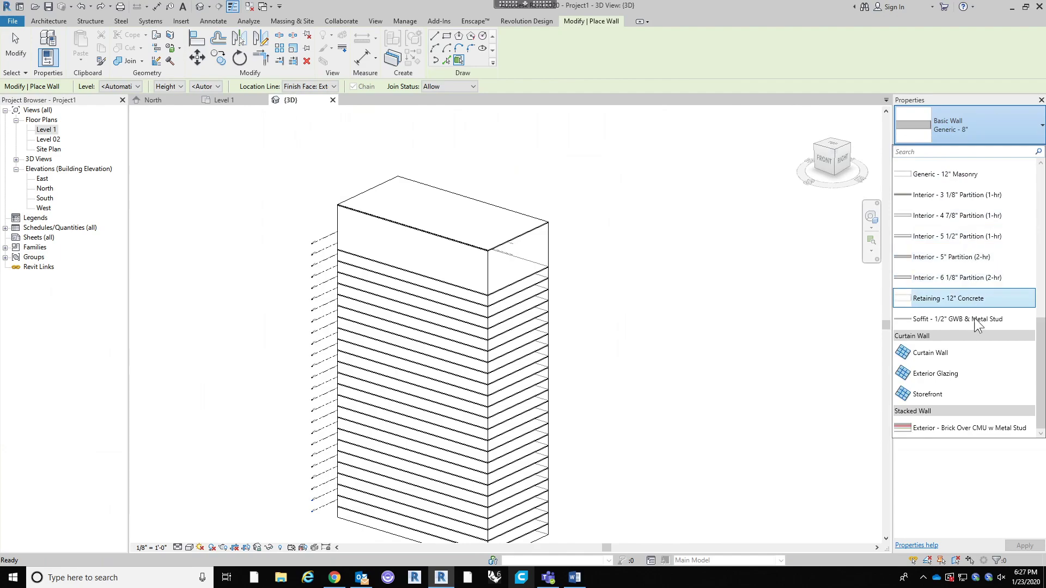
{"action": "left_click", "coordinate": [944, 374]}
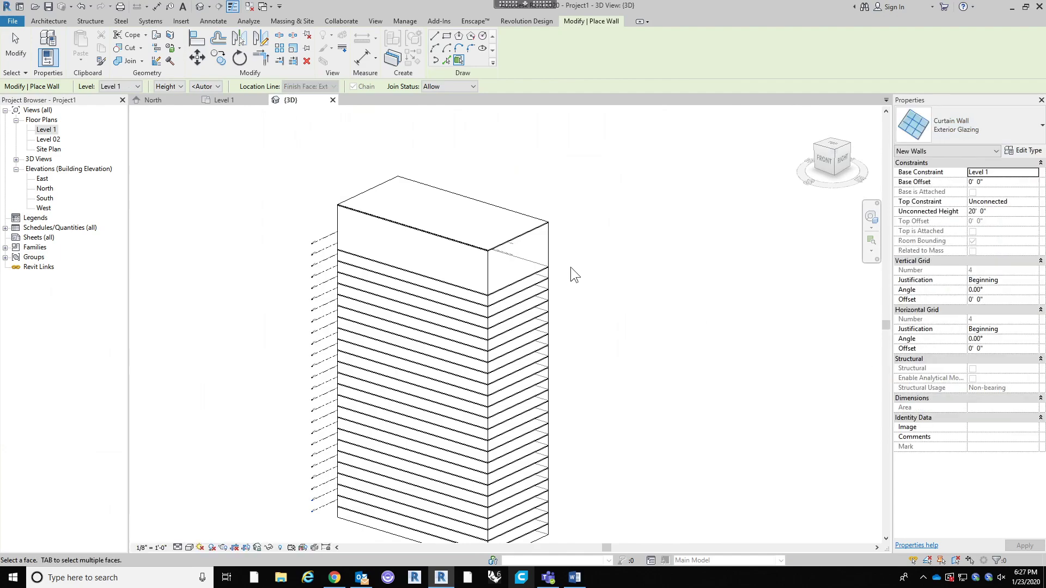
{"action": "left_click", "coordinate": [548, 250]}
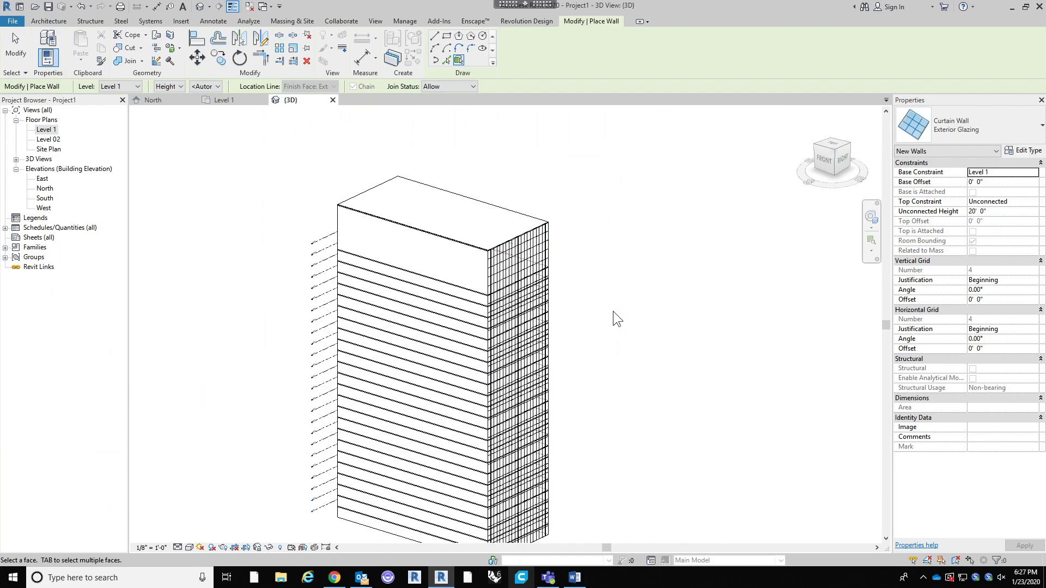
{"action": "scroll", "coordinate": [613, 311], "scroll_direction": "up", "scroll_amount": 3}
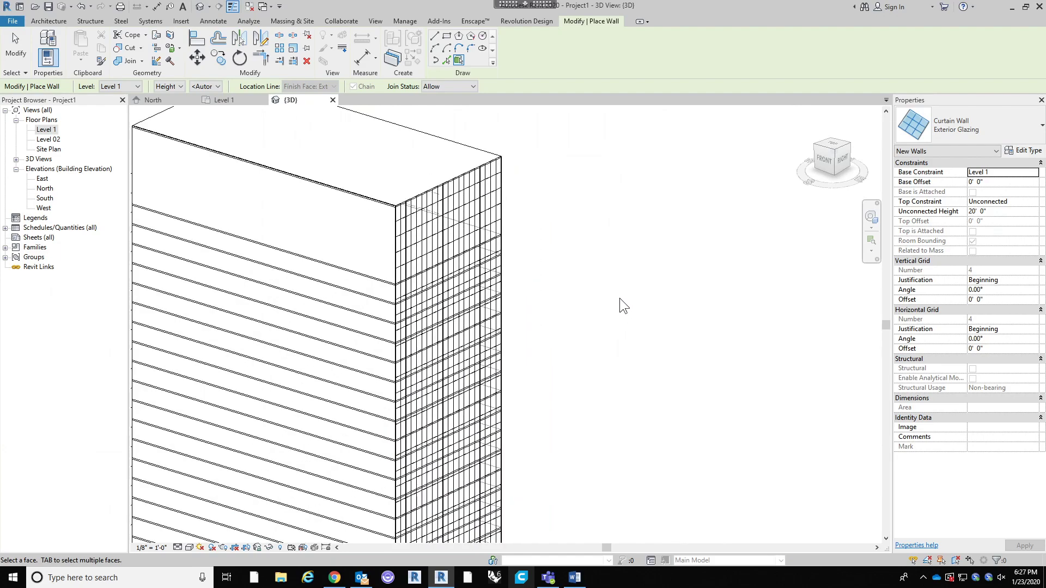
{"action": "scroll", "coordinate": [636, 299], "scroll_direction": "down", "scroll_amount": 4}
{"action": "middle_click_drag", "start_coordinate": [712, 335], "coordinate": [476, 354], "text": "shift"}
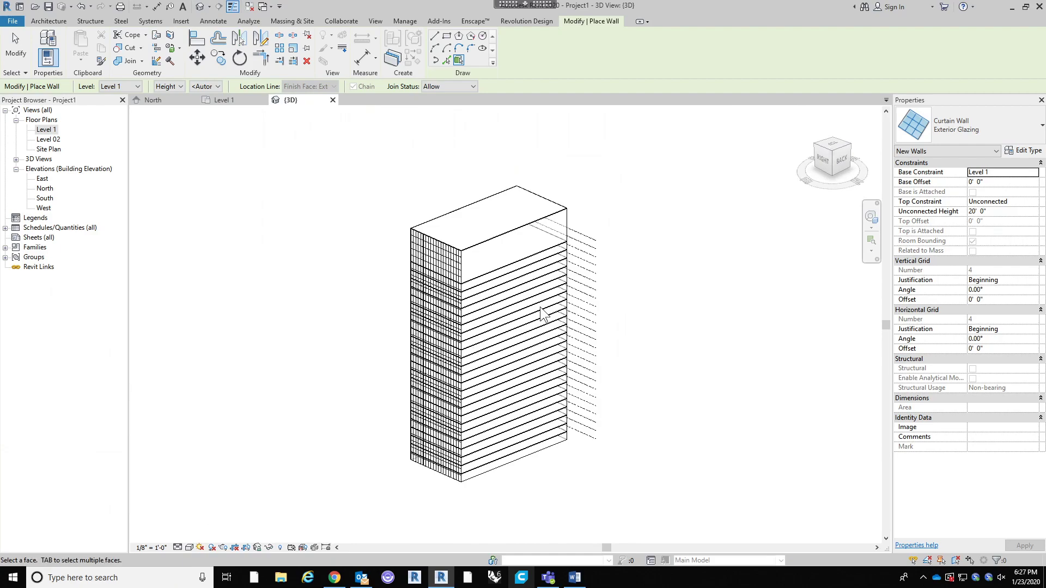
{"action": "key", "text": "Escape"}
{"action": "key", "text": "Escape"}
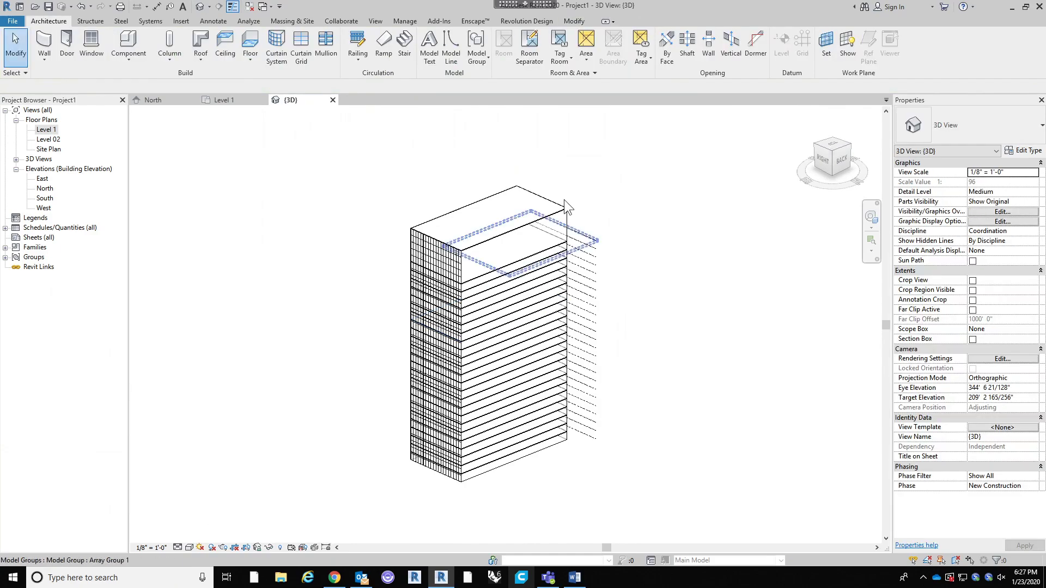
Step: Create a 5' x 10' curtain system on the long back face of the mass
{"action": "left_click", "coordinate": [275, 46]}
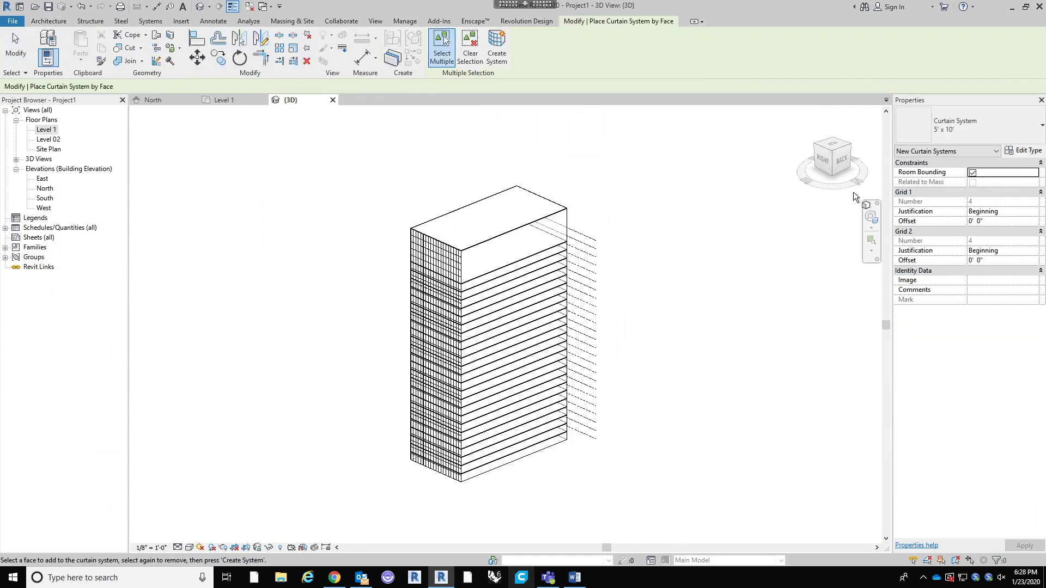
{"action": "left_click", "coordinate": [979, 123]}
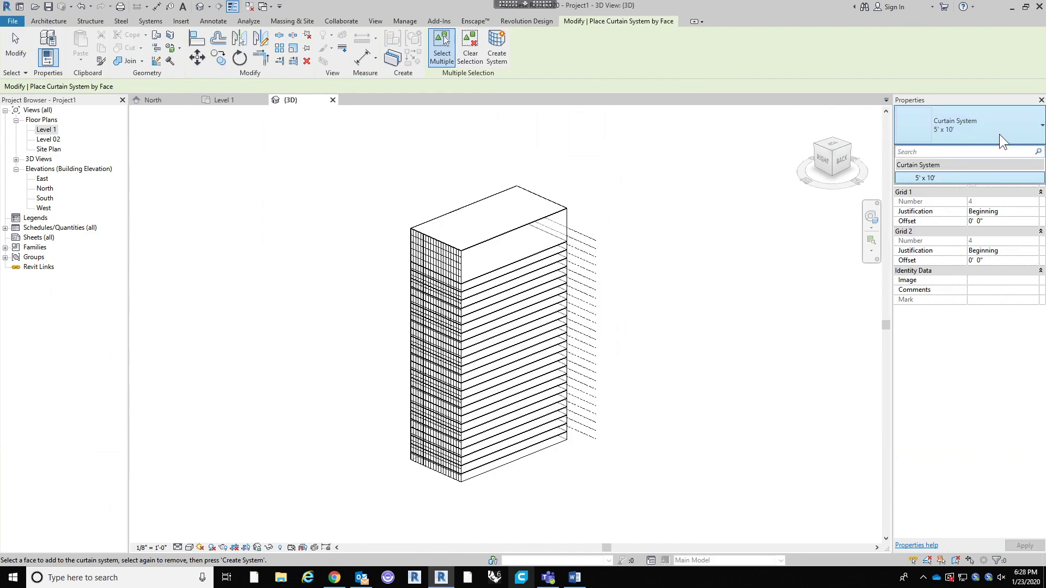
{"action": "left_click", "coordinate": [999, 134]}
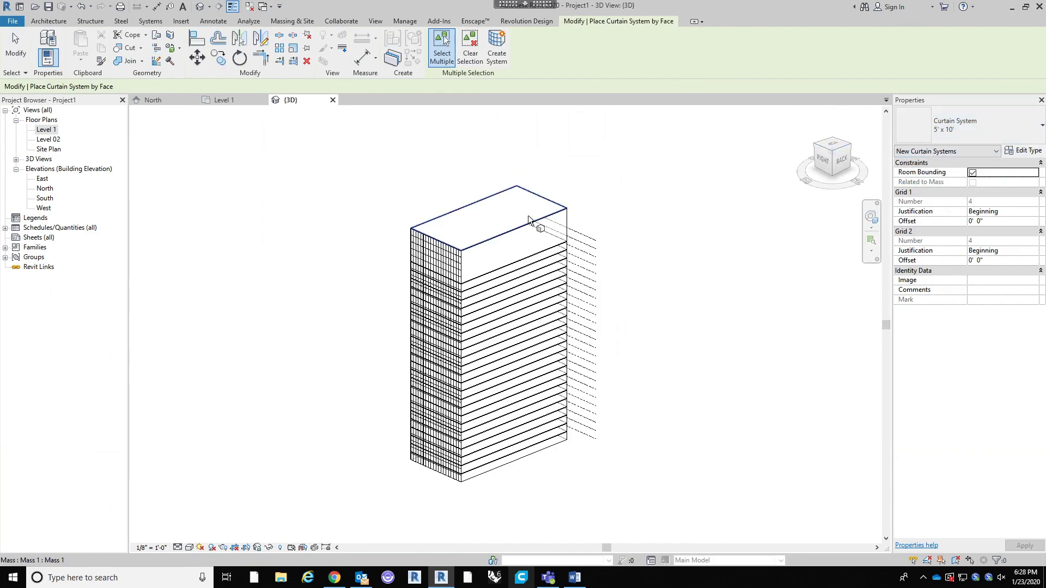
{"action": "scroll", "coordinate": [528, 218], "scroll_direction": "up", "scroll_amount": 2}
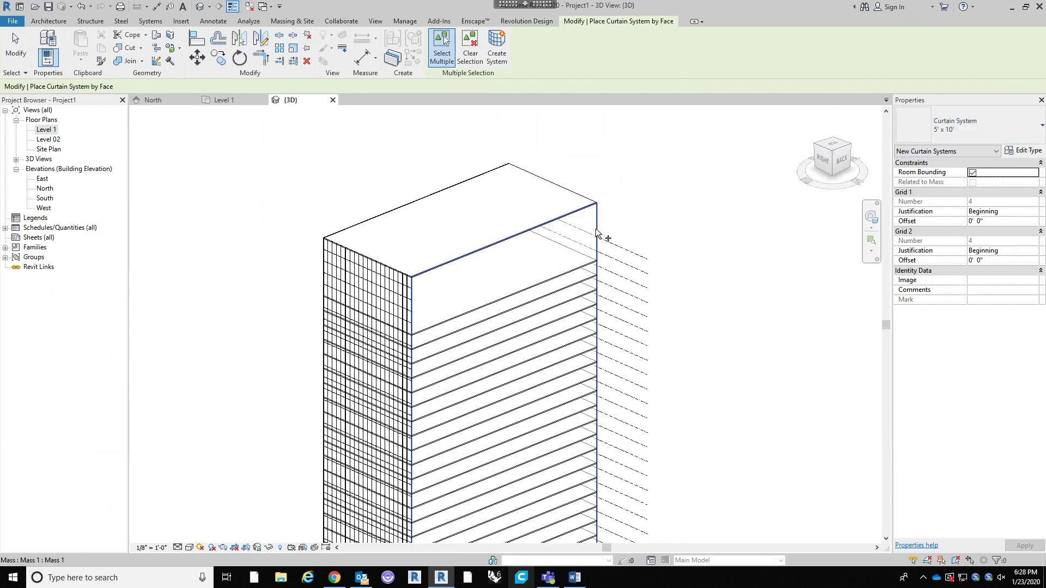
{"action": "left_click", "coordinate": [595, 236]}
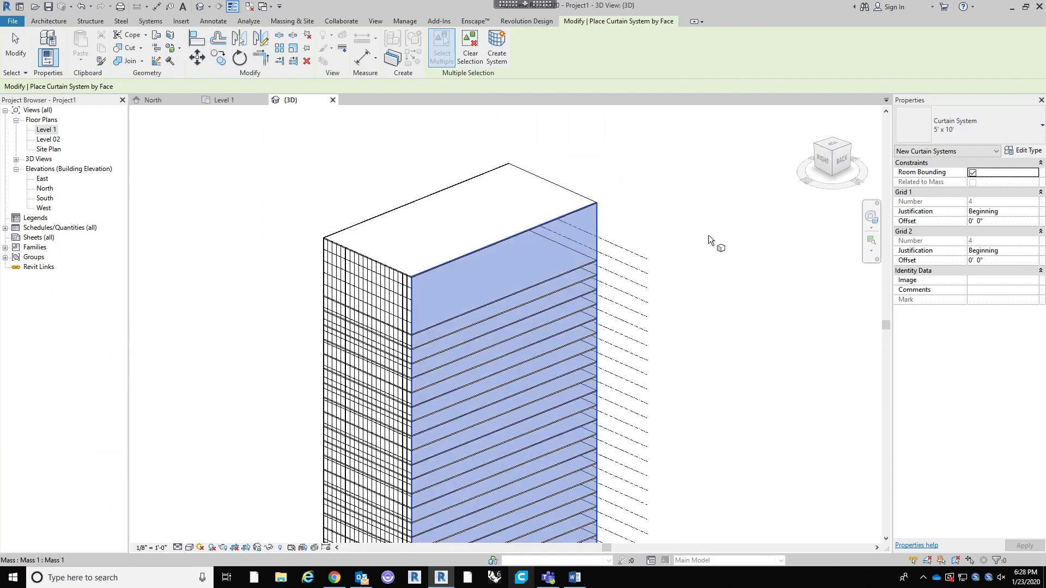
{"action": "left_click", "coordinate": [494, 42]}
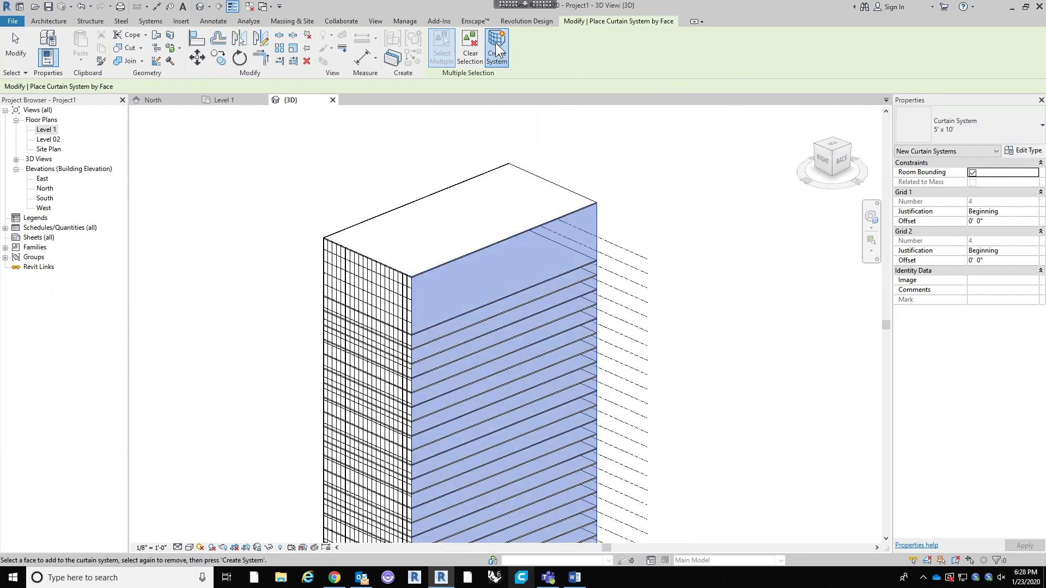
{"action": "left_click", "coordinate": [7, 49]}
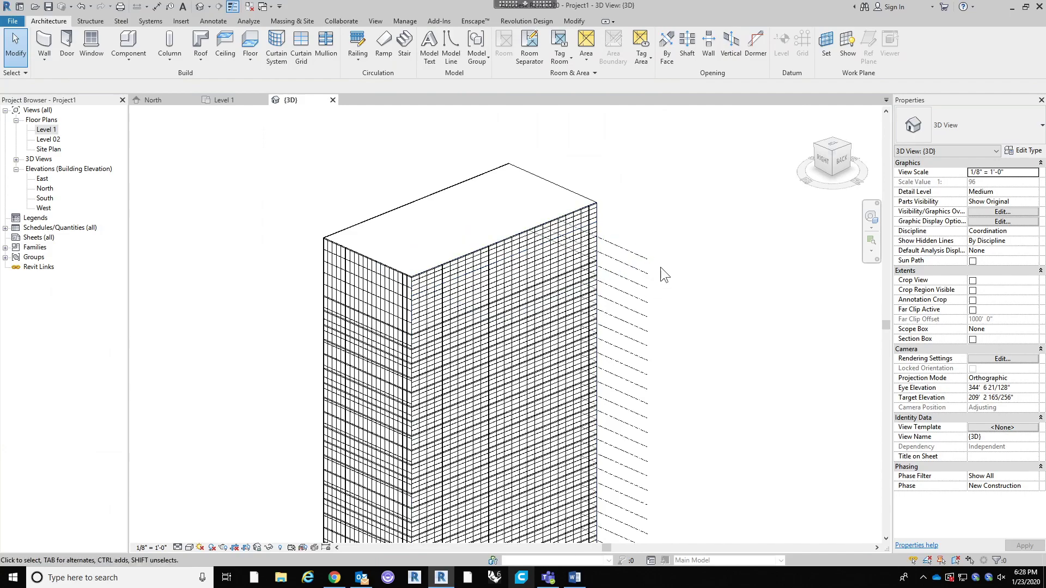
{"action": "middle_click_drag", "start_coordinate": [669, 252], "coordinate": [668, 224]}
{"action": "scroll", "coordinate": [684, 223], "scroll_direction": "down", "scroll_amount": 2}
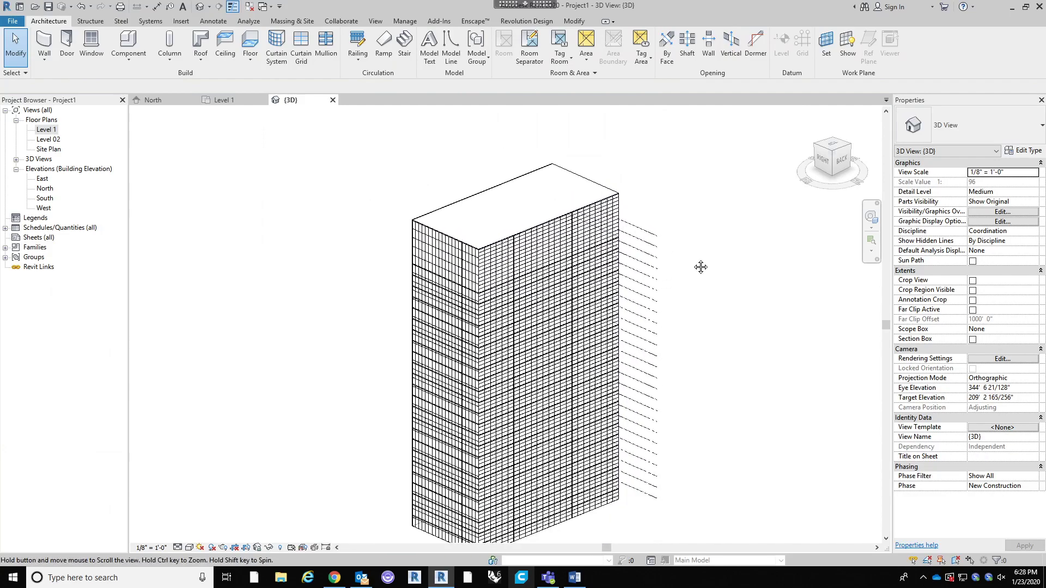
{"action": "left_click", "coordinate": [279, 52]}
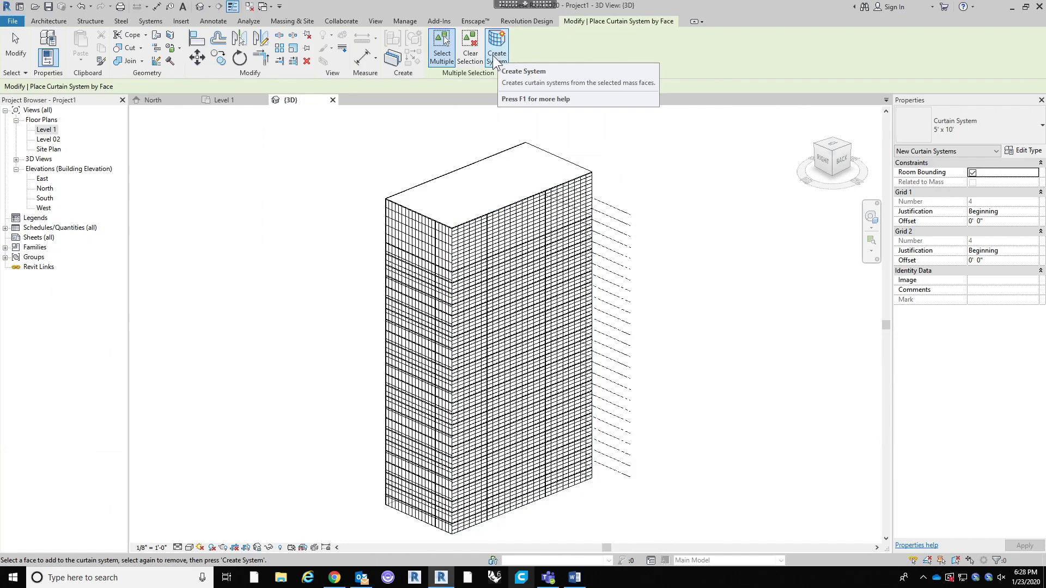
{"action": "key", "text": "Escape"}
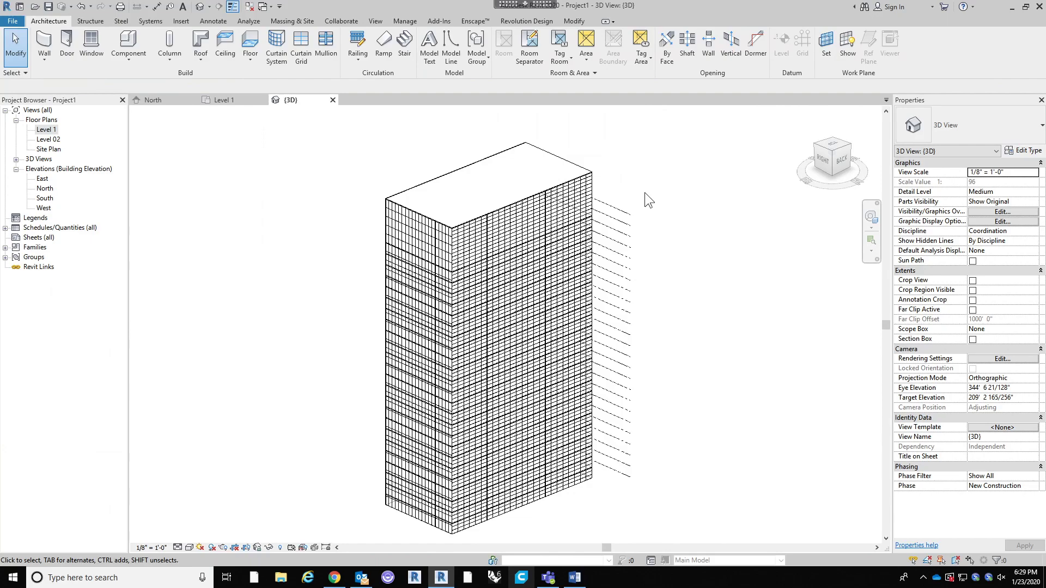
{"action": "middle_click_drag", "start_coordinate": [346, 253], "coordinate": [261, 207], "text": "shift"}
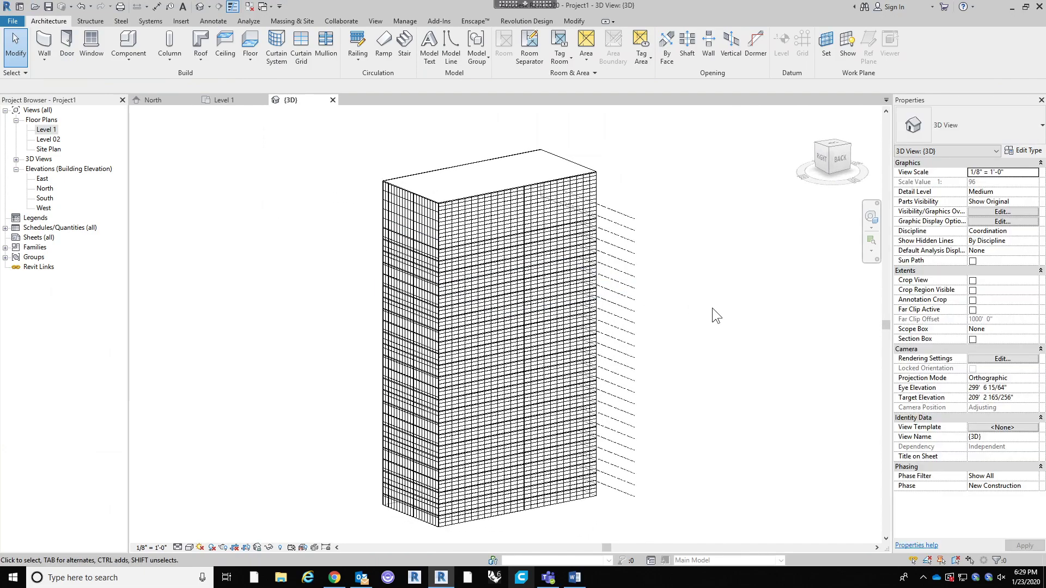
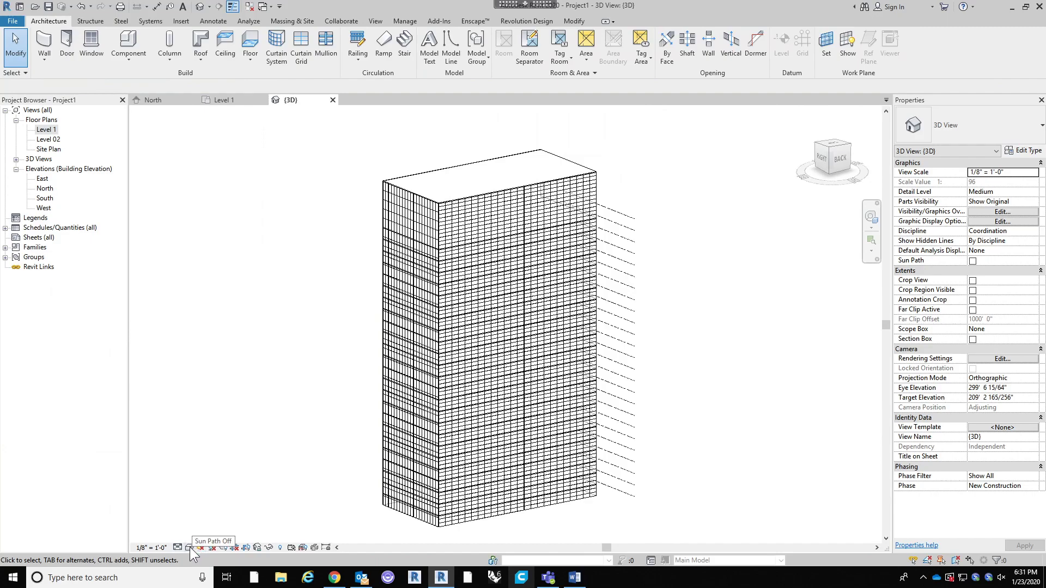
Step: Compare the Shaded and Realistic visual styles on the tower and set the 3D view to Shaded
{"action": "left_click", "coordinate": [189, 548]}
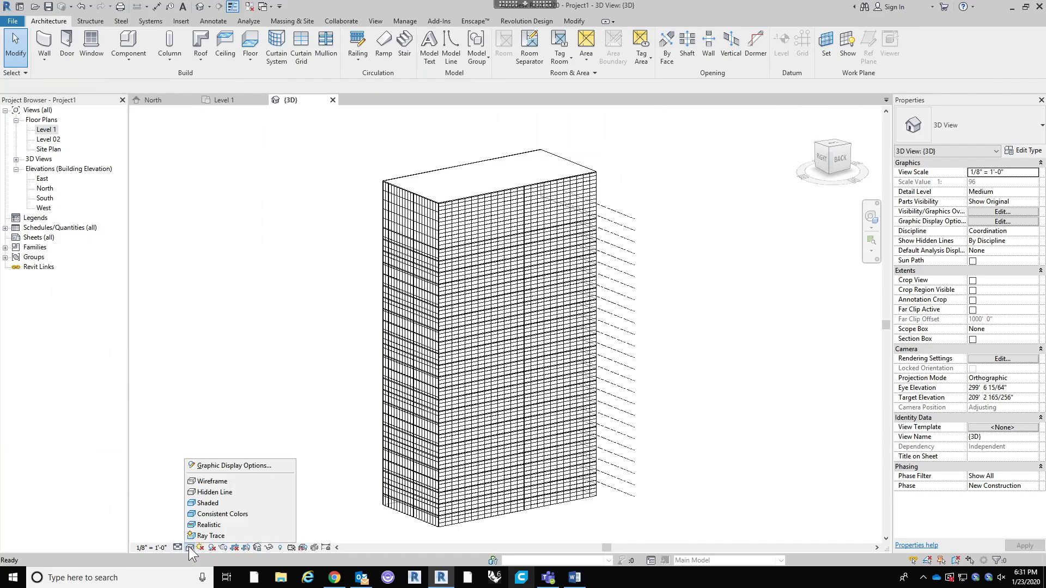
{"action": "left_click", "coordinate": [217, 504]}
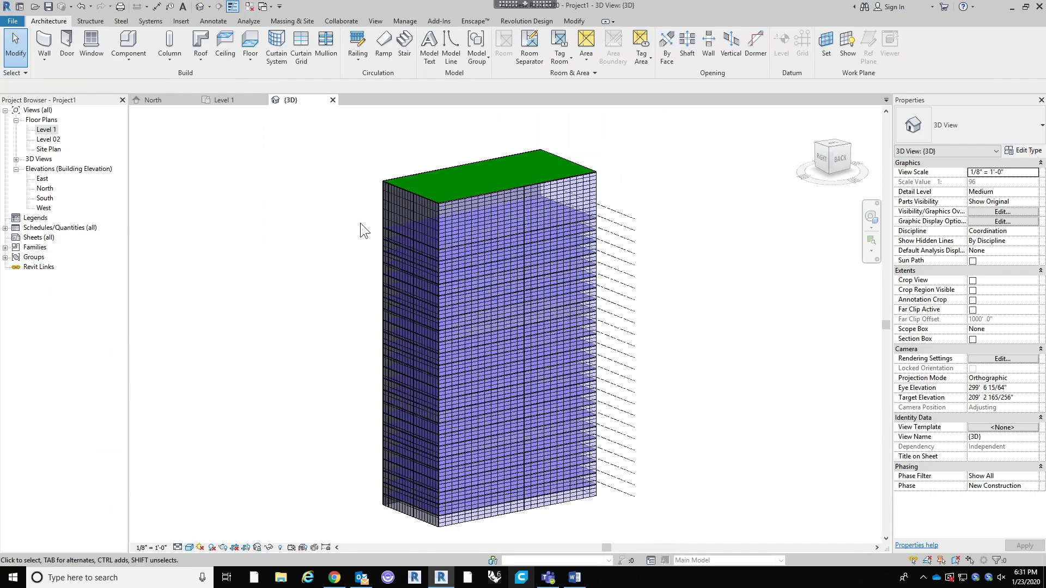
{"action": "left_click", "coordinate": [189, 546]}
{"action": "left_click", "coordinate": [207, 525]}
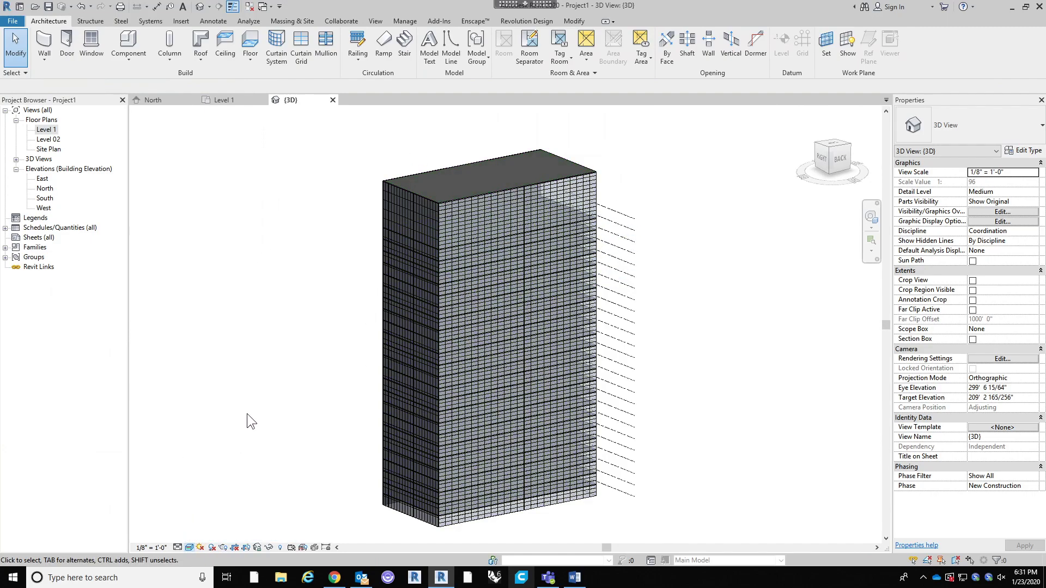
{"action": "left_click", "coordinate": [189, 546]}
{"action": "left_click", "coordinate": [209, 503]}
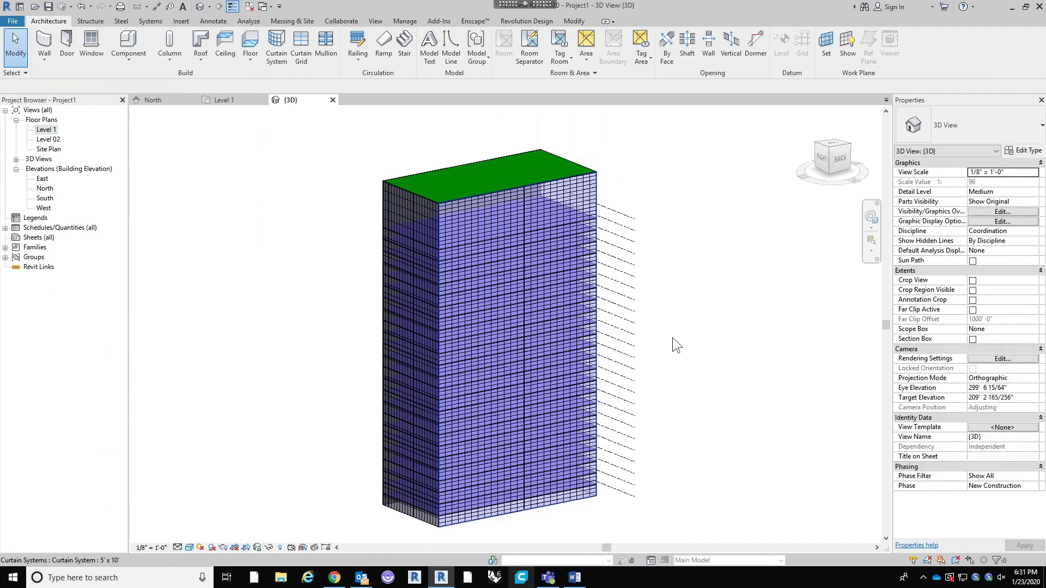
{"action": "middle_click_drag", "start_coordinate": [327, 310], "coordinate": [603, 186], "text": "shift"}
{"action": "scroll", "coordinate": [603, 186], "scroll_direction": "up", "scroll_amount": 1}
{"action": "scroll", "coordinate": [603, 186], "scroll_direction": "down", "scroll_amount": 3}
{"action": "middle_click_drag", "start_coordinate": [673, 233], "coordinate": [684, 312], "text": "shift"}
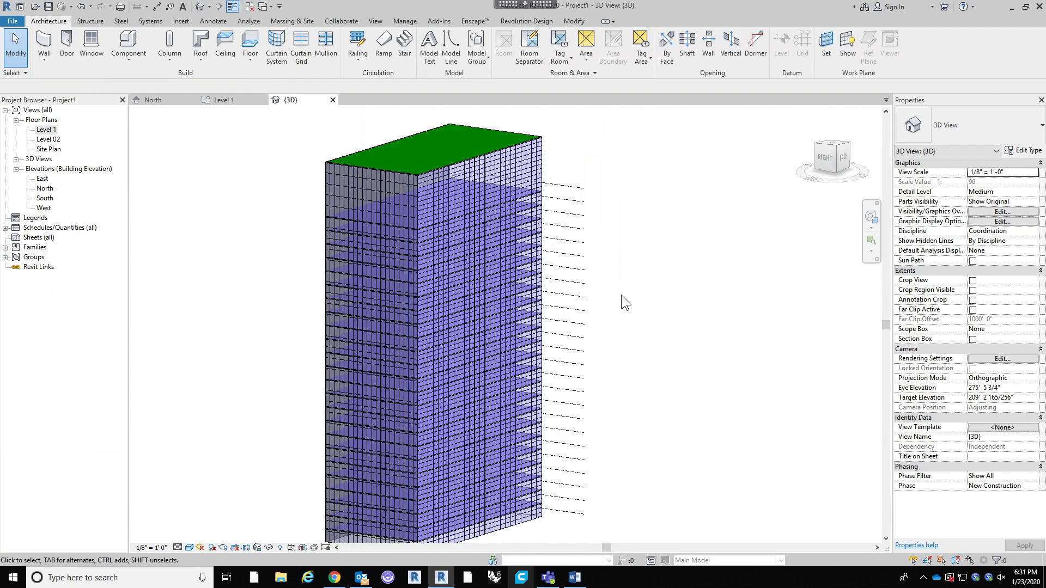
{"action": "middle_click_drag", "start_coordinate": [675, 247], "coordinate": [589, 372], "text": "shift"}
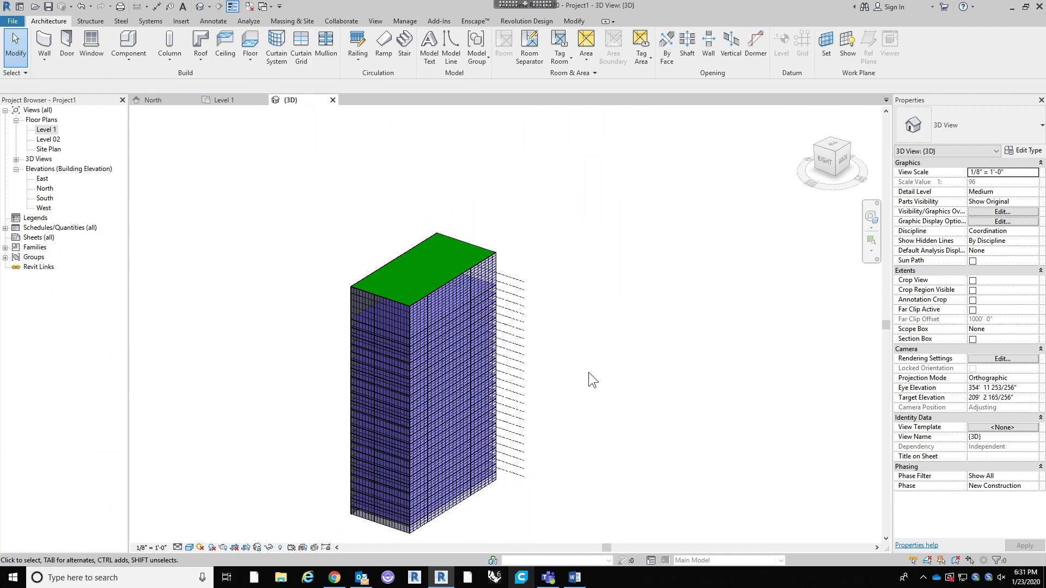
{"action": "scroll", "coordinate": [490, 287], "scroll_direction": "up", "scroll_amount": 4}
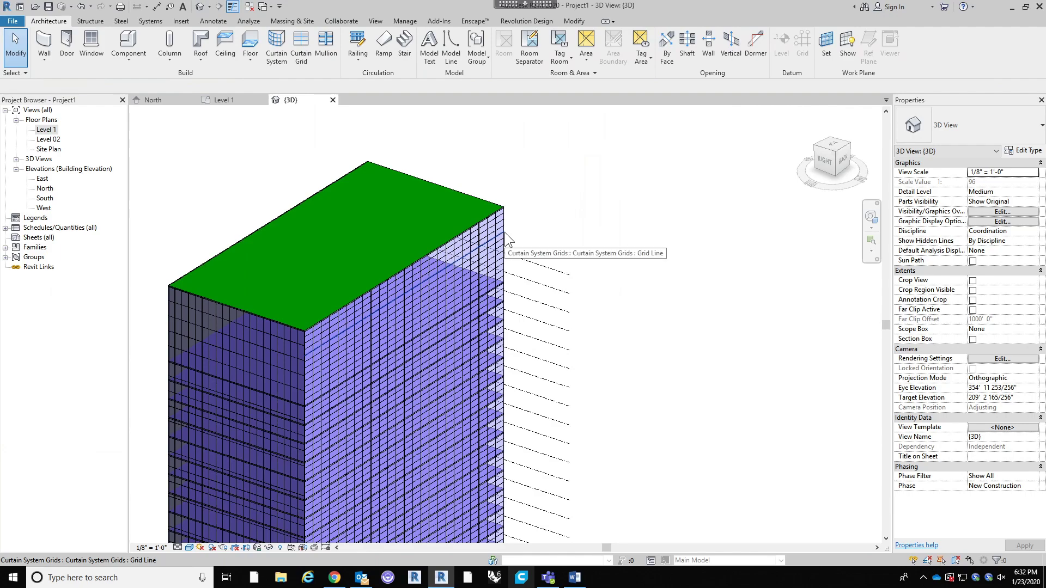
{"action": "key", "text": "Tab"}
{"action": "key", "text": "Tab"}
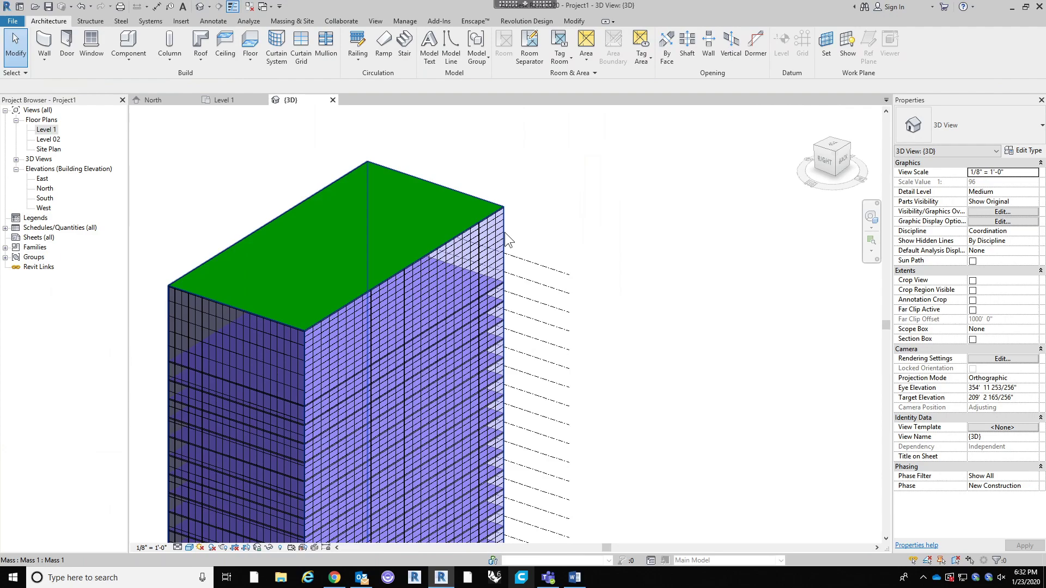
{"action": "left_click", "coordinate": [504, 232]}
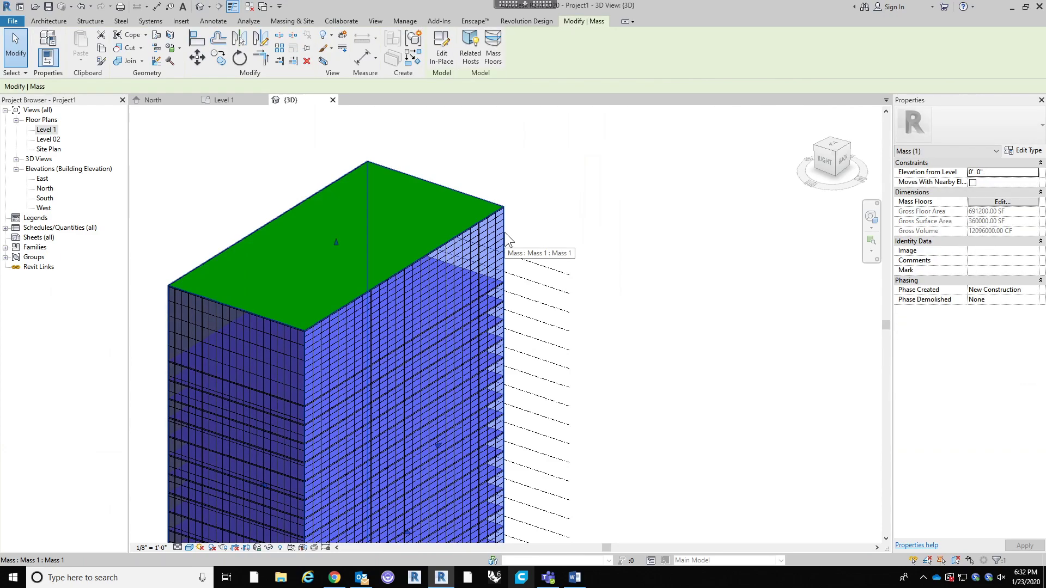
{"action": "left_click", "coordinate": [587, 188]}
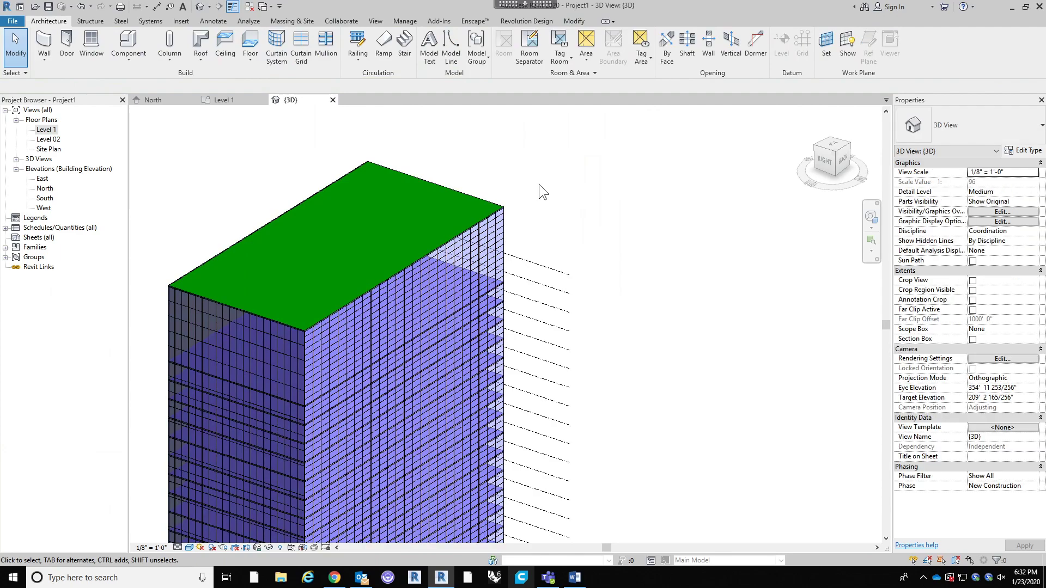
Step: Select everything crossing the tower's upper back corner and filter the selection down to the Mass category only
{"action": "scroll", "coordinate": [538, 184], "scroll_direction": "up", "scroll_amount": 2}
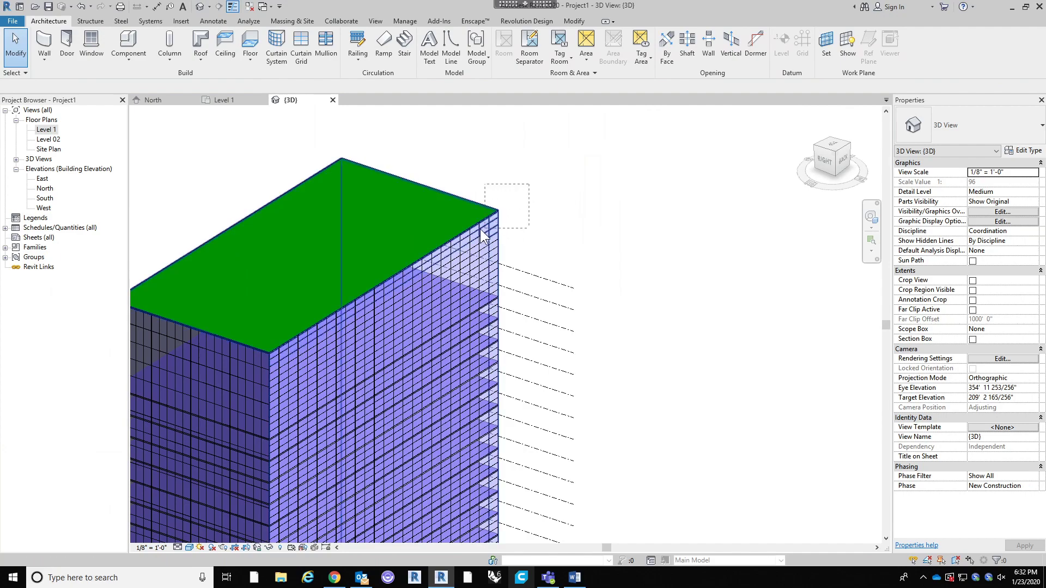
{"action": "left_click_drag", "start_coordinate": [525, 177], "coordinate": [463, 244]}
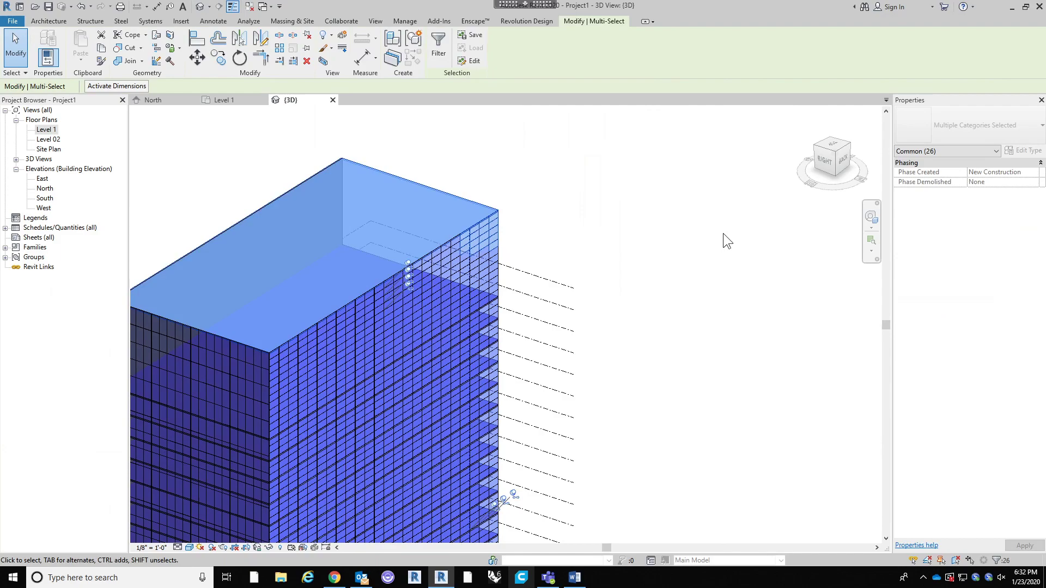
{"action": "left_click", "coordinate": [437, 52]}
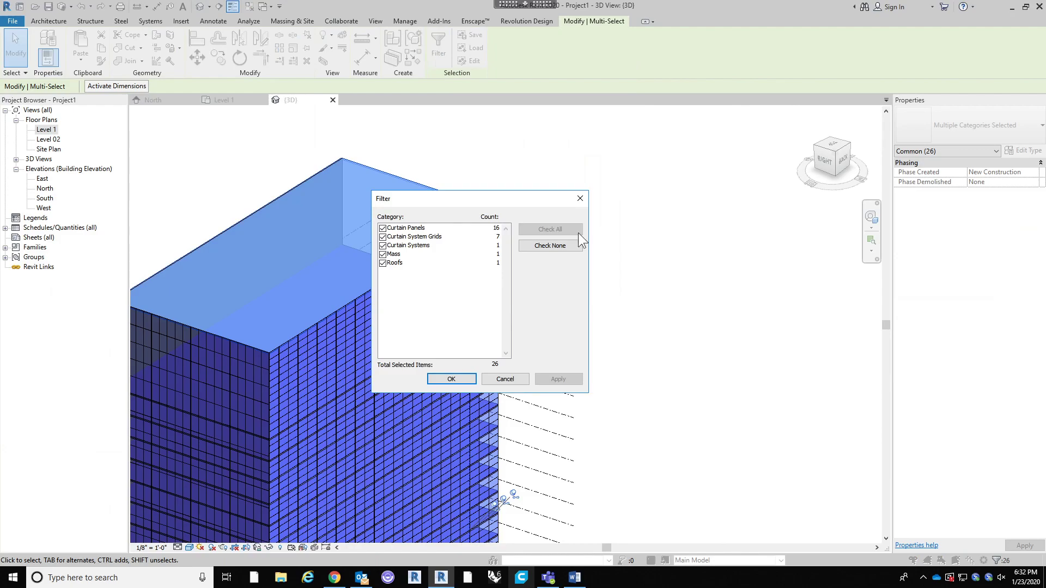
{"action": "left_click_drag", "start_coordinate": [458, 204], "coordinate": [662, 134]}
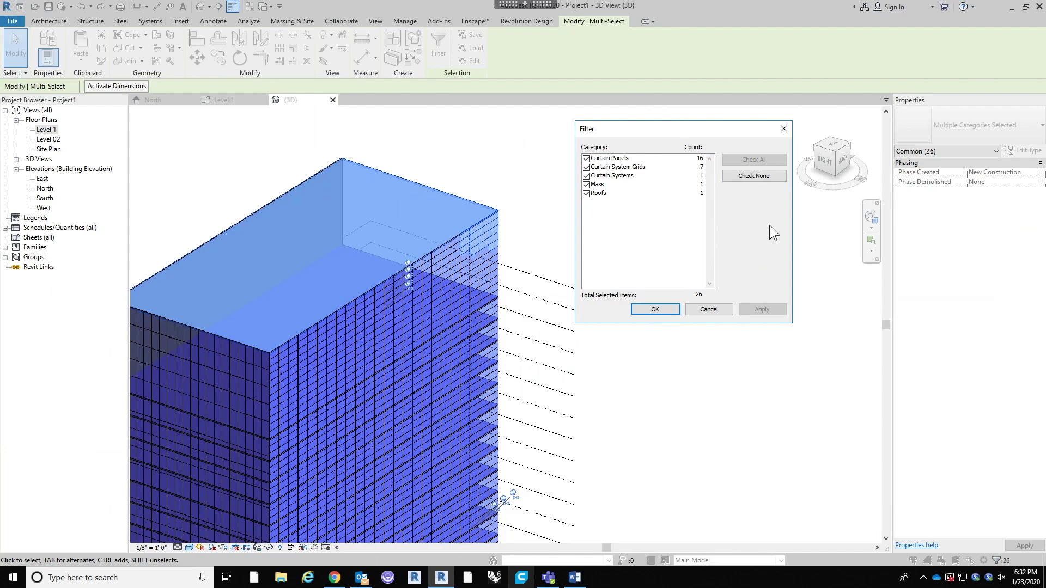
{"action": "left_click", "coordinate": [586, 158]}
{"action": "left_click", "coordinate": [585, 166]}
{"action": "left_click", "coordinate": [586, 175]}
{"action": "left_click", "coordinate": [586, 193]}
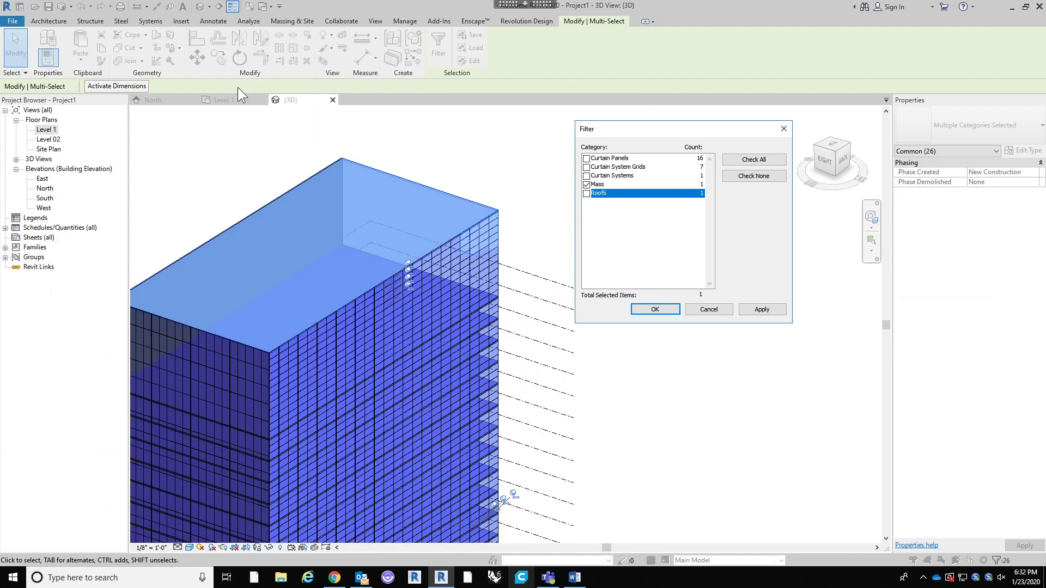
{"action": "left_click", "coordinate": [649, 307]}
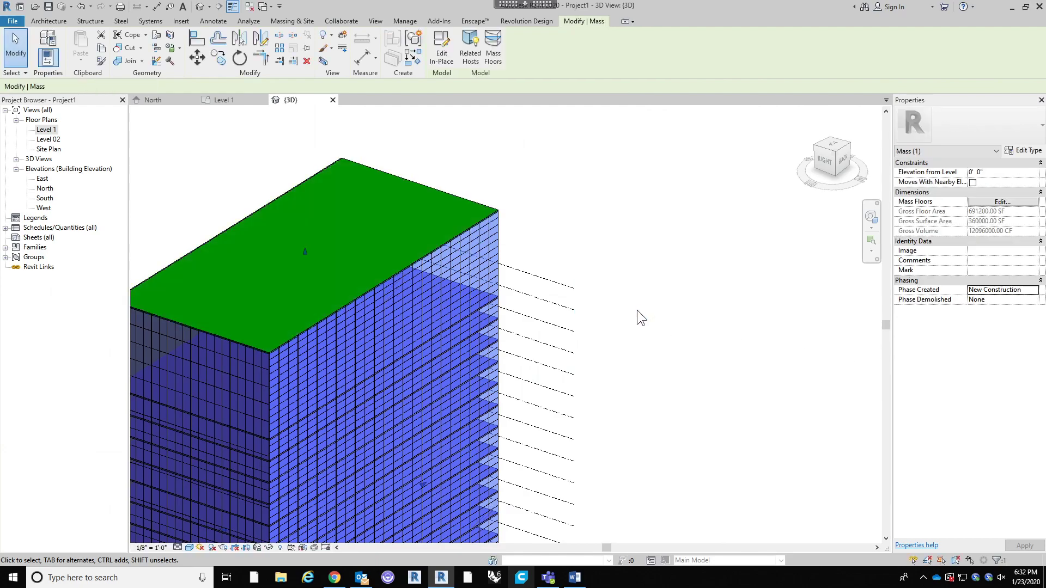
Step: Edit the mass in place and pull its vertical back-right corner edge outward, stretching the adjoining sides to about 256' and 143'
{"action": "left_click", "coordinate": [444, 57]}
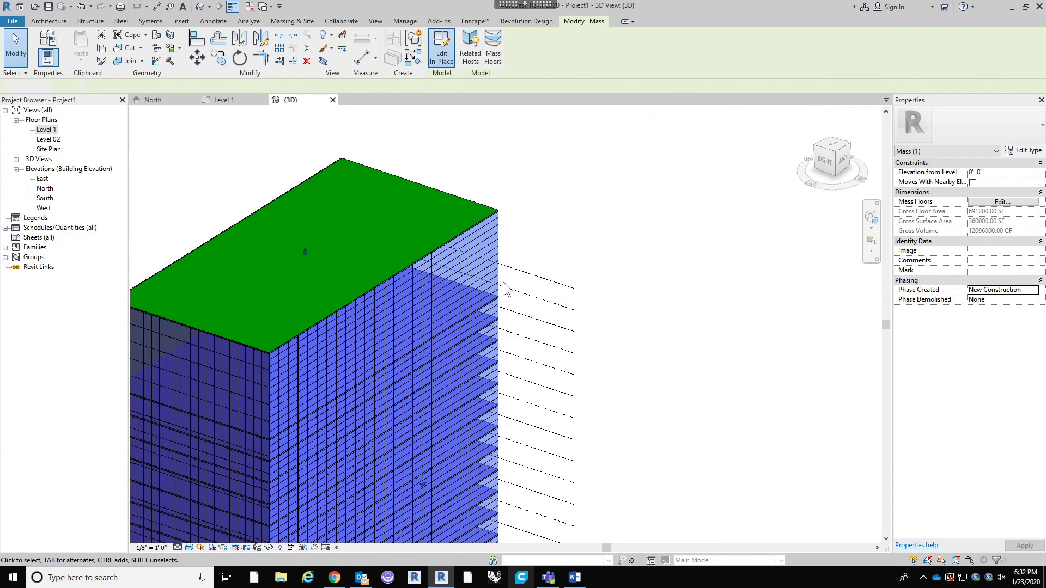
{"action": "scroll", "coordinate": [571, 163], "scroll_direction": "down", "scroll_amount": 4}
{"action": "middle_click_drag", "start_coordinate": [583, 168], "coordinate": [569, 120]}
{"action": "scroll", "coordinate": [573, 152], "scroll_direction": "down", "scroll_amount": 1}
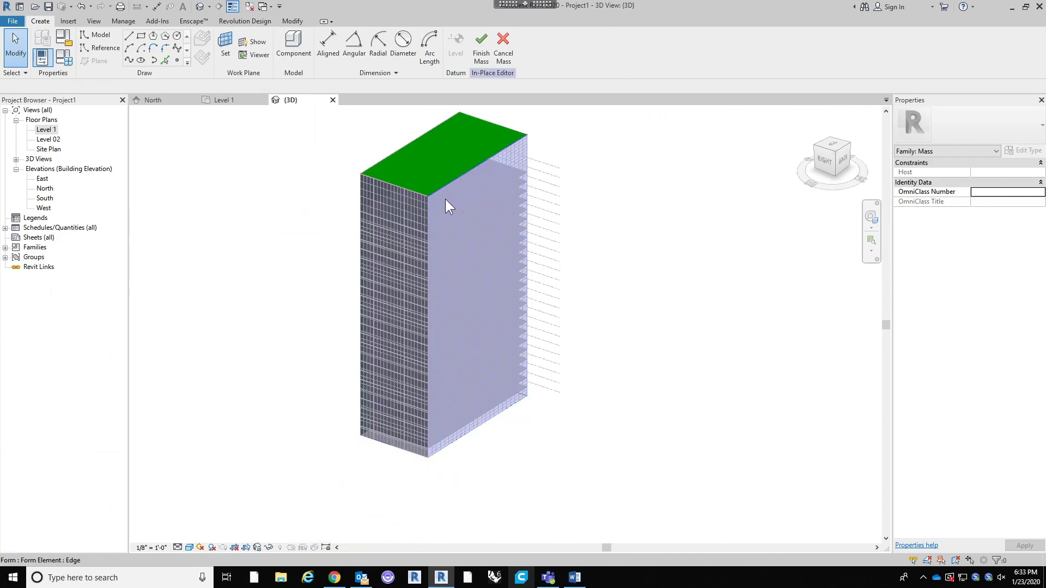
{"action": "left_click", "coordinate": [426, 220]}
{"action": "middle_click_drag", "start_coordinate": [664, 302], "coordinate": [320, 317], "text": "shift"}
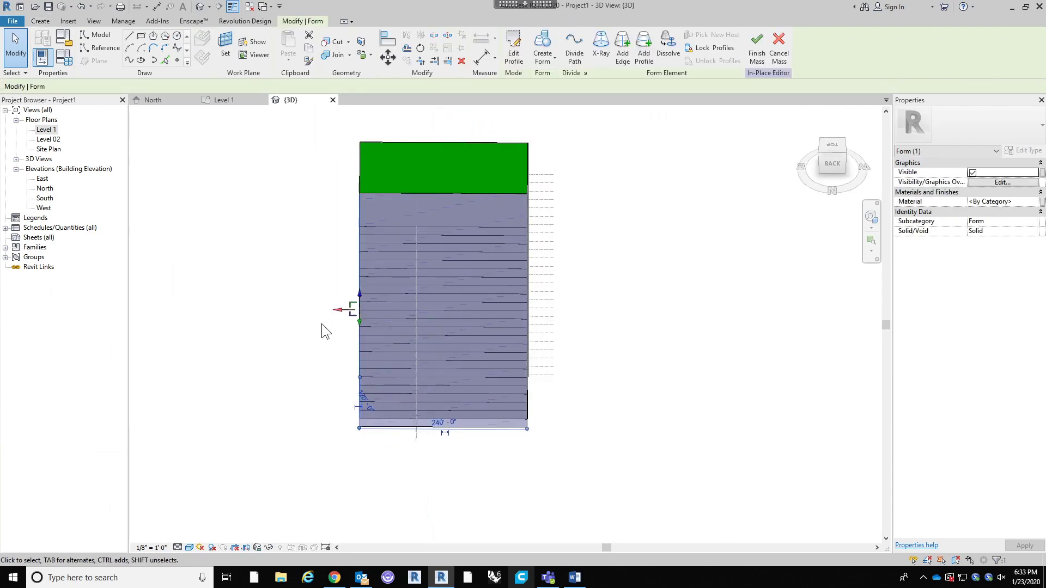
{"action": "scroll", "coordinate": [325, 324], "scroll_direction": "up", "scroll_amount": 3}
{"action": "left_click_drag", "start_coordinate": [363, 280], "coordinate": [340, 294]}
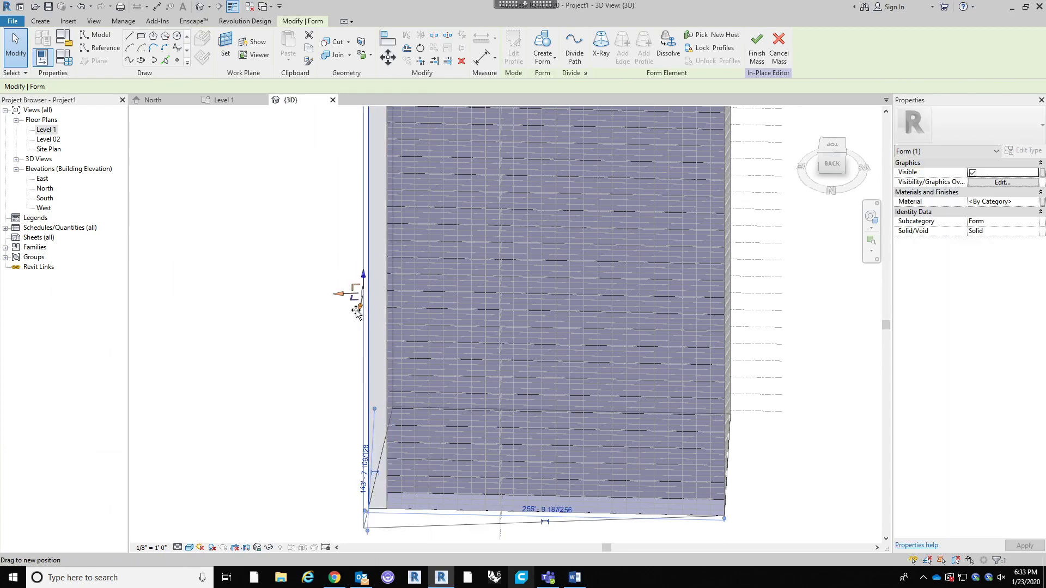
{"action": "middle_click_drag", "start_coordinate": [289, 352], "coordinate": [712, 387], "text": "shift"}
{"action": "left_click", "coordinate": [706, 311]}
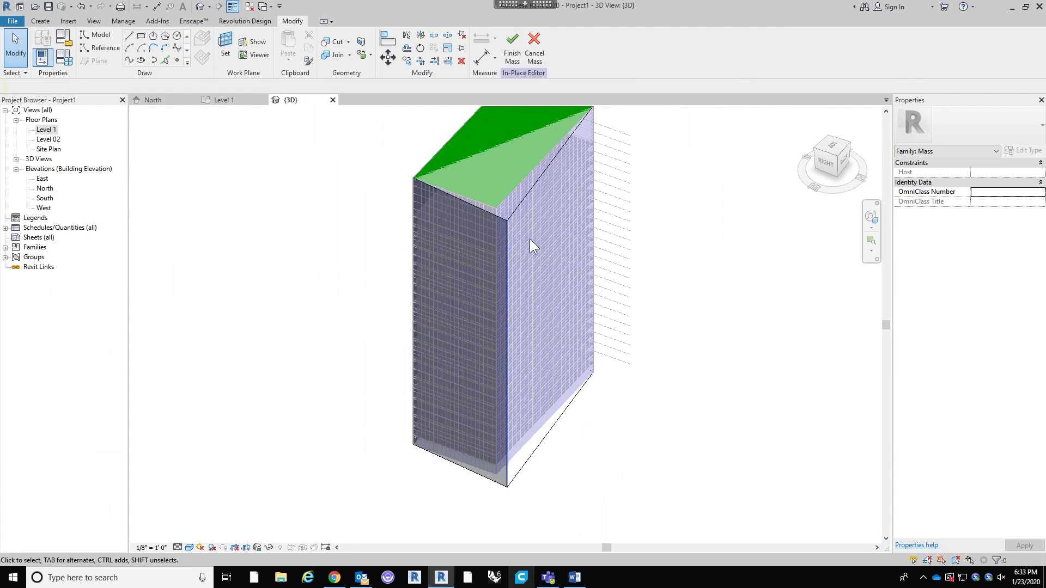
Step: Examine the shape handles on the mass's long back face and clear the selection
{"action": "left_click", "coordinate": [521, 203]}
{"action": "left_click", "coordinate": [521, 203]}
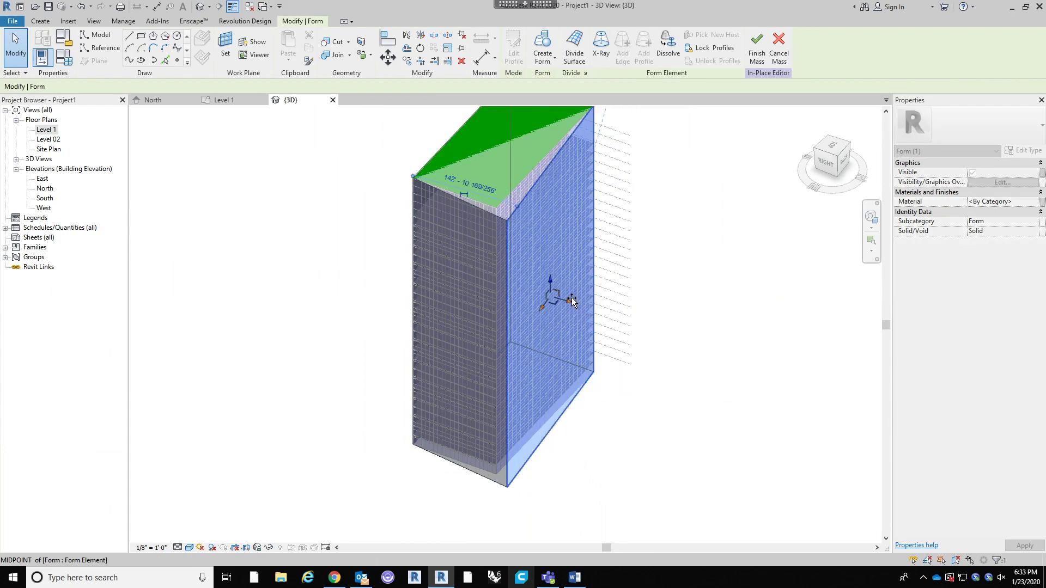
{"action": "left_click", "coordinate": [599, 248]}
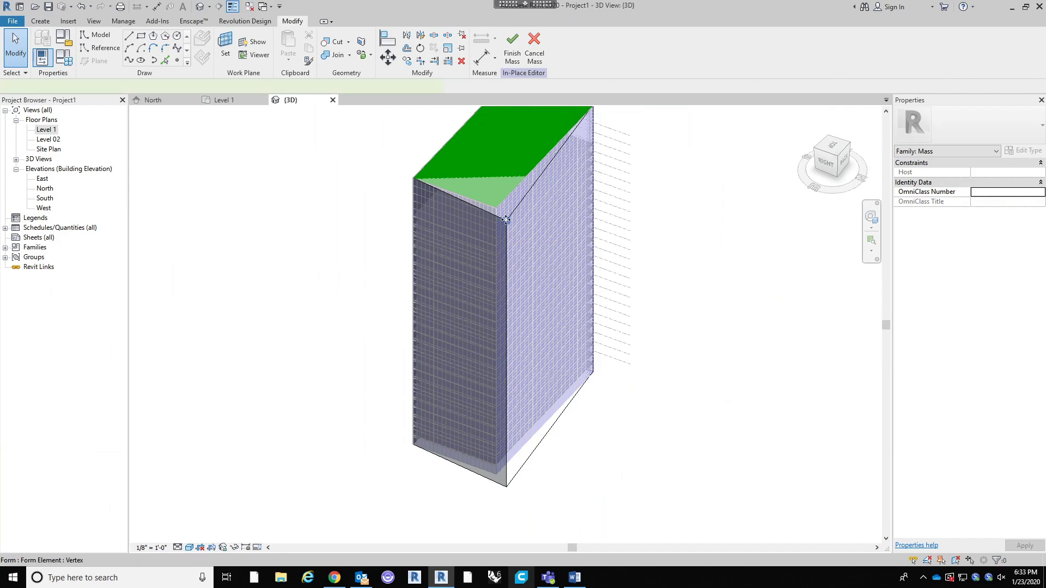
Step: Move the top vertex of the stretched corner inward along the long back face and upward, to about 157' across and 452' high
{"action": "left_click", "coordinate": [506, 220]}
{"action": "left_click_drag", "start_coordinate": [526, 230], "coordinate": [538, 170]}
{"action": "middle_click_drag", "start_coordinate": [723, 343], "coordinate": [574, 329], "text": "shift"}
{"action": "scroll", "coordinate": [574, 329], "scroll_direction": "down", "scroll_amount": 2}
{"action": "middle_click_drag", "start_coordinate": [597, 411], "coordinate": [688, 362], "text": "shift"}
{"action": "mouse_move", "coordinate": [719, 419]}
{"action": "middle_mouse_down", "text": "shift"}
{"action": "mouse_move", "coordinate": [737, 448]}
{"action": "mouse_move", "coordinate": [706, 423]}
{"action": "middle_mouse_up", "text": "shift"}
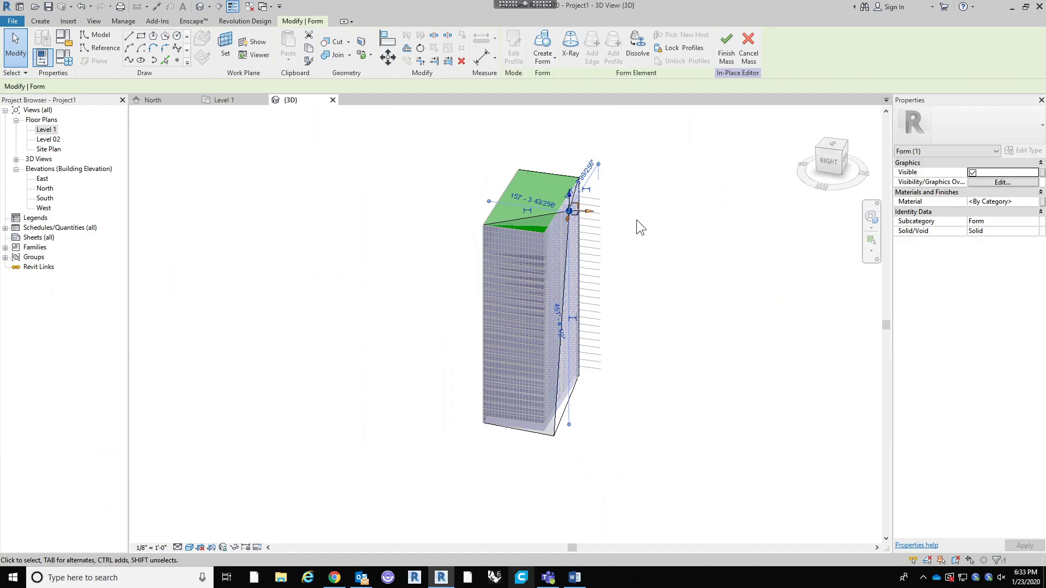
{"action": "left_click", "coordinate": [637, 238]}
Step: Review the reshaped form from several sides and finish the in-place mass edit
{"action": "middle_click_drag", "start_coordinate": [639, 252], "coordinate": [607, 382], "text": "shift"}
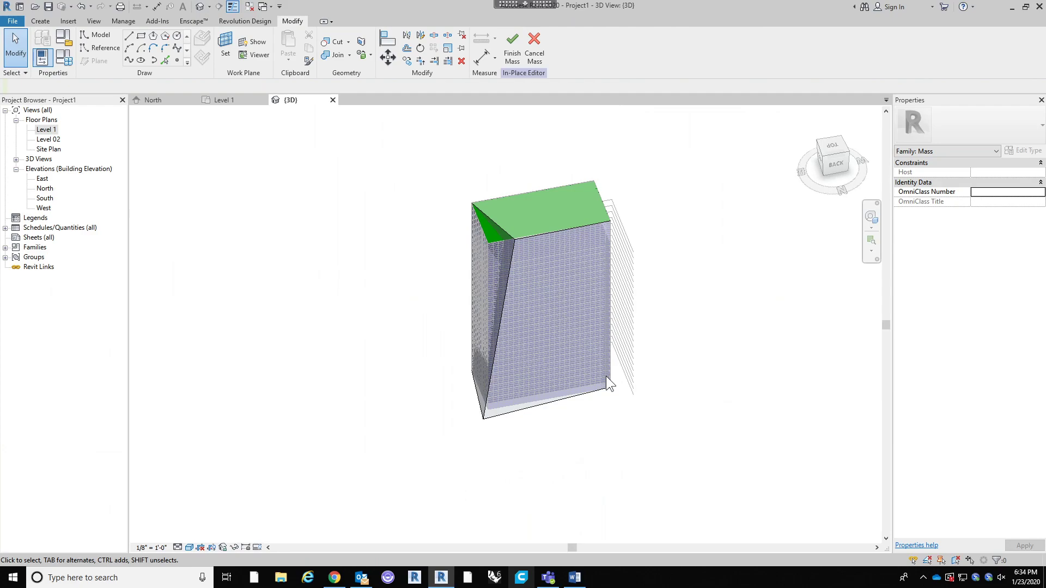
{"action": "scroll", "coordinate": [428, 275], "scroll_direction": "up", "scroll_amount": 5}
{"action": "middle_click_drag", "start_coordinate": [519, 358], "coordinate": [730, 420], "text": "shift"}
{"action": "scroll", "coordinate": [730, 420], "scroll_direction": "down", "scroll_amount": 2}
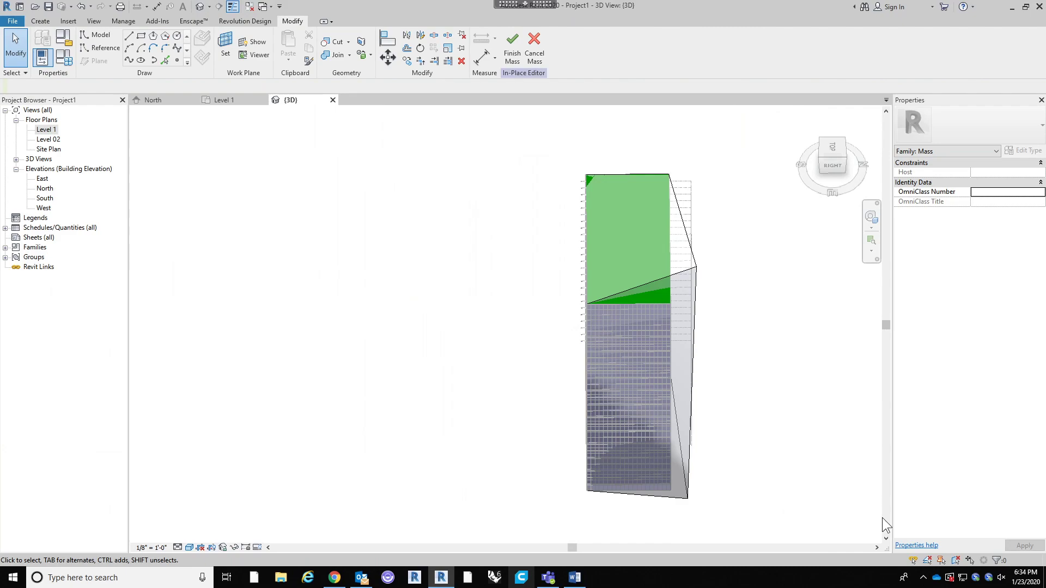
{"action": "middle_click_drag", "start_coordinate": [780, 403], "coordinate": [797, 293], "text": "shift"}
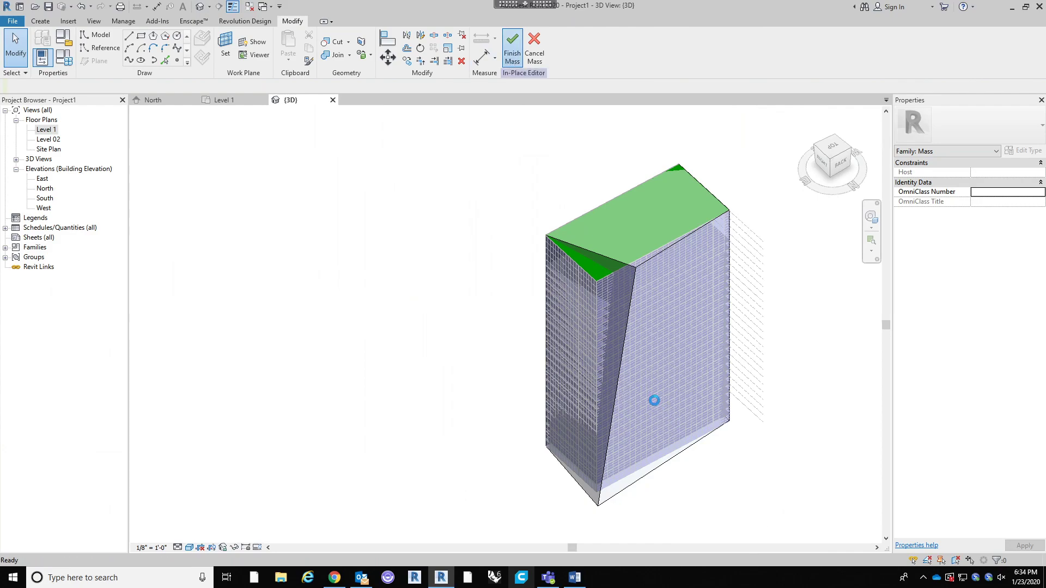
{"action": "middle_click_drag", "start_coordinate": [695, 460], "coordinate": [759, 442], "text": "shift"}
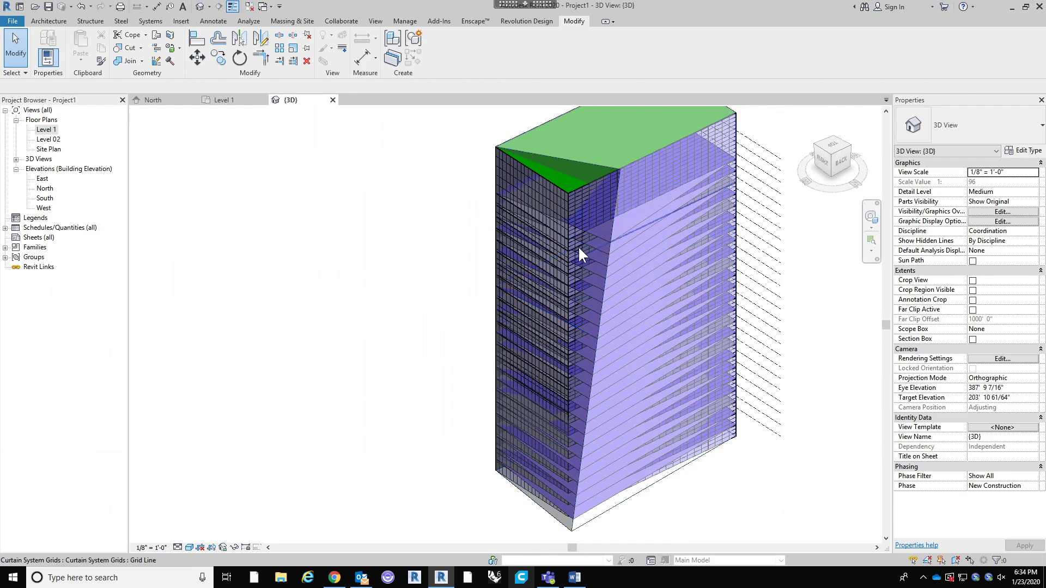
Step: Update the topmost Generic - 12" floor to the reshaped mass face
{"action": "middle_click_drag", "start_coordinate": [550, 357], "coordinate": [609, 210], "text": "shift"}
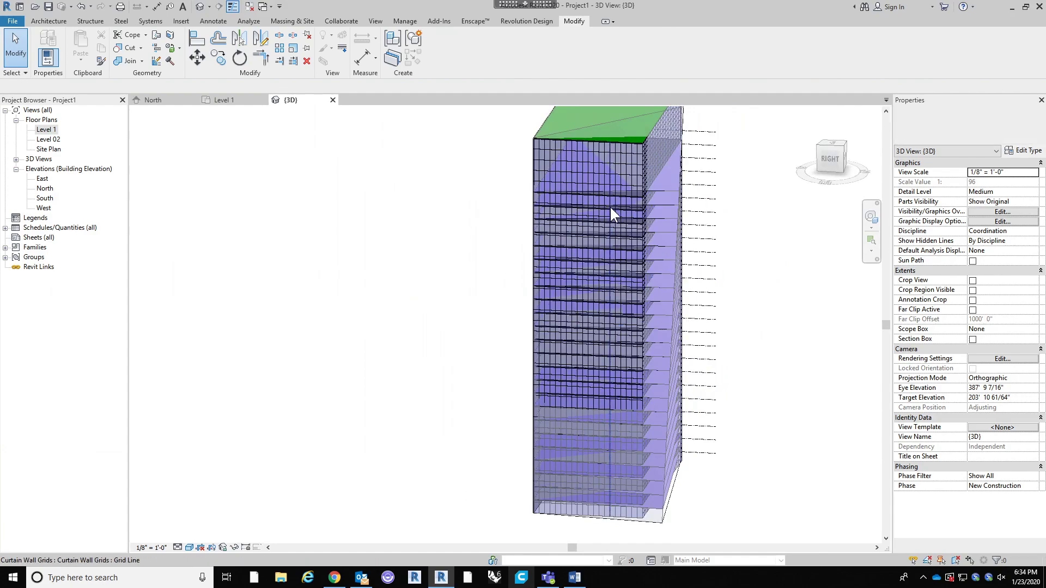
{"action": "scroll", "coordinate": [632, 194], "scroll_direction": "up", "scroll_amount": 5}
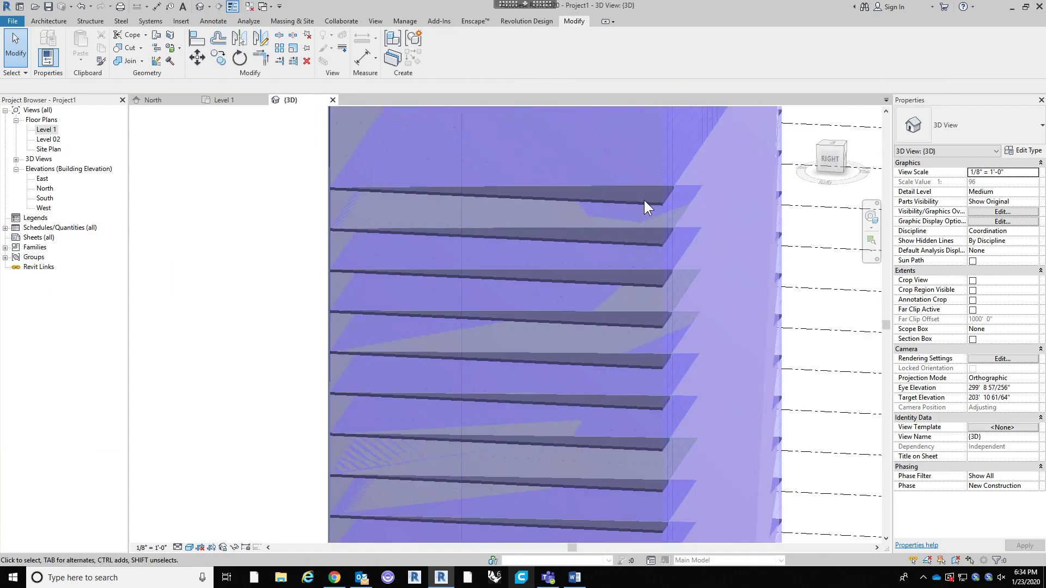
{"action": "left_click", "coordinate": [655, 207]}
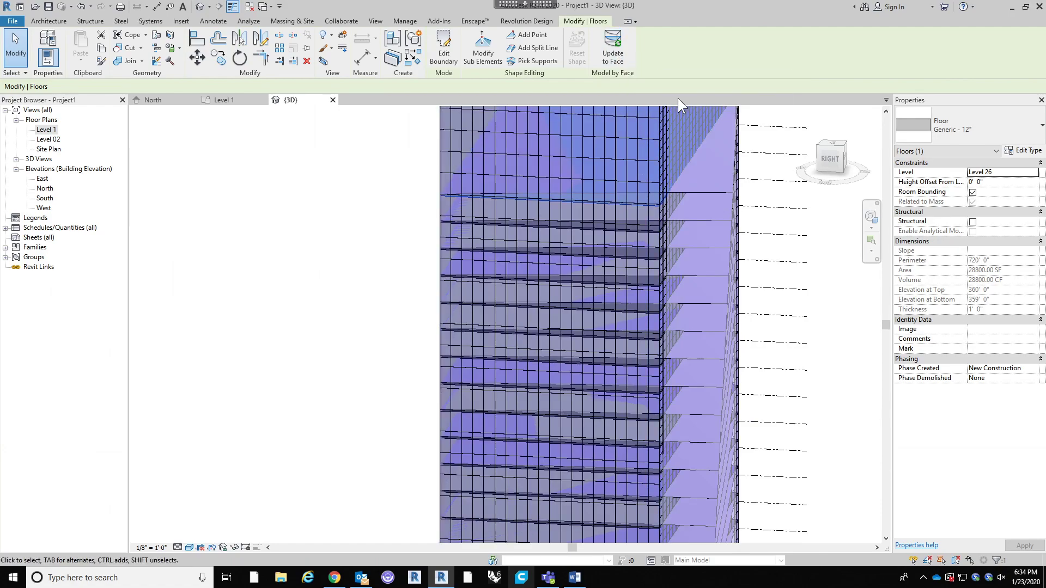
{"action": "left_click", "coordinate": [611, 54]}
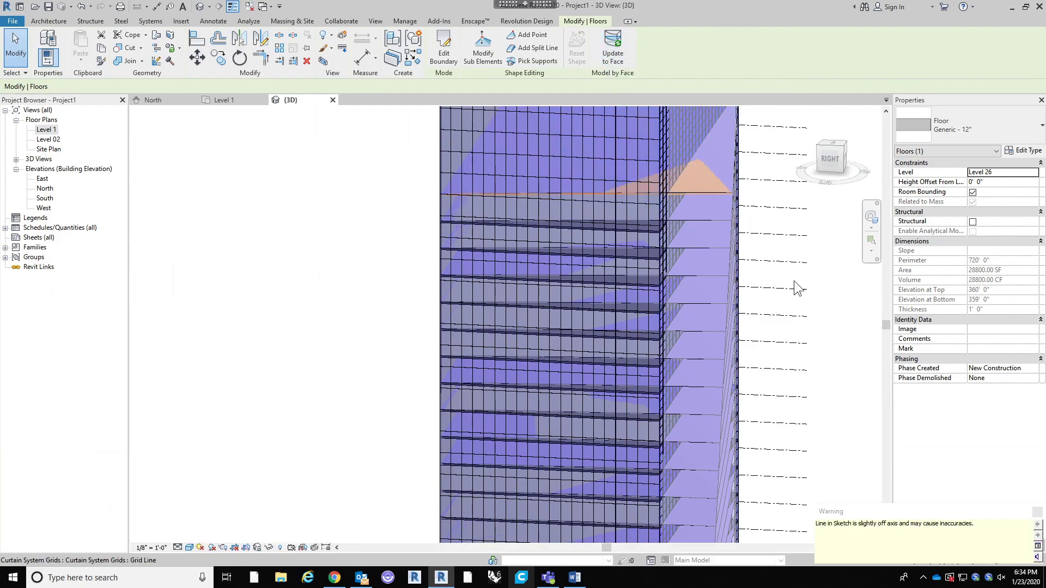
{"action": "left_click", "coordinate": [816, 226]}
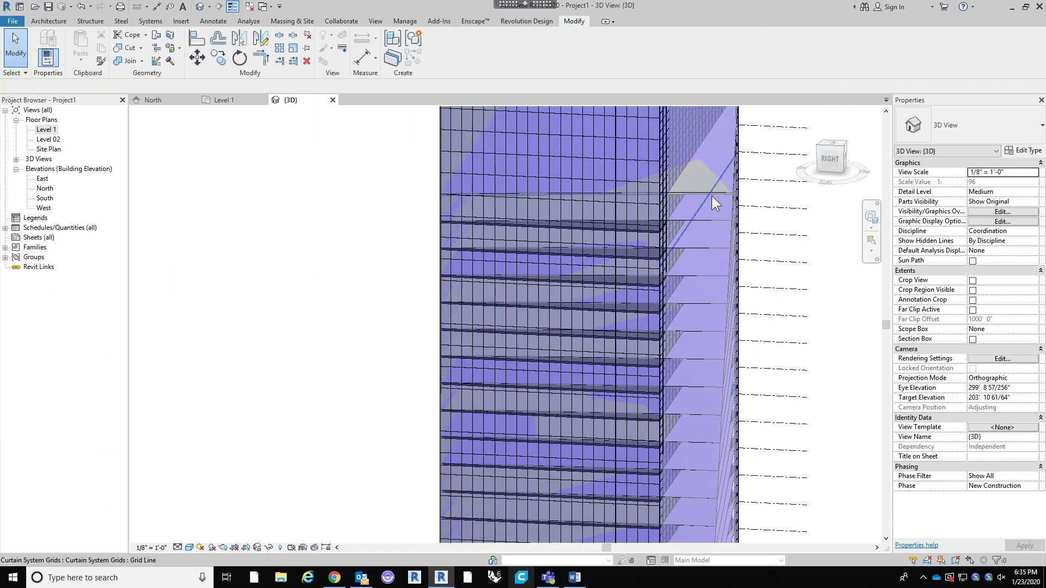
Step: Select all instances of the Generic - 12" floor visible in the view and update them to the reshaped mass faces
{"action": "left_click", "coordinate": [643, 230]}
{"action": "right_click", "coordinate": [643, 230]}
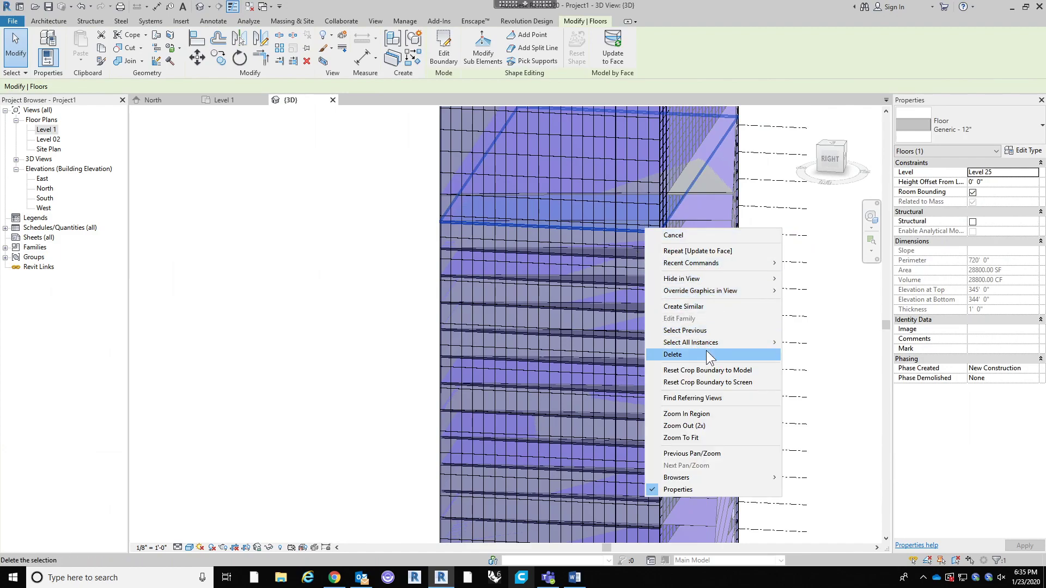
{"action": "mouse_move", "coordinate": [711, 343]}
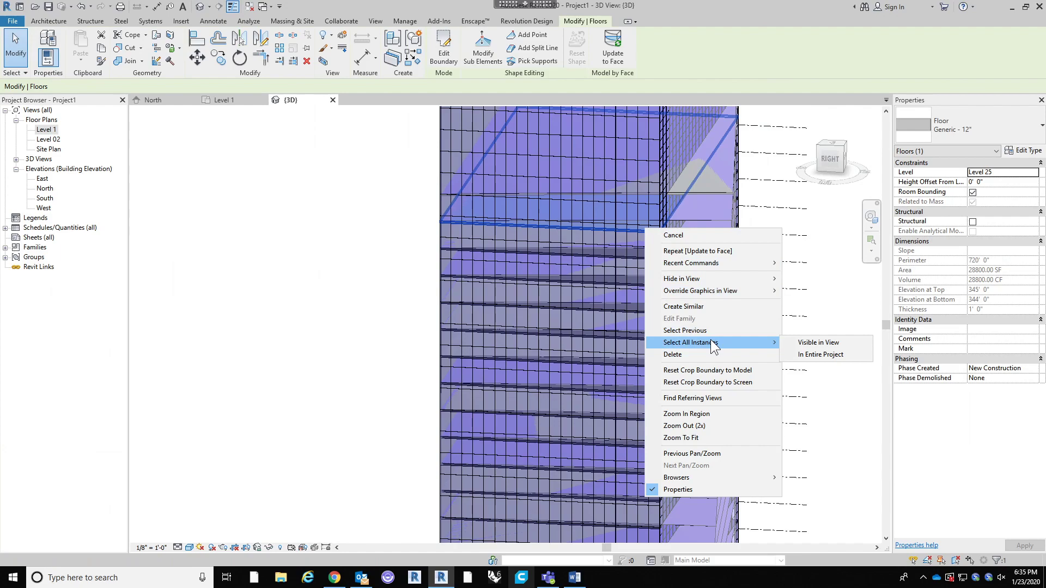
{"action": "left_click", "coordinate": [809, 342]}
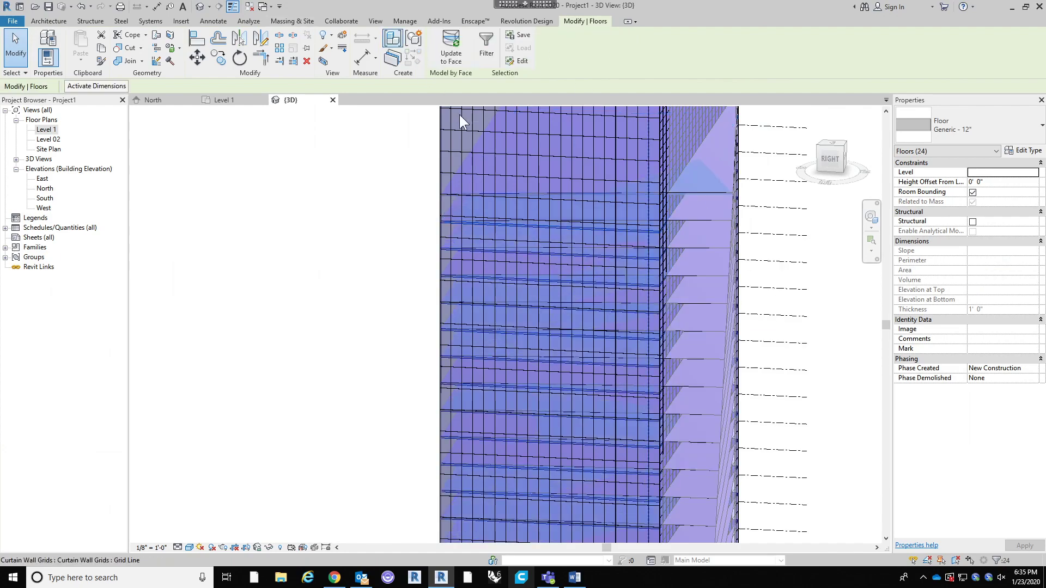
{"action": "left_click", "coordinate": [451, 54]}
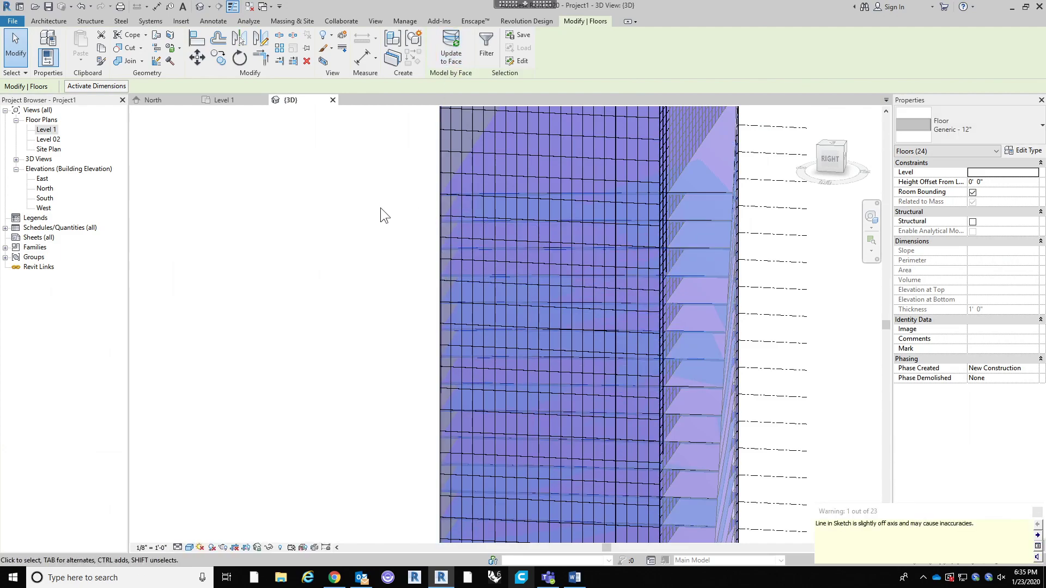
{"action": "left_click", "coordinate": [381, 207]}
Step: Update the green Generic - 12" roof to the reshaped top face of the mass
{"action": "scroll", "coordinate": [587, 148], "scroll_direction": "down", "scroll_amount": 3}
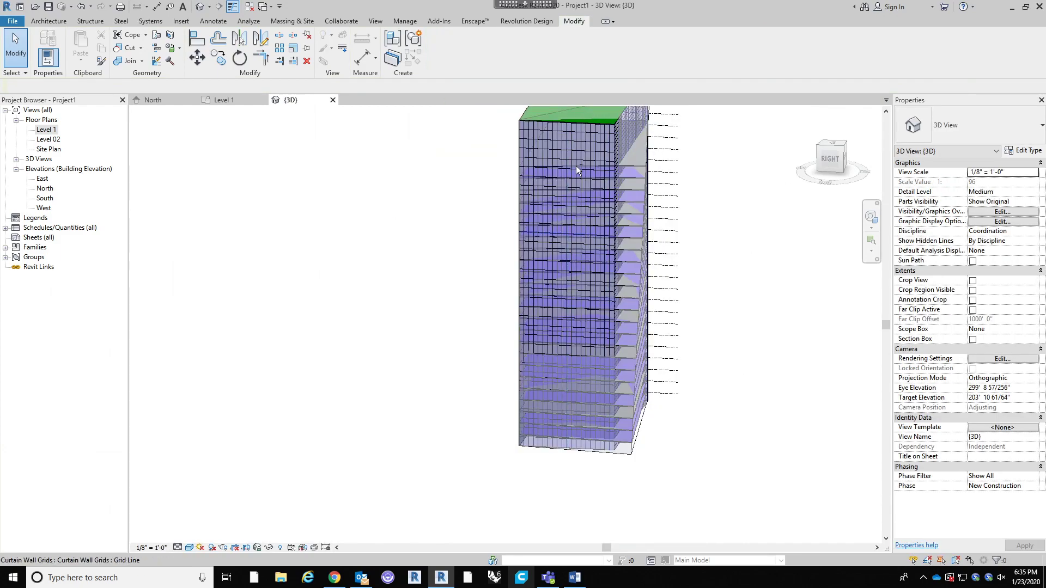
{"action": "middle_click_drag", "start_coordinate": [731, 270], "coordinate": [570, 155], "text": "shift"}
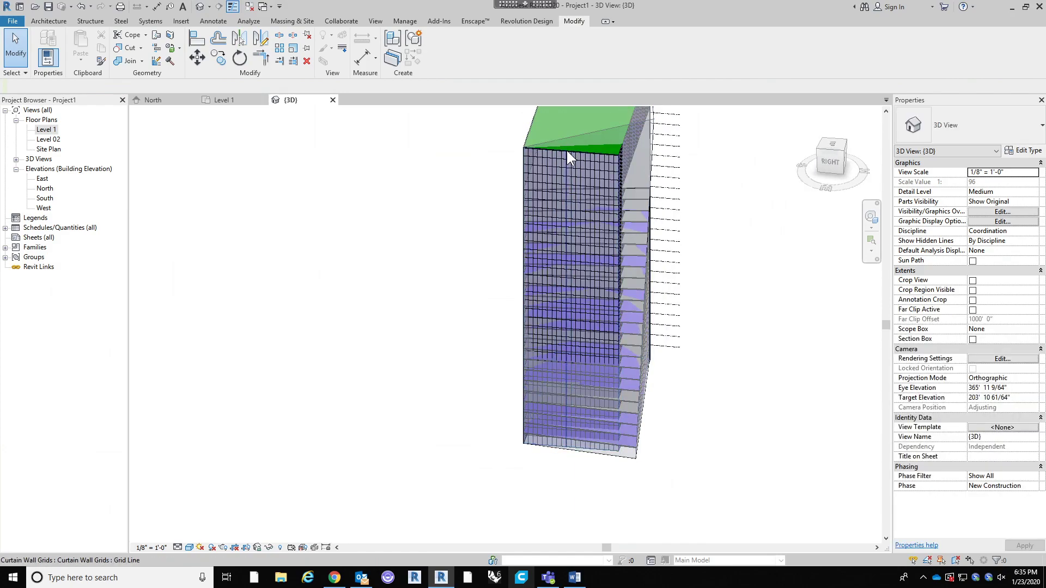
{"action": "left_click", "coordinate": [566, 149]}
{"action": "scroll", "coordinate": [542, 131], "scroll_direction": "up", "scroll_amount": 3}
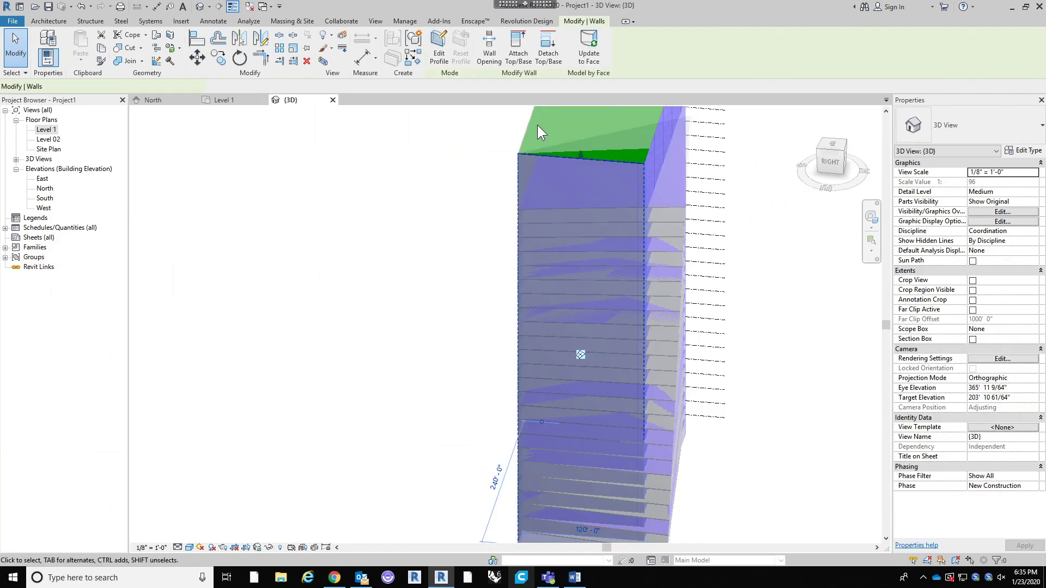
{"action": "key", "text": "Escape"}
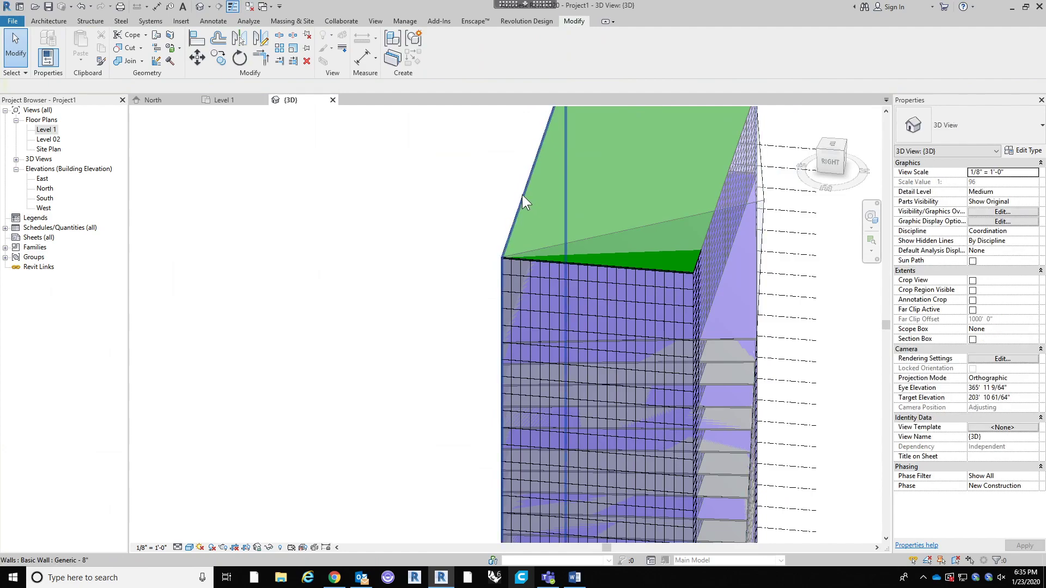
{"action": "left_click", "coordinate": [554, 228]}
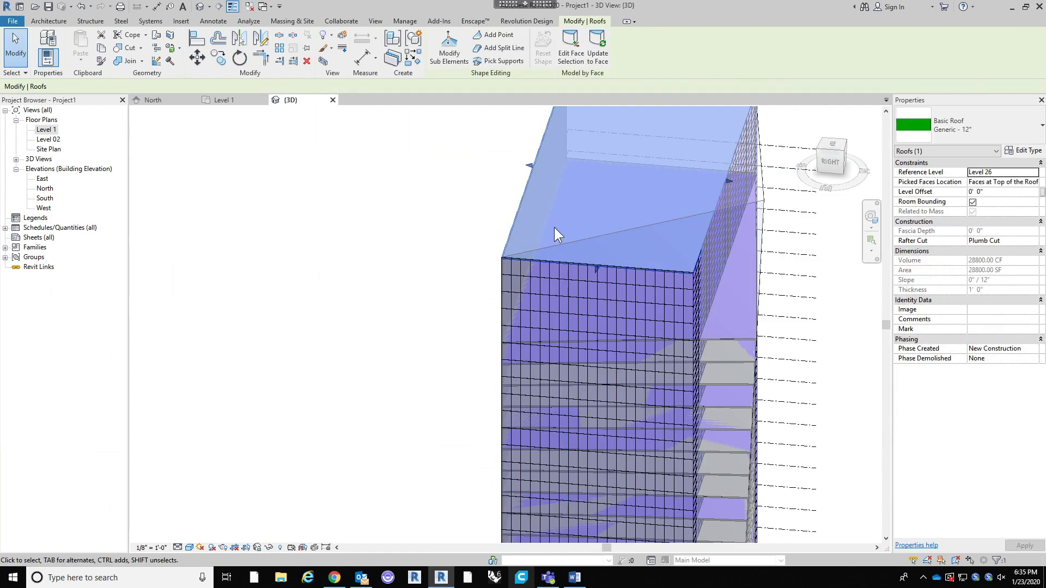
{"action": "left_click", "coordinate": [599, 55]}
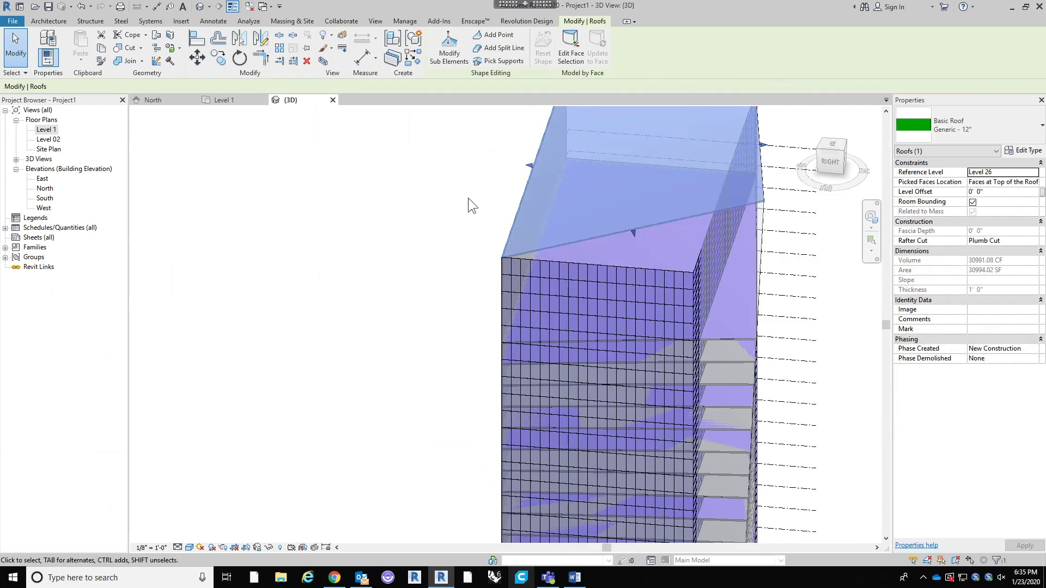
Step: Update the 5' x 10' curtain system on the long back side to the reshaped mass face
{"action": "left_click", "coordinate": [406, 322]}
{"action": "middle_click_drag", "start_coordinate": [423, 350], "coordinate": [523, 215], "text": "shift"}
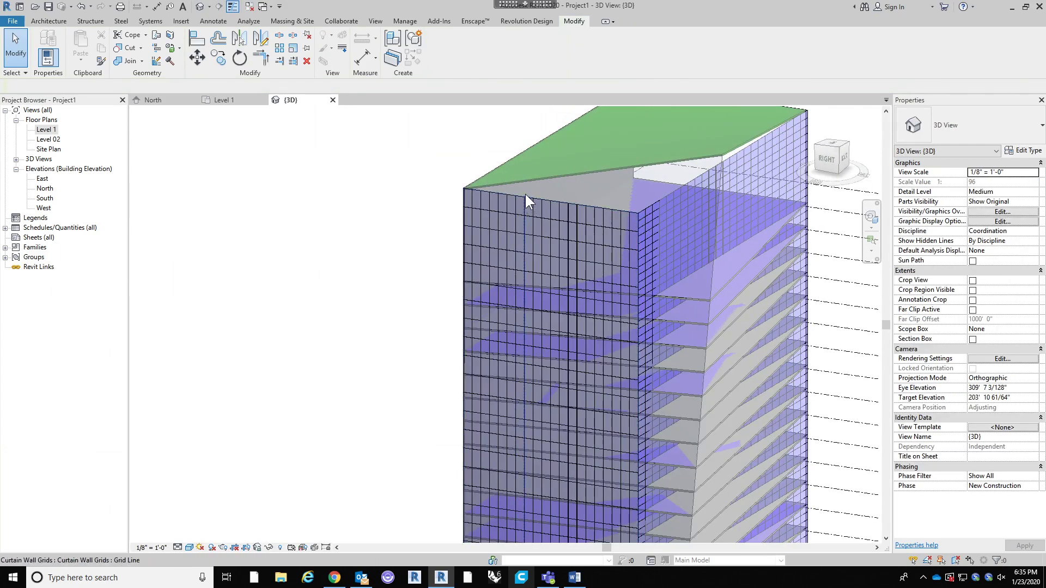
{"action": "left_click", "coordinate": [742, 148]}
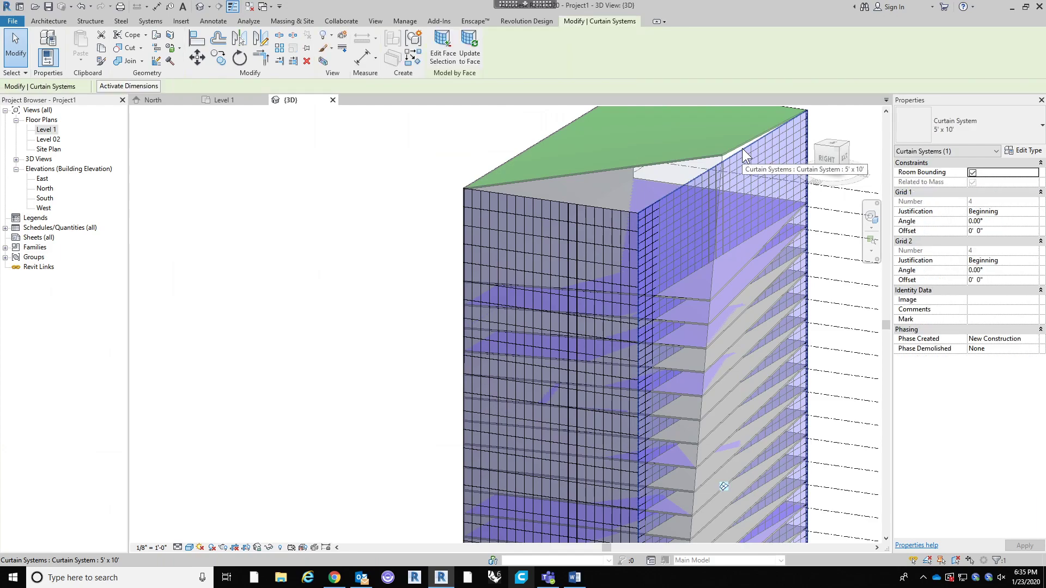
{"action": "left_click", "coordinate": [473, 53]}
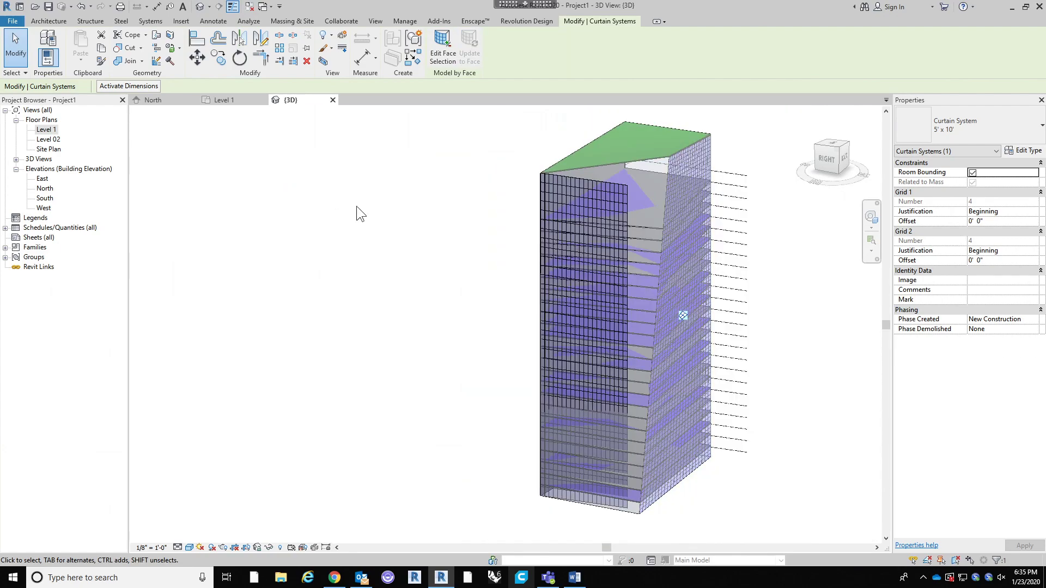
{"action": "left_click", "coordinate": [427, 299]}
Step: Try updating the Exterior Glazing curtain wall on the narrow side to the mass face, and delete the wall that cannot follow it
{"action": "middle_click_drag", "start_coordinate": [746, 366], "coordinate": [648, 288], "text": "shift"}
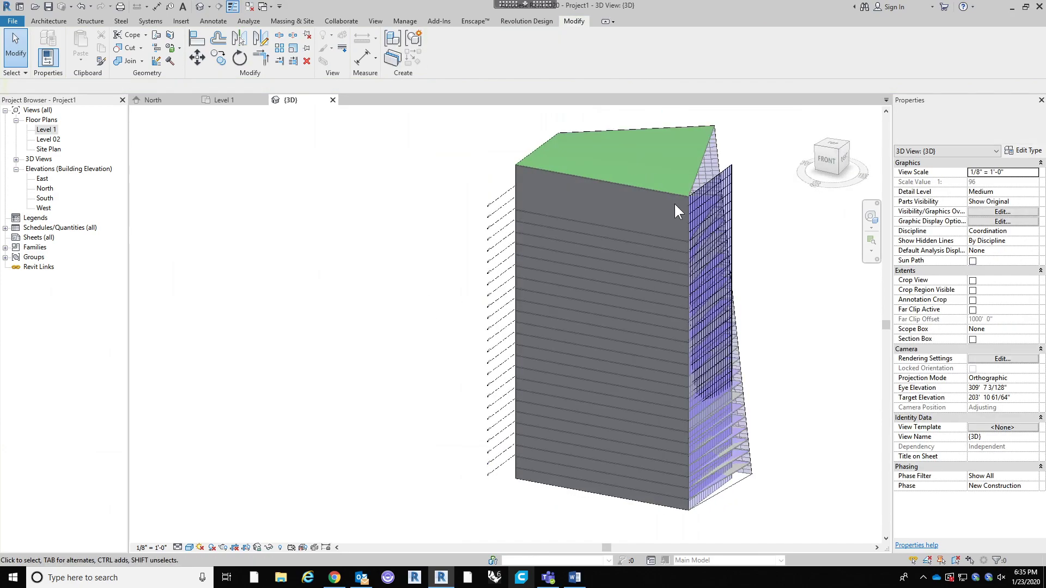
{"action": "left_click", "coordinate": [735, 172]}
{"action": "middle_click_drag", "start_coordinate": [743, 234], "coordinate": [627, 220], "text": "shift"}
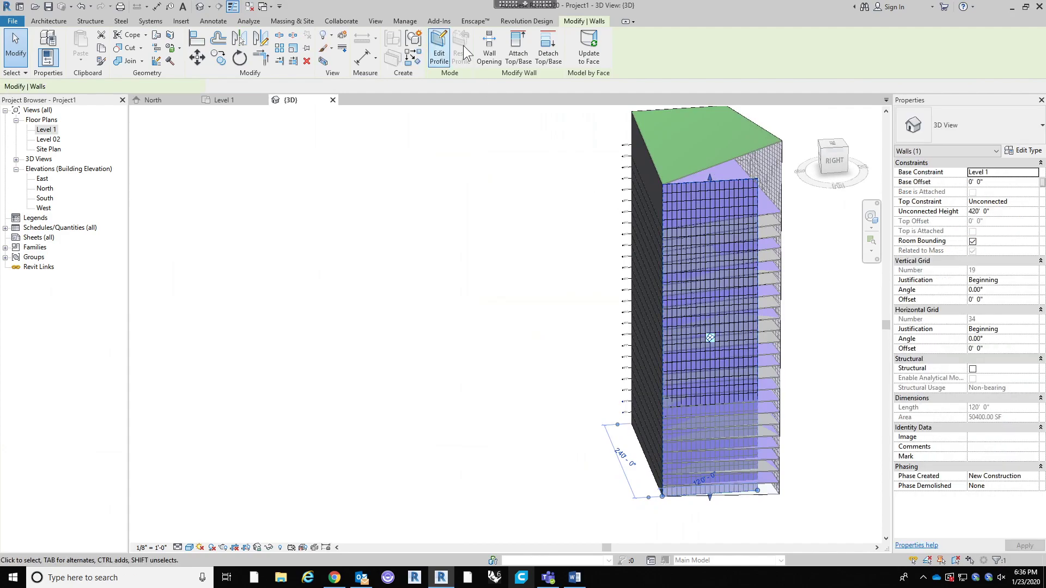
{"action": "left_click", "coordinate": [595, 49]}
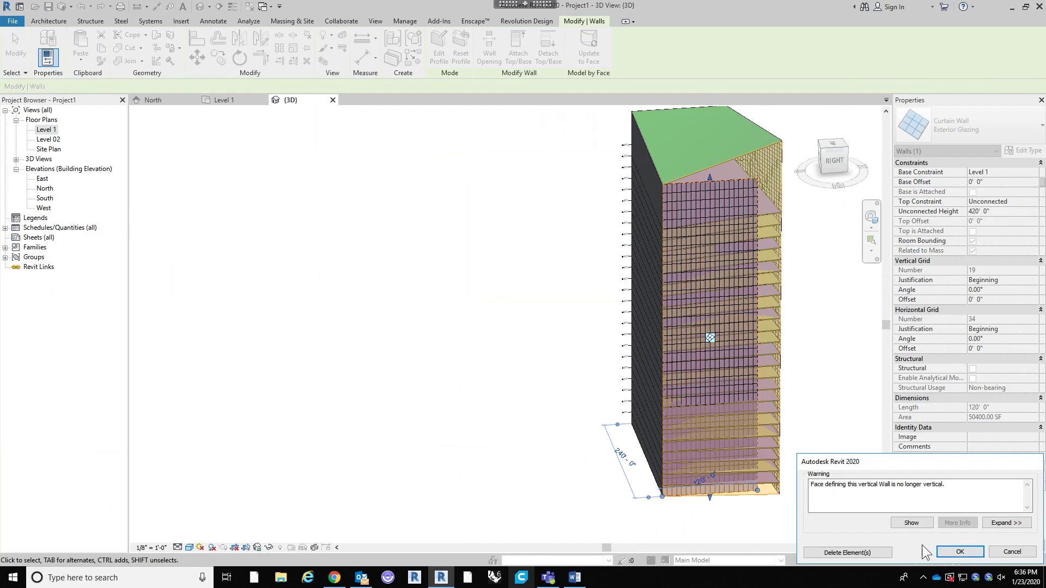
{"action": "left_click", "coordinate": [870, 553]}
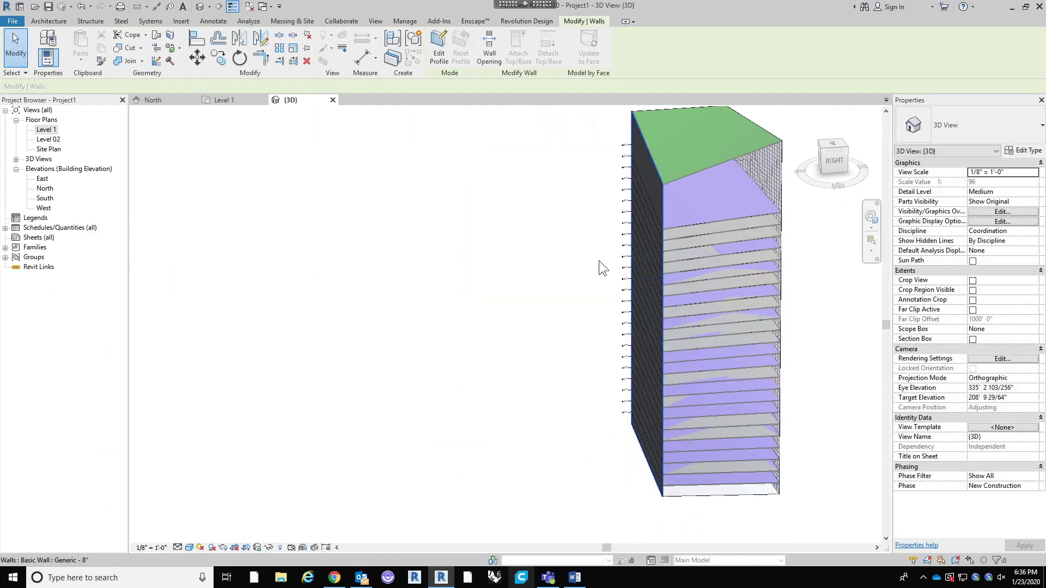
Step: Create a 5' x 10' curtain system by face on the open narrow side of the mass
{"action": "middle_click_drag", "start_coordinate": [767, 434], "coordinate": [629, 385], "text": "shift"}
{"action": "scroll", "coordinate": [784, 414], "scroll_direction": "up", "scroll_amount": 1}
{"action": "scroll", "coordinate": [626, 384], "scroll_direction": "down", "scroll_amount": 1}
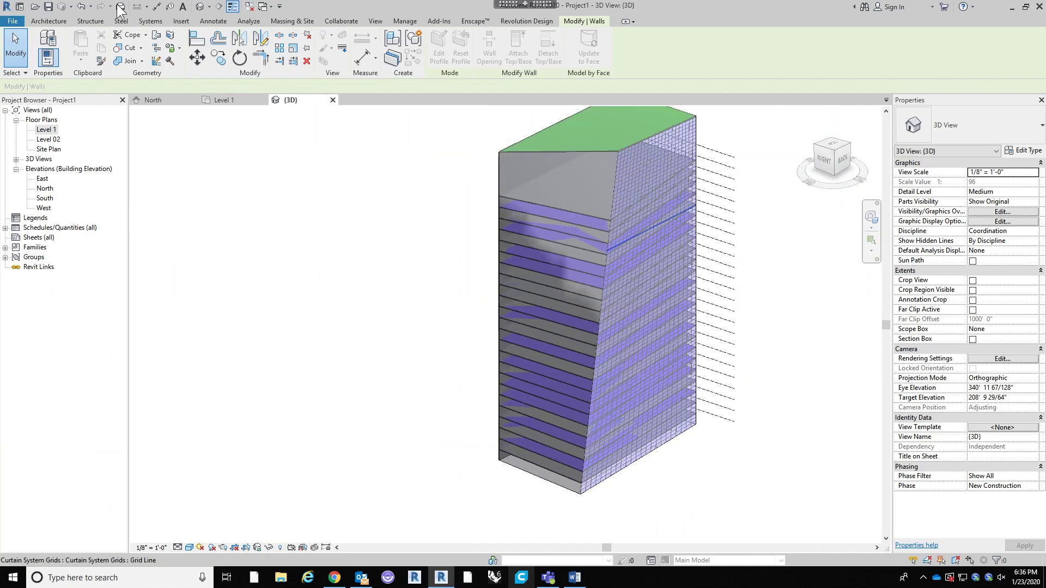
{"action": "left_click", "coordinate": [49, 21]}
{"action": "left_click", "coordinate": [274, 54]}
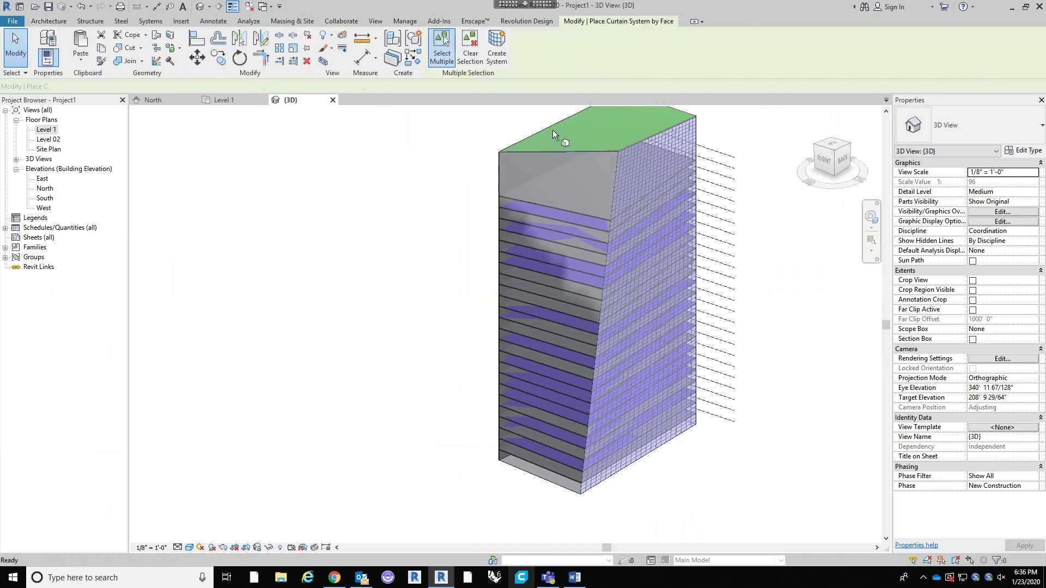
{"action": "left_click", "coordinate": [501, 171]}
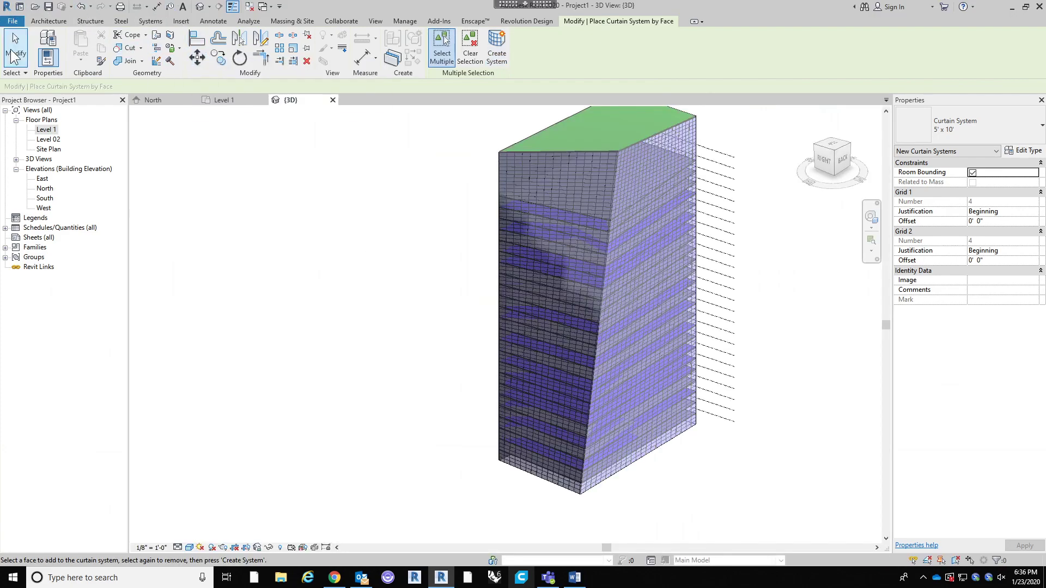
{"action": "left_click", "coordinate": [15, 55]}
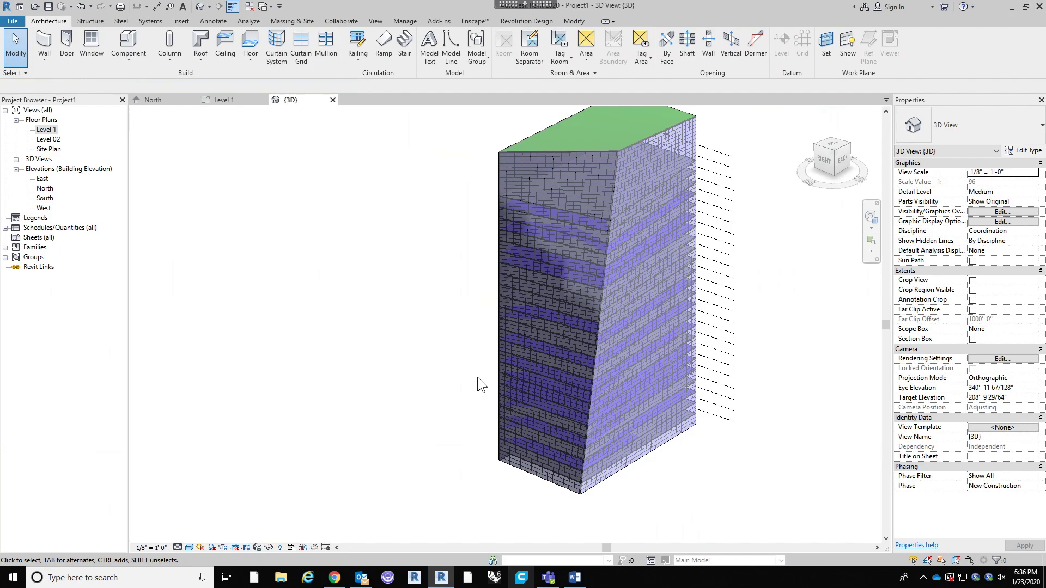
Step: Select only the mass at the building's upper corner by filtering the selection to Mass, and open it for in-place editing
{"action": "middle_click_drag", "start_coordinate": [747, 475], "coordinate": [717, 457]}
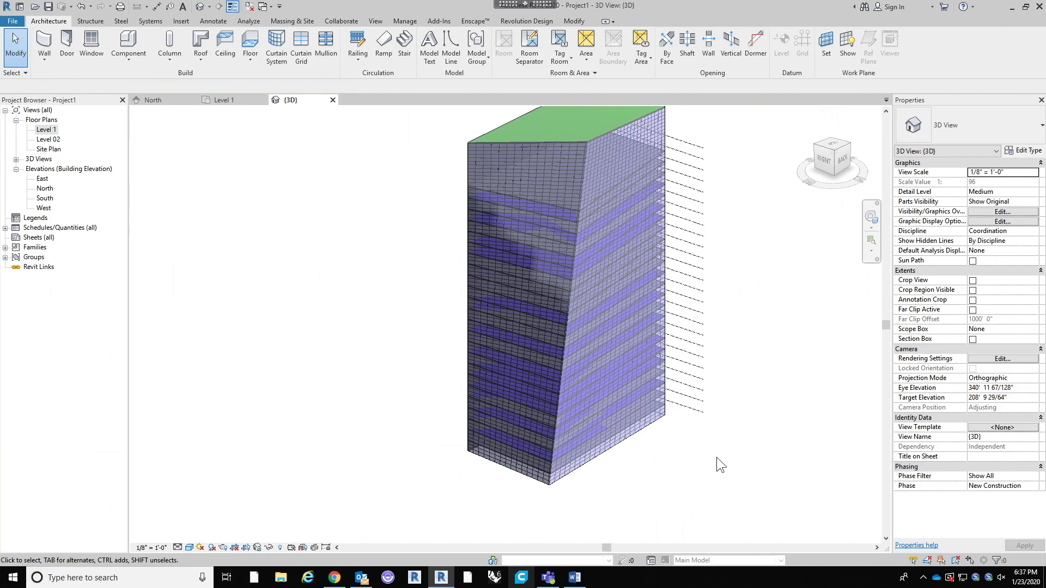
{"action": "middle_click_drag", "start_coordinate": [750, 274], "coordinate": [668, 285]}
{"action": "scroll", "coordinate": [659, 277], "scroll_direction": "down", "scroll_amount": 1}
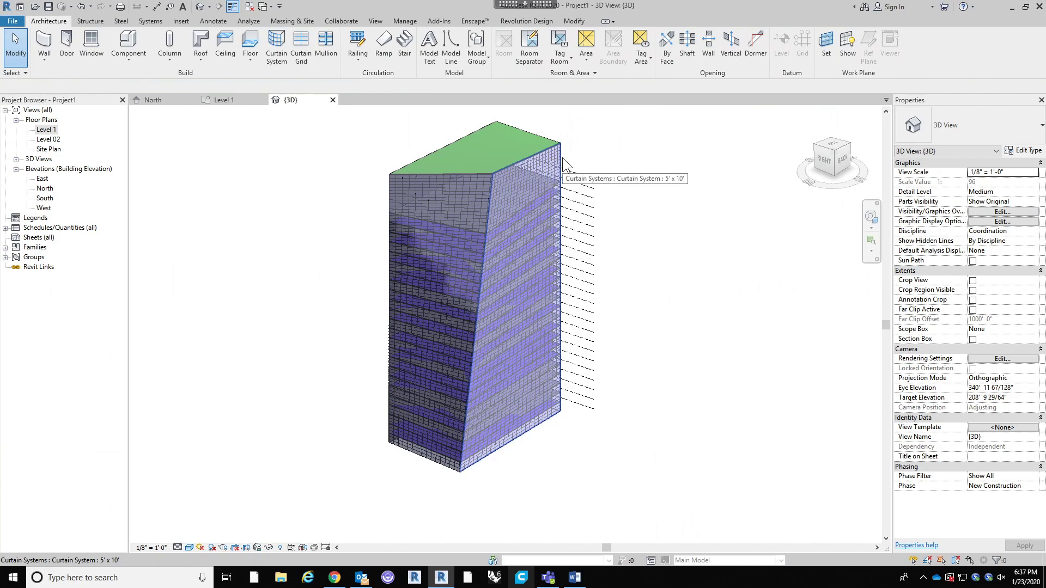
{"action": "left_click_drag", "start_coordinate": [589, 135], "coordinate": [554, 154]}
{"action": "left_click", "coordinate": [438, 46]}
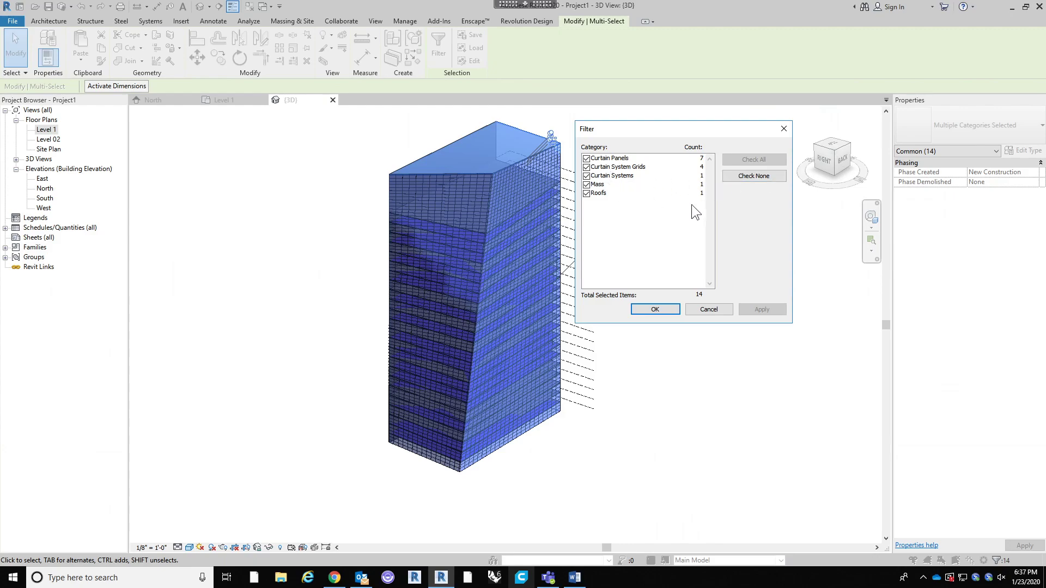
{"action": "left_click", "coordinate": [724, 177]}
{"action": "left_click", "coordinate": [587, 185]}
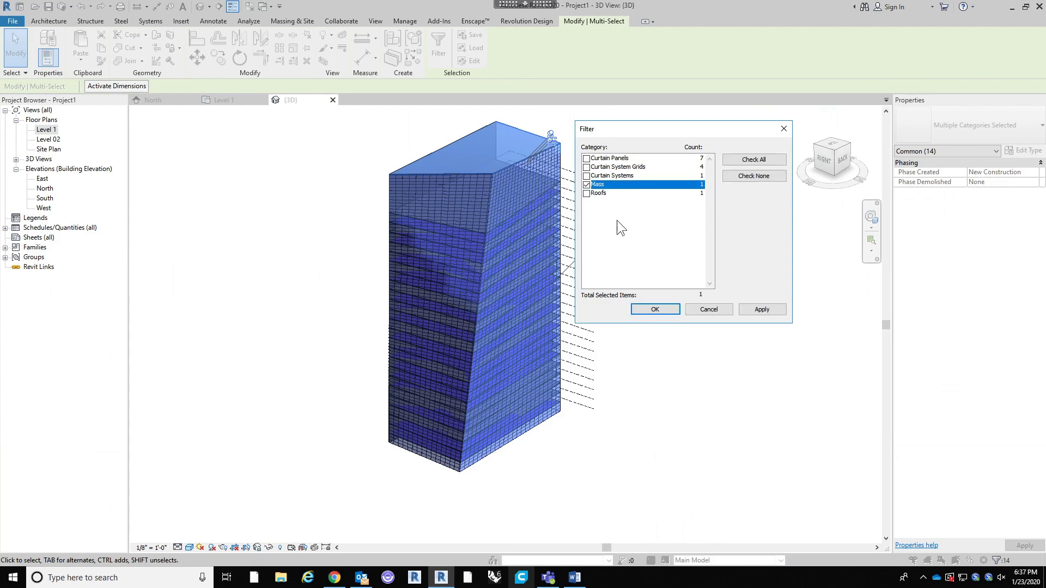
{"action": "left_click", "coordinate": [645, 308]}
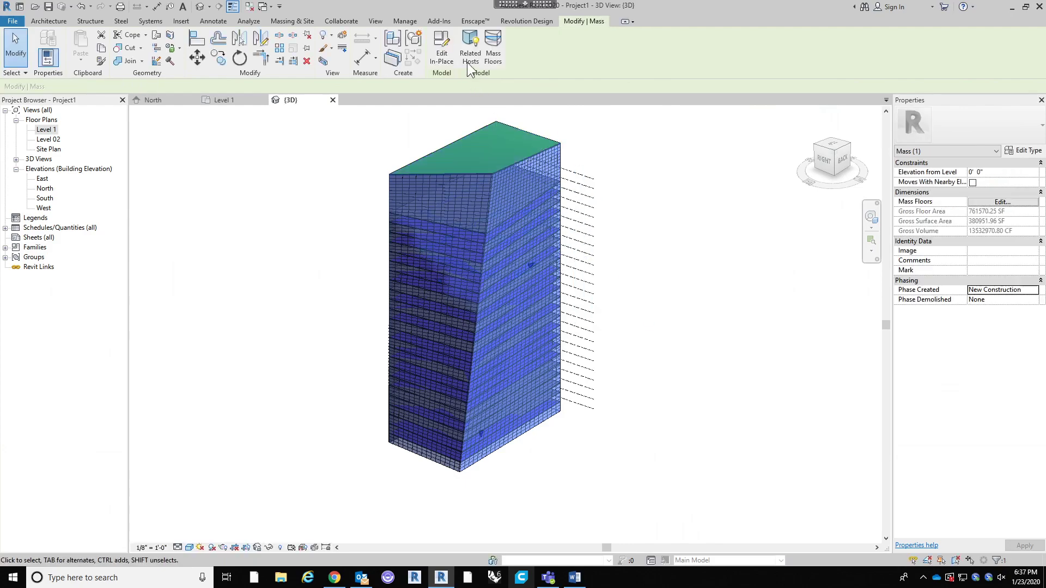
{"action": "left_click", "coordinate": [443, 52]}
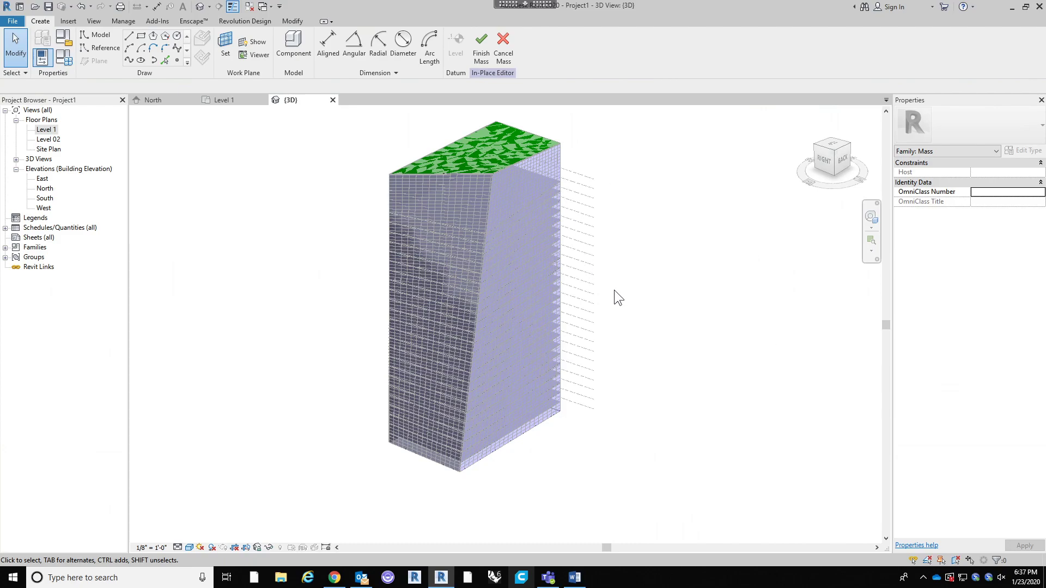
Step: Scale the top face of the mass form down about a point near its centre so the sides taper inward
{"action": "left_click", "coordinate": [515, 129]}
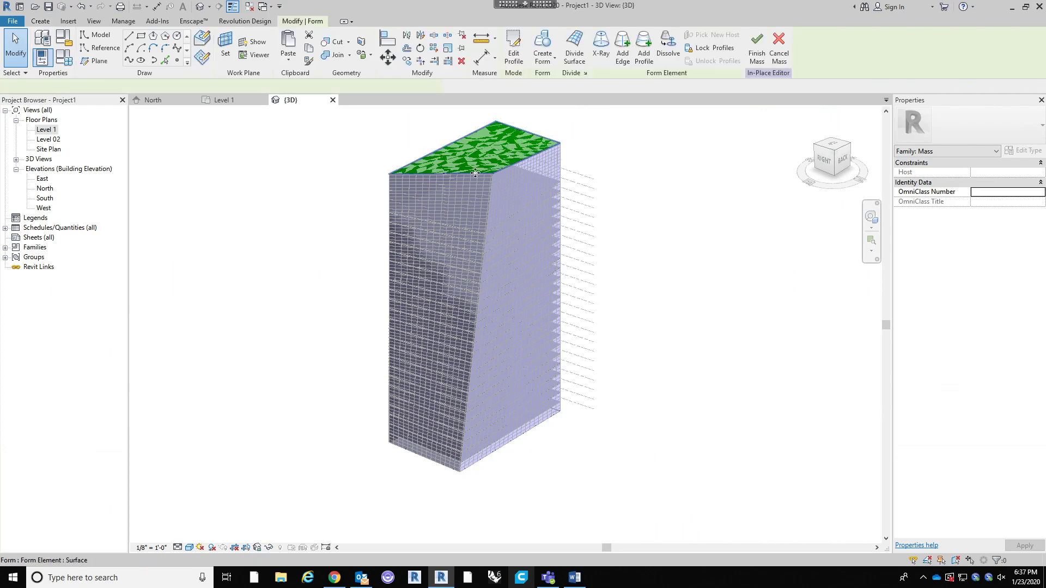
{"action": "scroll", "coordinate": [337, 131], "scroll_direction": "up", "scroll_amount": 2}
{"action": "left_click", "coordinate": [447, 48]}
{"action": "left_click", "coordinate": [533, 158]}
{"action": "left_click", "coordinate": [675, 129]}
{"action": "left_click", "coordinate": [650, 130]}
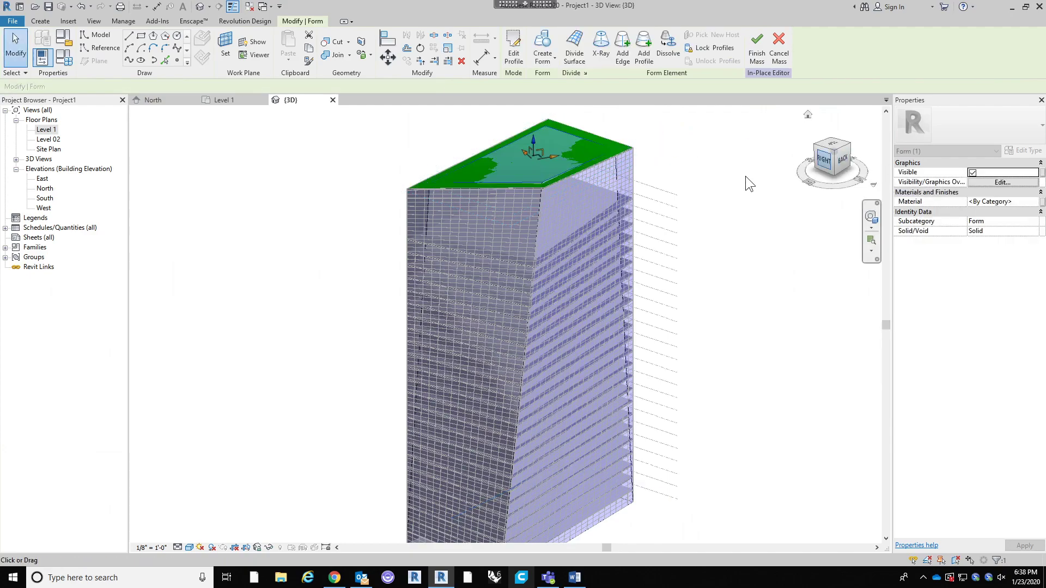
{"action": "left_click", "coordinate": [717, 191]}
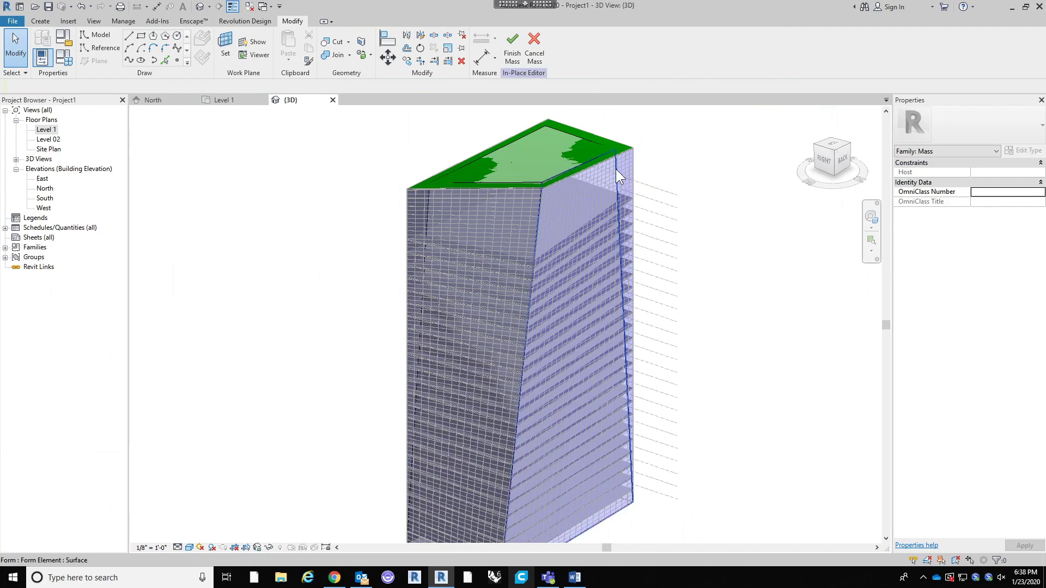
Step: Select the whole mass form and temporarily isolate it in the 3D view
{"action": "key", "text": "Tab"}
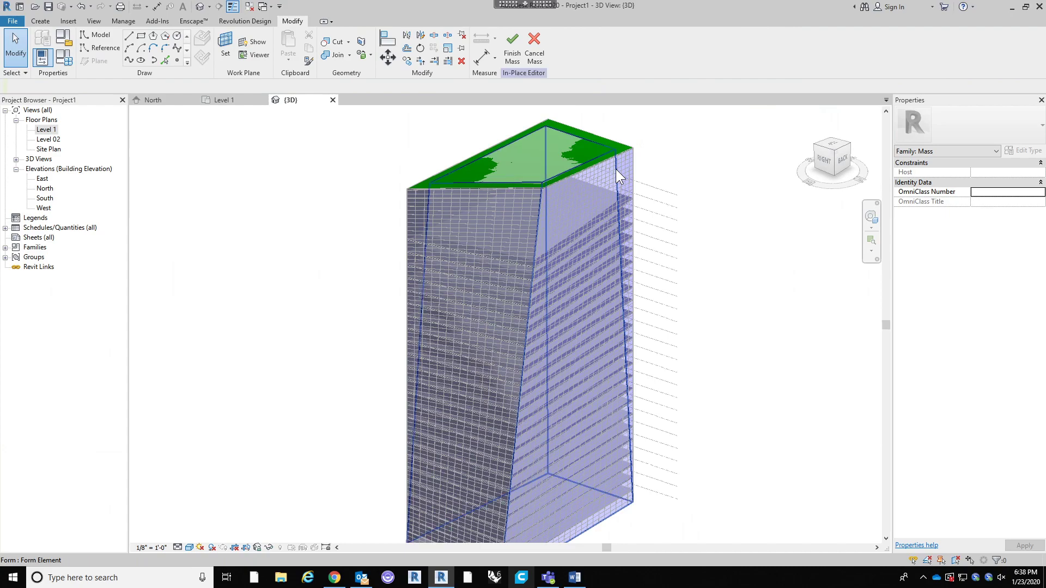
{"action": "scroll", "coordinate": [665, 165], "scroll_direction": "down", "scroll_amount": 3}
{"action": "left_click_drag", "start_coordinate": [698, 112], "coordinate": [531, 375]}
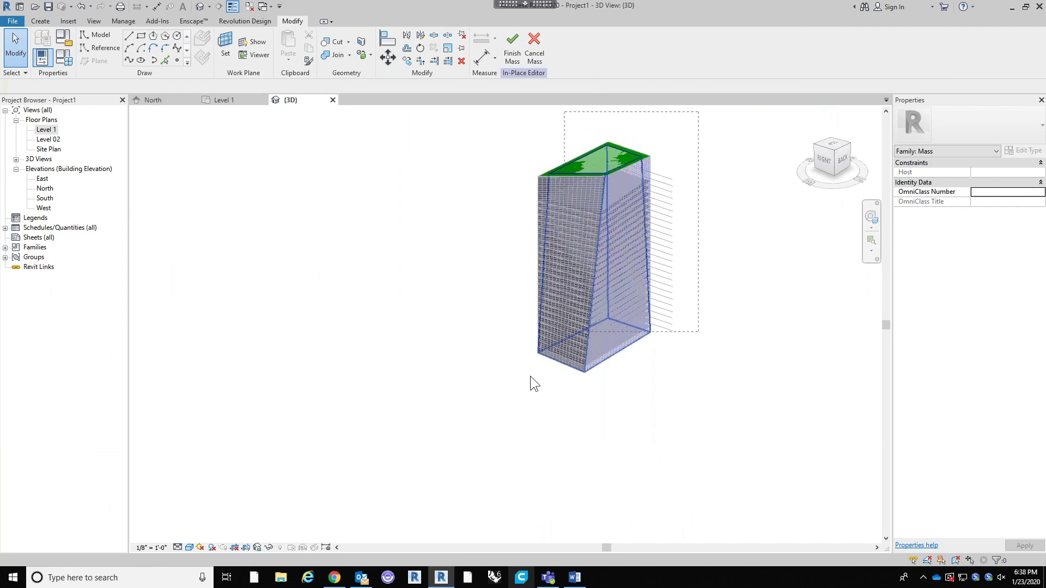
{"action": "left_click_drag", "start_coordinate": [481, 425], "coordinate": [482, 426]}
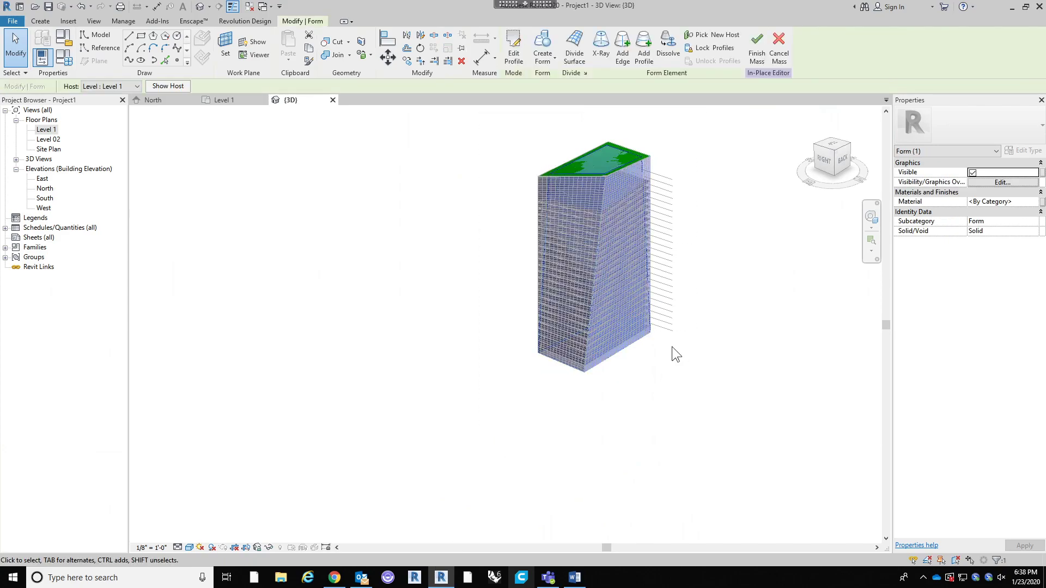
{"action": "left_click", "coordinate": [269, 547]}
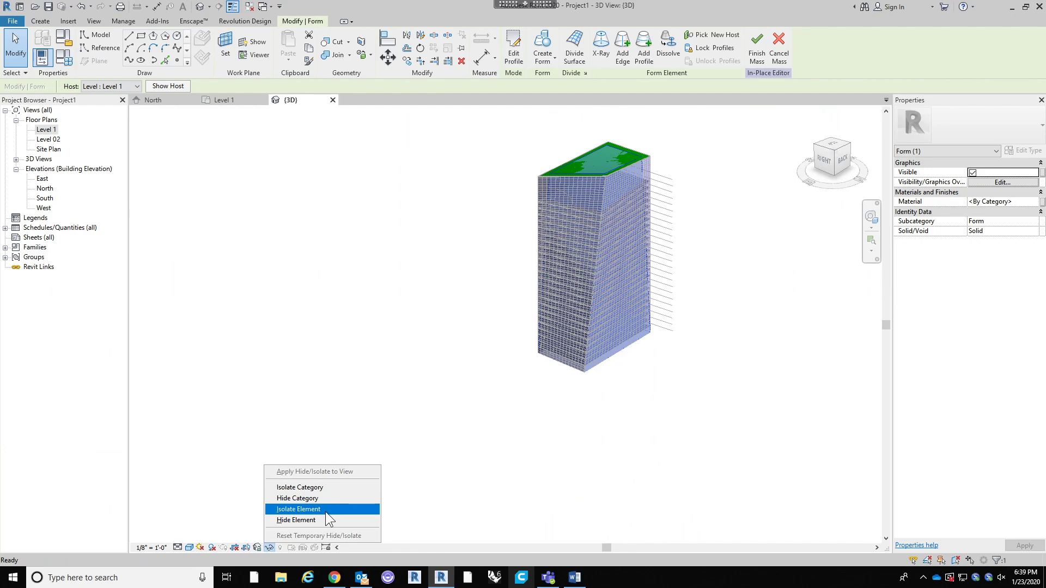
{"action": "left_click", "coordinate": [325, 510]}
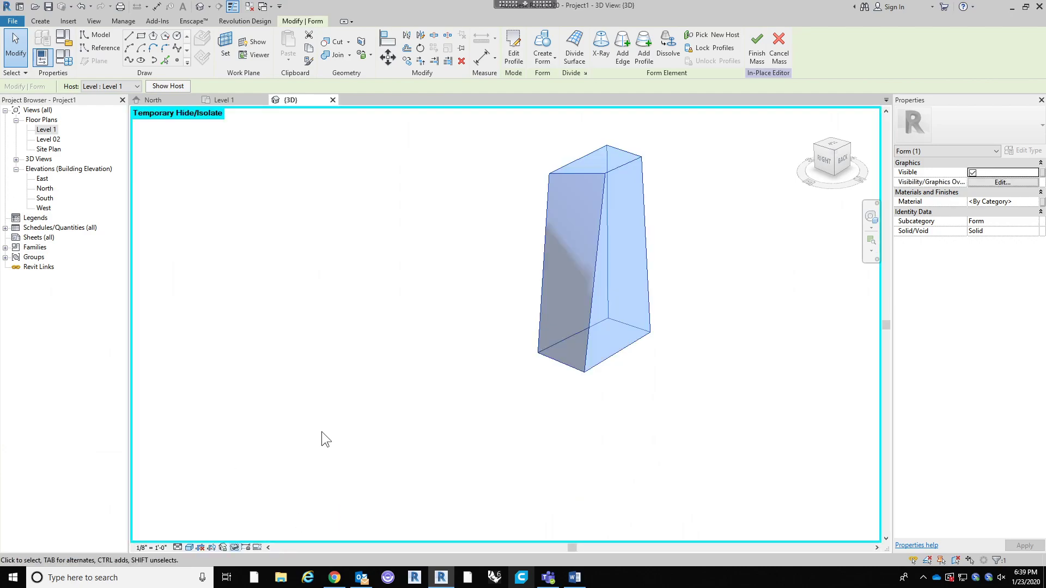
{"action": "scroll", "coordinate": [689, 359], "scroll_direction": "up", "scroll_amount": 3}
{"action": "key", "text": "Escape"}
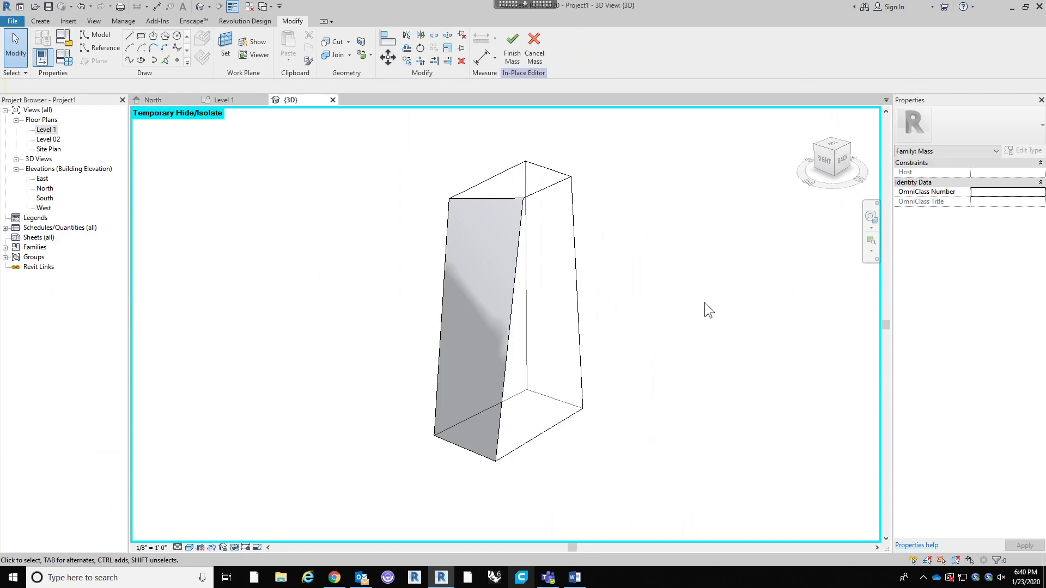
Step: Rotate the top face of the mass form counterclockwise about its centre so the sides twist
{"action": "left_click", "coordinate": [550, 175]}
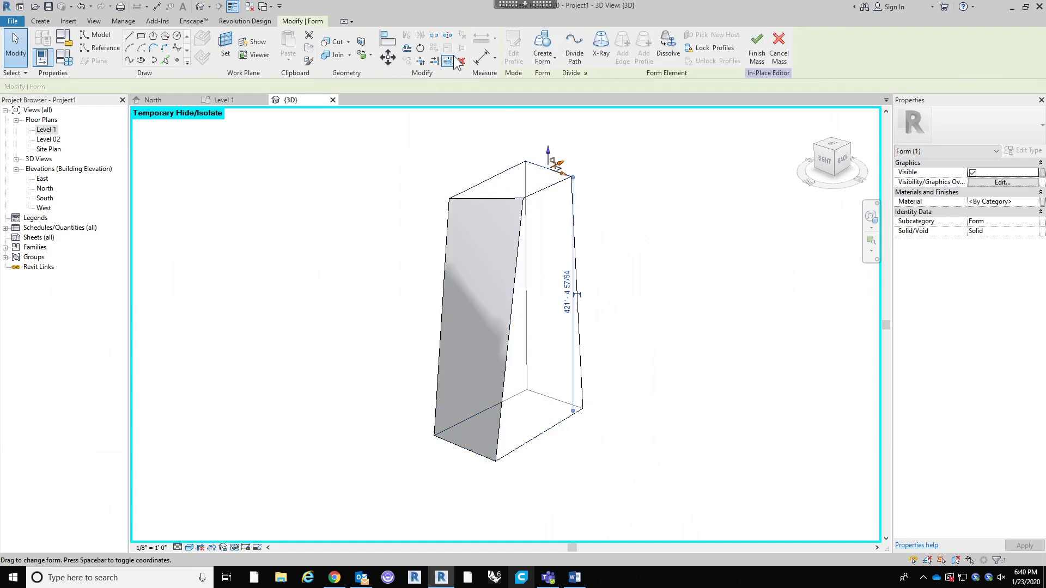
{"action": "key", "text": "Escape"}
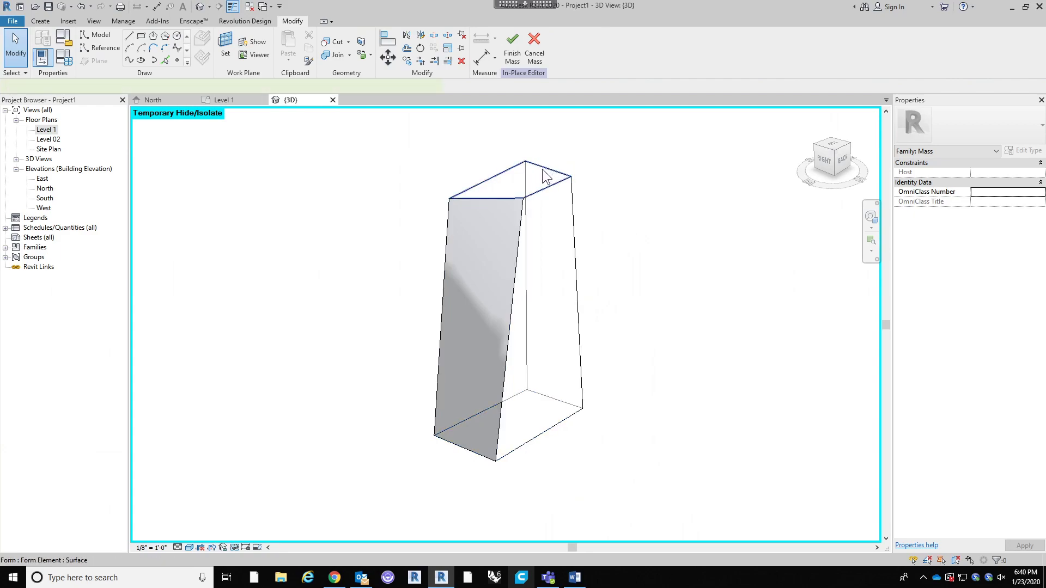
{"action": "left_click", "coordinate": [545, 176]}
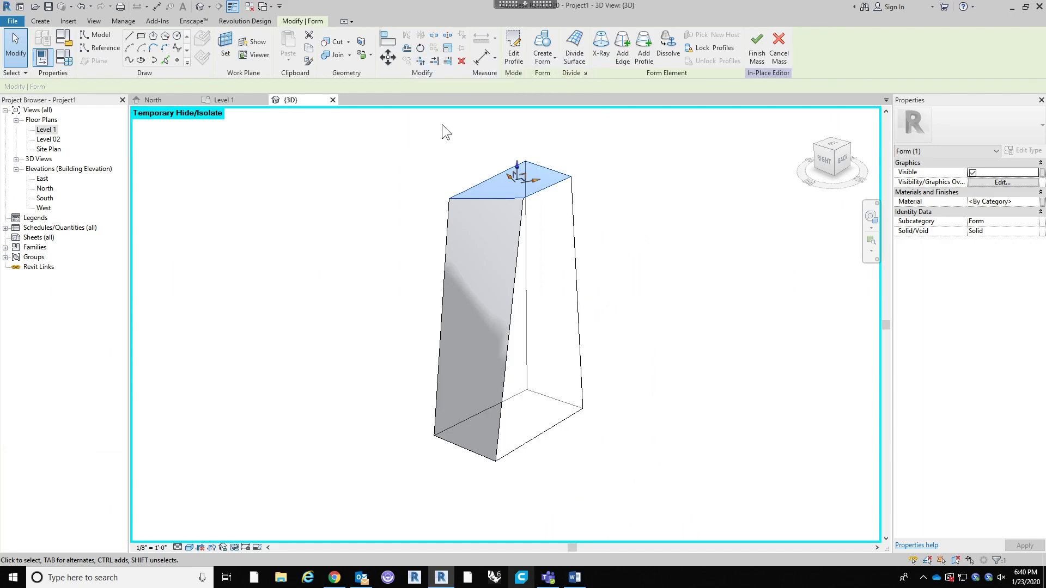
{"action": "left_click", "coordinate": [419, 49]}
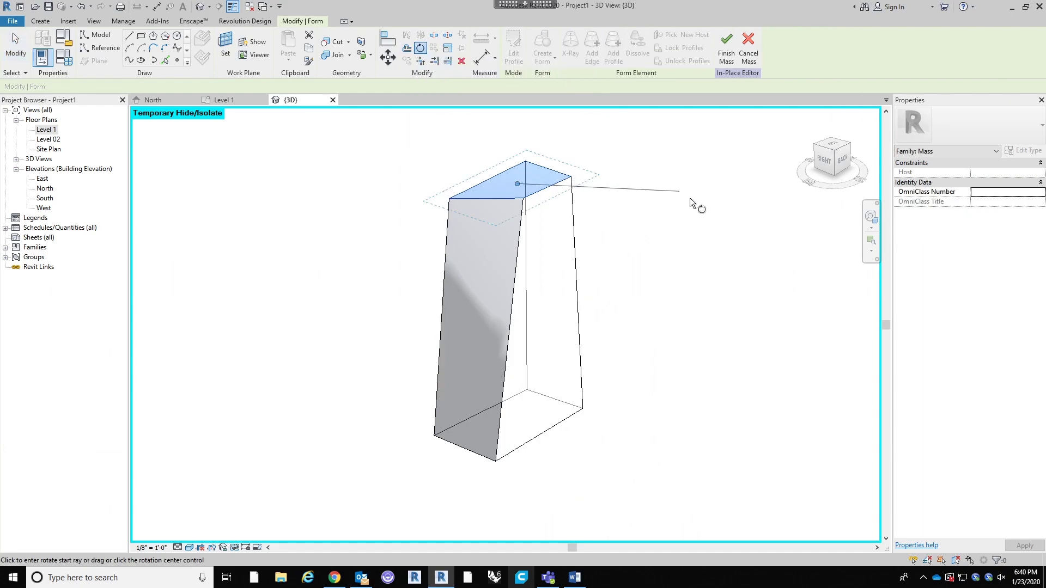
{"action": "left_click", "coordinate": [691, 198]}
{"action": "left_click", "coordinate": [638, 139]}
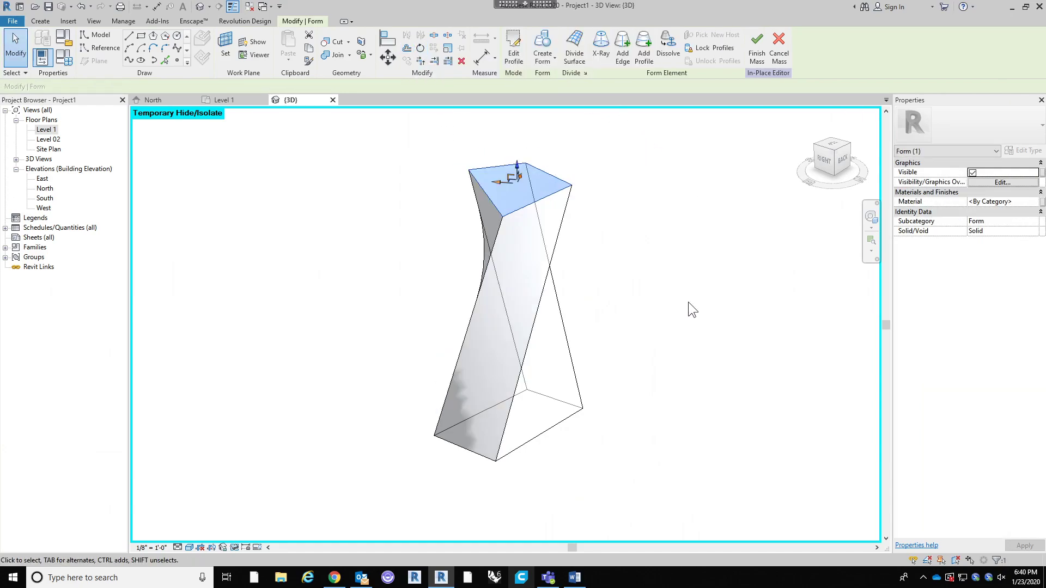
{"action": "left_click", "coordinate": [687, 302]}
{"action": "middle_click_drag", "start_coordinate": [639, 351], "coordinate": [688, 364], "text": "shift"}
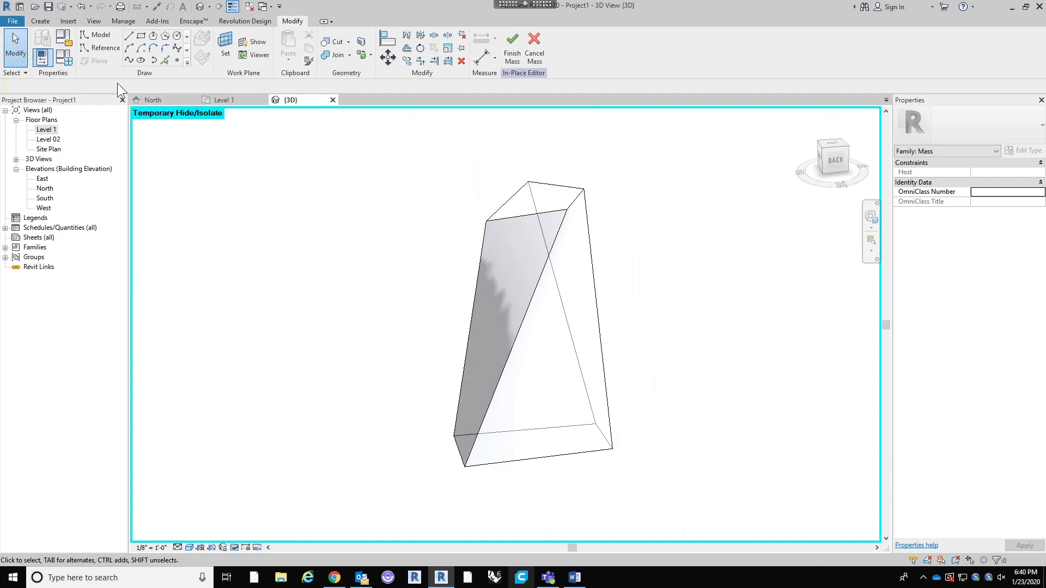
{"action": "left_click", "coordinate": [41, 20]}
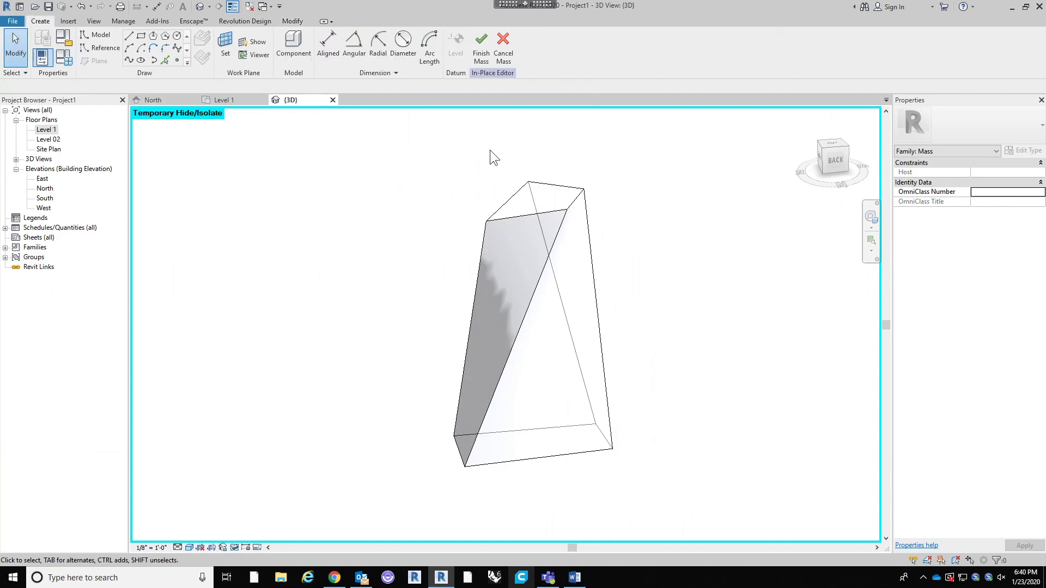
{"action": "middle_click_drag", "start_coordinate": [732, 321], "coordinate": [681, 305], "text": "shift"}
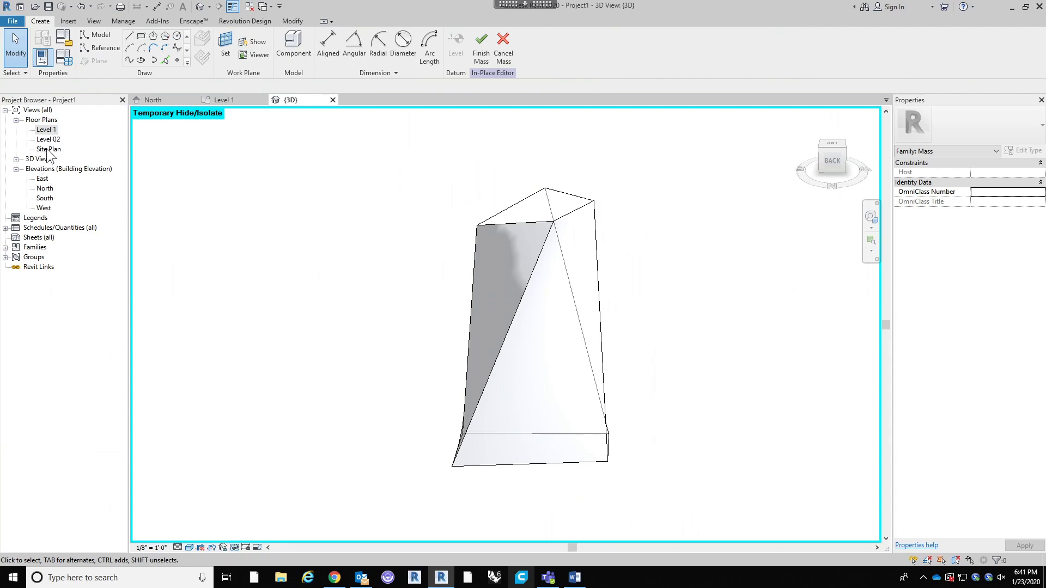
{"action": "double_click", "coordinate": [47, 129]}
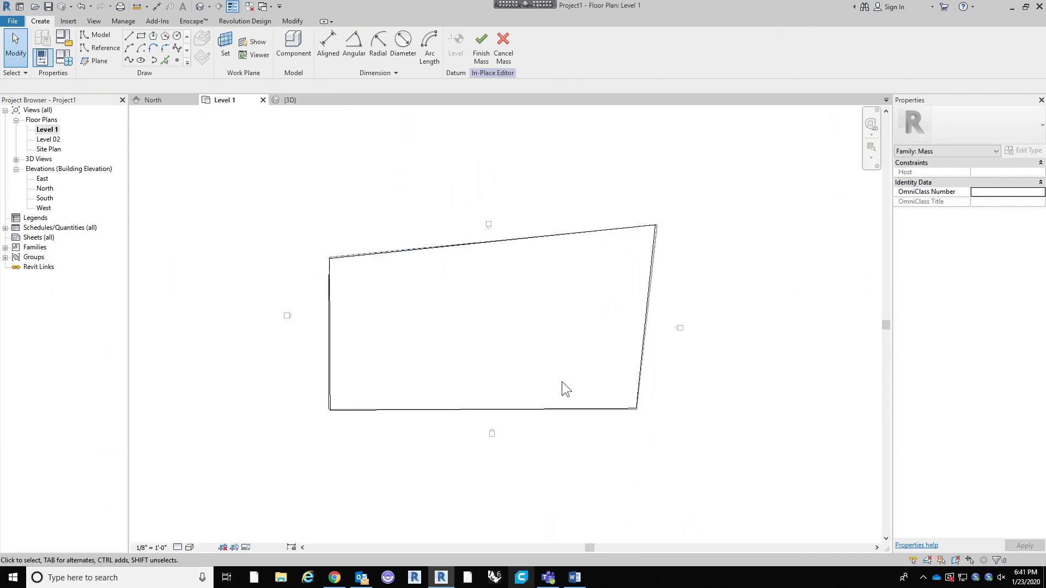
{"action": "scroll", "coordinate": [373, 262], "scroll_direction": "up", "scroll_amount": 1}
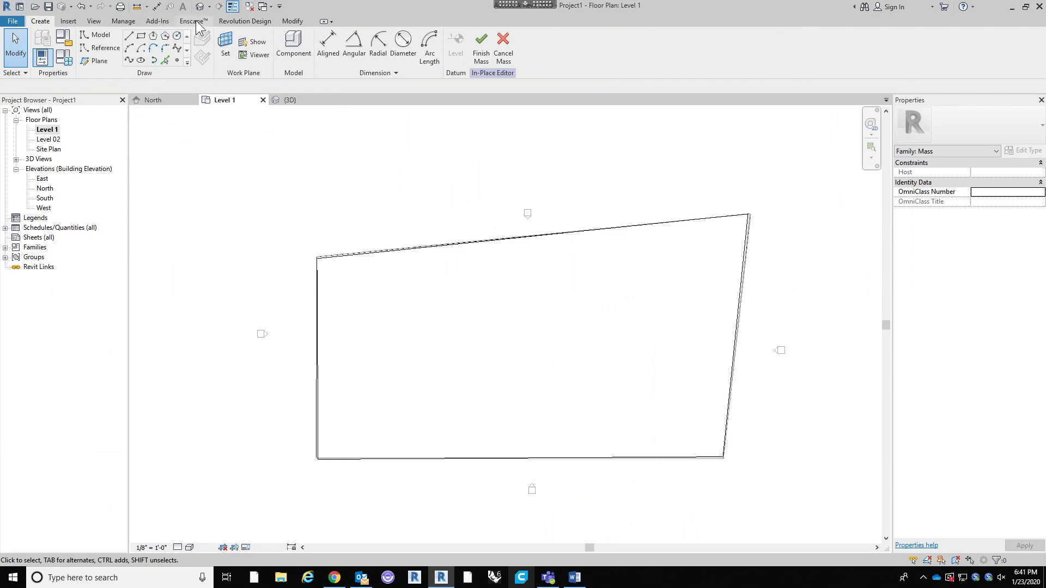
{"action": "left_click", "coordinate": [290, 100]}
{"action": "middle_click_drag", "start_coordinate": [738, 374], "coordinate": [518, 316], "text": "shift"}
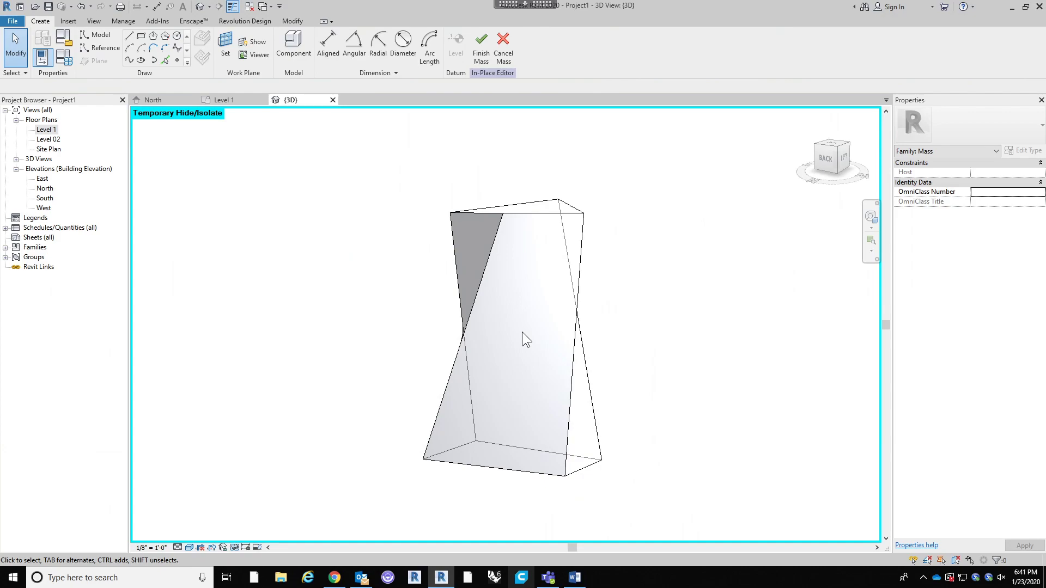
Step: In the Level 1 plan, draw a horizontal reference plane across the whole mass, about 62' above its lower edge
{"action": "double_click", "coordinate": [43, 130]}
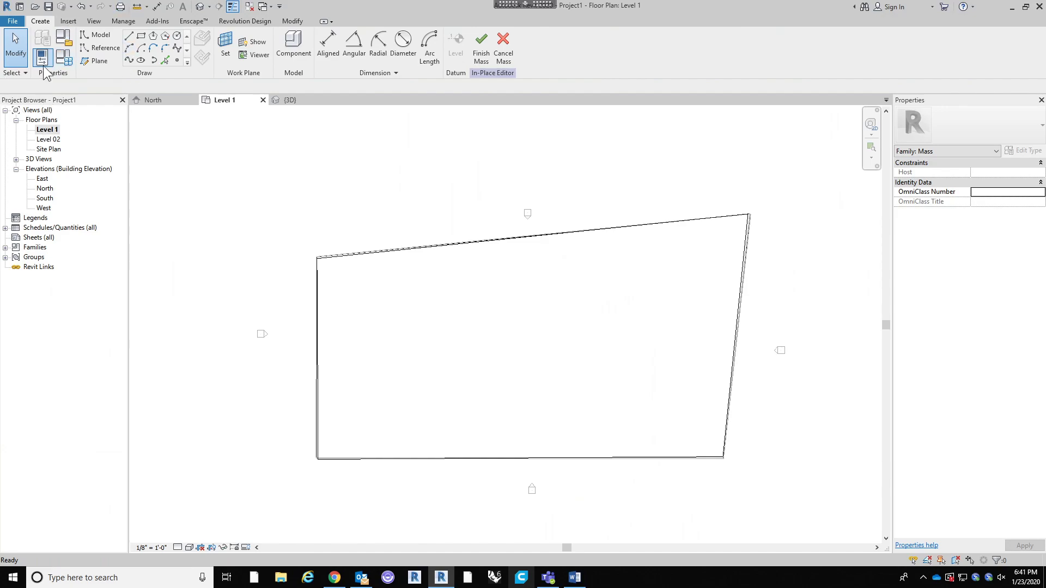
{"action": "left_click", "coordinate": [98, 60]}
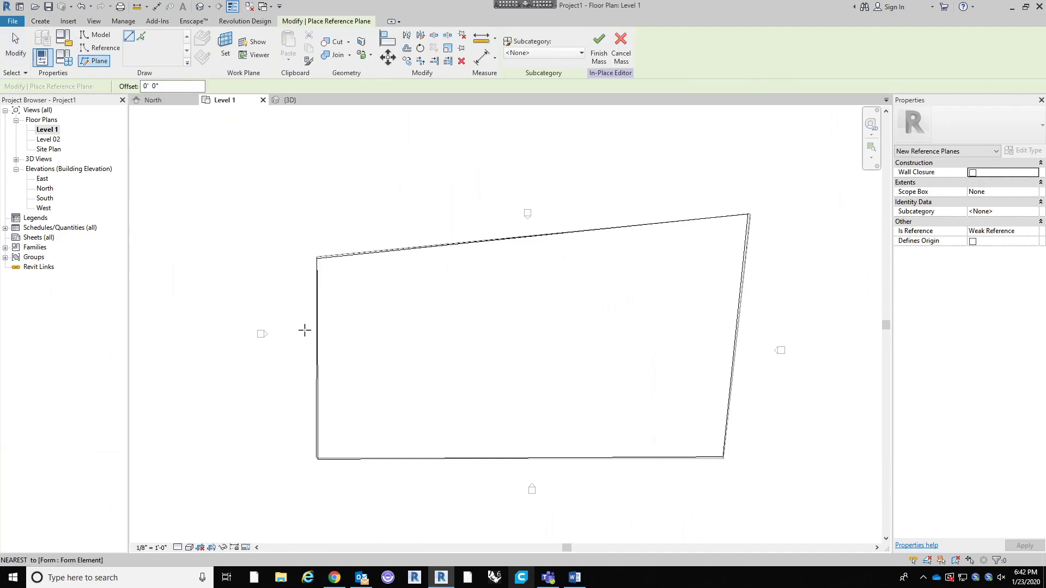
{"action": "left_click", "coordinate": [283, 353]}
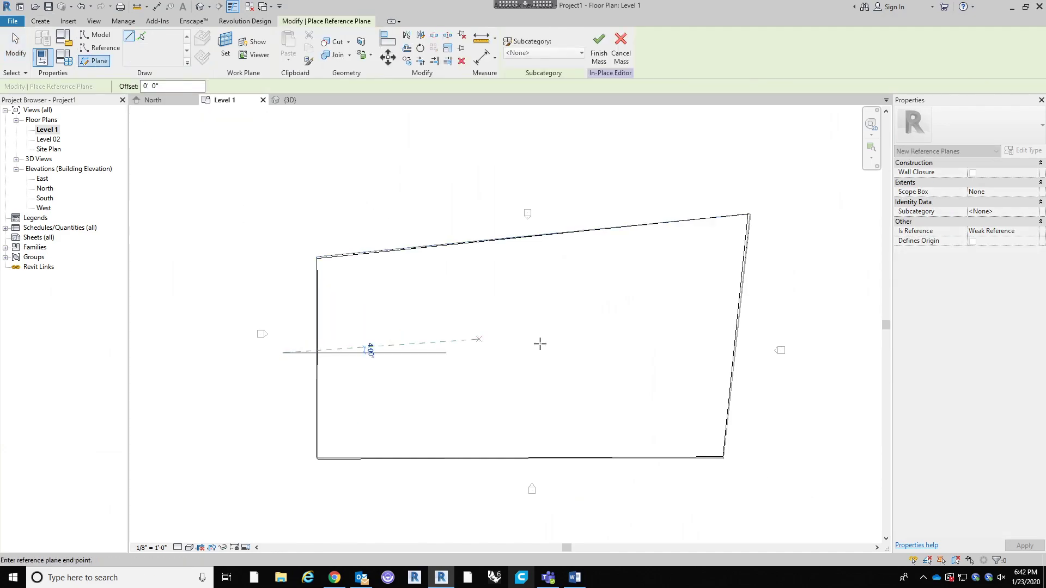
{"action": "left_click", "coordinate": [798, 352]}
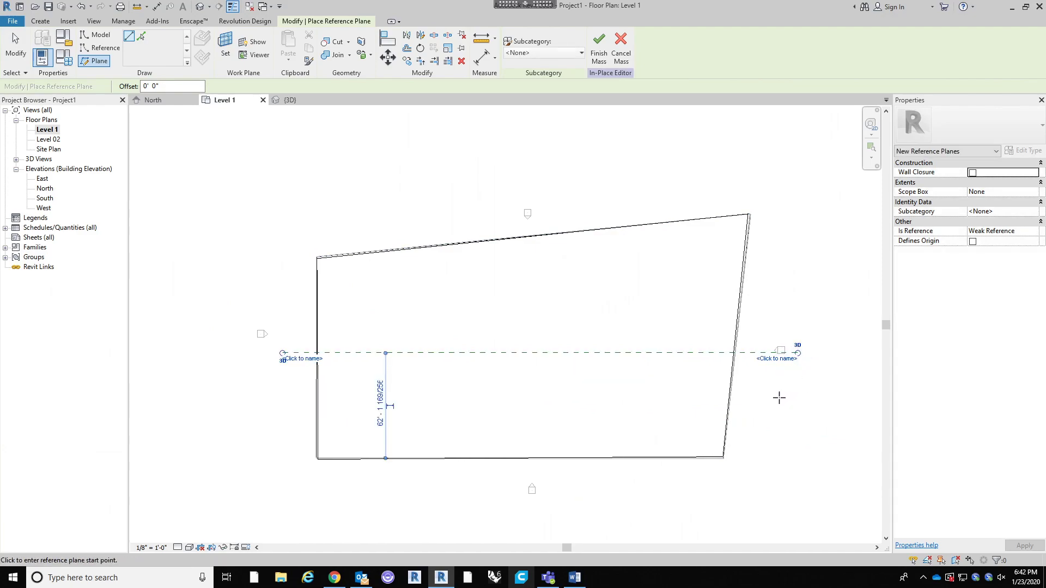
{"action": "key", "text": "Escape"}
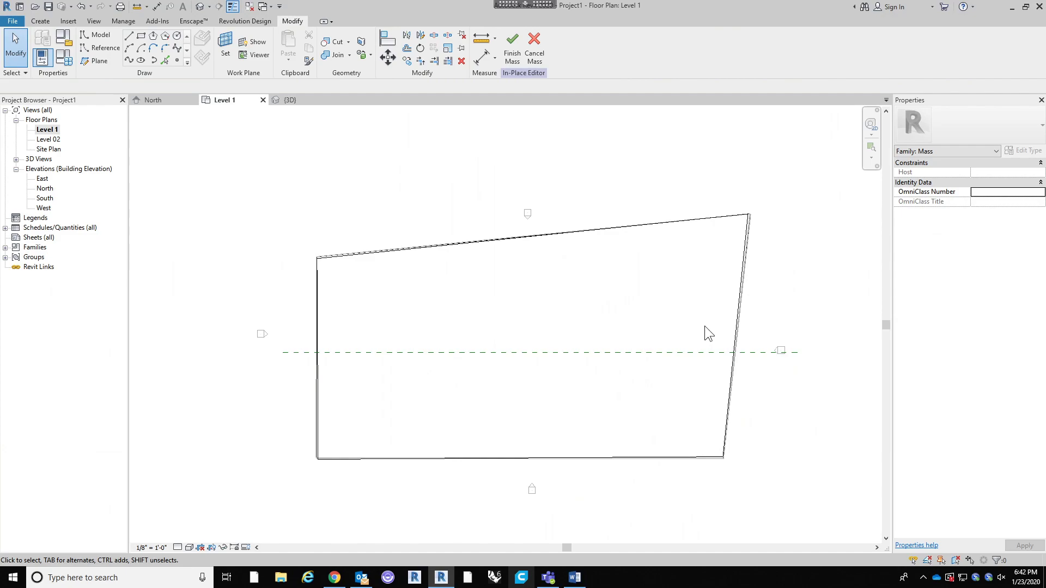
Step: Name the reference plane crossing the mass Void Plane
{"action": "left_click", "coordinate": [595, 353]}
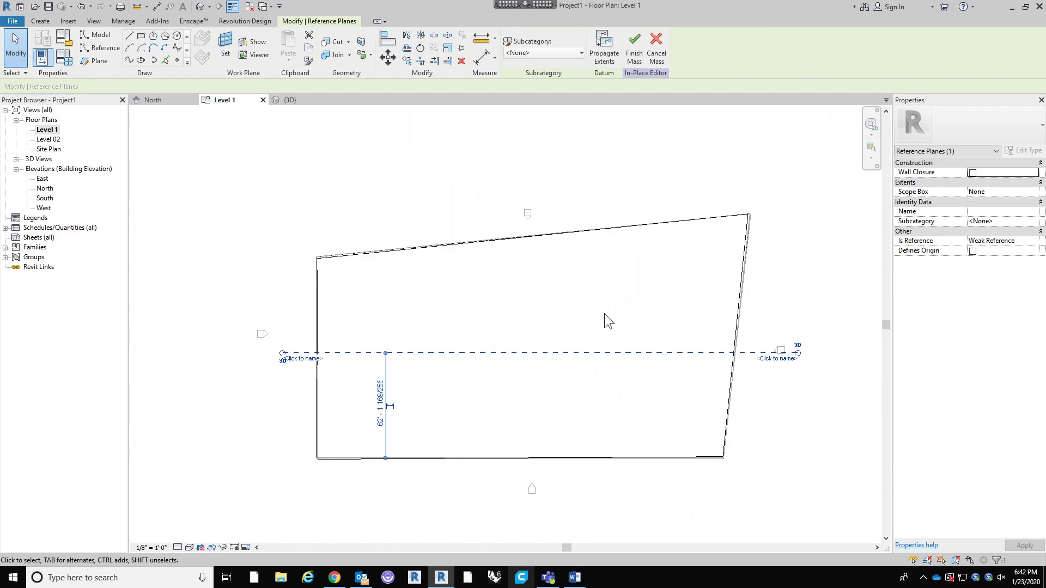
{"action": "left_click", "coordinate": [778, 359]}
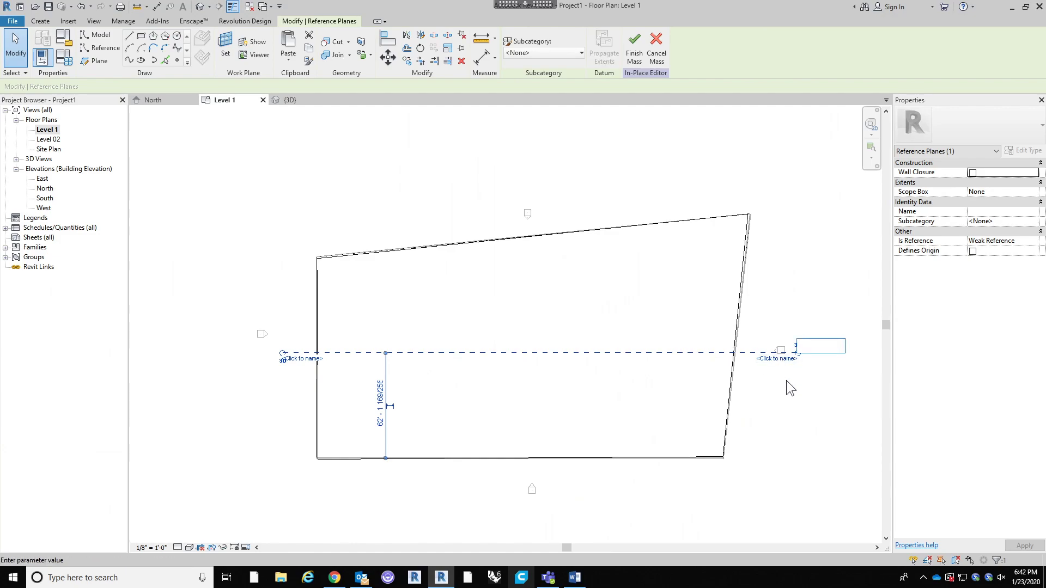
{"action": "type", "text": "Void Plane"}
{"action": "key", "text": "Return"}
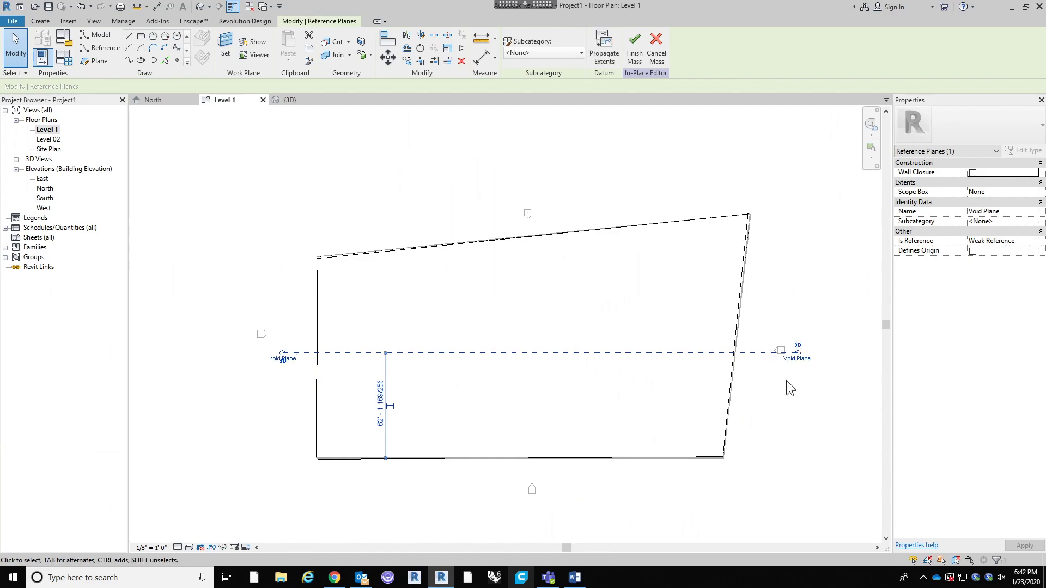
{"action": "key", "text": "Escape"}
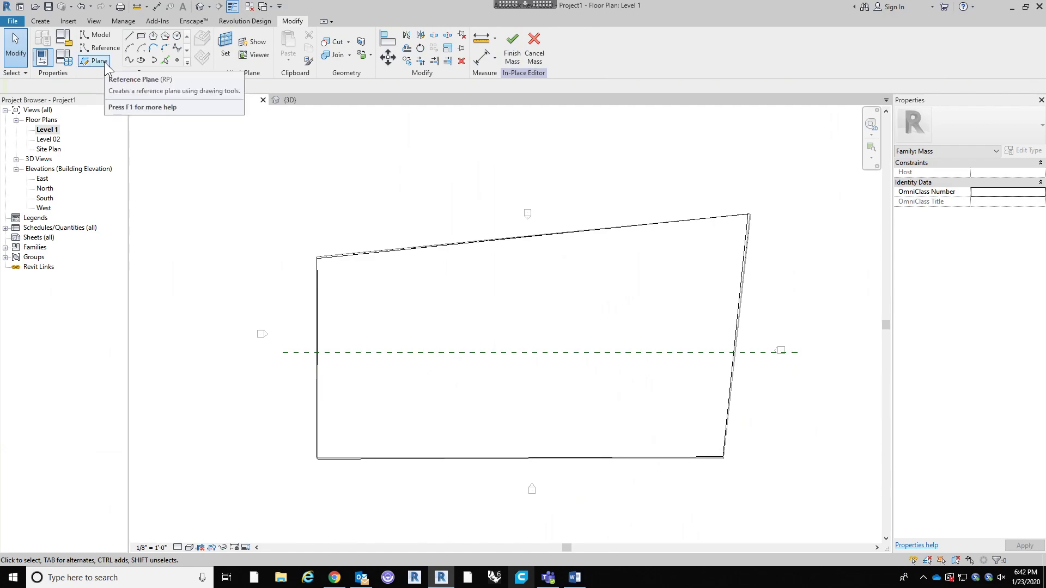
{"action": "left_click", "coordinate": [43, 22]}
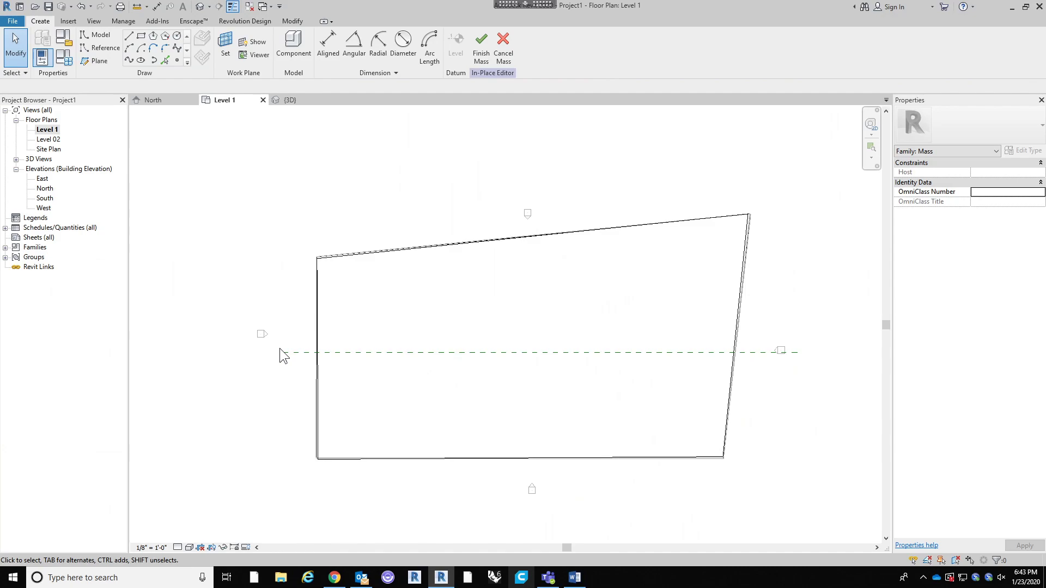
{"action": "left_click", "coordinate": [658, 354]}
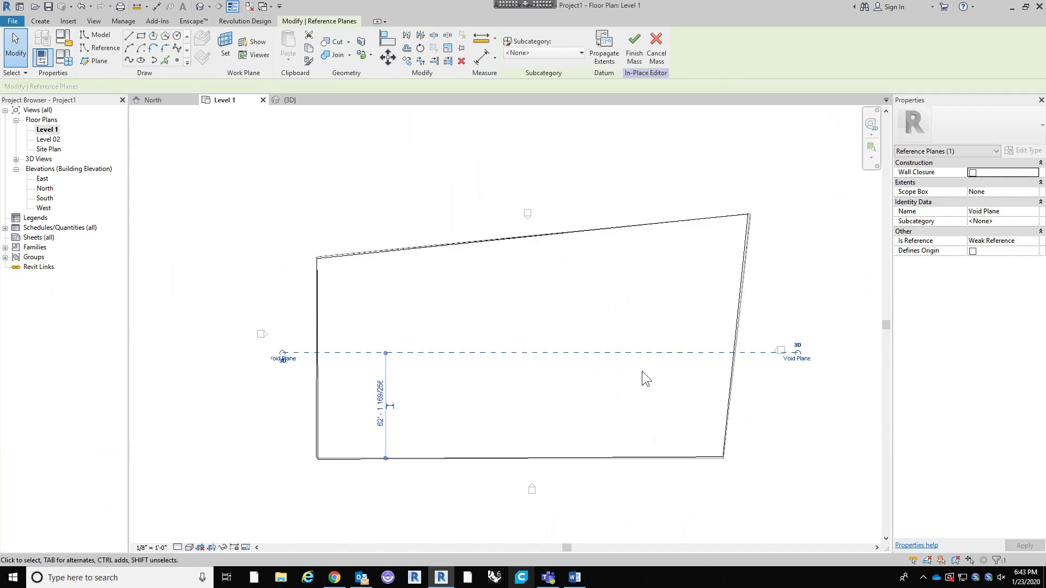
{"action": "left_click", "coordinate": [789, 361]}
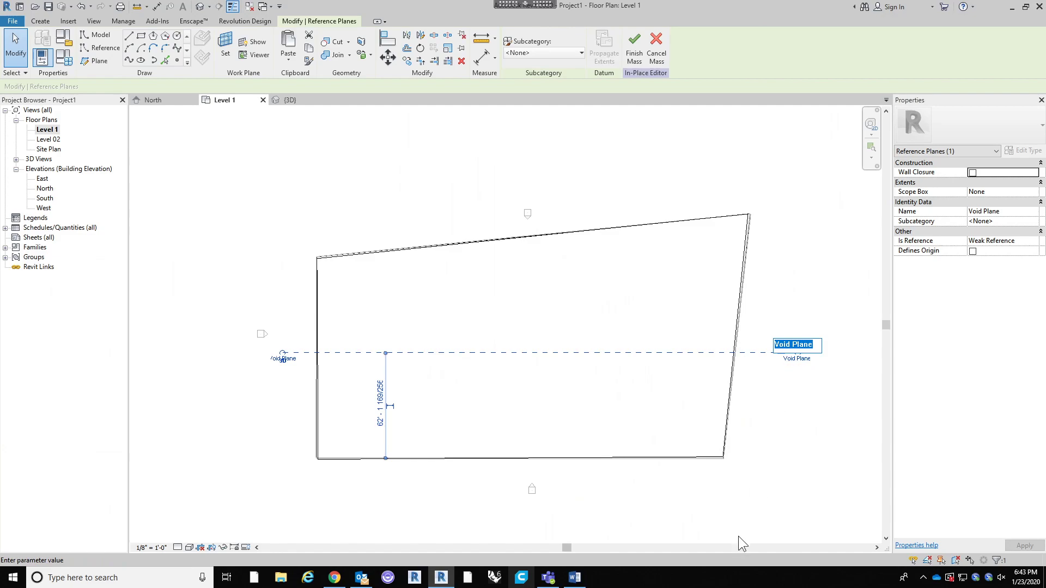
{"action": "left_click", "coordinate": [780, 413]}
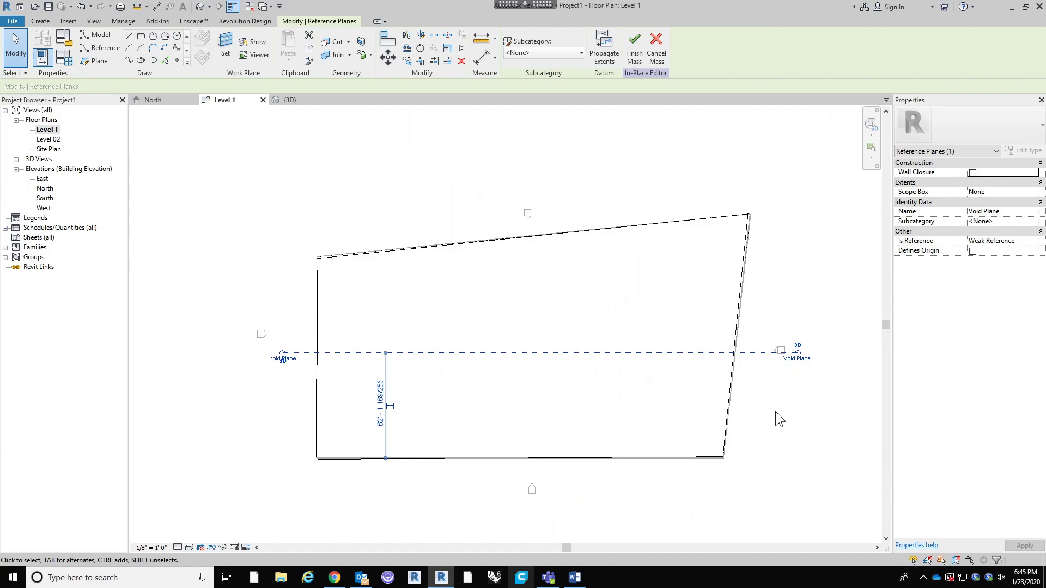
{"action": "key", "text": "Escape"}
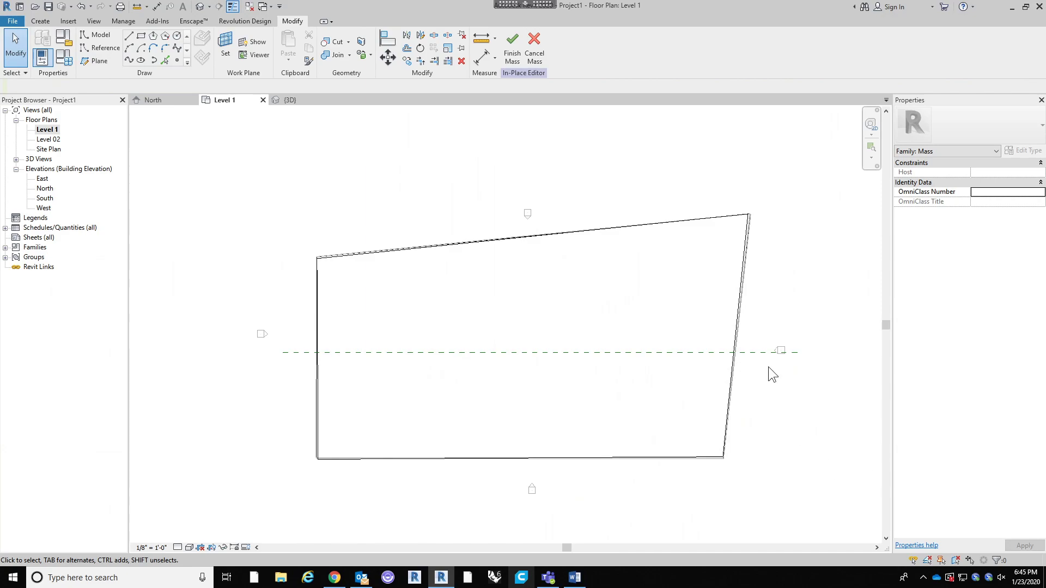
{"action": "middle_click_drag", "start_coordinate": [638, 380], "coordinate": [600, 373]}
{"action": "scroll", "coordinate": [596, 363], "scroll_direction": "up", "scroll_amount": 1}
{"action": "scroll", "coordinate": [595, 363], "scroll_direction": "down", "scroll_amount": 3}
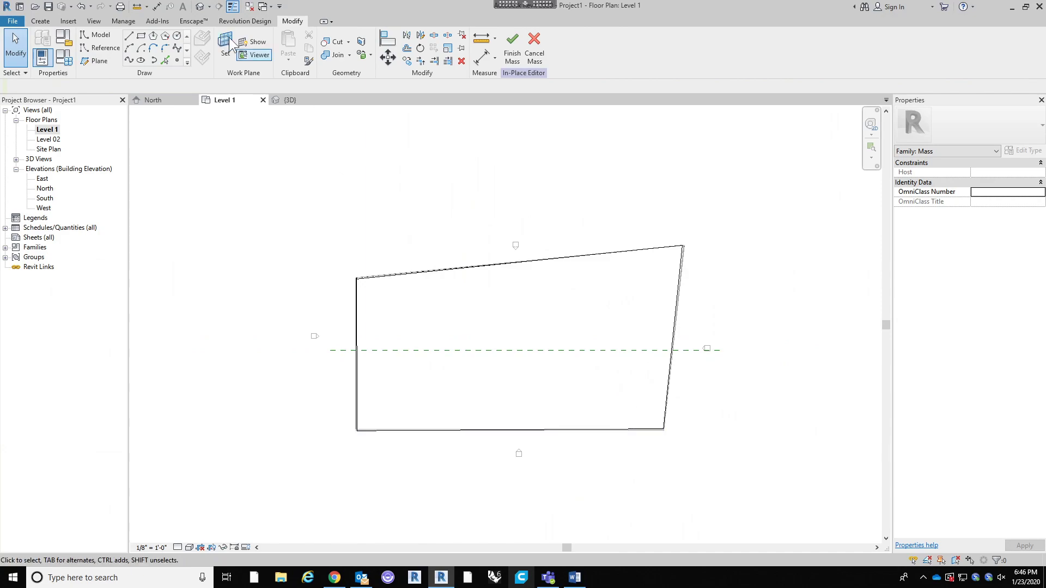
Step: In the 3D view, sketch a rectangle of model lines on the Level 04 placement plane, crossing the lower part of the mass
{"action": "left_click", "coordinate": [201, 6]}
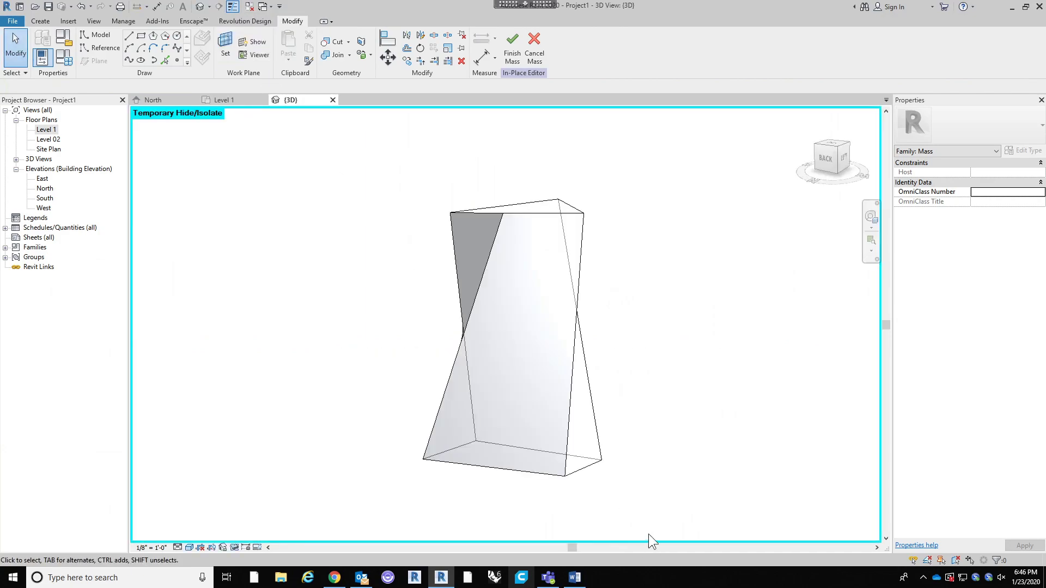
{"action": "middle_click_drag", "start_coordinate": [668, 282], "coordinate": [736, 422], "text": "shift"}
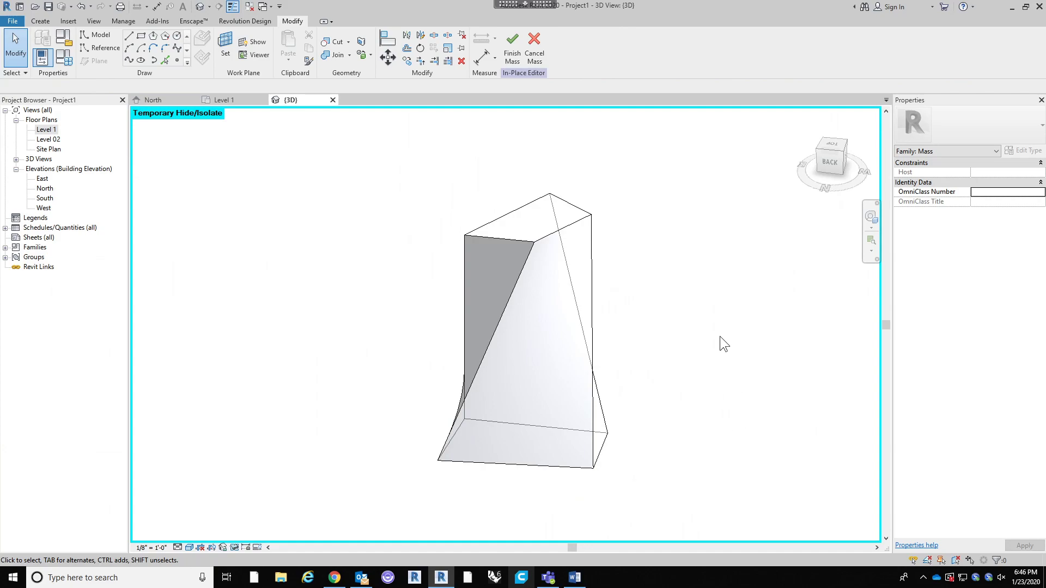
{"action": "left_click", "coordinate": [39, 22]}
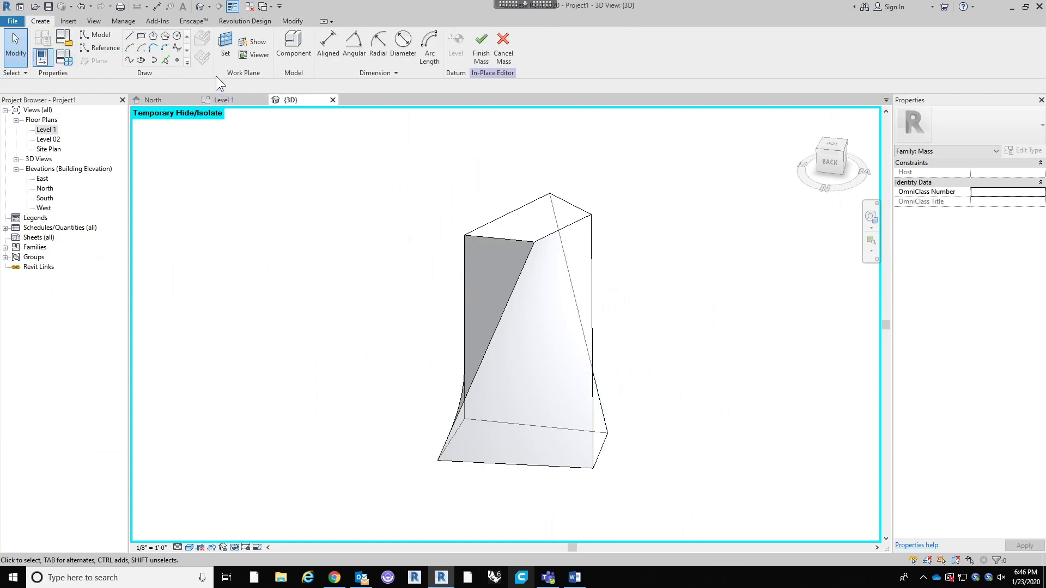
{"action": "left_click", "coordinate": [142, 37]}
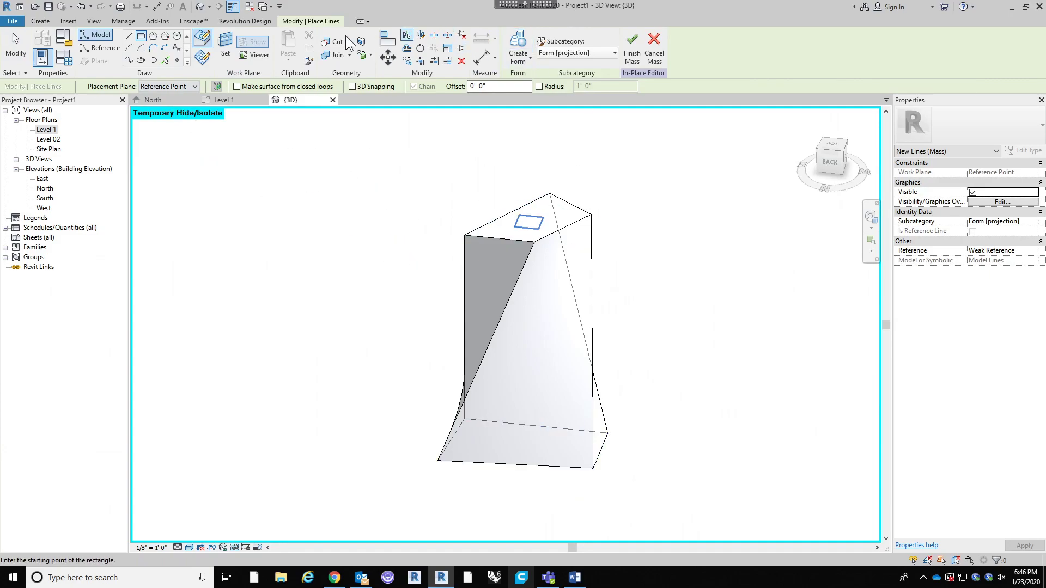
{"action": "left_click", "coordinate": [188, 85]}
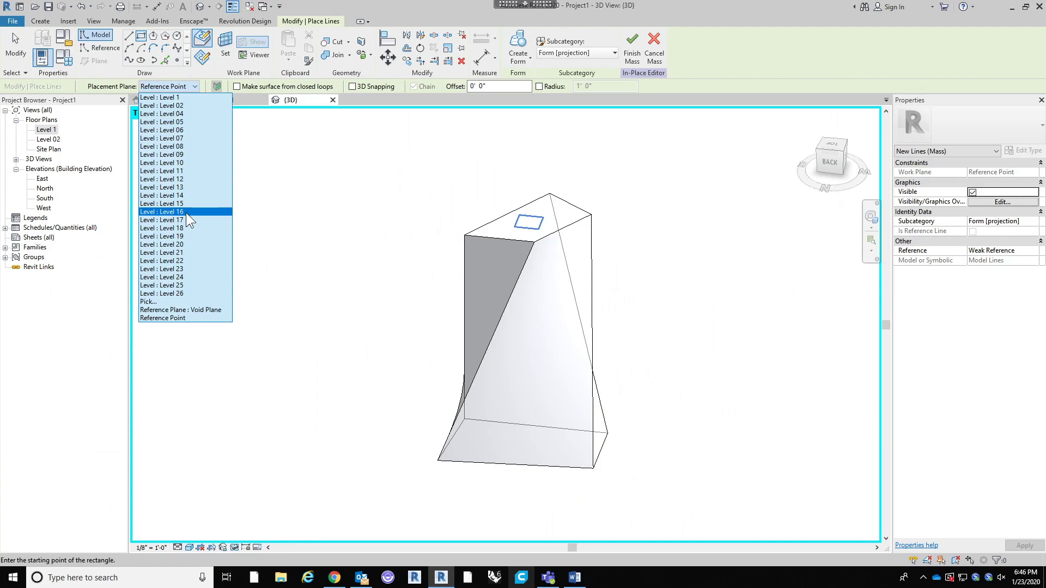
{"action": "left_click", "coordinate": [174, 114]}
{"action": "left_click", "coordinate": [467, 368]}
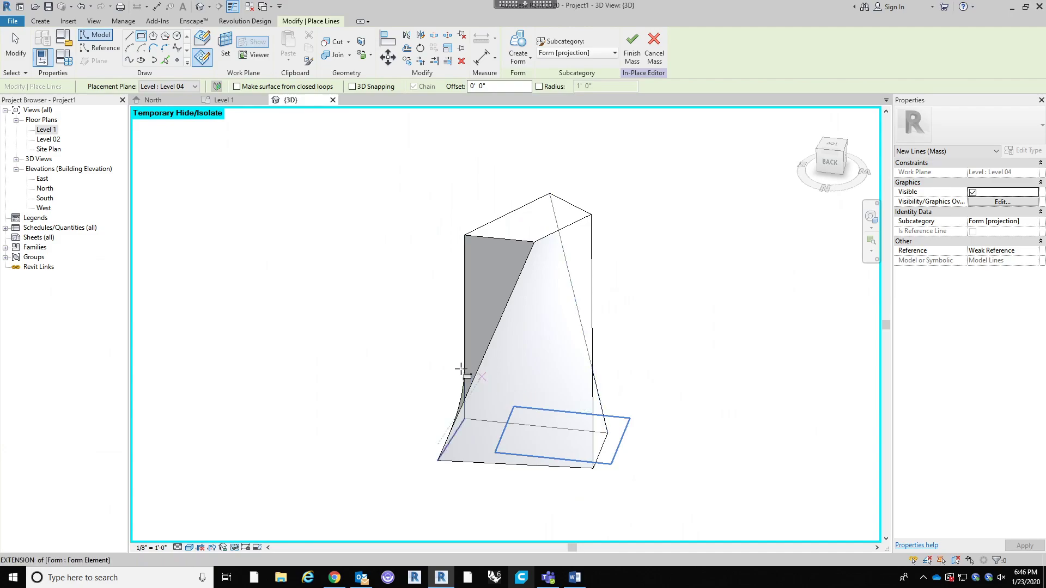
{"action": "left_click", "coordinate": [575, 435]}
{"action": "middle_click_drag", "start_coordinate": [673, 424], "coordinate": [549, 385], "text": "shift"}
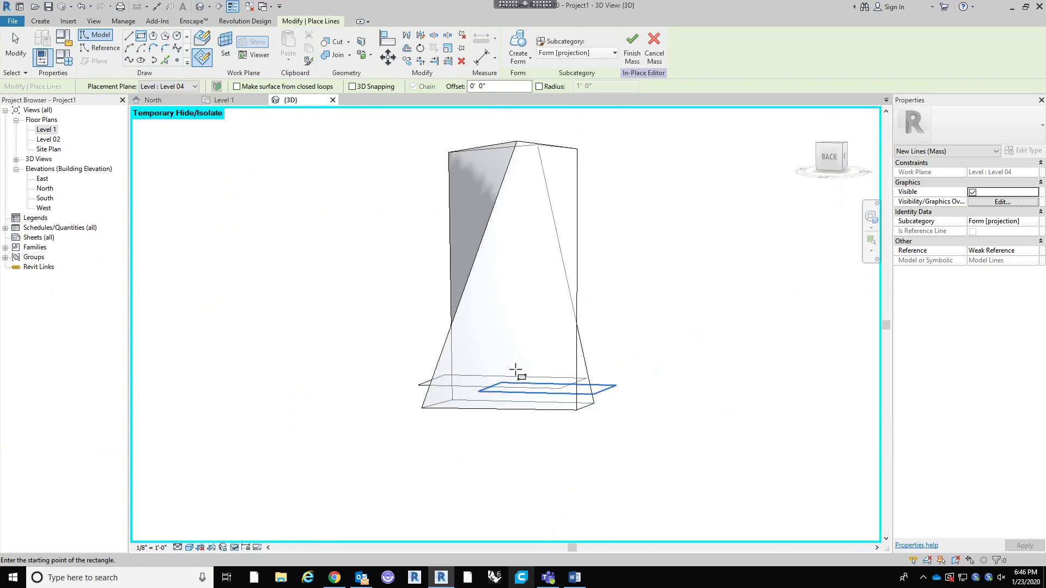
Step: Open the choice of placement planes for another rectangle of model lines
{"action": "left_click", "coordinate": [174, 86]}
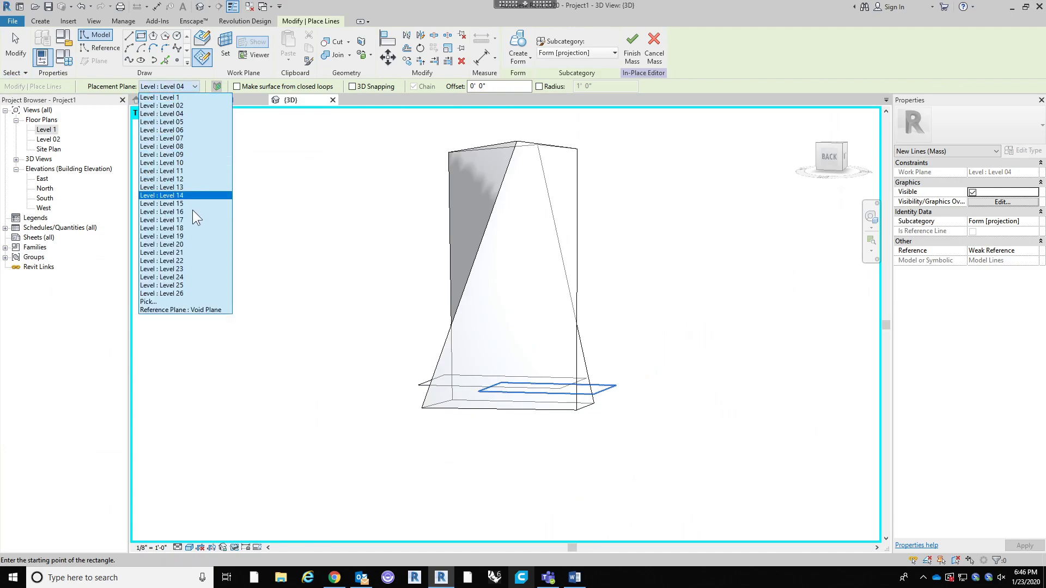
Step: Sketch a rectangle across the twisted tower mass with Level 17 as the placement plane
{"action": "left_click", "coordinate": [164, 220]}
{"action": "middle_click_drag", "start_coordinate": [553, 397], "coordinate": [546, 435], "text": "shift"}
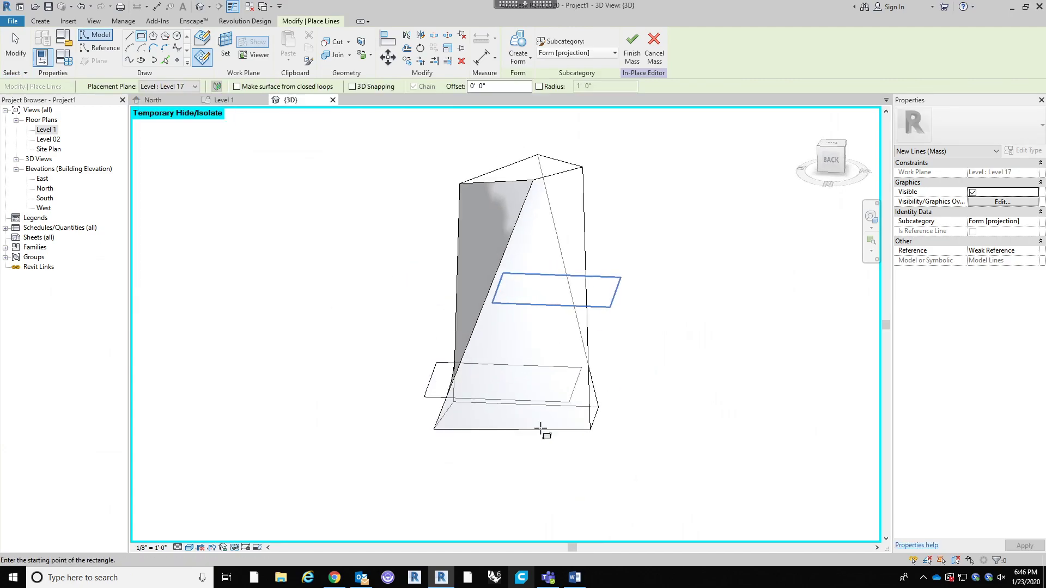
{"action": "left_click", "coordinate": [436, 250]}
{"action": "left_click", "coordinate": [571, 321]}
{"action": "mouse_move", "coordinate": [571, 321]}
{"action": "middle_mouse_down", "text": "shift"}
{"action": "mouse_move", "coordinate": [733, 334]}
{"action": "mouse_move", "coordinate": [744, 277]}
{"action": "mouse_move", "coordinate": [758, 357]}
{"action": "middle_mouse_up", "text": "shift"}
Step: Undo the rectangle on Level 17 and the earlier rectangle near the base of the tower
{"action": "key", "text": "ctrl+z"}
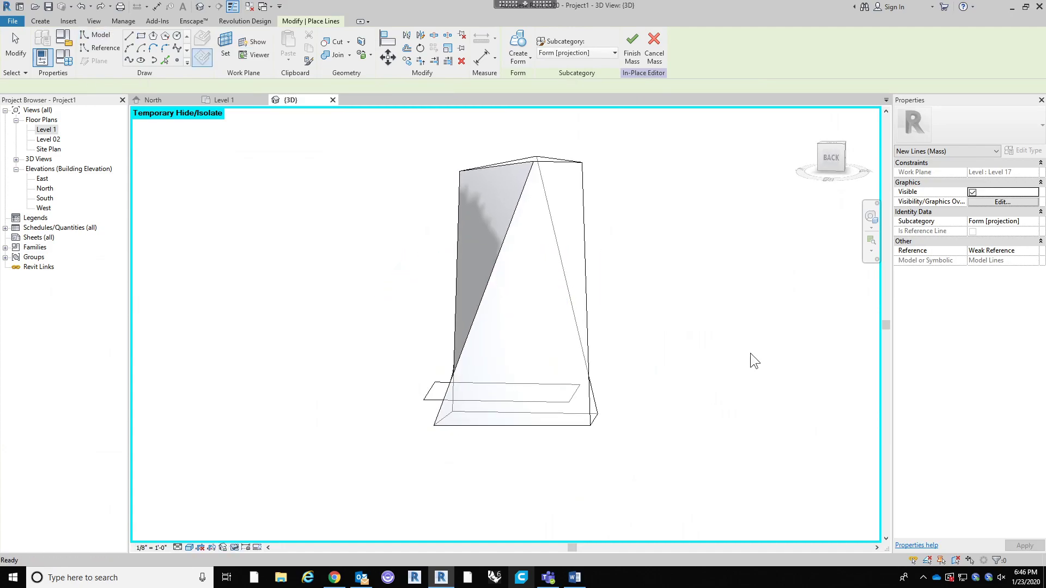
{"action": "key", "text": "ctrl+z"}
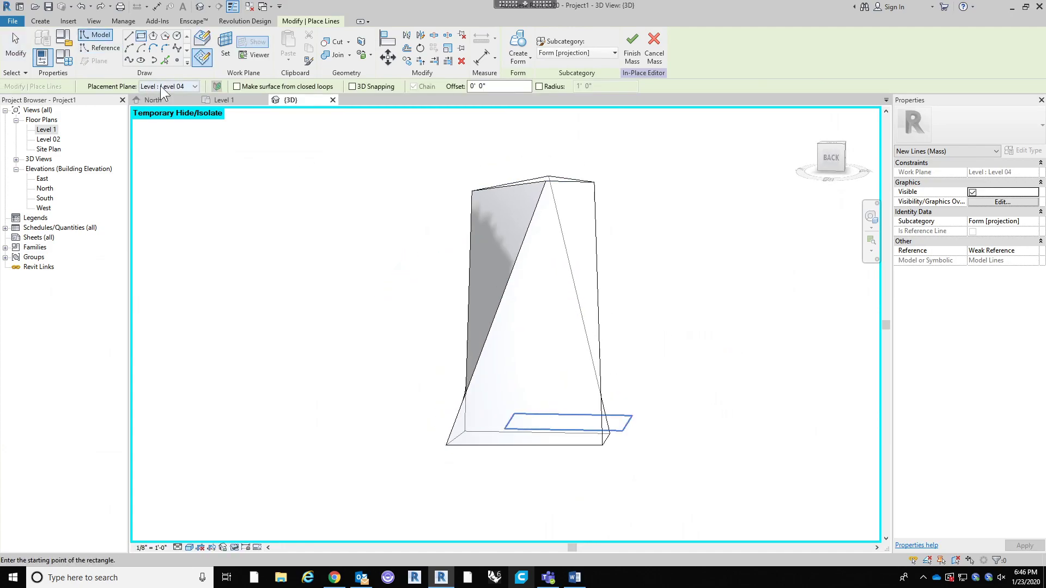
Step: Try sketching a rectangle about 84' by 84' on the Void Plane reference plane from the back view, and undo it
{"action": "left_click", "coordinate": [160, 86]}
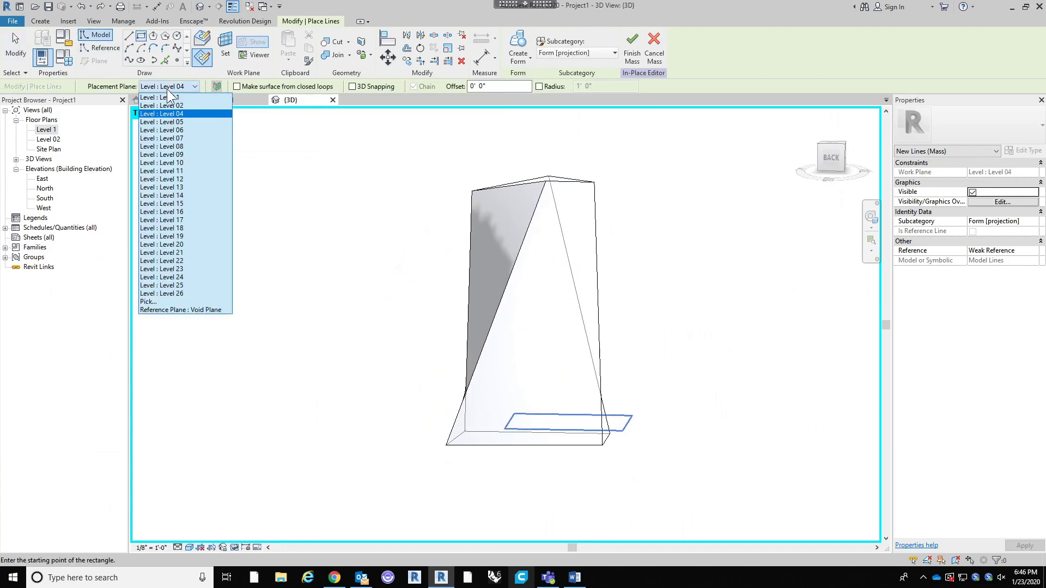
{"action": "left_click", "coordinate": [175, 310]}
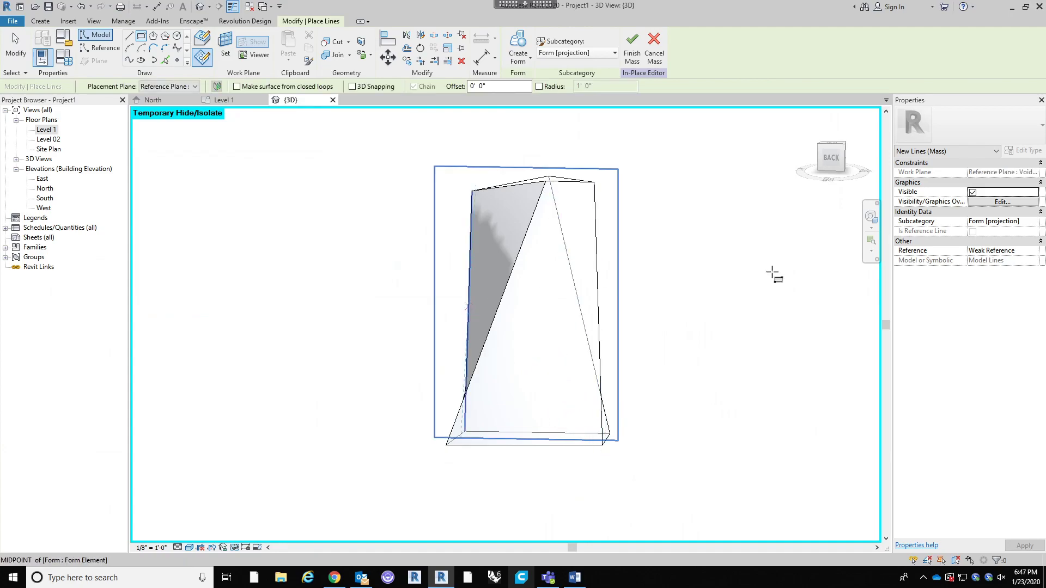
{"action": "left_click", "coordinate": [835, 170]}
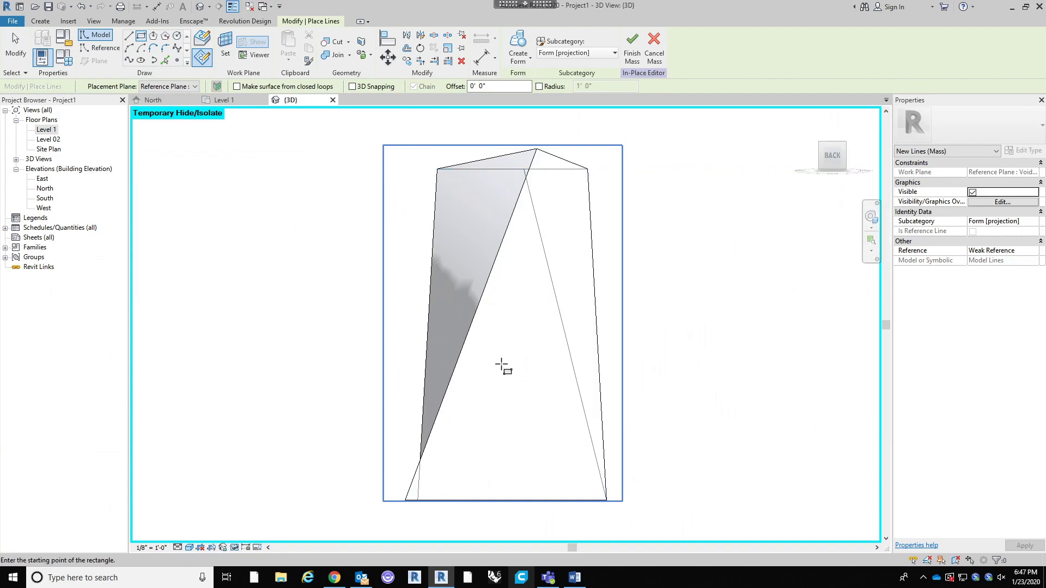
{"action": "left_click", "coordinate": [484, 329]}
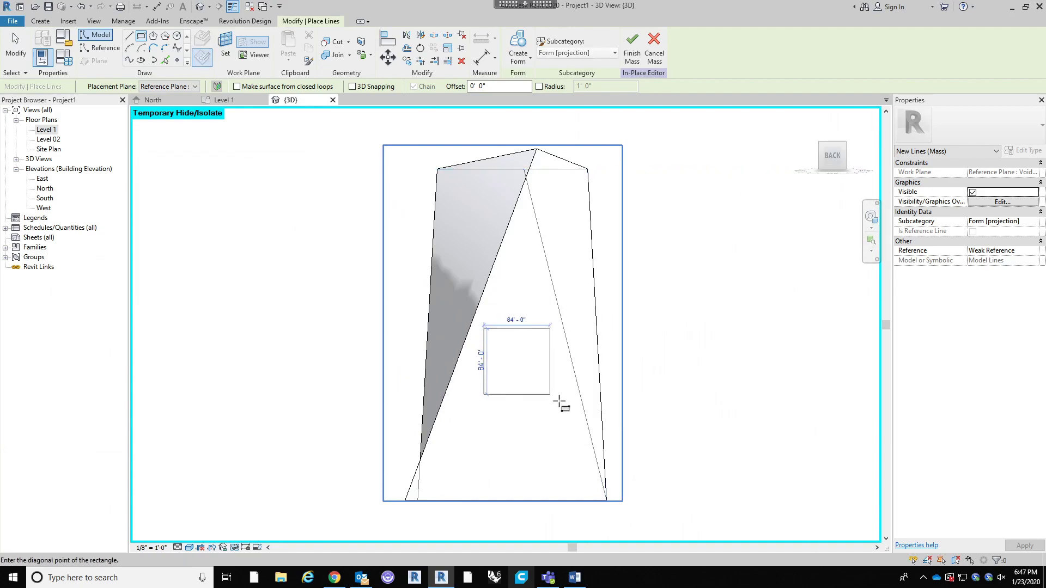
{"action": "left_click", "coordinate": [549, 394]}
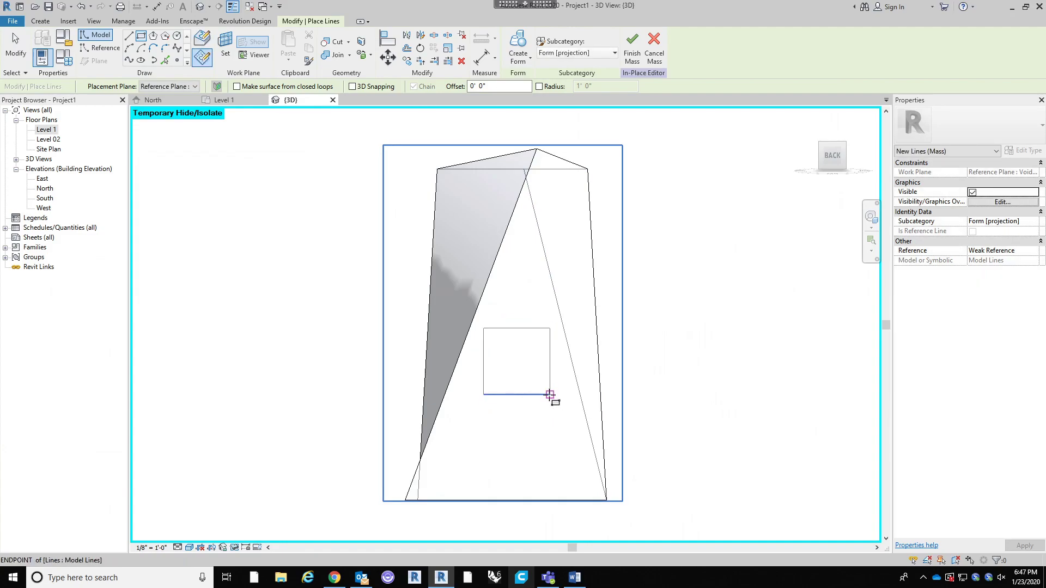
{"action": "scroll", "coordinate": [542, 334], "scroll_direction": "down", "scroll_amount": 2}
{"action": "middle_click_drag", "start_coordinate": [619, 422], "coordinate": [596, 462], "text": "shift"}
{"action": "key", "text": "Escape"}
{"action": "key", "text": "Escape"}
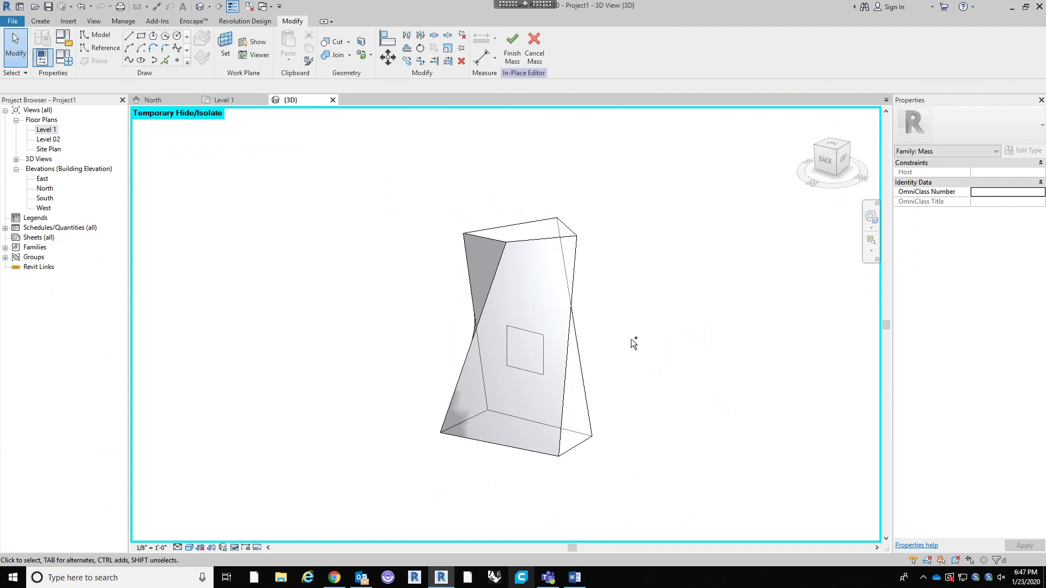
{"action": "key", "text": "ctrl+z"}
{"action": "key", "text": "ctrl+z"}
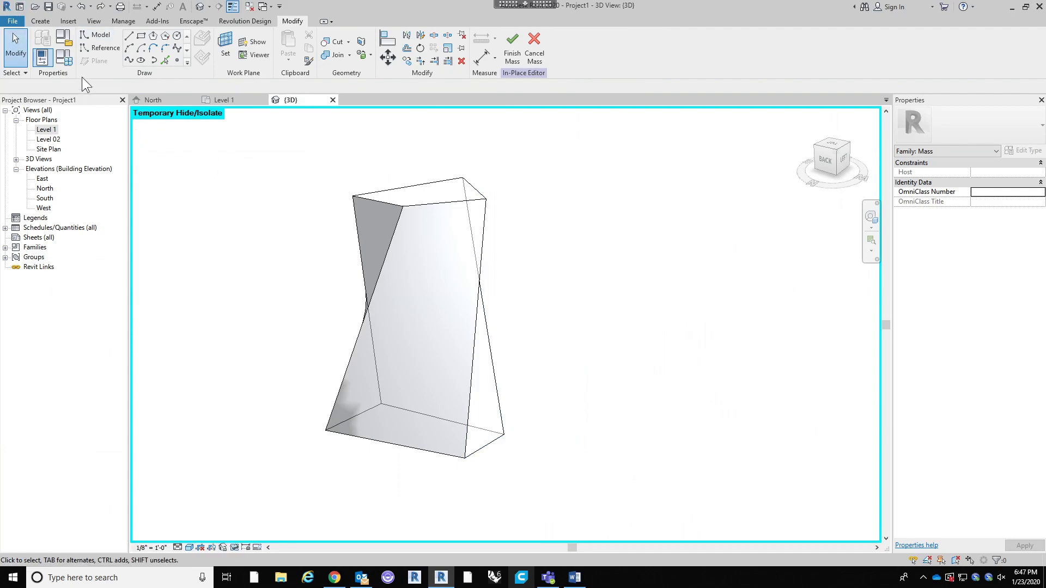
Step: Sketch a model-line rectangle about 88' by 76' on the Void Plane reference plane, near the middle of the tower
{"action": "left_click", "coordinate": [45, 21]}
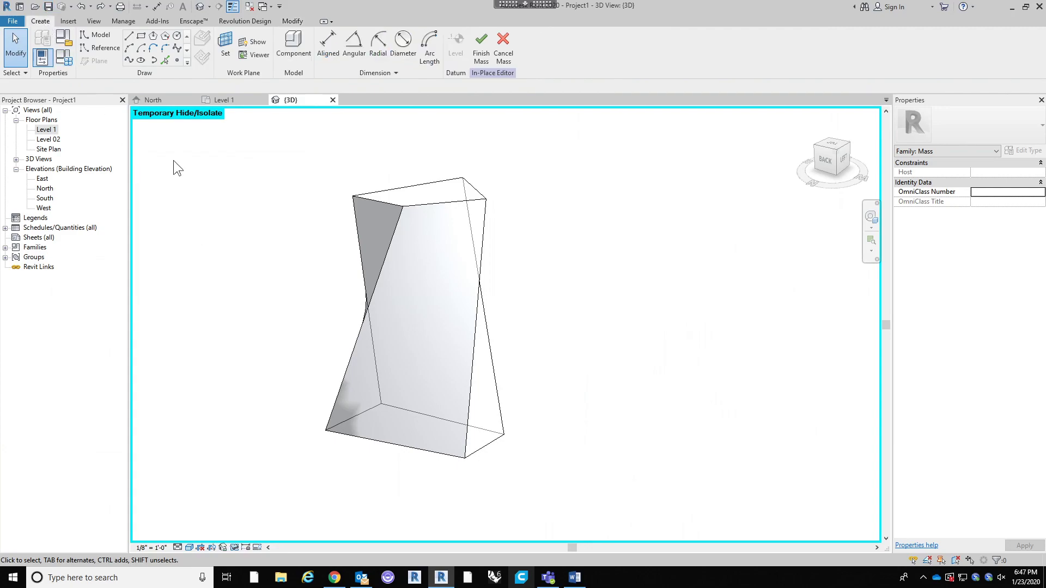
{"action": "left_click", "coordinate": [142, 37]}
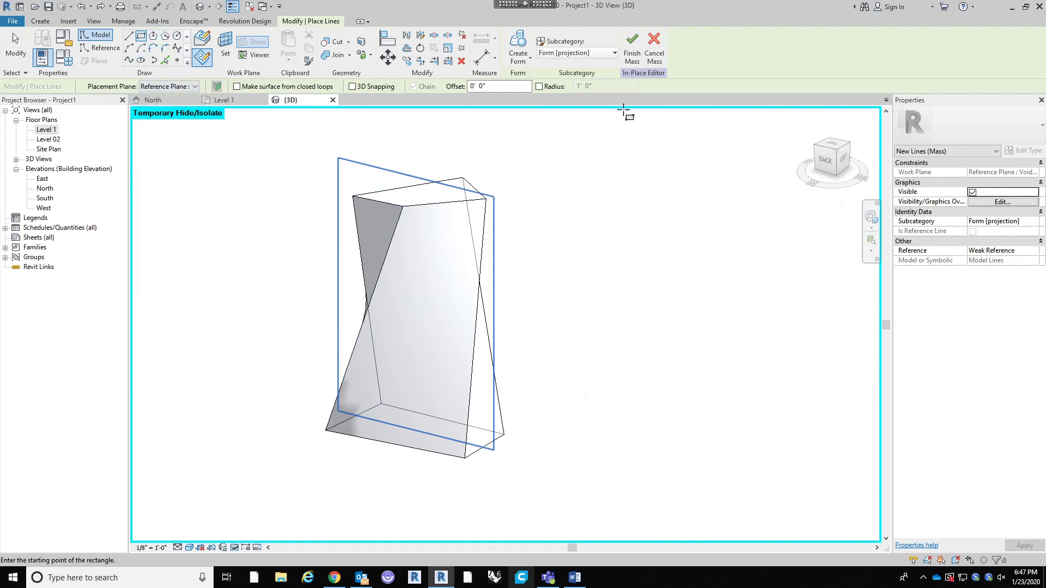
{"action": "left_click", "coordinate": [155, 84]}
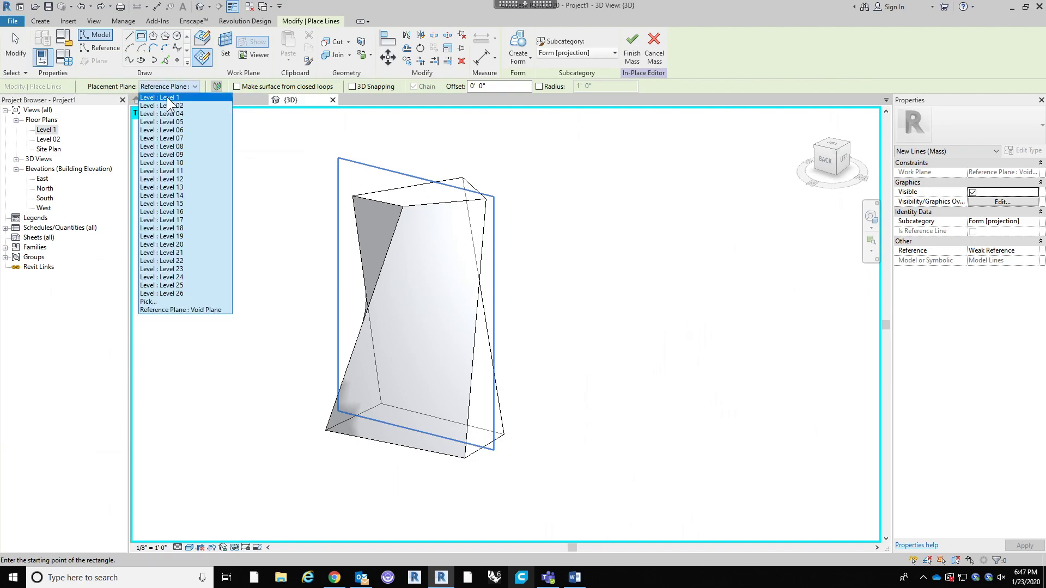
{"action": "left_click", "coordinate": [184, 314]}
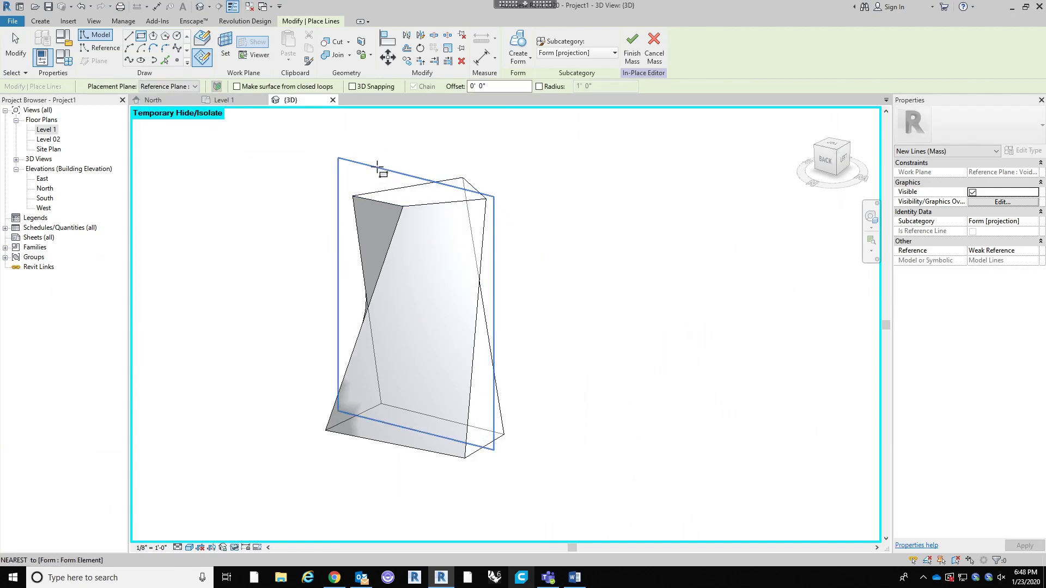
{"action": "left_click", "coordinate": [395, 282]}
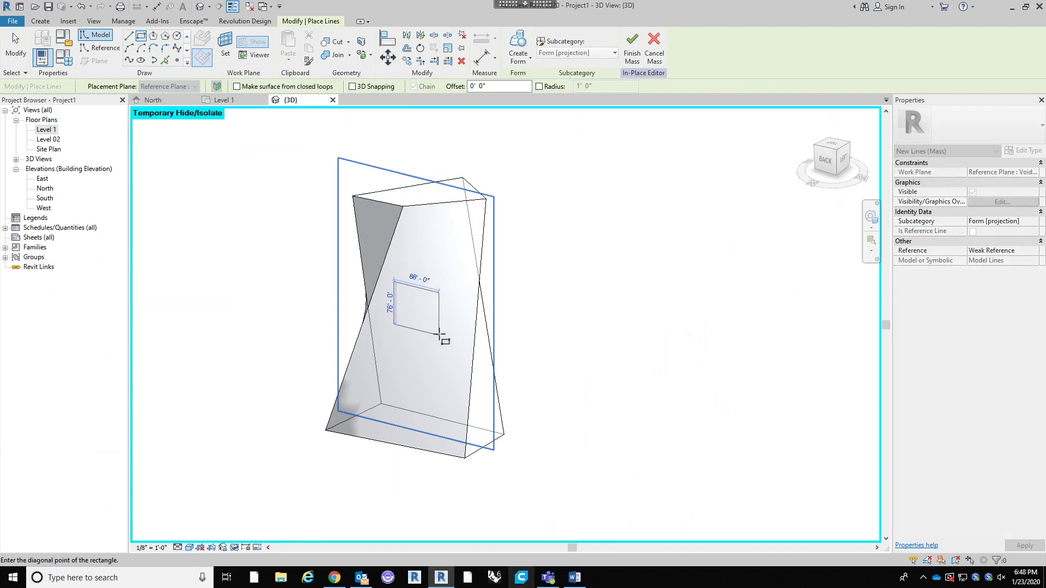
{"action": "left_click", "coordinate": [439, 333]}
{"action": "middle_click_drag", "start_coordinate": [617, 398], "coordinate": [717, 427], "text": "shift"}
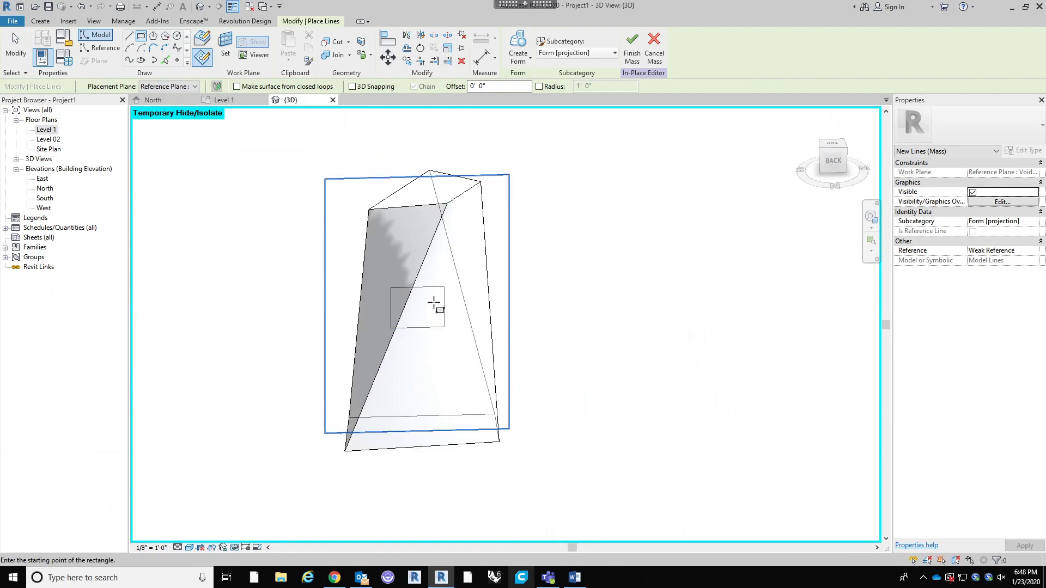
{"action": "key", "text": "Escape"}
{"action": "key", "text": "Escape"}
Step: Move the rectangle slightly lower on the tower and narrow it by shifting its left side inward in the back view
{"action": "mouse_move", "coordinate": [449, 313]}
{"action": "left_mouse_down"}
{"action": "mouse_move", "coordinate": [559, 335]}
{"action": "mouse_move", "coordinate": [432, 163]}
{"action": "mouse_move", "coordinate": [492, 368]}
{"action": "mouse_move", "coordinate": [447, 329]}
{"action": "left_mouse_up"}
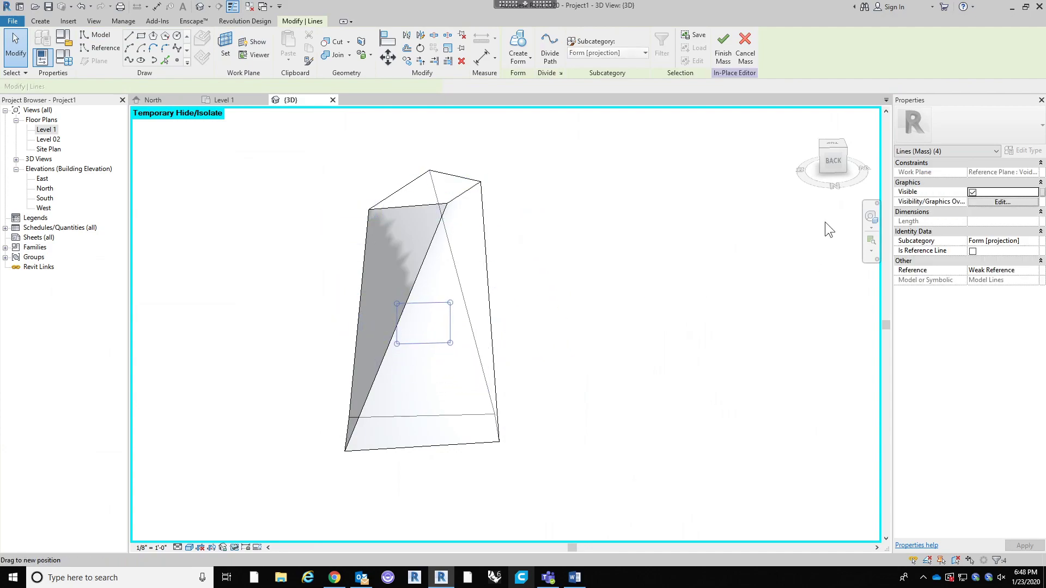
{"action": "left_click", "coordinate": [833, 160]}
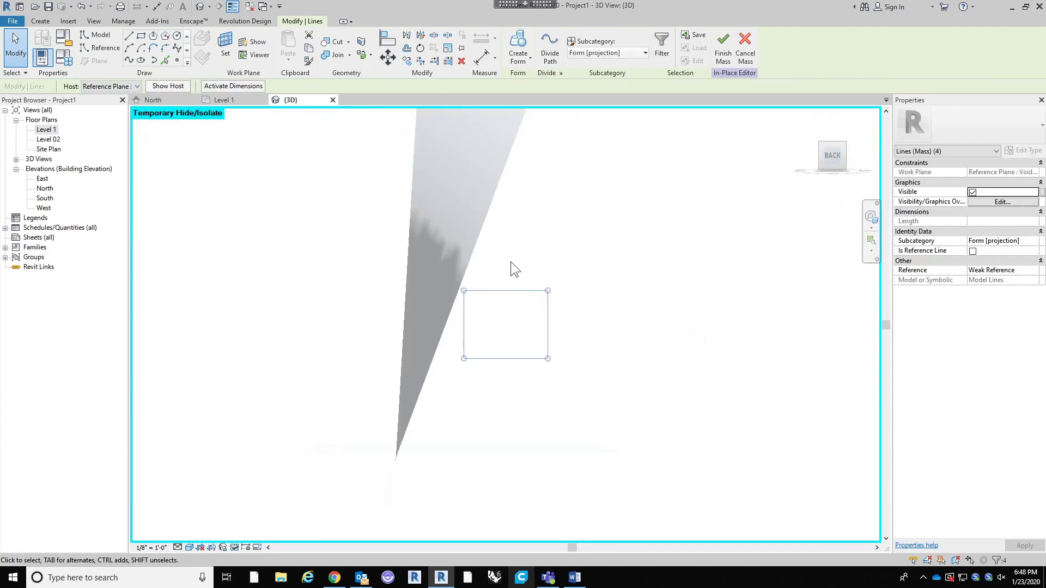
{"action": "left_click", "coordinate": [588, 267]}
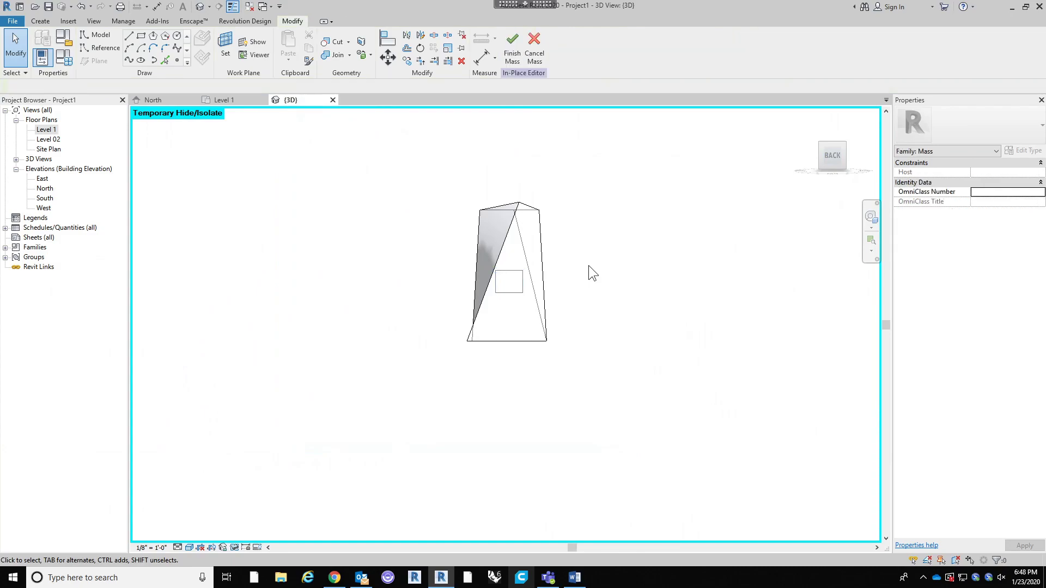
{"action": "scroll", "coordinate": [585, 265], "scroll_direction": "up", "scroll_amount": 4}
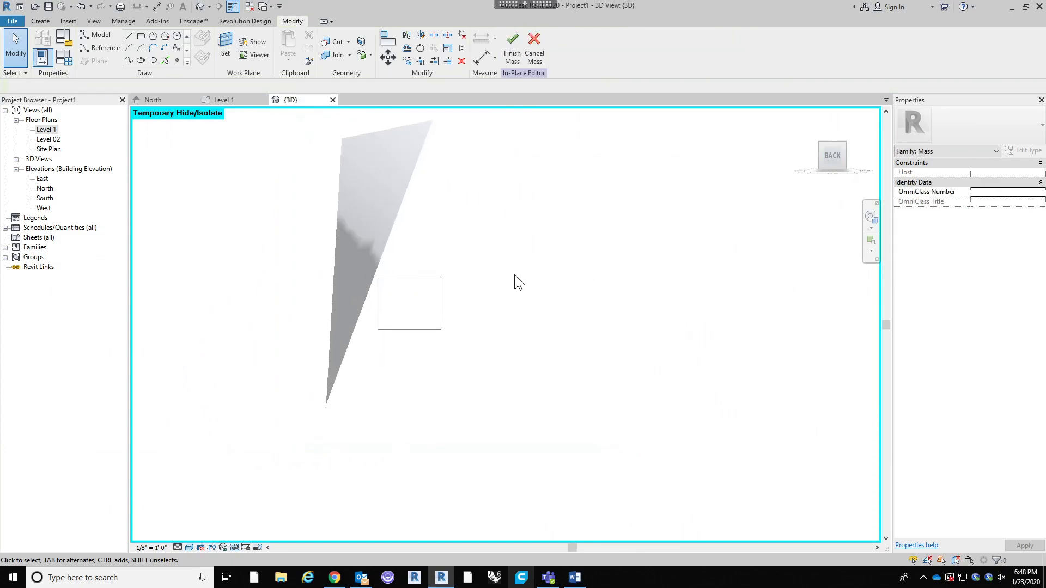
{"action": "key", "text": "Tab"}
{"action": "left_click_drag", "start_coordinate": [378, 296], "coordinate": [387, 301]}
{"action": "left_click", "coordinate": [564, 272]}
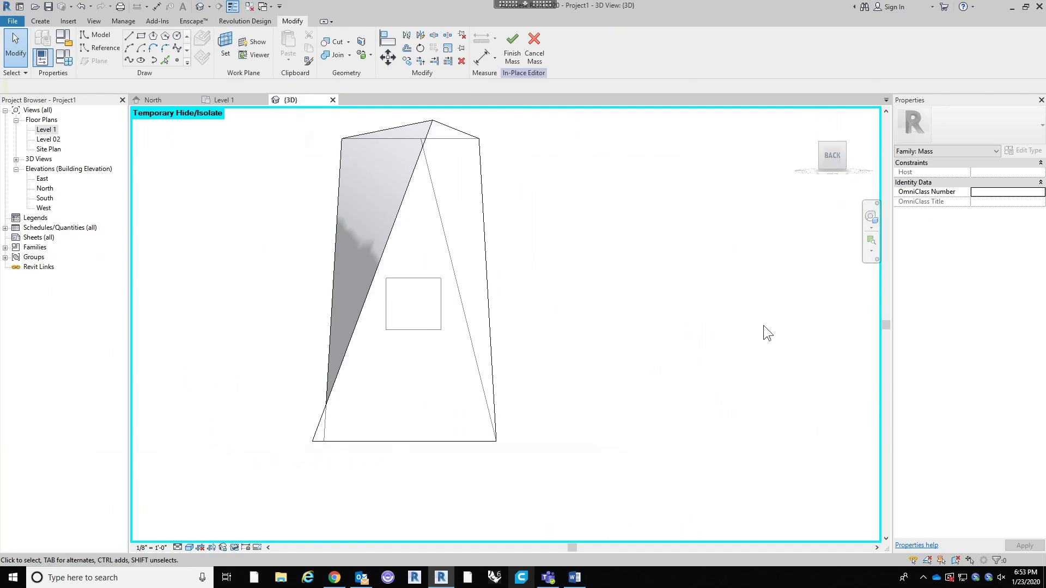
Step: Create a void form from the rectangle sketched on the Void Plane
{"action": "middle_click_drag", "start_coordinate": [692, 311], "coordinate": [413, 303], "text": "shift"}
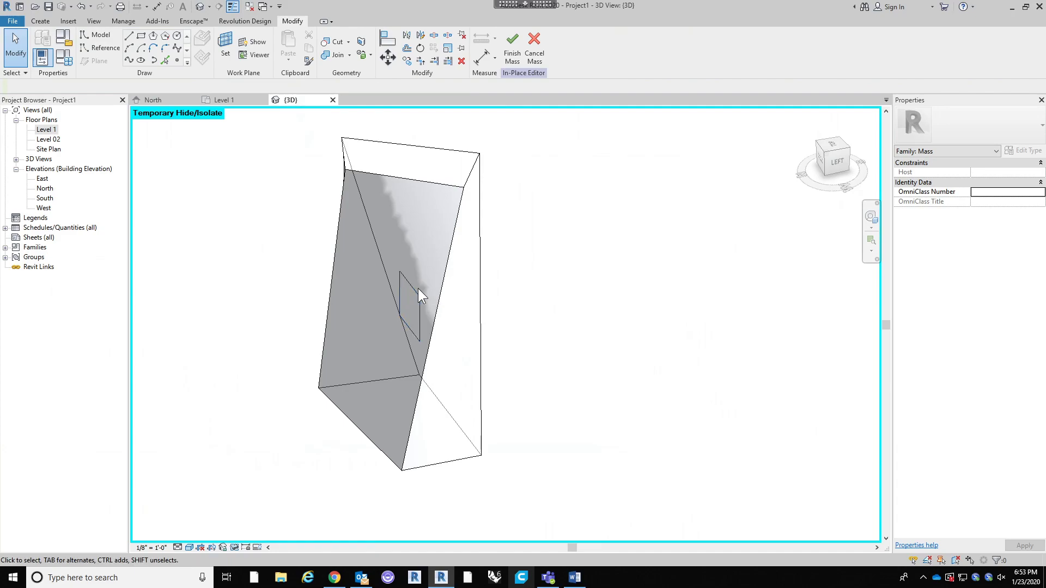
{"action": "left_click", "coordinate": [413, 293]}
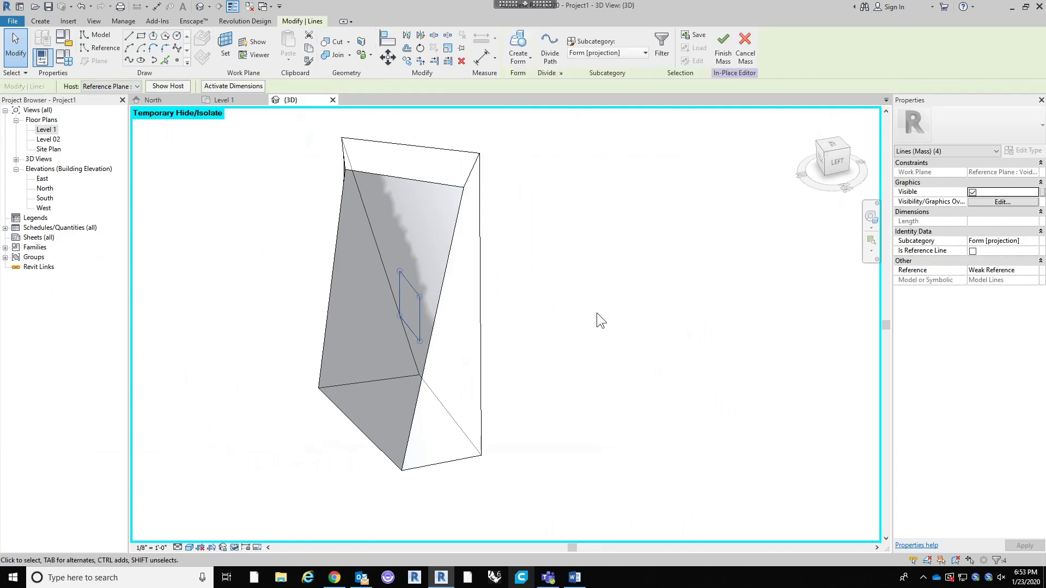
{"action": "middle_click_drag", "start_coordinate": [563, 324], "coordinate": [615, 381], "text": "shift"}
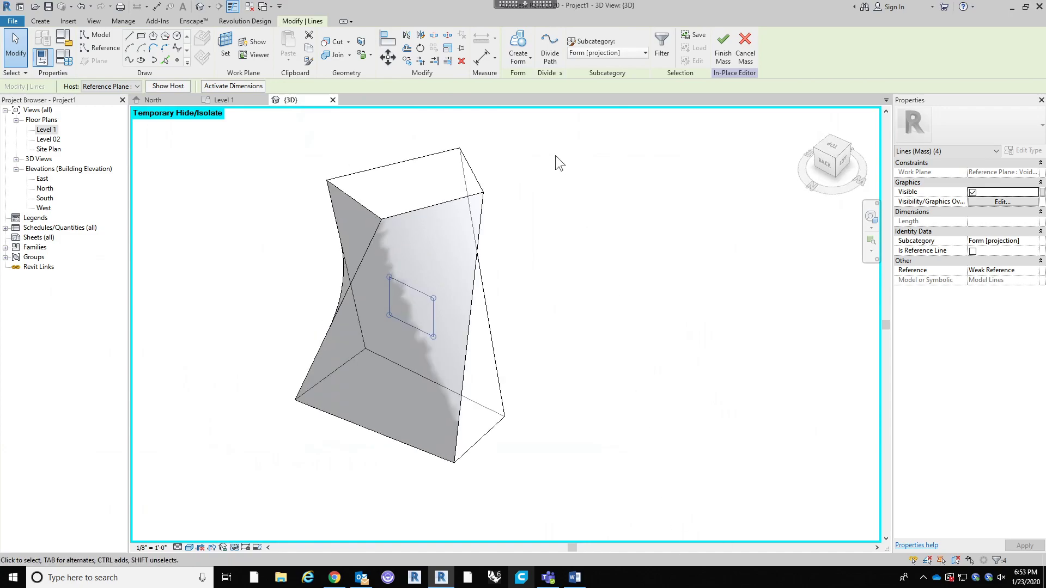
{"action": "left_click", "coordinate": [525, 60]}
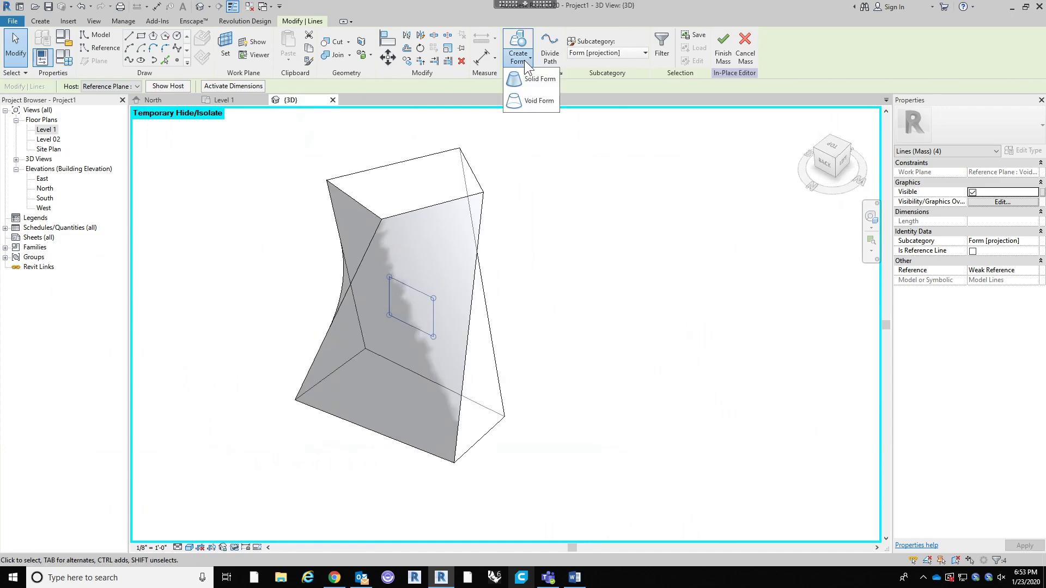
{"action": "left_click", "coordinate": [535, 100]}
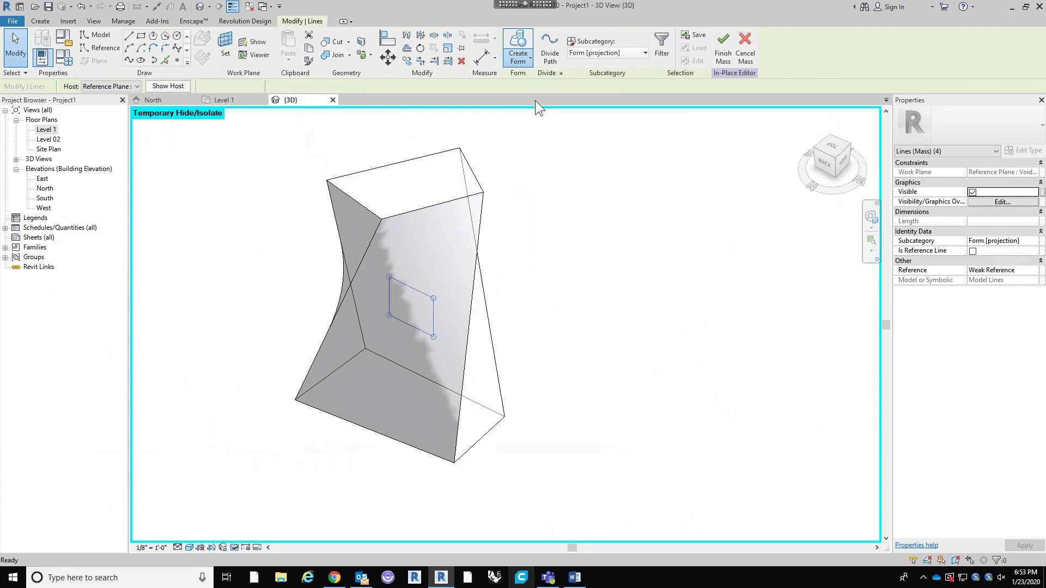
Step: Extend both end faces of the void in opposite directions until it passes through the whole tower, about 268' 8" long
{"action": "middle_click_drag", "start_coordinate": [622, 329], "coordinate": [439, 368], "text": "shift"}
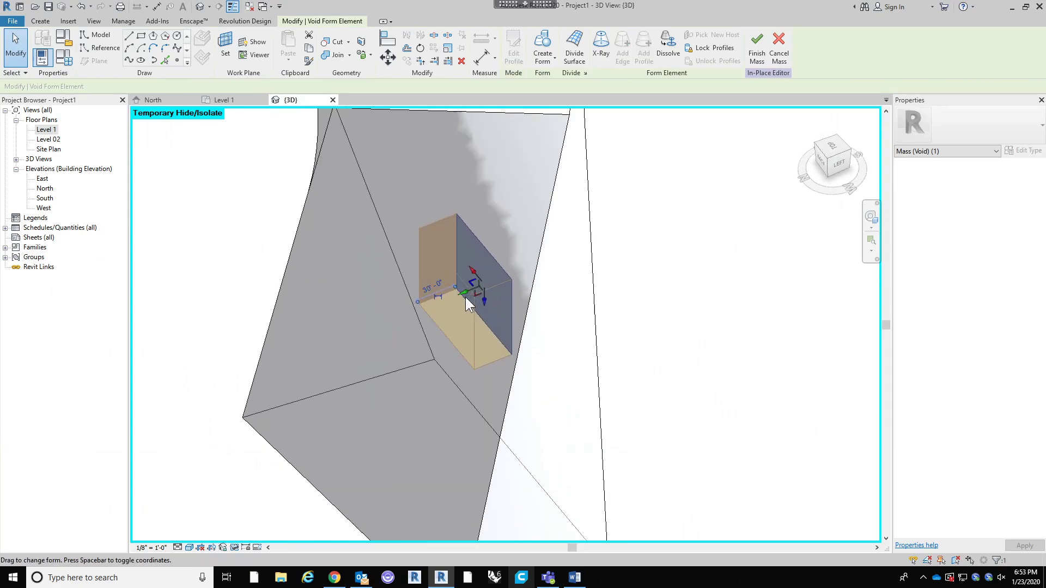
{"action": "left_click_drag", "start_coordinate": [463, 293], "coordinate": [569, 256]}
{"action": "key", "text": "Escape"}
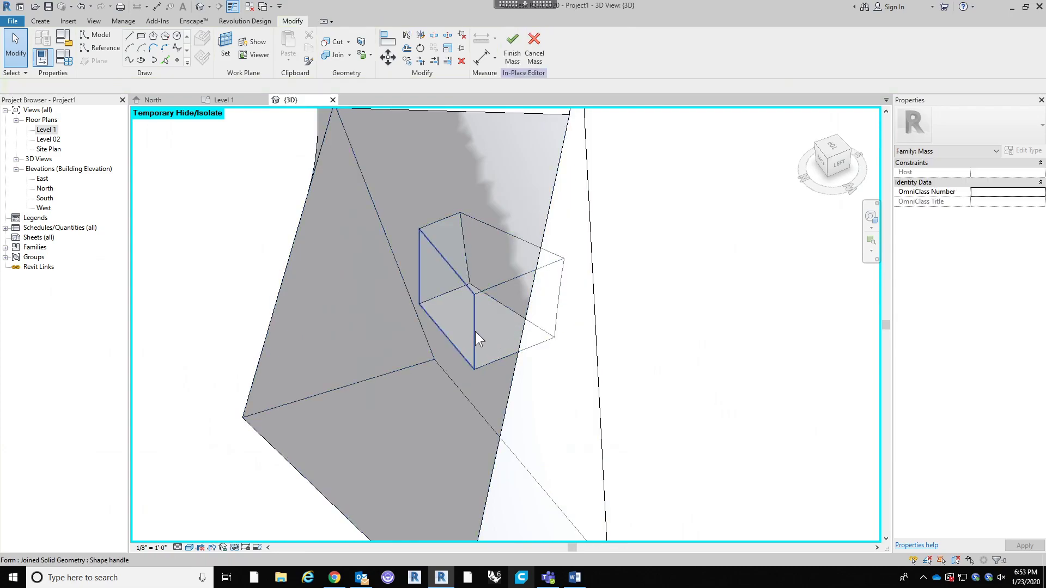
{"action": "left_click", "coordinate": [443, 322]}
{"action": "left_click_drag", "start_coordinate": [463, 299], "coordinate": [275, 377]}
{"action": "scroll", "coordinate": [536, 248], "scroll_direction": "down", "scroll_amount": 4}
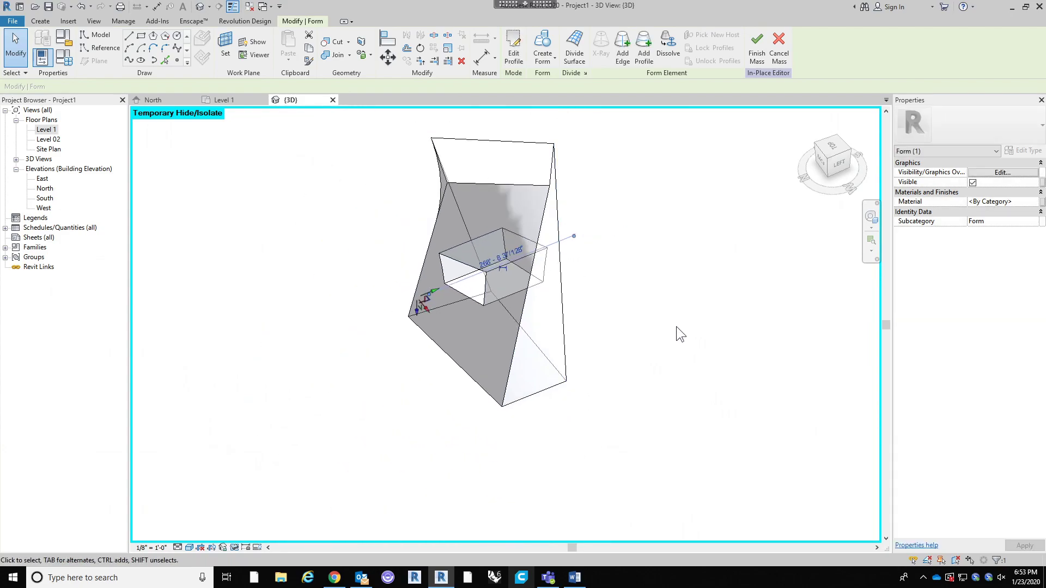
{"action": "left_click", "coordinate": [449, 413]}
{"action": "middle_click_drag", "start_coordinate": [448, 413], "coordinate": [576, 343], "text": "shift"}
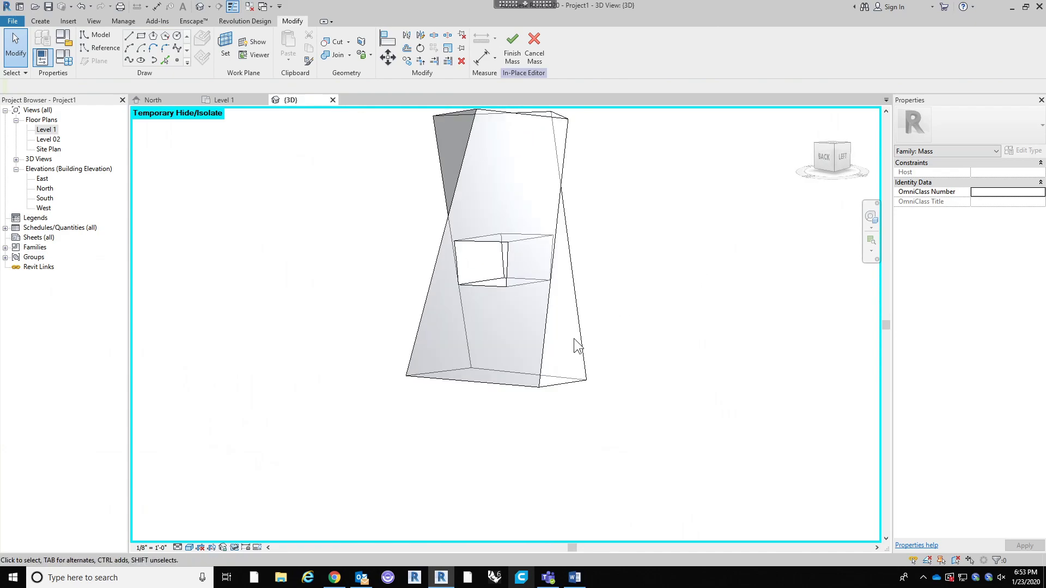
Step: Select the void form inside the tower and examine the opening it cuts from several sides
{"action": "scroll", "coordinate": [627, 268], "scroll_direction": "up", "scroll_amount": 5}
{"action": "scroll", "coordinate": [483, 236], "scroll_direction": "down", "scroll_amount": 3}
{"action": "scroll", "coordinate": [521, 267], "scroll_direction": "up", "scroll_amount": 2}
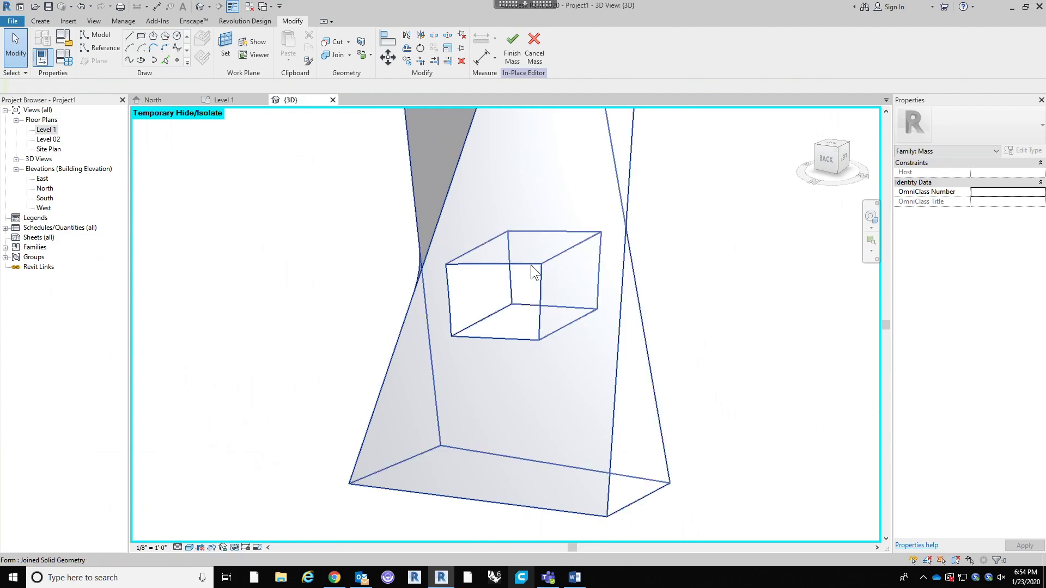
{"action": "key", "text": "Tab"}
{"action": "key", "text": "Tab"}
{"action": "left_click", "coordinate": [534, 271]}
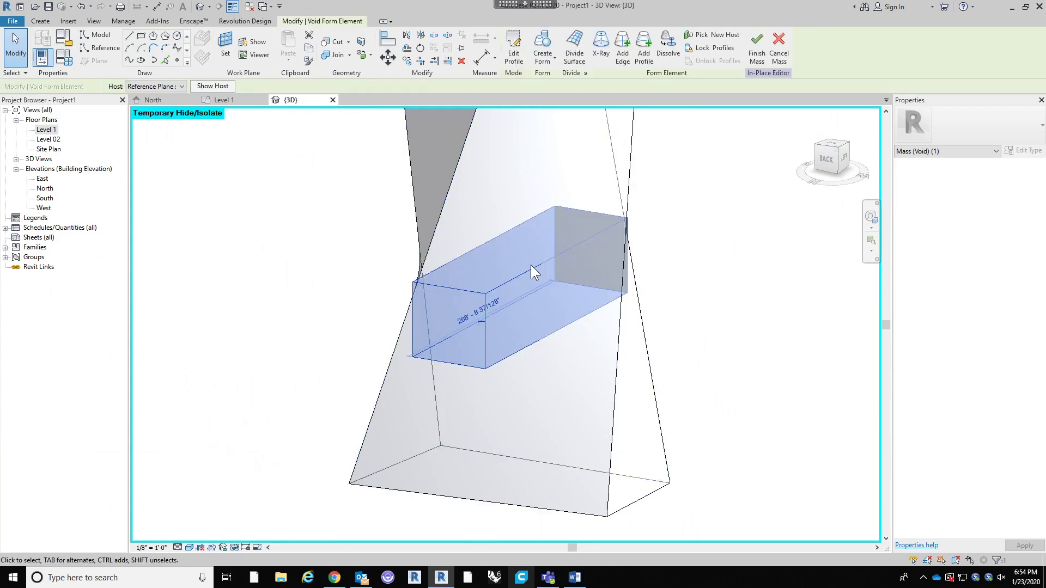
{"action": "middle_click_drag", "start_coordinate": [773, 277], "coordinate": [754, 347], "text": "shift"}
{"action": "left_click", "coordinate": [753, 347]}
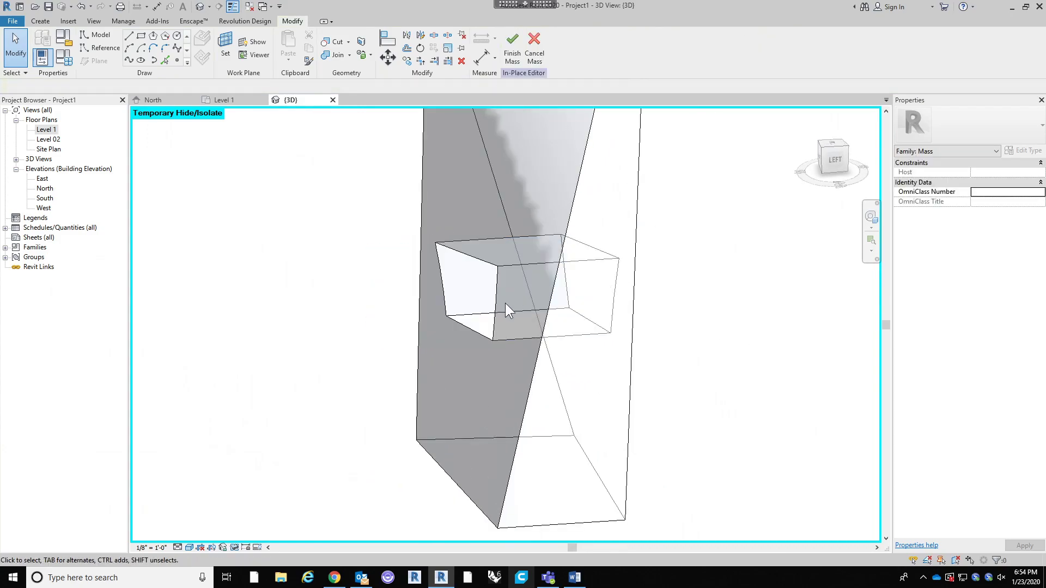
{"action": "middle_click_drag", "start_coordinate": [383, 437], "coordinate": [501, 405], "text": "shift"}
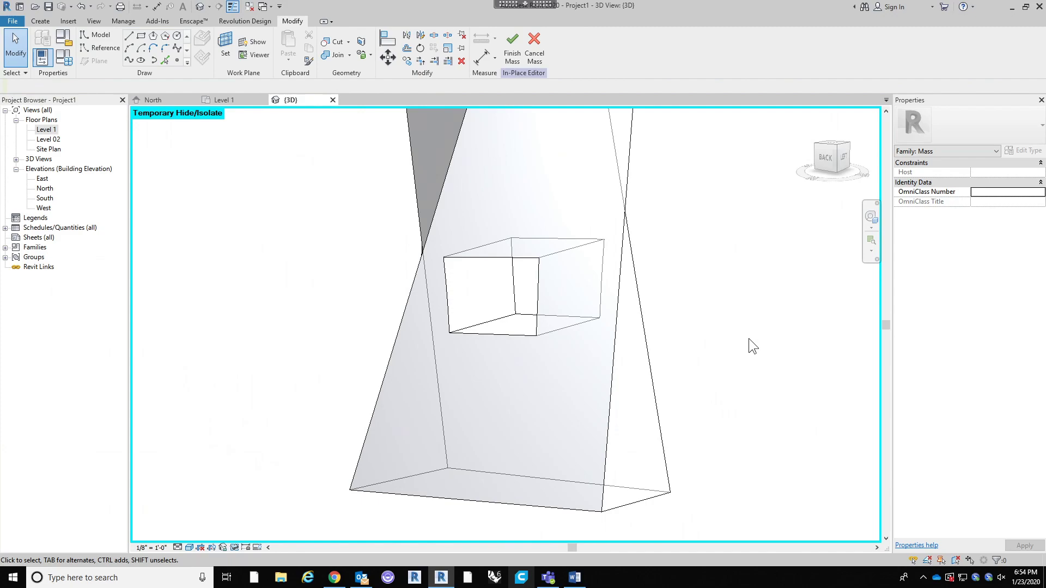
{"action": "middle_click_drag", "start_coordinate": [696, 320], "coordinate": [668, 359], "text": "shift"}
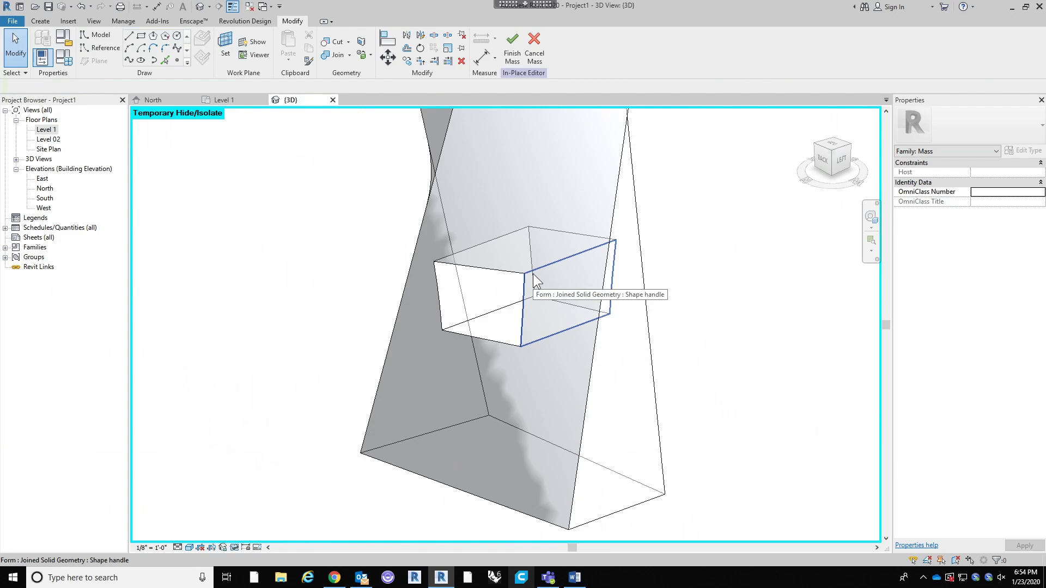
Step: Select the void form and raise the upper edge of its near end face until that face is about 111' 2" high
{"action": "key", "text": "Tab"}
{"action": "key", "text": "Tab"}
{"action": "key", "text": "Tab"}
{"action": "key", "text": "Tab"}
{"action": "key", "text": "Tab"}
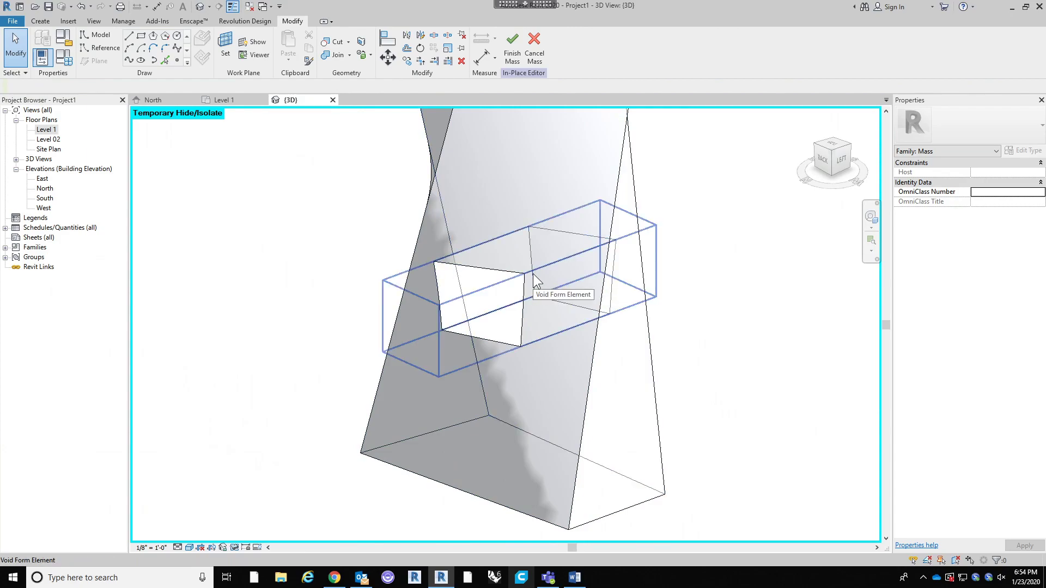
{"action": "left_click", "coordinate": [533, 273]}
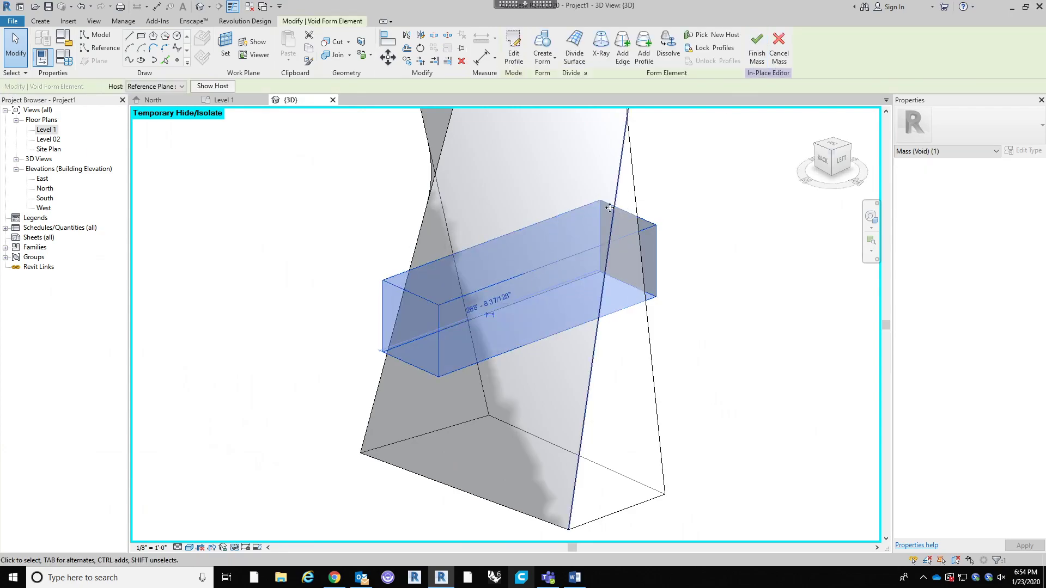
{"action": "key", "text": "Tab"}
{"action": "left_click", "coordinate": [421, 295]}
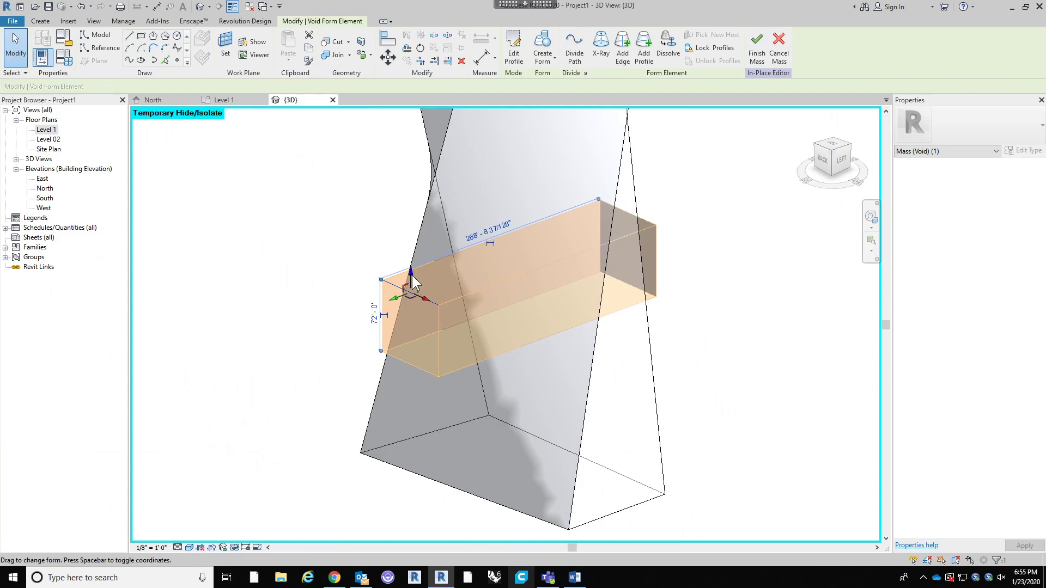
{"action": "left_click_drag", "start_coordinate": [409, 269], "coordinate": [409, 229]}
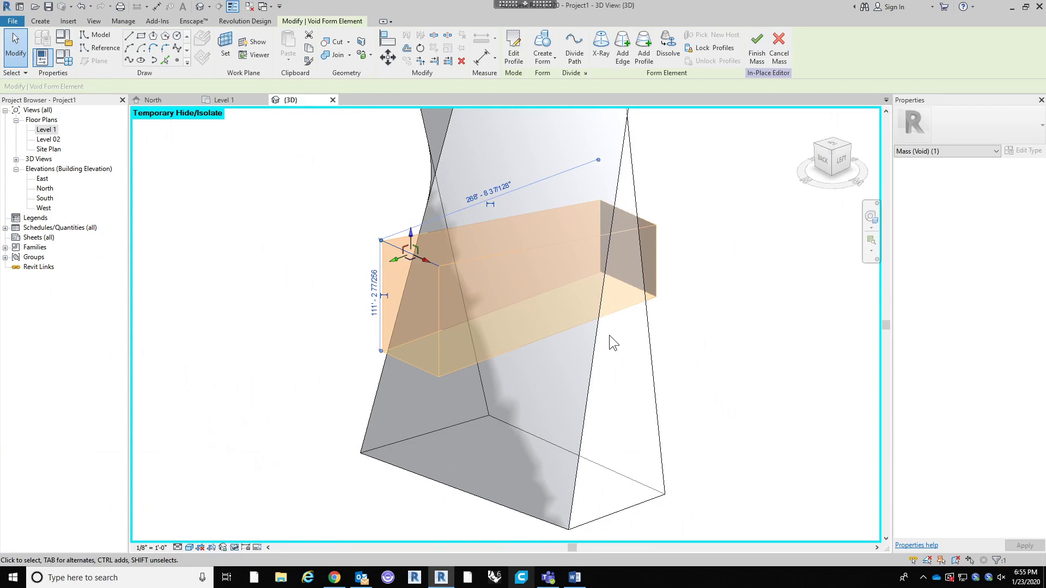
{"action": "left_click", "coordinate": [712, 317]}
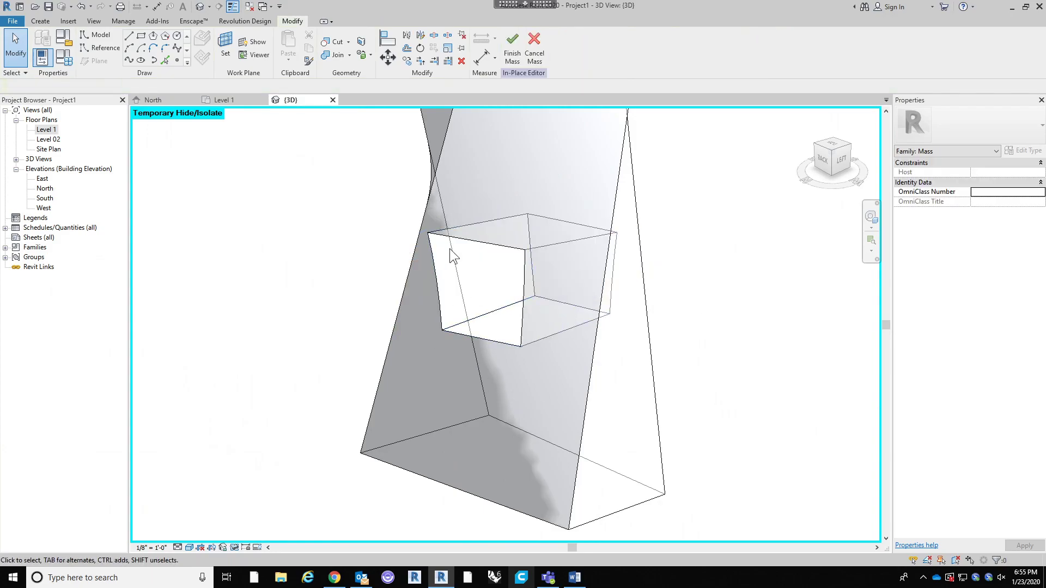
Step: Examine the reshaped opening from another side, selecting the void form and the tower form in turn
{"action": "key", "text": "Tab"}
{"action": "key", "text": "Tab"}
{"action": "key", "text": "Tab"}
{"action": "left_click", "coordinate": [490, 246]}
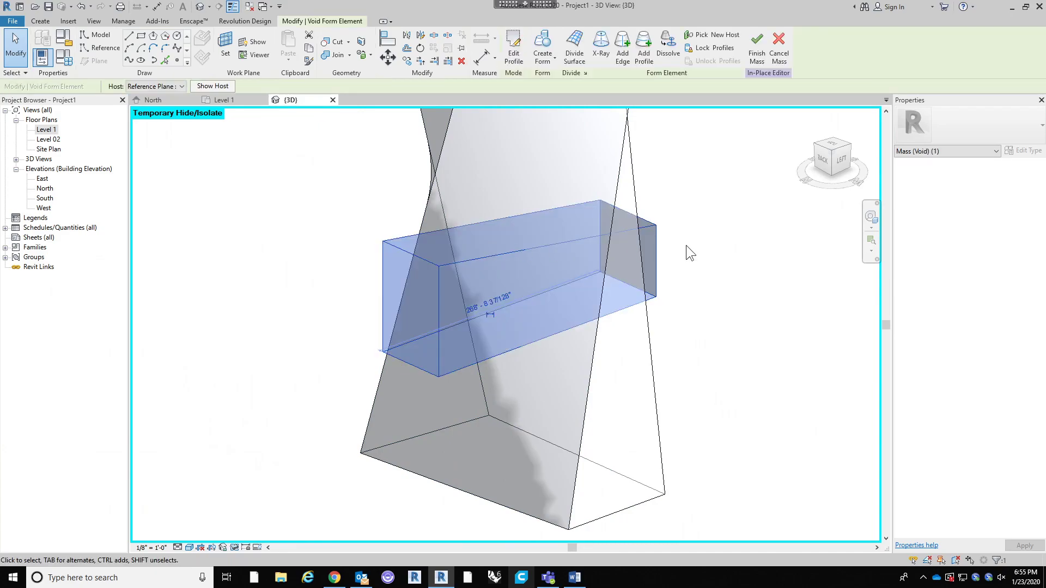
{"action": "middle_click_drag", "start_coordinate": [724, 310], "coordinate": [639, 292], "text": "shift"}
{"action": "key", "text": "Escape"}
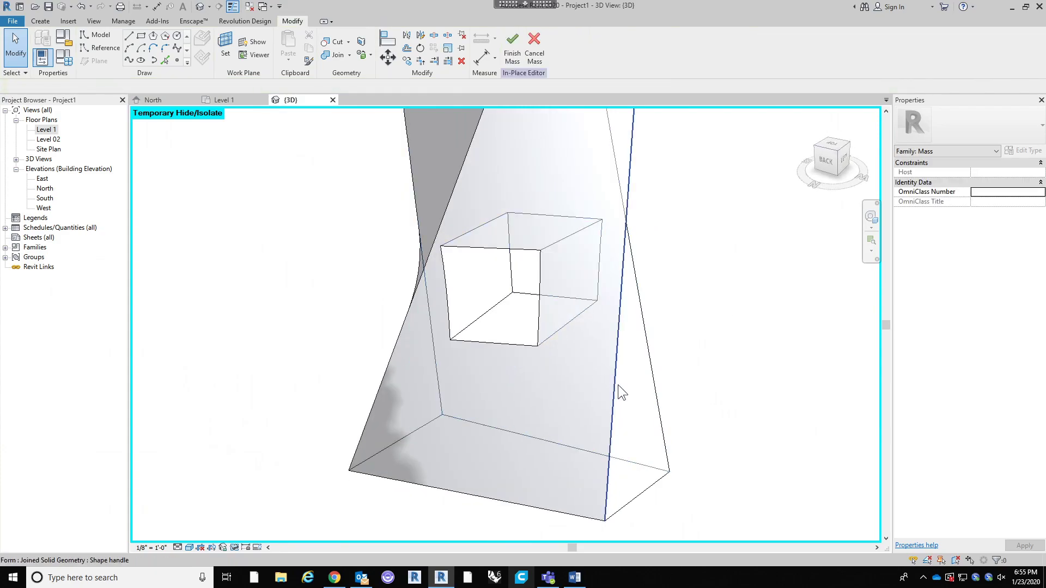
{"action": "left_click", "coordinate": [616, 384]}
{"action": "key", "text": "Tab"}
{"action": "left_click", "coordinate": [615, 384]}
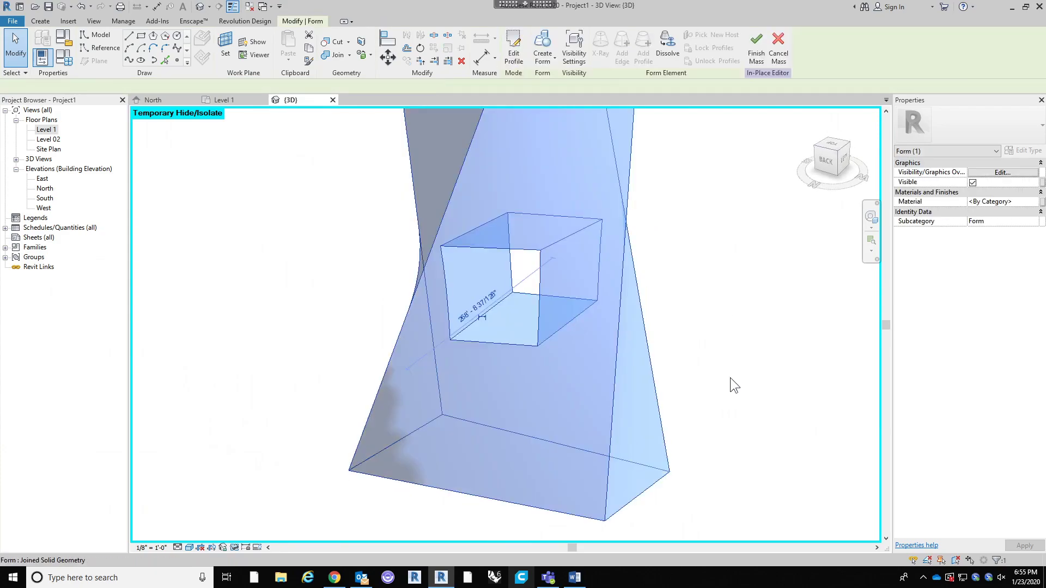
{"action": "left_click", "coordinate": [735, 366]}
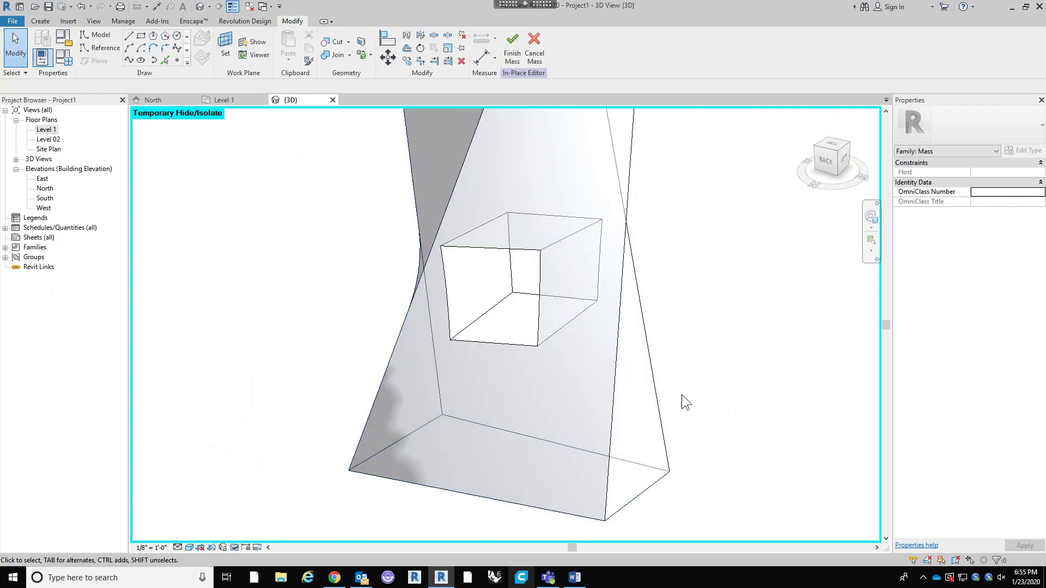
Step: Select the void form and move its near end face inward until the void is about 236' long
{"action": "key", "text": "Tab"}
{"action": "key", "text": "Tab"}
{"action": "left_click", "coordinate": [540, 268]}
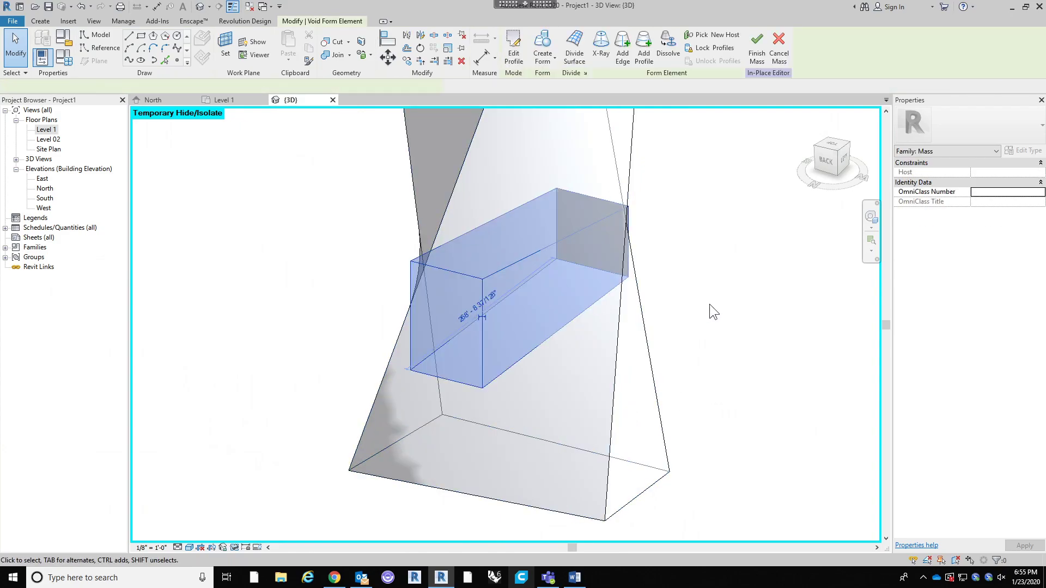
{"action": "middle_click_drag", "start_coordinate": [706, 314], "coordinate": [626, 328], "text": "shift"}
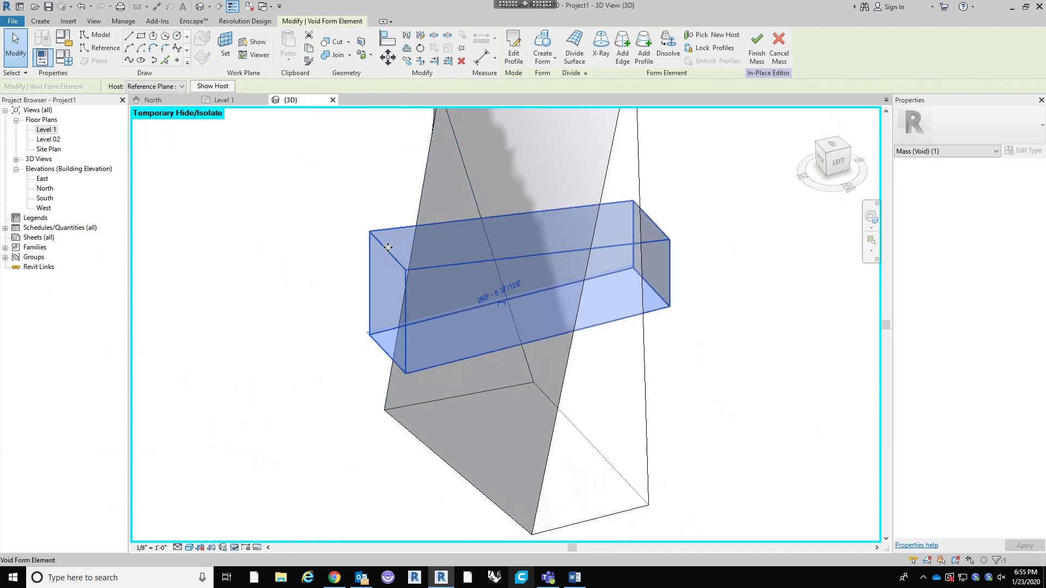
{"action": "key", "text": "Tab"}
{"action": "key", "text": "Tab"}
{"action": "key", "text": "Tab"}
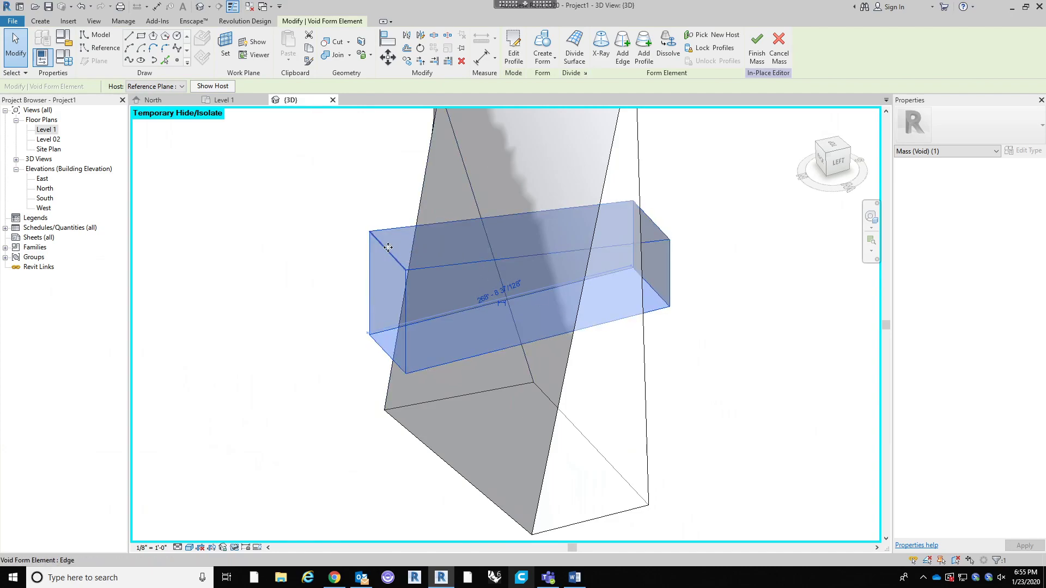
{"action": "left_click", "coordinate": [388, 248]}
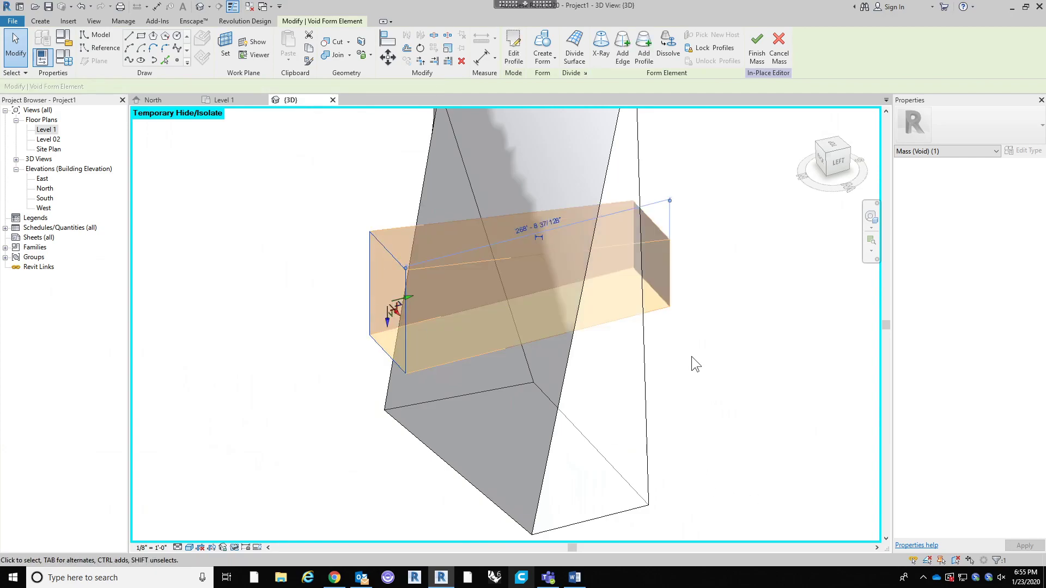
{"action": "left_click_drag", "start_coordinate": [410, 296], "coordinate": [446, 300]}
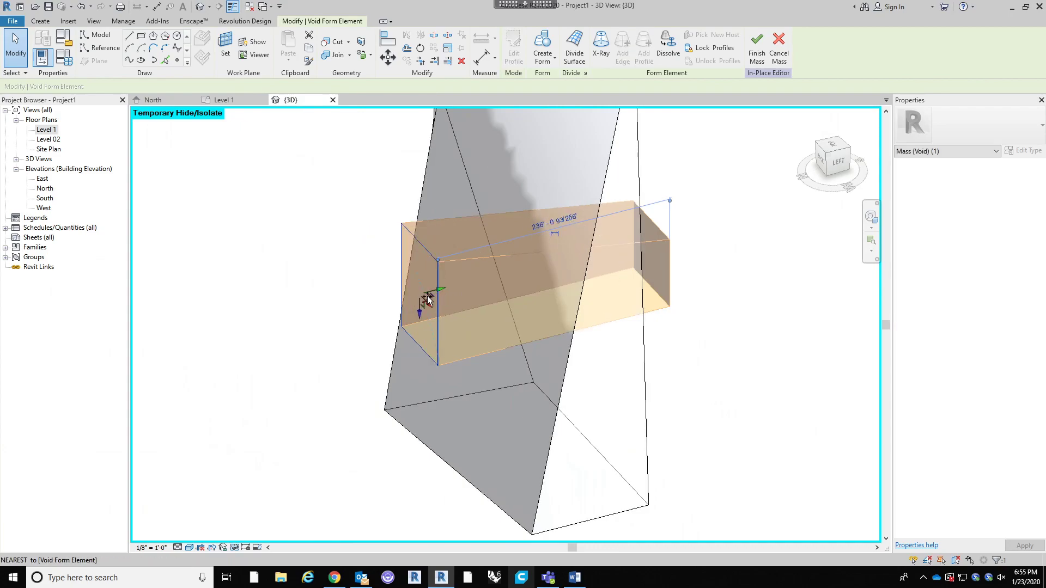
{"action": "left_click", "coordinate": [795, 334]}
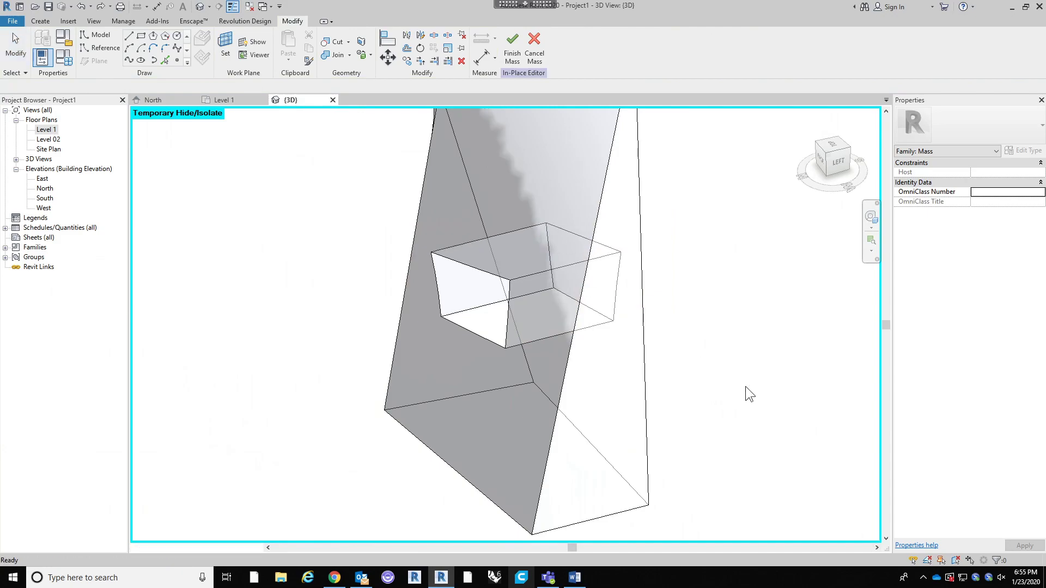
Step: Create a solid form from the rectangle sketched on the Void Plane
{"action": "scroll", "coordinate": [745, 386], "scroll_direction": "up", "scroll_amount": 2}
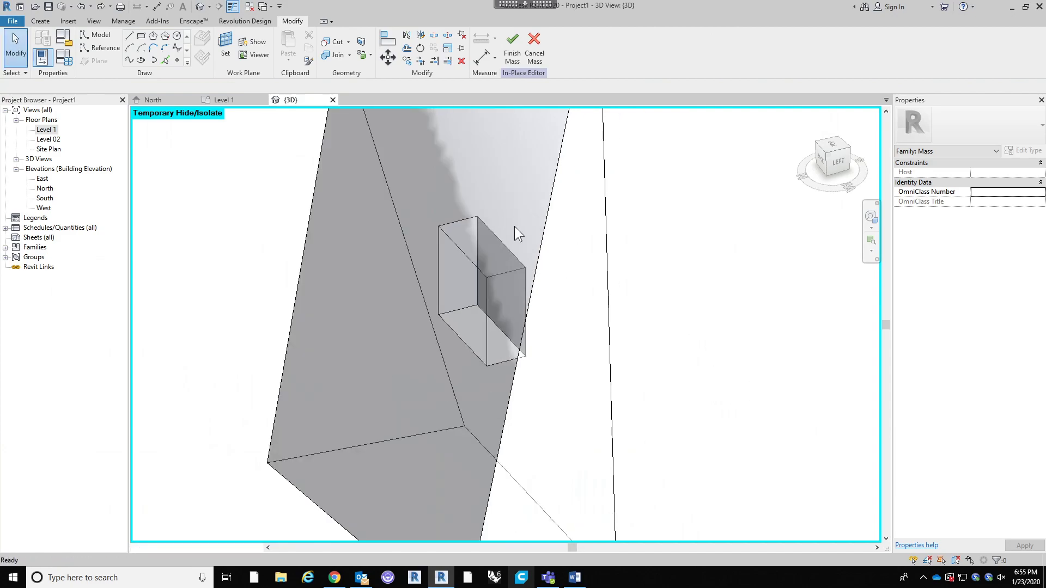
{"action": "scroll", "coordinate": [514, 226], "scroll_direction": "down", "scroll_amount": 3}
{"action": "left_click", "coordinate": [427, 313]}
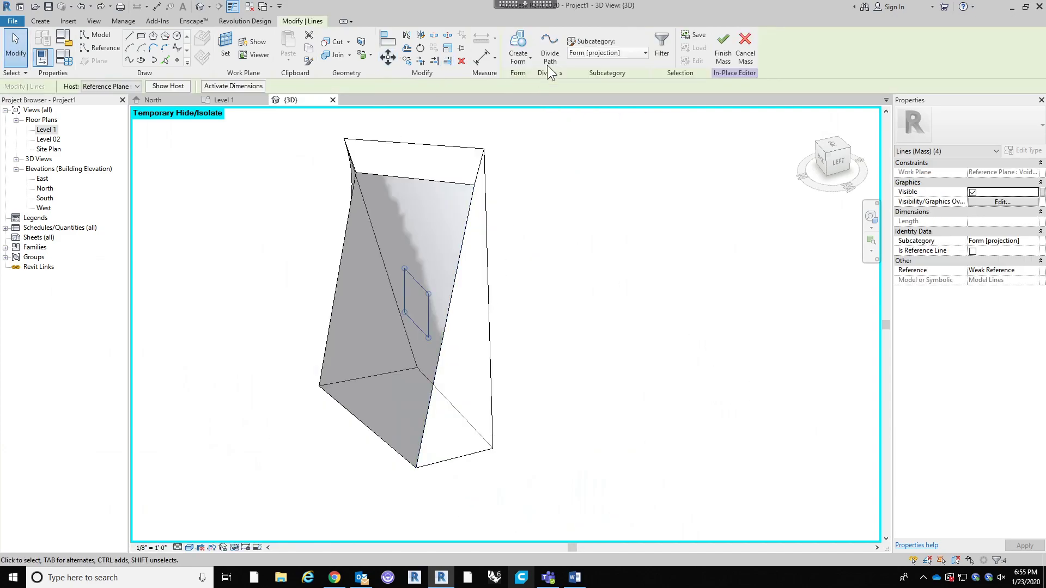
{"action": "left_click", "coordinate": [527, 59]}
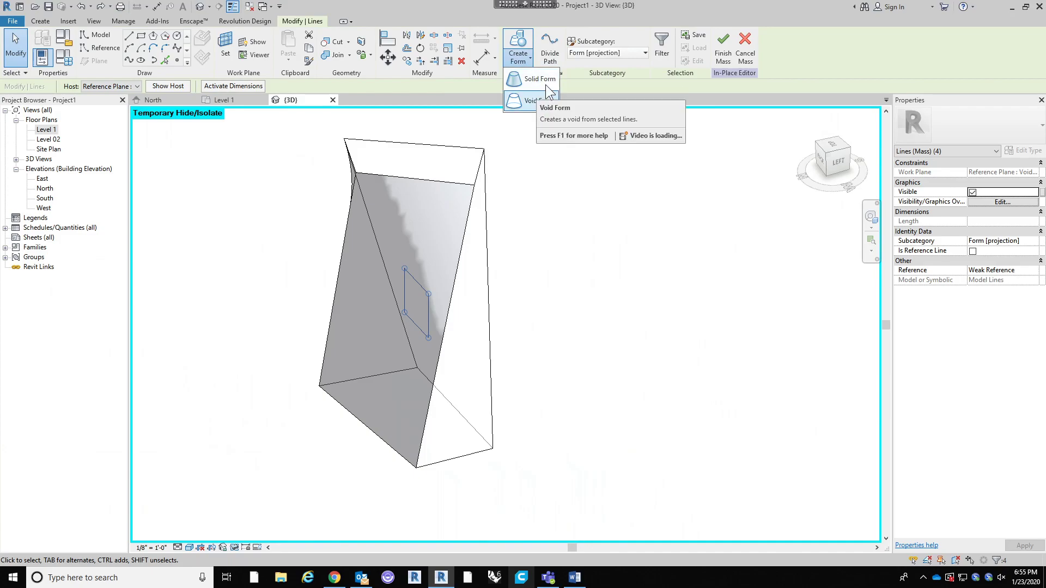
{"action": "left_click", "coordinate": [544, 86]}
{"action": "scroll", "coordinate": [422, 325], "scroll_direction": "up", "scroll_amount": 5}
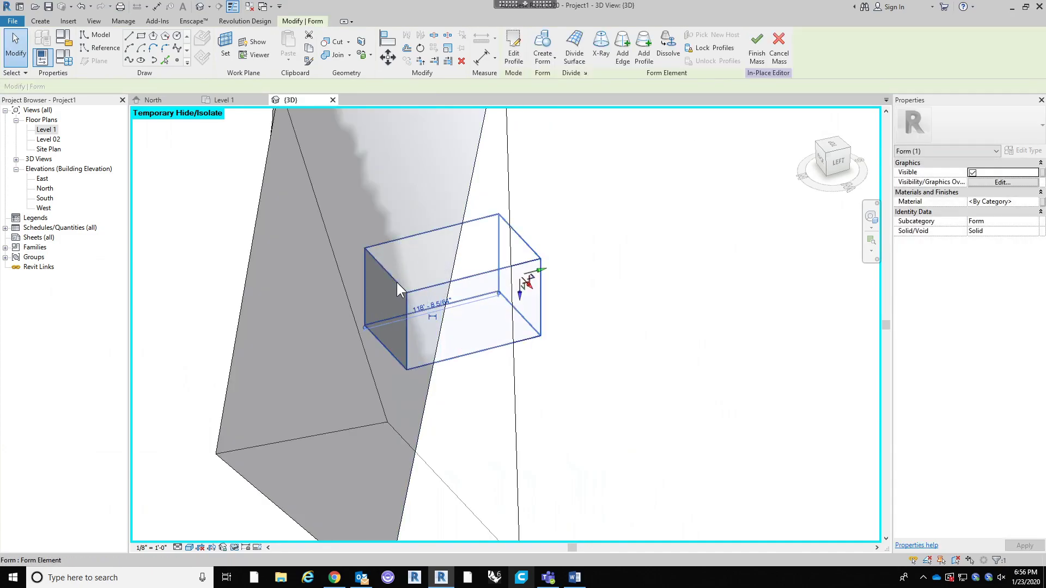
Step: Extend the near end face of the solid box out through the tower until the box is about 256' 3" long
{"action": "left_click", "coordinate": [397, 282]}
{"action": "left_click_drag", "start_coordinate": [360, 317], "coordinate": [215, 354]}
{"action": "left_click", "coordinate": [644, 379]}
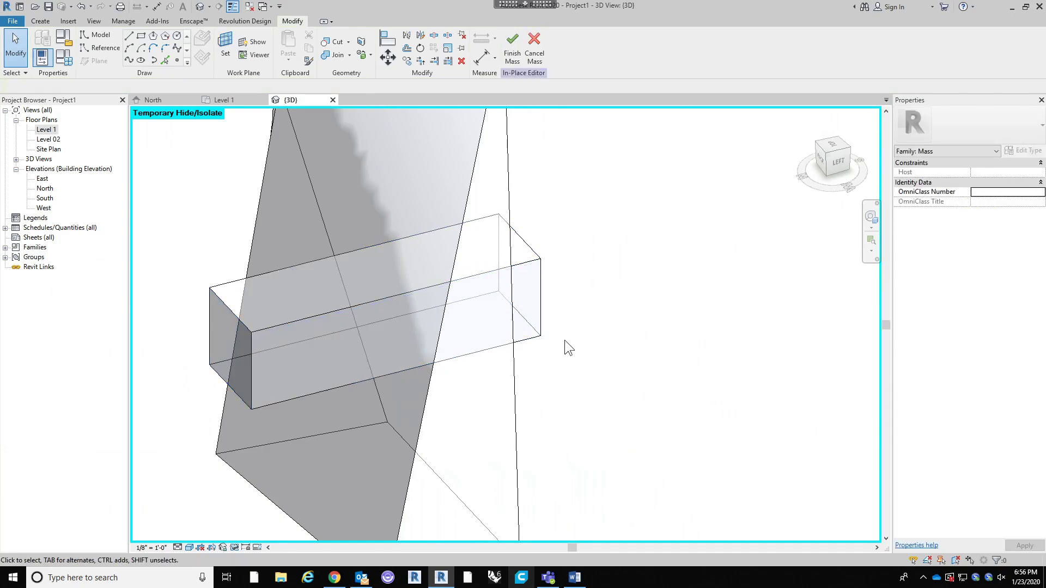
Step: Select the solid box running through the tower and change its Solid/Void property to Void
{"action": "left_click", "coordinate": [529, 345]}
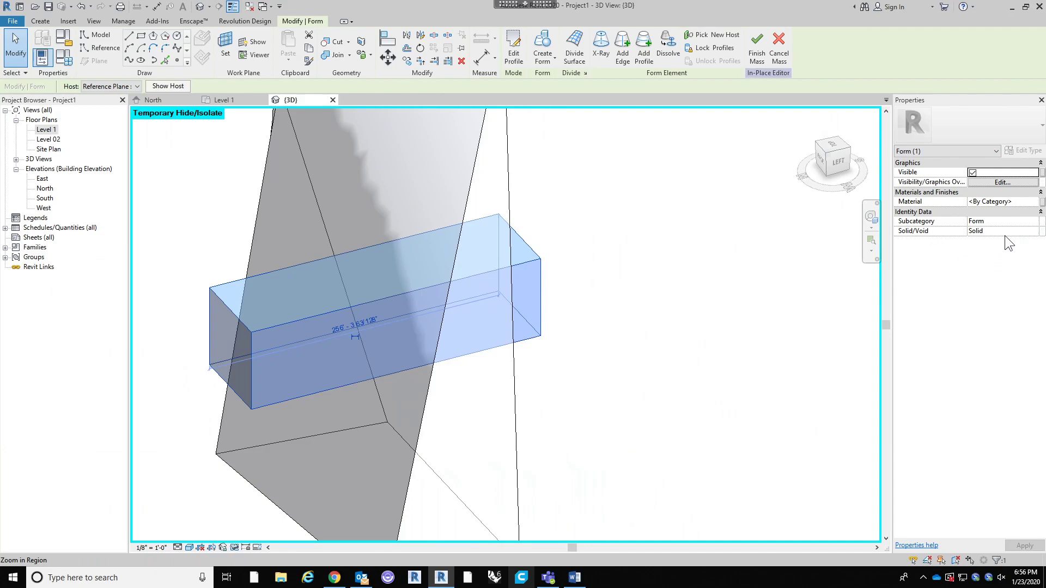
{"action": "left_click", "coordinate": [1033, 231]}
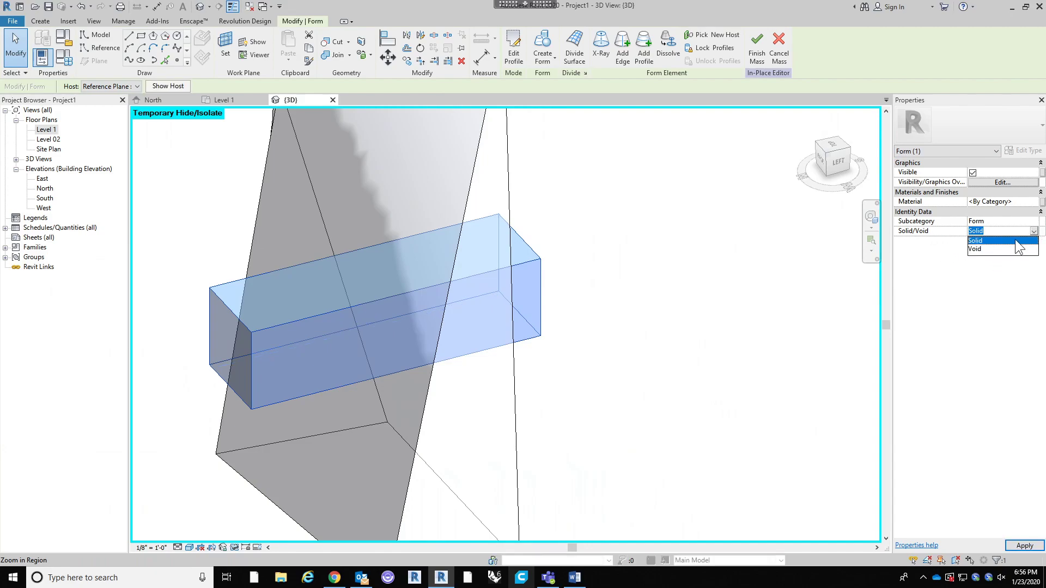
{"action": "left_click", "coordinate": [1001, 249]}
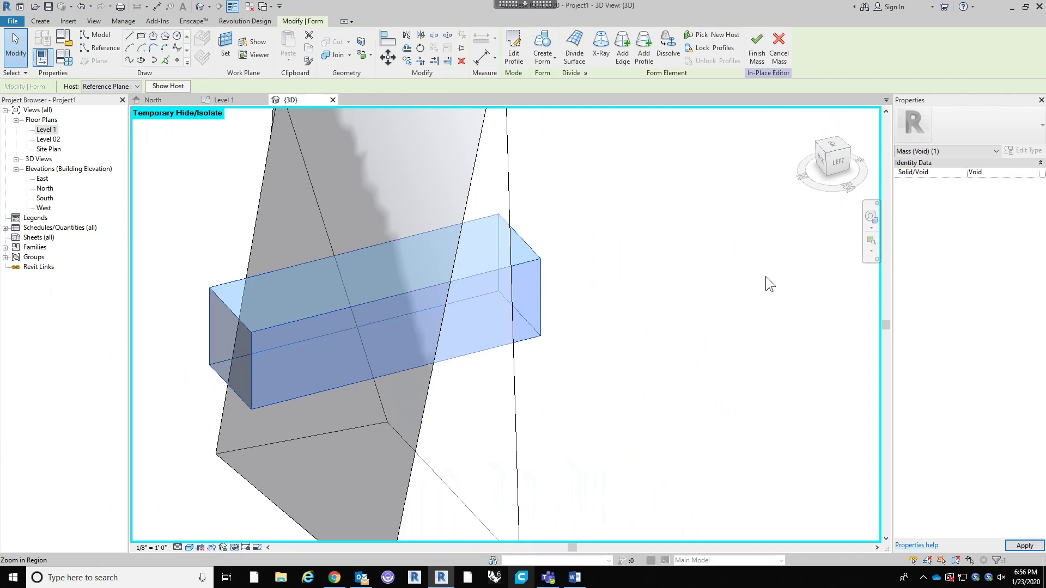
{"action": "left_click", "coordinate": [653, 284]}
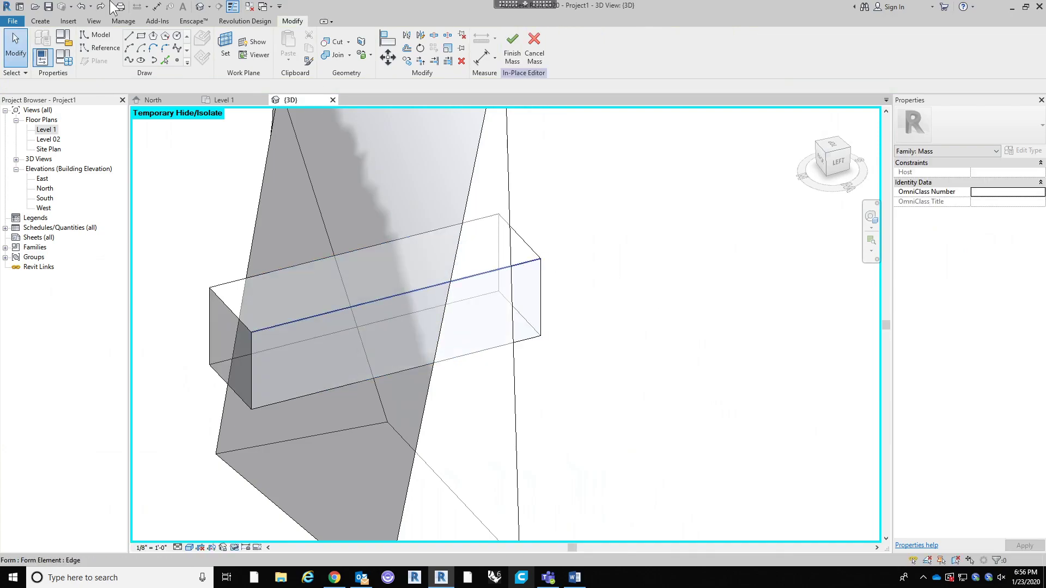
Step: Cut the tower form with the solid box using Cut Geometry and inspect the result from different sides
{"action": "left_click", "coordinate": [335, 42]}
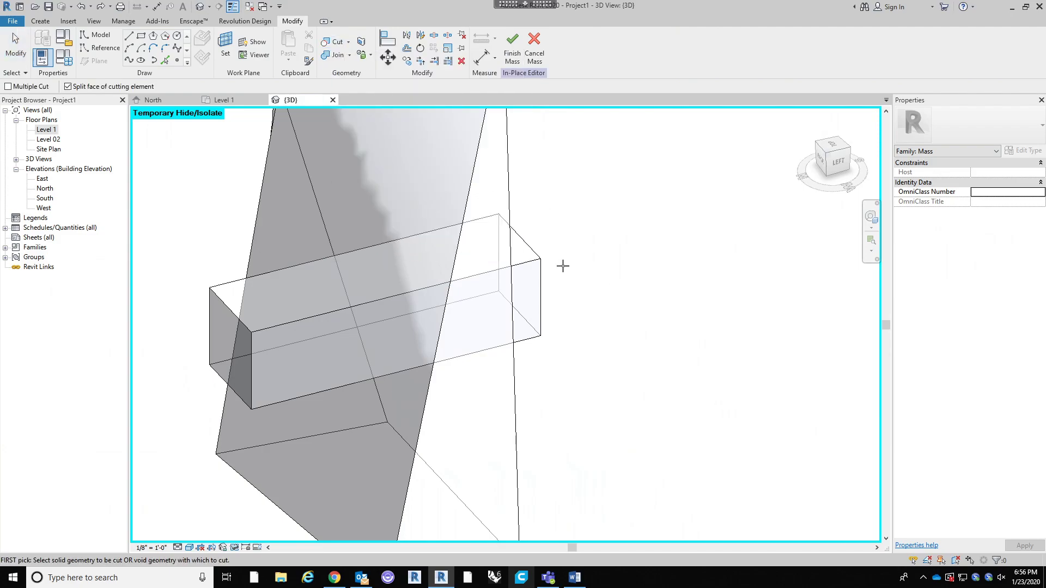
{"action": "left_click", "coordinate": [511, 189]}
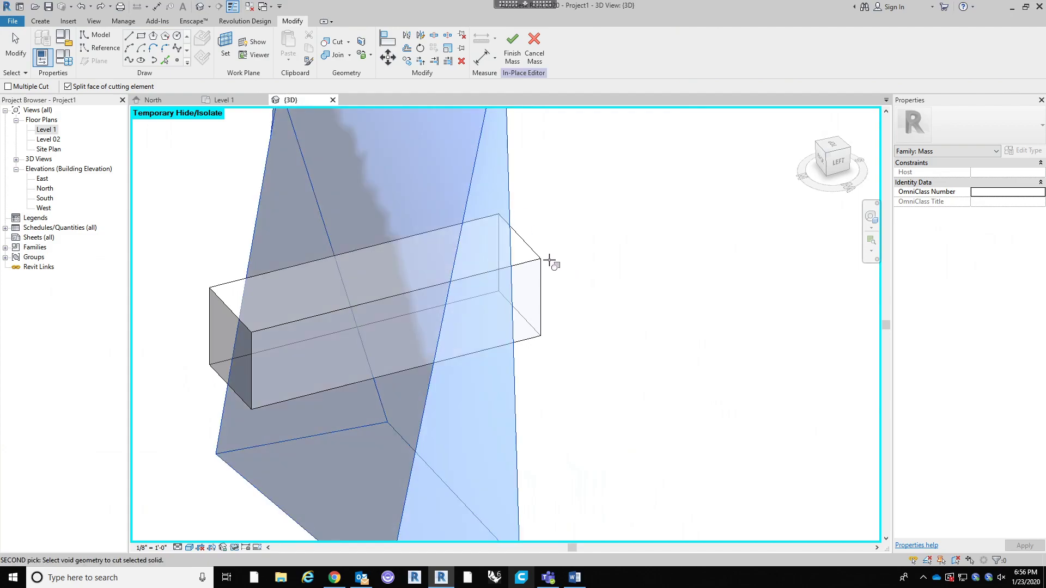
{"action": "left_click", "coordinate": [539, 261]}
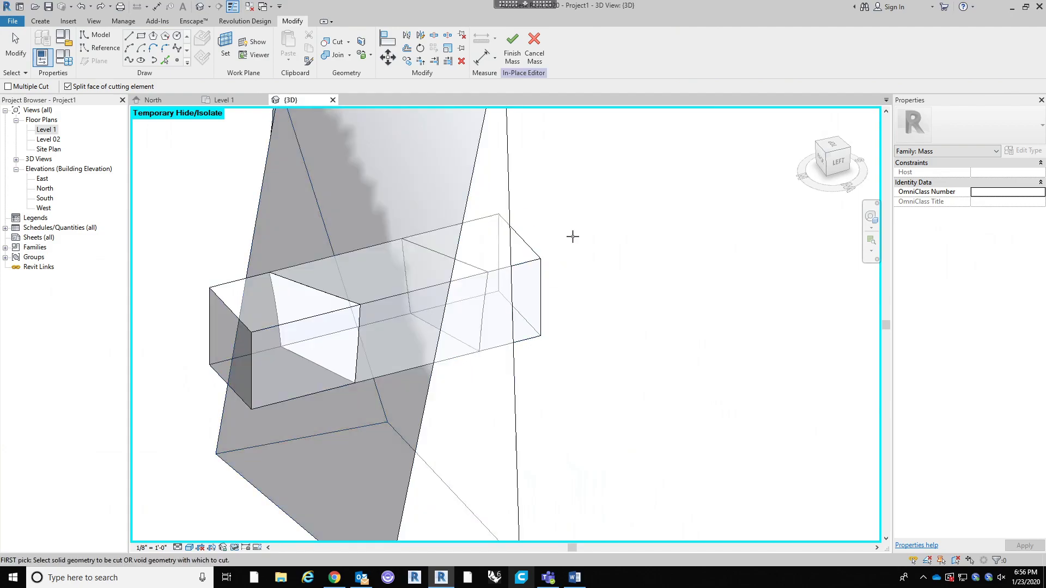
{"action": "middle_click_drag", "start_coordinate": [602, 334], "coordinate": [602, 310], "text": "shift"}
{"action": "key", "text": "Escape"}
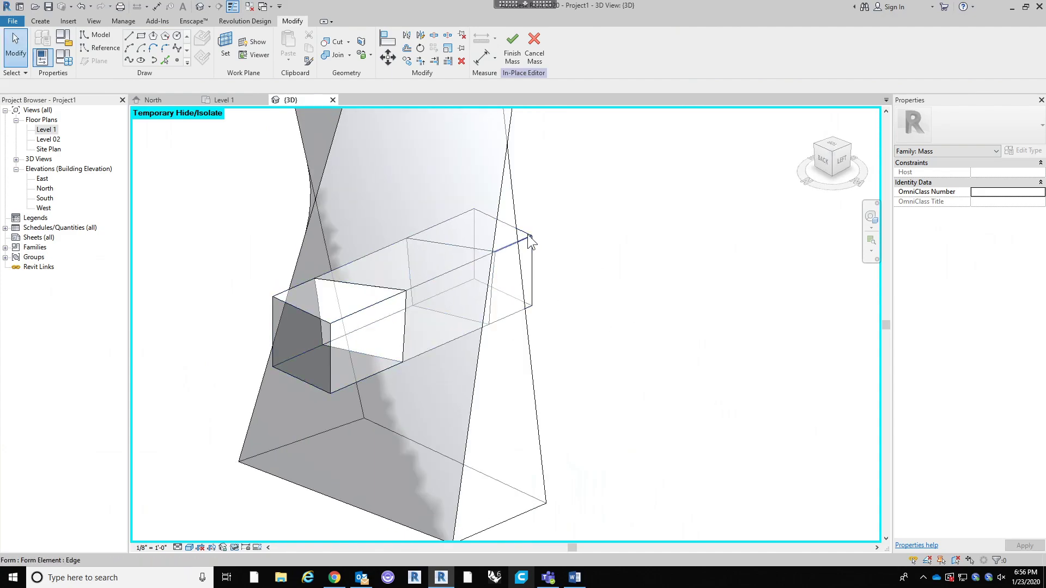
{"action": "middle_click_drag", "start_coordinate": [624, 227], "coordinate": [575, 239], "text": "shift"}
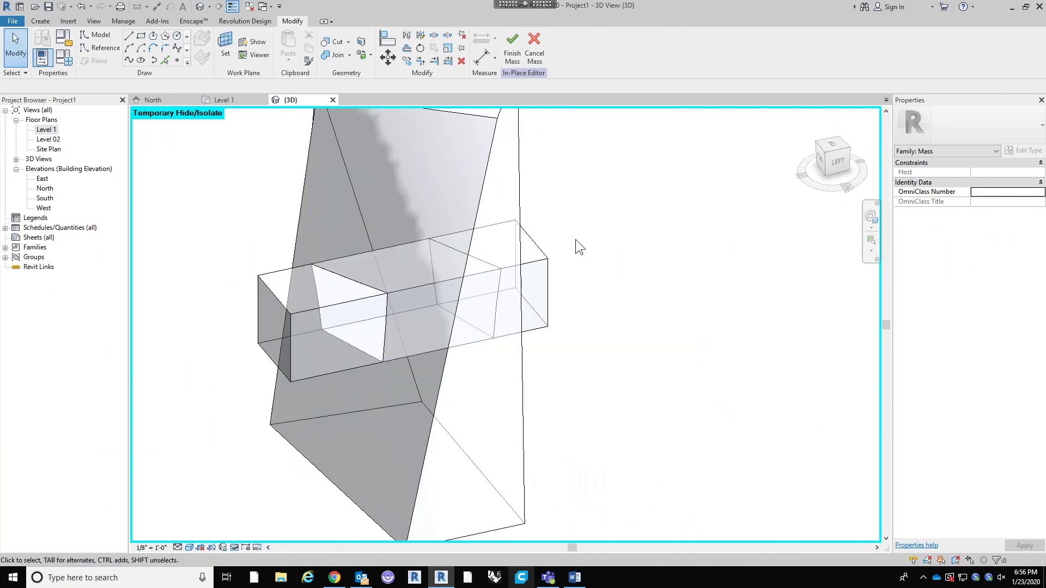
Step: Convert the uncut solid box to Void through its Solid/Void property and view the opening through the tower
{"action": "scroll", "coordinate": [547, 261], "scroll_direction": "up", "scroll_amount": 2}
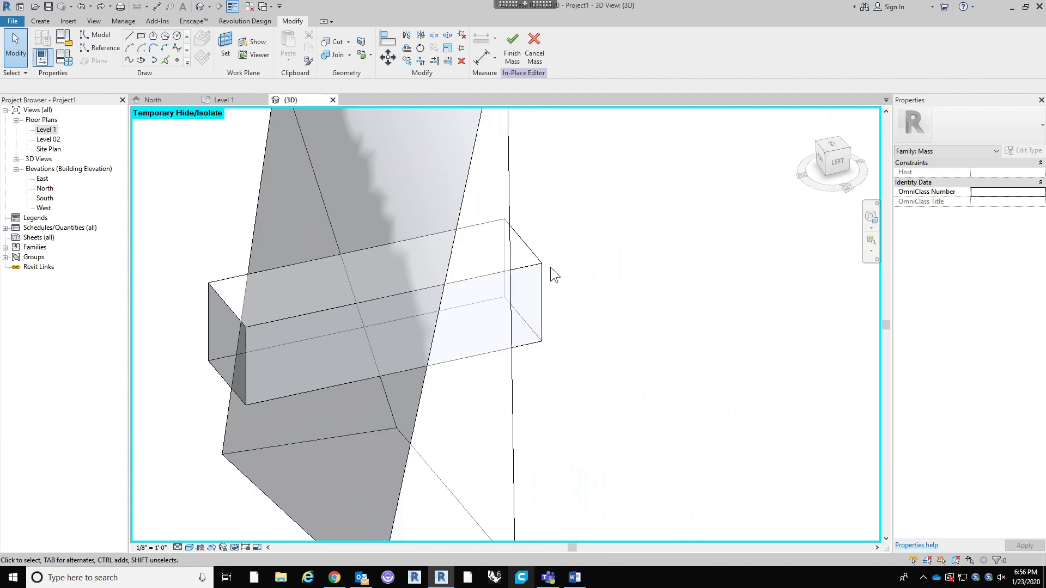
{"action": "left_click", "coordinate": [531, 263]}
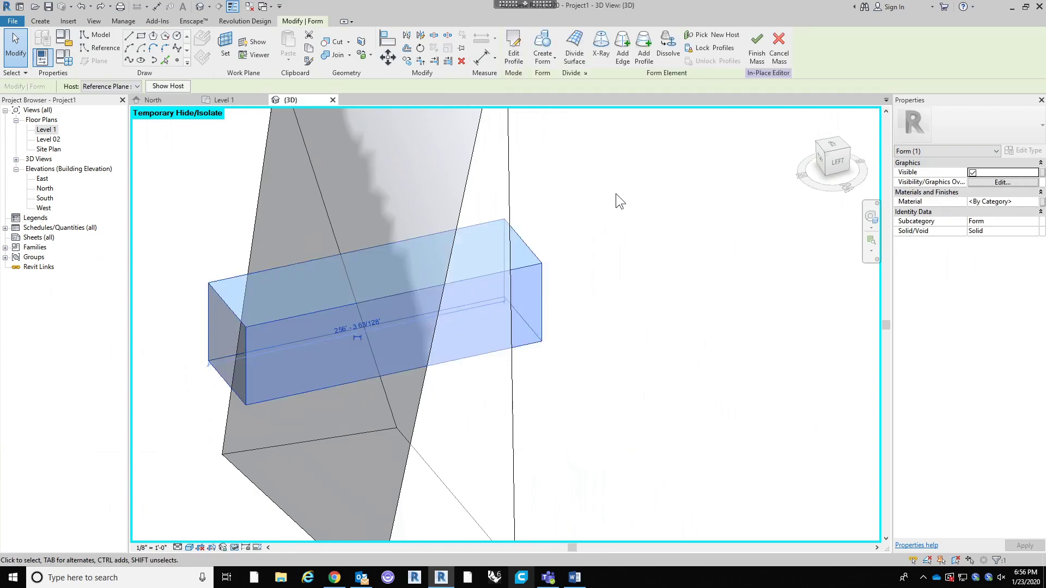
{"action": "left_click", "coordinate": [1033, 232]}
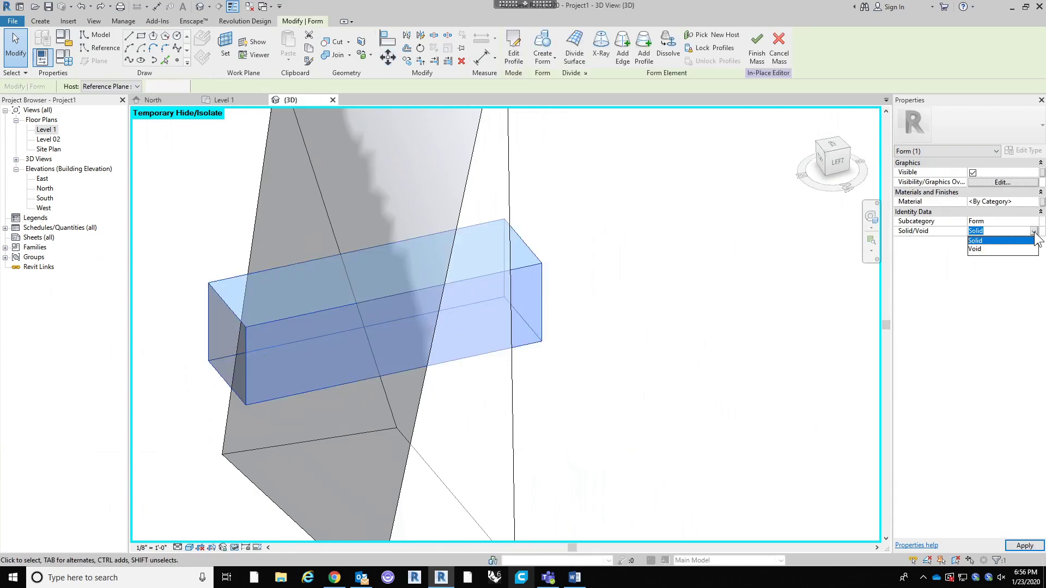
{"action": "left_click", "coordinate": [987, 249]}
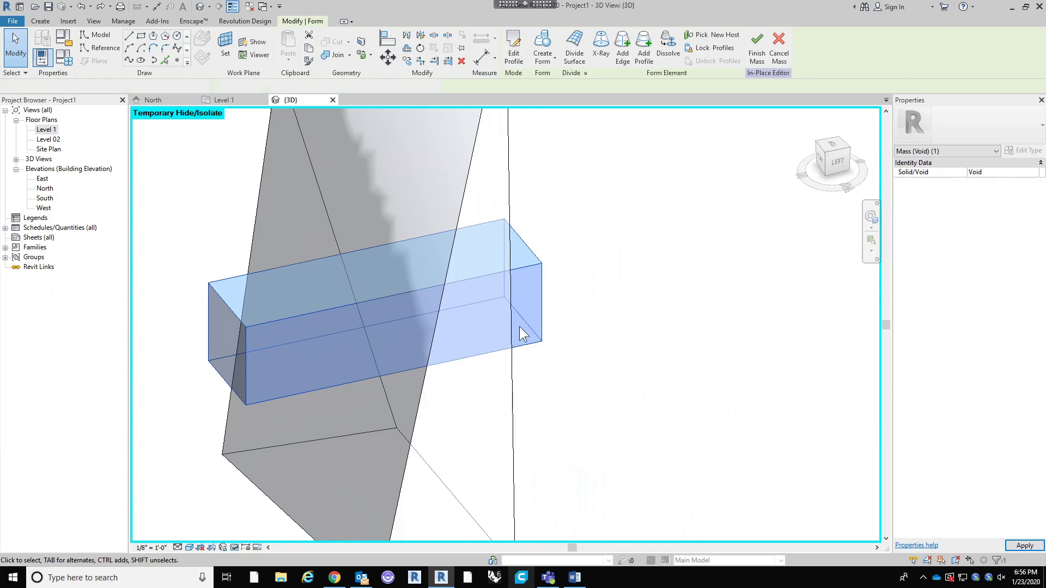
{"action": "left_click", "coordinate": [599, 327]}
{"action": "scroll", "coordinate": [599, 322], "scroll_direction": "down", "scroll_amount": 5}
{"action": "middle_click_drag", "start_coordinate": [579, 396], "coordinate": [599, 300], "text": "shift"}
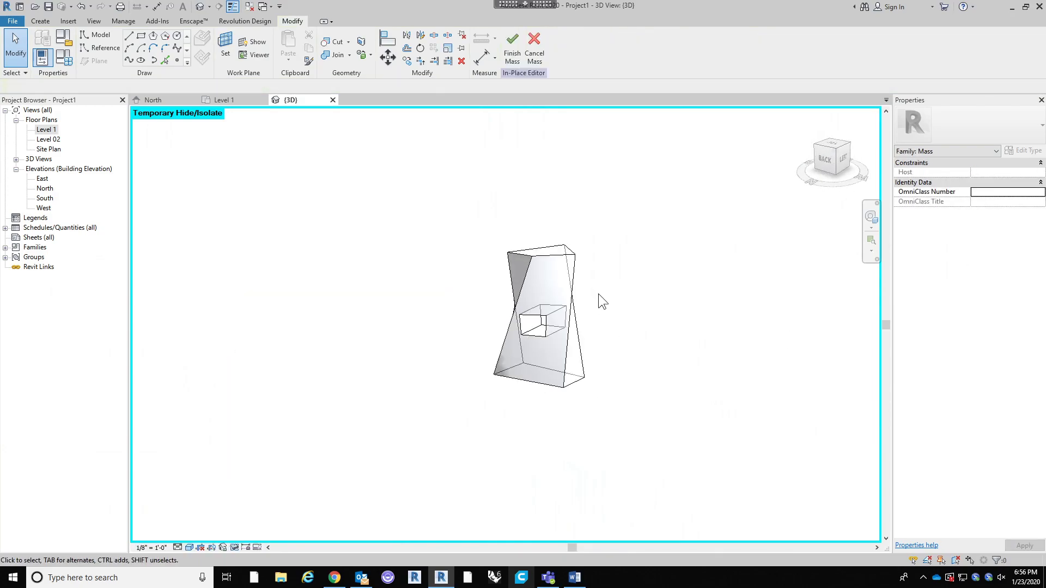
{"action": "scroll", "coordinate": [597, 294], "scroll_direction": "up", "scroll_amount": 5}
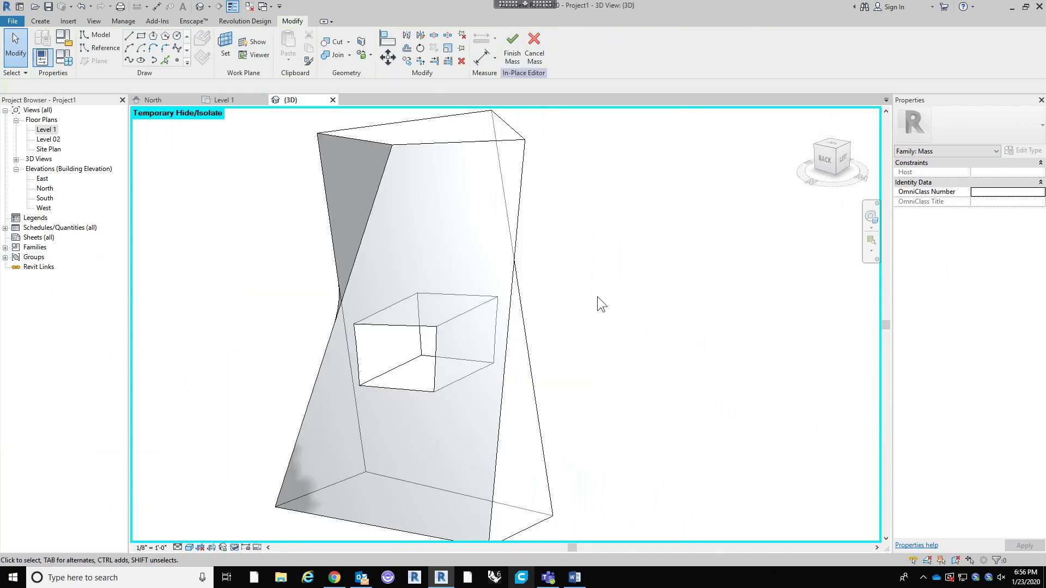
Step: Try finishing the in-place mass without saving the project, and undo the finish to return to mass editing
{"action": "left_click", "coordinate": [518, 54]}
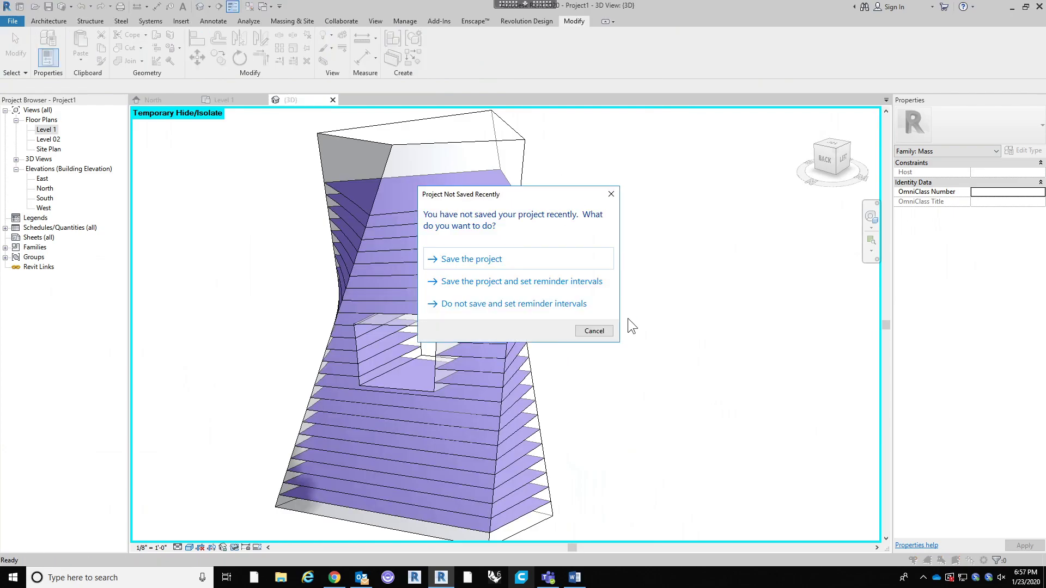
{"action": "left_click", "coordinate": [593, 331]}
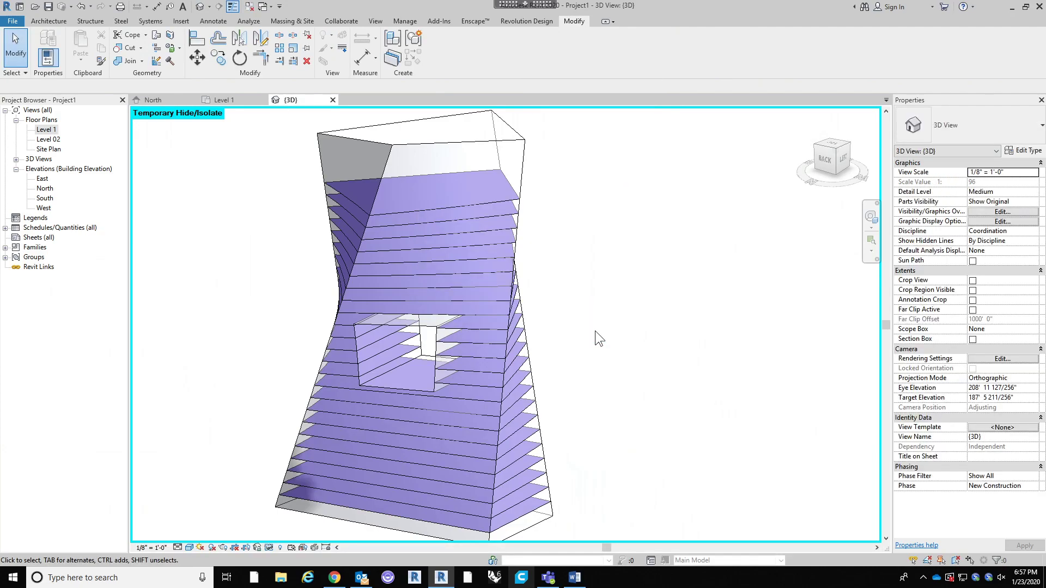
{"action": "scroll", "coordinate": [622, 294], "scroll_direction": "down", "scroll_amount": 2}
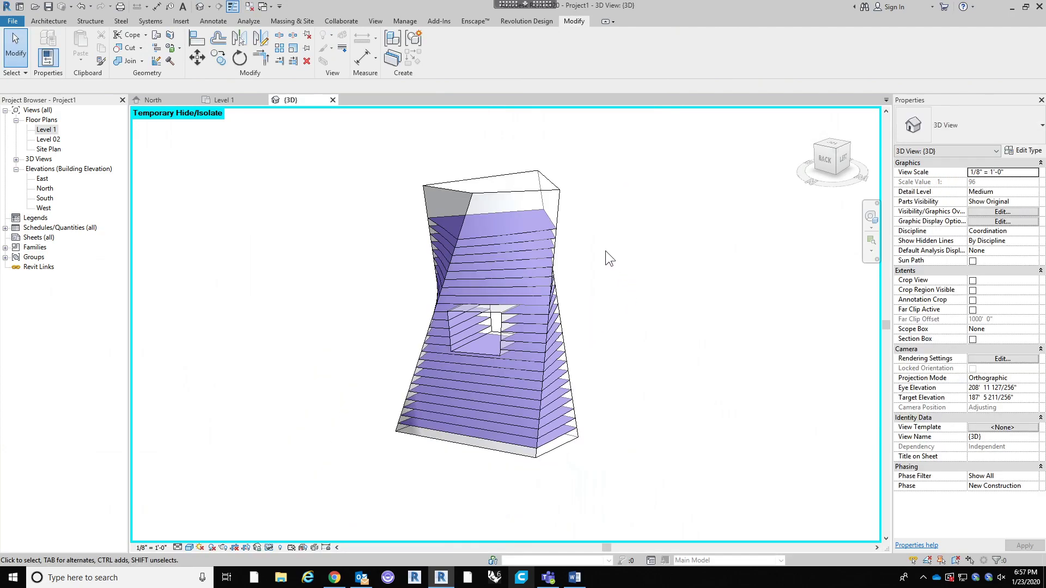
{"action": "key", "text": "ctrl+z"}
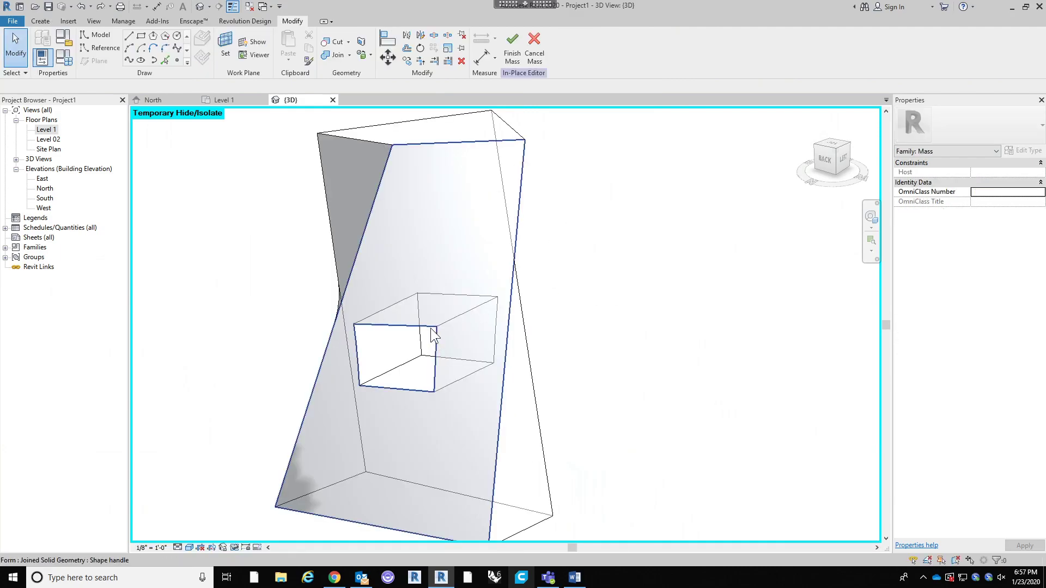
Step: Select the void box through the tower by filtering the Form category out of the selection, and check its properties and Family: Mass
{"action": "key", "text": "Tab"}
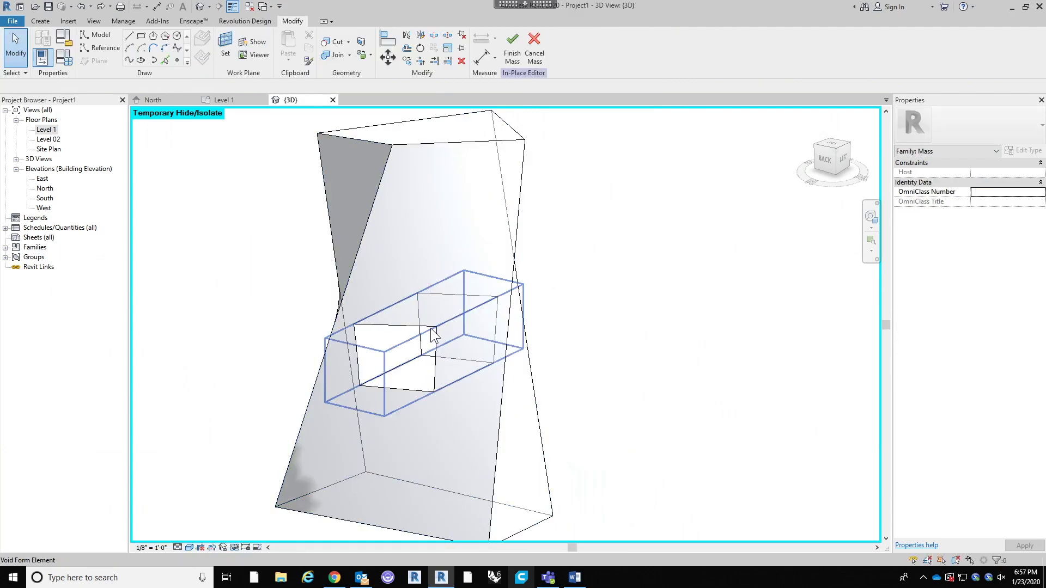
{"action": "left_click", "coordinate": [430, 328]}
{"action": "middle_click_drag", "start_coordinate": [600, 299], "coordinate": [557, 263], "text": "shift"}
{"action": "left_click_drag", "start_coordinate": [558, 263], "coordinate": [531, 321]}
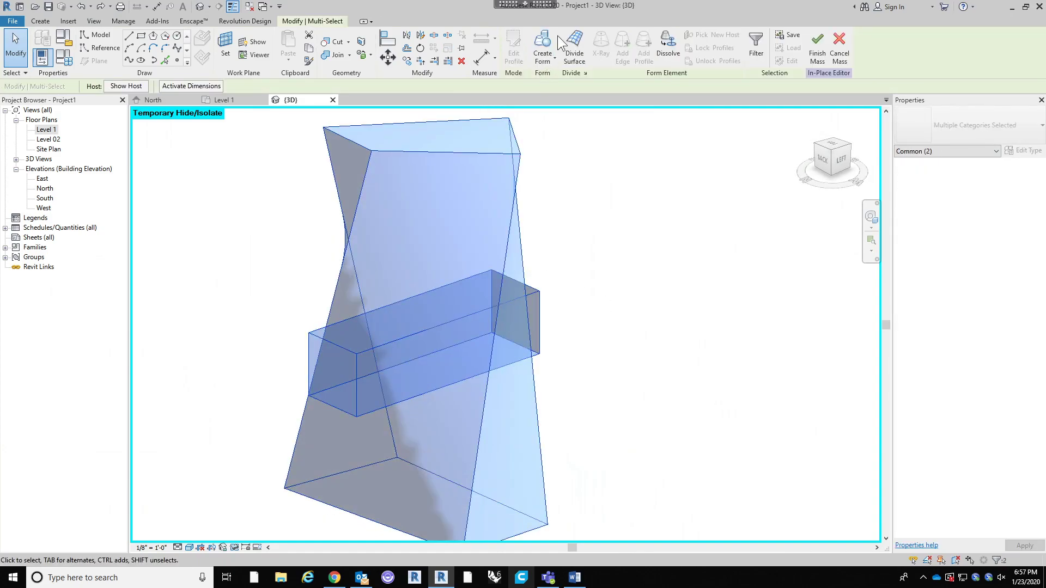
{"action": "left_click", "coordinate": [755, 49]}
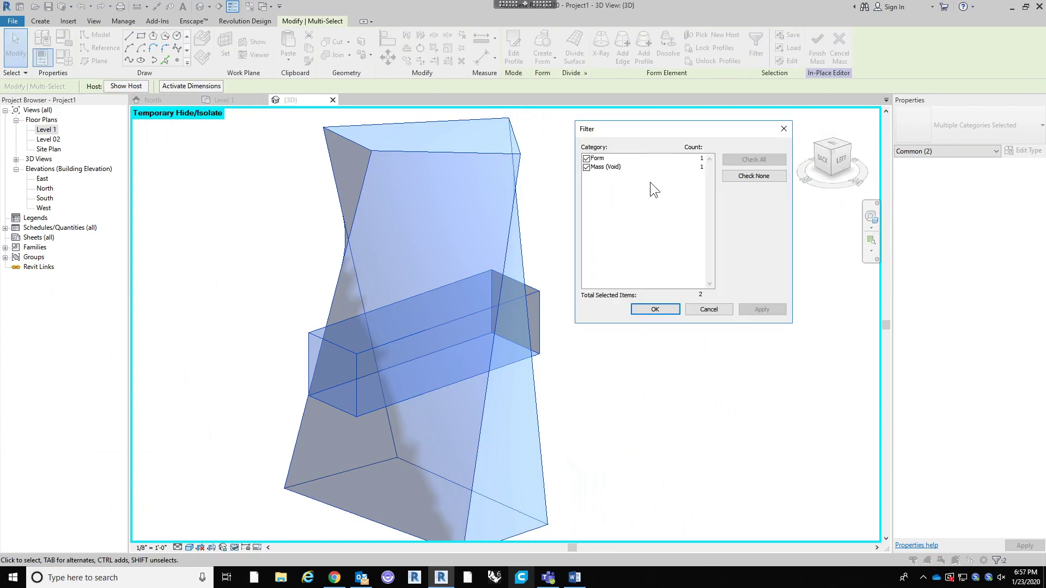
{"action": "left_click", "coordinate": [586, 158]}
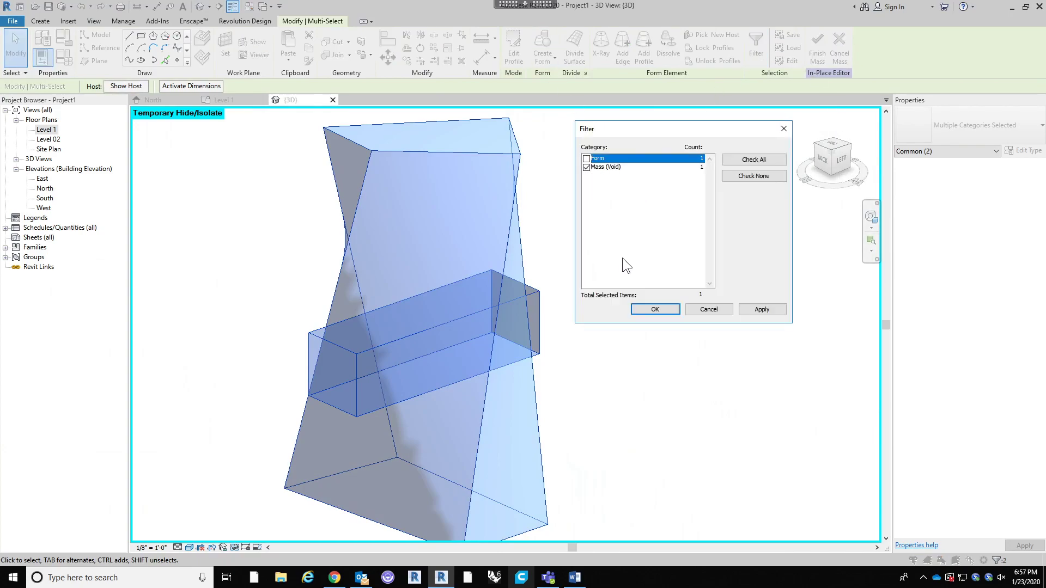
{"action": "left_click", "coordinate": [655, 307]}
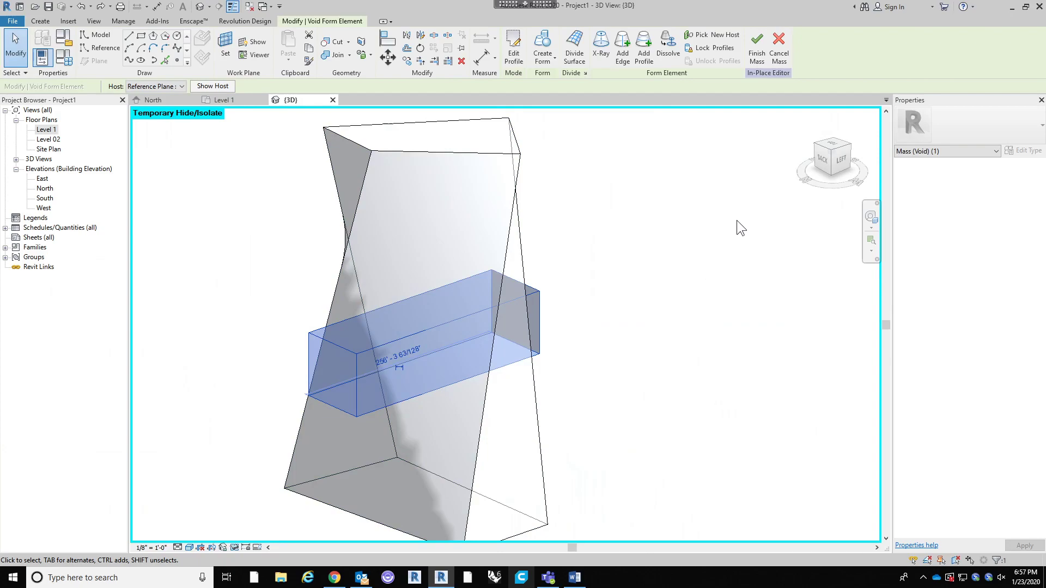
{"action": "left_click", "coordinate": [935, 149]}
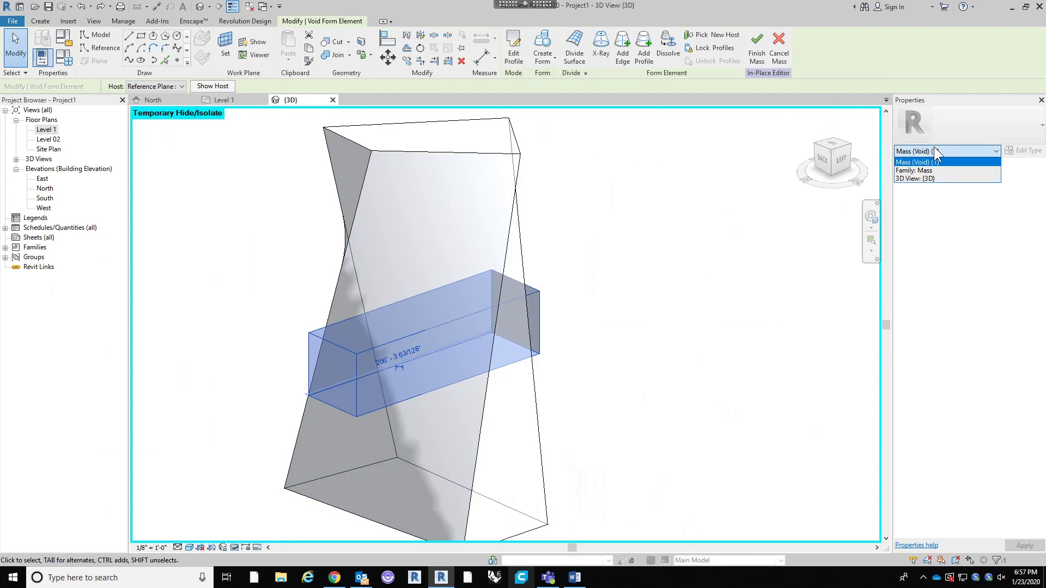
{"action": "left_click", "coordinate": [919, 171]}
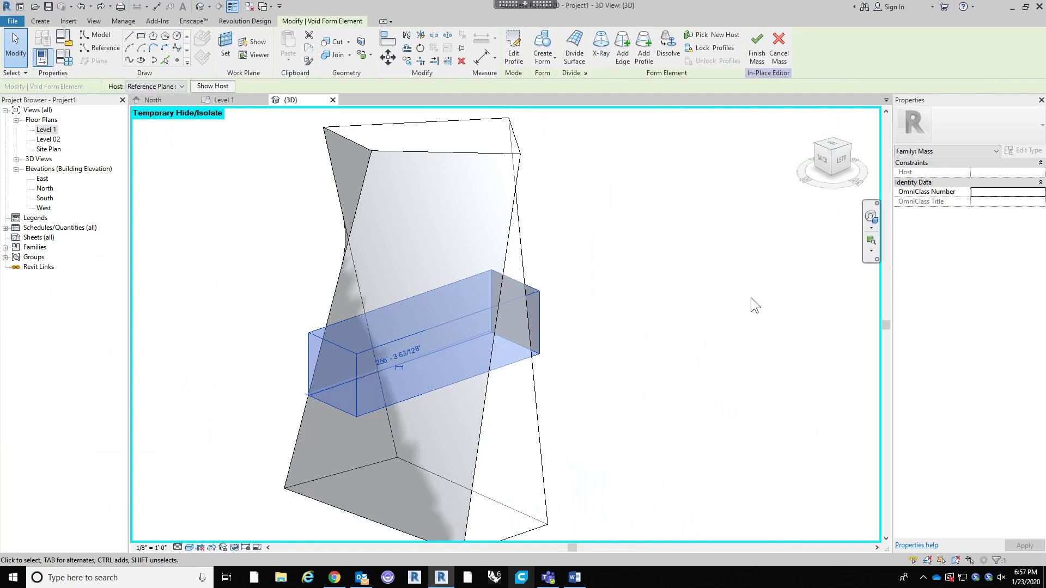
{"action": "left_click", "coordinate": [726, 301]}
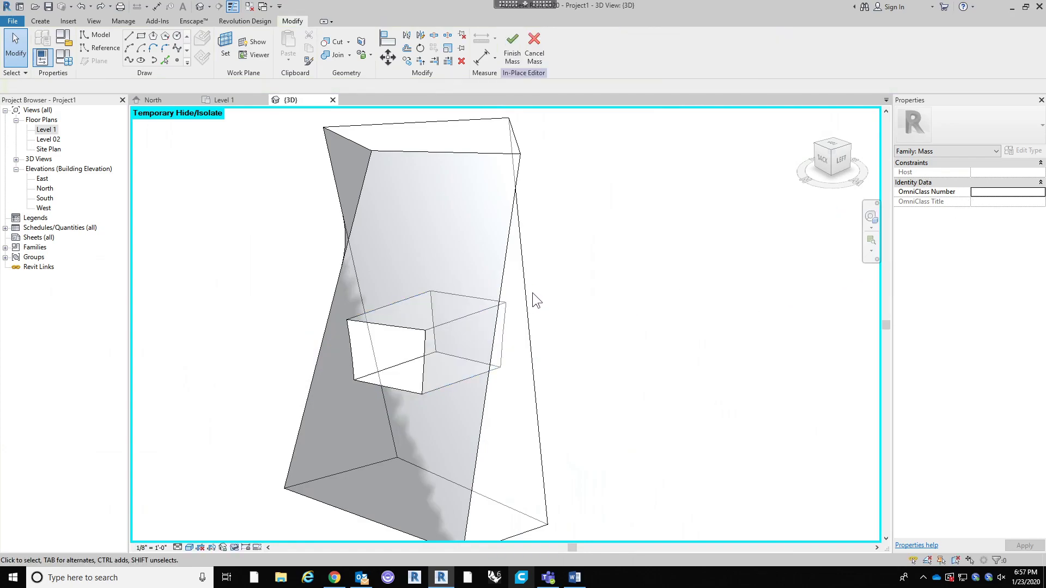
Step: Select the tower form and void box together once more, clear the selection and examine the opening
{"action": "left_click_drag", "start_coordinate": [619, 244], "coordinate": [535, 325]}
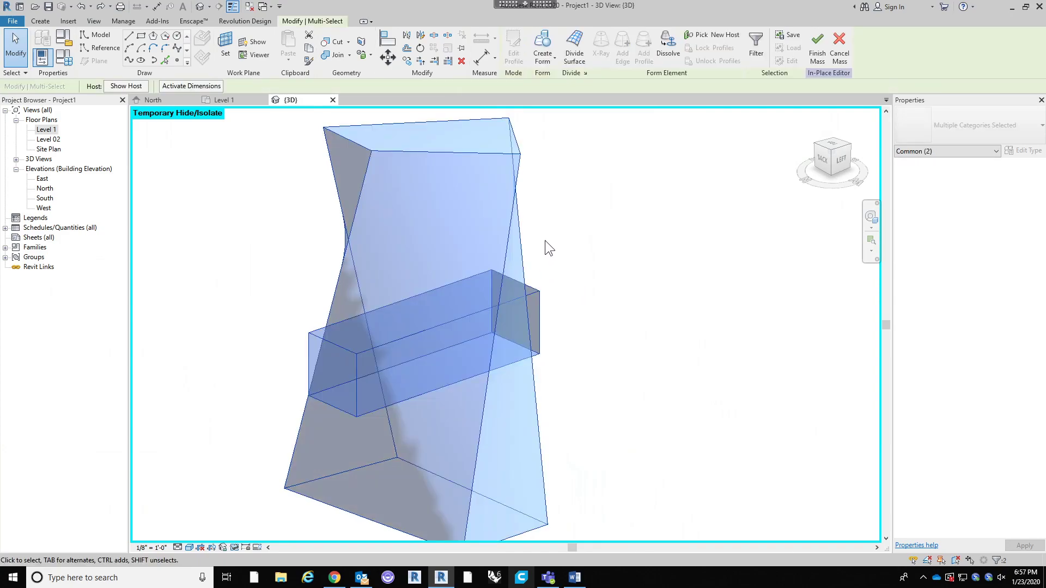
{"action": "left_click", "coordinate": [593, 215]}
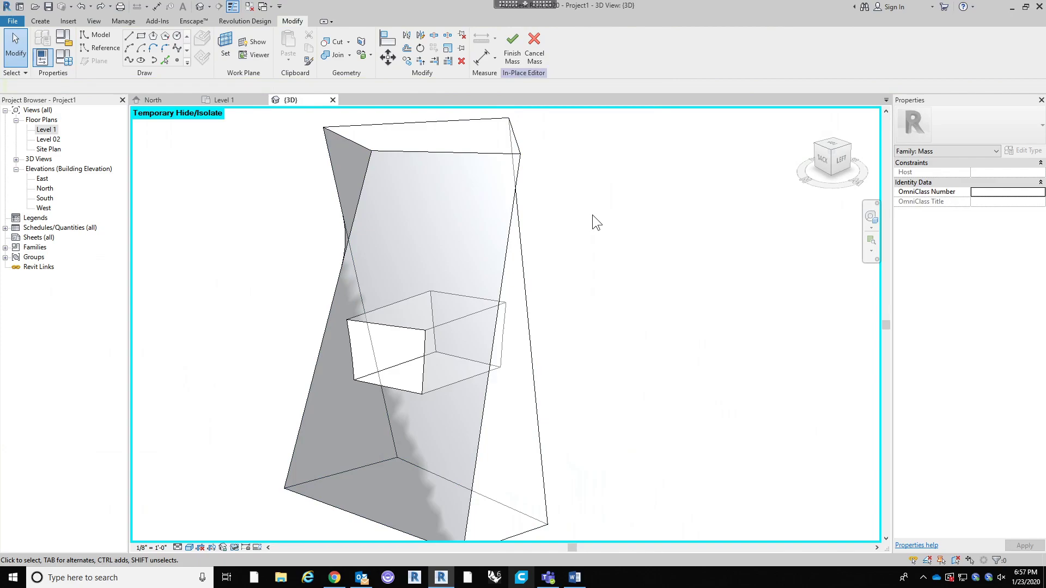
{"action": "middle_click_drag", "start_coordinate": [720, 453], "coordinate": [657, 449], "text": "shift"}
{"action": "left_click", "coordinate": [82, 246]}
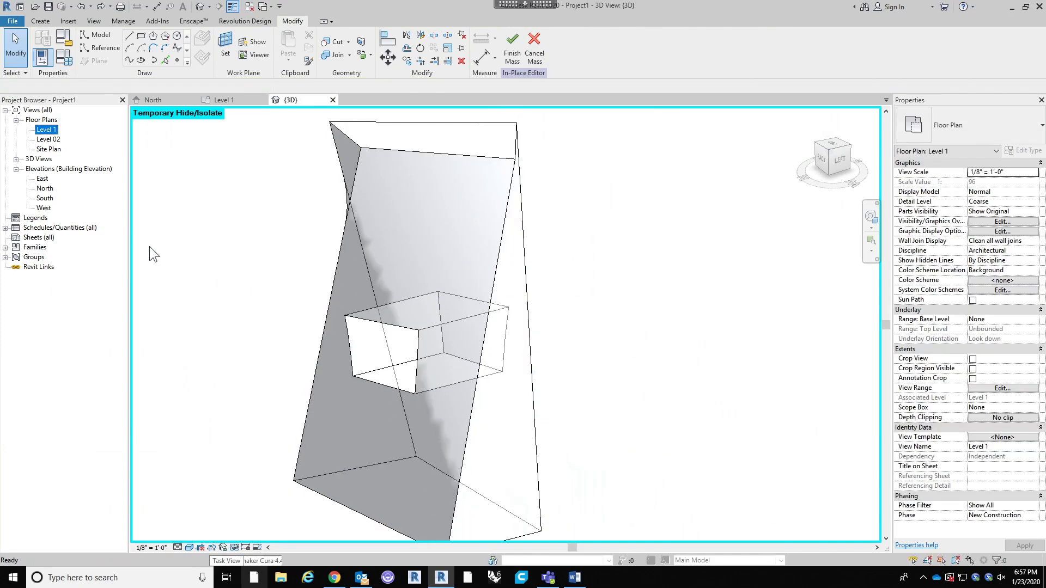
{"action": "left_click", "coordinate": [321, 275]}
{"action": "middle_click_drag", "start_coordinate": [282, 293], "coordinate": [499, 412], "text": "shift"}
Step: Finish the in-place mass and inspect the mass floors around the rectangular opening from several sides
{"action": "left_click", "coordinate": [512, 48]}
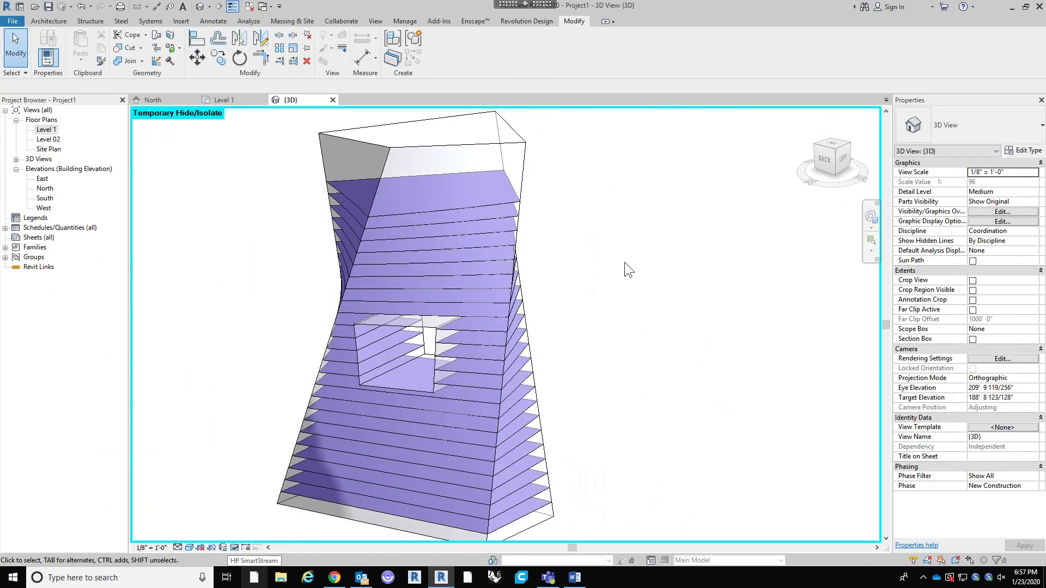
{"action": "middle_click_drag", "start_coordinate": [598, 372], "coordinate": [553, 364], "text": "shift"}
{"action": "scroll", "coordinate": [676, 303], "scroll_direction": "down", "scroll_amount": 2}
{"action": "scroll", "coordinate": [553, 364], "scroll_direction": "up", "scroll_amount": 4}
{"action": "middle_click_drag", "start_coordinate": [642, 362], "coordinate": [484, 270], "text": "shift"}
{"action": "scroll", "coordinate": [417, 319], "scroll_direction": "down", "scroll_amount": 3}
{"action": "middle_click_drag", "start_coordinate": [416, 321], "coordinate": [524, 318], "text": "shift"}
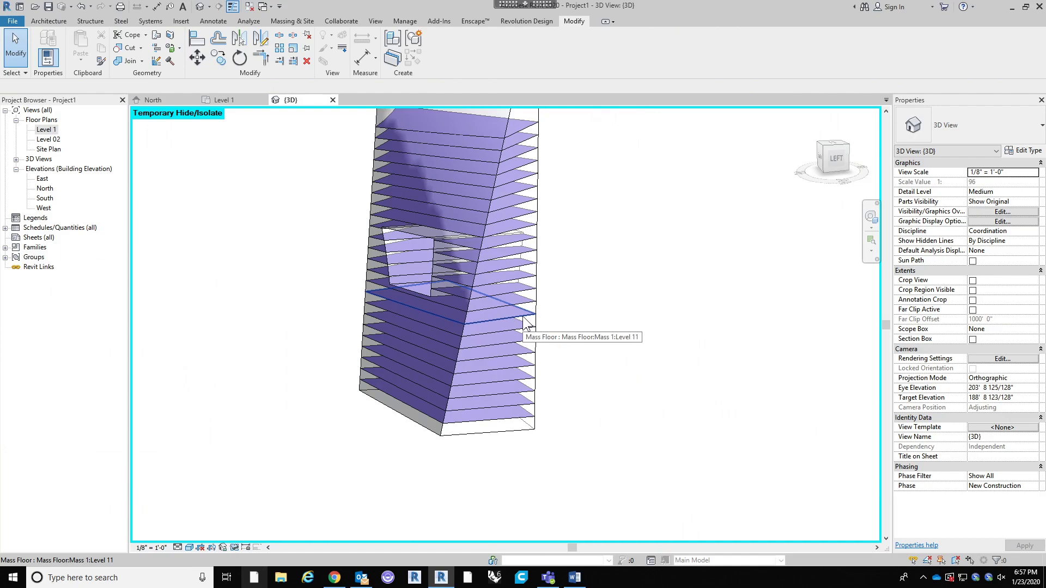
{"action": "middle_click_drag", "start_coordinate": [339, 351], "coordinate": [546, 418], "text": "shift"}
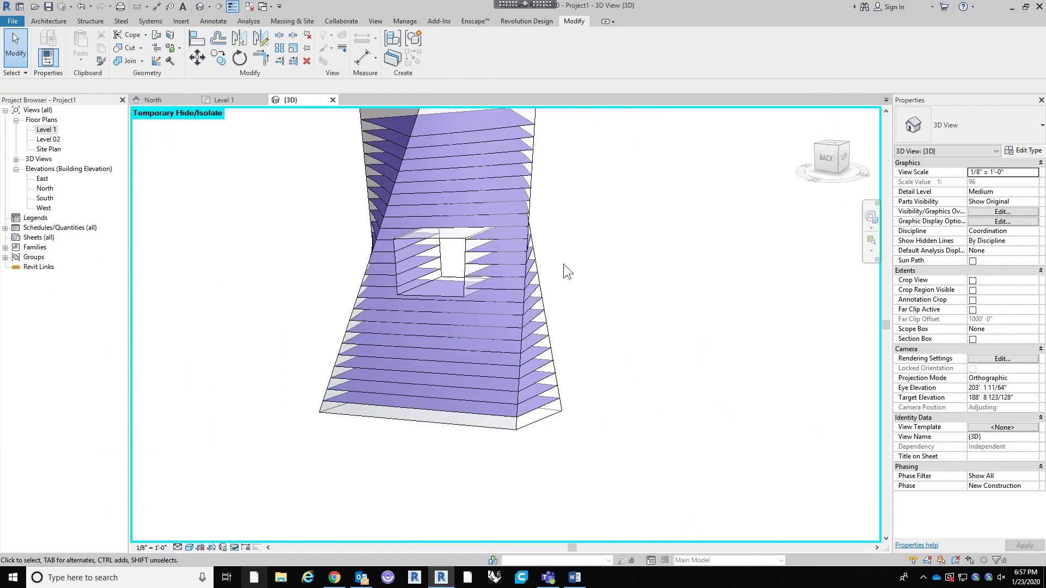
Step: Reset Temporary Hide/Isolate in the 3D view and inspect the building elements surrounding the twisted mass
{"action": "left_click", "coordinate": [234, 546]}
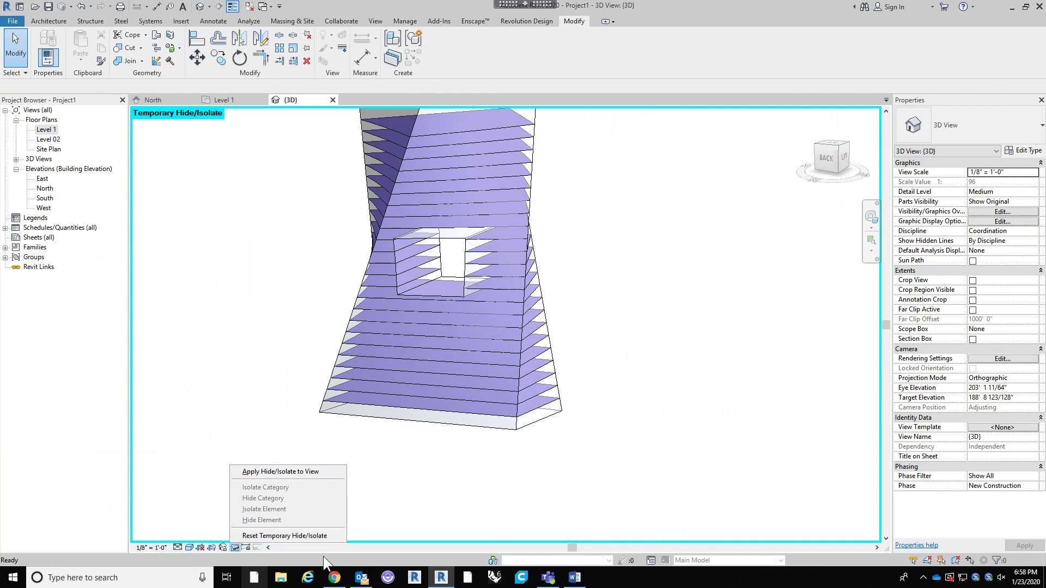
{"action": "left_click", "coordinate": [232, 547]}
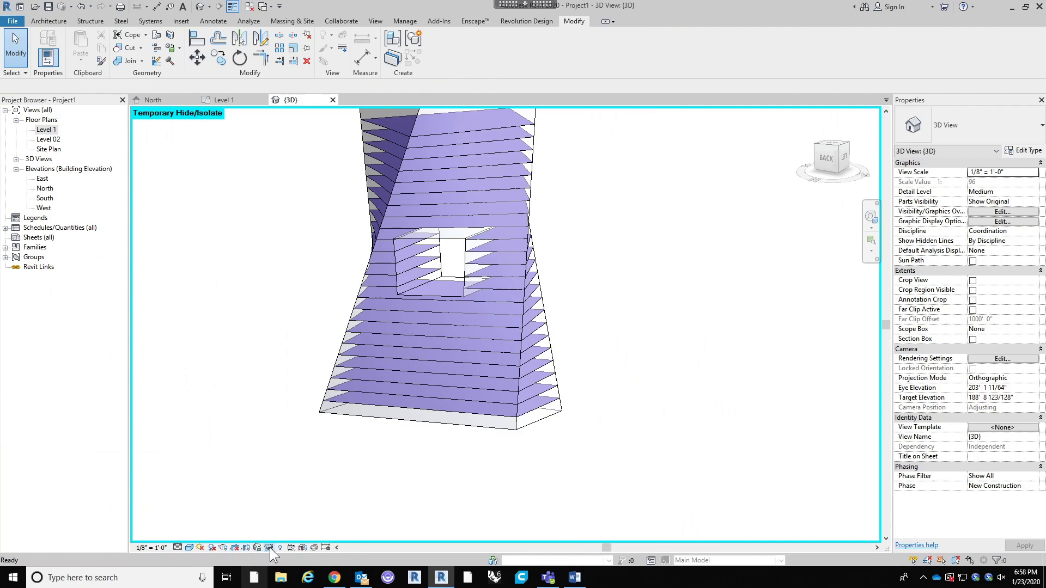
{"action": "left_click", "coordinate": [269, 547]}
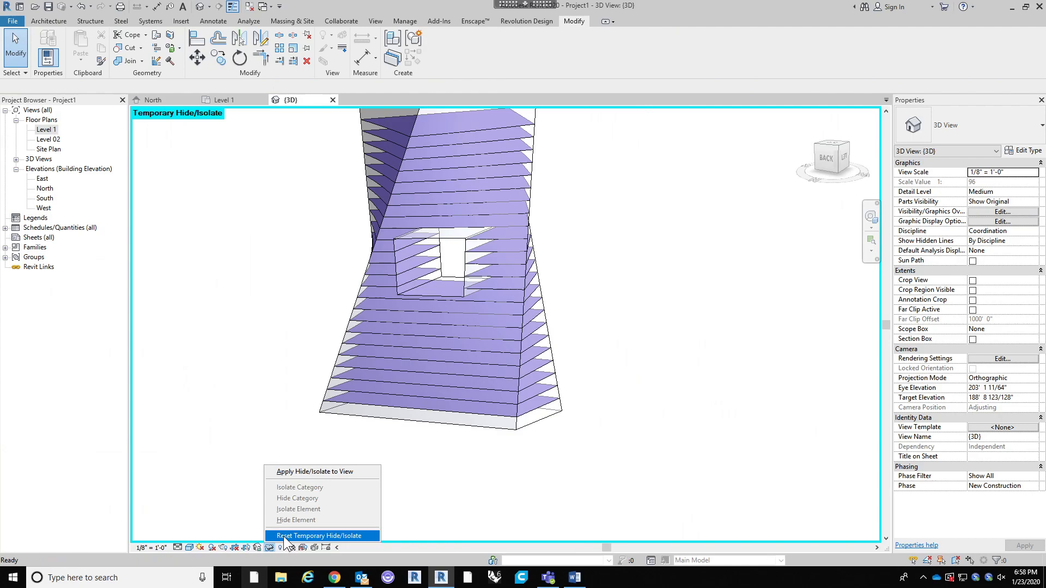
{"action": "left_click", "coordinate": [283, 536]}
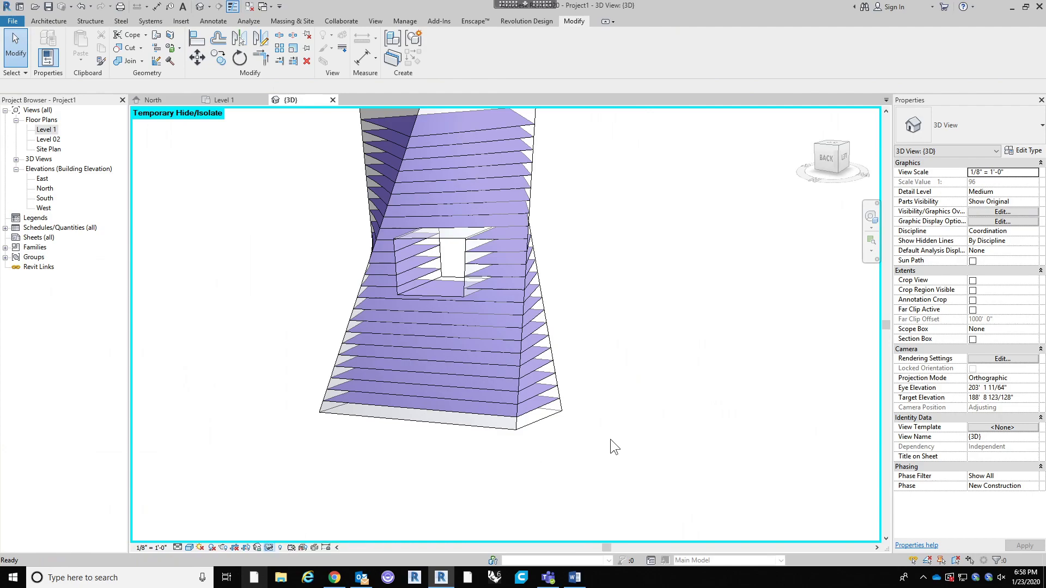
{"action": "middle_click_drag", "start_coordinate": [634, 409], "coordinate": [623, 423], "text": "shift"}
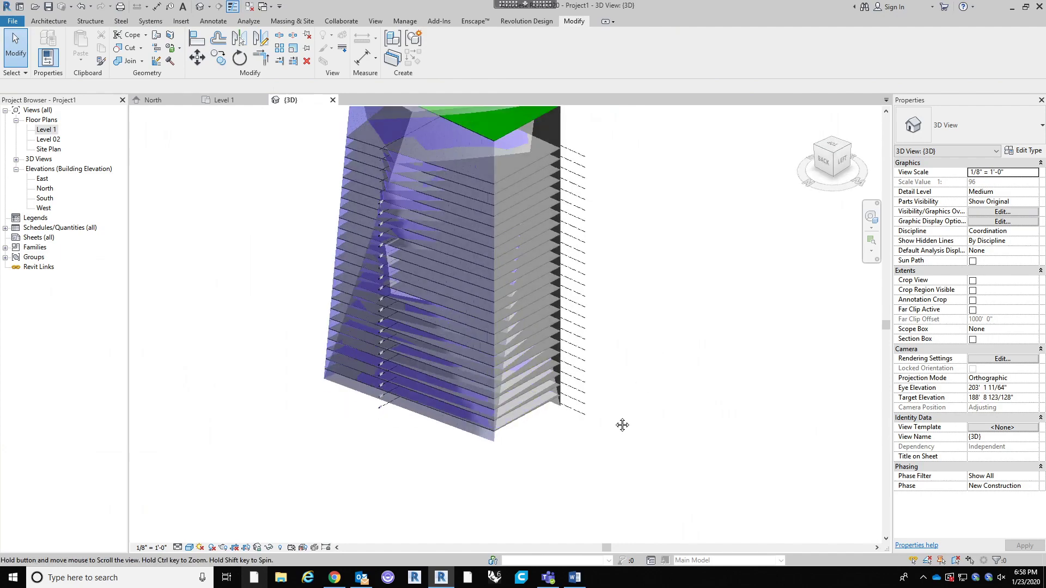
{"action": "scroll", "coordinate": [614, 416], "scroll_direction": "down", "scroll_amount": 3}
{"action": "scroll", "coordinate": [500, 280], "scroll_direction": "up", "scroll_amount": 4}
{"action": "middle_click_drag", "start_coordinate": [527, 329], "coordinate": [681, 305], "text": "shift"}
{"action": "scroll", "coordinate": [545, 283], "scroll_direction": "up", "scroll_amount": 2}
{"action": "scroll", "coordinate": [599, 294], "scroll_direction": "up", "scroll_amount": 2}
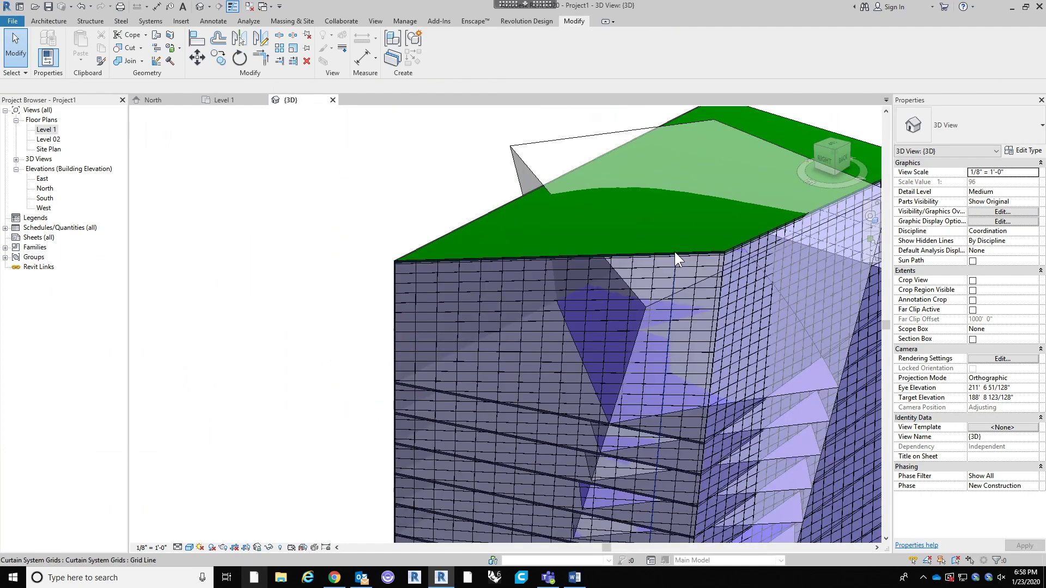
{"action": "scroll", "coordinate": [625, 148], "scroll_direction": "down", "scroll_amount": 3}
{"action": "left_click_drag", "start_coordinate": [721, 121], "coordinate": [626, 312]}
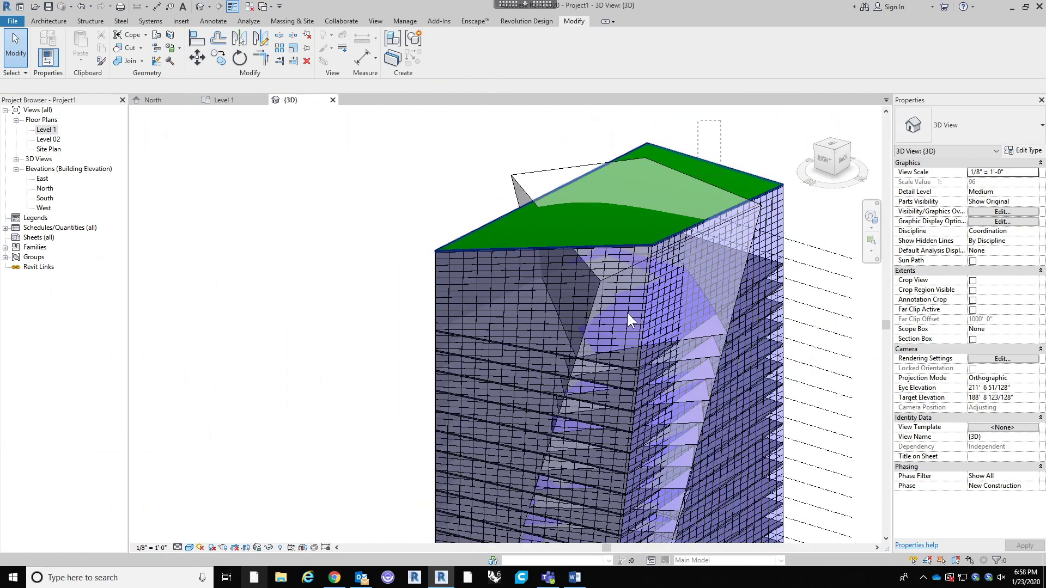
{"action": "left_click", "coordinate": [413, 38]}
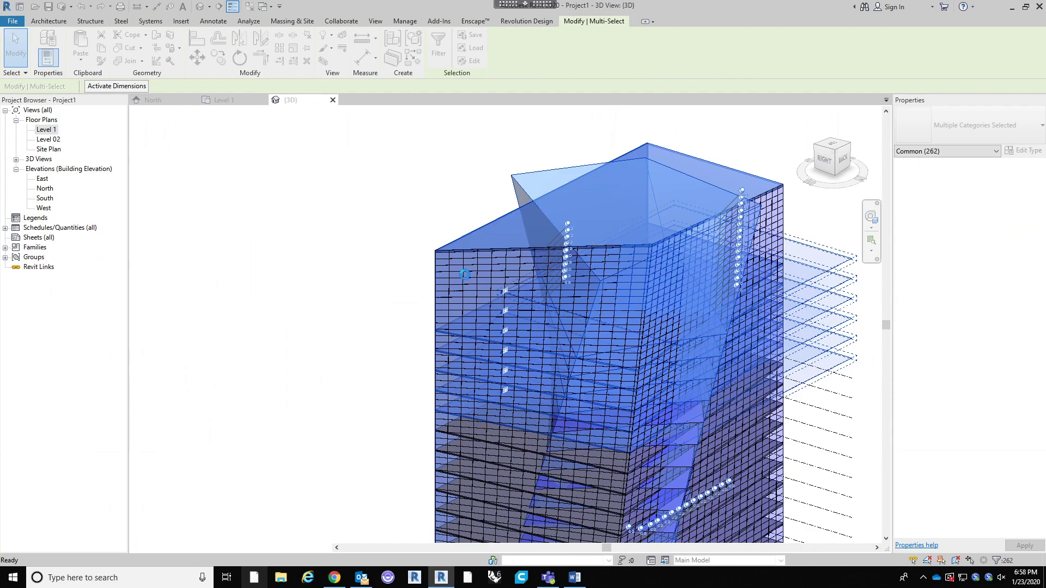
{"action": "left_click", "coordinate": [386, 185]}
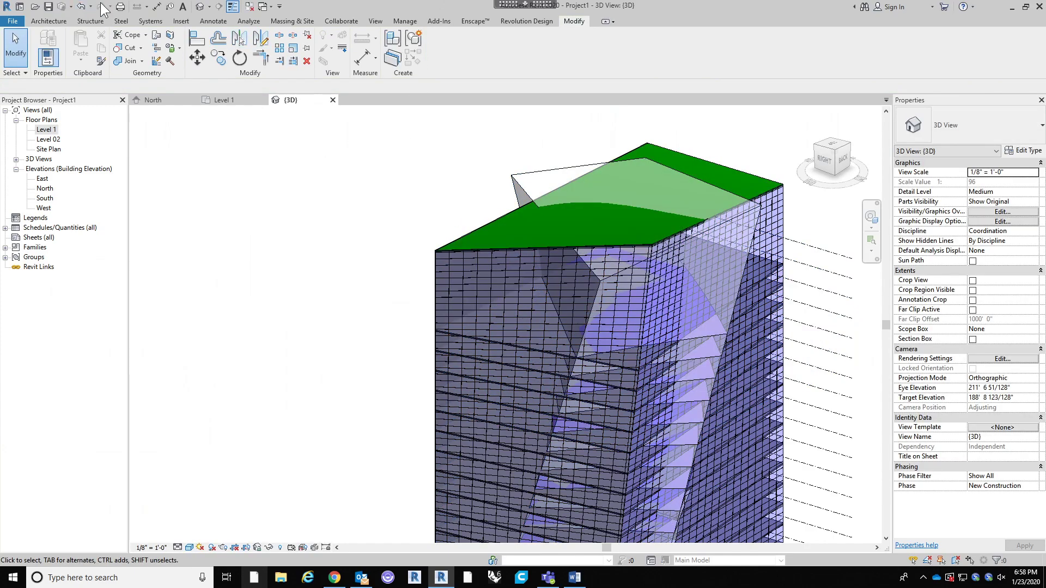
{"action": "left_click", "coordinate": [82, 7]}
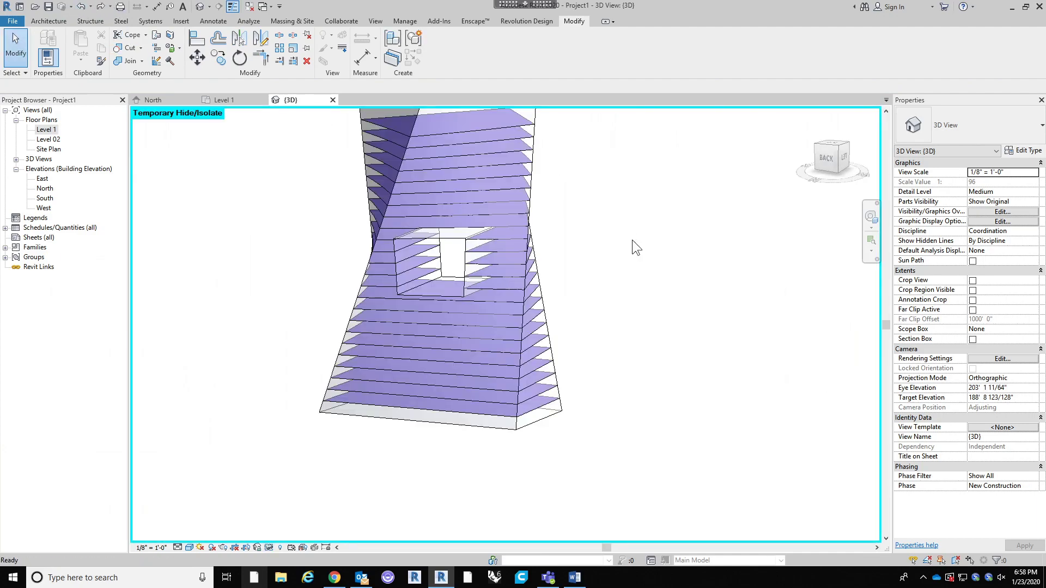
{"action": "key", "text": "ctrl+y"}
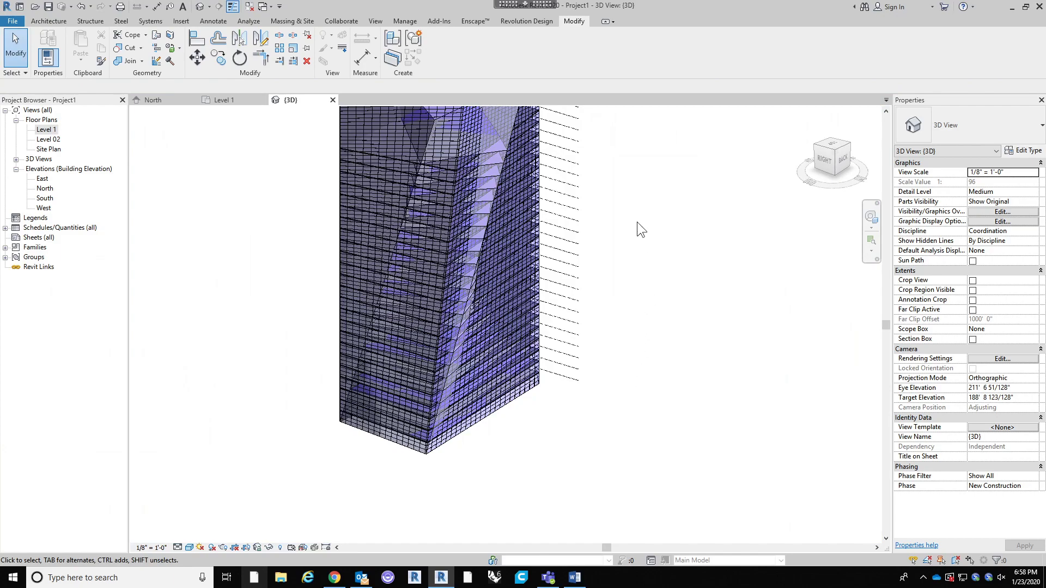
Step: Update the green roof and the 5' x 10' curtain system on the back side to the faces of the twisted mass
{"action": "left_click", "coordinate": [449, 201]}
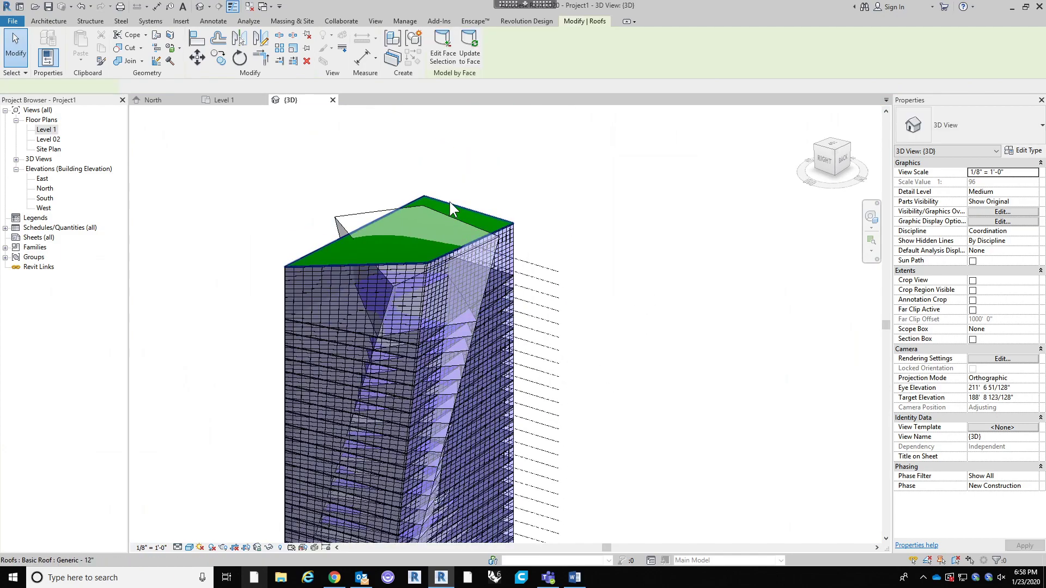
{"action": "left_click", "coordinate": [473, 51]}
{"action": "left_click", "coordinate": [537, 234]}
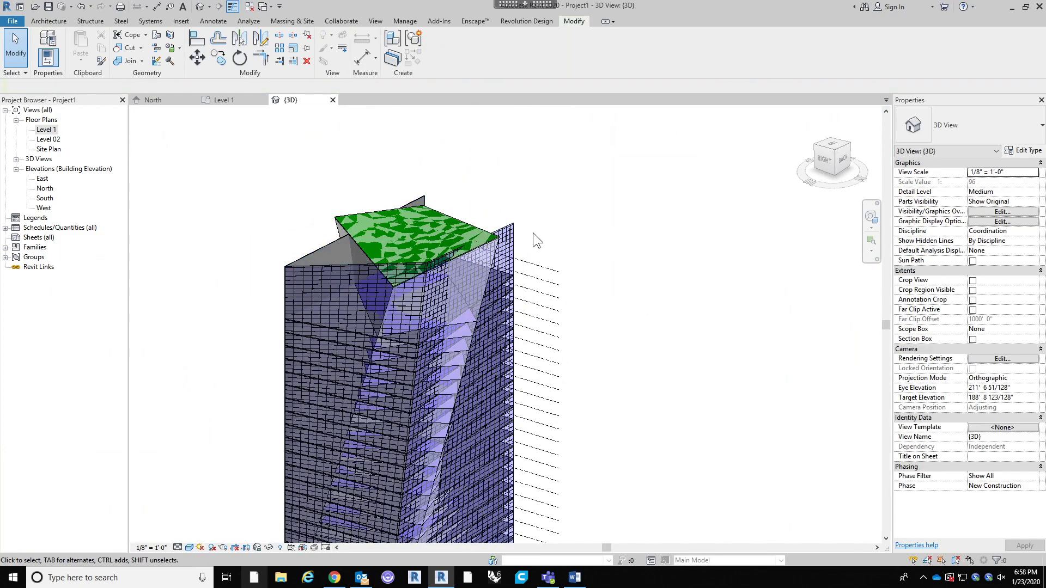
{"action": "left_click", "coordinate": [502, 231]}
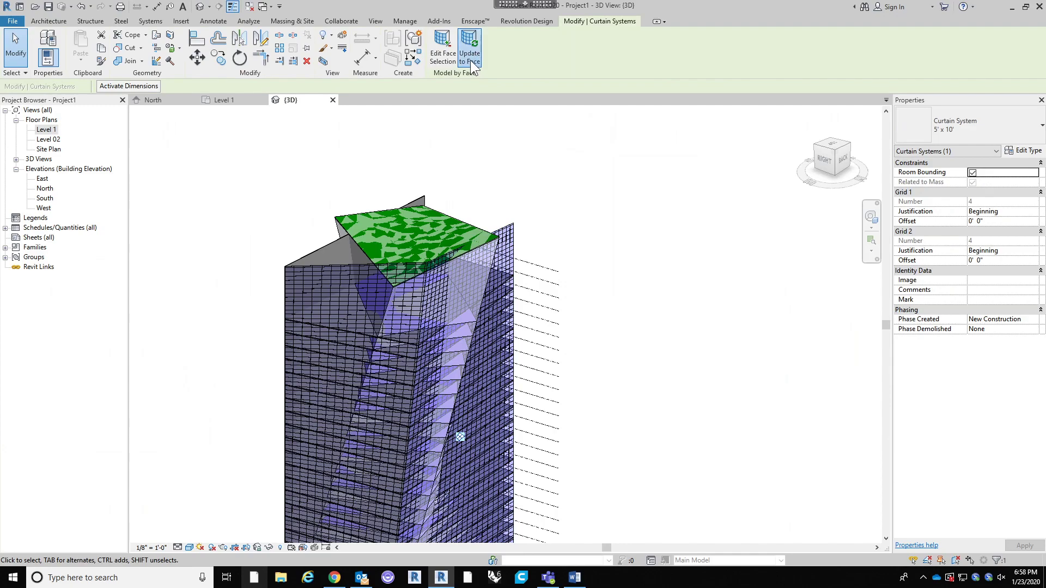
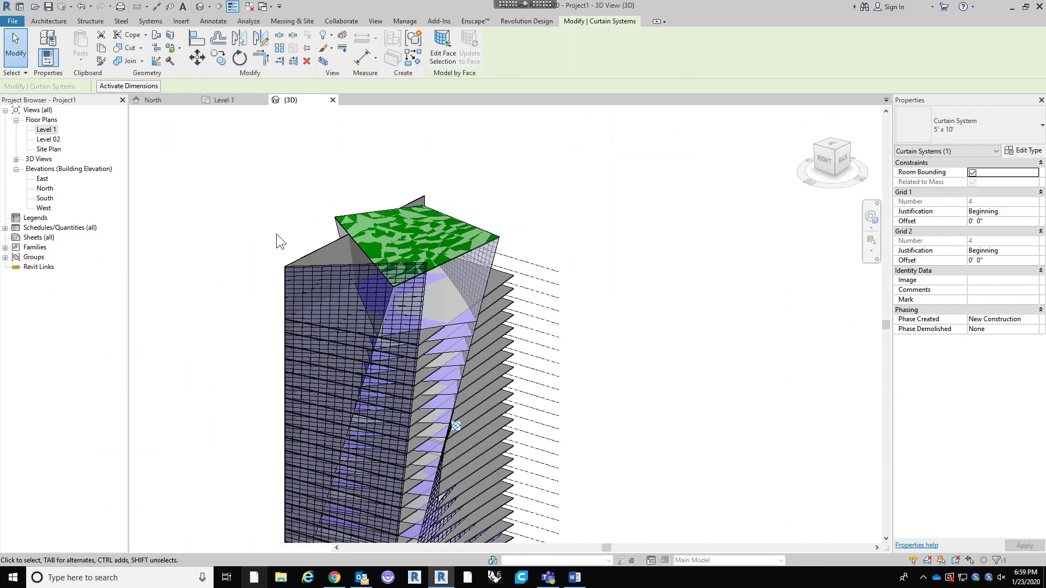
{"action": "left_click", "coordinate": [276, 234]}
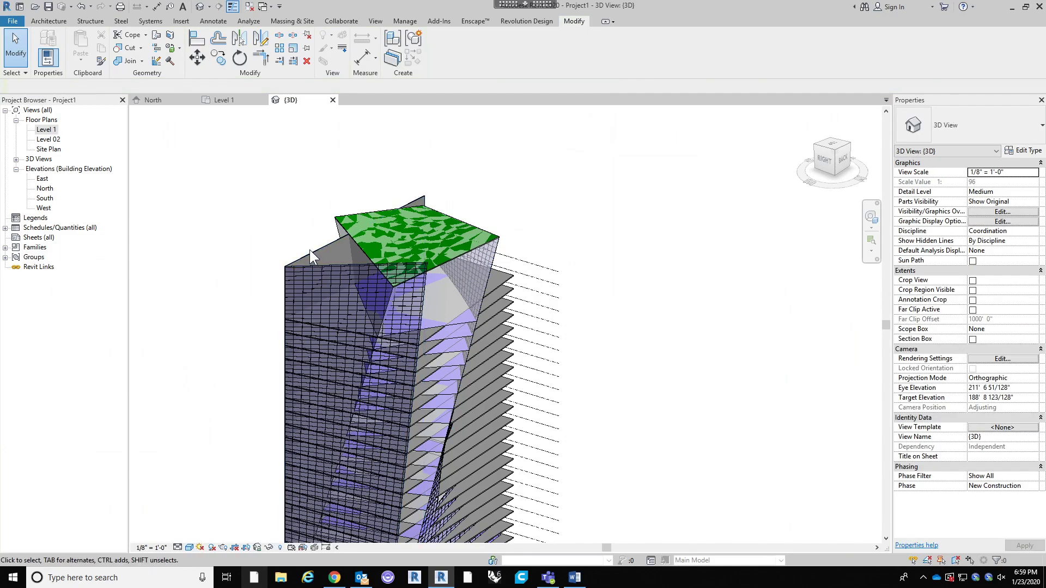
Step: Try to update the Generic - 8" wall to its mass face and delete the wall that no longer matches a vertical face
{"action": "left_click", "coordinate": [305, 253]}
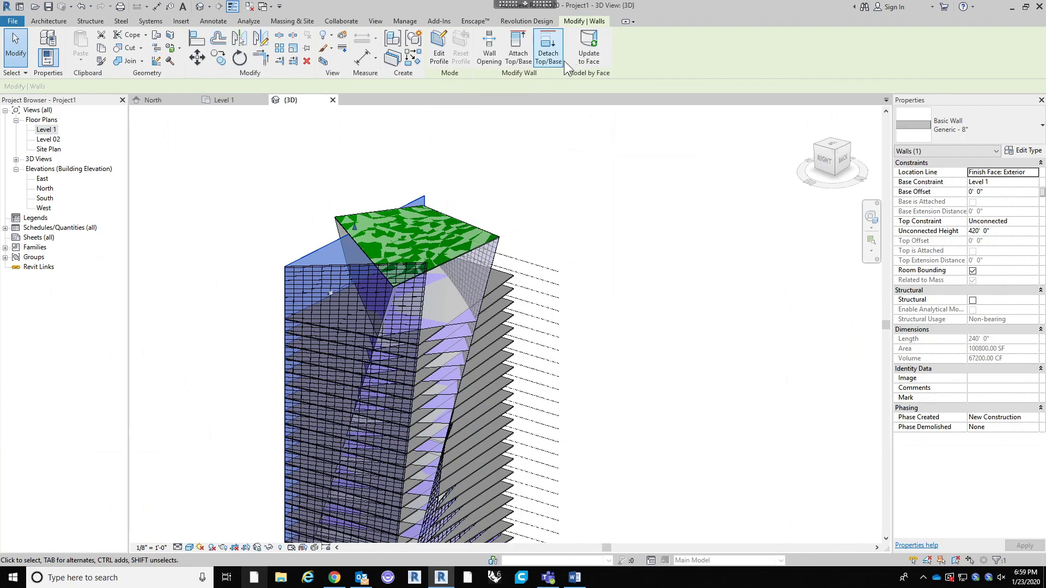
{"action": "left_click", "coordinate": [598, 52]}
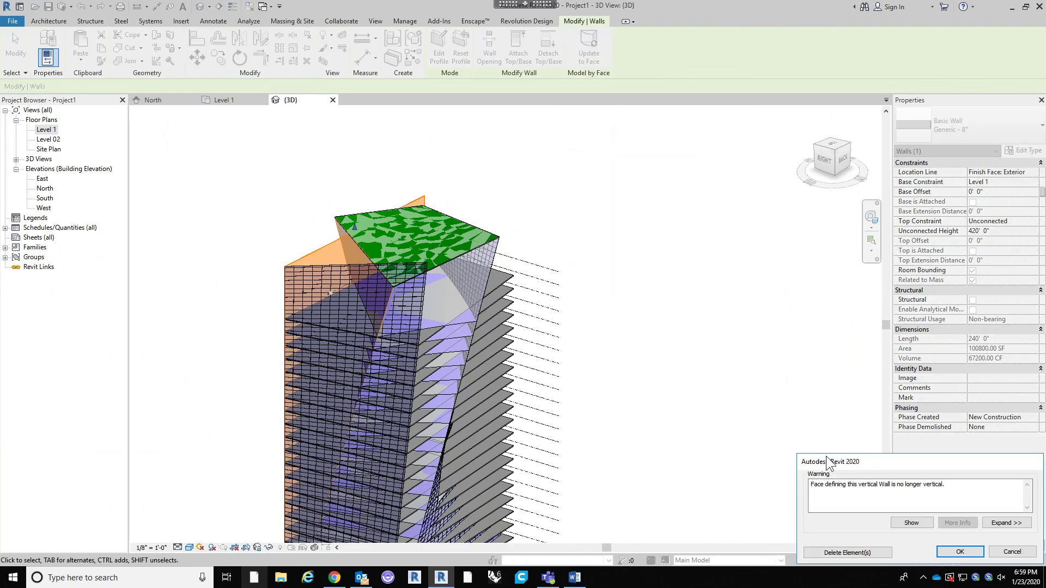
{"action": "middle_click_drag", "start_coordinate": [268, 256], "coordinate": [642, 261], "text": "shift"}
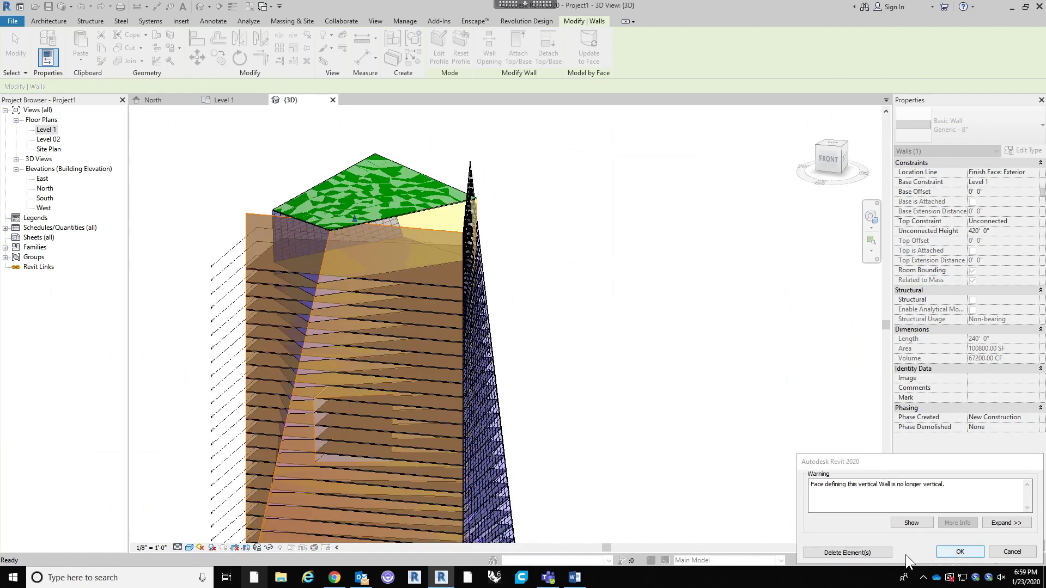
{"action": "left_click", "coordinate": [864, 554]}
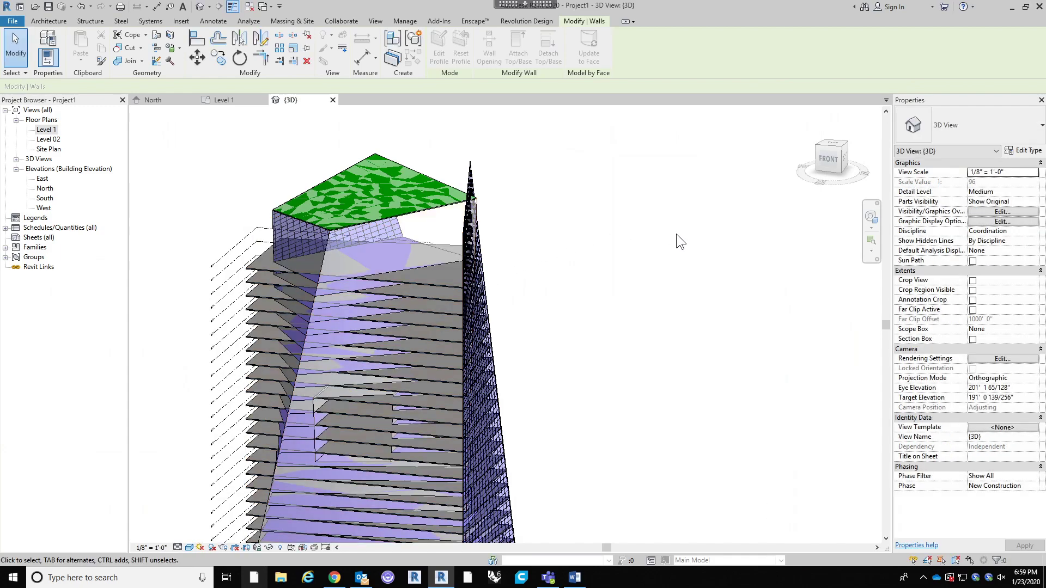
Step: Update the 5' x 10' curtain system on the tower's right side to the twisted mass face
{"action": "middle_click_drag", "start_coordinate": [675, 234], "coordinate": [517, 200], "text": "shift"}
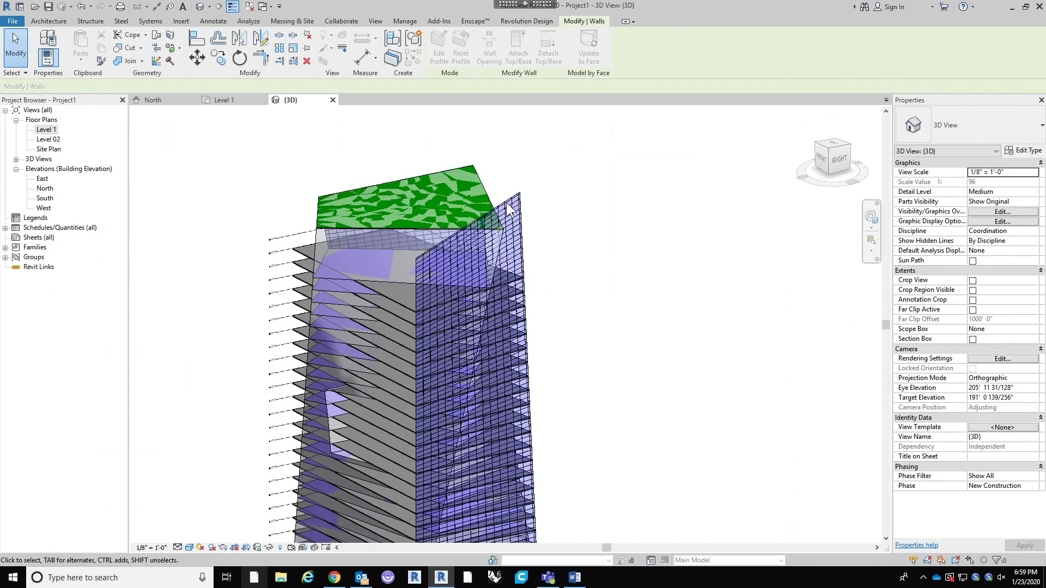
{"action": "left_click", "coordinate": [509, 208]}
{"action": "key", "text": "Tab"}
{"action": "left_click", "coordinate": [507, 202]}
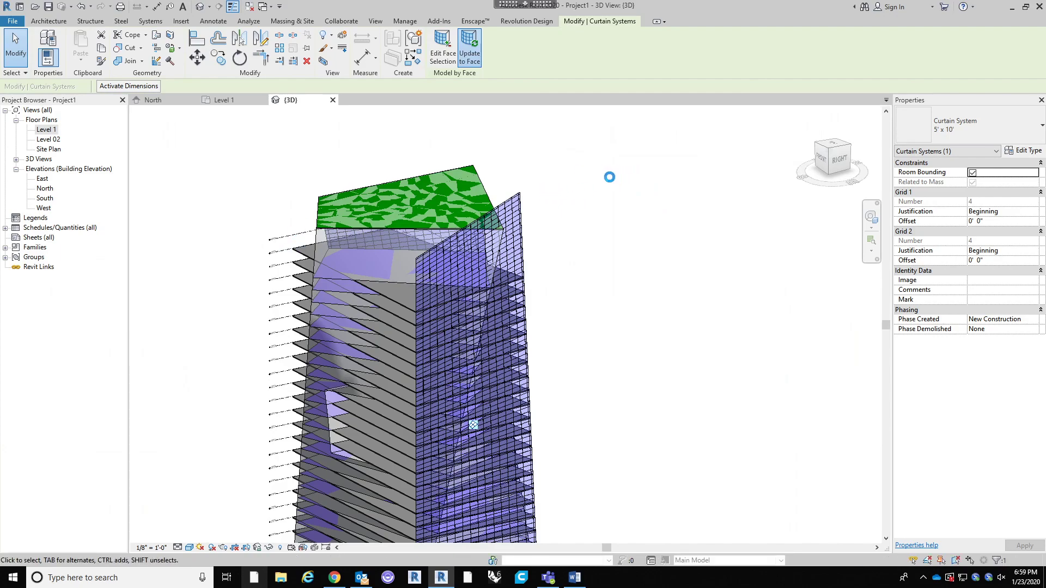
{"action": "key", "text": "Delete"}
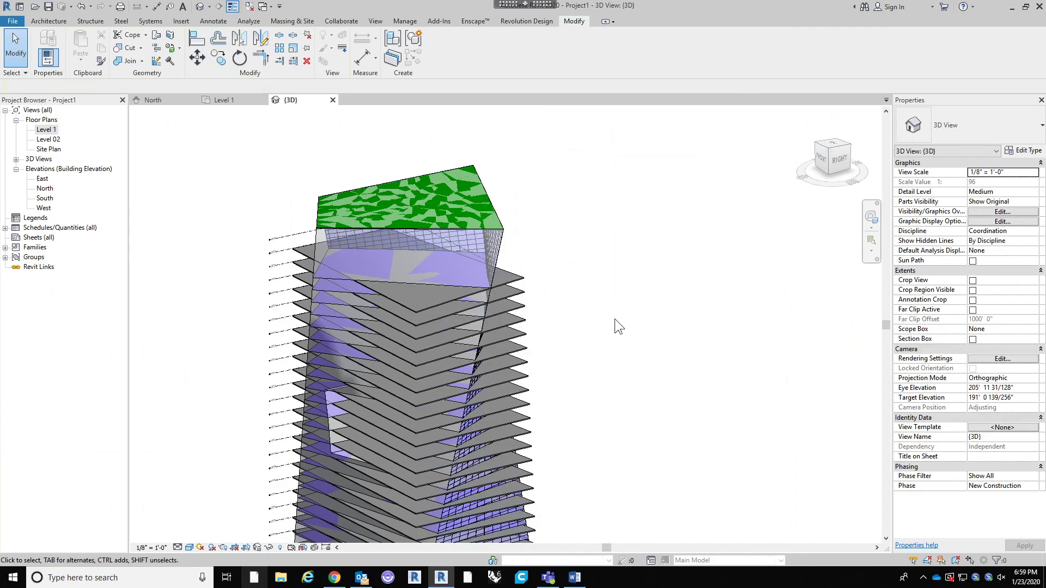
Step: Select the whole tower, filter the selection to Floors only, and update those floors to the mass faces
{"action": "scroll", "coordinate": [589, 368], "scroll_direction": "down", "scroll_amount": 3}
{"action": "middle_click_drag", "start_coordinate": [560, 340], "coordinate": [547, 150], "text": "shift"}
{"action": "left_click_drag", "start_coordinate": [544, 145], "coordinate": [529, 336]}
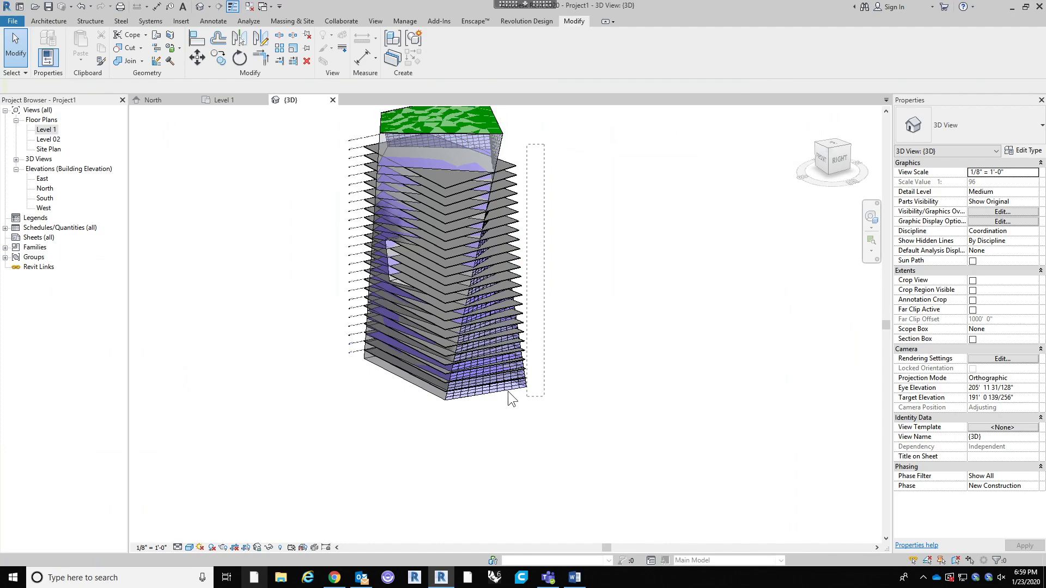
{"action": "left_click_drag", "start_coordinate": [508, 391], "coordinate": [506, 391]}
{"action": "left_click", "coordinate": [438, 47]}
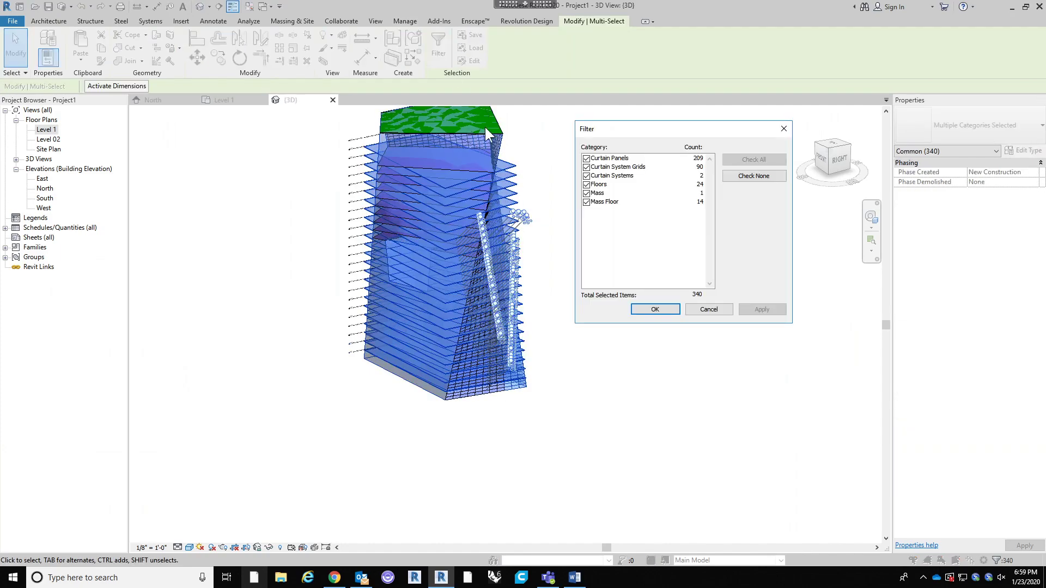
{"action": "left_click", "coordinate": [752, 176]}
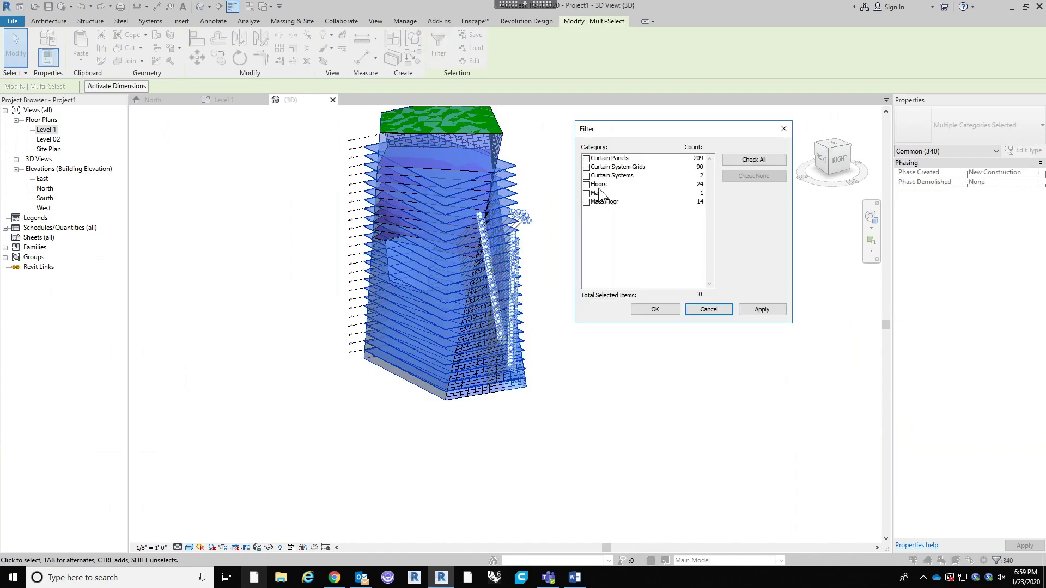
{"action": "left_click", "coordinate": [593, 184]}
{"action": "left_click", "coordinate": [655, 308]}
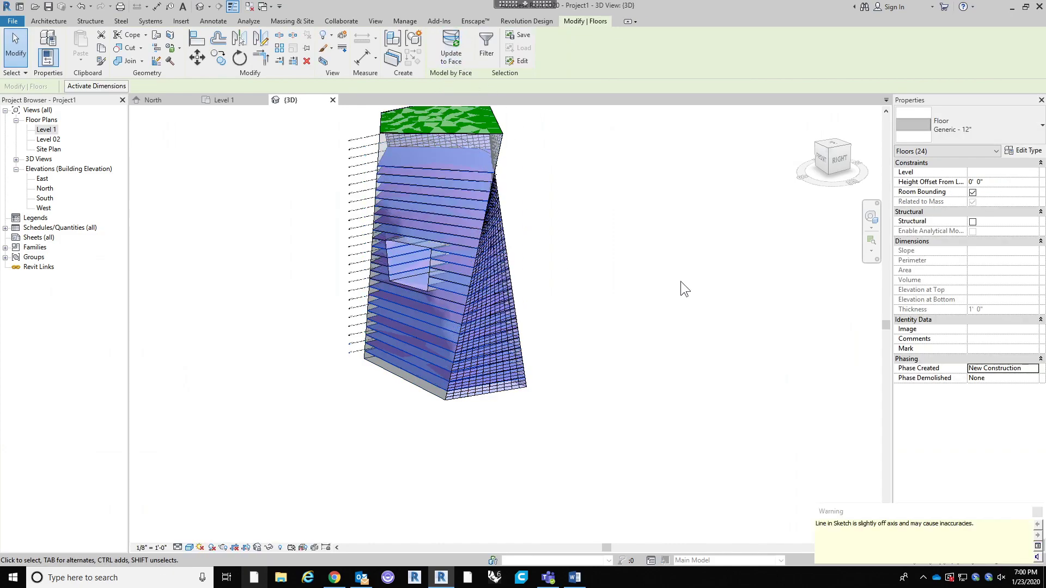
{"action": "key", "text": "Escape"}
Step: Set Wall by Face to the Generic - 8" basic wall and try to apply it to the mass face with the opening
{"action": "scroll", "coordinate": [366, 132], "scroll_direction": "up", "scroll_amount": 3}
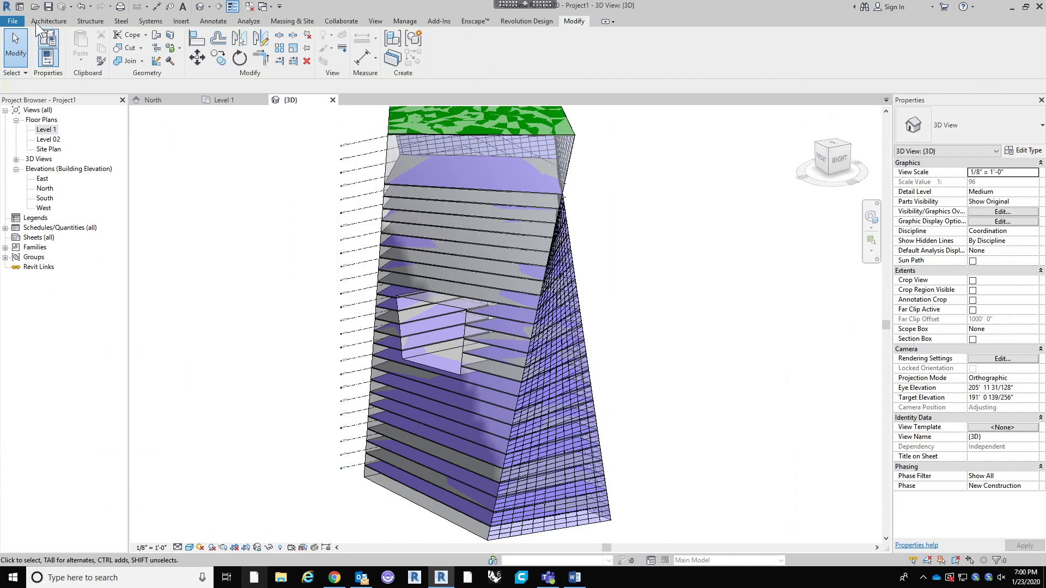
{"action": "left_click", "coordinate": [44, 61]}
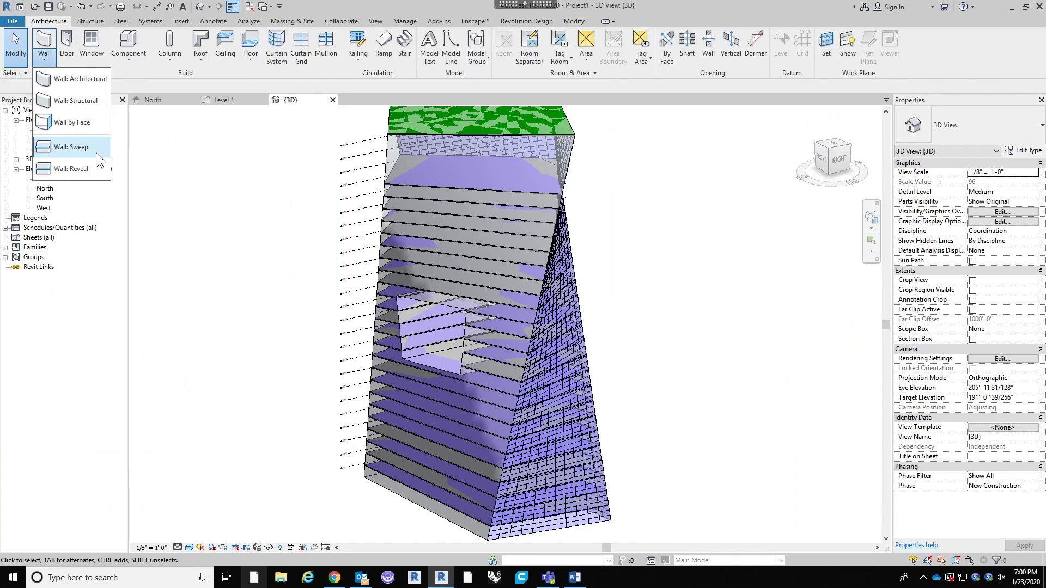
{"action": "left_click", "coordinate": [70, 122]}
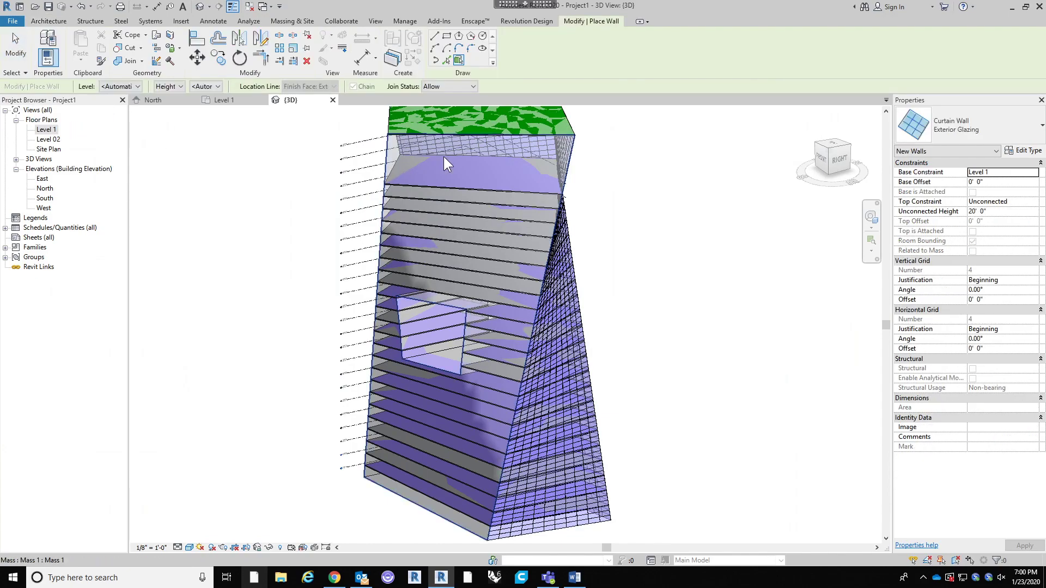
{"action": "left_click", "coordinate": [971, 139]}
{"action": "scroll", "coordinate": [988, 285], "scroll_direction": "up", "scroll_amount": 5}
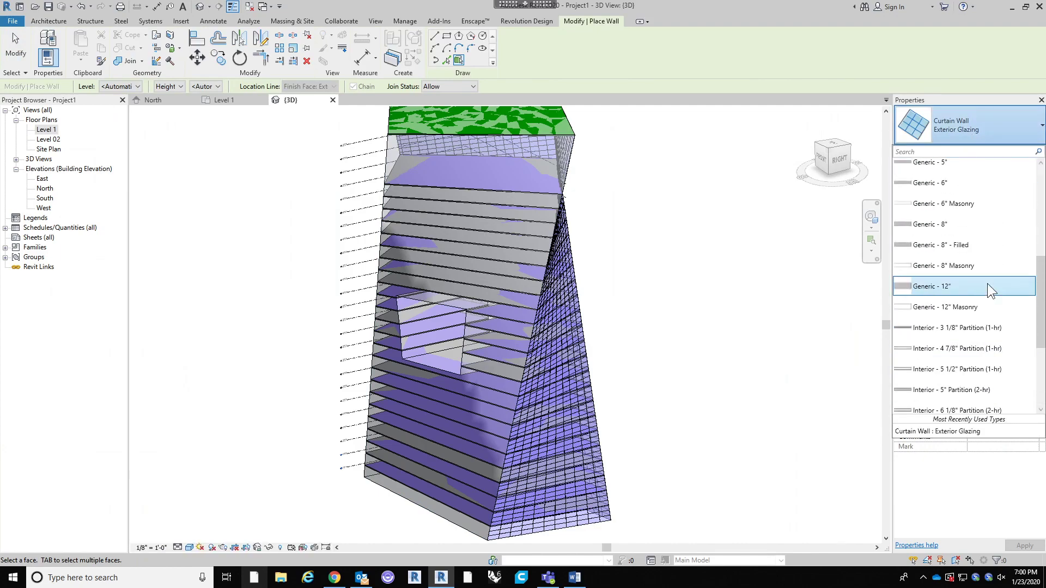
{"action": "left_click", "coordinate": [946, 276]}
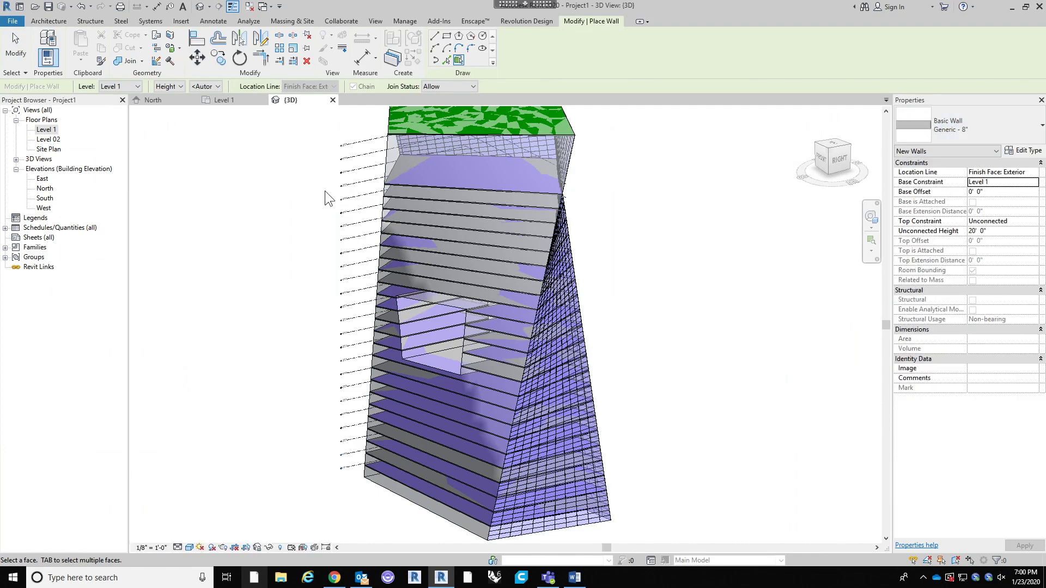
{"action": "left_click", "coordinate": [390, 153]}
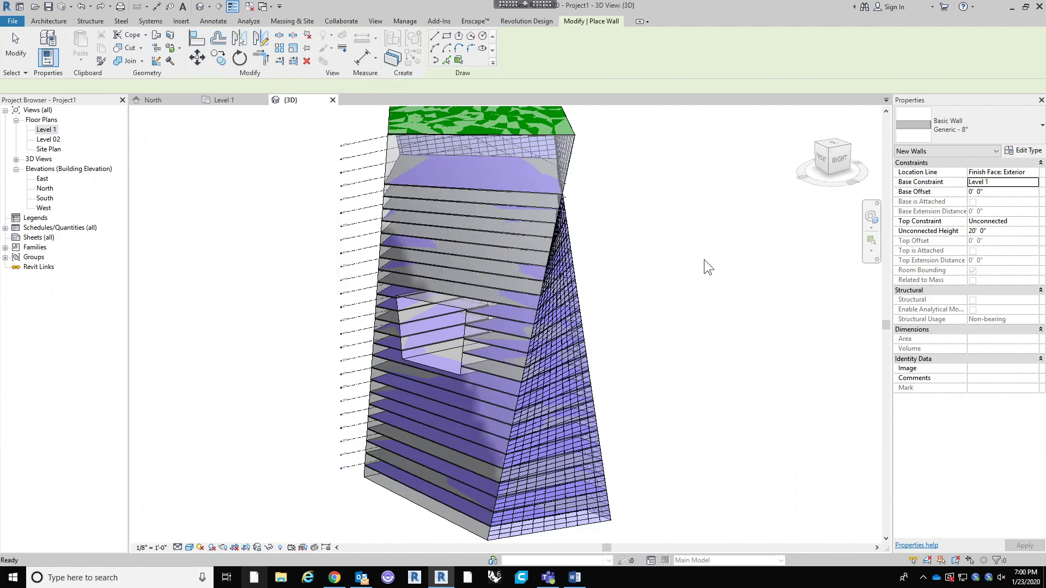
Step: Place a Generic - 8" wall by face on the twisted mass face containing the rectangular opening
{"action": "middle_click_drag", "start_coordinate": [677, 294], "coordinate": [603, 306], "text": "shift"}
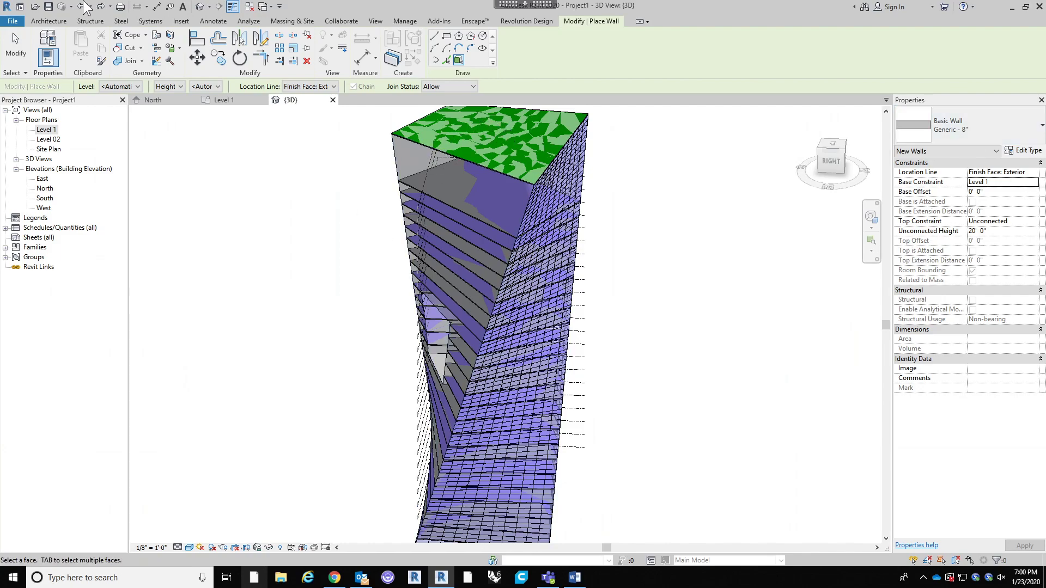
{"action": "left_click", "coordinate": [49, 24]}
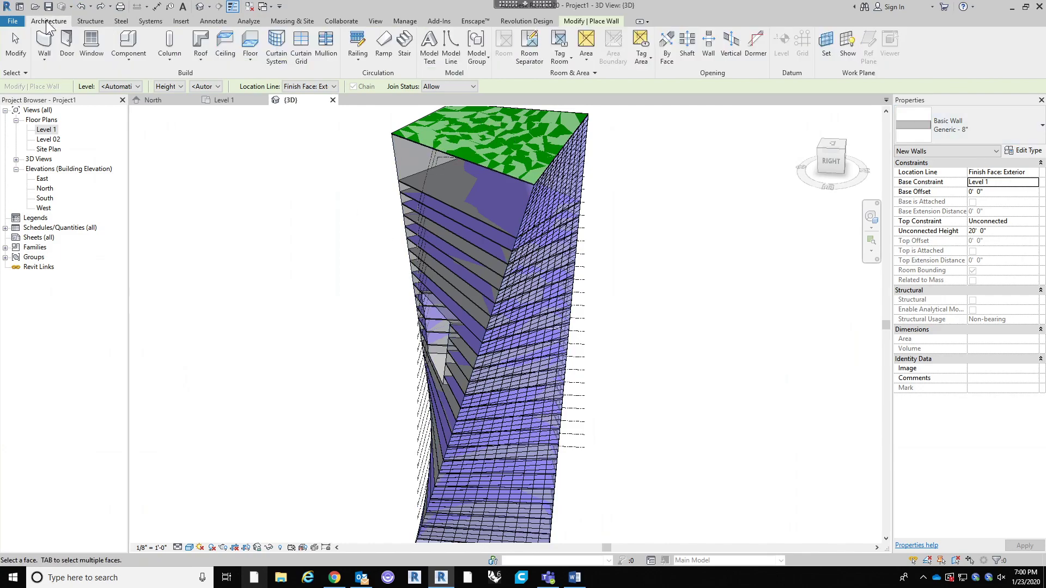
{"action": "left_click", "coordinate": [43, 56]}
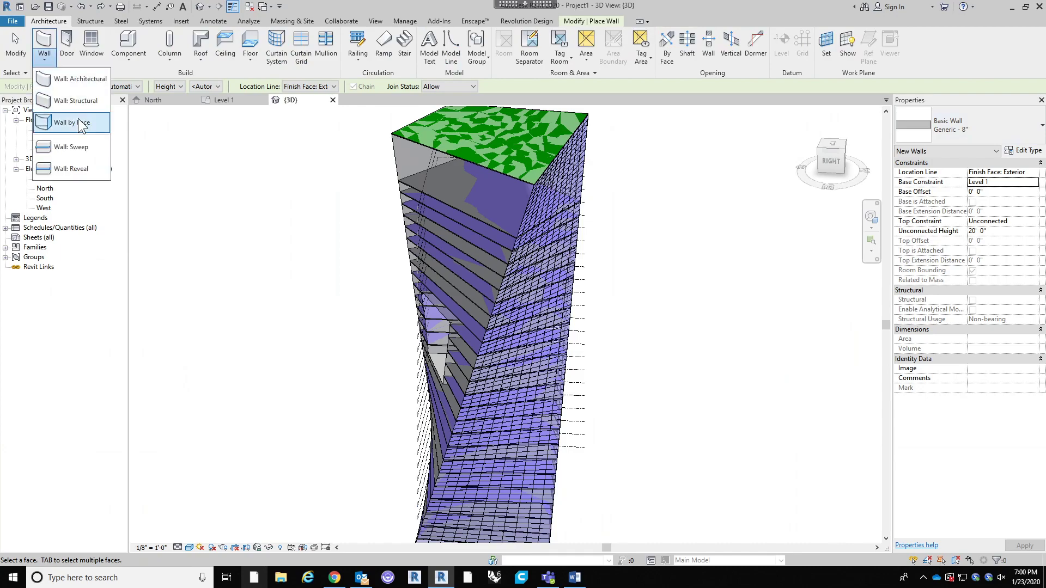
{"action": "left_click", "coordinate": [71, 121]}
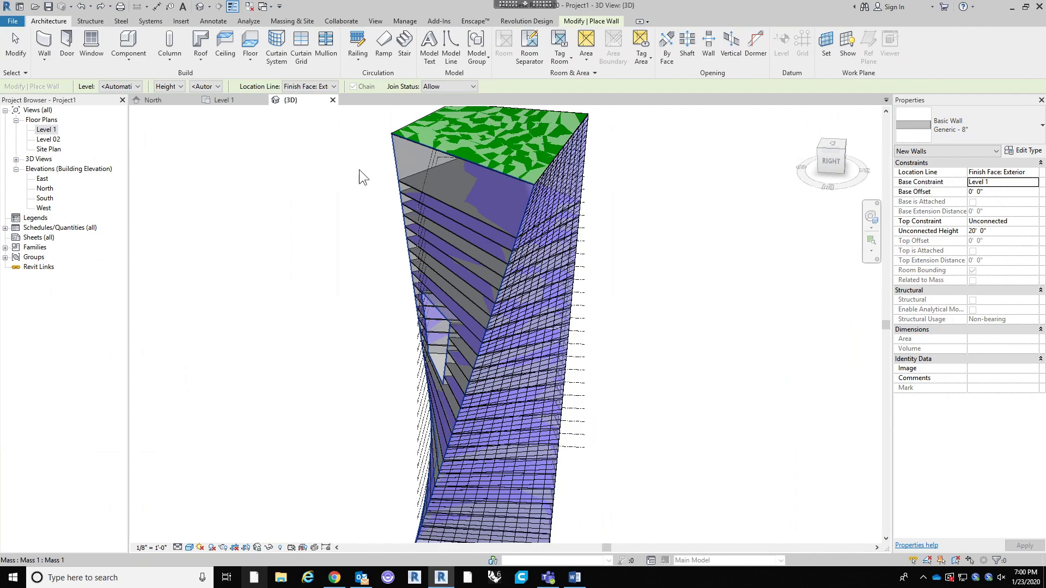
{"action": "left_click", "coordinate": [395, 152]}
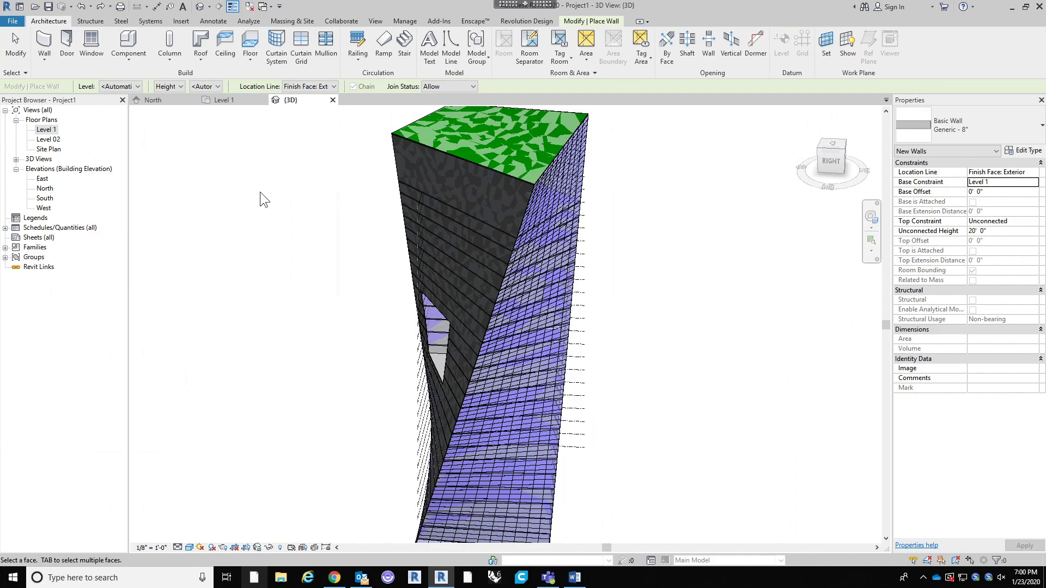
{"action": "key", "text": "Escape"}
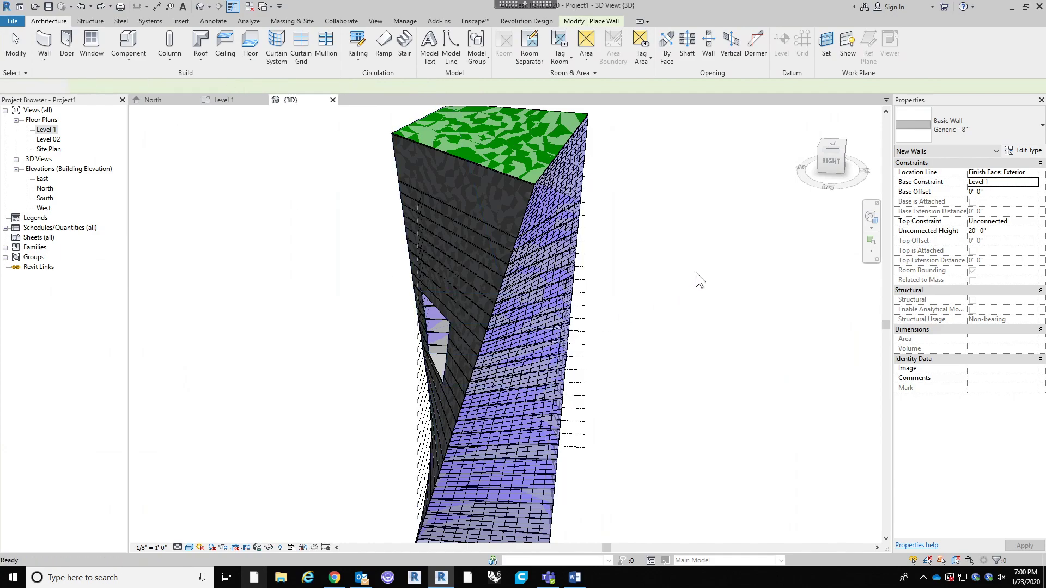
Step: Examine the new wall, its rectangular opening and the updated floors from the front and right of the tower
{"action": "scroll", "coordinate": [695, 272], "scroll_direction": "down", "scroll_amount": 3}
{"action": "middle_click_drag", "start_coordinate": [478, 327], "coordinate": [580, 148], "text": "shift"}
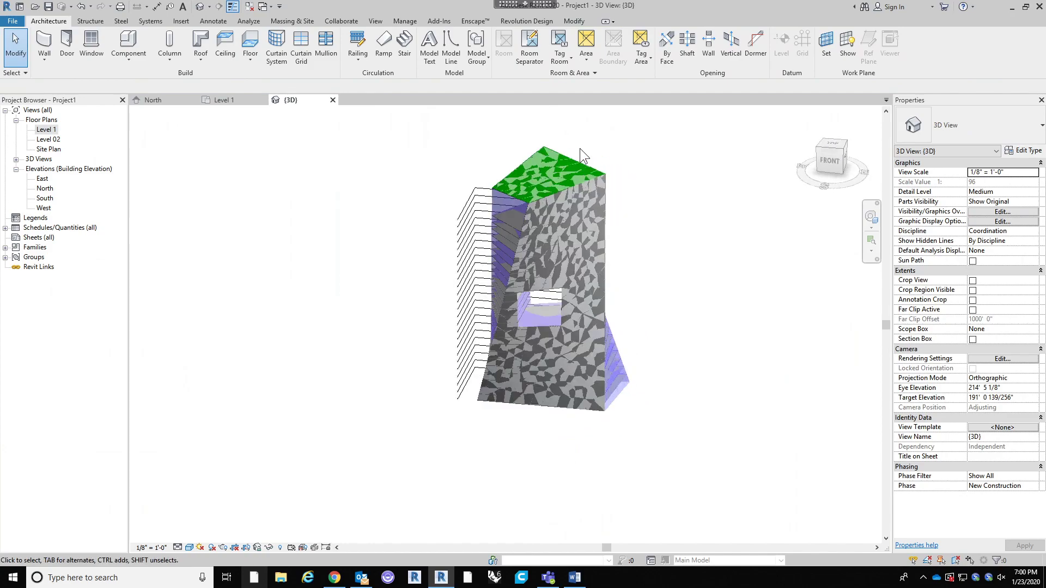
{"action": "scroll", "coordinate": [565, 152], "scroll_direction": "up", "scroll_amount": 5}
{"action": "scroll", "coordinate": [547, 169], "scroll_direction": "down", "scroll_amount": 5}
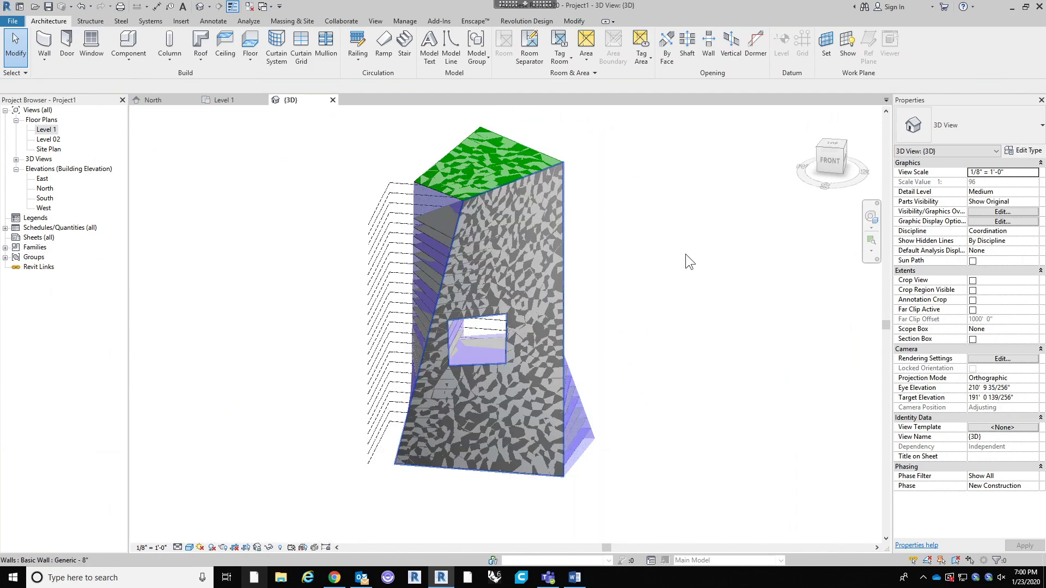
{"action": "middle_click_drag", "start_coordinate": [685, 254], "coordinate": [586, 310]}
{"action": "scroll", "coordinate": [586, 310], "scroll_direction": "up", "scroll_amount": 1}
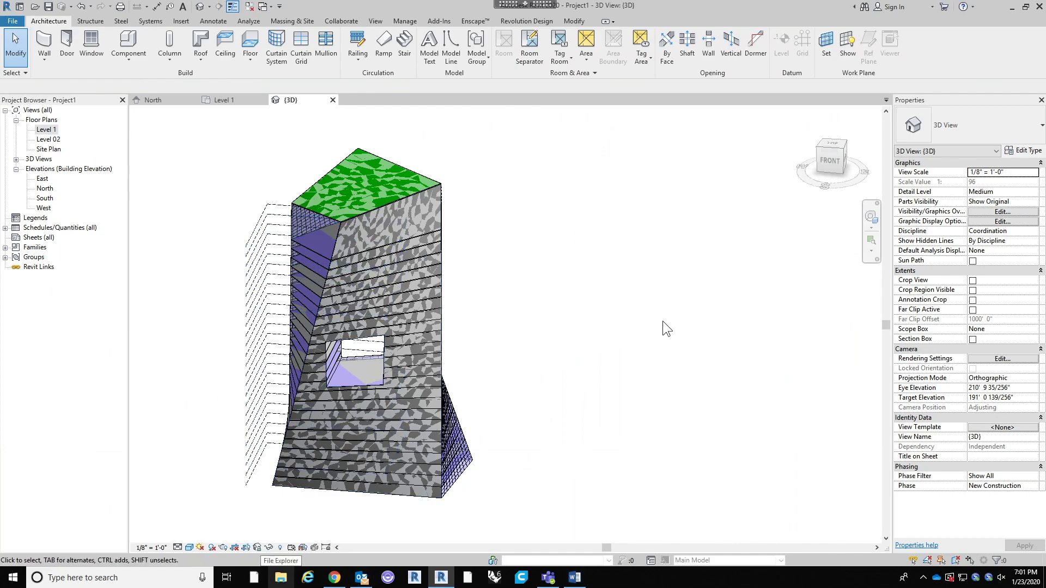
{"action": "scroll", "coordinate": [525, 171], "scroll_direction": "up", "scroll_amount": 2}
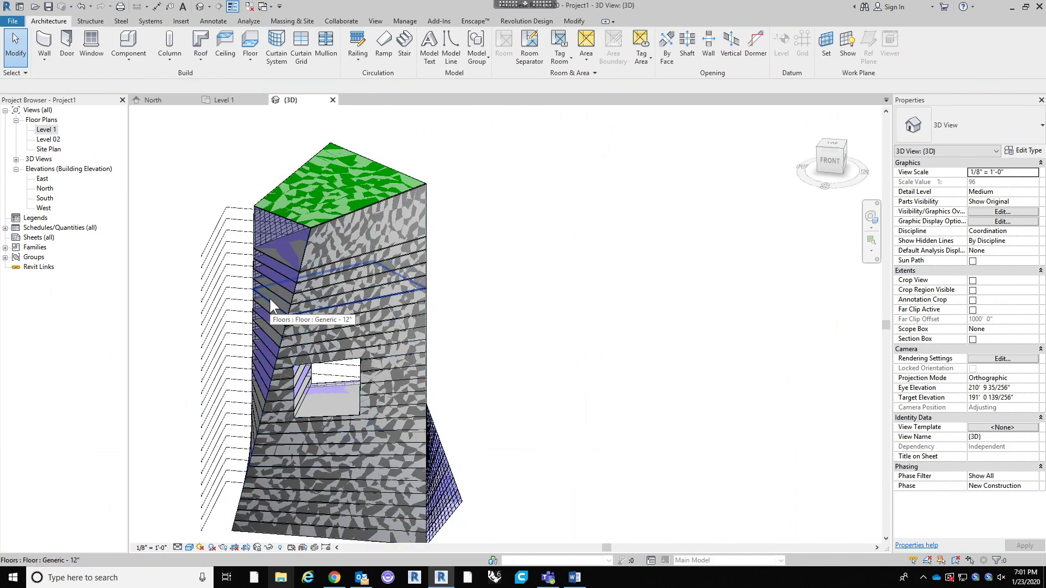
{"action": "scroll", "coordinate": [498, 250], "scroll_direction": "up", "scroll_amount": 2}
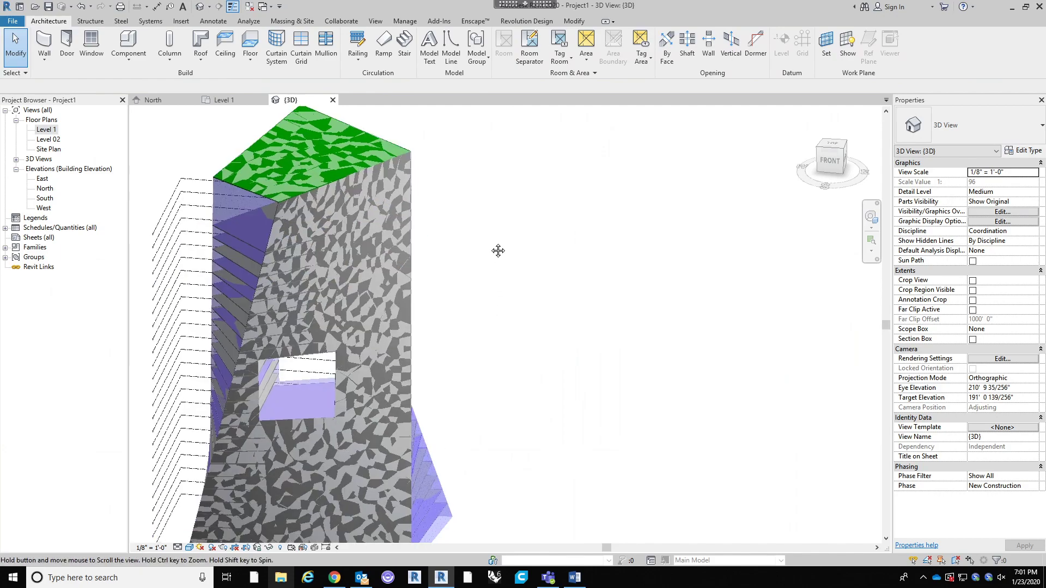
{"action": "scroll", "coordinate": [492, 247], "scroll_direction": "down", "scroll_amount": 5}
{"action": "scroll", "coordinate": [431, 188], "scroll_direction": "up", "scroll_amount": 3}
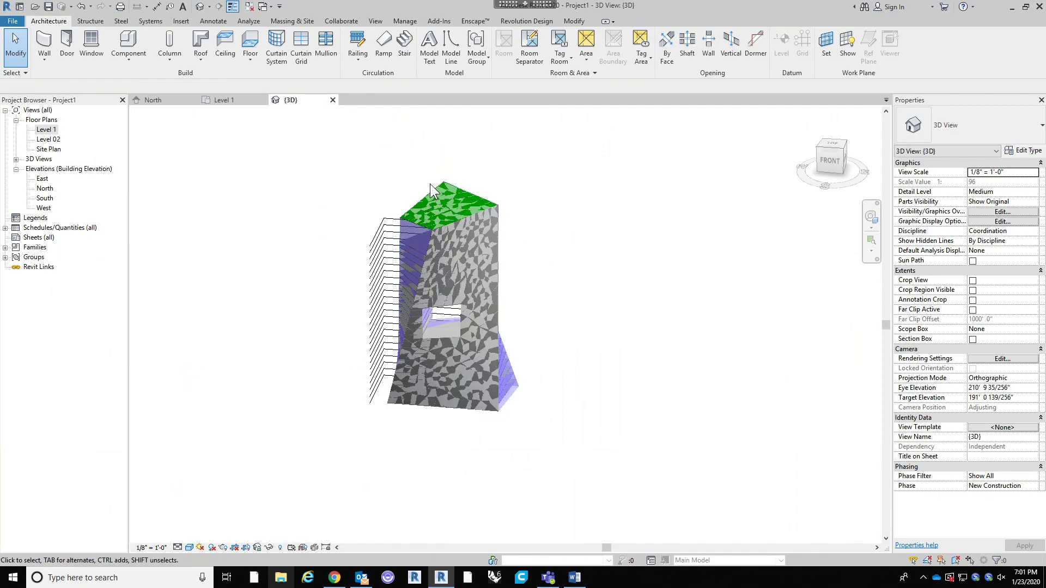
{"action": "middle_click_drag", "start_coordinate": [649, 381], "coordinate": [521, 400], "text": "shift"}
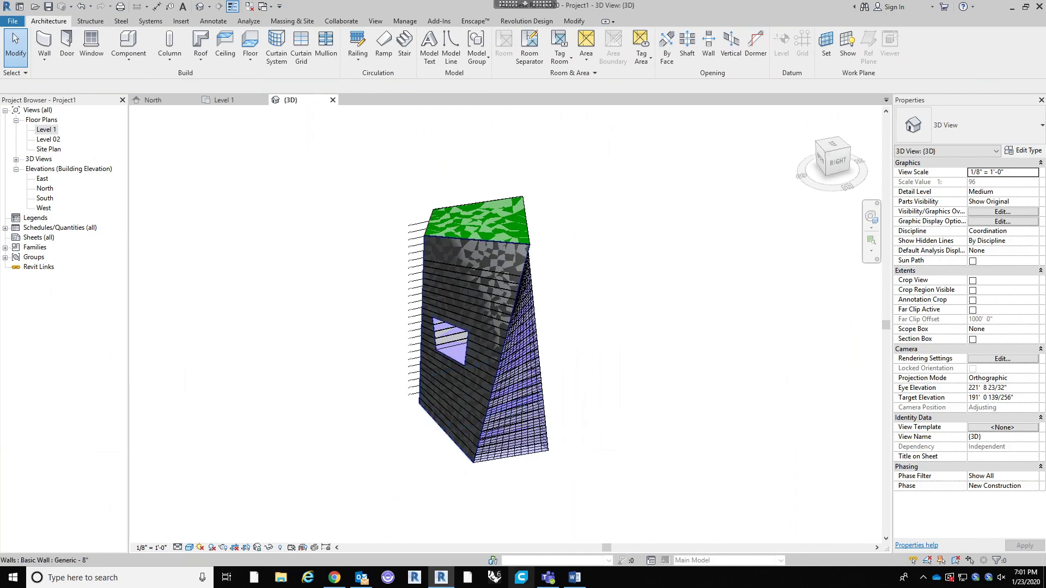
Step: Duplicate the type of the right-side 5' x 10' curtain system as "Large Grid Size"
{"action": "scroll", "coordinate": [525, 351], "scroll_direction": "up", "scroll_amount": 3}
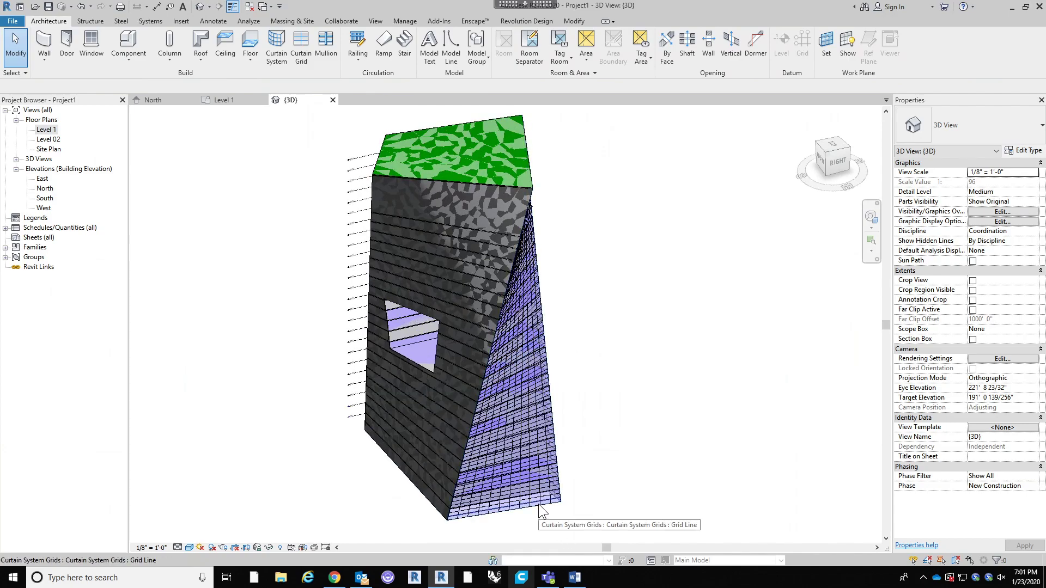
{"action": "left_click", "coordinate": [541, 512]}
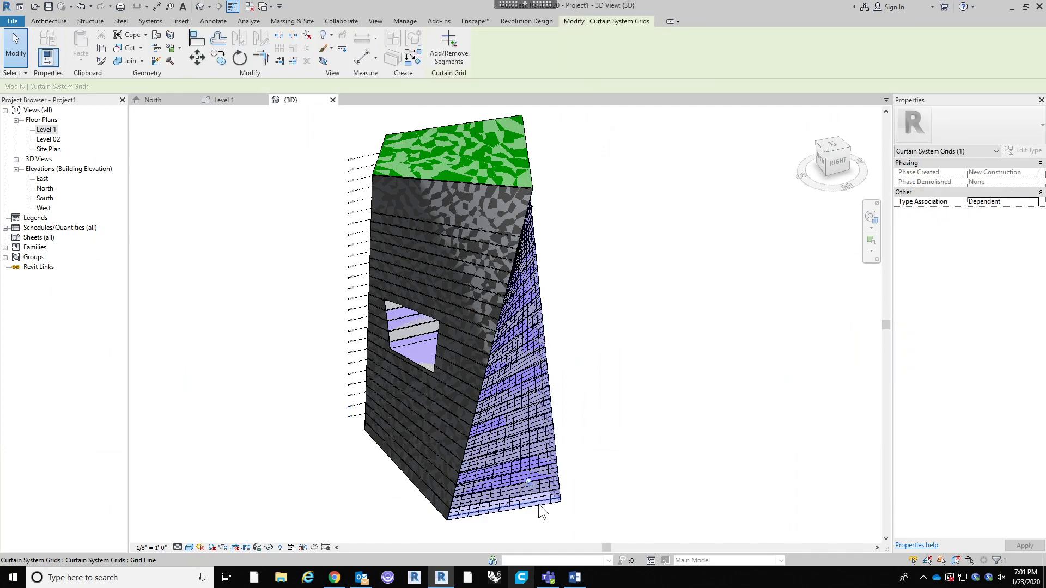
{"action": "left_click", "coordinate": [541, 512]}
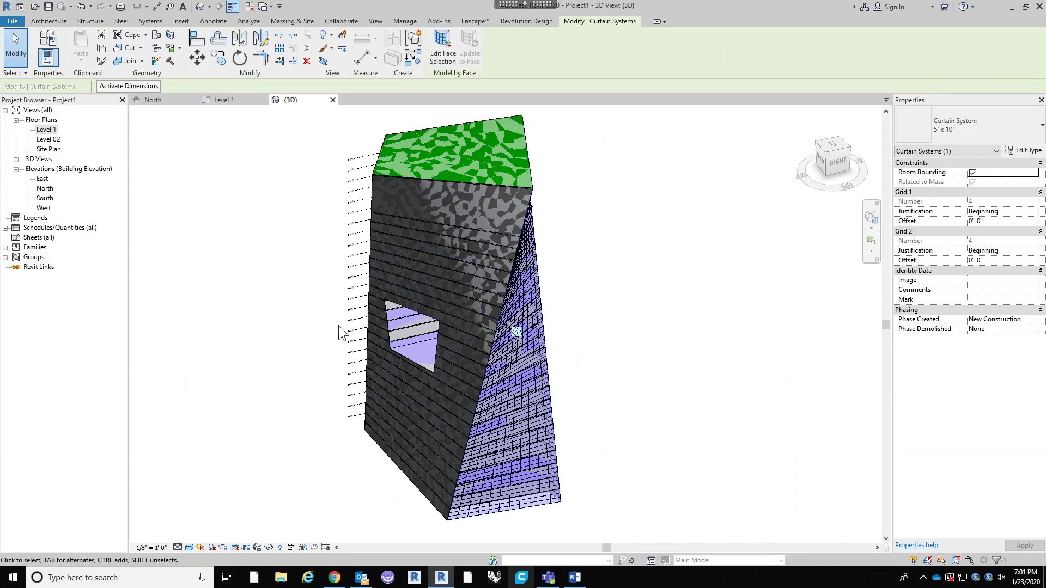
{"action": "left_click", "coordinate": [1022, 151]}
{"action": "left_click_drag", "start_coordinate": [267, 72], "coordinate": [483, 96]}
{"action": "left_click", "coordinate": [533, 135]}
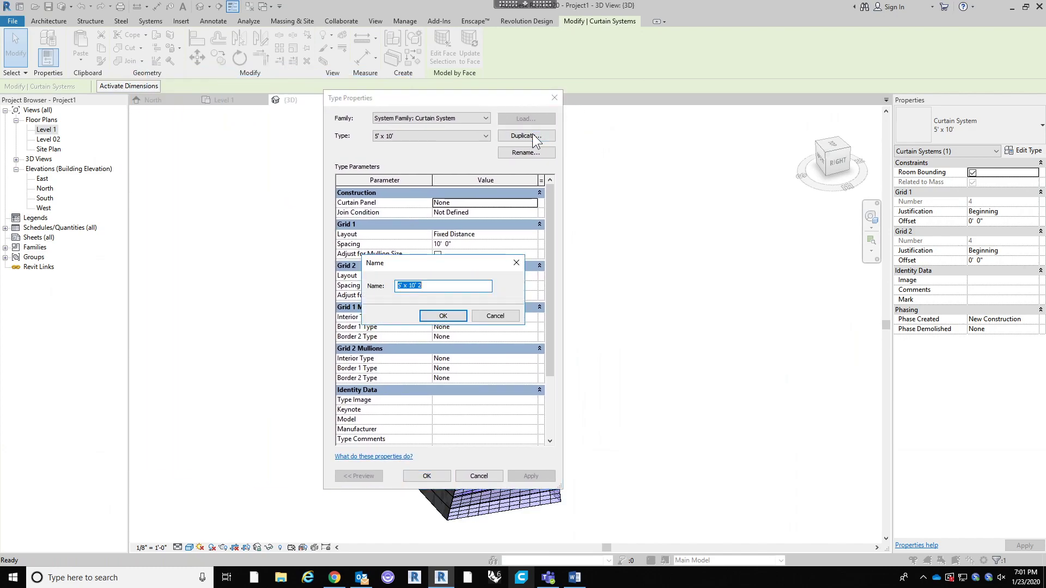
{"action": "type", "text": "Large Grid Sl"}
{"action": "type", "text": "ze"}
{"action": "key", "text": "Return"}
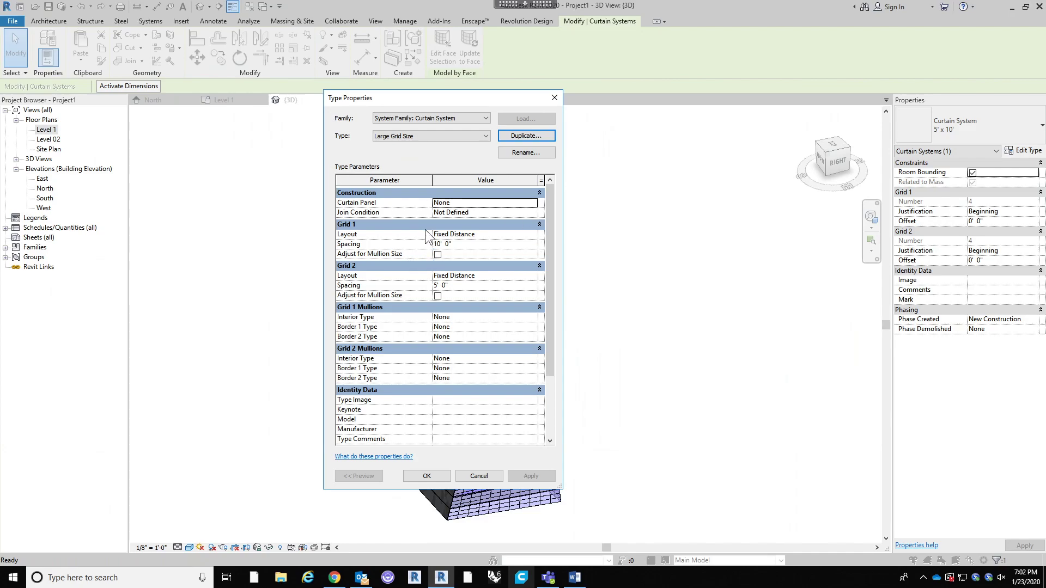
Step: Set the Grid 1 and Grid 2 layouts of the Large Grid Size curtain system type to Fixed Number
{"action": "left_click", "coordinate": [534, 236]}
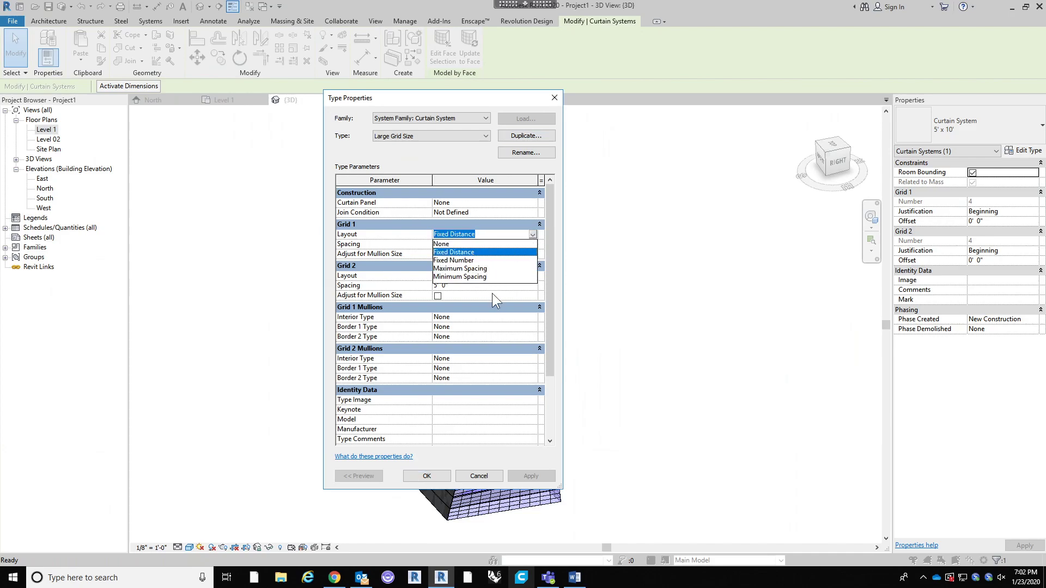
{"action": "left_click", "coordinate": [470, 261]}
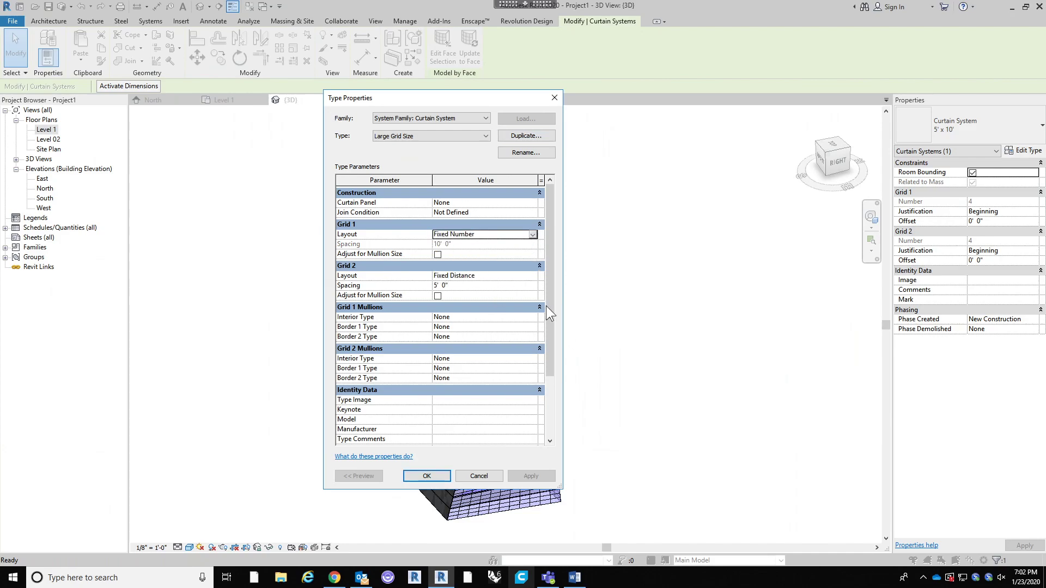
{"action": "left_click", "coordinate": [531, 276]}
{"action": "left_click", "coordinate": [533, 277]}
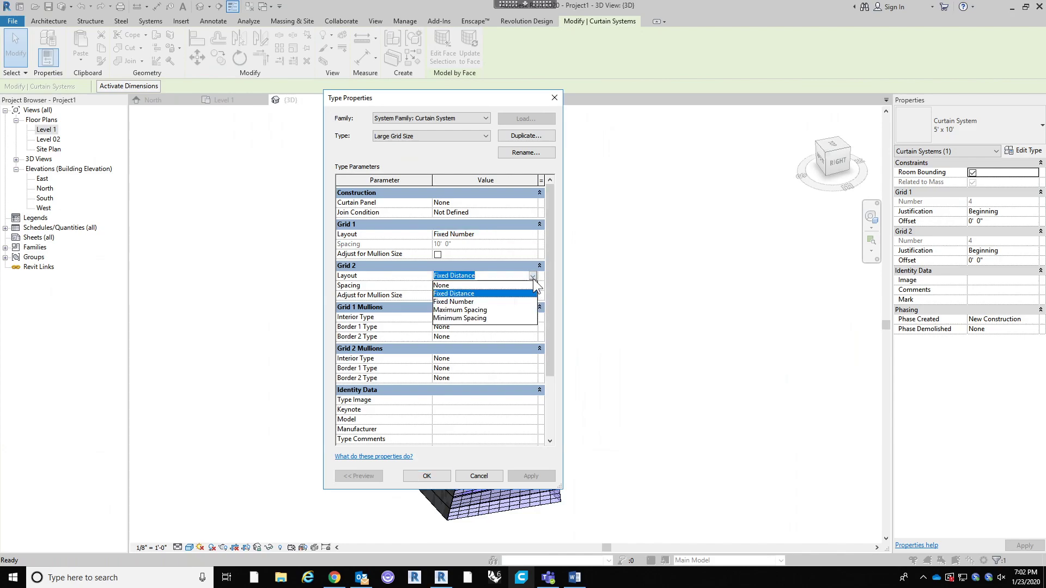
{"action": "left_click", "coordinate": [473, 301]}
{"action": "left_click", "coordinate": [439, 475]}
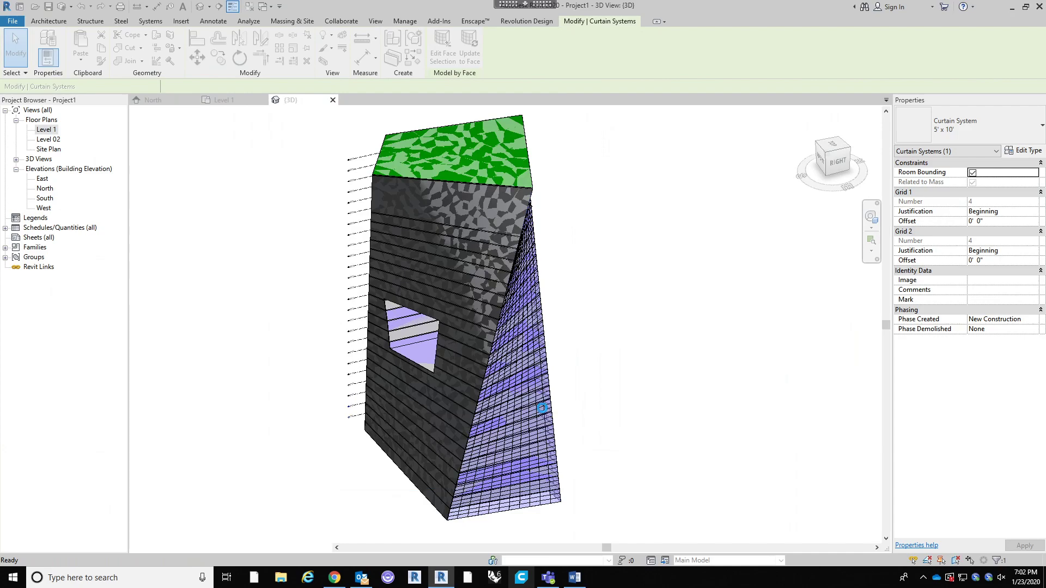
Step: Set the right-side curtain system's Grid 1 number to 6 and its Grid 2 number to 12
{"action": "middle_click_drag", "start_coordinate": [680, 390], "coordinate": [643, 357], "text": "shift"}
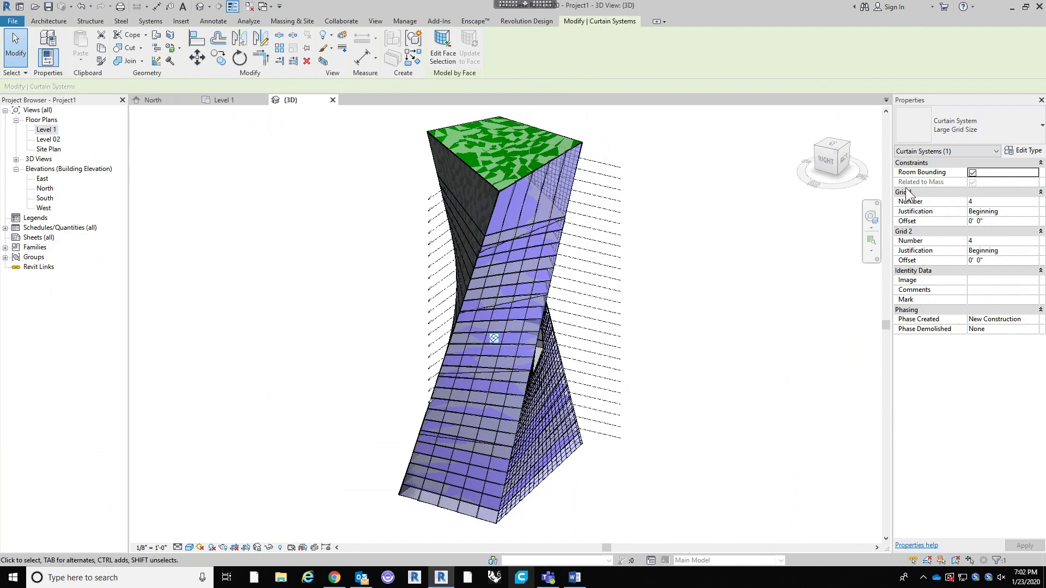
{"action": "left_click", "coordinate": [981, 201]}
{"action": "type", "text": "6"}
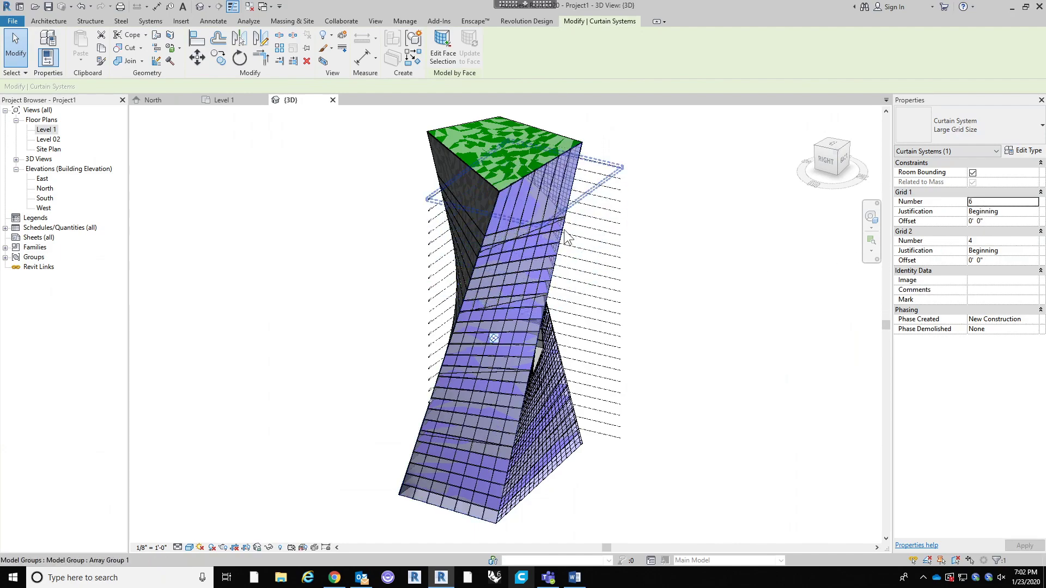
{"action": "left_click", "coordinate": [991, 240]}
{"action": "type", "text": "12"}
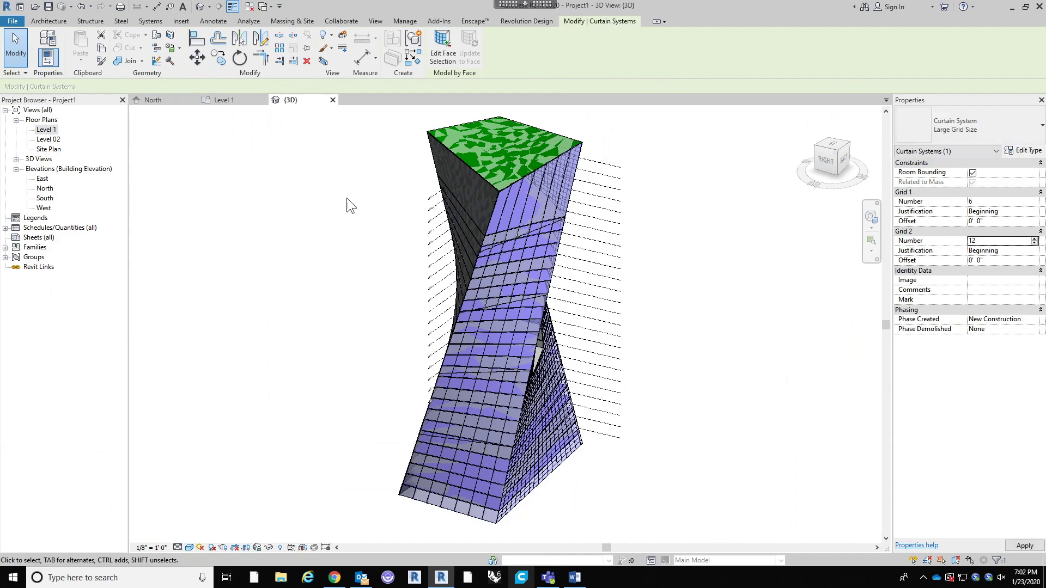
{"action": "left_click", "coordinate": [707, 365]}
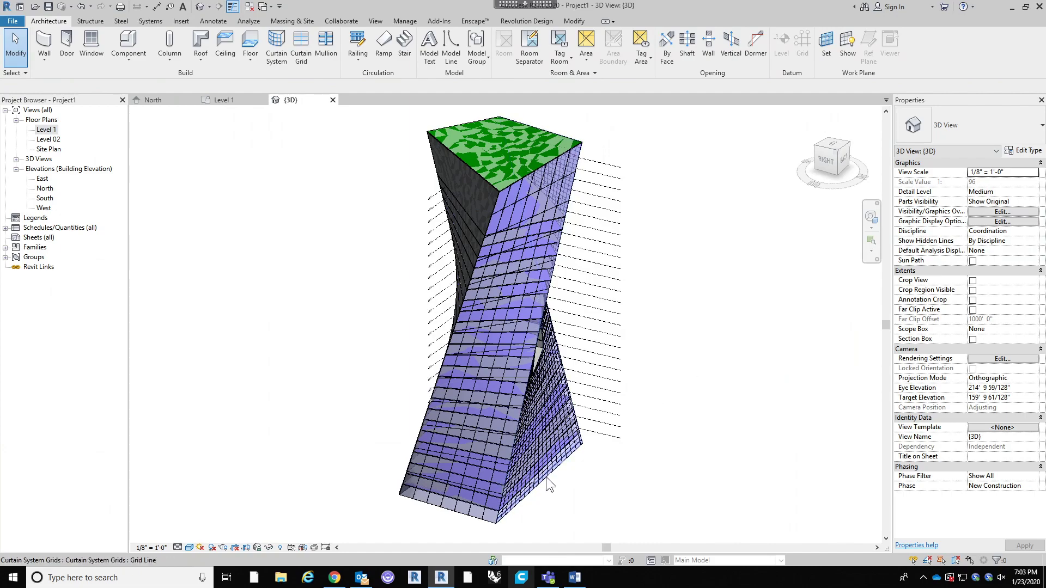
Step: Assign Large Grid Size to the fine-grid curtain system on the back face and set that type's curtain panel to System Panel : Solid
{"action": "left_click", "coordinate": [596, 467]}
{"action": "left_click", "coordinate": [982, 125]}
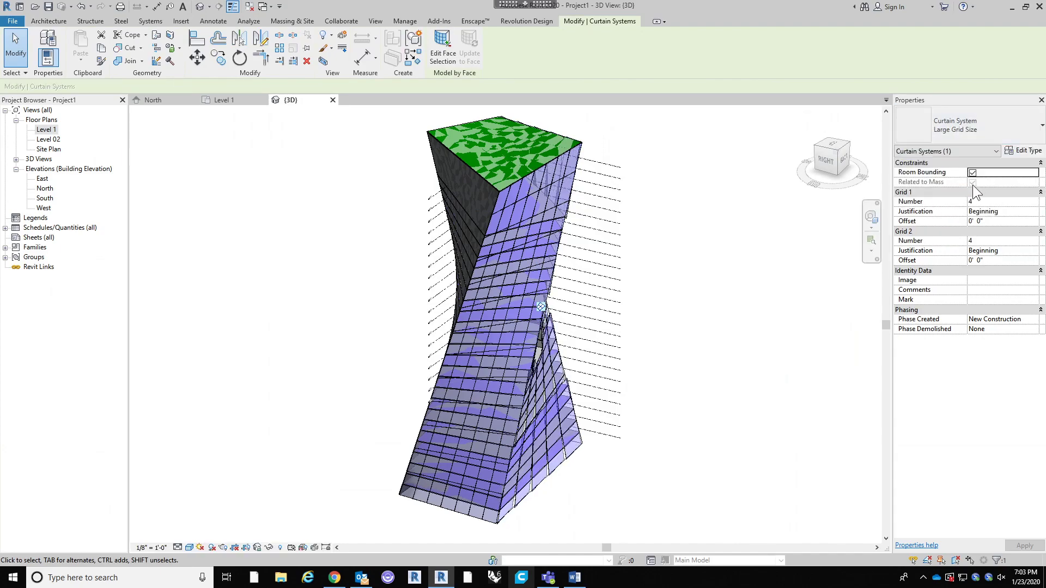
{"action": "left_click", "coordinate": [1022, 151]}
{"action": "left_click_drag", "start_coordinate": [562, 91], "coordinate": [798, 153]}
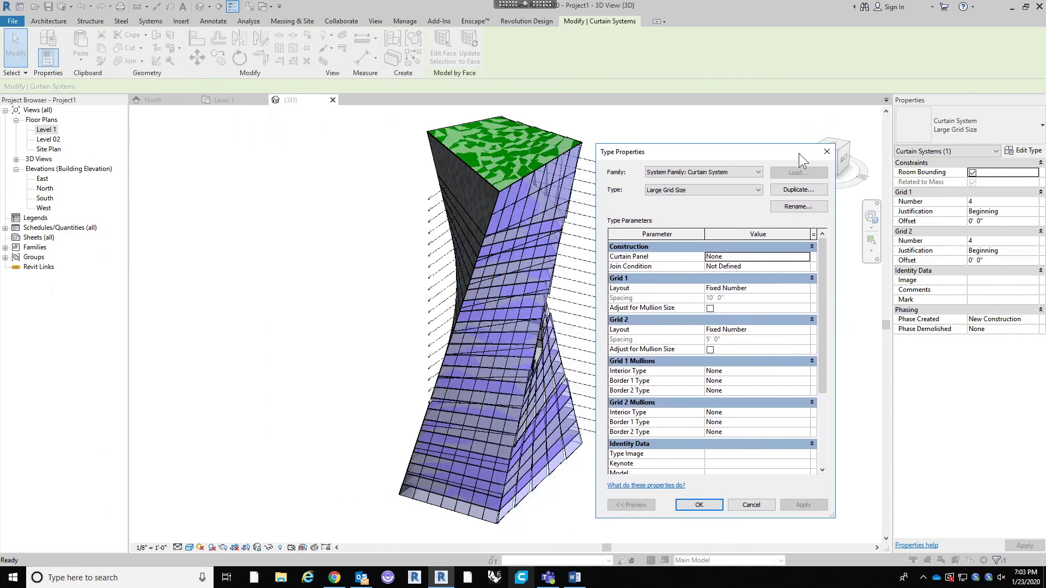
{"action": "left_click", "coordinate": [808, 256]}
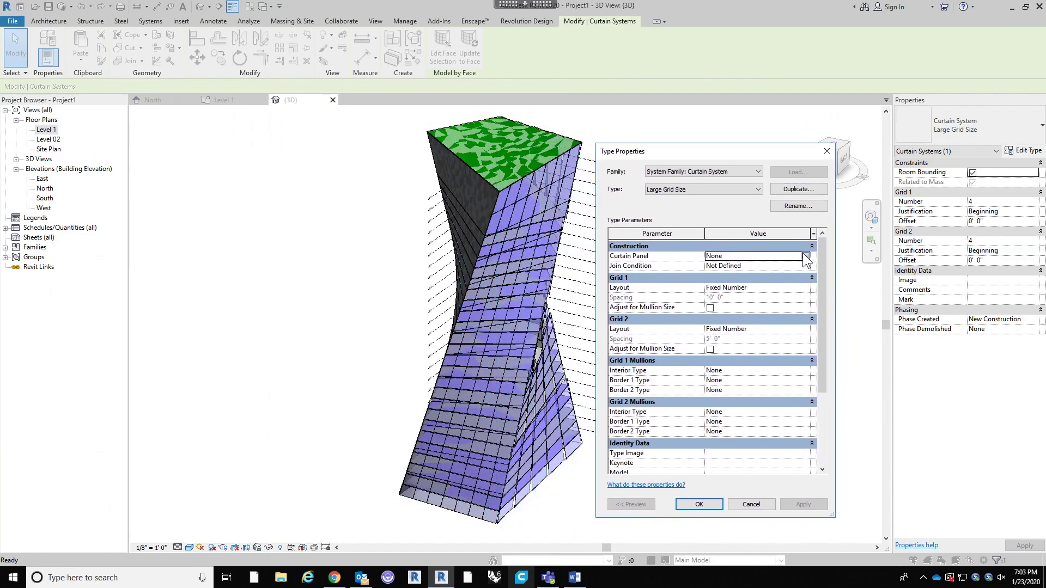
{"action": "left_click", "coordinate": [805, 256]}
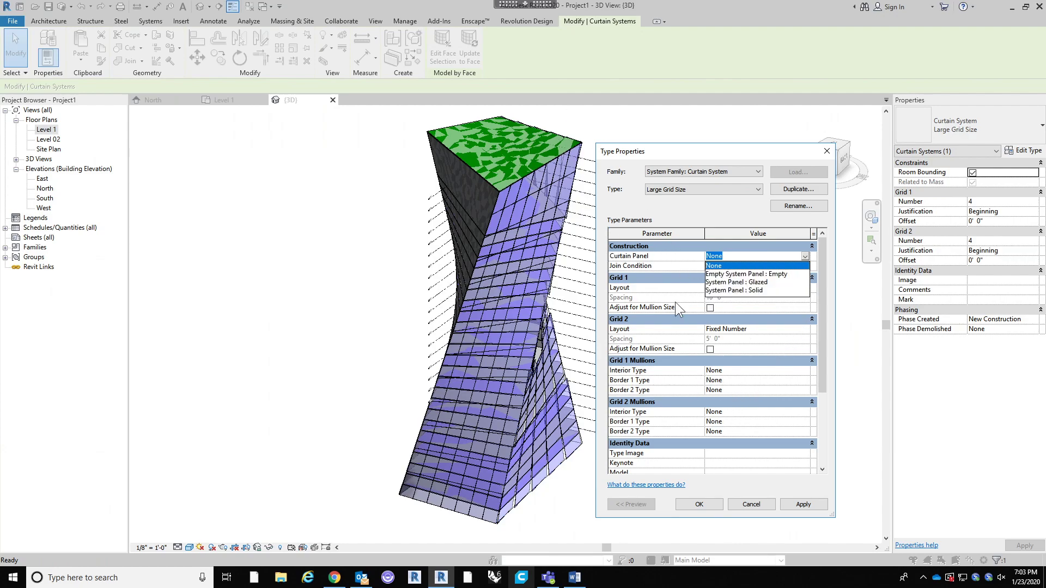
{"action": "left_click", "coordinate": [734, 291]}
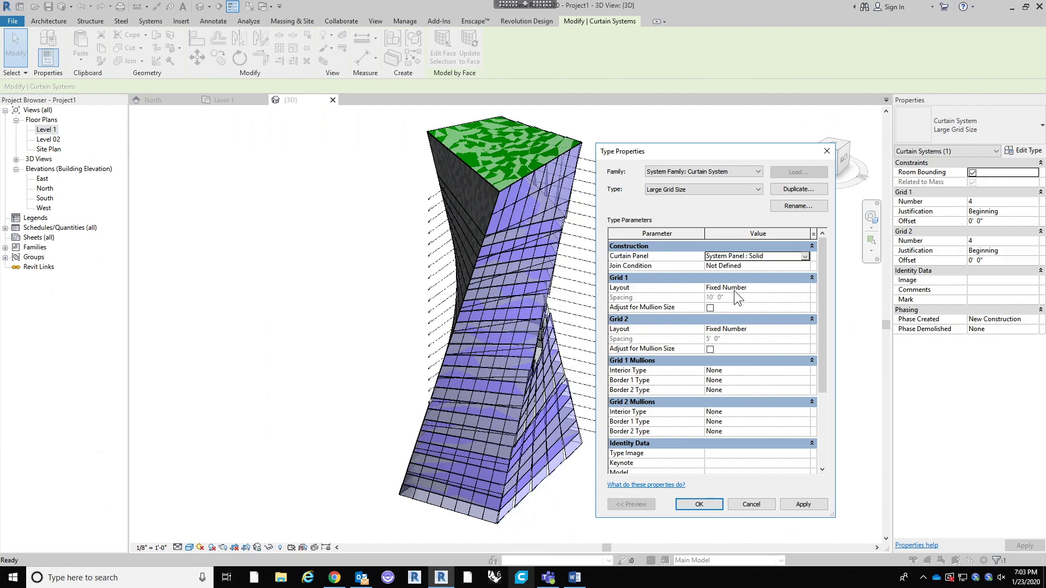
Step: Set the Grid 1 interior mullion of the Large Grid Size type to Rectangular Mullion : 2.5" x 5" Rectangular
{"action": "left_click", "coordinate": [806, 370]}
{"action": "left_click", "coordinate": [805, 371]}
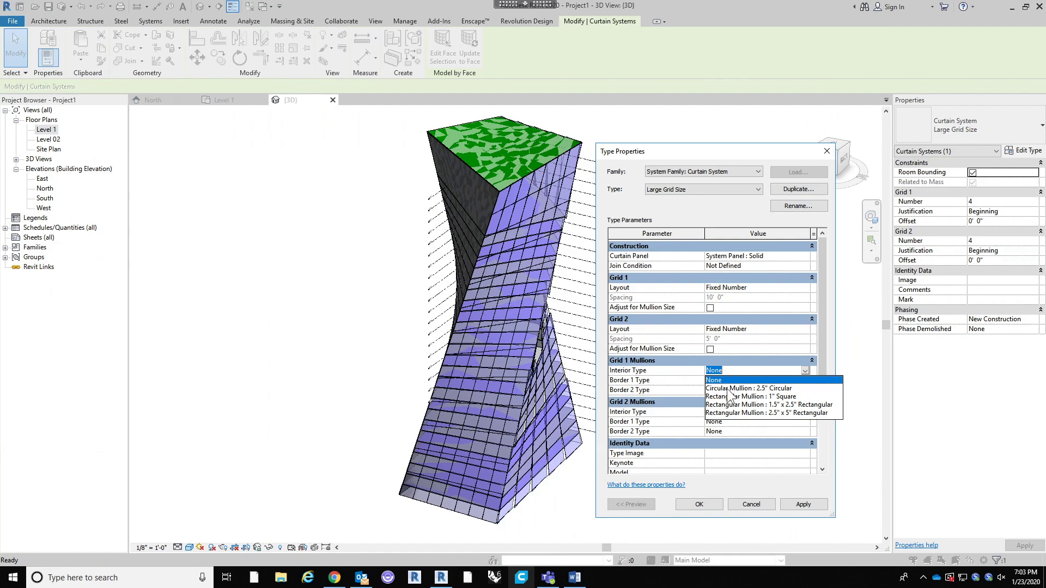
{"action": "left_click", "coordinate": [775, 412]}
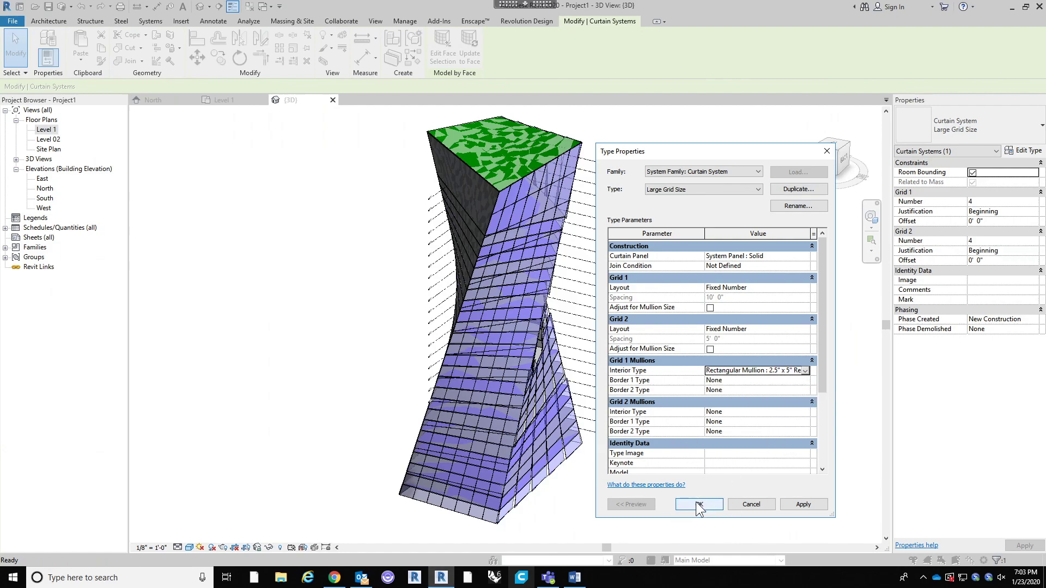
{"action": "left_click", "coordinate": [688, 504]}
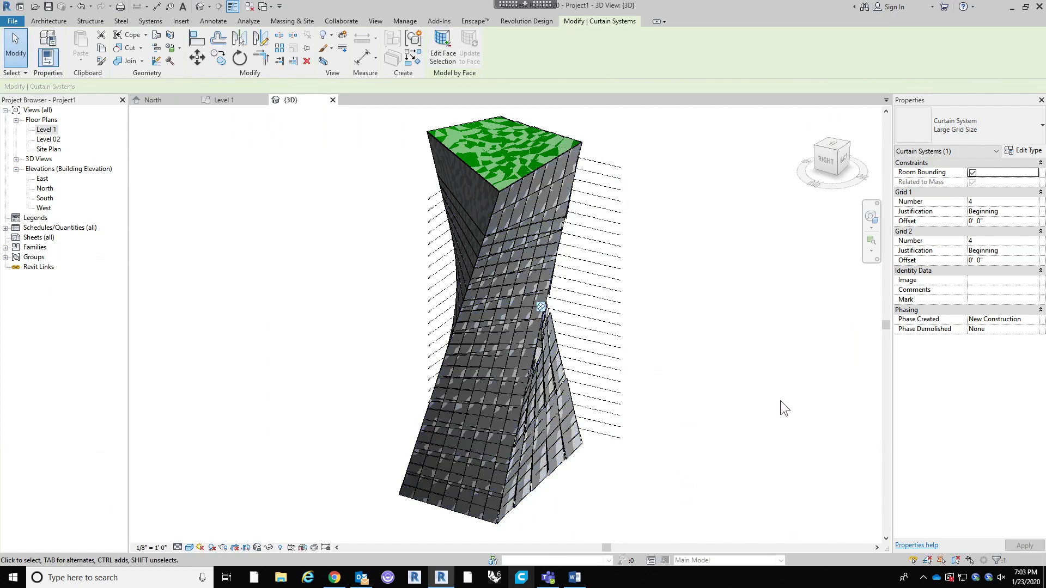
Step: Examine the solid panels, the mullions and the pierced opening on the back and left sides of the tower
{"action": "middle_click_drag", "start_coordinate": [772, 378], "coordinate": [731, 369], "text": "shift"}
{"action": "scroll", "coordinate": [604, 303], "scroll_direction": "up", "scroll_amount": 6}
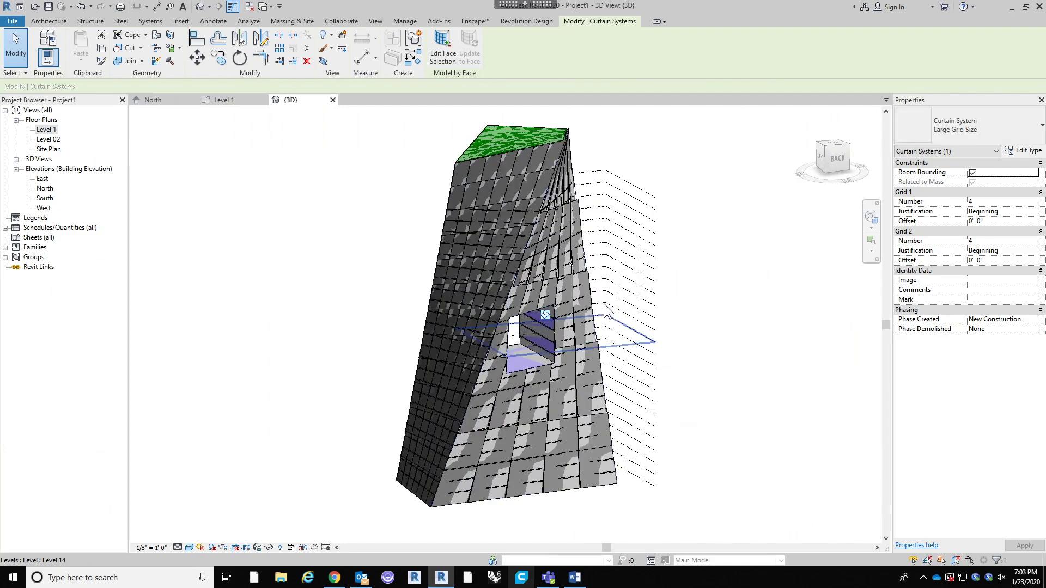
{"action": "scroll", "coordinate": [678, 367], "scroll_direction": "down", "scroll_amount": 8}
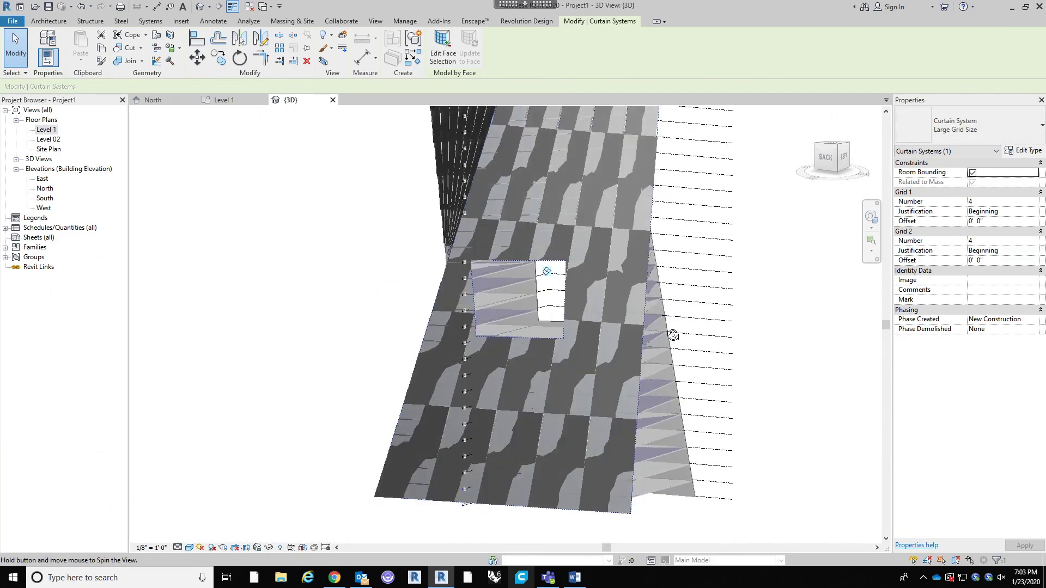
{"action": "middle_click_drag", "start_coordinate": [673, 335], "coordinate": [563, 322], "text": "shift"}
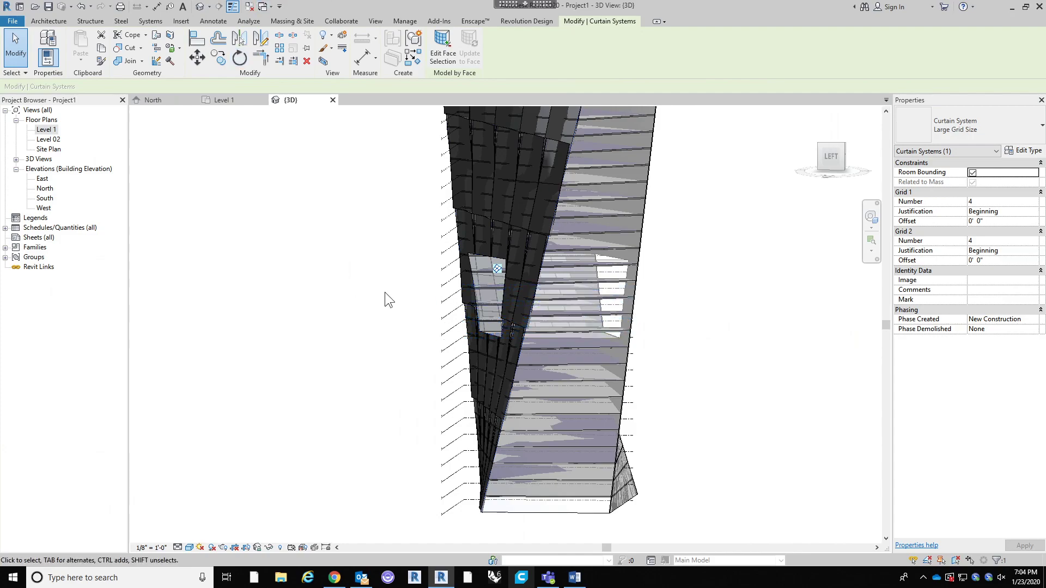
{"action": "middle_click_drag", "start_coordinate": [336, 273], "coordinate": [618, 396], "text": "shift"}
{"action": "middle_click_drag", "start_coordinate": [708, 391], "coordinate": [577, 373]}
{"action": "scroll", "coordinate": [577, 373], "scroll_direction": "down", "scroll_amount": 2}
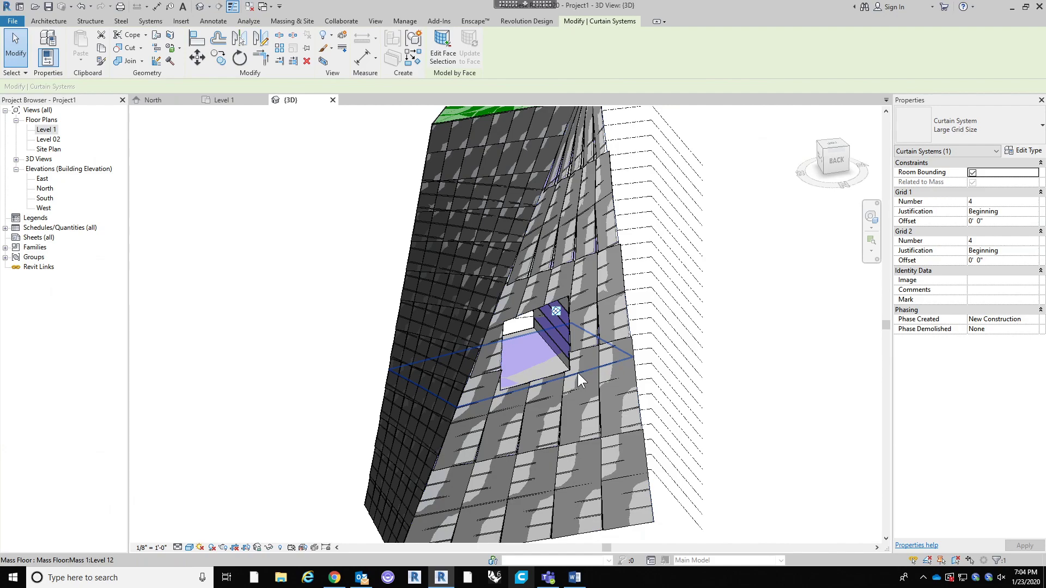
{"action": "scroll", "coordinate": [638, 344], "scroll_direction": "up", "scroll_amount": 3}
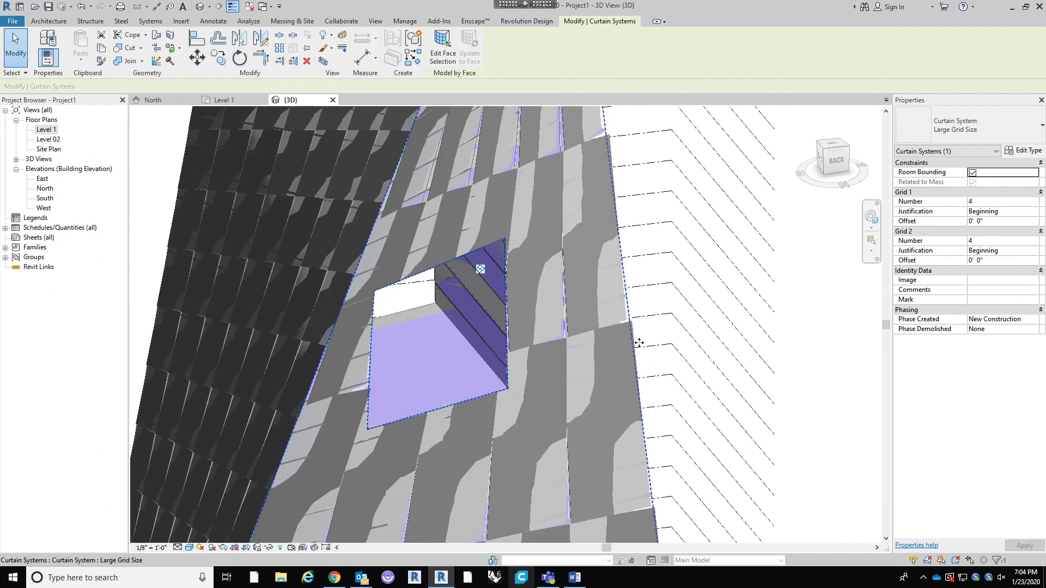
Step: Change the single solid panel at the outer edge of the back face, beside the opening's lower corner, to System Panel Glazed
{"action": "left_click", "coordinate": [632, 334]}
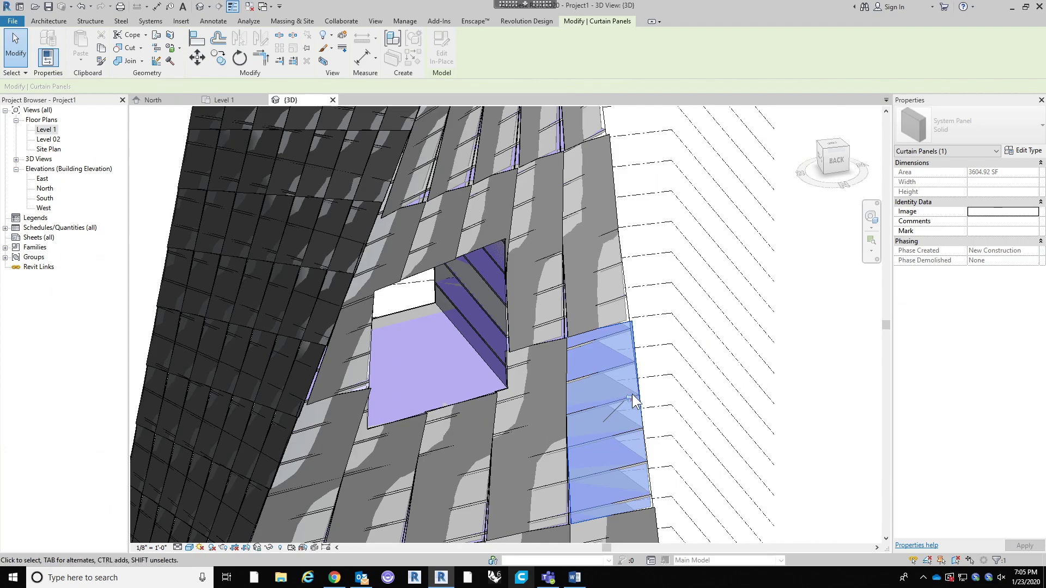
{"action": "left_click", "coordinate": [1004, 123]}
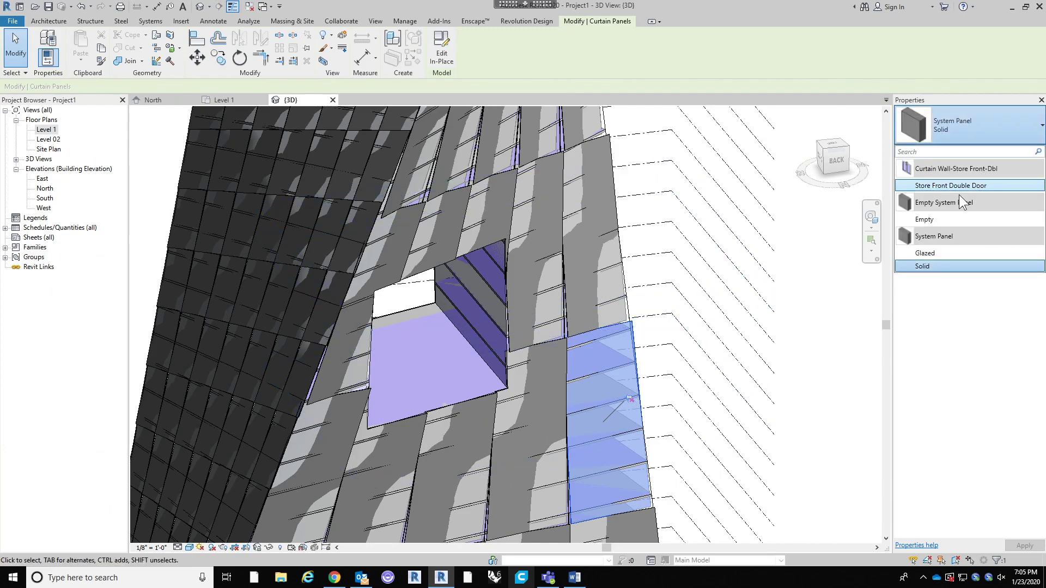
{"action": "left_click", "coordinate": [943, 253]}
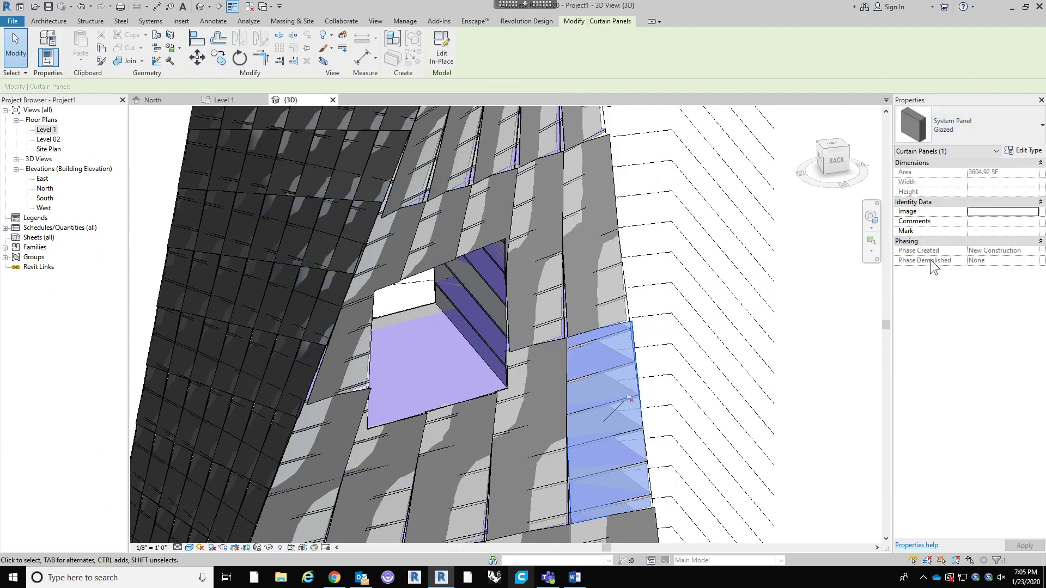
{"action": "left_click", "coordinate": [743, 314]}
Step: Set the curtain panel of the back curtain system's Large Grid Size type to None
{"action": "left_click", "coordinate": [629, 298]}
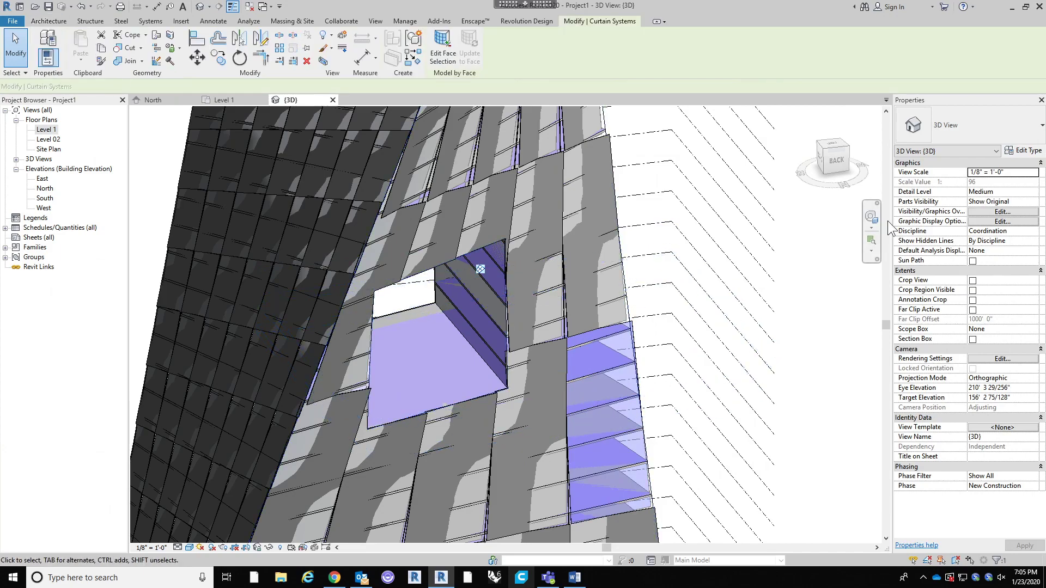
{"action": "left_click", "coordinate": [1023, 151]}
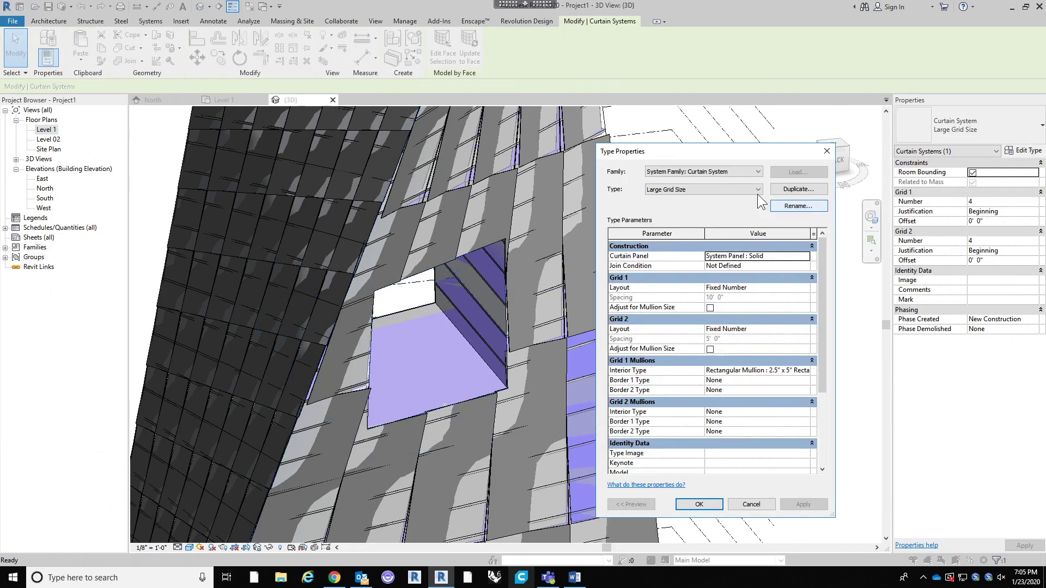
{"action": "left_click", "coordinate": [801, 246]}
{"action": "left_click", "coordinate": [811, 247]}
{"action": "left_click", "coordinate": [811, 246]}
{"action": "left_click", "coordinate": [811, 258]}
{"action": "left_click", "coordinate": [811, 246]}
{"action": "left_click", "coordinate": [751, 256]}
{"action": "left_click", "coordinate": [753, 257]}
{"action": "left_click", "coordinate": [752, 263]}
{"action": "left_click", "coordinate": [805, 256]}
{"action": "left_click", "coordinate": [719, 266]}
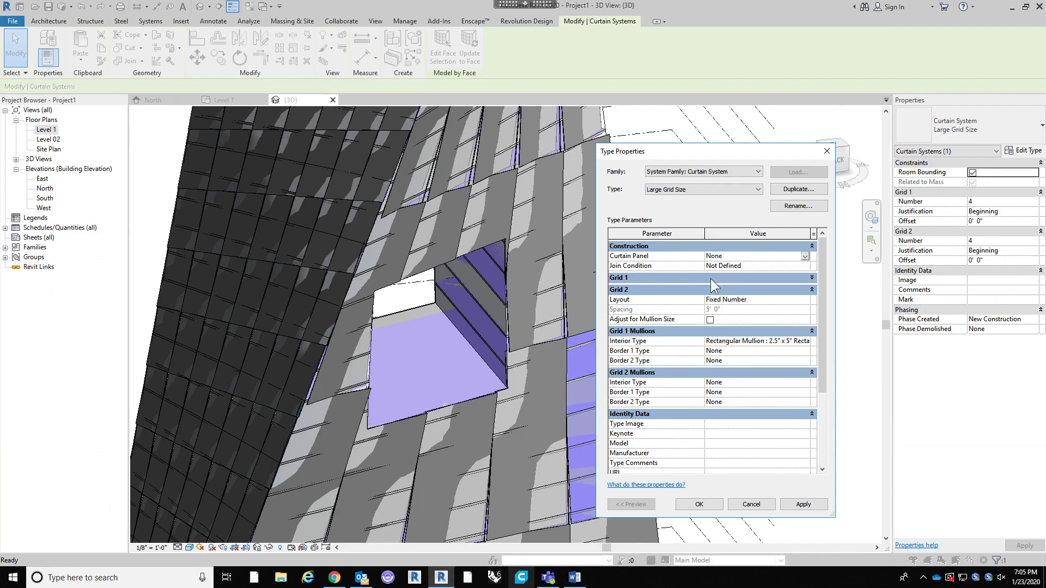
{"action": "left_click", "coordinate": [699, 504]}
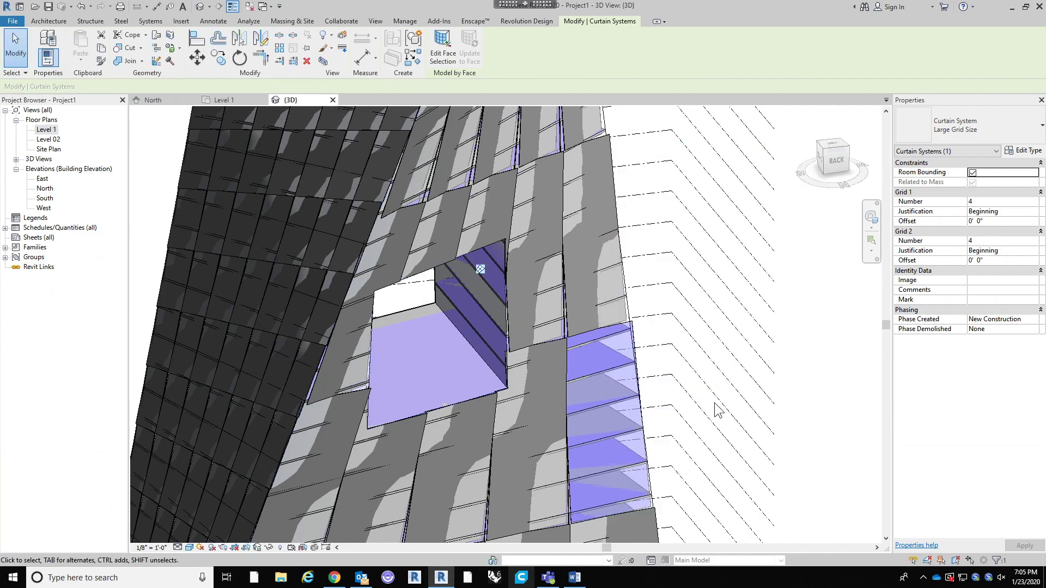
Step: Set the curtain panel of the back curtain system's Large Grid Size type to System Panel : Glazed
{"action": "left_click", "coordinate": [616, 243]}
{"action": "left_click", "coordinate": [763, 236]}
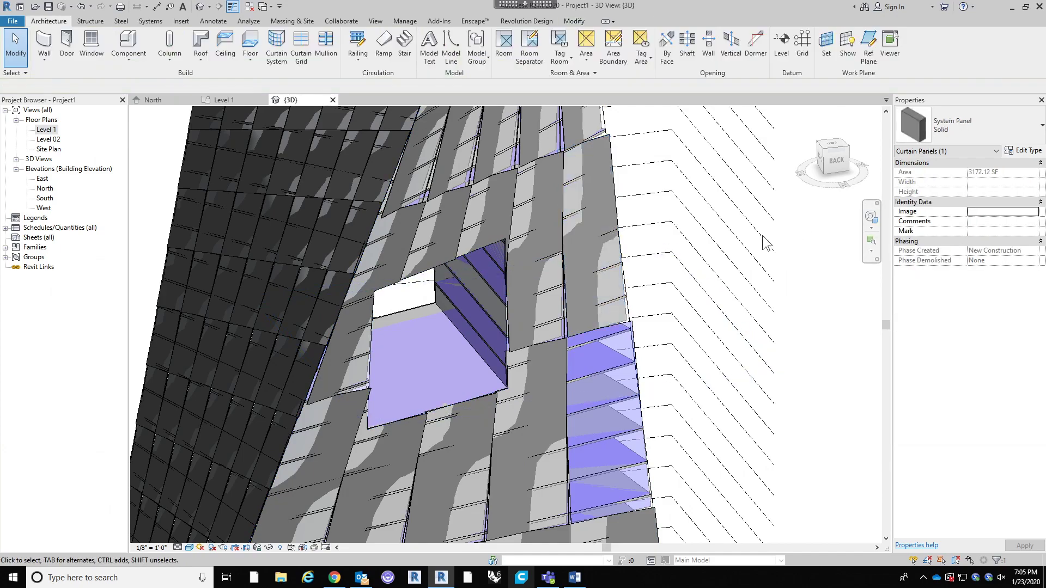
{"action": "left_click", "coordinate": [603, 215]}
{"action": "left_click", "coordinate": [1023, 150]}
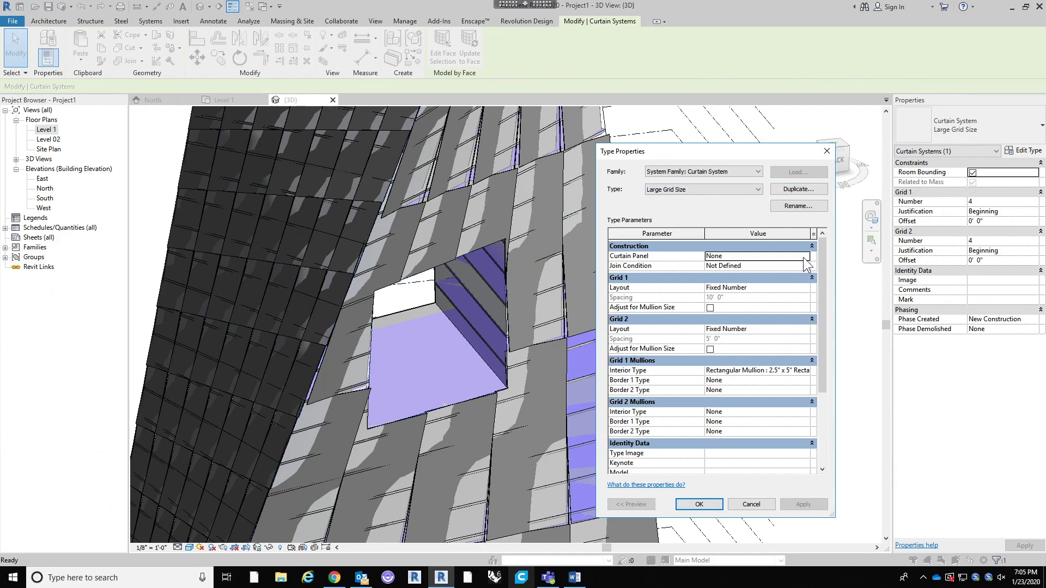
{"action": "left_click", "coordinate": [804, 256]}
{"action": "left_click", "coordinate": [762, 281]}
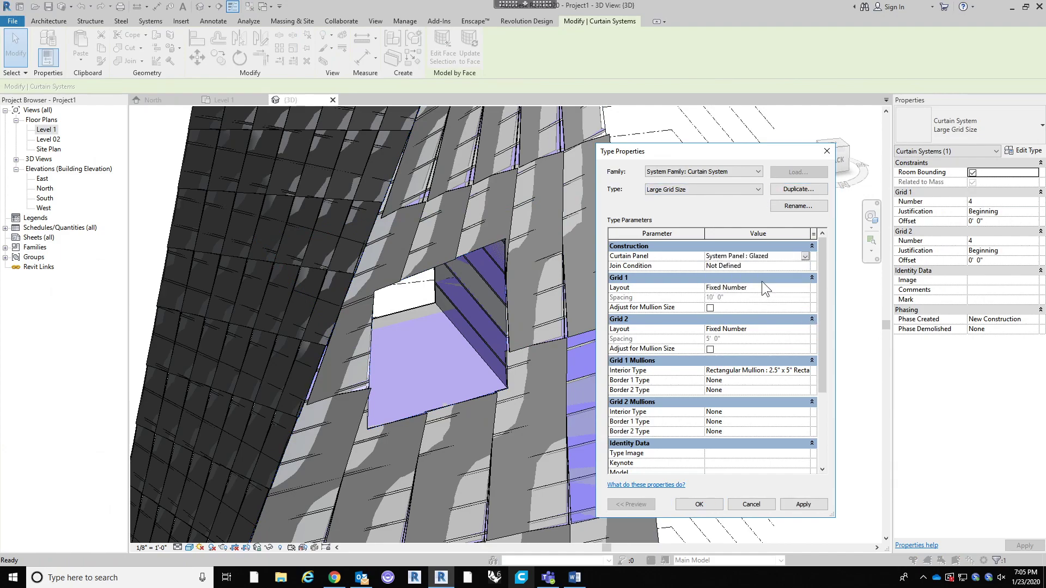
{"action": "left_click", "coordinate": [698, 504]}
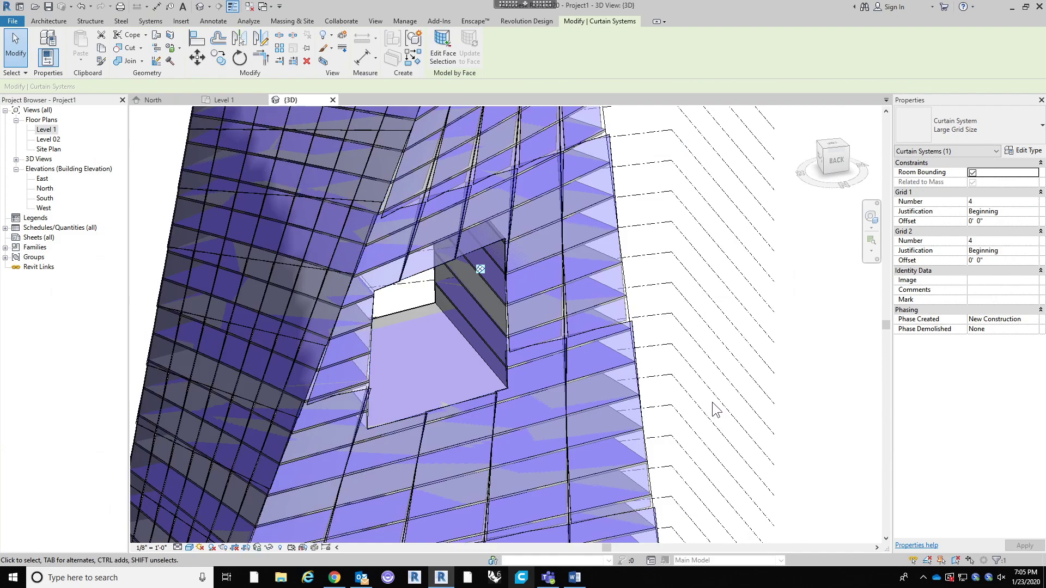
Step: Set the curtain panel of the back curtain system's Large Grid Size type to System Panel : Solid
{"action": "scroll", "coordinate": [685, 327], "scroll_direction": "down", "scroll_amount": 3}
{"action": "scroll", "coordinate": [662, 306], "scroll_direction": "up", "scroll_amount": 3}
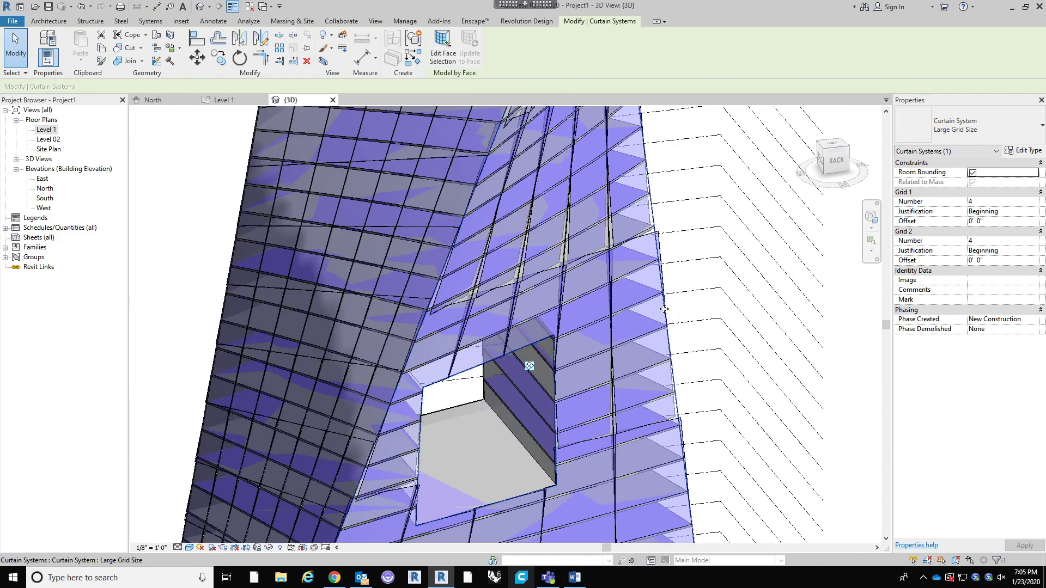
{"action": "left_click", "coordinate": [1023, 150]}
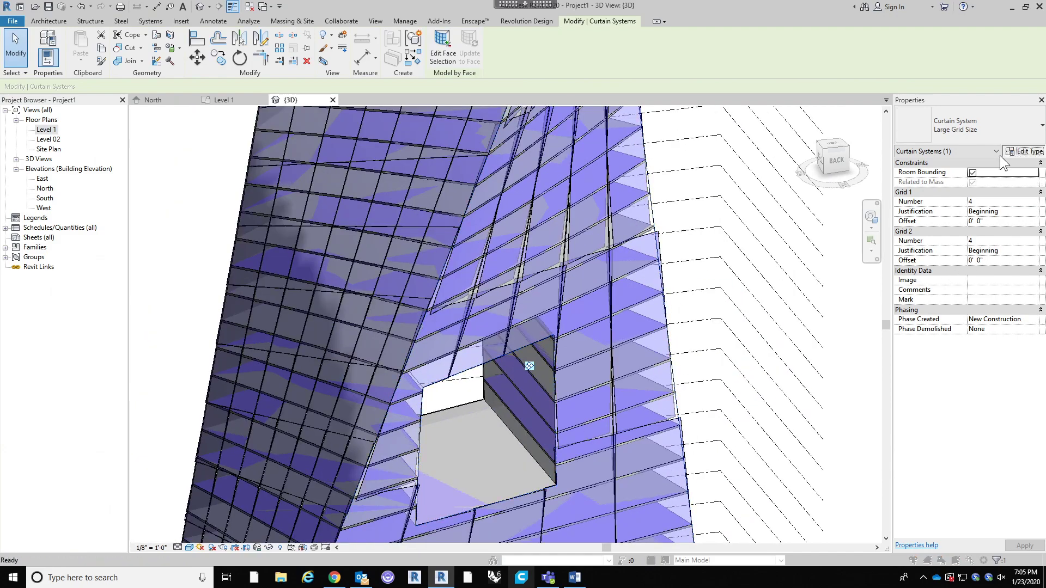
{"action": "left_click", "coordinate": [800, 256]}
{"action": "left_click", "coordinate": [804, 256]}
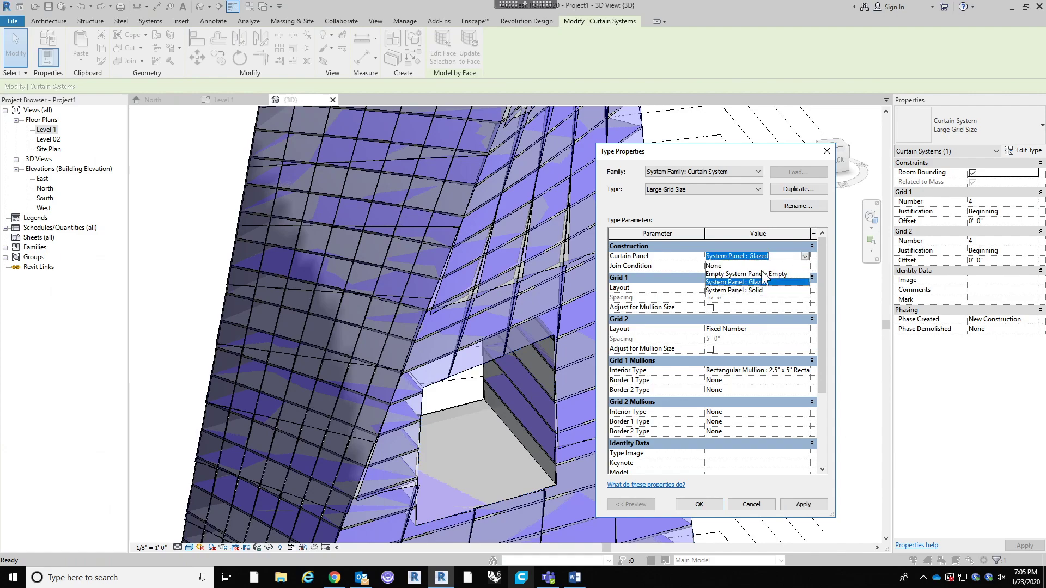
{"action": "left_click", "coordinate": [756, 290]}
{"action": "left_click", "coordinate": [699, 503]}
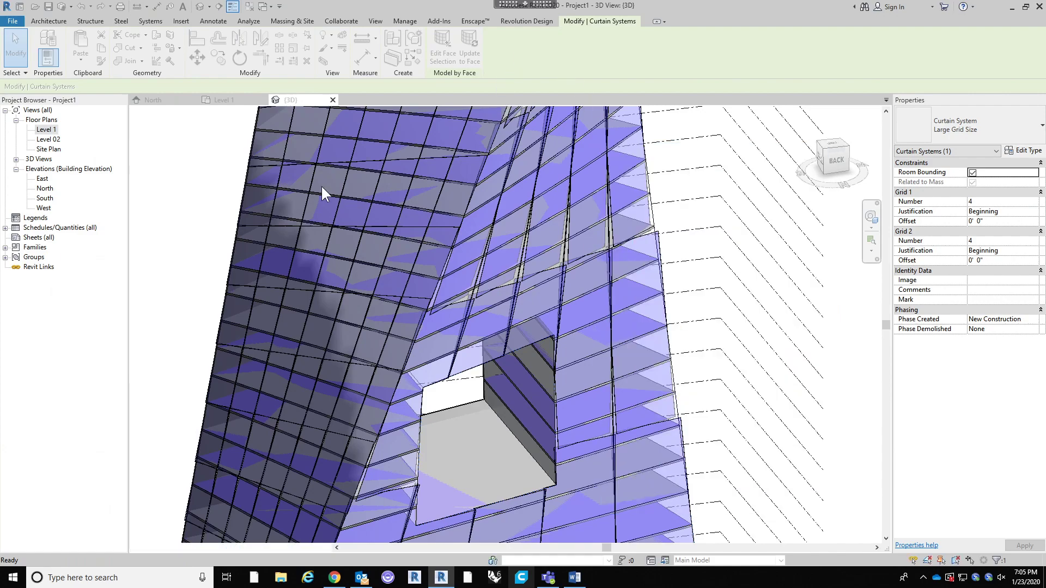
{"action": "middle_click_drag", "start_coordinate": [635, 415], "coordinate": [574, 269]}
{"action": "scroll", "coordinate": [574, 269], "scroll_direction": "down", "scroll_amount": 2}
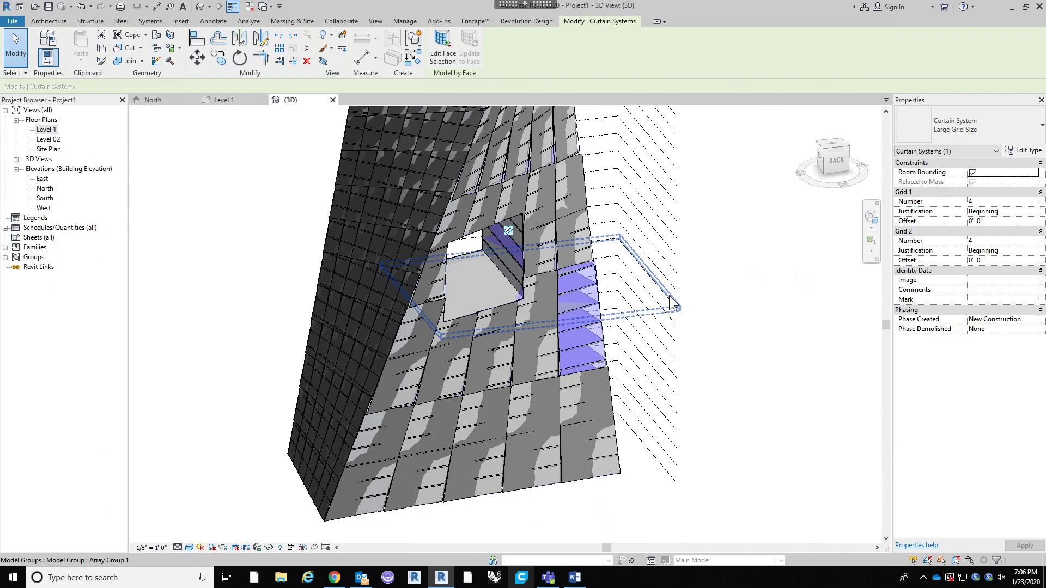
{"action": "left_click", "coordinate": [672, 303]}
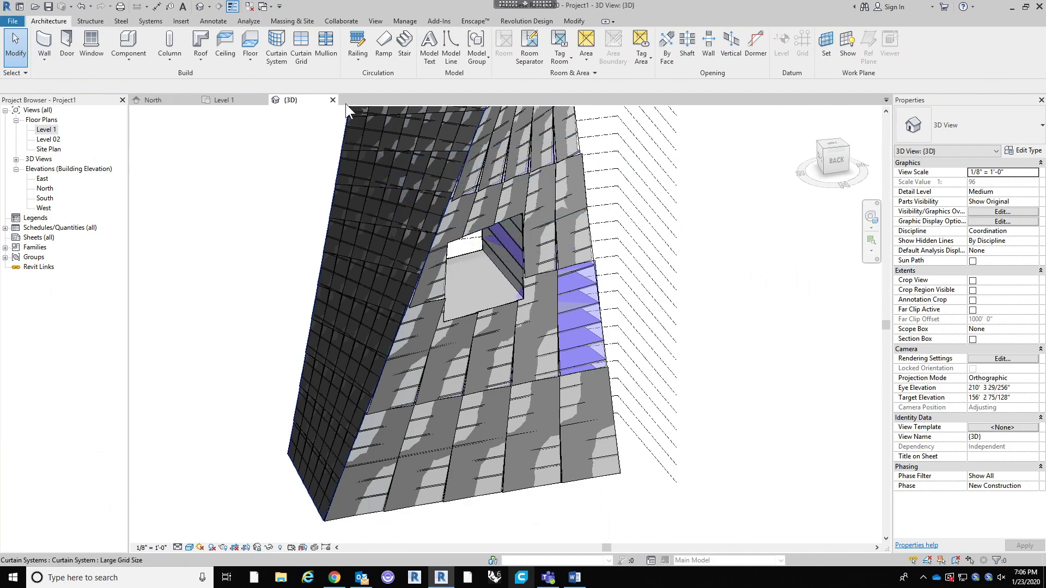
Step: Start an in-place component in the Generic Models category, accepting the default name
{"action": "left_click", "coordinate": [139, 59]}
{"action": "left_click", "coordinate": [150, 101]}
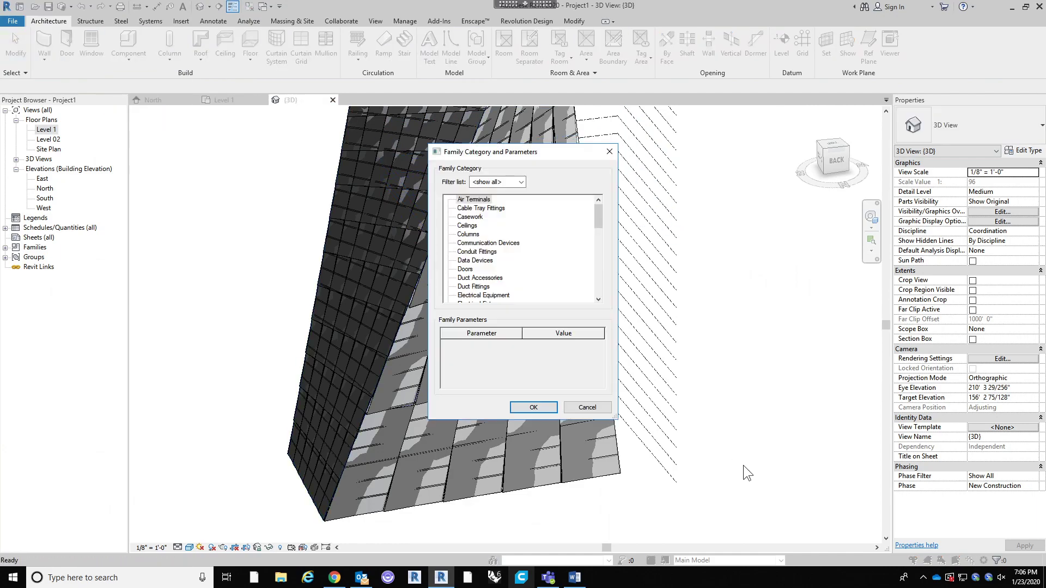
{"action": "scroll", "coordinate": [525, 265], "scroll_direction": "down", "scroll_amount": 4}
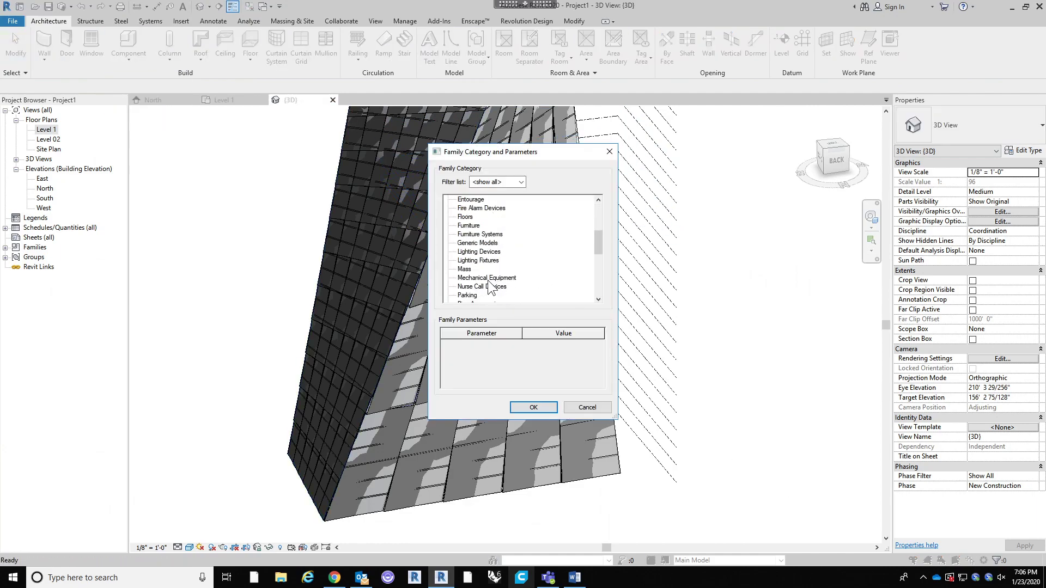
{"action": "left_click", "coordinate": [489, 246]}
{"action": "left_click", "coordinate": [533, 407]}
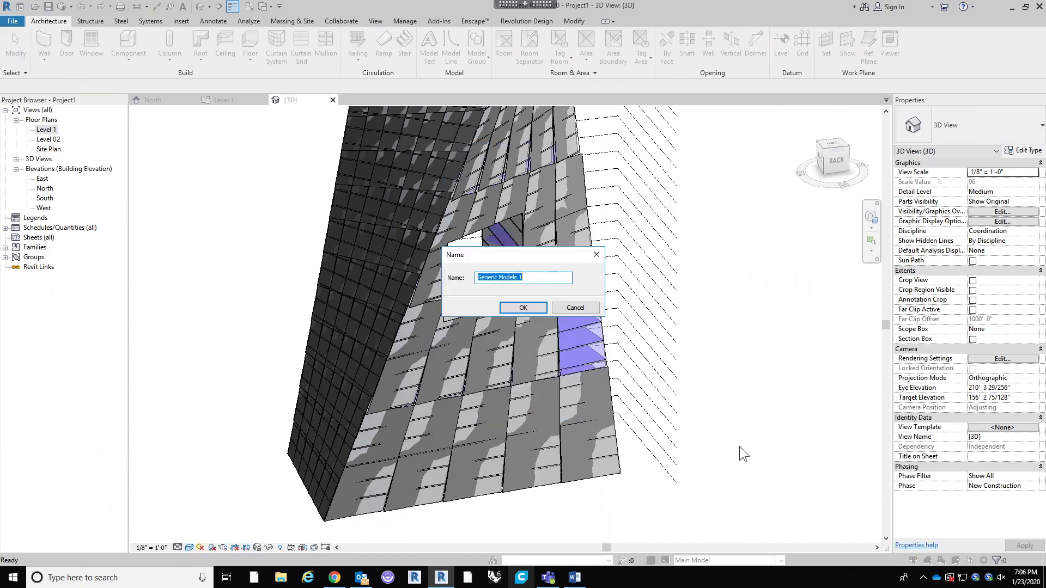
{"action": "left_click", "coordinate": [518, 307]}
Step: Extrude a rectangle about 28' by 144' on the open ground beside the tower's base, 1' deep
{"action": "middle_click_drag", "start_coordinate": [765, 389], "coordinate": [671, 292]}
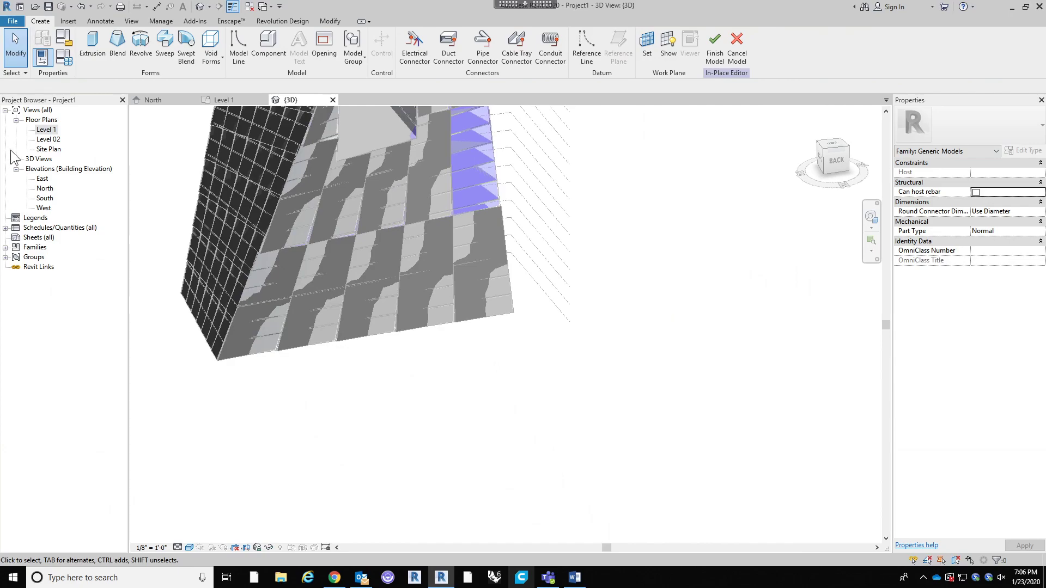
{"action": "left_click", "coordinate": [87, 46]}
{"action": "left_click", "coordinate": [502, 371]}
{"action": "left_click", "coordinate": [408, 36]}
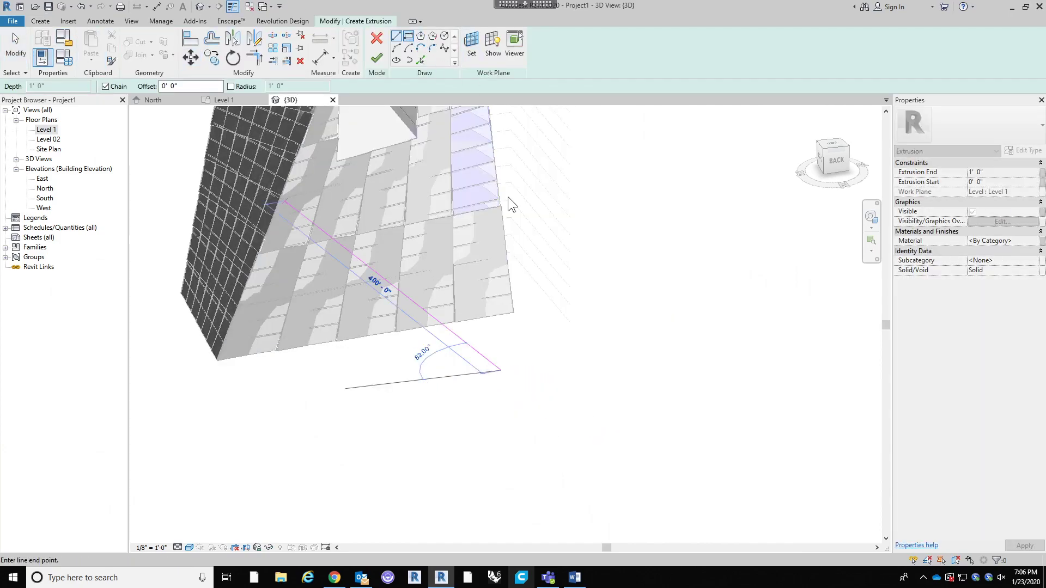
{"action": "left_click", "coordinate": [467, 386]}
{"action": "left_click", "coordinate": [558, 447]}
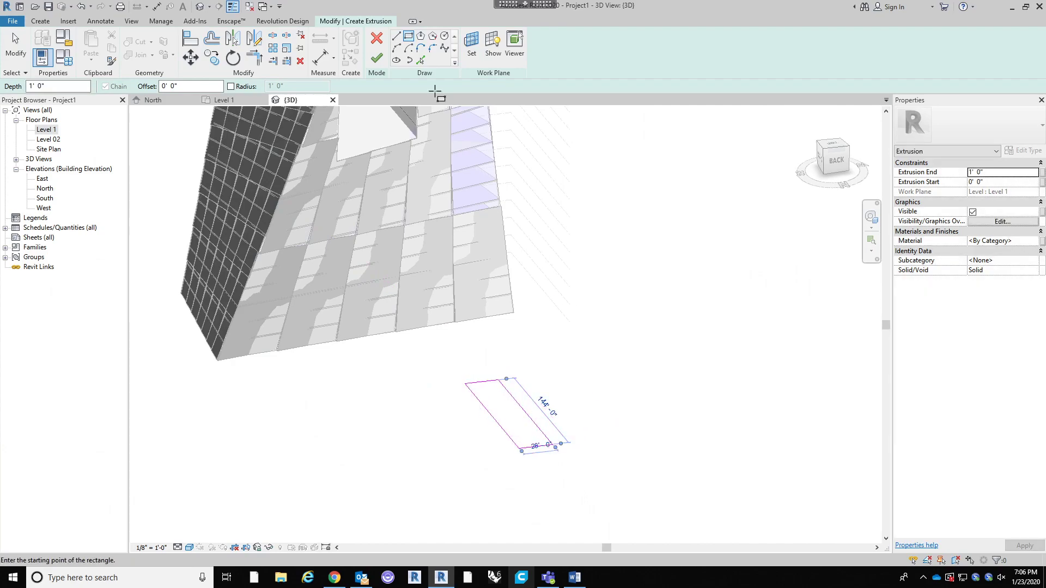
{"action": "left_click", "coordinate": [377, 58]}
Step: Stretch the extruded slab into a box about 34' deep and widen it on its outer long side
{"action": "scroll", "coordinate": [567, 433], "scroll_direction": "up", "scroll_amount": 2}
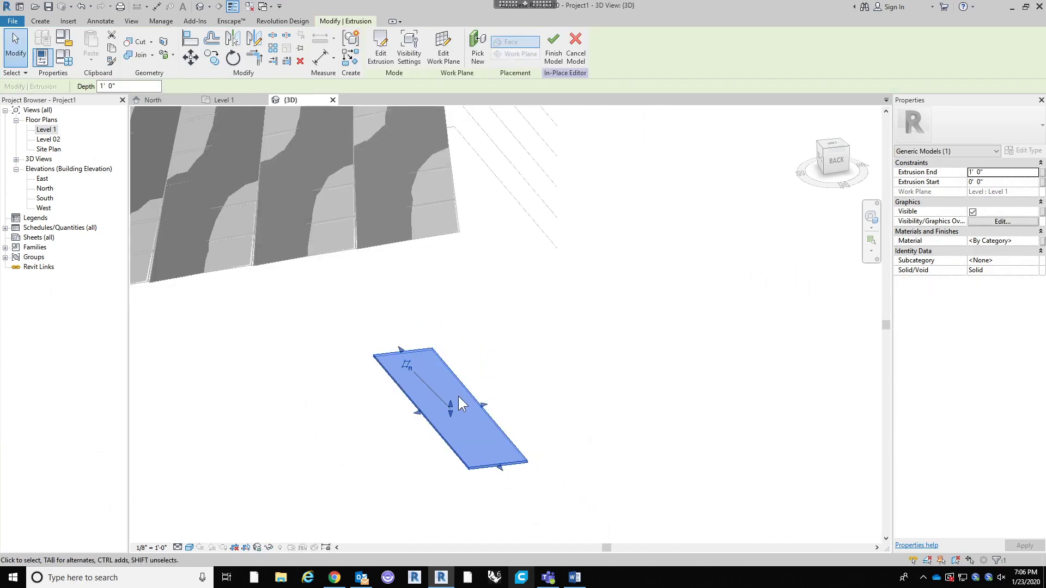
{"action": "left_click_drag", "start_coordinate": [449, 404], "coordinate": [497, 367]}
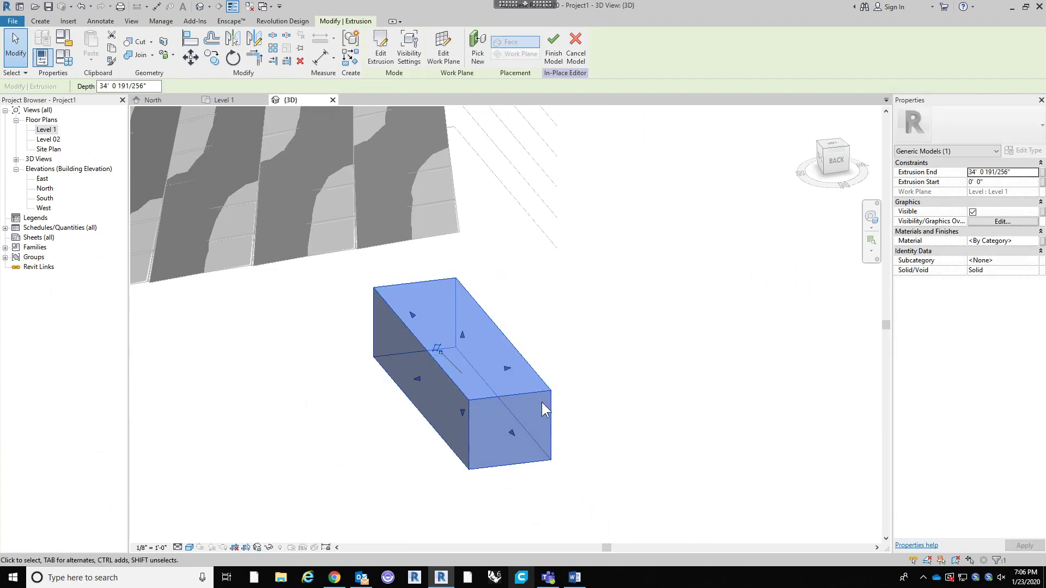
{"action": "left_click", "coordinate": [534, 366]}
{"action": "left_click", "coordinate": [626, 379]}
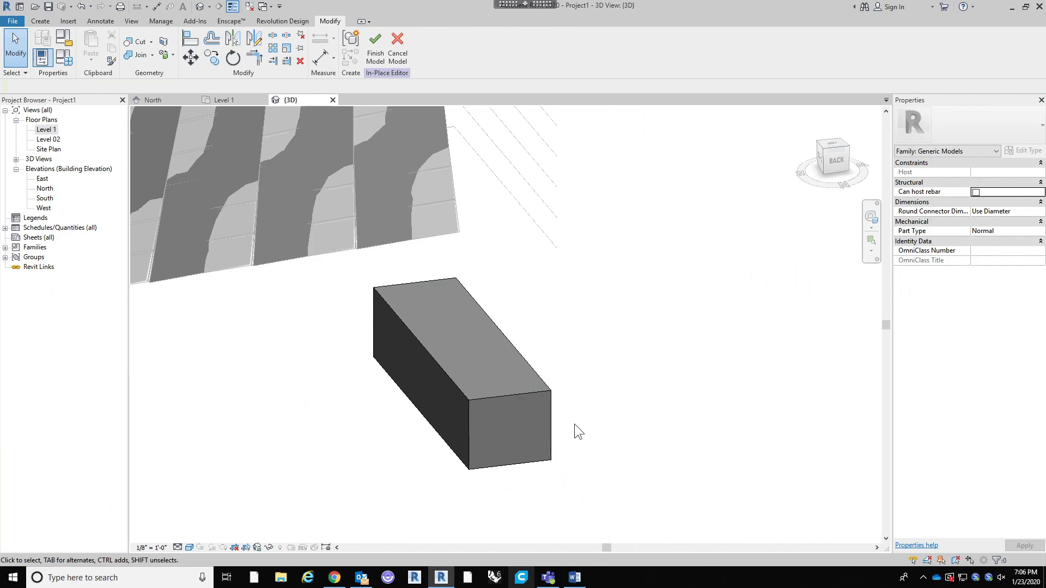
Step: Cancel the in-place generic model and discard its box extrusion
{"action": "left_click", "coordinate": [533, 368]}
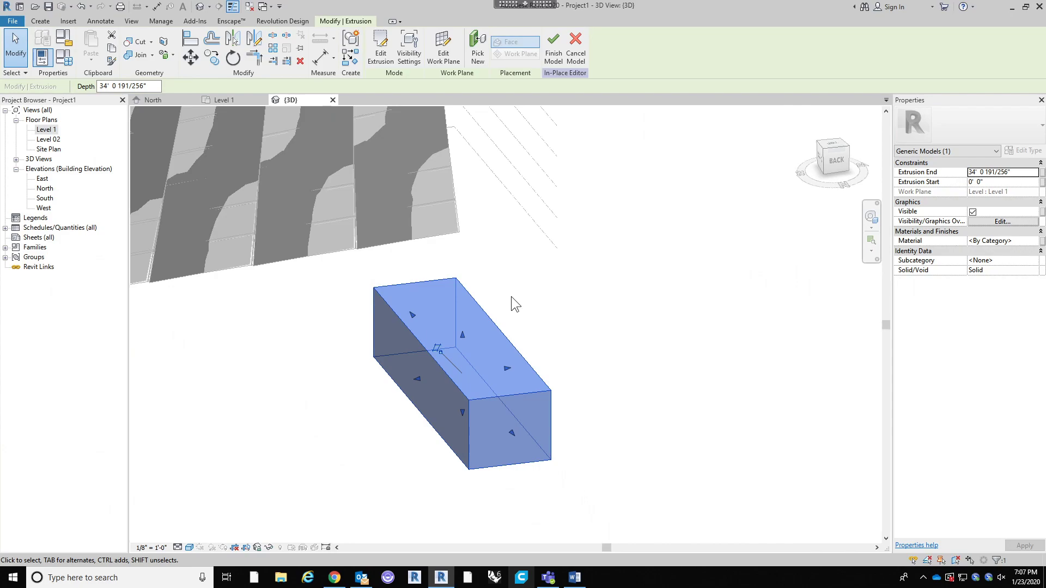
{"action": "left_click", "coordinate": [41, 21]}
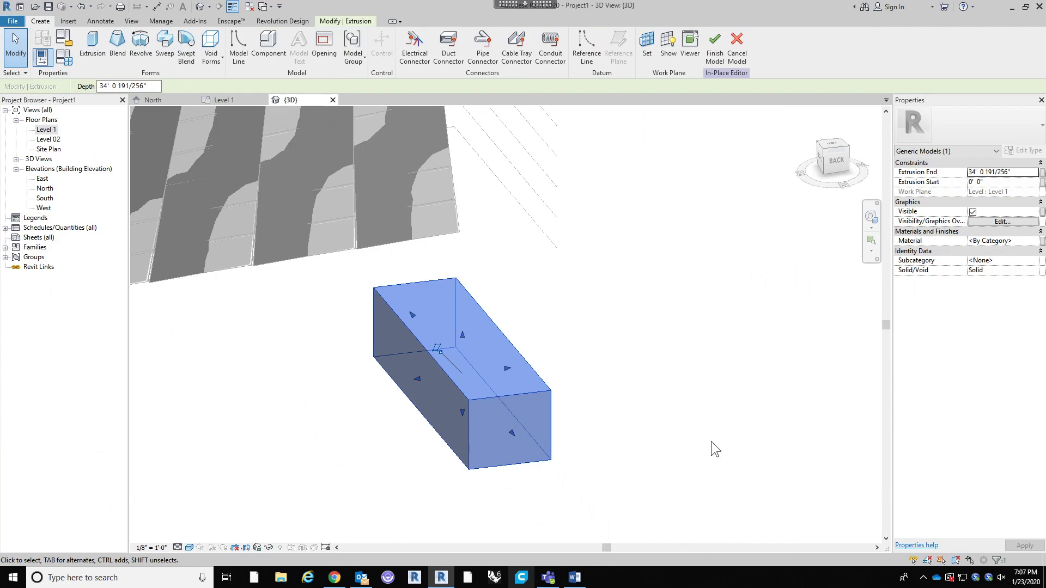
{"action": "left_click", "coordinate": [654, 340]}
{"action": "left_click", "coordinate": [509, 411]}
{"action": "left_click", "coordinate": [576, 47]}
{"action": "left_click", "coordinate": [549, 301]}
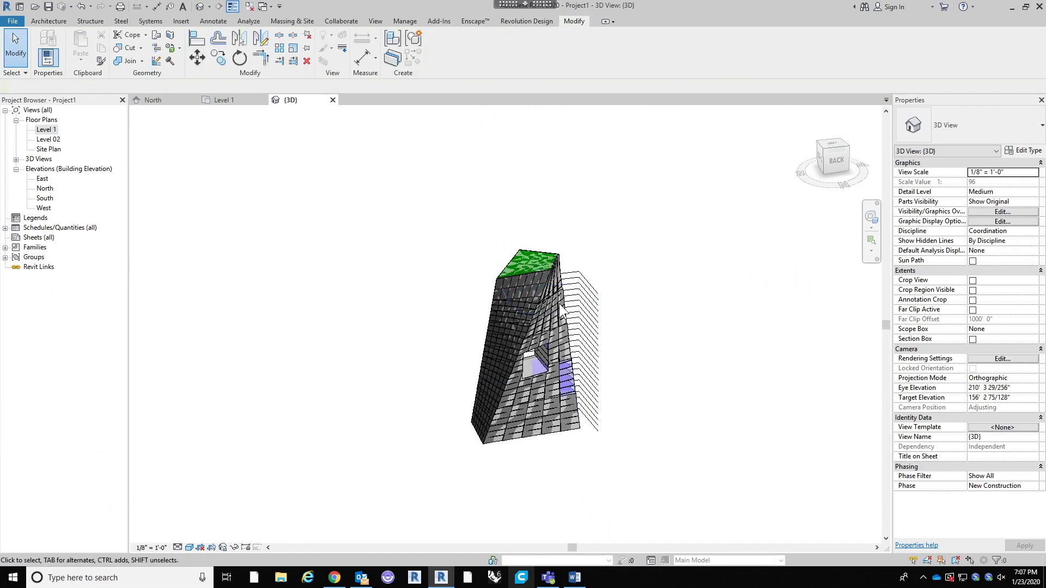
Step: Filter a selection at the tower's upper corner down to Mass and edit it in place, ungrouping the affected group instances
{"action": "scroll", "coordinate": [560, 261], "scroll_direction": "up", "scroll_amount": 3}
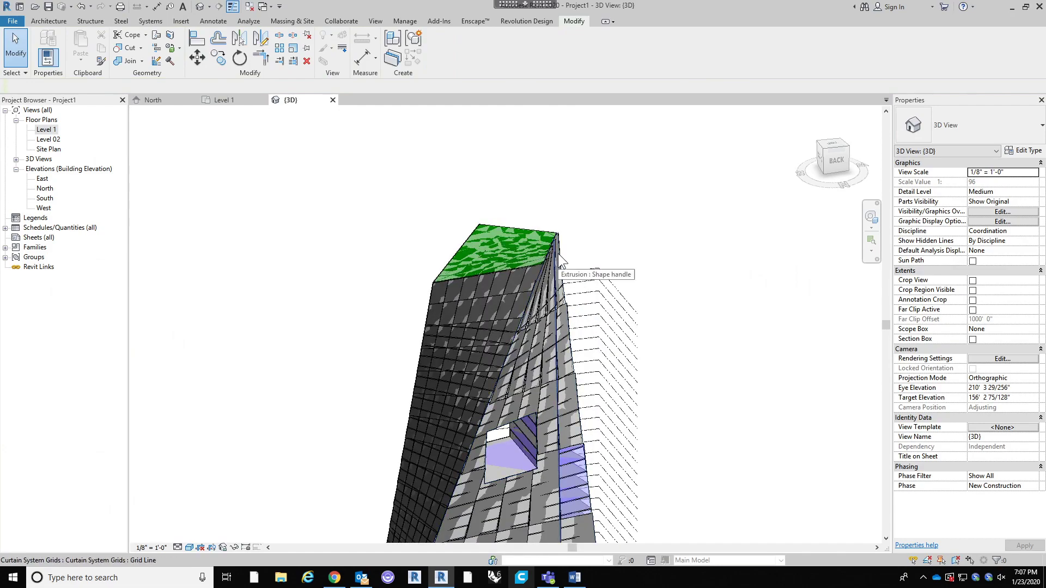
{"action": "left_click", "coordinate": [562, 261]}
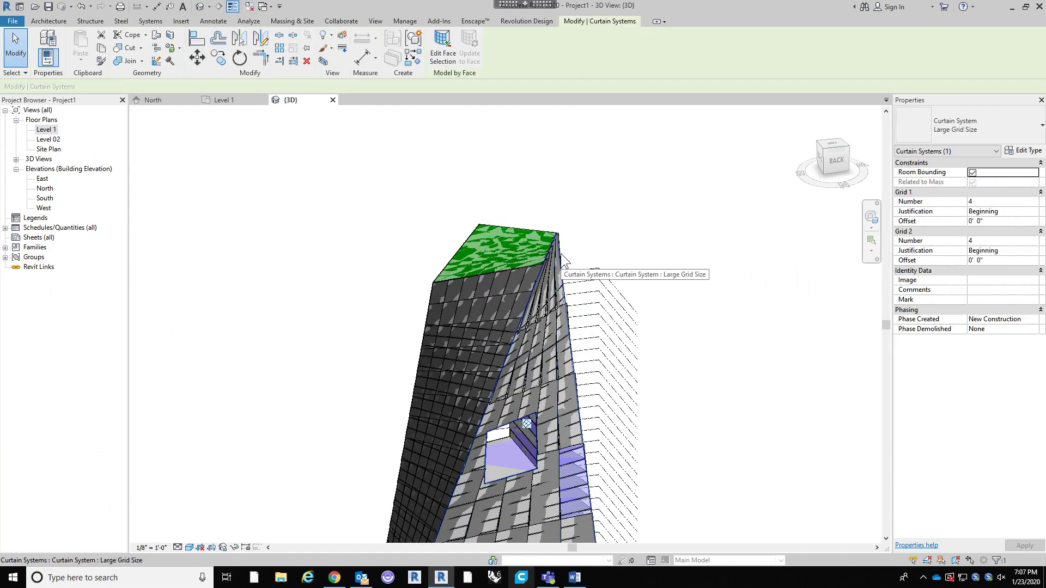
{"action": "left_click_drag", "start_coordinate": [580, 214], "coordinate": [550, 285]}
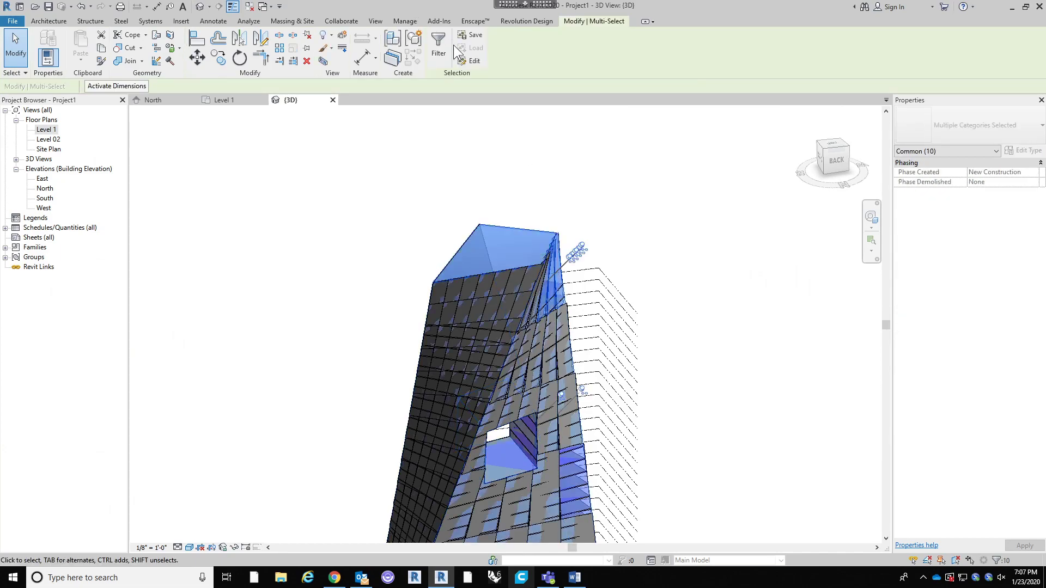
{"action": "left_click", "coordinate": [439, 48]}
{"action": "left_click", "coordinate": [753, 176]}
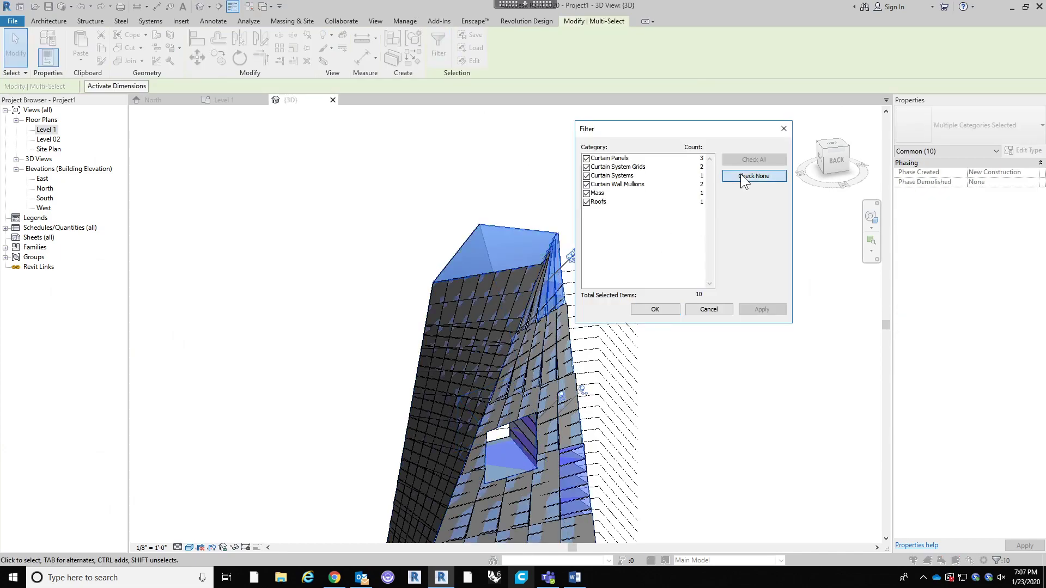
{"action": "left_click", "coordinate": [594, 193]}
{"action": "left_click", "coordinate": [654, 308]}
{"action": "left_click", "coordinate": [445, 67]}
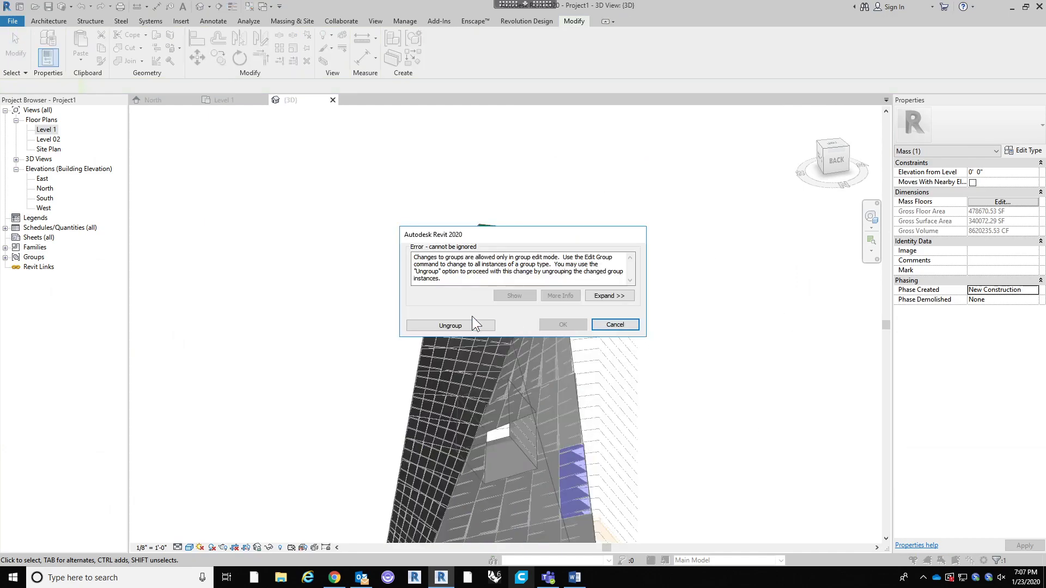
{"action": "left_click", "coordinate": [462, 321]}
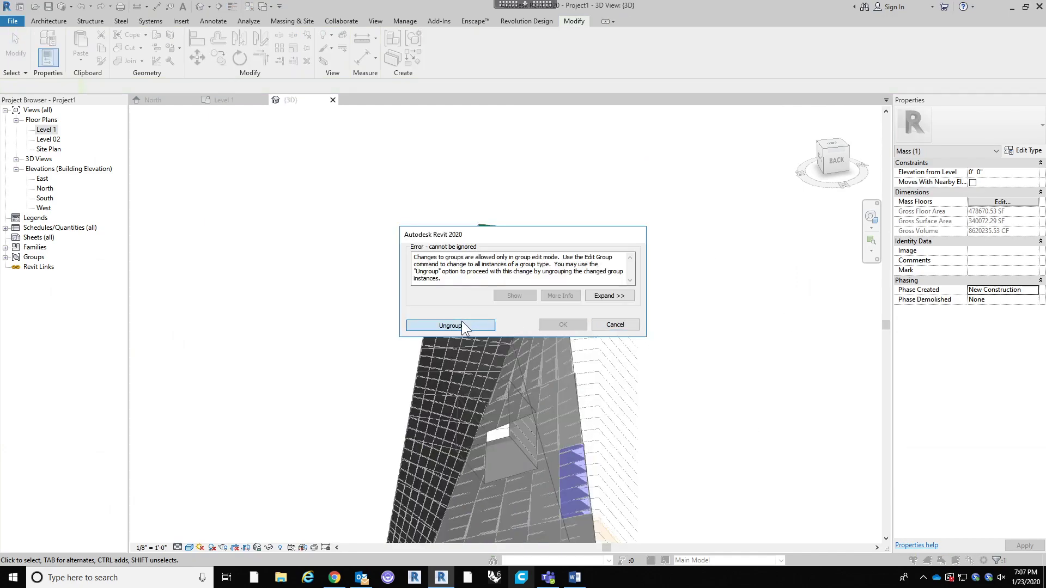
Step: Temporarily isolate the tower form and the box form piercing it, and reset the temporary isolation
{"action": "left_click_drag", "start_coordinate": [628, 223], "coordinate": [524, 282]}
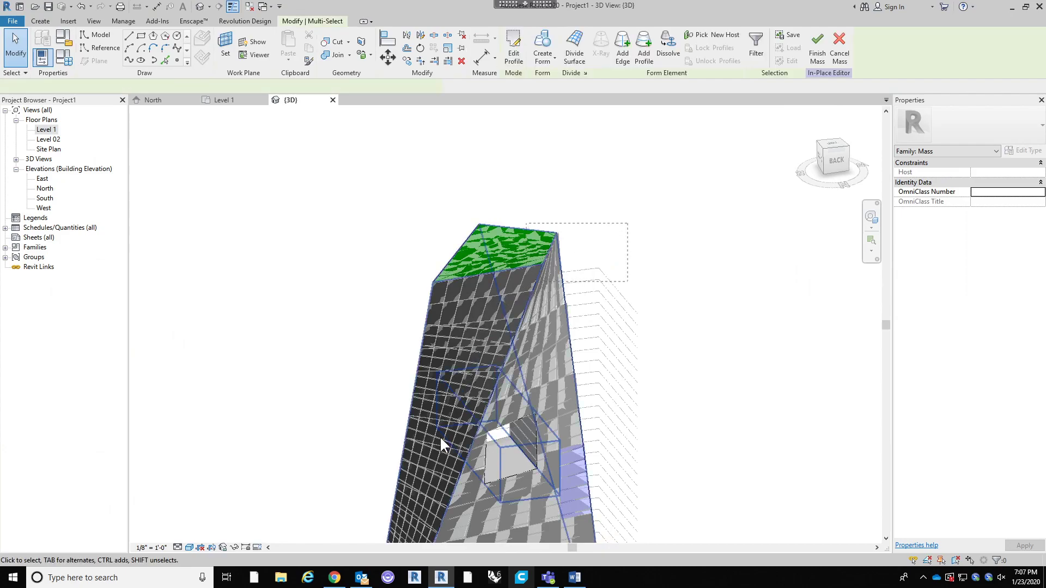
{"action": "left_click", "coordinate": [235, 547]}
{"action": "left_click", "coordinate": [263, 511]}
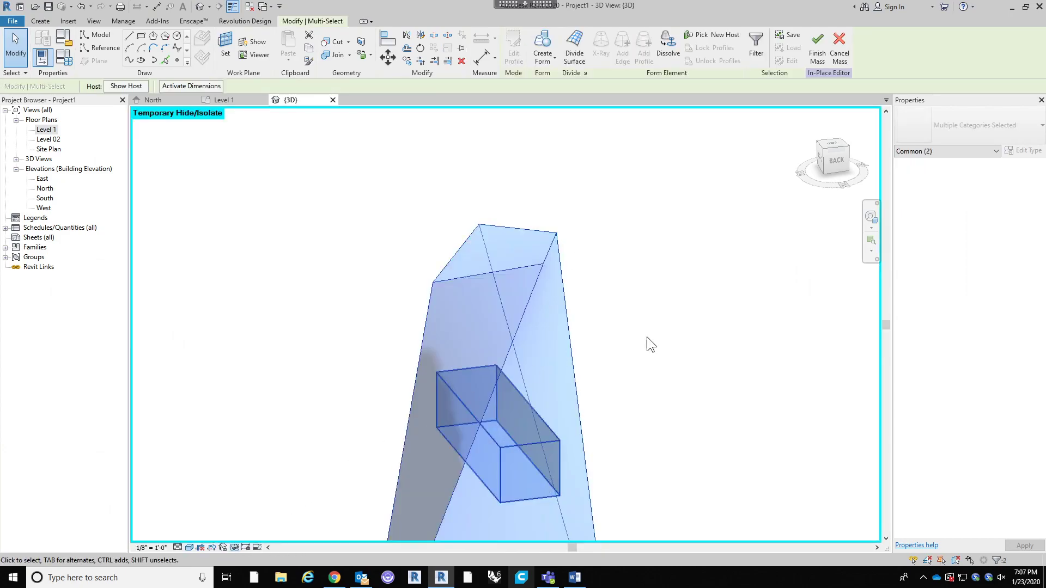
{"action": "right_click", "coordinate": [588, 267]}
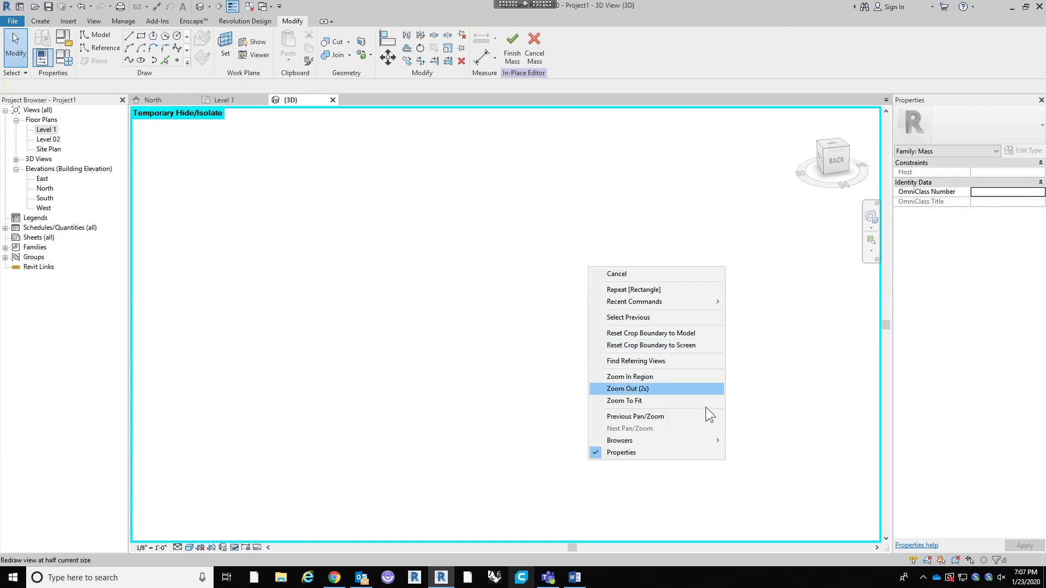
{"action": "left_click", "coordinate": [685, 400]}
{"action": "left_click", "coordinate": [235, 547]}
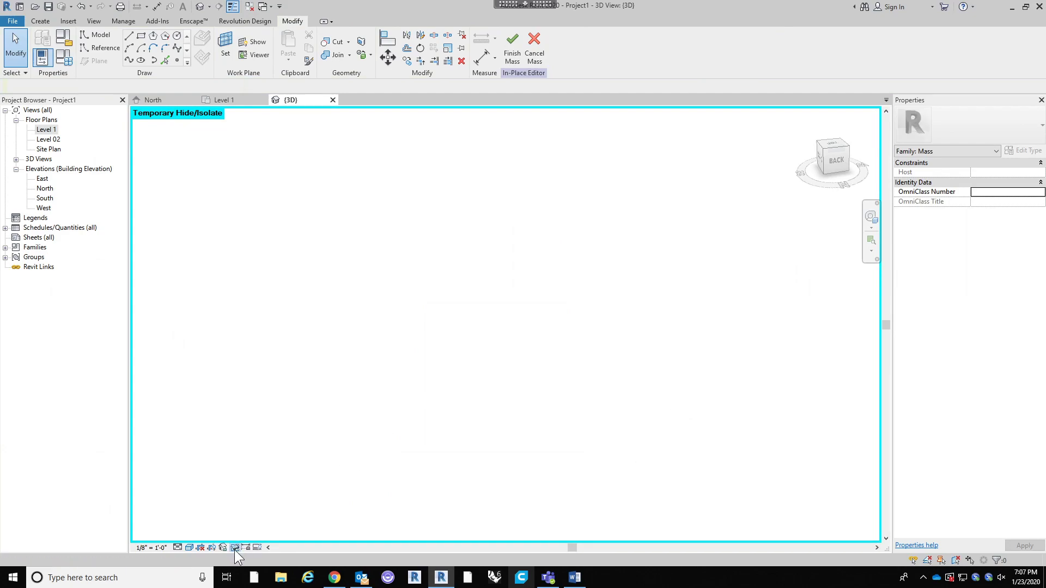
{"action": "left_click", "coordinate": [250, 533]}
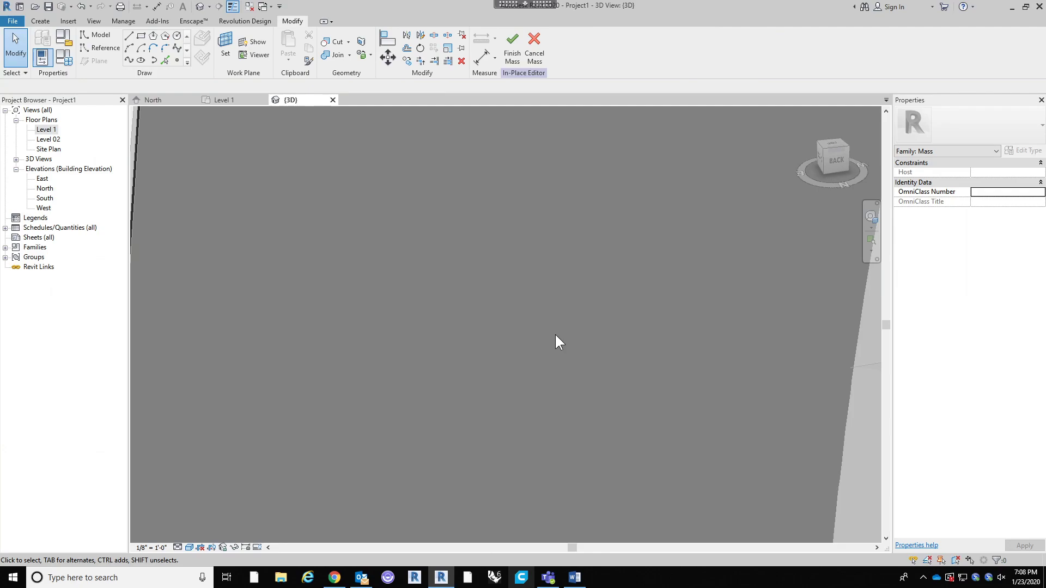
Step: Try isolating the selected tower and box forms again and deleting them, and undo the changes
{"action": "scroll", "coordinate": [523, 296], "scroll_direction": "down", "scroll_amount": 10}
{"action": "scroll", "coordinate": [572, 395], "scroll_direction": "up", "scroll_amount": 1}
{"action": "middle_click_drag", "start_coordinate": [573, 404], "coordinate": [550, 489]}
{"action": "scroll", "coordinate": [564, 459], "scroll_direction": "down", "scroll_amount": 6}
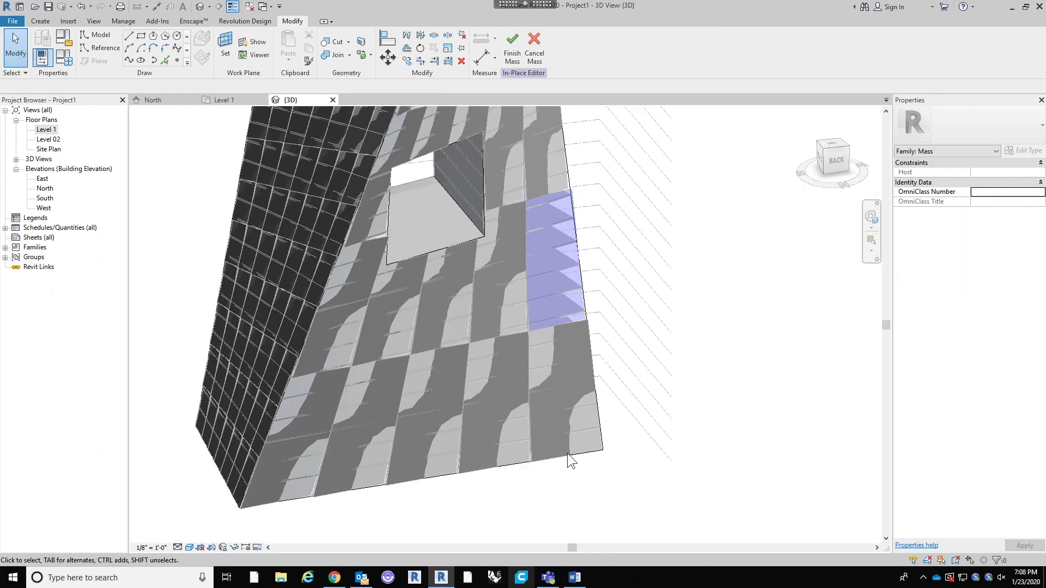
{"action": "left_click", "coordinate": [541, 347]}
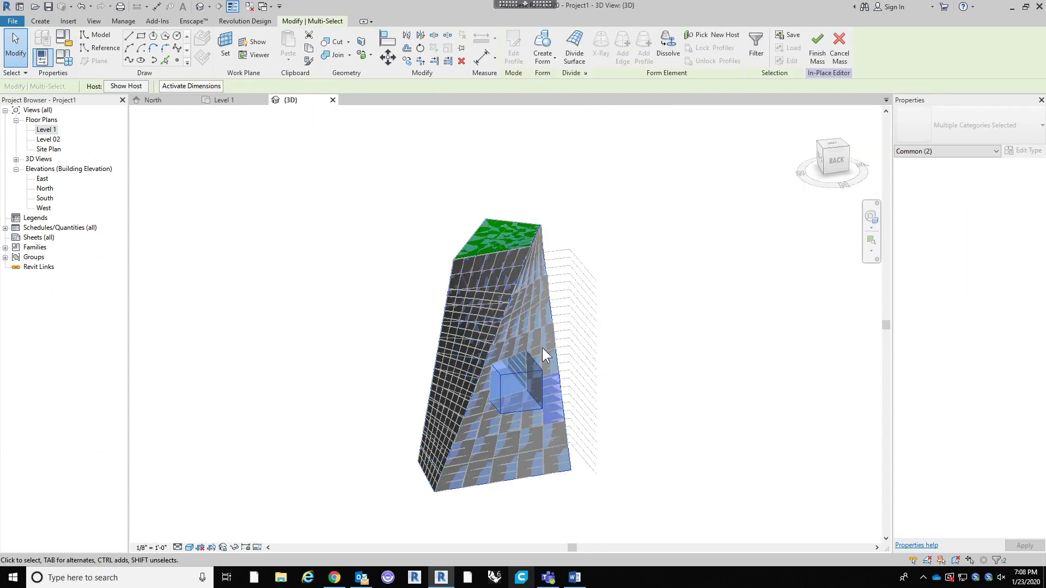
{"action": "left_click", "coordinate": [235, 547]}
{"action": "left_click", "coordinate": [267, 508]}
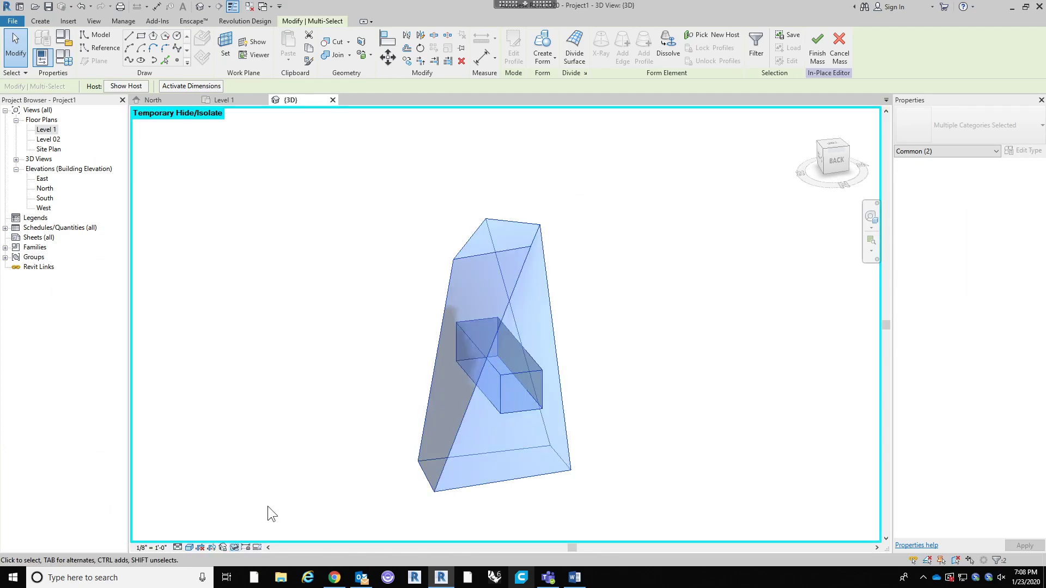
{"action": "key", "text": "Delete"}
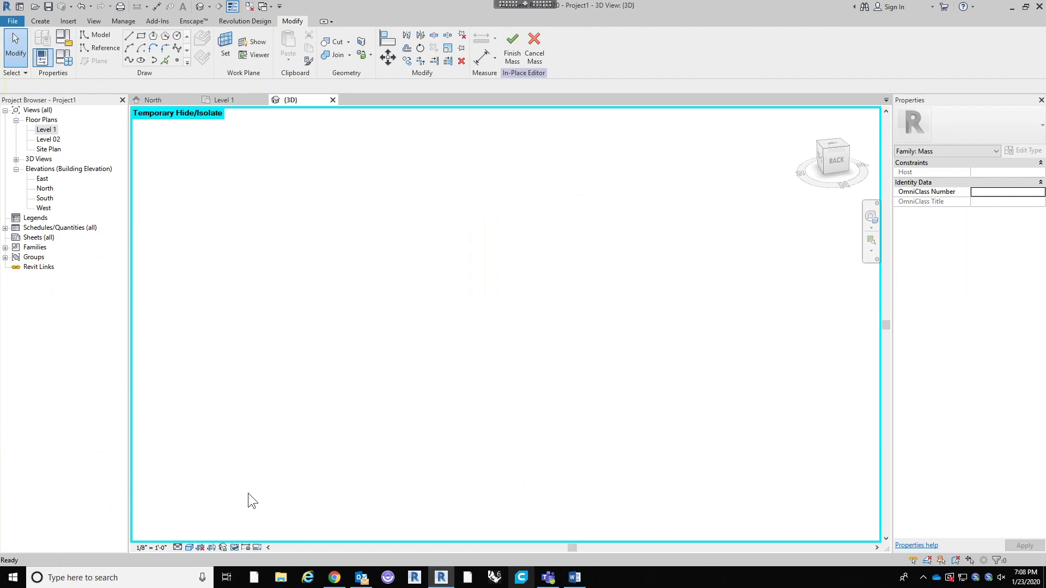
{"action": "key", "text": "ctrl+z"}
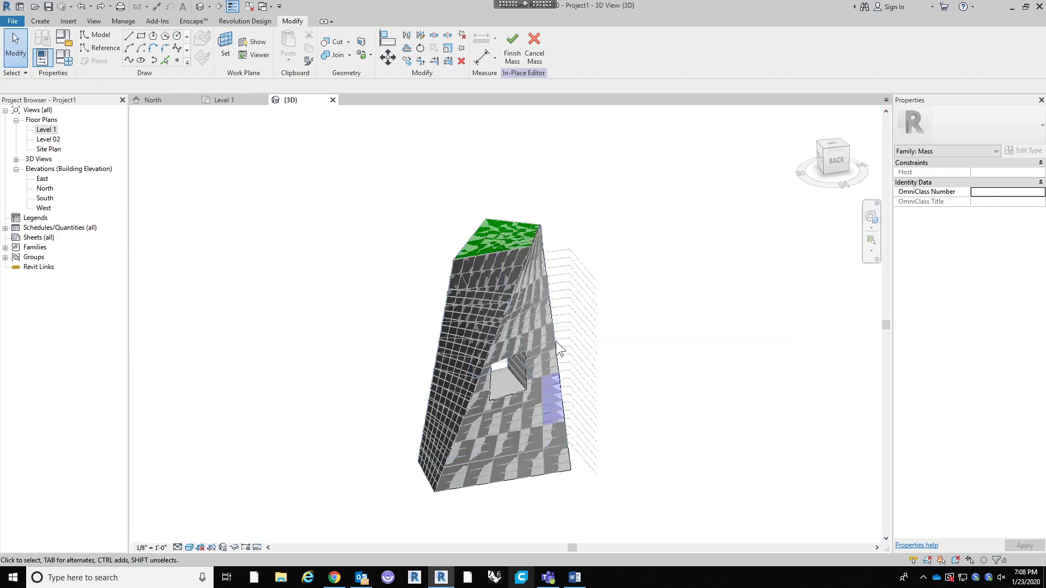
Step: Move the tower form and its piercing box form sideways out of the cladding, onto the open ground beyond the level lines
{"action": "left_click", "coordinate": [555, 341]}
{"action": "left_click_drag", "start_coordinate": [603, 356], "coordinate": [778, 374]}
{"action": "left_click", "coordinate": [803, 521]}
{"action": "middle_click_drag", "start_coordinate": [746, 442], "coordinate": [598, 404]}
{"action": "scroll", "coordinate": [597, 404], "scroll_direction": "up", "scroll_amount": 1}
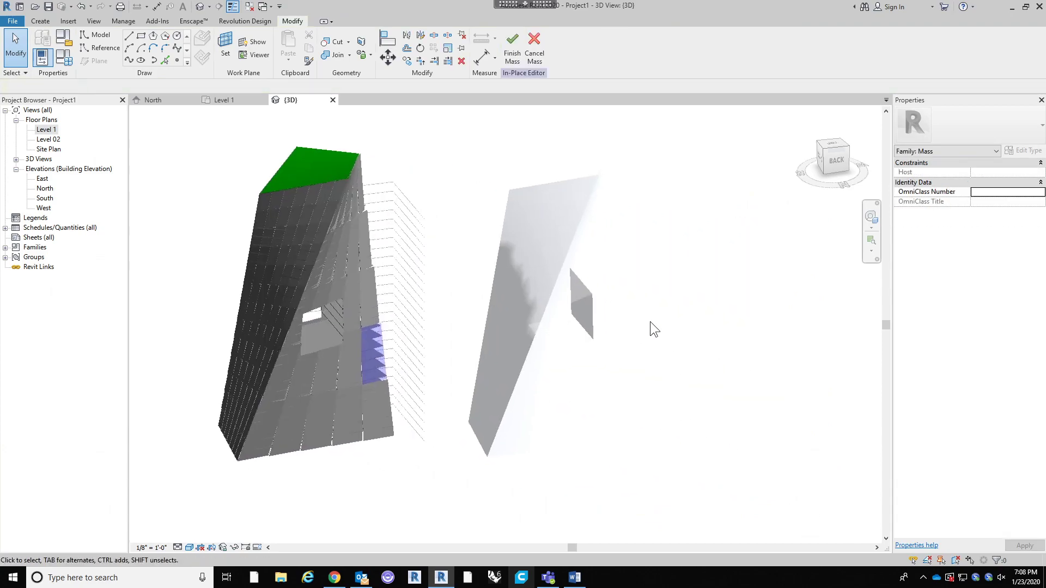
{"action": "scroll", "coordinate": [636, 283], "scroll_direction": "up", "scroll_amount": 1}
{"action": "middle_click_drag", "start_coordinate": [636, 304], "coordinate": [618, 277], "text": "shift"}
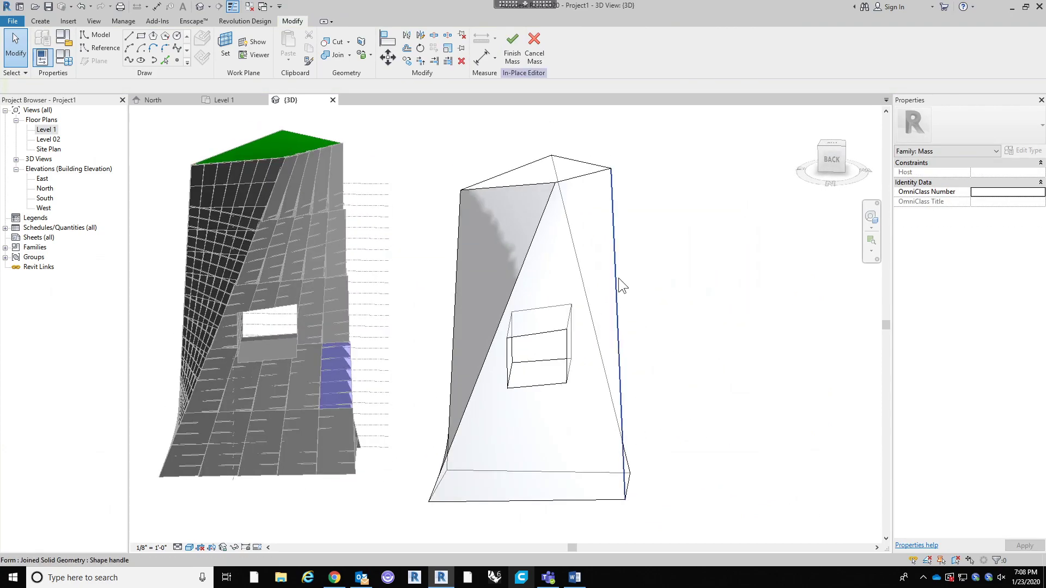
{"action": "left_click", "coordinate": [618, 277]}
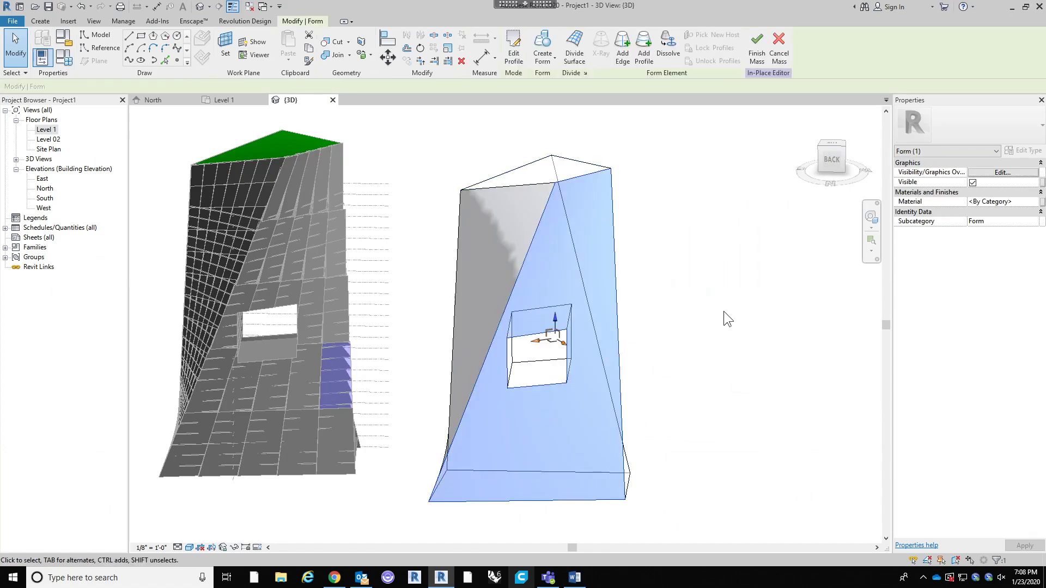
{"action": "middle_click_drag", "start_coordinate": [700, 351], "coordinate": [722, 306], "text": "shift"}
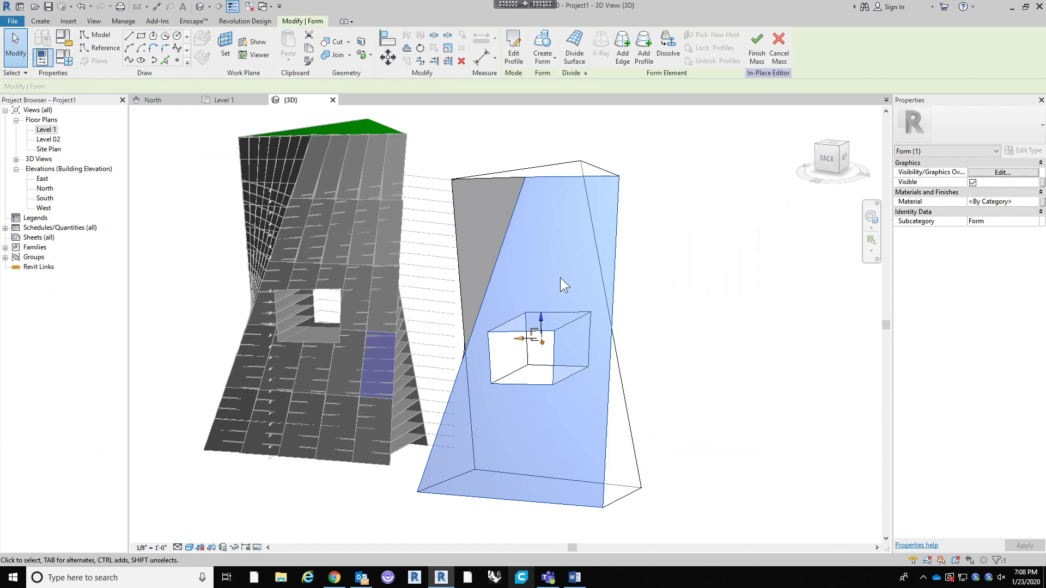
{"action": "middle_click_drag", "start_coordinate": [548, 278], "coordinate": [591, 303], "text": "shift"}
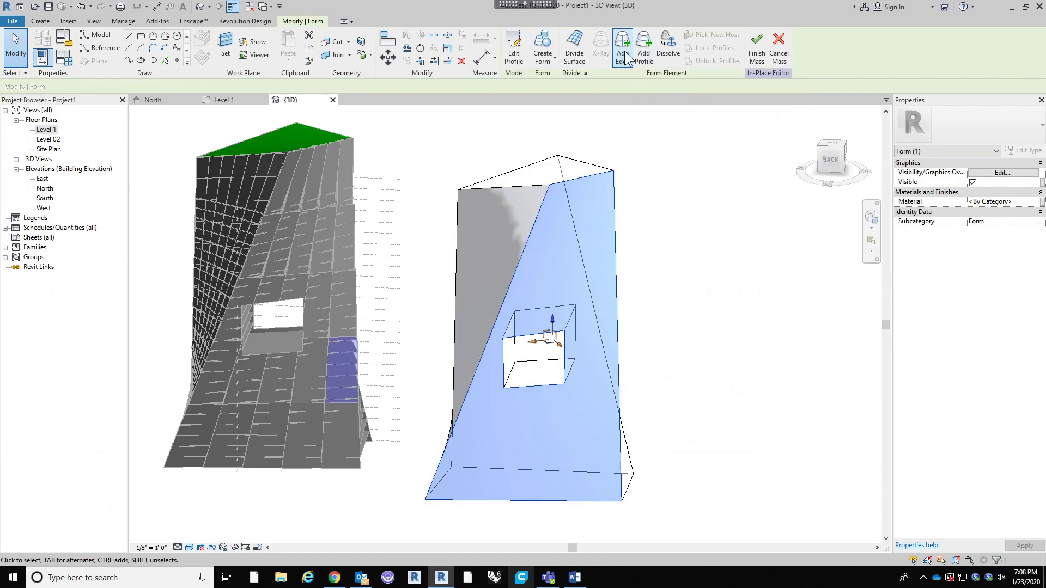
{"action": "left_click", "coordinate": [670, 276]}
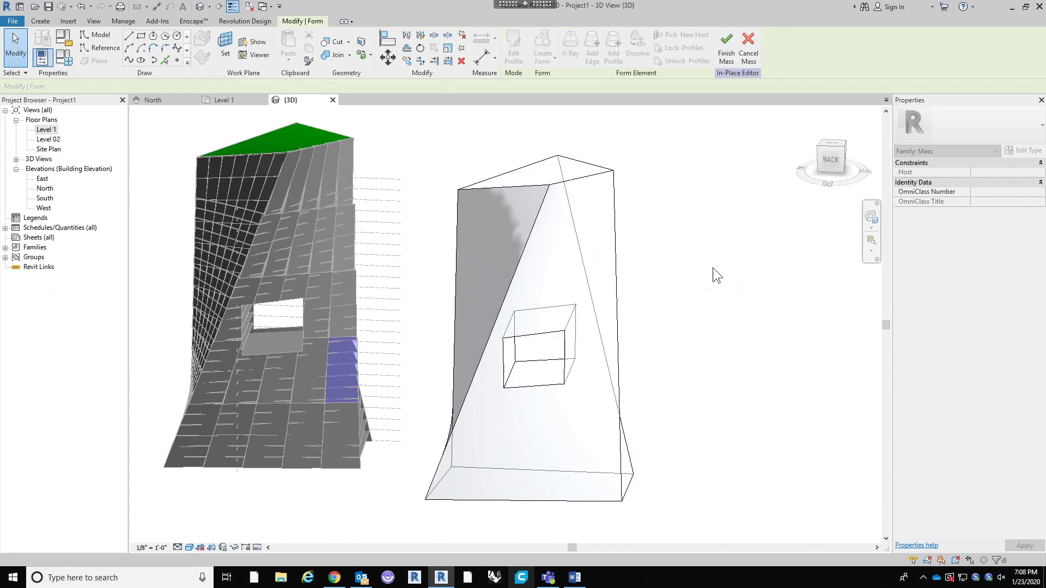
{"action": "key", "text": "l"}
{"action": "key", "text": "i"}
{"action": "scroll", "coordinate": [580, 342], "scroll_direction": "up", "scroll_amount": 2}
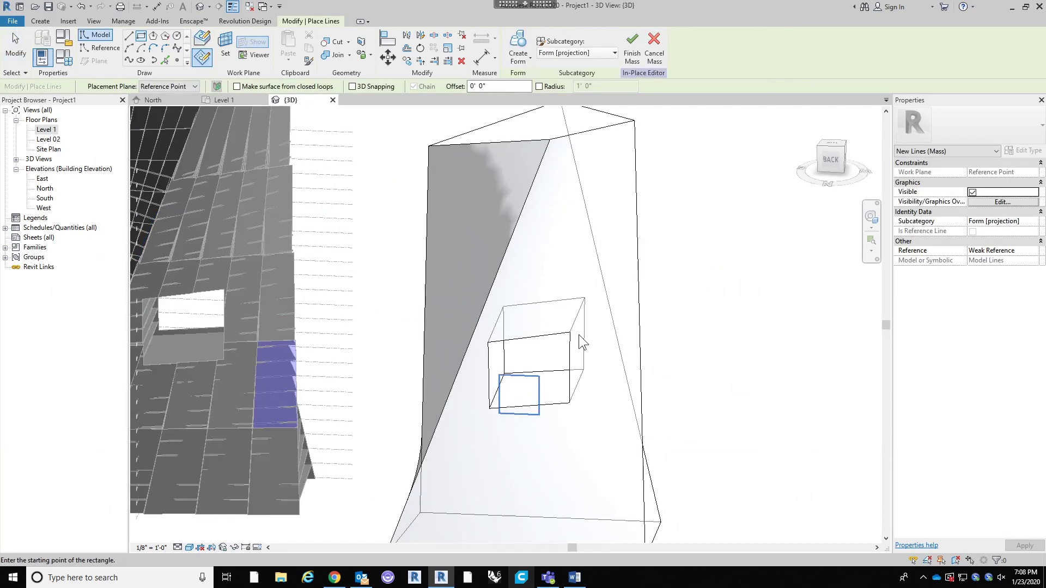
{"action": "key", "text": "Escape"}
Step: Add an edge down the tower form's back face from its upper rim, and pull the edge's upper vertex outward to fold the face
{"action": "middle_click_drag", "start_coordinate": [517, 269], "coordinate": [510, 172], "text": "shift"}
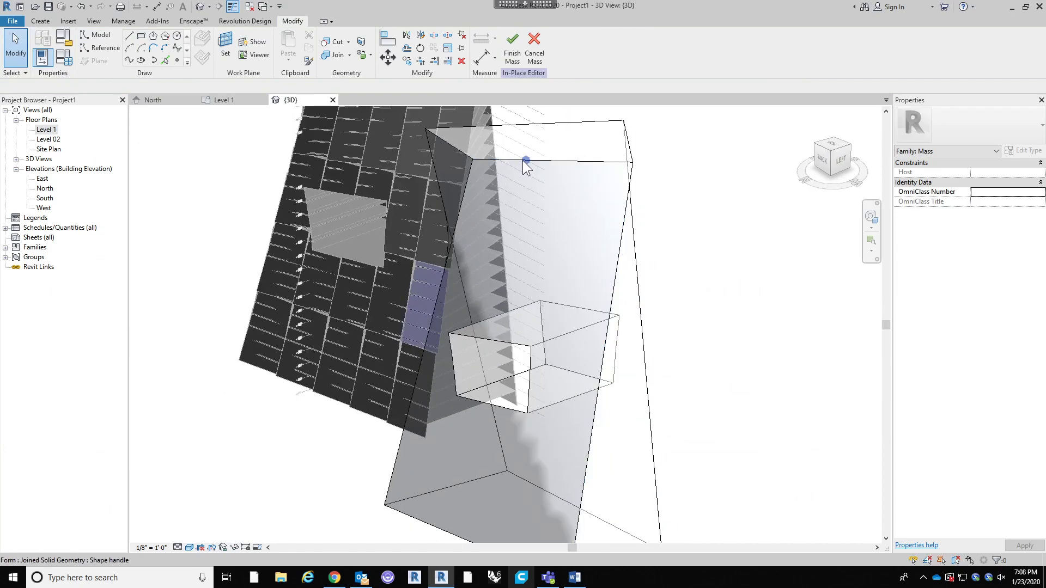
{"action": "mouse_move", "coordinate": [546, 198]}
{"action": "middle_mouse_down", "text": "shift"}
{"action": "mouse_move", "coordinate": [512, 207]}
{"action": "mouse_move", "coordinate": [534, 187]}
{"action": "middle_mouse_up", "text": "shift"}
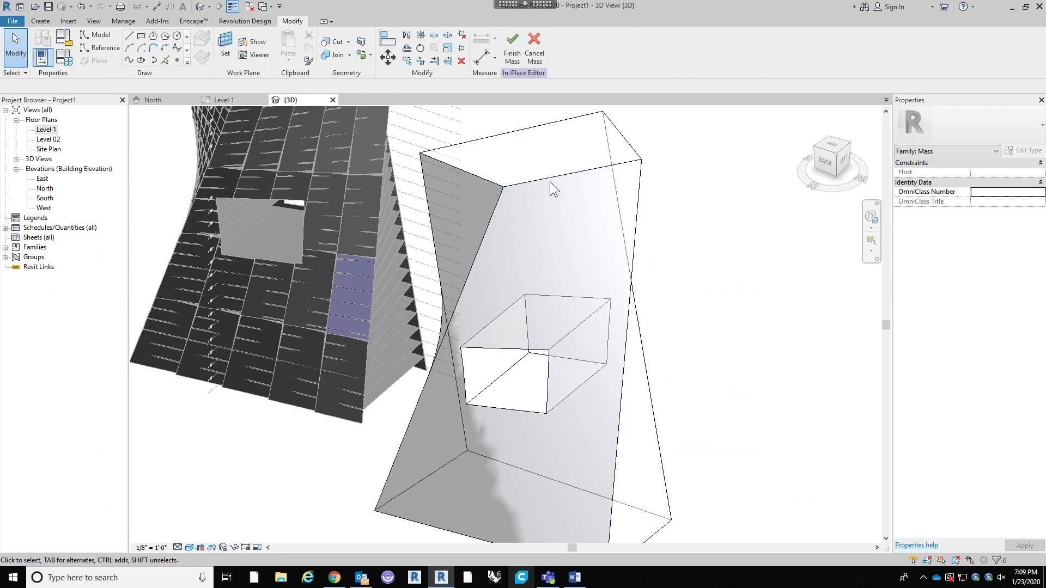
{"action": "left_click", "coordinate": [550, 177]}
{"action": "left_click_drag", "start_coordinate": [560, 191], "coordinate": [577, 210]}
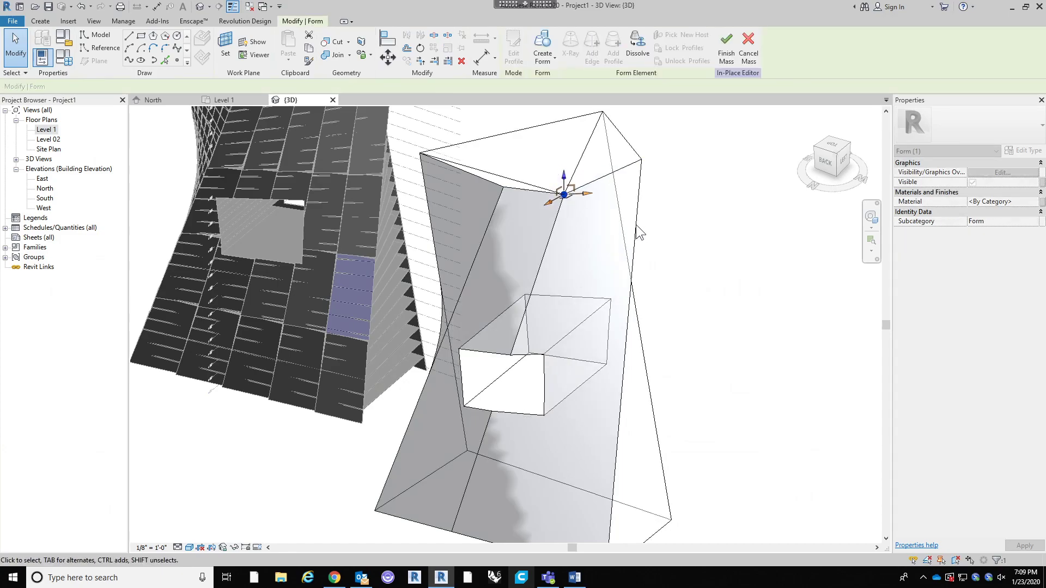
{"action": "left_click", "coordinate": [546, 260]}
{"action": "left_click", "coordinate": [711, 235]}
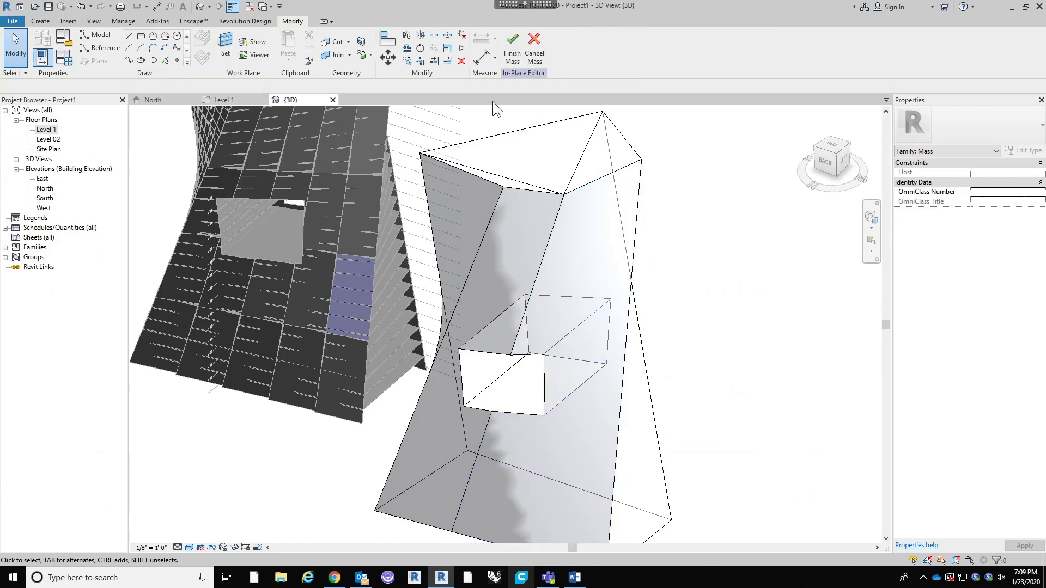
Step: Insert an additional profile across the upper part of the tower form, above the box opening
{"action": "left_click", "coordinate": [582, 185]}
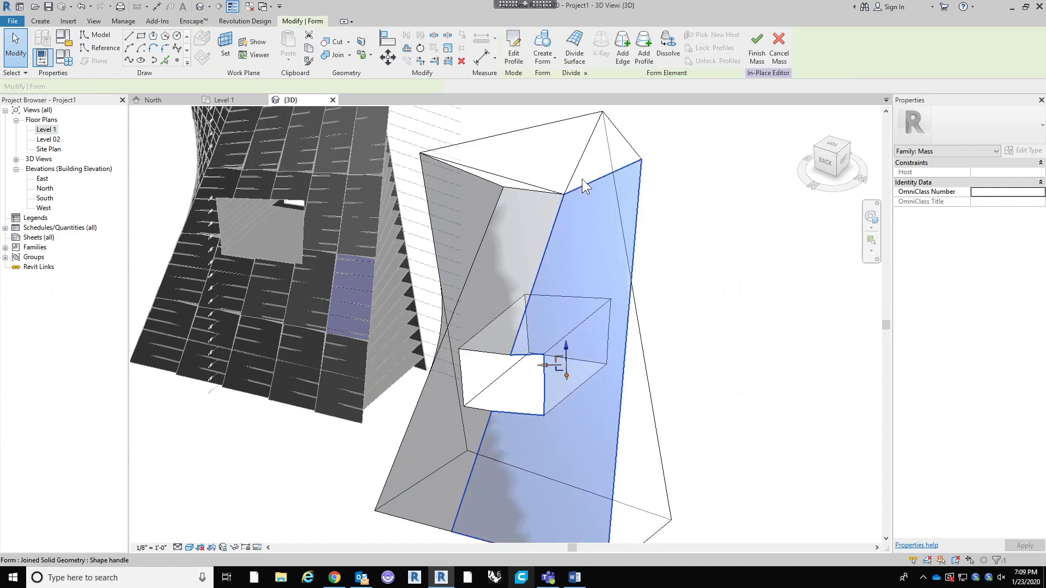
{"action": "left_click", "coordinate": [646, 57]}
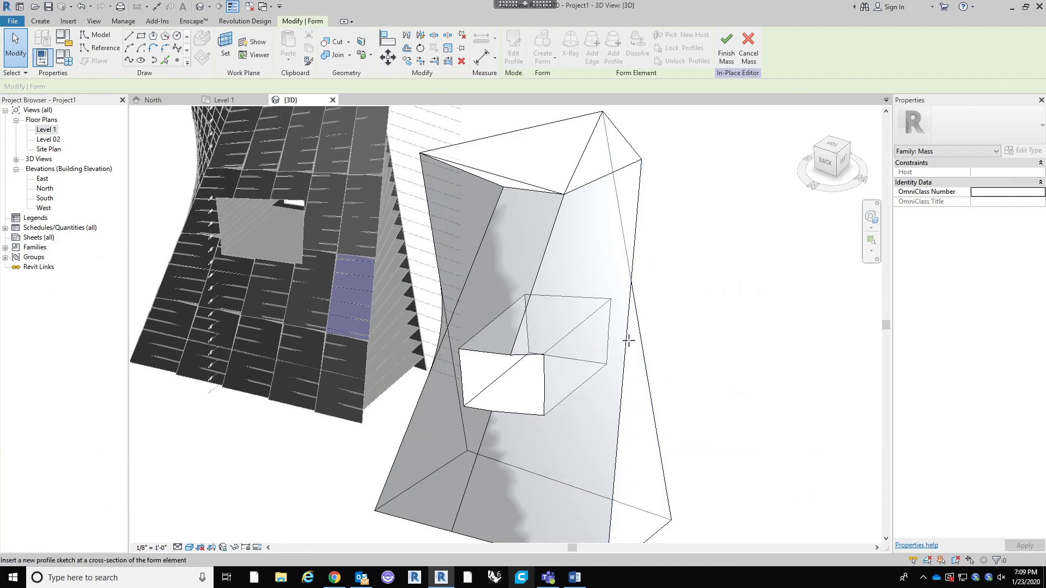
{"action": "middle_click_drag", "start_coordinate": [701, 336], "coordinate": [678, 255], "text": "shift"}
{"action": "scroll", "coordinate": [670, 233], "scroll_direction": "down", "scroll_amount": 5}
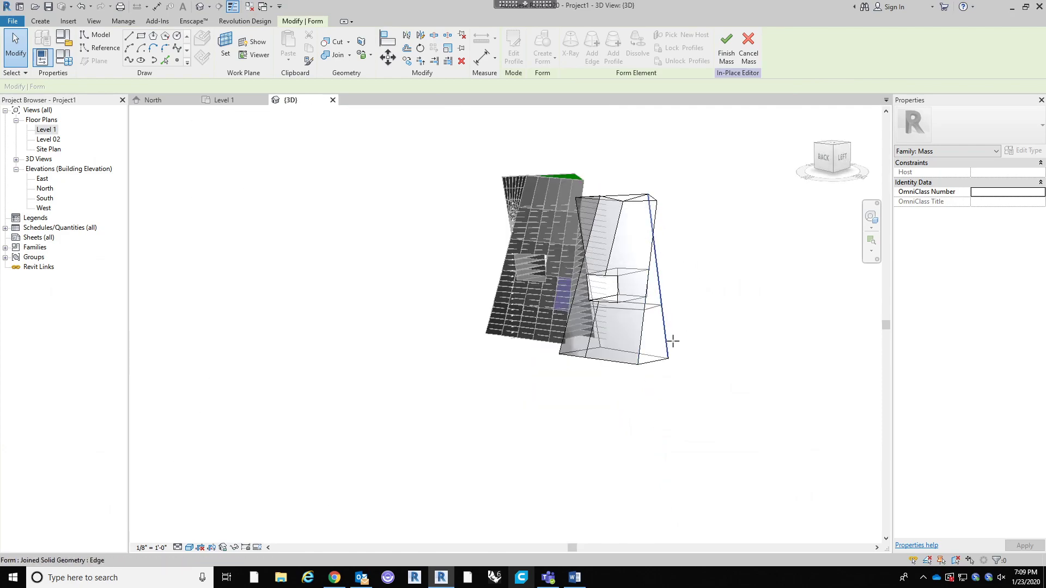
{"action": "middle_click_drag", "start_coordinate": [643, 338], "coordinate": [631, 208], "text": "shift"}
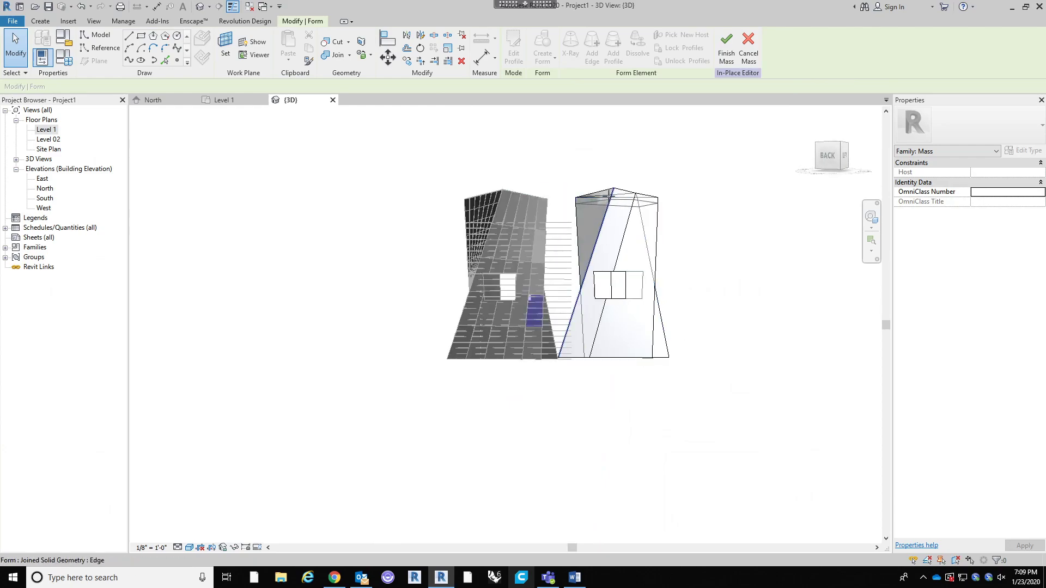
{"action": "scroll", "coordinate": [627, 201], "scroll_direction": "up", "scroll_amount": 5}
{"action": "left_click", "coordinate": [619, 185]}
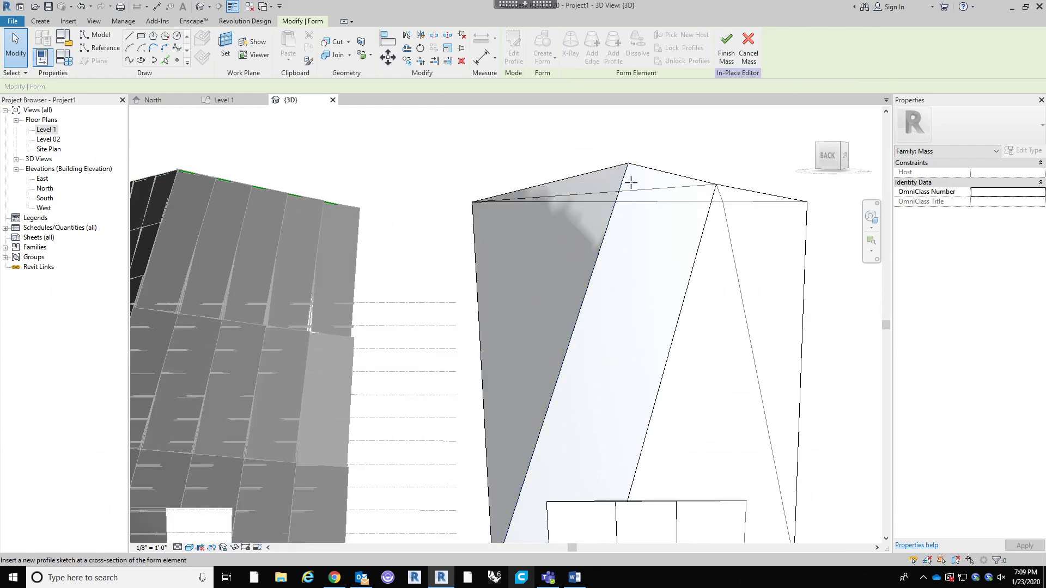
{"action": "scroll", "coordinate": [649, 278], "scroll_direction": "down", "scroll_amount": 5}
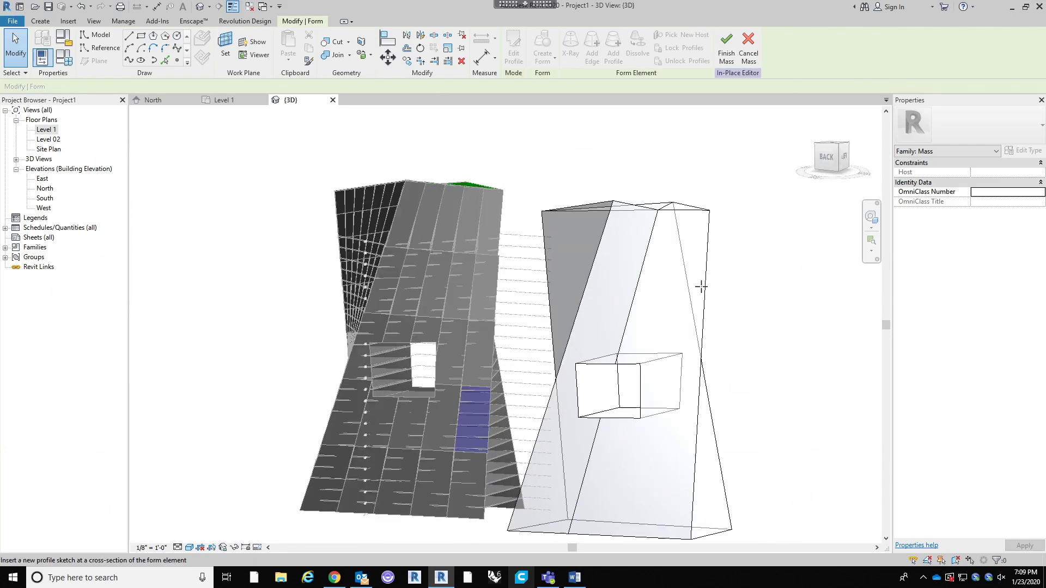
{"action": "left_click", "coordinate": [706, 284]}
{"action": "key", "text": "Escape"}
{"action": "middle_click_drag", "start_coordinate": [768, 315], "coordinate": [786, 395], "text": "shift"}
{"action": "scroll", "coordinate": [756, 277], "scroll_direction": "up", "scroll_amount": 4}
{"action": "left_click", "coordinate": [708, 322]}
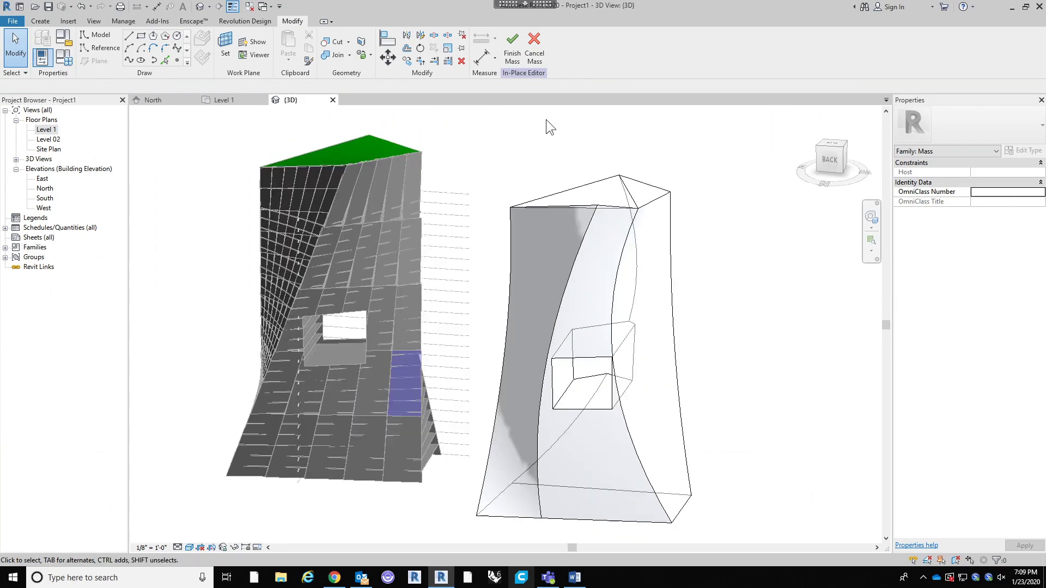
Step: Try adding a second profile near the top of the tower form, and undo the added profiles
{"action": "key", "text": "Tab"}
{"action": "key", "text": "Tab"}
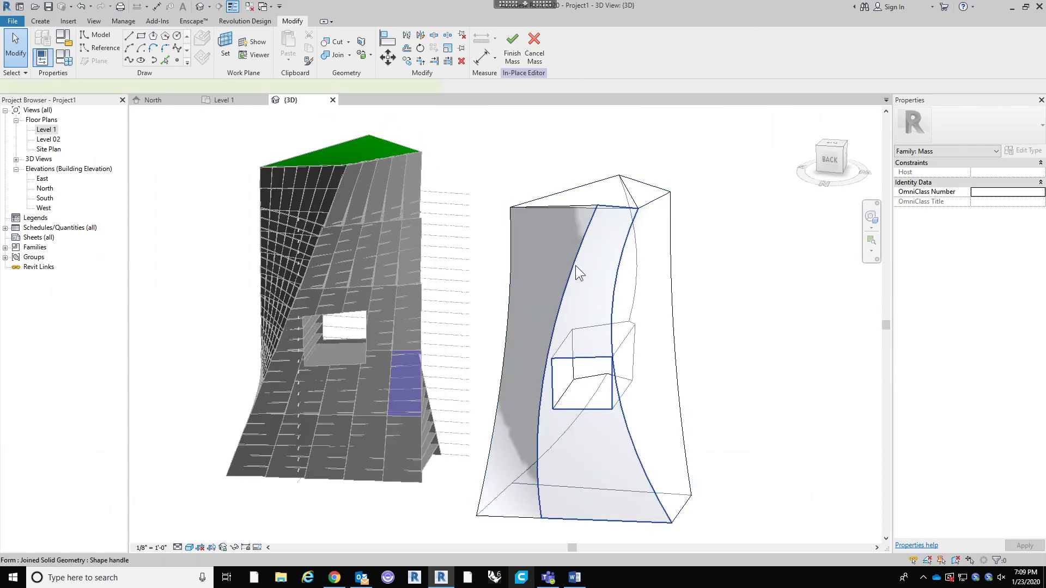
{"action": "left_click", "coordinate": [575, 266]}
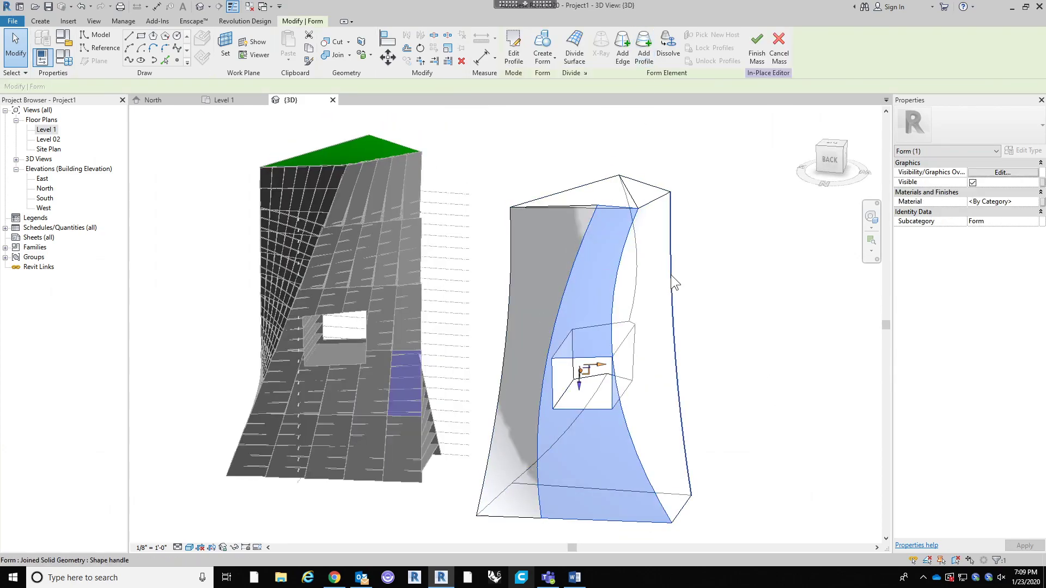
{"action": "left_click", "coordinate": [648, 39]}
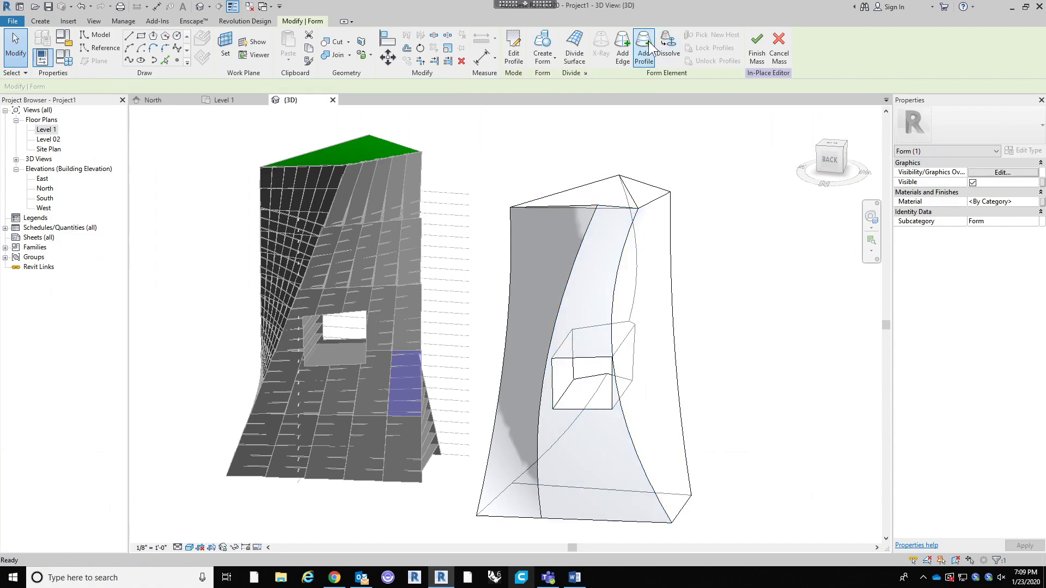
{"action": "left_click", "coordinate": [671, 234]}
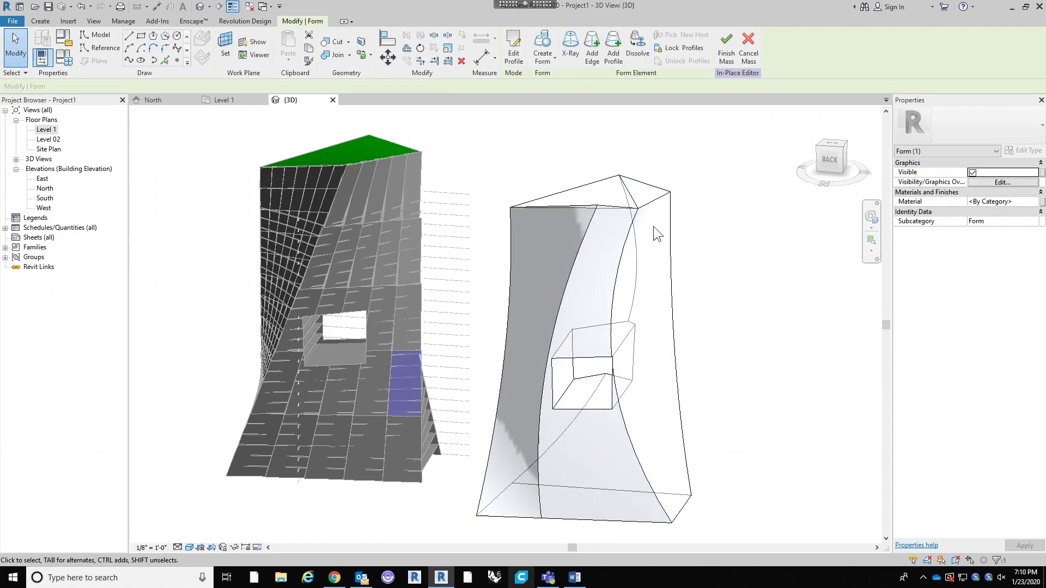
{"action": "middle_click_drag", "start_coordinate": [696, 257], "coordinate": [666, 234], "text": "shift"}
{"action": "scroll", "coordinate": [703, 256], "scroll_direction": "up", "scroll_amount": 4}
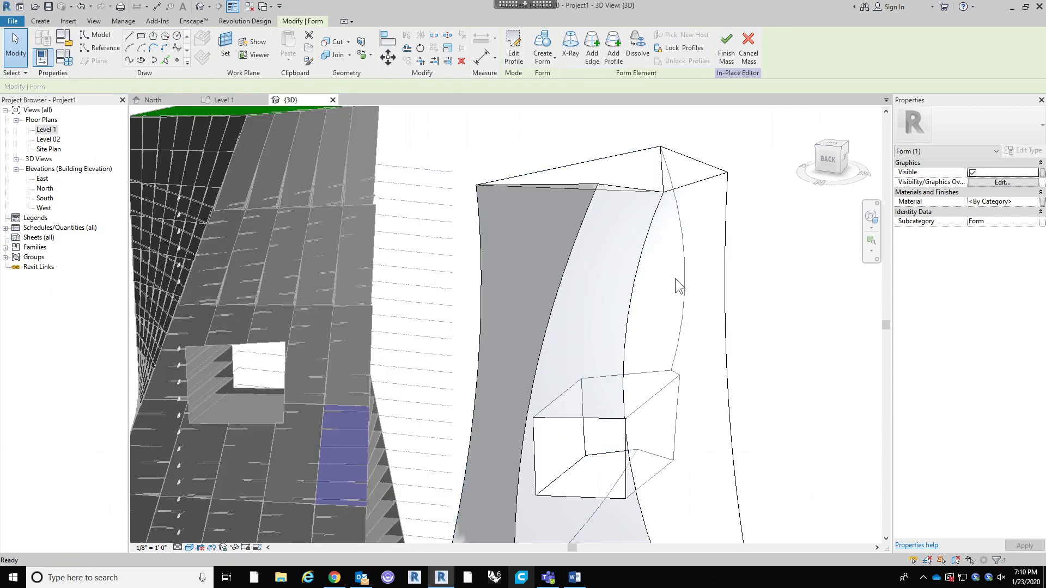
{"action": "scroll", "coordinate": [674, 279], "scroll_direction": "down", "scroll_amount": 2}
{"action": "key", "text": "Escape"}
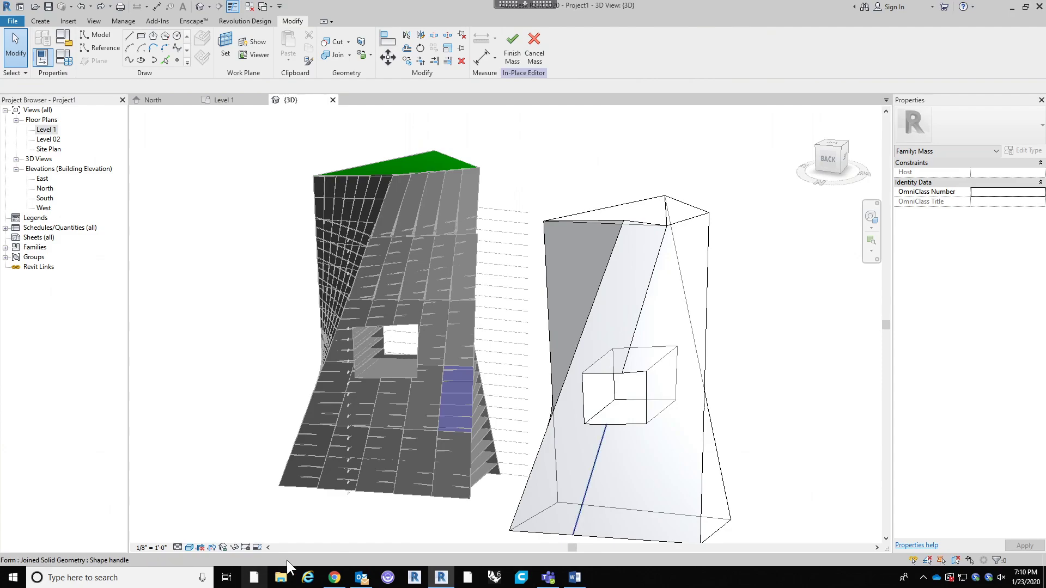
Step: Switch to the Canvas course page in the browser and publish Attendance 1/23 and Assignment 2 - BIG
{"action": "left_click", "coordinate": [1012, 7]}
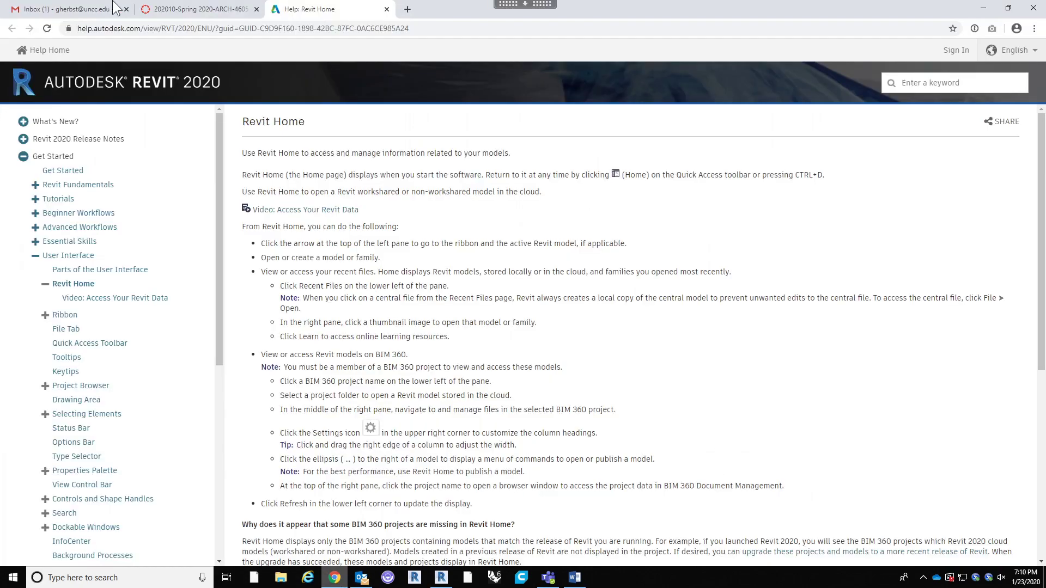
{"action": "left_click", "coordinate": [214, 7]}
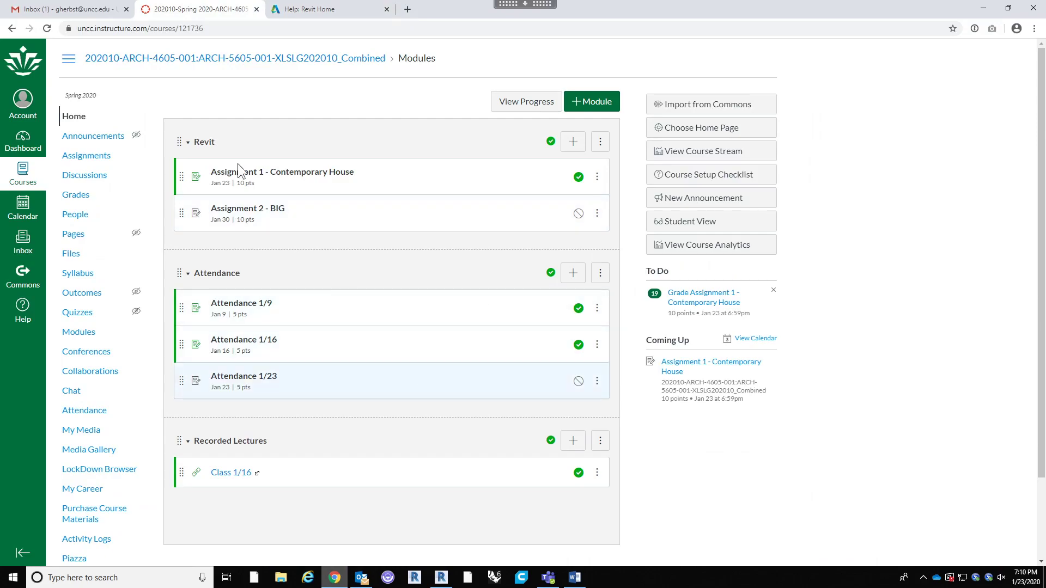
{"action": "left_click", "coordinate": [578, 381]}
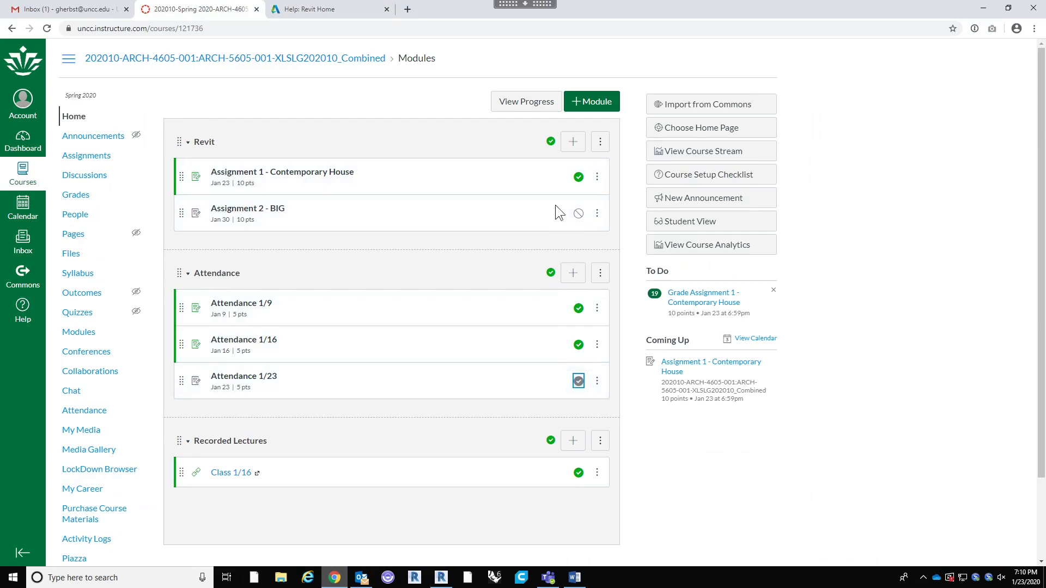
{"action": "left_click", "coordinate": [578, 213]}
Step: Open Assignment 2 - BIG and read its brief on modelling VIA 57 West or the Kistefos Museum
{"action": "left_click", "coordinate": [276, 208]}
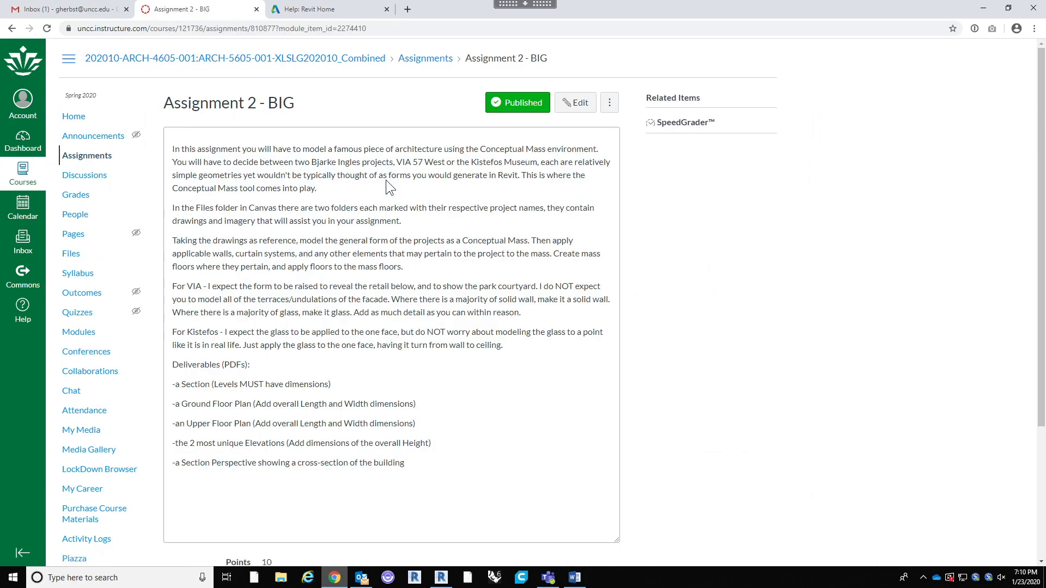
{"action": "left_click_drag", "start_coordinate": [517, 254], "coordinate": [403, 267]}
{"action": "left_click", "coordinate": [404, 267]}
{"action": "left_click", "coordinate": [280, 577]}
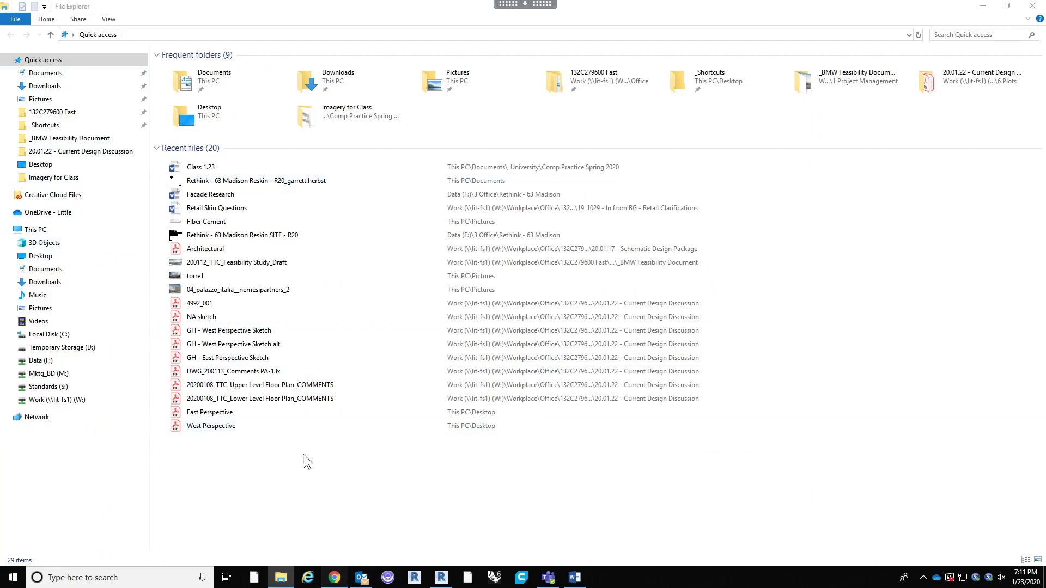
{"action": "left_click", "coordinate": [335, 577]}
Step: Open the Kistefos Museum folder in the course files and preview the rendering 586ea75ef6c15b21055464dc1b0b52b4.jpg
{"action": "left_click", "coordinate": [72, 253]}
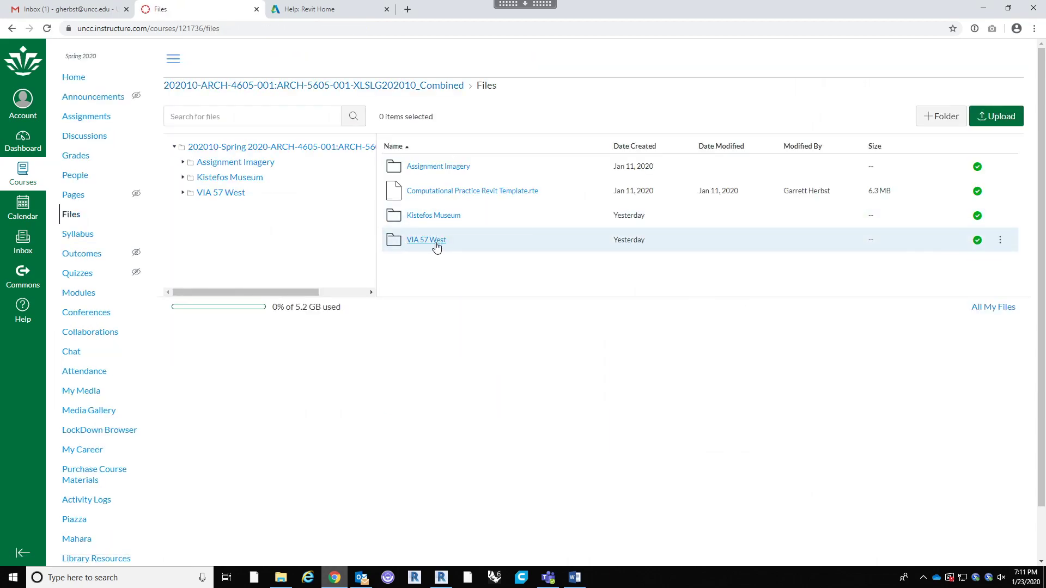
{"action": "left_click", "coordinate": [459, 213]}
{"action": "left_click", "coordinate": [414, 219]}
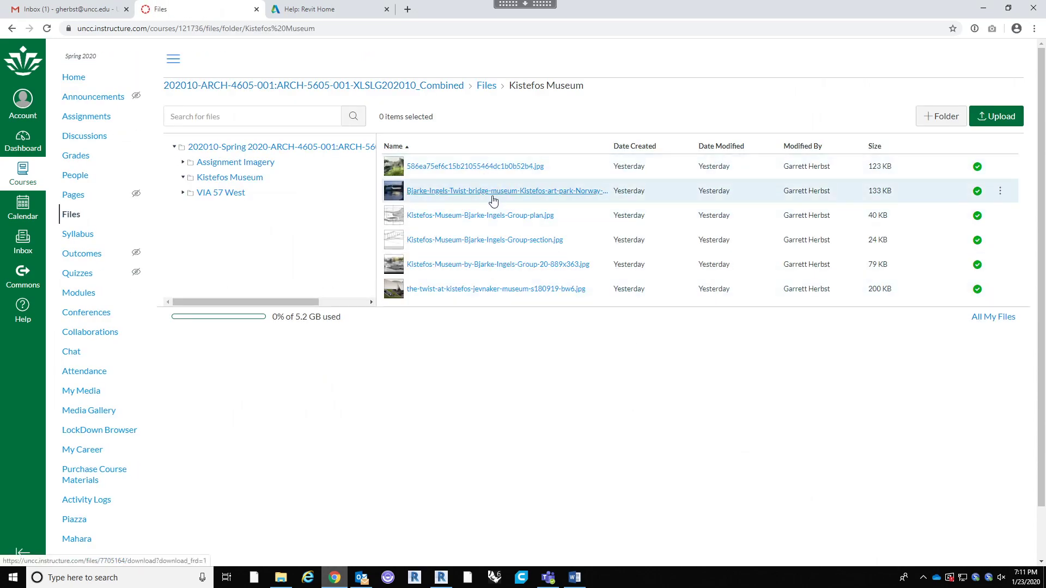
{"action": "left_click", "coordinate": [482, 166]}
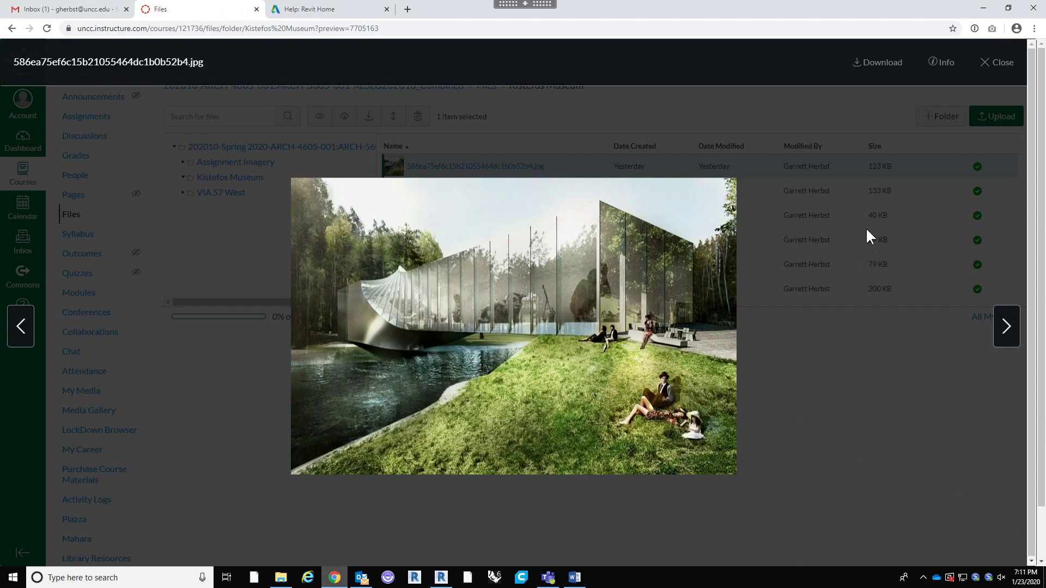
{"action": "left_click", "coordinate": [986, 63]}
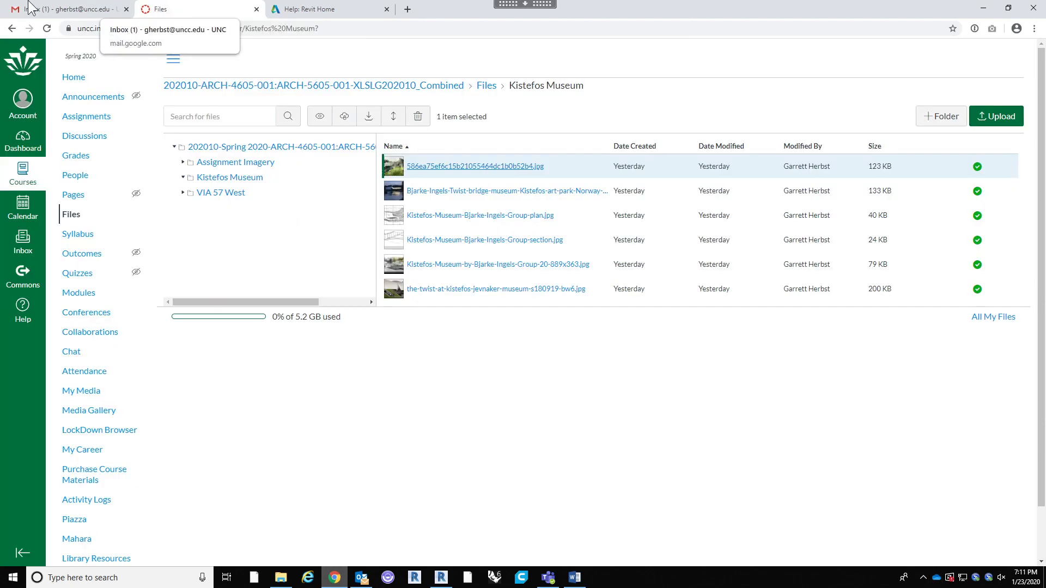
Step: Leave the course files and return to the Assignment 2 - BIG description
{"action": "left_click", "coordinate": [14, 27]}
{"action": "left_click", "coordinate": [12, 28]}
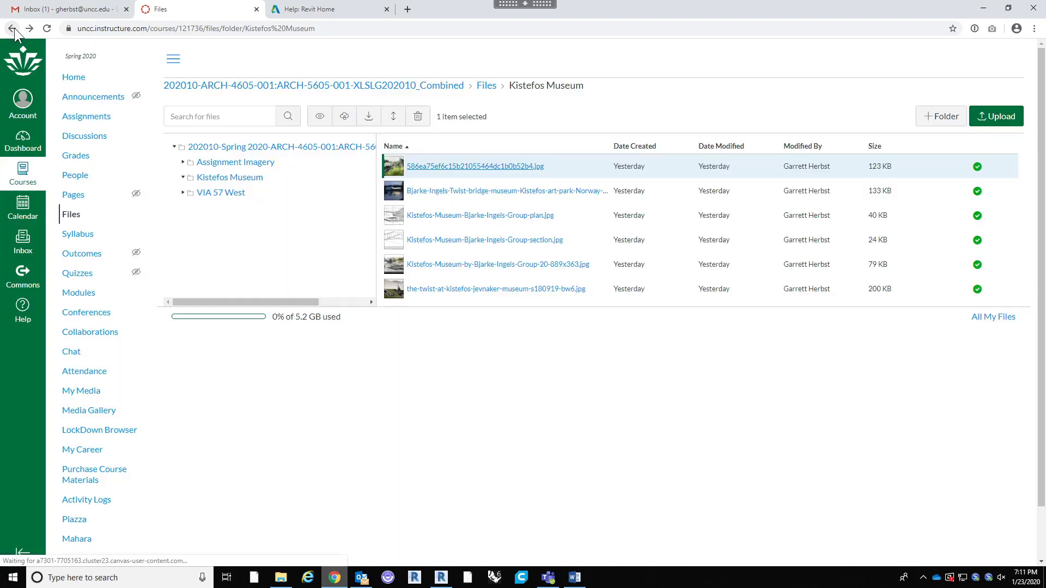
{"action": "left_click", "coordinate": [12, 28]}
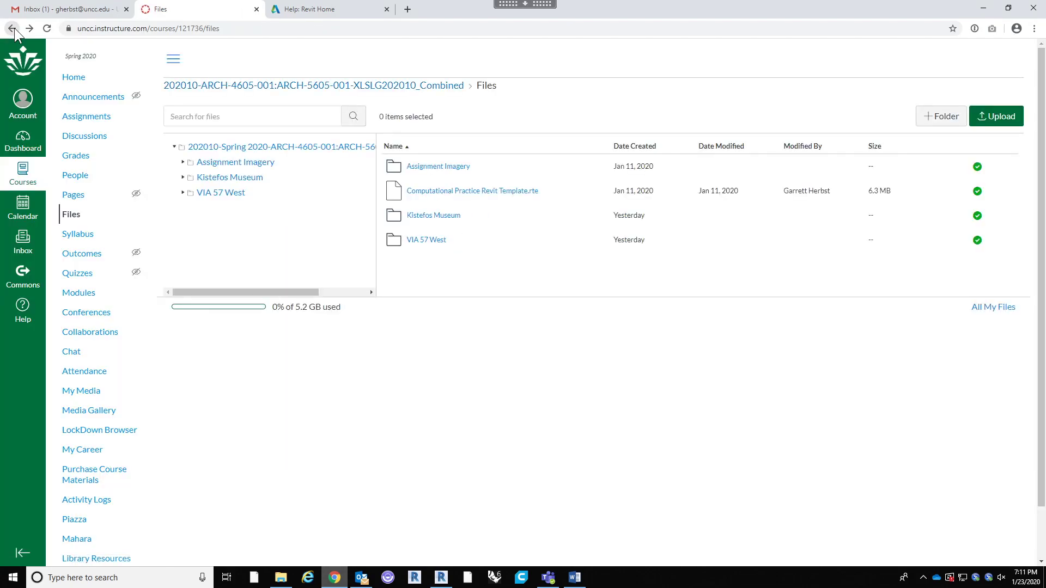
{"action": "left_click", "coordinate": [12, 28]}
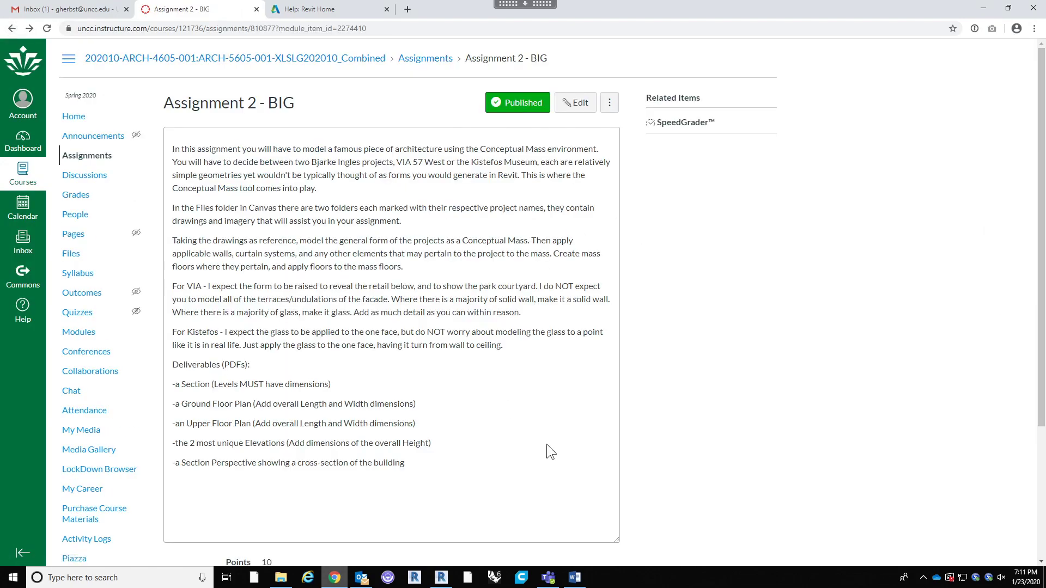
Step: Switch to File Explorer and open the Imagery for Class folder under Documents, _University, Comp Practice Spring 2020
{"action": "scroll", "coordinate": [548, 383], "scroll_direction": "down", "scroll_amount": 2}
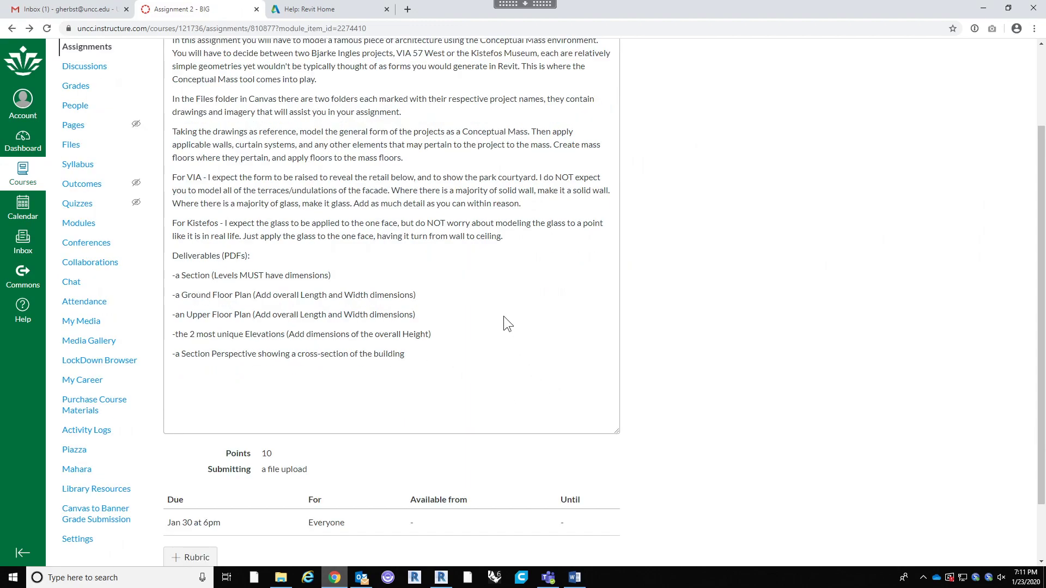
{"action": "scroll", "coordinate": [506, 323], "scroll_direction": "up", "scroll_amount": 1}
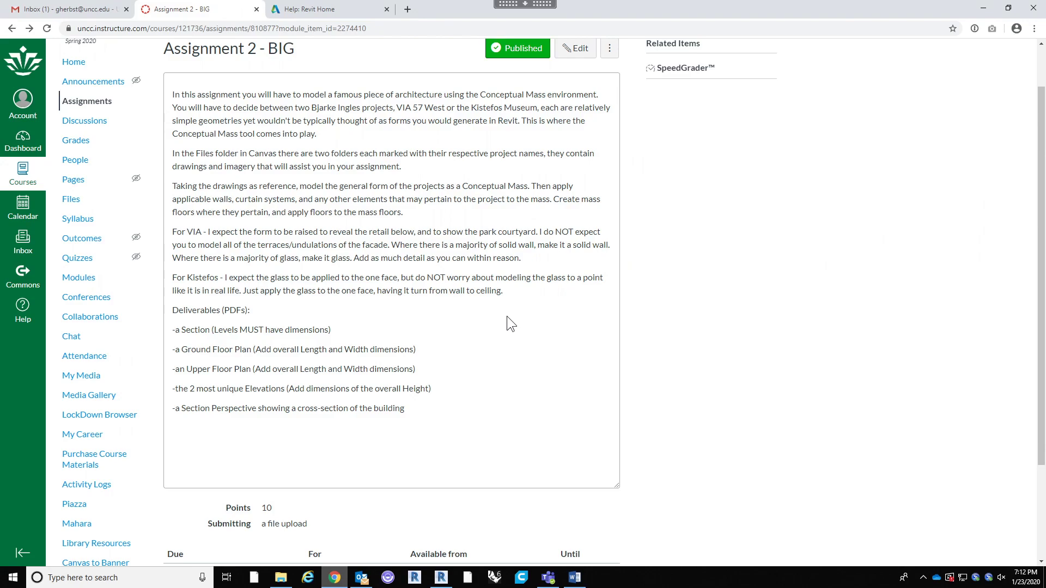
{"action": "left_click", "coordinate": [280, 578]}
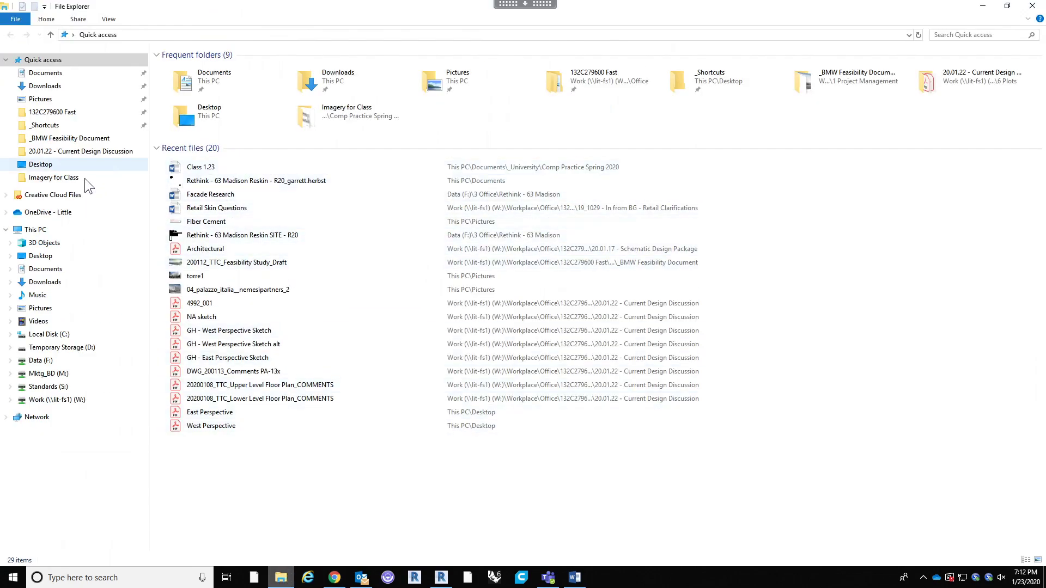
{"action": "left_click", "coordinate": [55, 269]}
{"action": "double_click", "coordinate": [227, 89]}
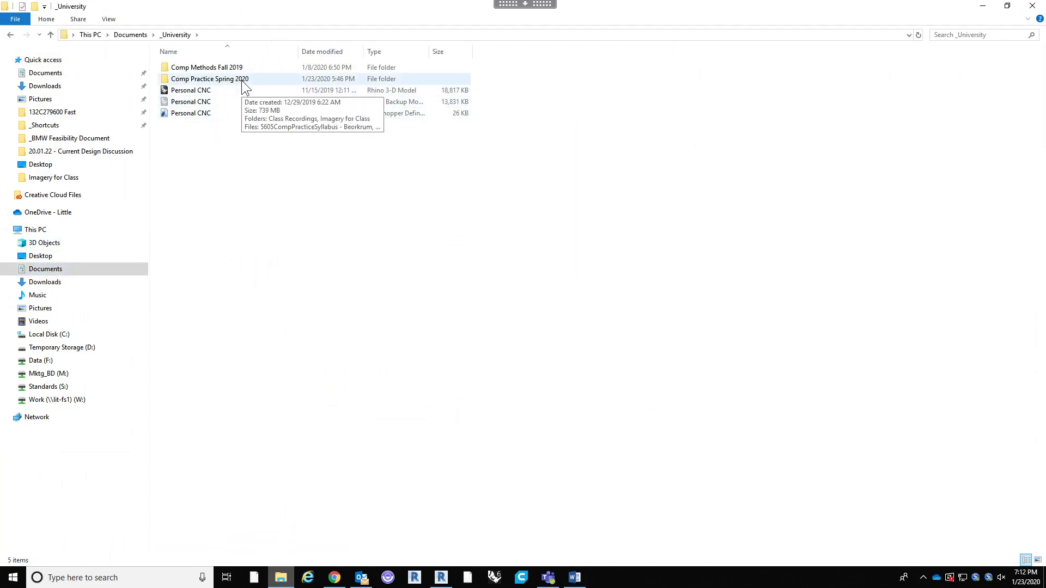
{"action": "double_click", "coordinate": [241, 81]}
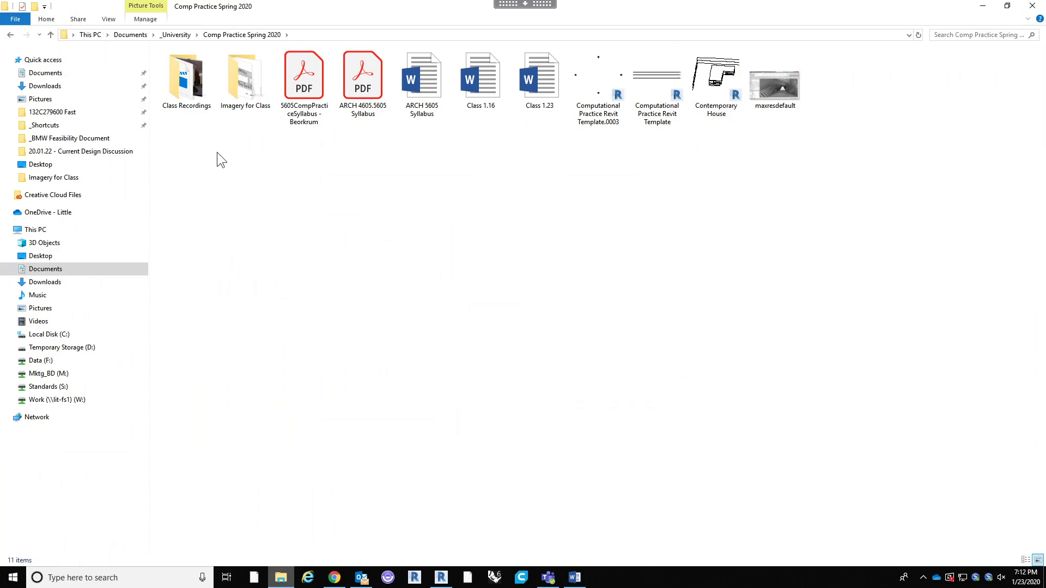
{"action": "double_click", "coordinate": [242, 81]}
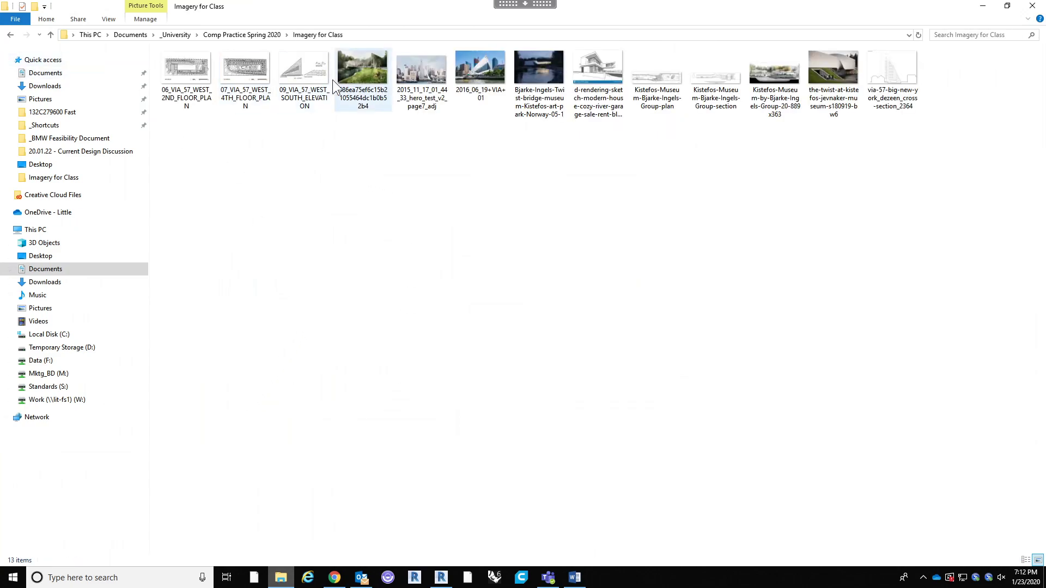
Step: View the VIA 57 West rendering 2015_11_17_01_44_33_hero_test_v2_page7_adj.jpg, and close it again
{"action": "left_click", "coordinate": [403, 75]}
{"action": "double_click", "coordinate": [416, 77]}
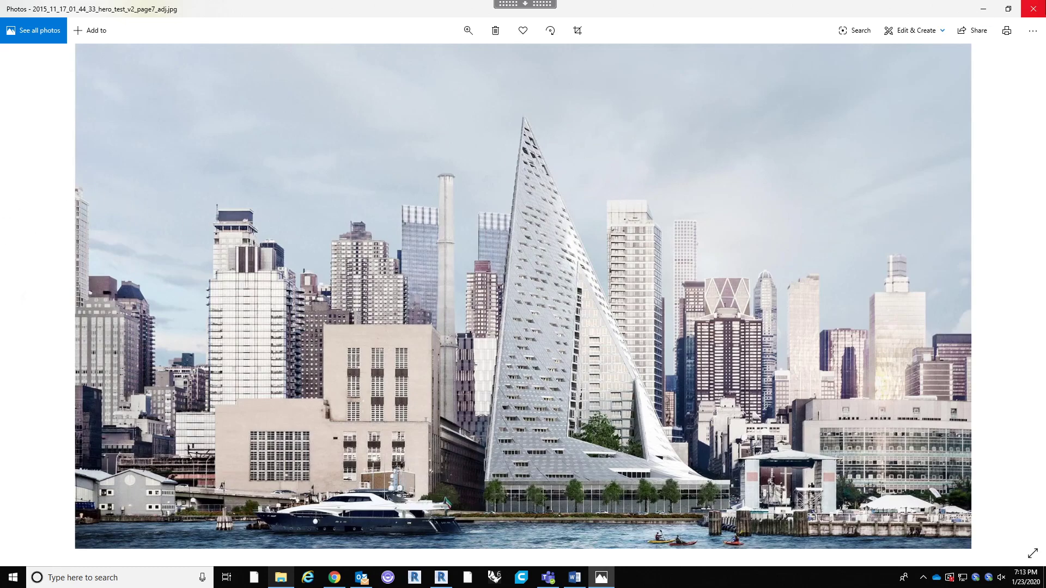
{"action": "left_click", "coordinate": [1032, 9]}
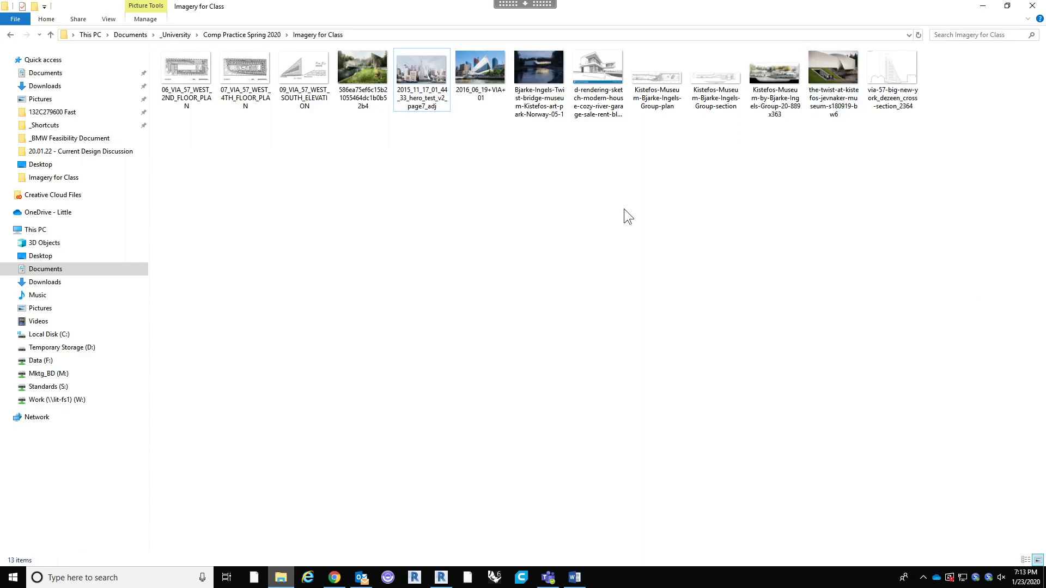
Step: View the Kistefos Museum images one by one: the riverside rendering, the-twist-at-kistefos exterior photo and the Bjarke-Ingels-Twist-bridge-museum night photo
{"action": "double_click", "coordinate": [386, 86]}
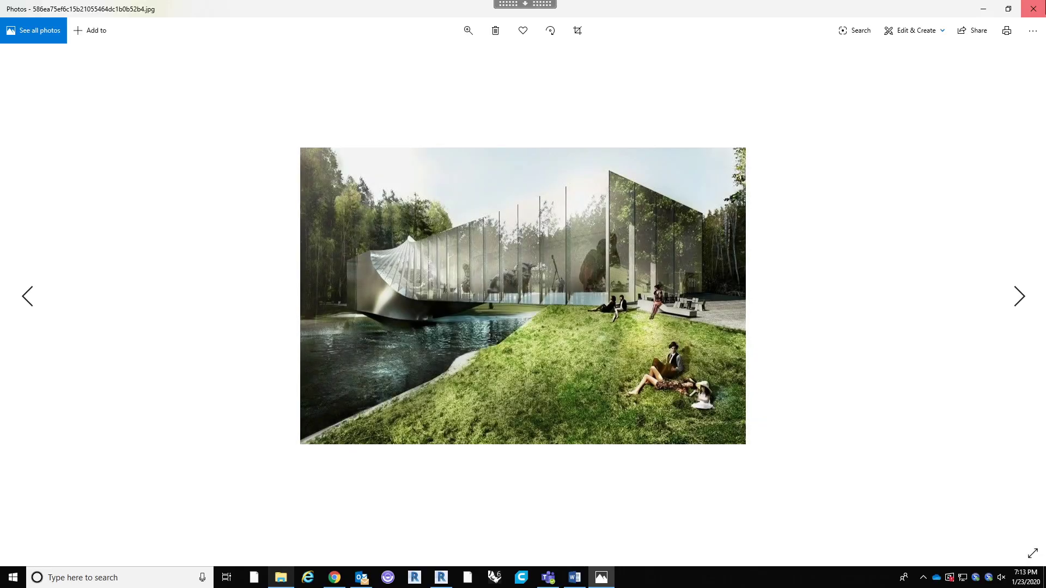
{"action": "left_click", "coordinate": [1033, 8]}
{"action": "left_click", "coordinate": [616, 332]}
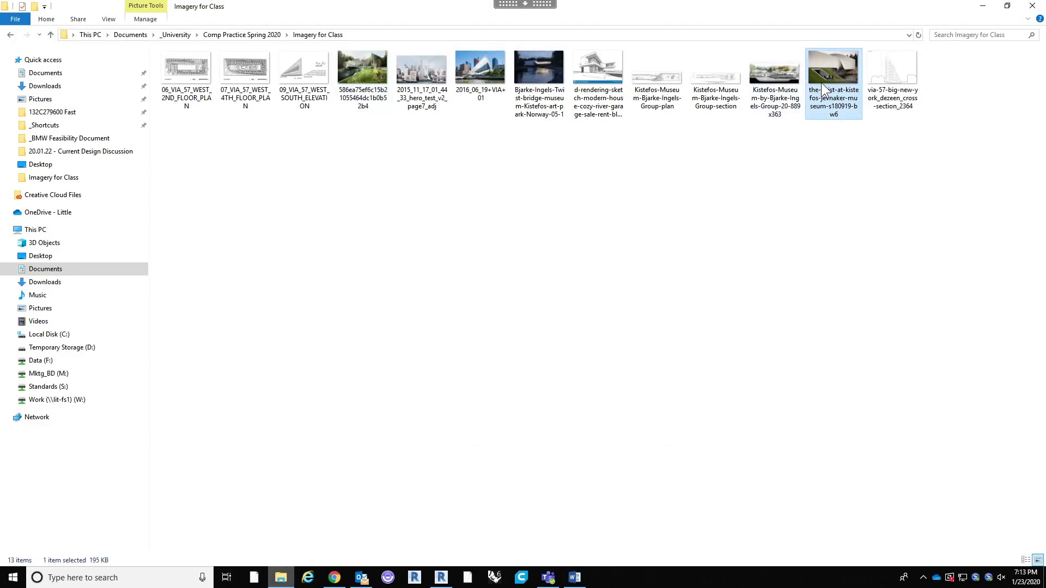
{"action": "double_click", "coordinate": [822, 83]}
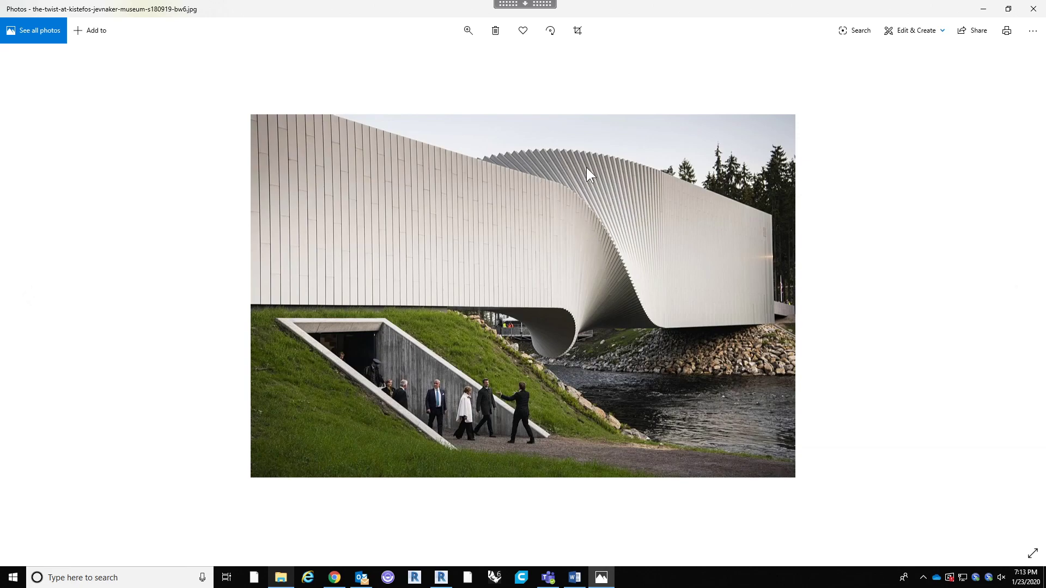
{"action": "left_click", "coordinate": [1032, 8]}
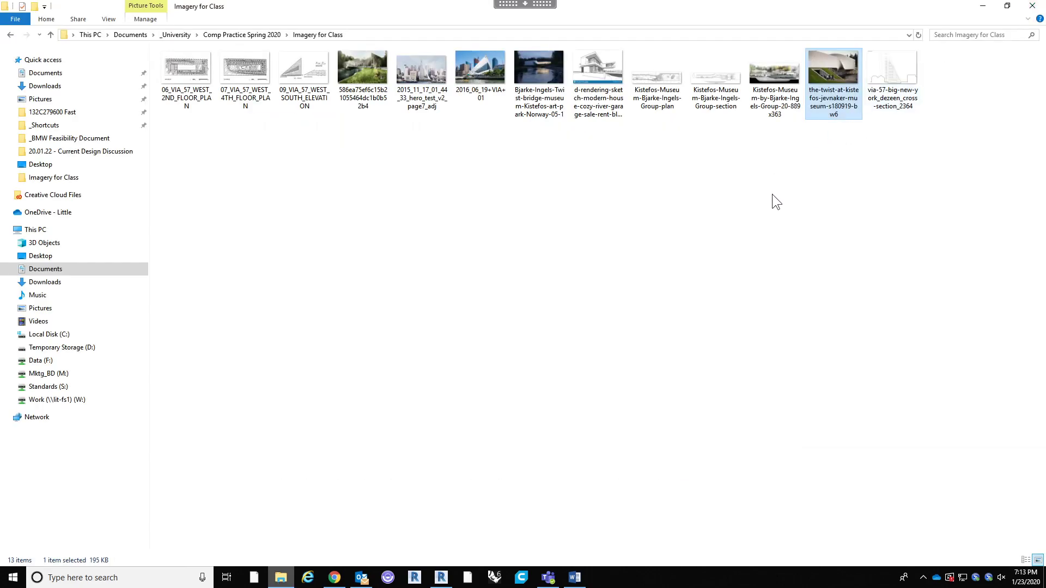
{"action": "double_click", "coordinate": [549, 80]}
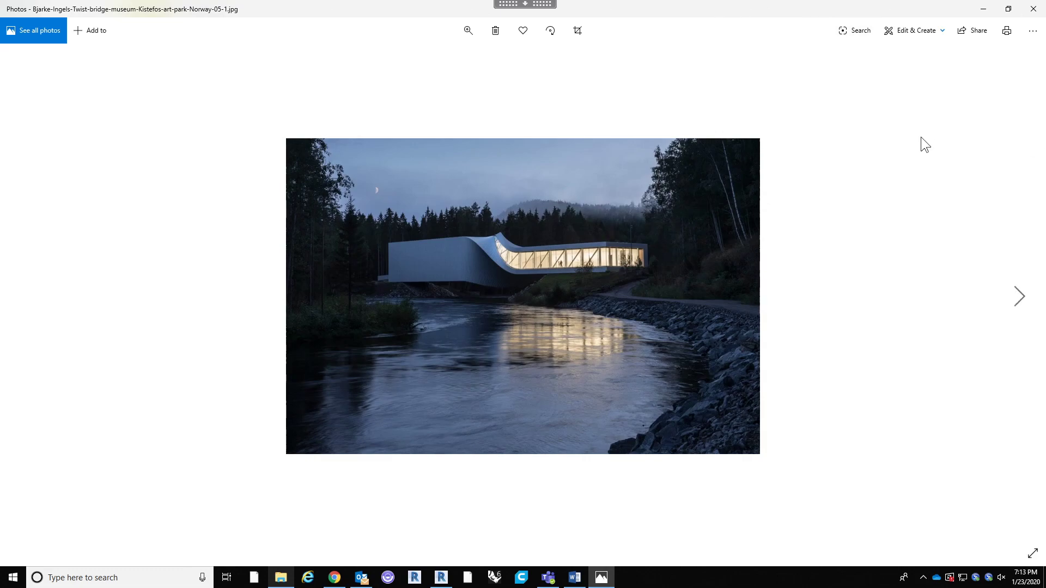
{"action": "left_click", "coordinate": [1033, 9]}
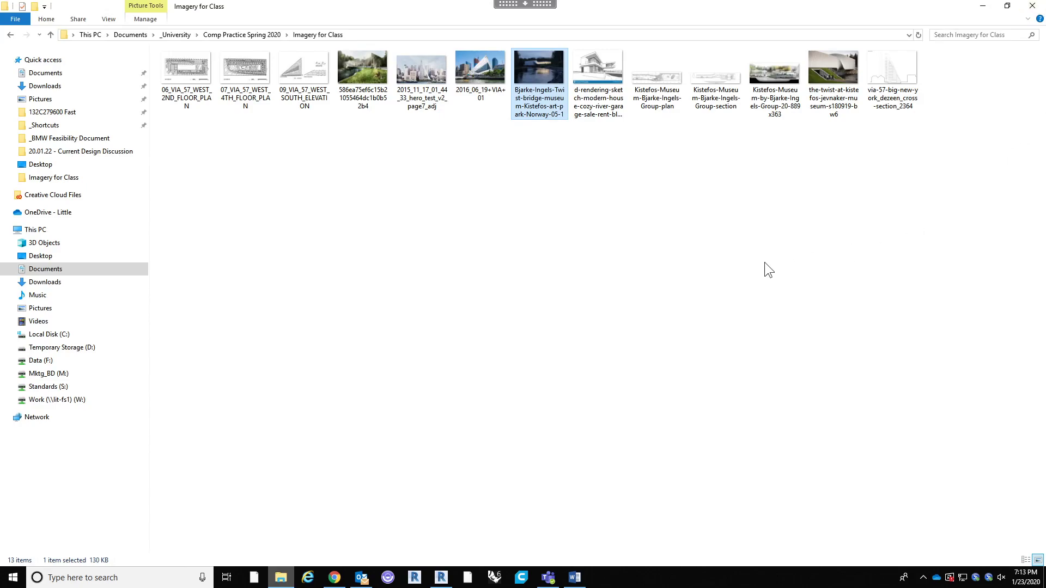
{"action": "left_click", "coordinate": [699, 280]}
Step: Switch back to the browser and review the Deliverables list in the Assignment 2 - BIG description
{"action": "left_click", "coordinate": [334, 579]}
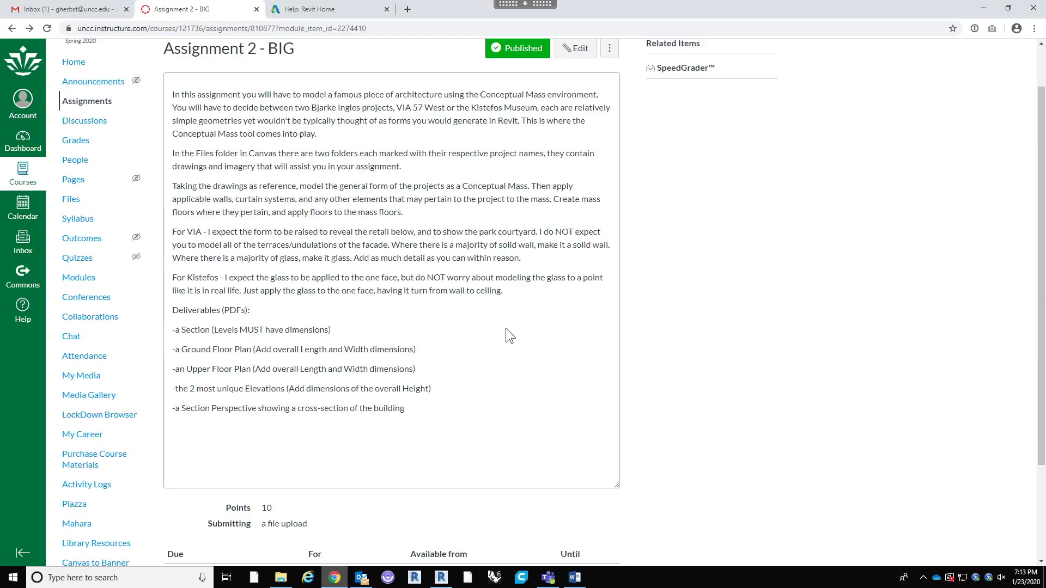
{"action": "triple_click", "coordinate": [541, 315]}
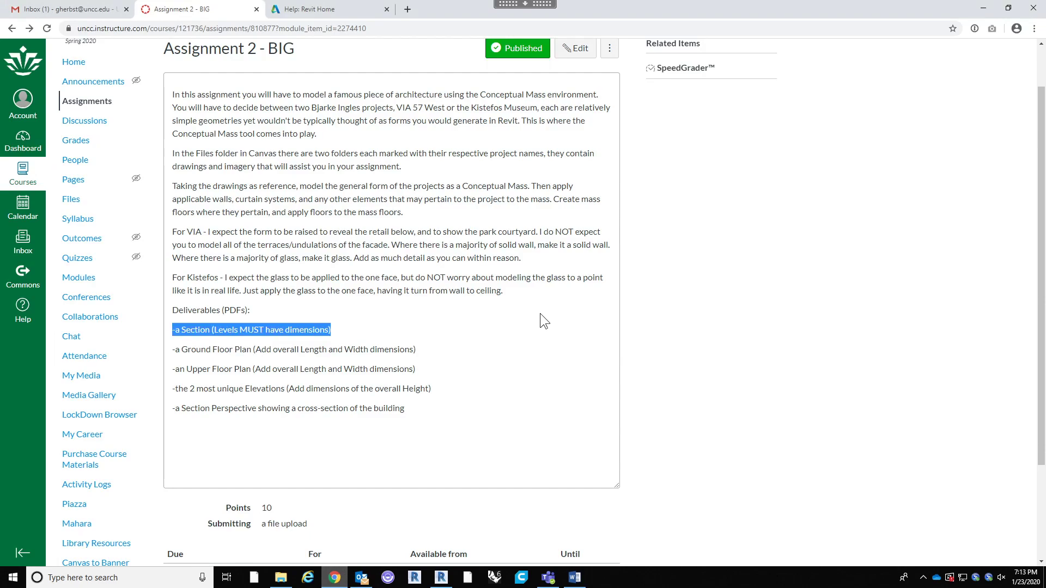
{"action": "left_click", "coordinate": [532, 367]}
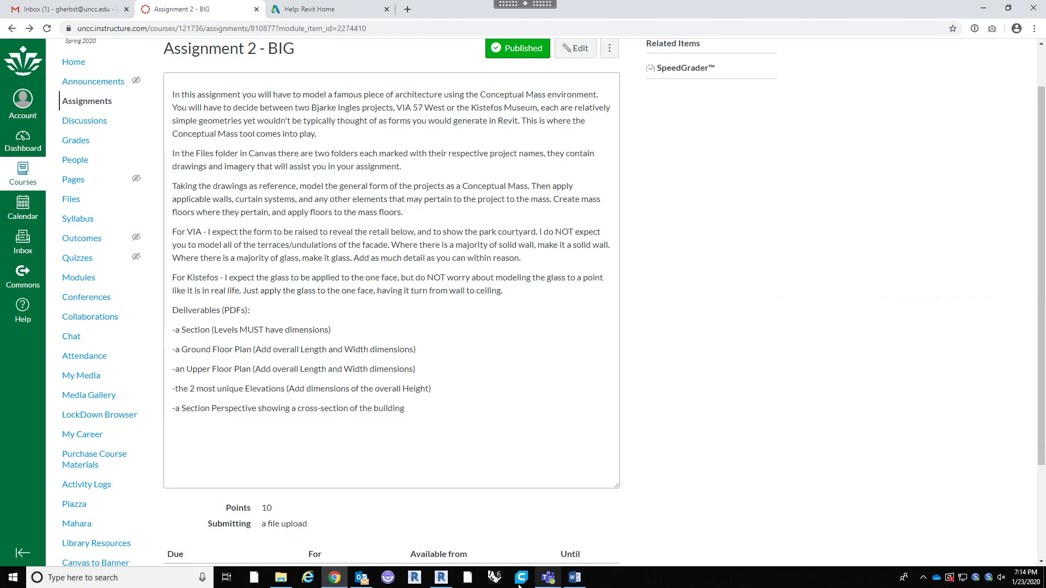
Step: Switch to Project1 in Revit and cancel the in-place mass edit, discarding its changes
{"action": "left_click", "coordinate": [441, 578]}
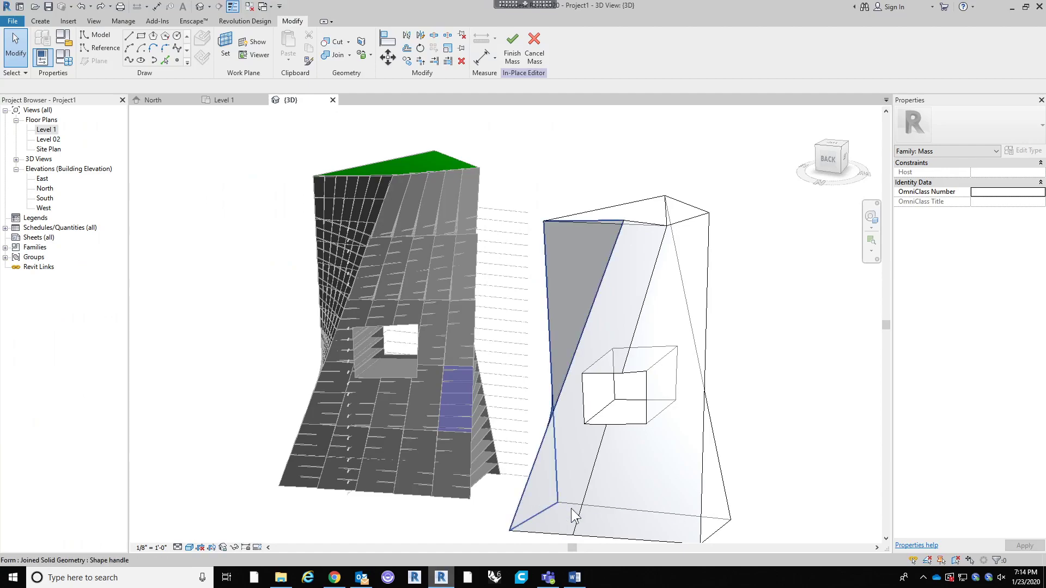
{"action": "scroll", "coordinate": [554, 266], "scroll_direction": "down", "scroll_amount": 3}
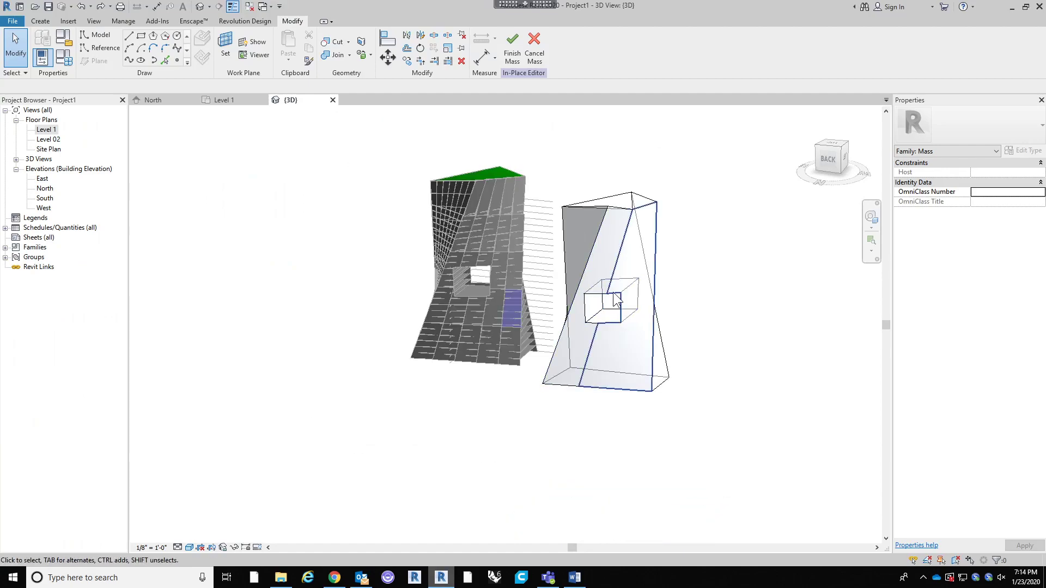
{"action": "scroll", "coordinate": [615, 330], "scroll_direction": "up", "scroll_amount": 2}
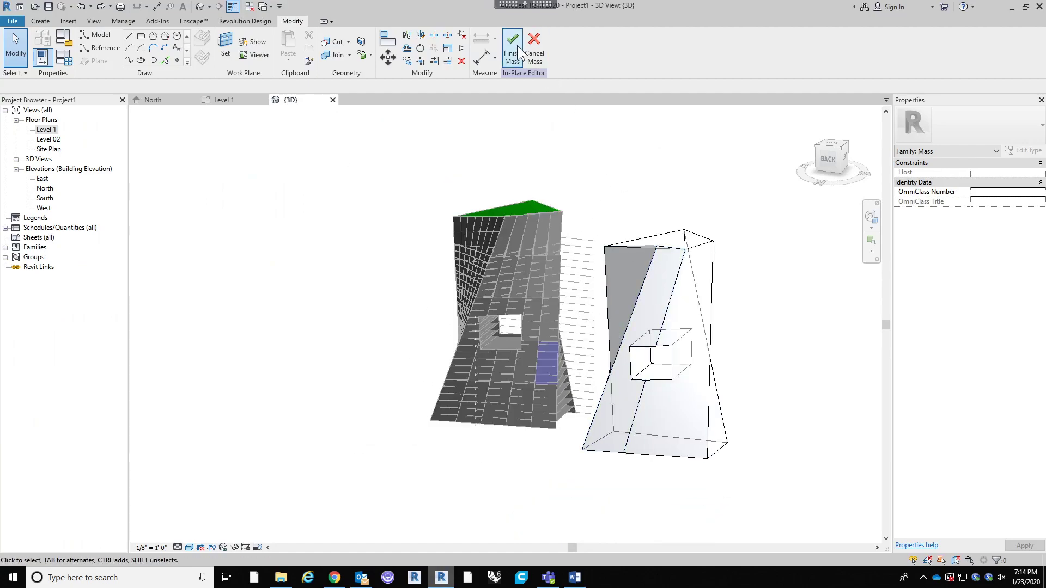
{"action": "left_click", "coordinate": [534, 52]}
{"action": "left_click", "coordinate": [549, 301]}
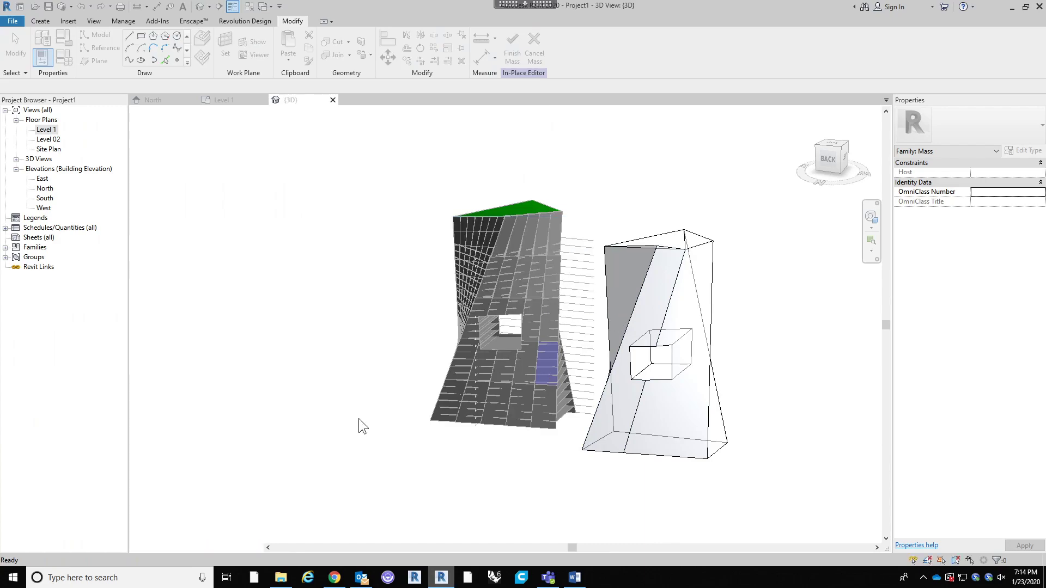
Step: Turn on the Section Box for the {3D} view and select the box around the tower
{"action": "scroll", "coordinate": [361, 419], "scroll_direction": "up", "scroll_amount": 3}
{"action": "scroll", "coordinate": [370, 240], "scroll_direction": "down", "scroll_amount": 3}
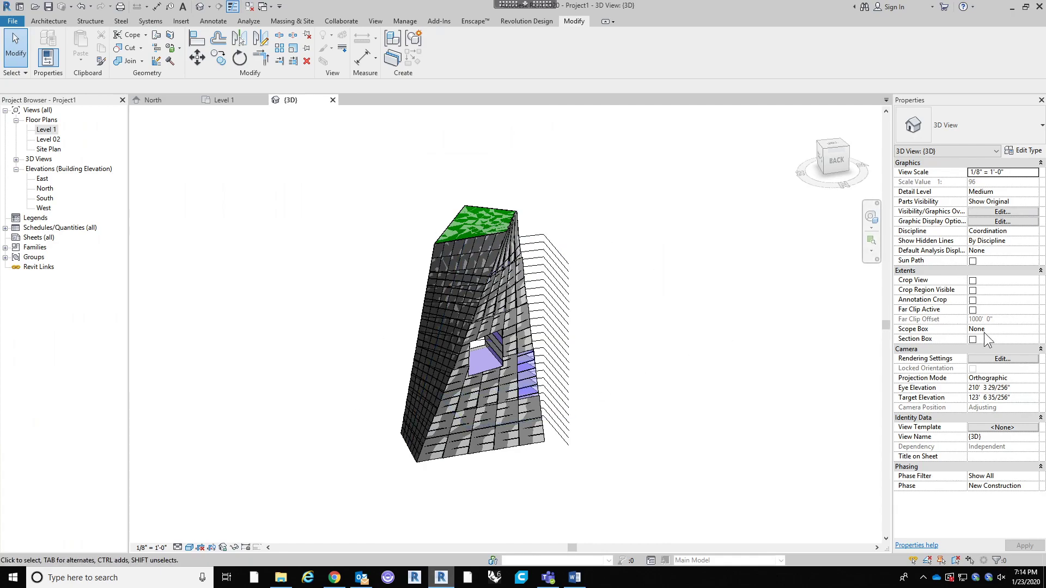
{"action": "left_click", "coordinate": [972, 338]}
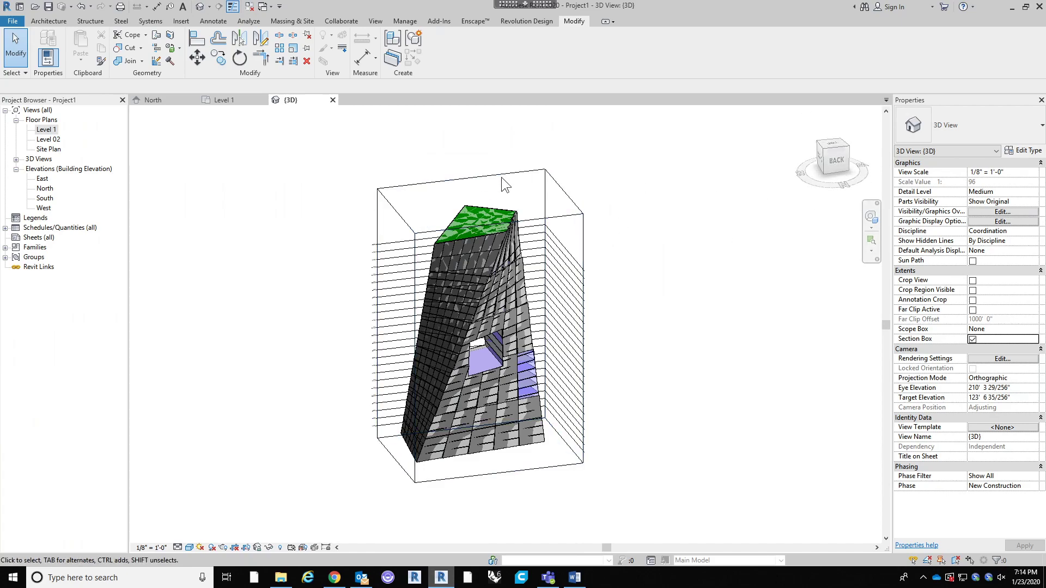
{"action": "left_click", "coordinate": [574, 204]}
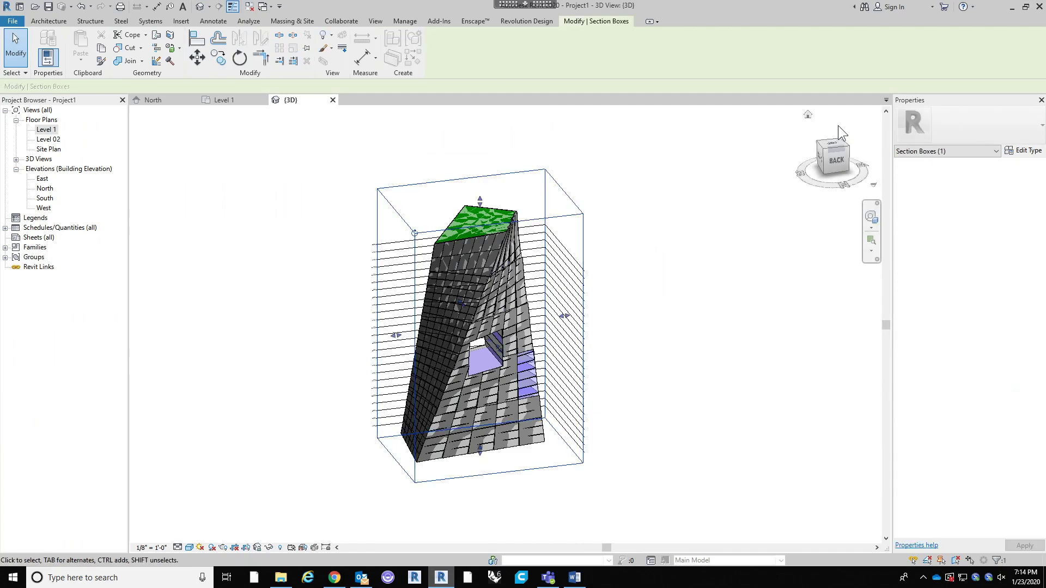
Step: From the top view, pull the section box's north face inward to cut through the tower, and inspect the cut from a corner view
{"action": "left_click", "coordinate": [832, 149]}
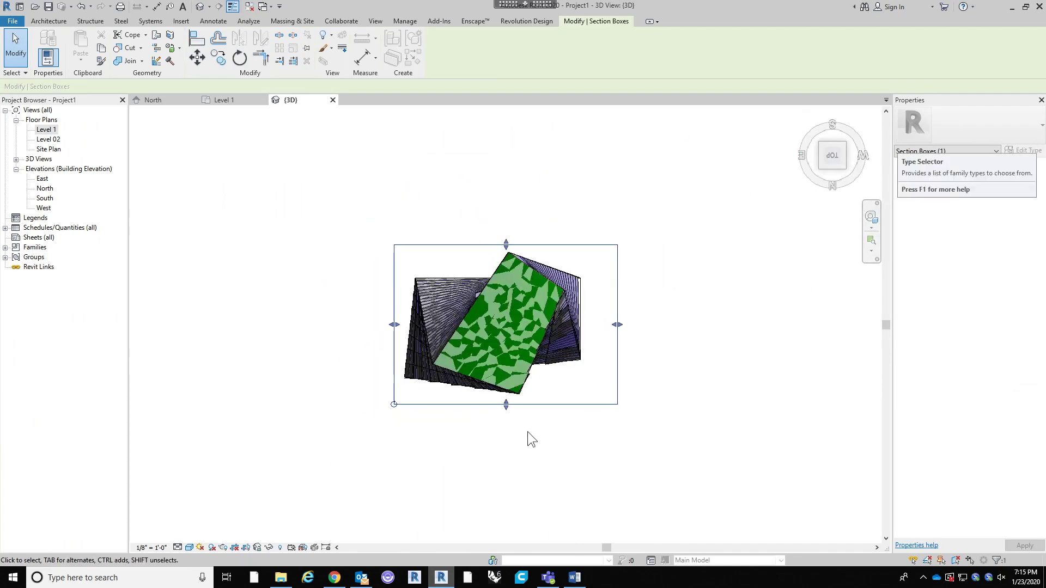
{"action": "scroll", "coordinate": [493, 417], "scroll_direction": "up", "scroll_amount": 2}
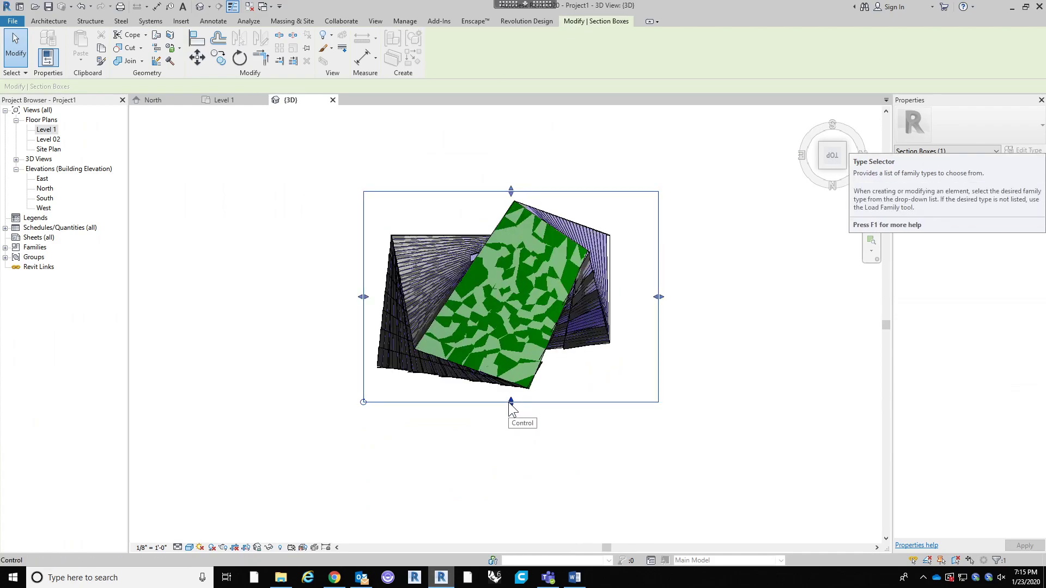
{"action": "left_click_drag", "start_coordinate": [512, 406], "coordinate": [543, 336]}
{"action": "left_click", "coordinate": [586, 428]}
{"action": "left_click", "coordinate": [825, 172]}
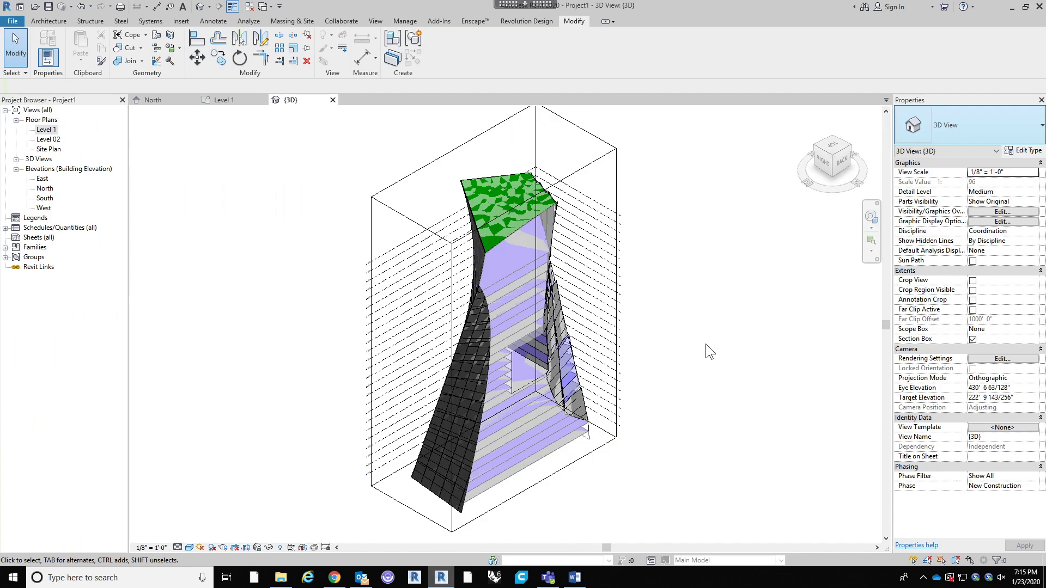
{"action": "scroll", "coordinate": [668, 290], "scroll_direction": "down", "scroll_amount": 3}
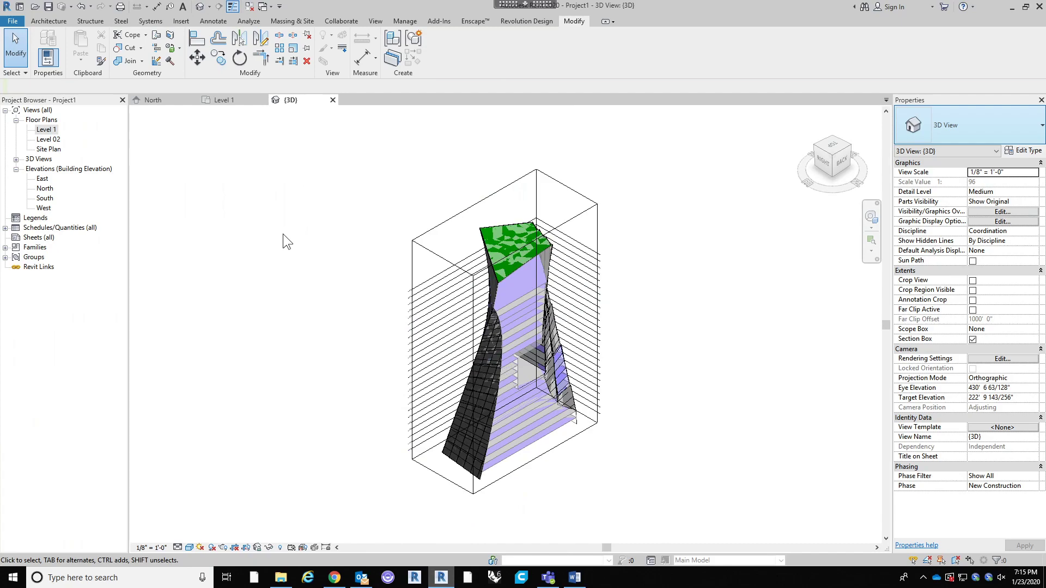
Step: Create a perspective camera view in the Level 1 plan, with the eye southwest of the tower and the target beyond its northeast corner
{"action": "double_click", "coordinate": [47, 130]}
{"action": "scroll", "coordinate": [509, 183], "scroll_direction": "down", "scroll_amount": 4}
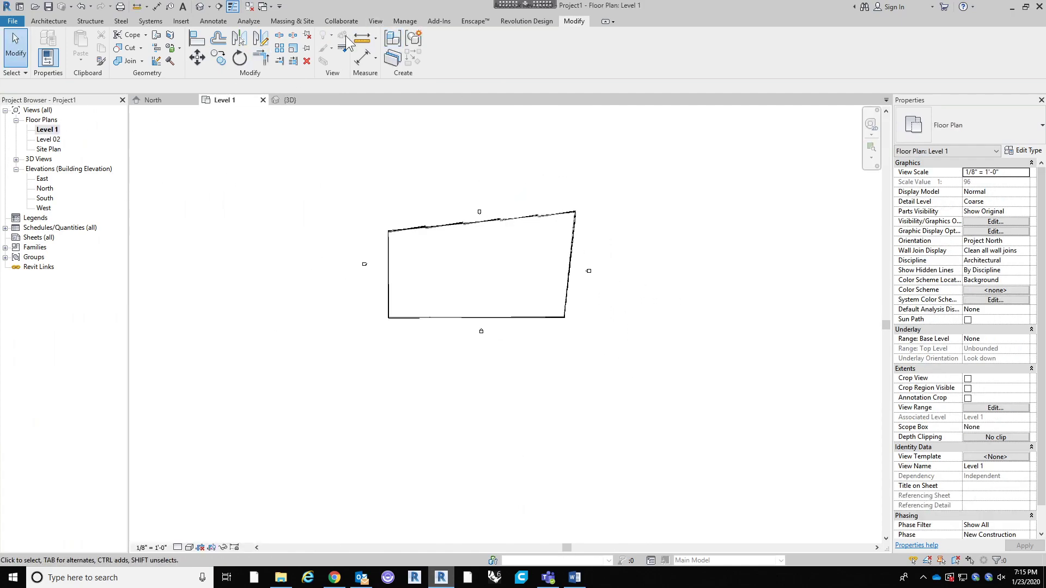
{"action": "left_click", "coordinate": [376, 22]}
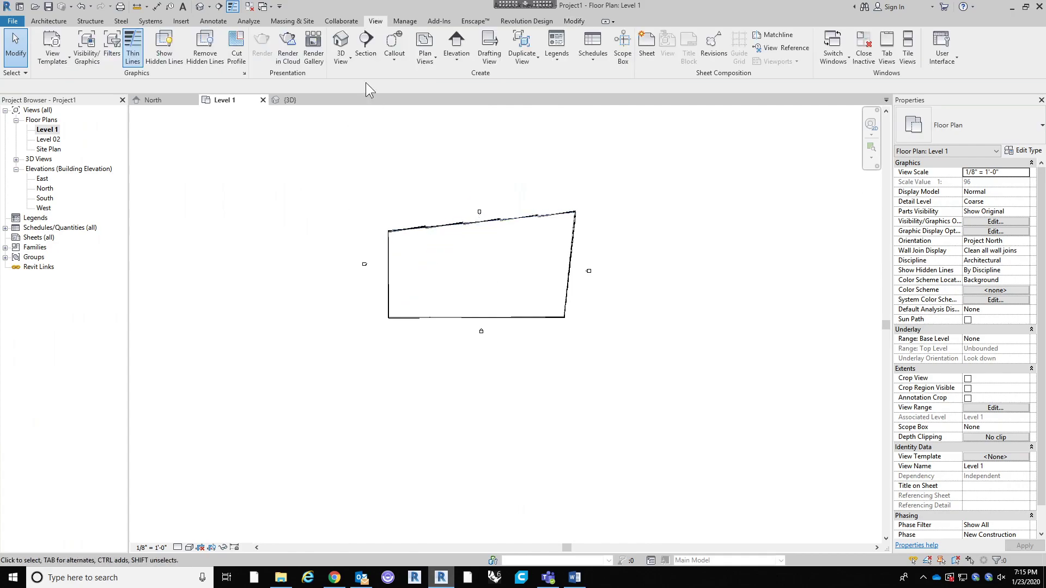
{"action": "left_click", "coordinate": [339, 61]}
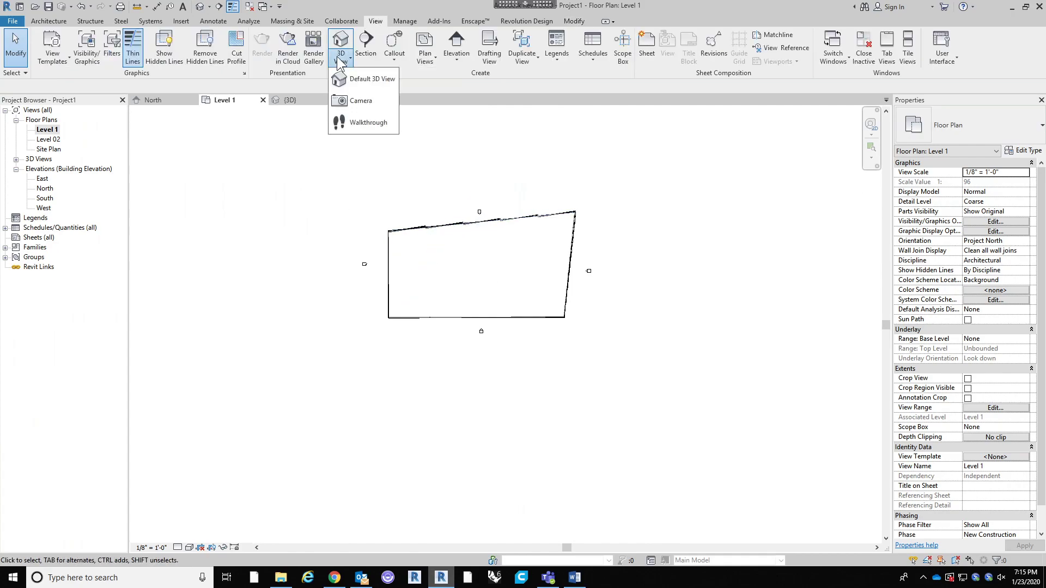
{"action": "left_click", "coordinate": [363, 101]}
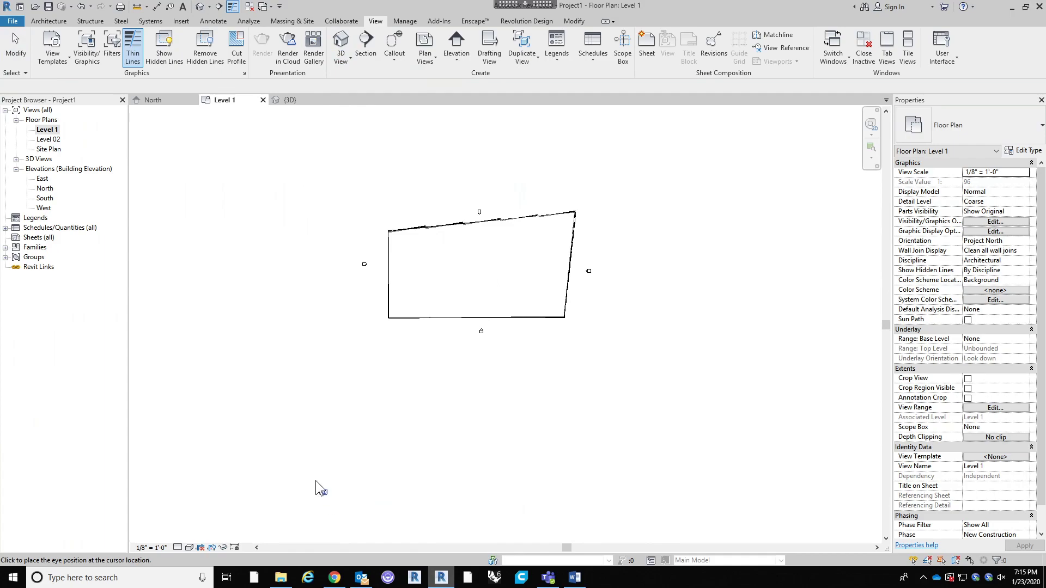
{"action": "left_click", "coordinate": [296, 469]}
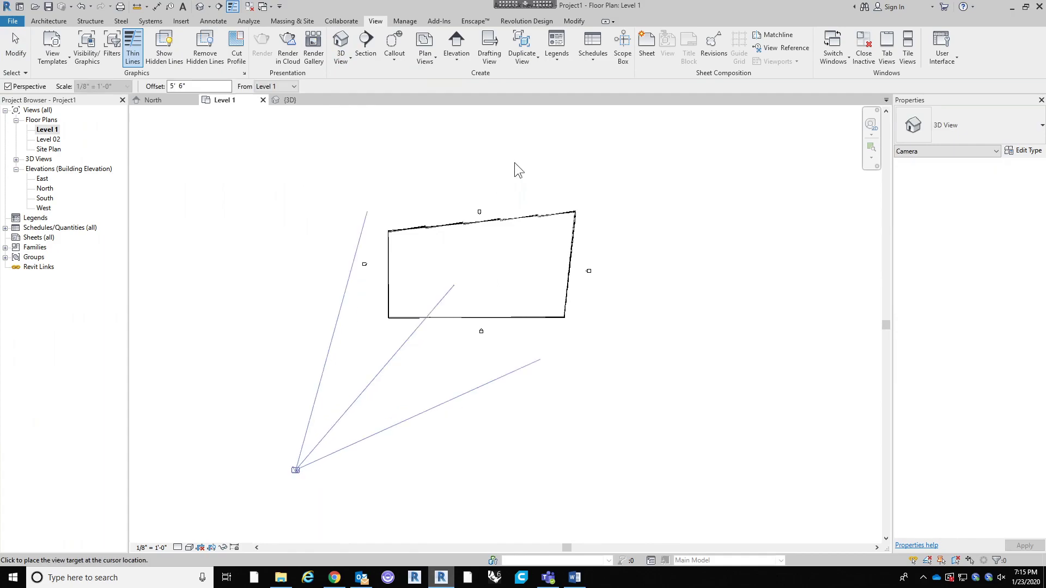
{"action": "left_click", "coordinate": [589, 132]}
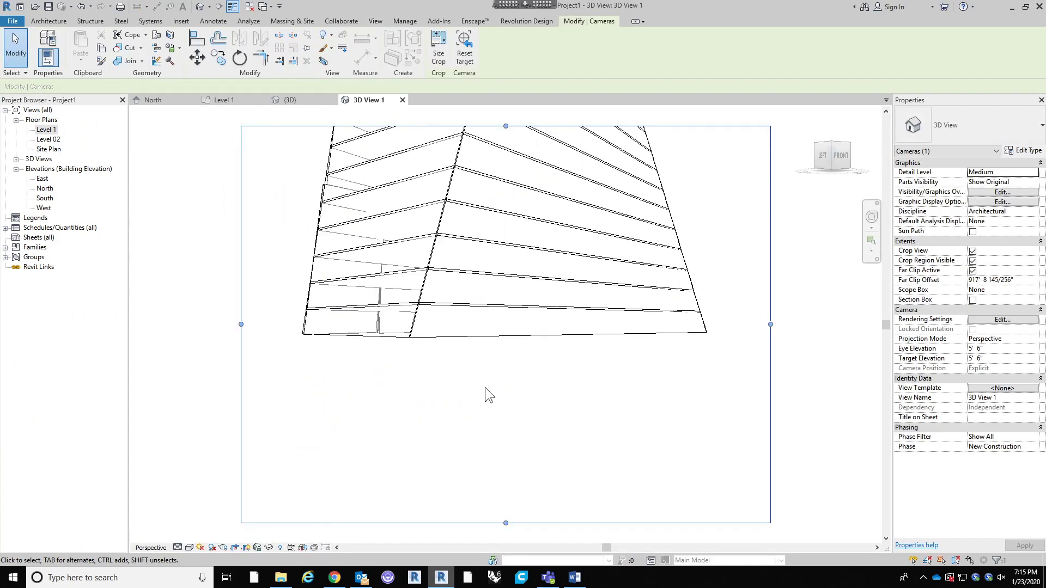
Step: Extend the crop region of 3D View 1 upward to show more of the tower and raise its lower edge to just below the base
{"action": "scroll", "coordinate": [484, 387], "scroll_direction": "down", "scroll_amount": 3}
{"action": "left_click_drag", "start_coordinate": [494, 273], "coordinate": [493, 158]}
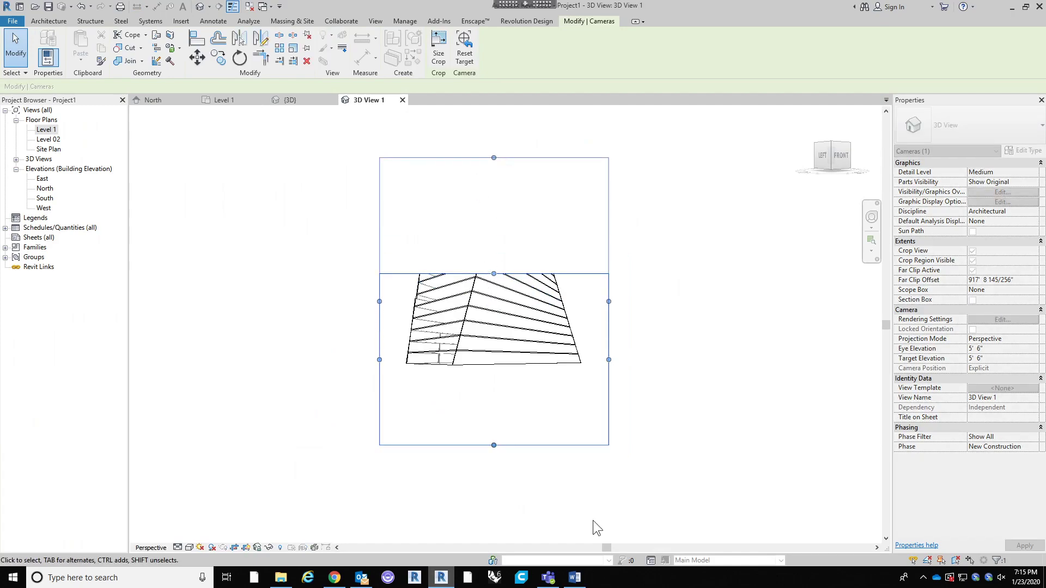
{"action": "left_click_drag", "start_coordinate": [494, 444], "coordinate": [501, 374]}
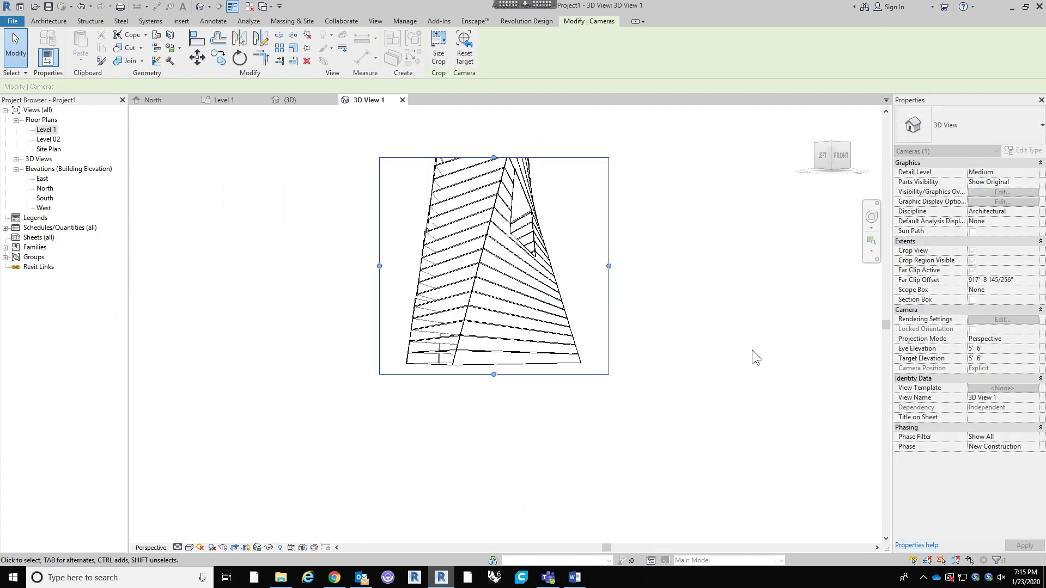
{"action": "left_click", "coordinate": [708, 254]}
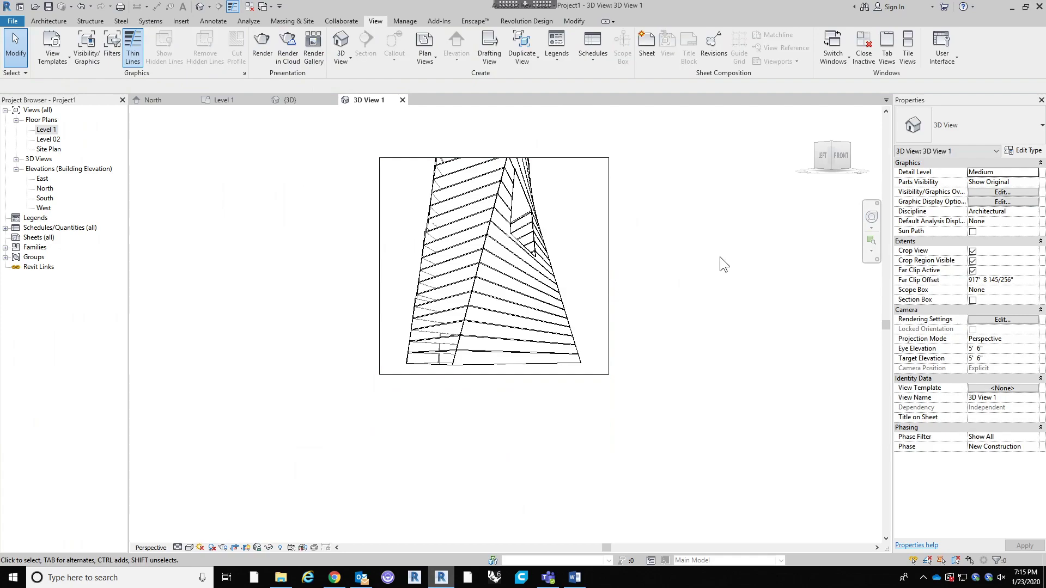
Step: Turn on the Section Box for 3D View 1 and pull its south face inward to cut through the tower
{"action": "left_click", "coordinate": [973, 300]}
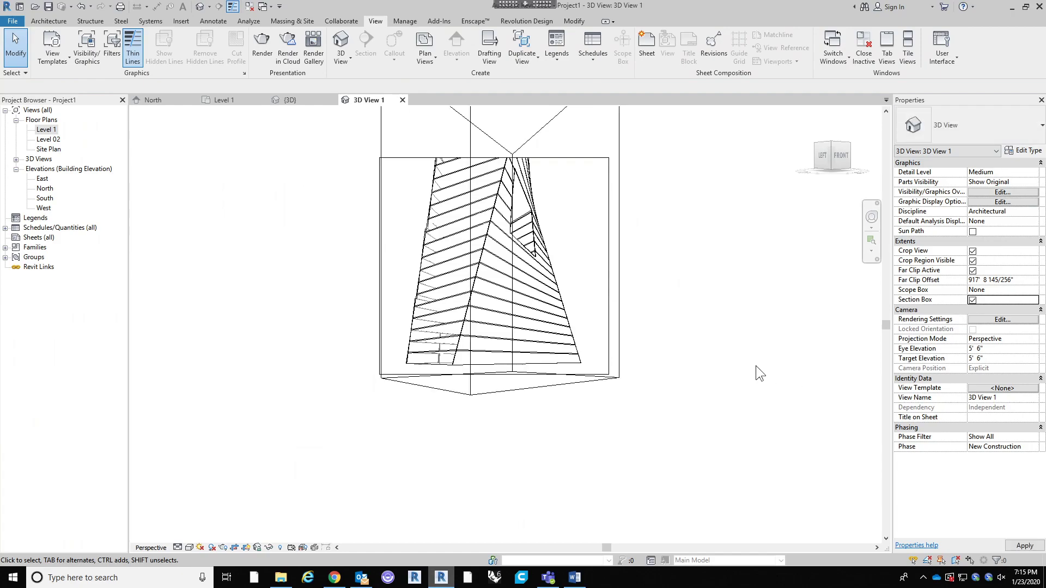
{"action": "left_click", "coordinate": [619, 249]}
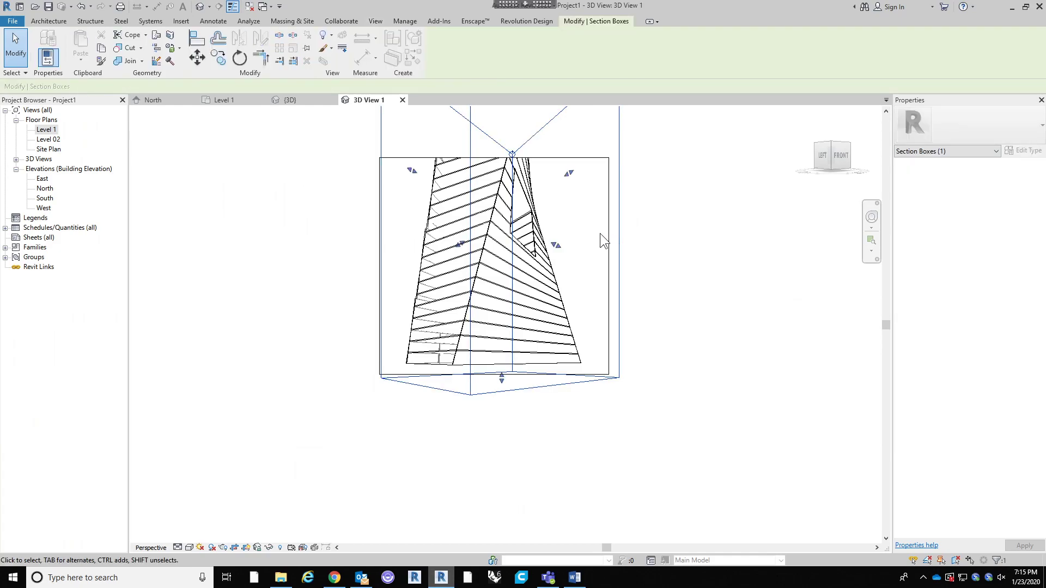
{"action": "left_click_drag", "start_coordinate": [568, 173], "coordinate": [530, 187]}
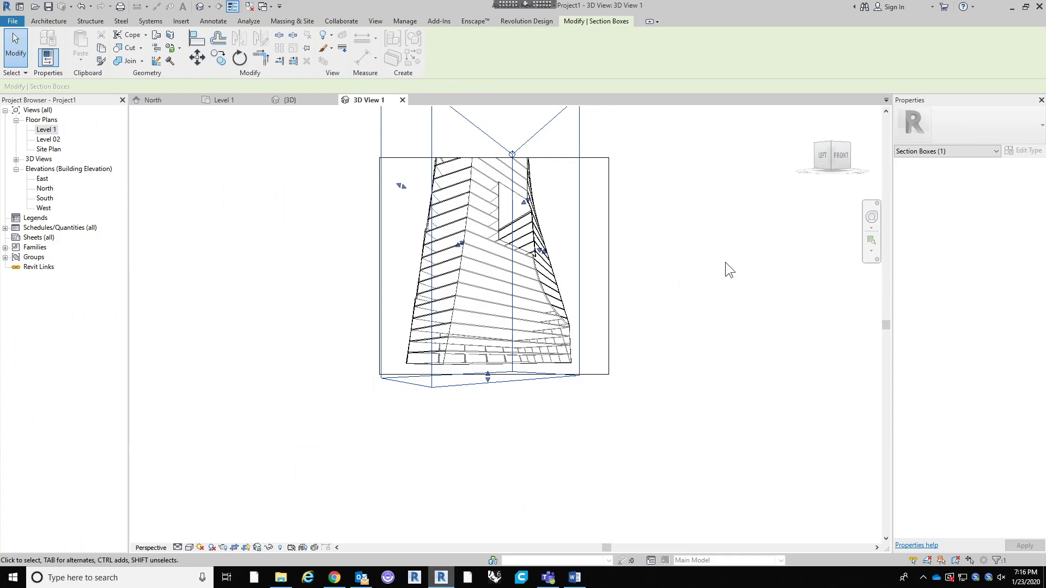
Step: Show the camera of 3D View 1 in the Level 1 plan and shift its eye point slightly southwest of the tower
{"action": "double_click", "coordinate": [46, 130]}
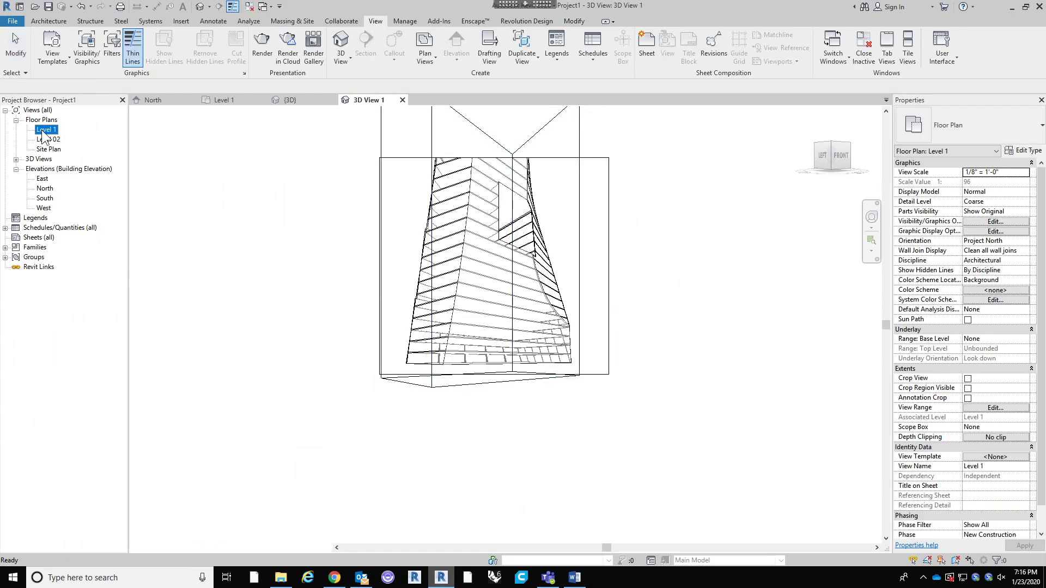
{"action": "left_click", "coordinate": [613, 318]}
{"action": "scroll", "coordinate": [470, 163], "scroll_direction": "up", "scroll_amount": 3}
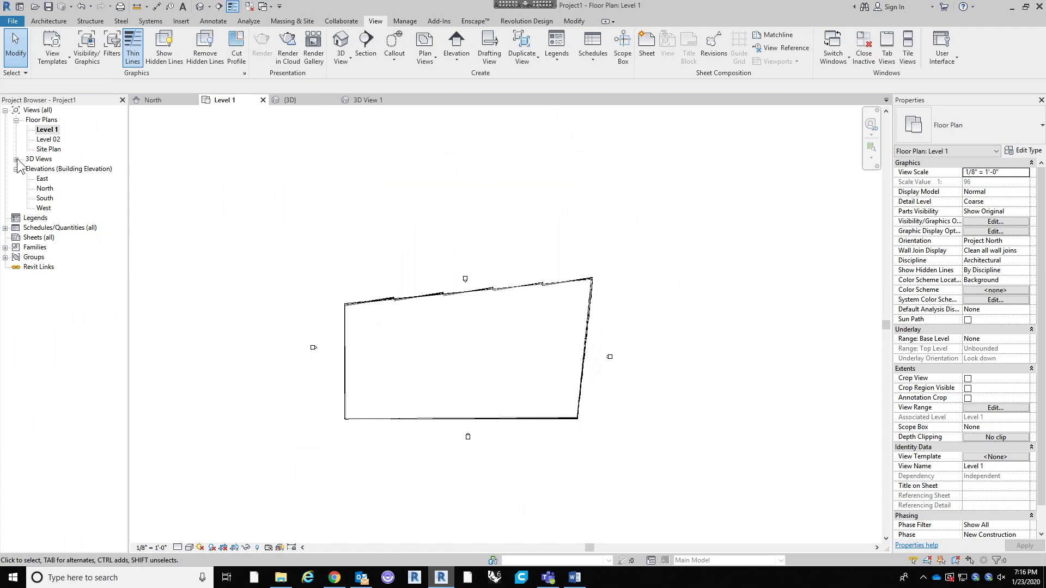
{"action": "left_click", "coordinate": [16, 160]}
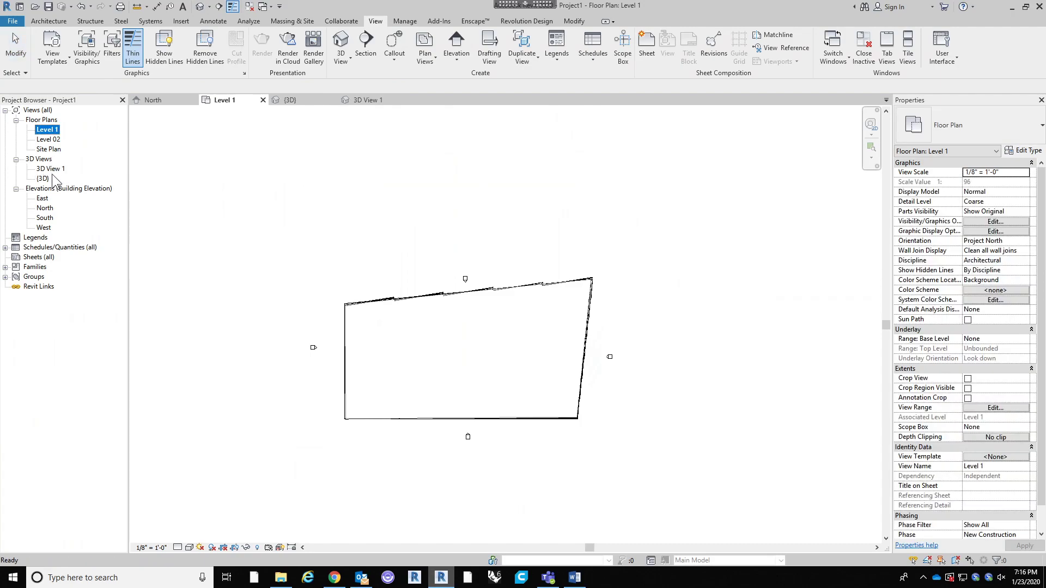
{"action": "left_click", "coordinate": [49, 169]}
{"action": "right_click", "coordinate": [49, 169]}
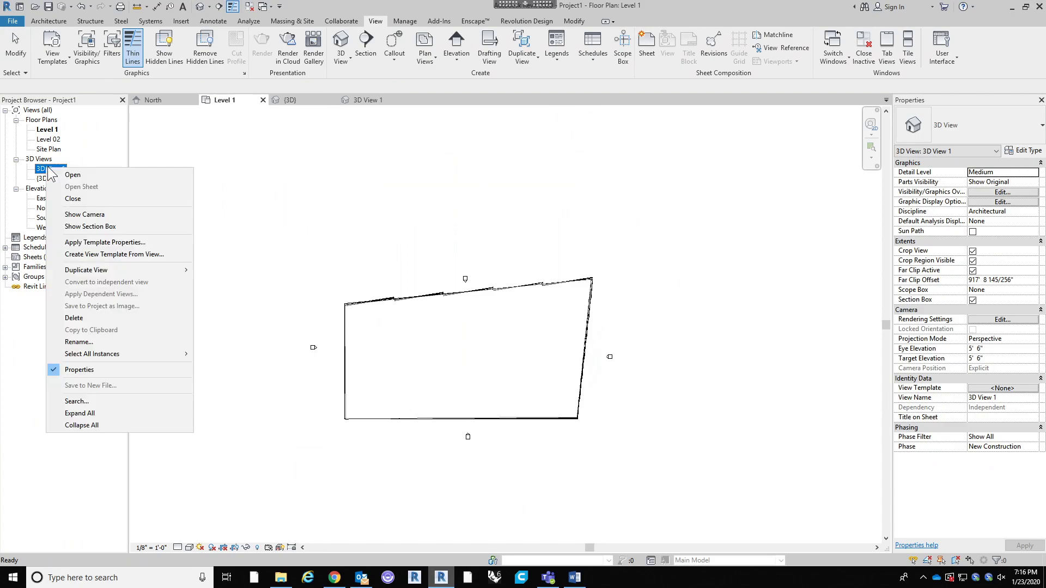
{"action": "left_click", "coordinate": [125, 212]}
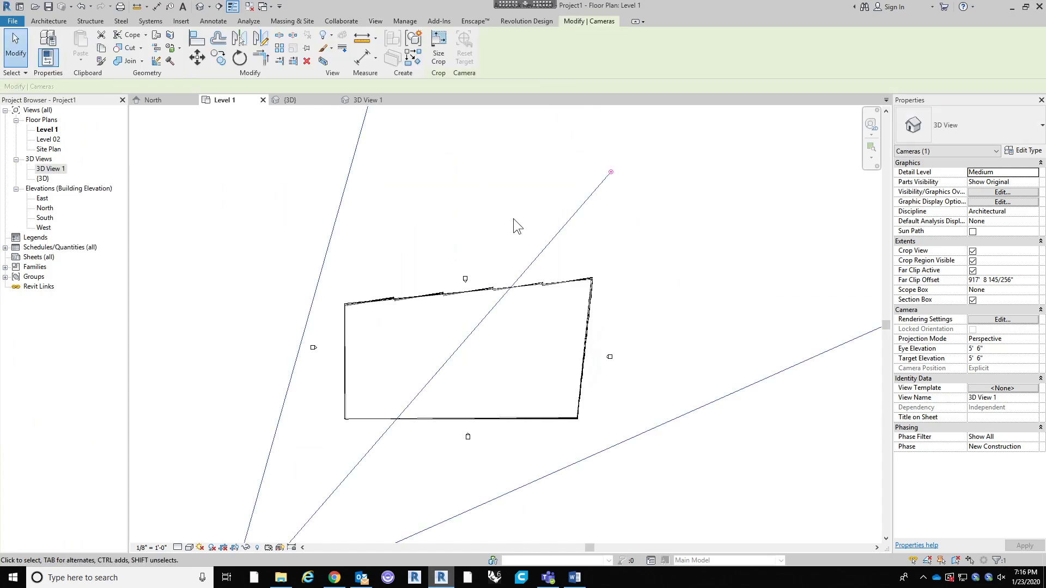
{"action": "mouse_move", "coordinate": [369, 418]}
{"action": "left_mouse_down"}
{"action": "mouse_move", "coordinate": [362, 383]}
{"action": "mouse_move", "coordinate": [392, 411]}
{"action": "mouse_move", "coordinate": [378, 407]}
{"action": "left_mouse_up"}
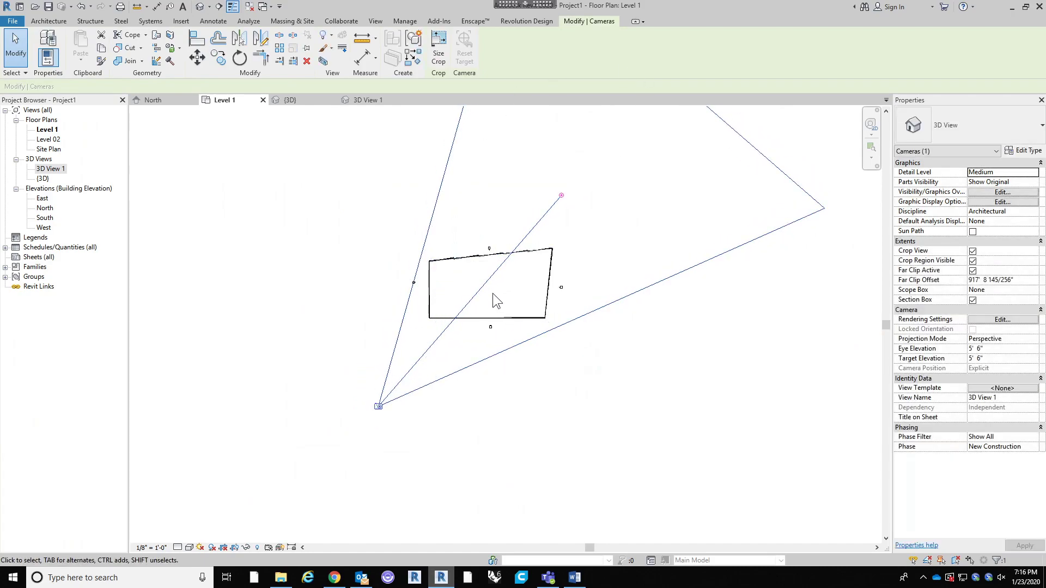
Step: Show the section box of 3D View 1 in the Level 1 plan and pull its south face farther into the tower
{"action": "right_click", "coordinate": [61, 166]}
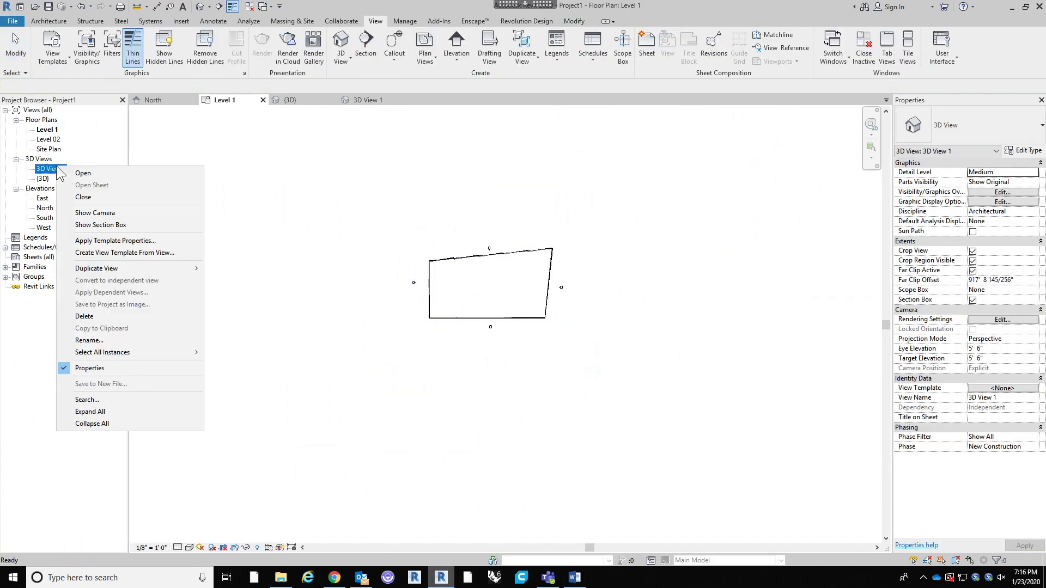
{"action": "left_click", "coordinate": [122, 225]}
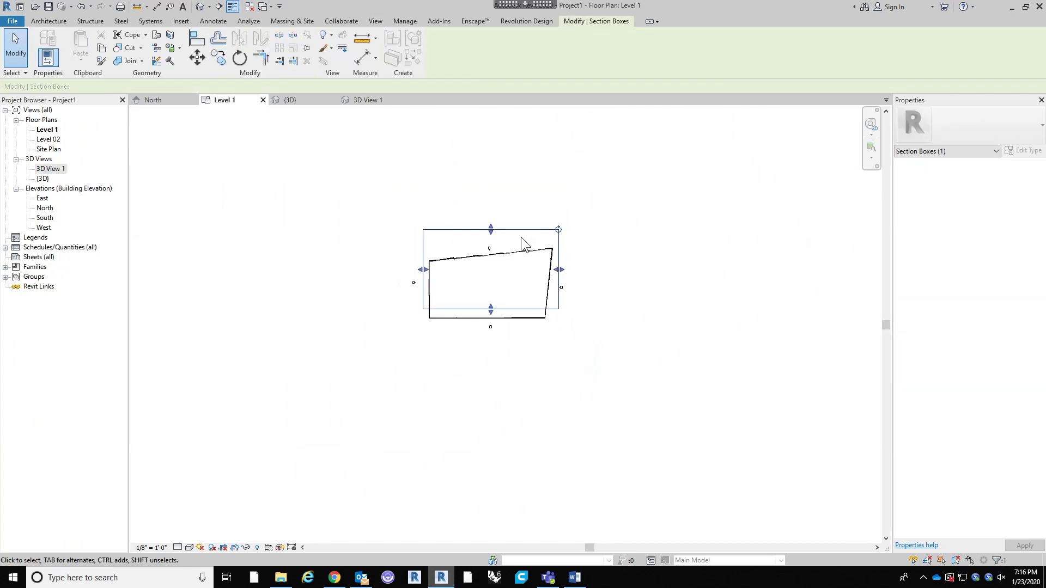
{"action": "scroll", "coordinate": [520, 237], "scroll_direction": "up", "scroll_amount": 2}
{"action": "left_click_drag", "start_coordinate": [466, 360], "coordinate": [467, 333]}
{"action": "left_click", "coordinate": [714, 382]}
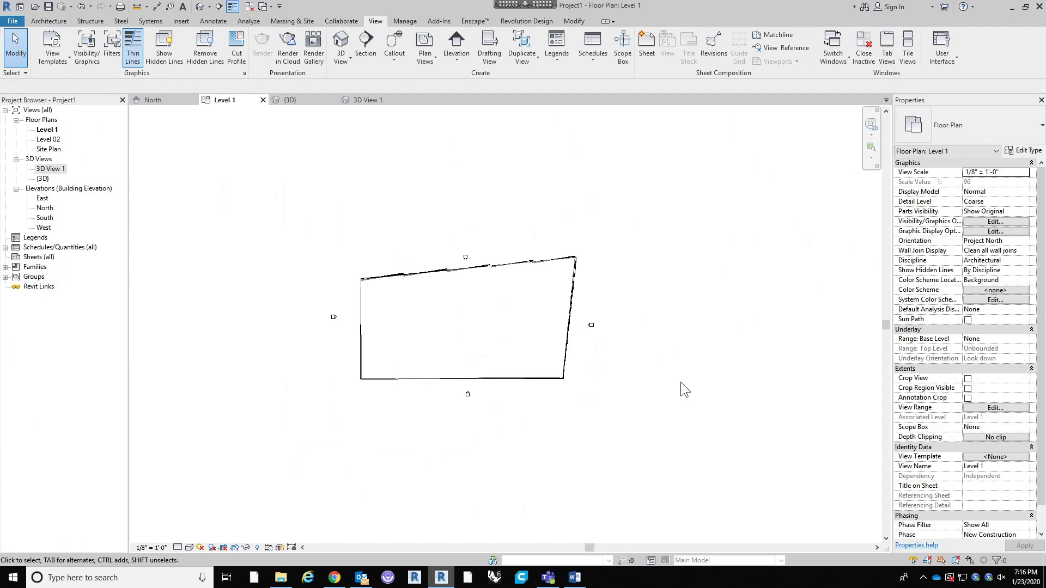
{"action": "scroll", "coordinate": [653, 294], "scroll_direction": "up", "scroll_amount": 1}
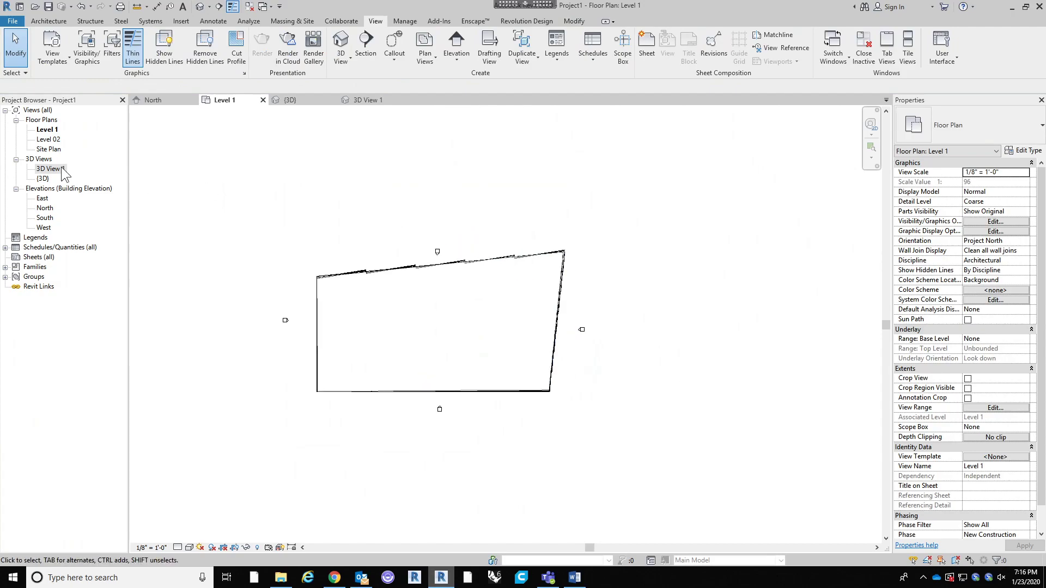
Step: Open 3D View 1 and hide the section box outline in the view by element
{"action": "double_click", "coordinate": [49, 168]}
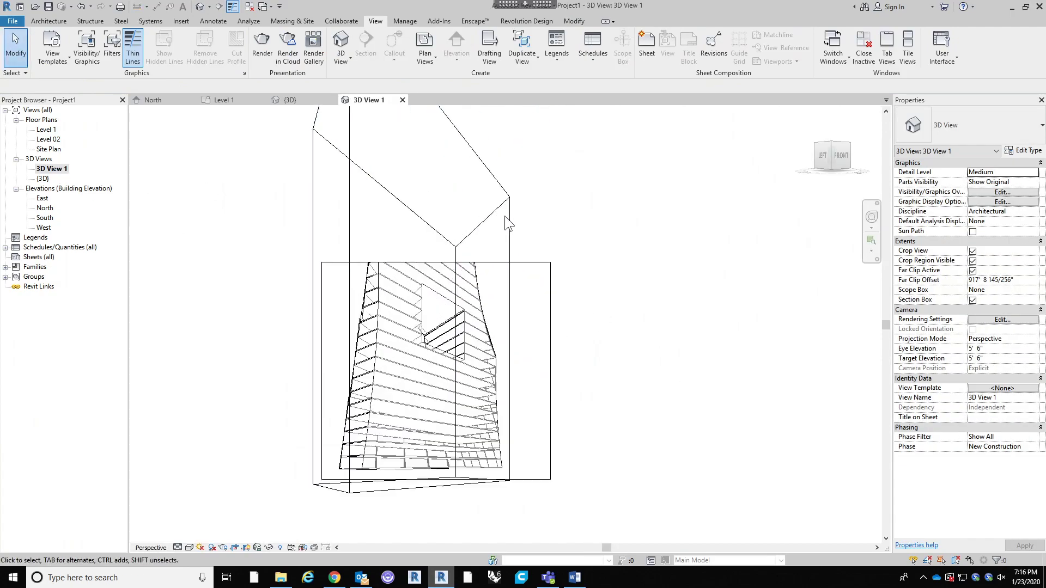
{"action": "left_click", "coordinate": [534, 262]}
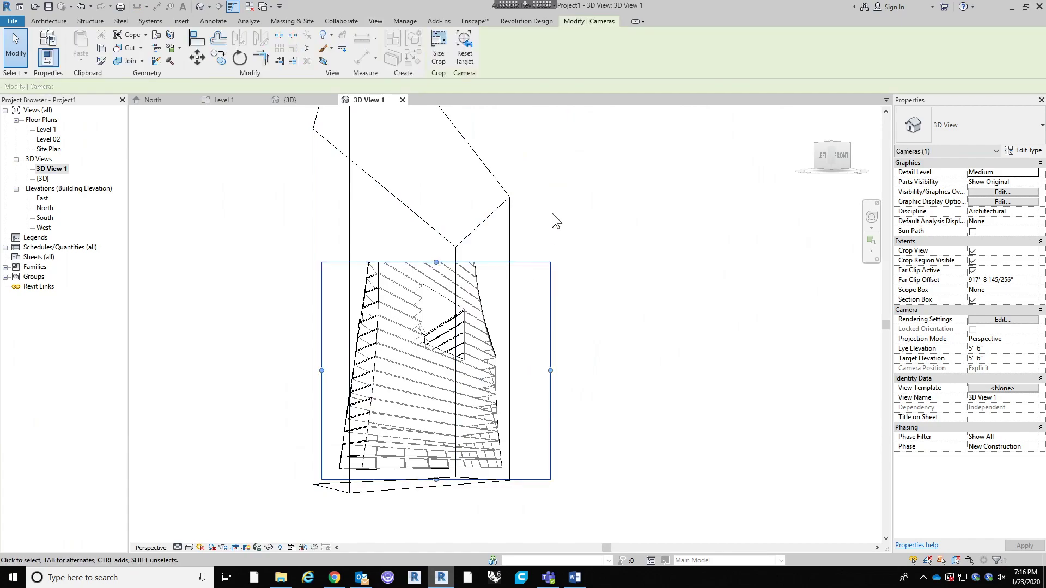
{"action": "right_click", "coordinate": [511, 224]}
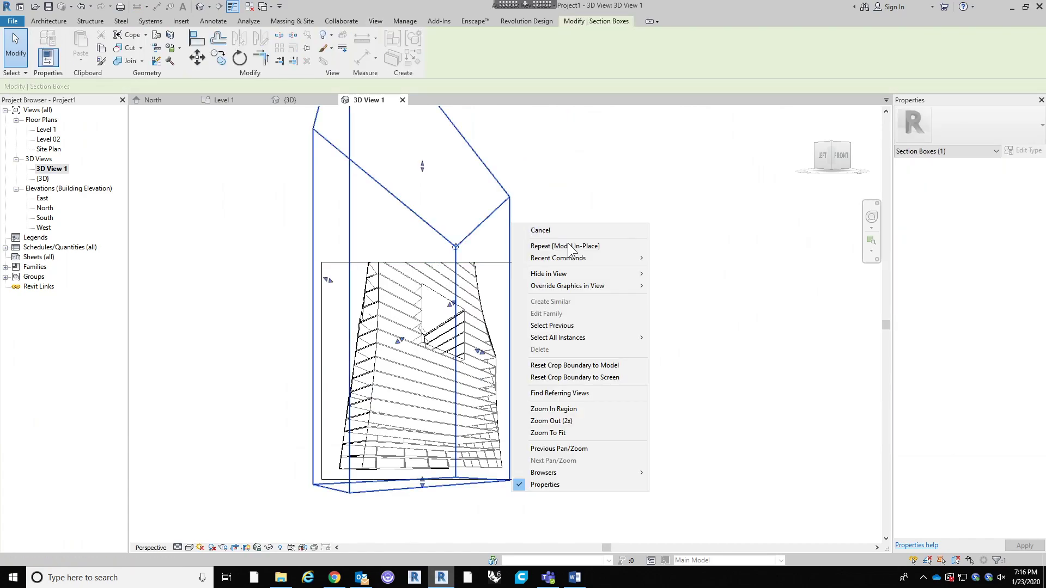
{"action": "mouse_move", "coordinate": [563, 276]}
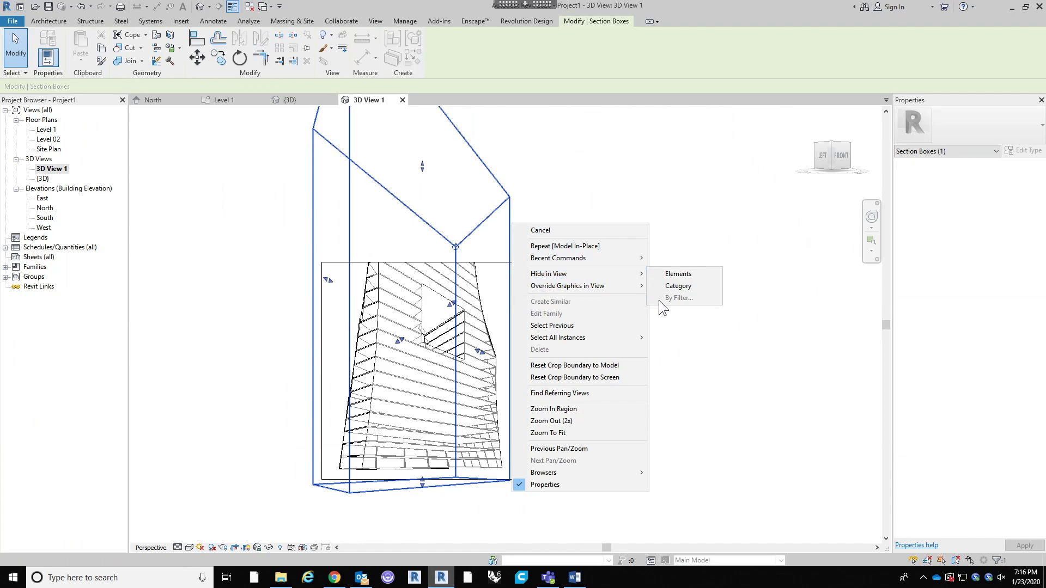
{"action": "left_click", "coordinate": [695, 272]}
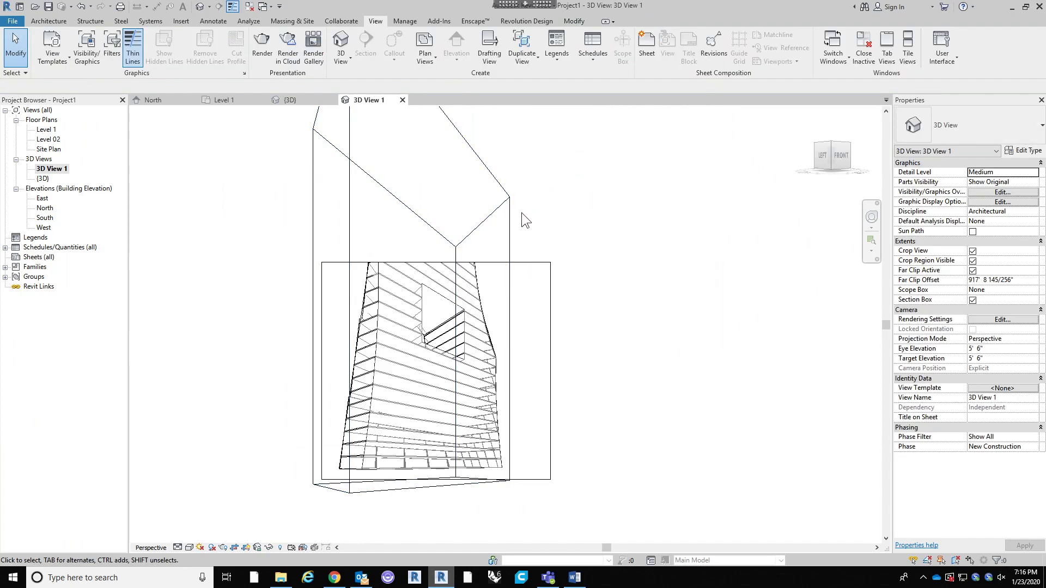
{"action": "left_click", "coordinate": [512, 224]}
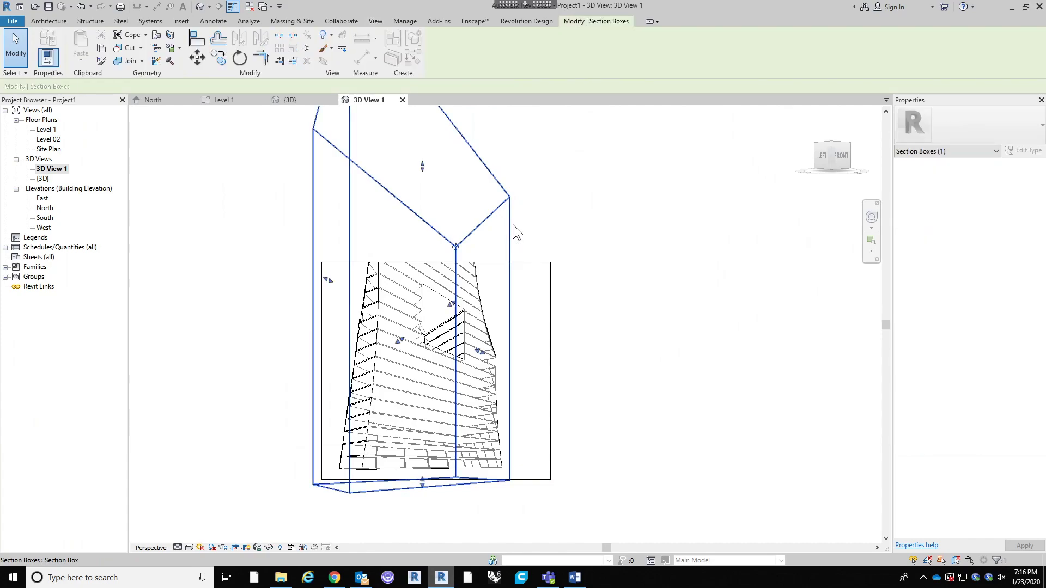
{"action": "right_click", "coordinate": [512, 224]}
{"action": "mouse_move", "coordinate": [592, 280]}
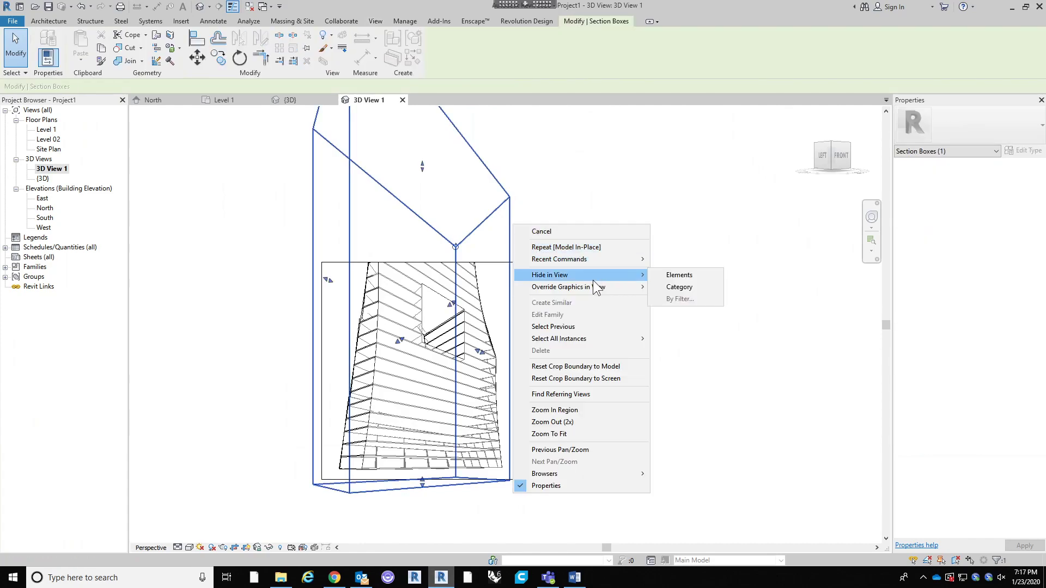
{"action": "left_click", "coordinate": [665, 273]}
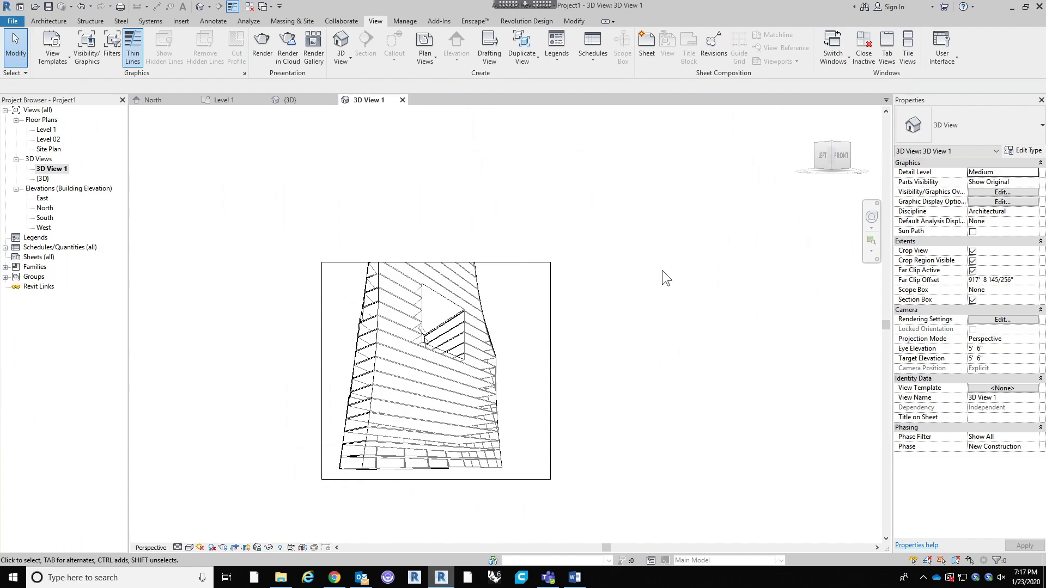
Step: Open the print settings for the section perspective, look through the available printers and PDF options, and cancel without printing
{"action": "middle_click_drag", "start_coordinate": [224, 276], "coordinate": [223, 220]}
{"action": "scroll", "coordinate": [222, 220], "scroll_direction": "up", "scroll_amount": 1}
{"action": "scroll", "coordinate": [222, 220], "scroll_direction": "down", "scroll_amount": 1}
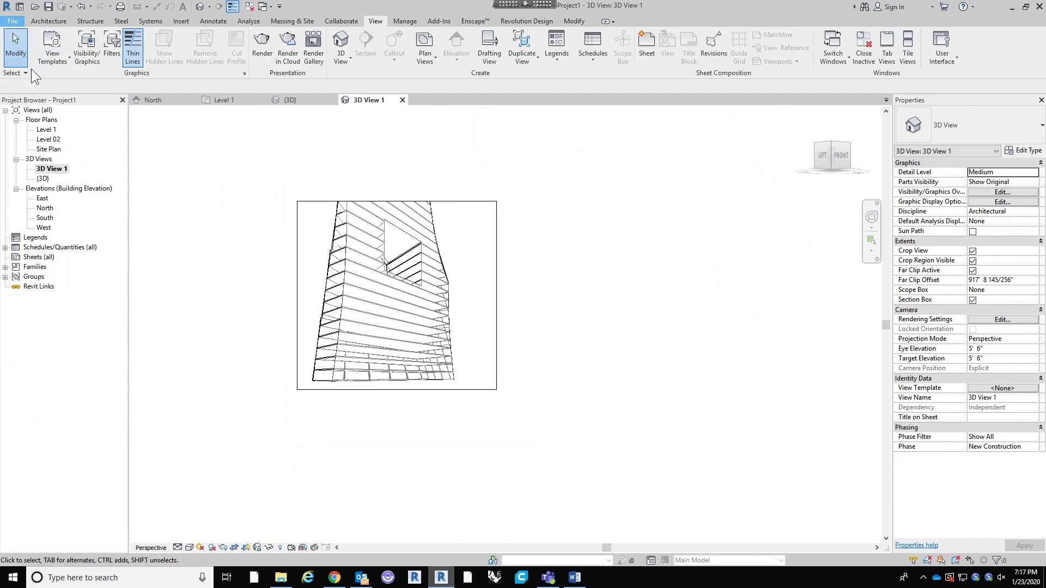
{"action": "left_click", "coordinate": [45, 213]}
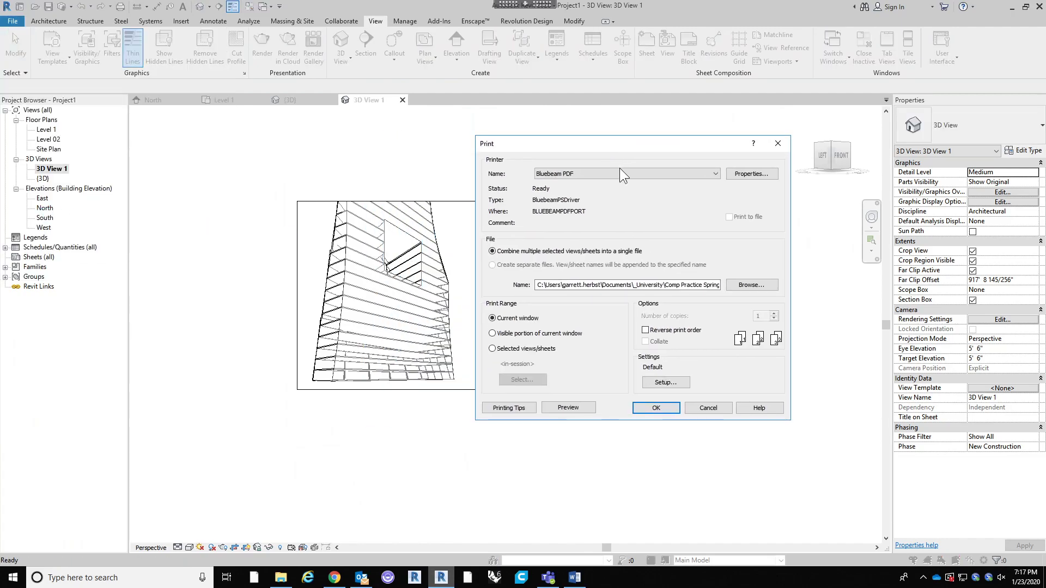
{"action": "left_click", "coordinate": [617, 171]}
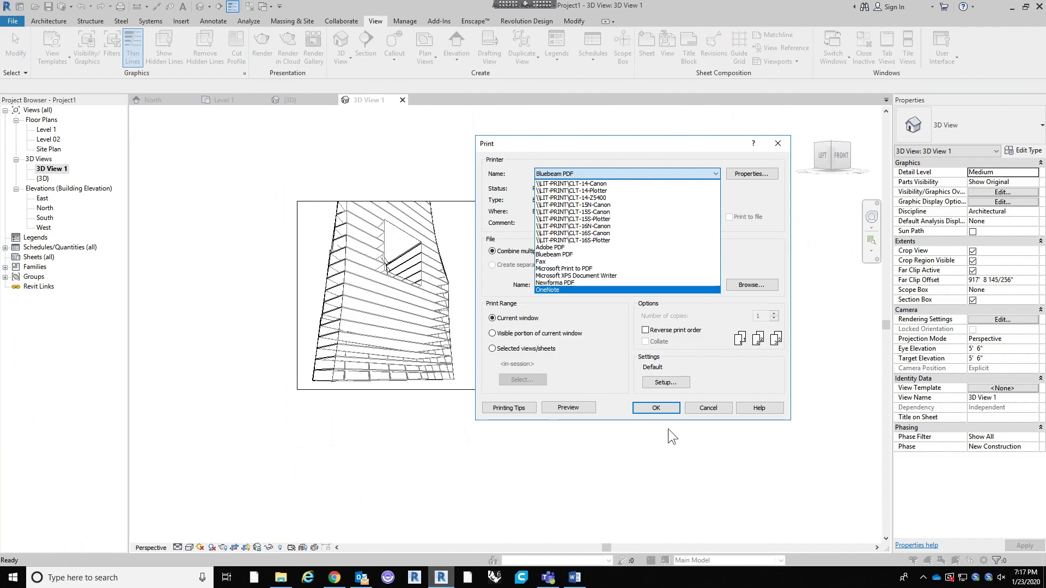
{"action": "left_click", "coordinate": [706, 412]}
{"action": "left_click", "coordinate": [704, 406]}
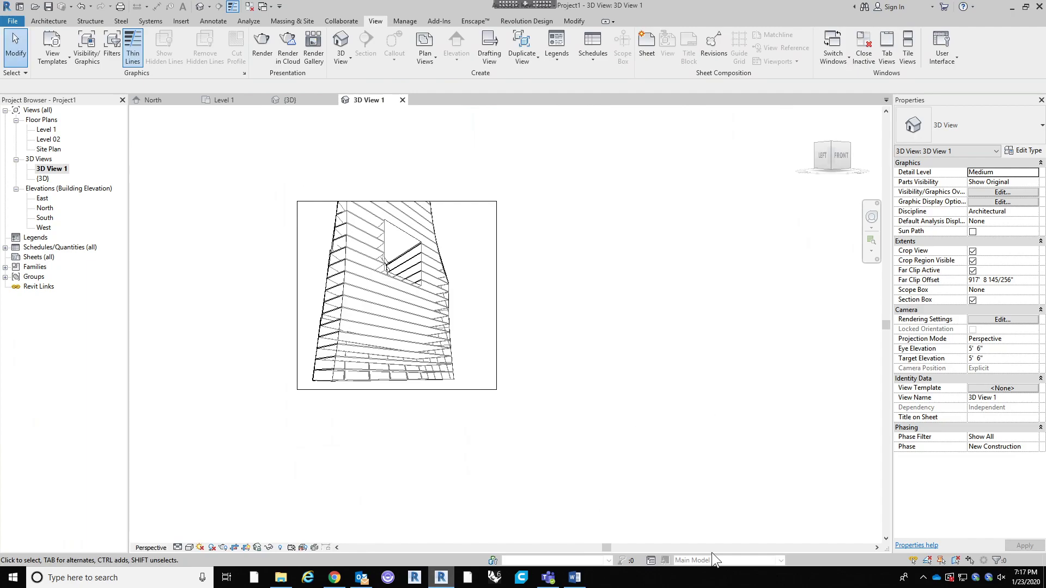
Step: Switch to Chrome and review the Assignment 2 - BIG description and its PDF deliverables
{"action": "left_click", "coordinate": [334, 578]}
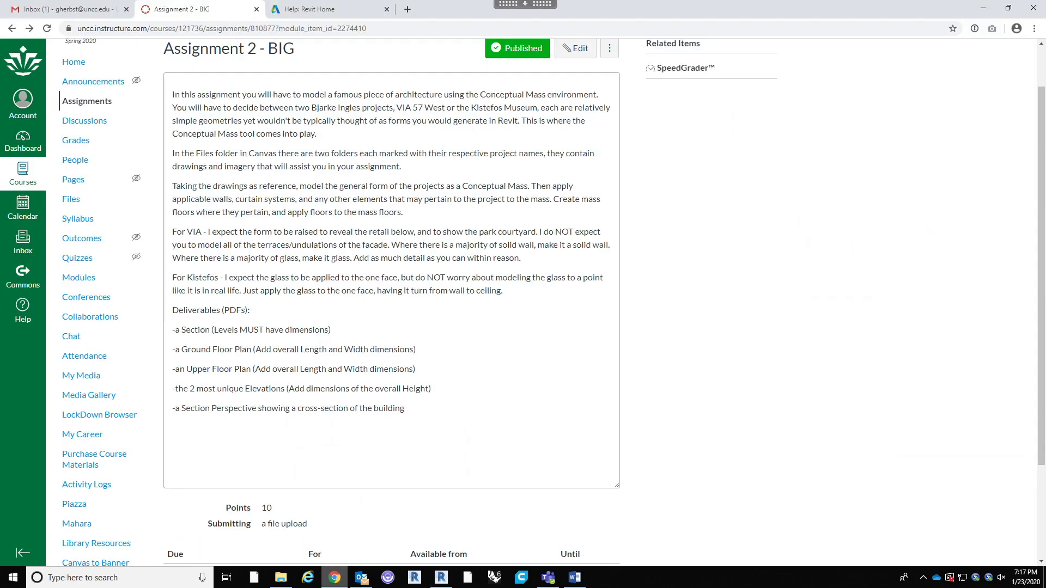
{"action": "scroll", "coordinate": [453, 315], "scroll_direction": "up", "scroll_amount": 1}
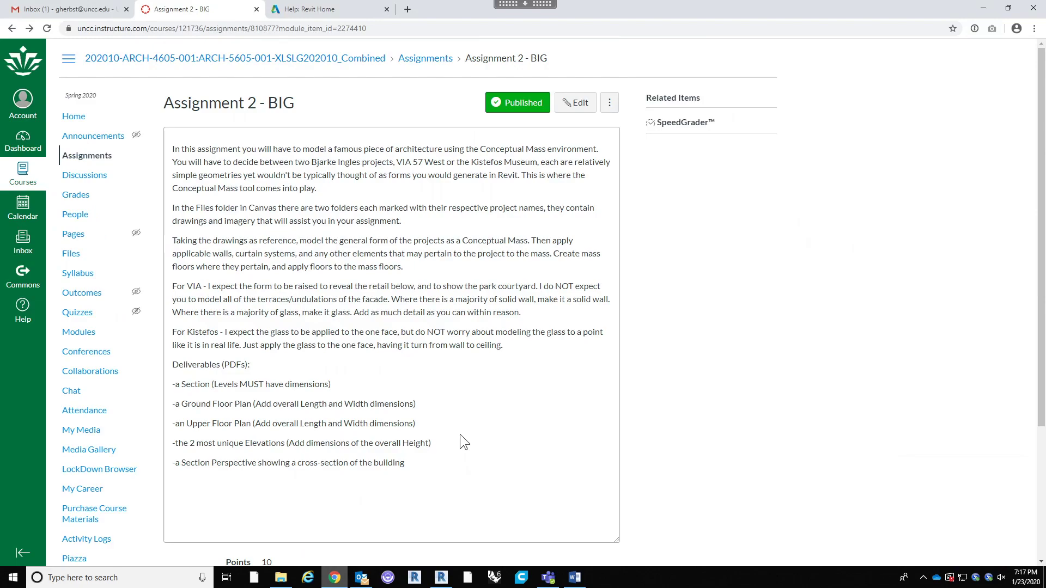
Step: Switch to Revit and reveal the hidden elements in 3D View 1
{"action": "left_click", "coordinate": [442, 578]}
{"action": "middle_click_drag", "start_coordinate": [560, 236], "coordinate": [588, 254]}
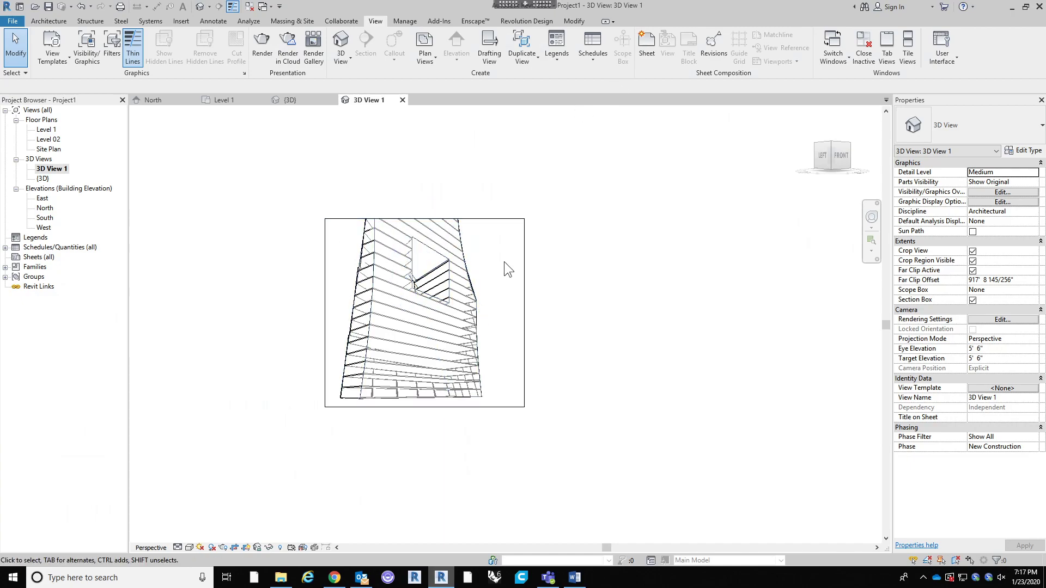
{"action": "scroll", "coordinate": [382, 352], "scroll_direction": "up", "scroll_amount": 1}
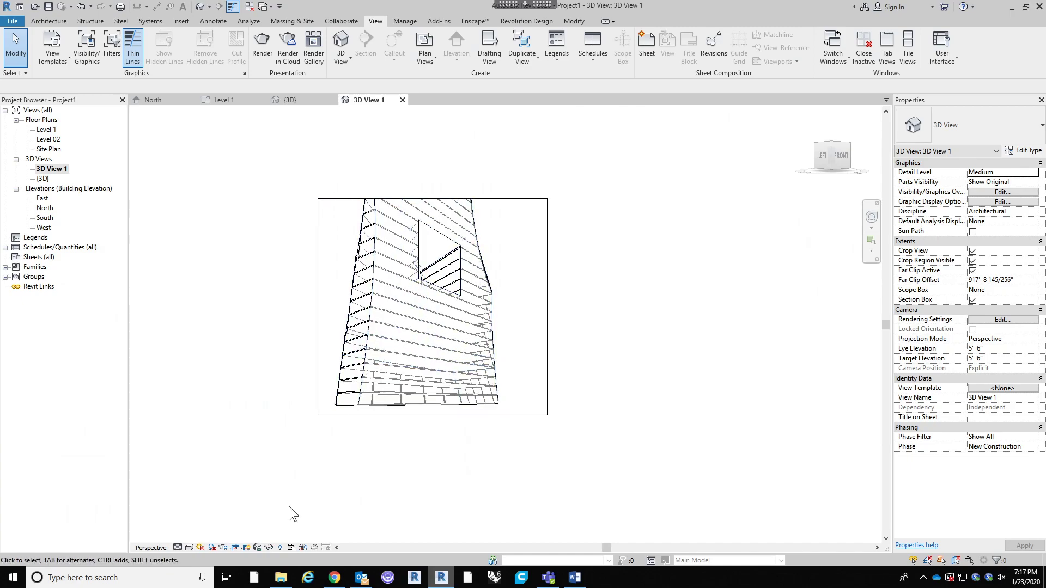
{"action": "left_click", "coordinate": [280, 544]}
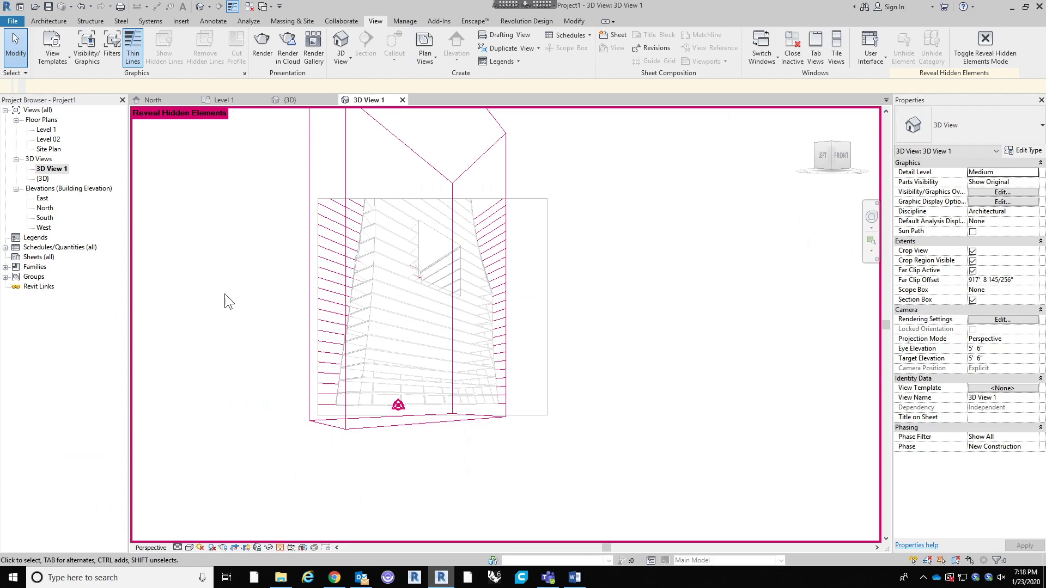
Step: Unhide the section box by element in 3D View 1 and turn off the display of hidden elements
{"action": "left_click", "coordinate": [505, 167]}
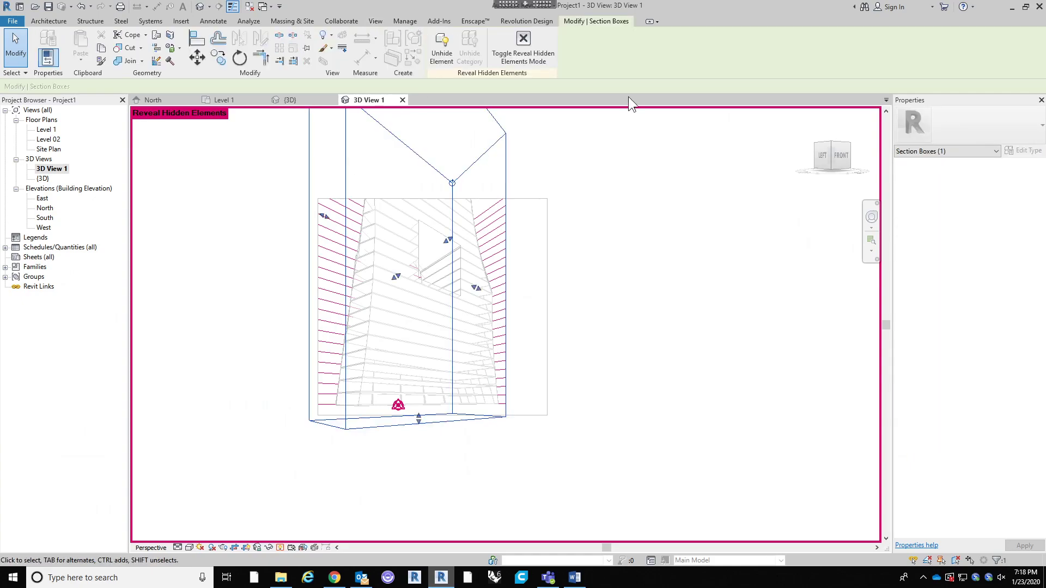
{"action": "right_click", "coordinate": [500, 174]}
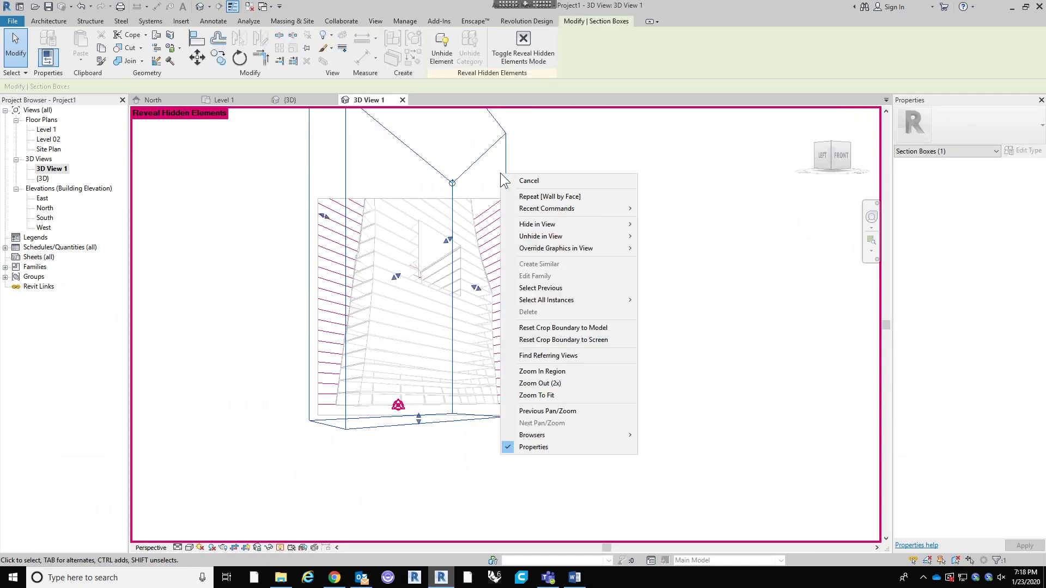
{"action": "mouse_move", "coordinate": [535, 237]}
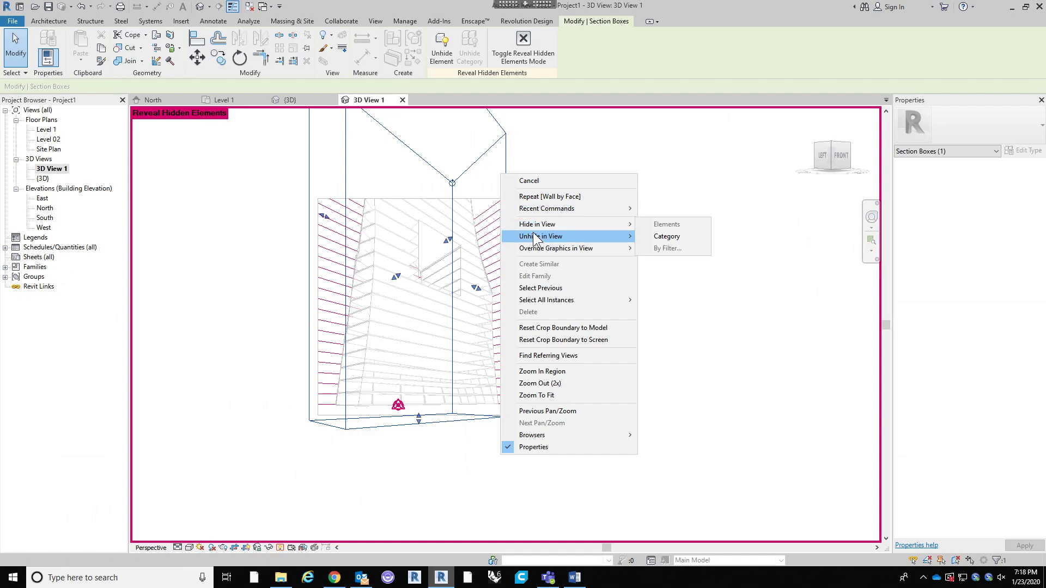
{"action": "left_click", "coordinate": [537, 96]}
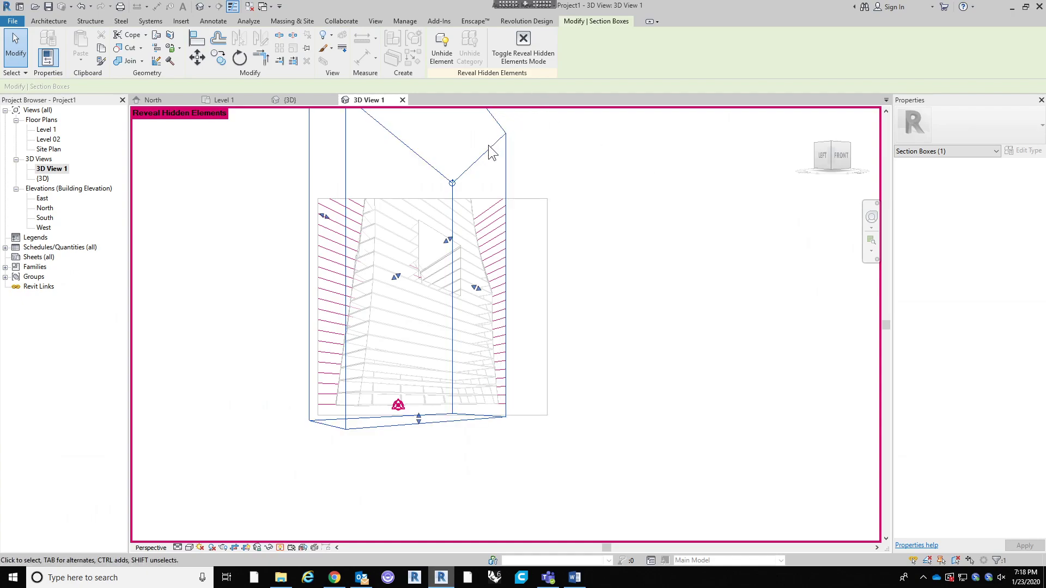
{"action": "left_click", "coordinate": [445, 49]}
{"action": "left_click", "coordinate": [702, 241]}
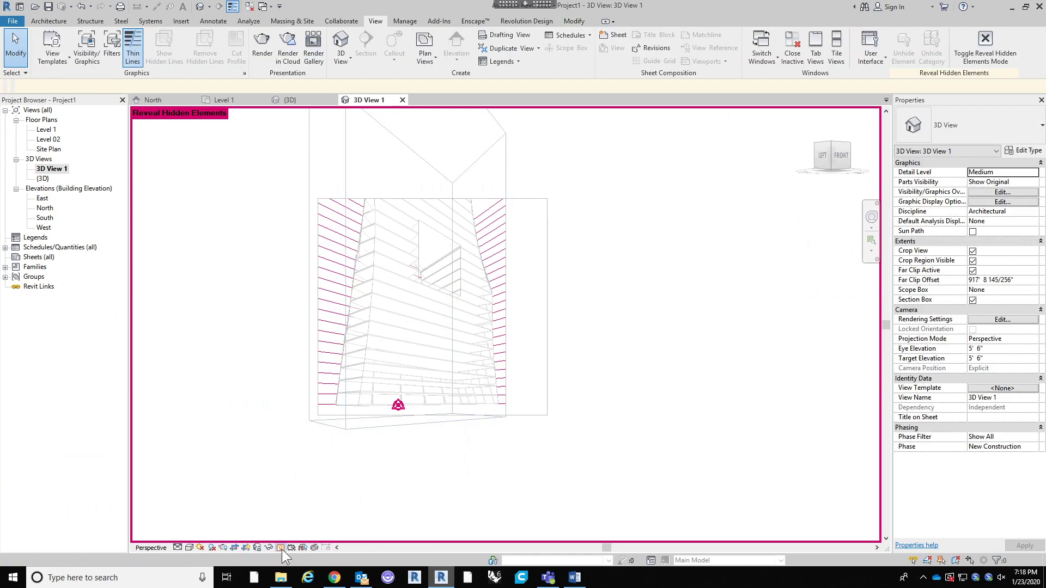
{"action": "left_click", "coordinate": [280, 548]}
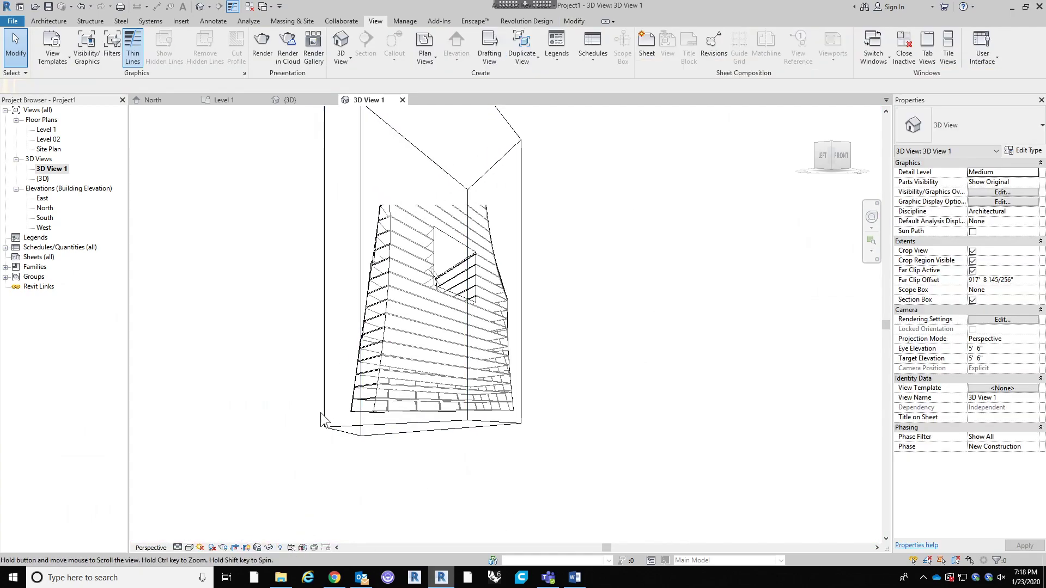
Step: Open the North elevation and examine the tower's facade and level lines
{"action": "left_click", "coordinate": [44, 208]}
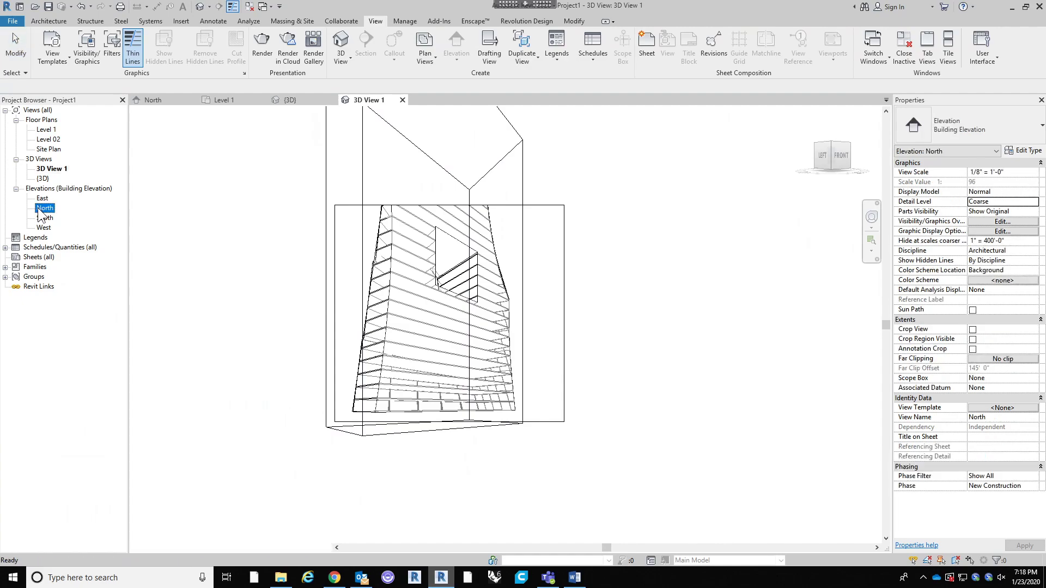
{"action": "double_click", "coordinate": [44, 209]}
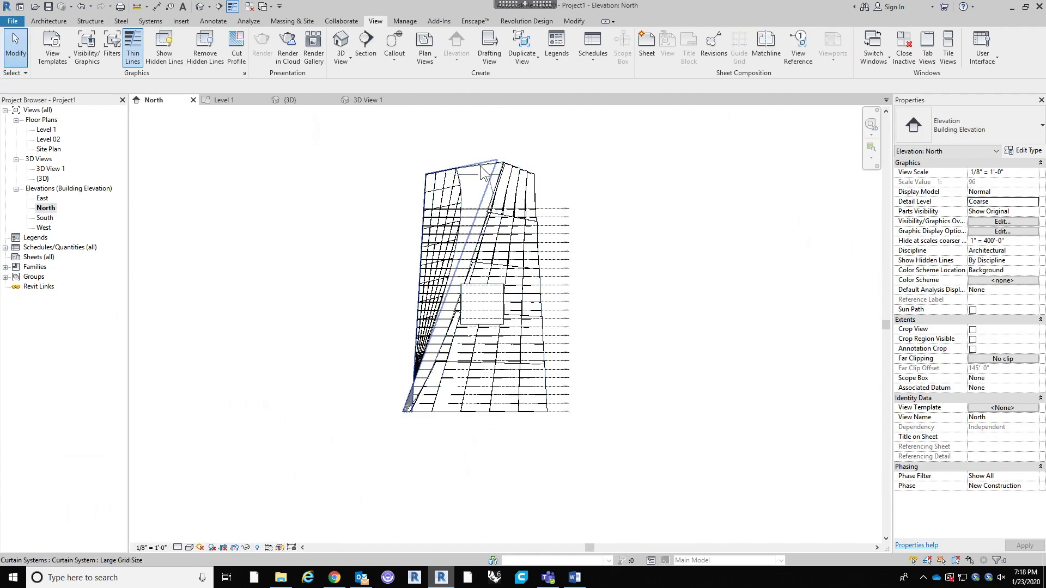
{"action": "scroll", "coordinate": [564, 213], "scroll_direction": "up", "scroll_amount": 3}
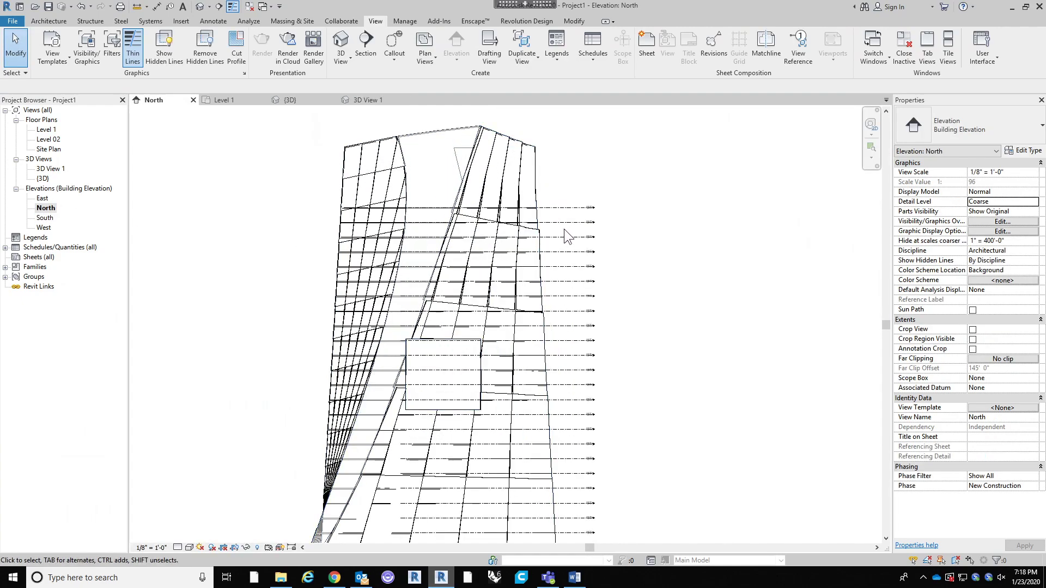
{"action": "scroll", "coordinate": [565, 235], "scroll_direction": "down", "scroll_amount": 3}
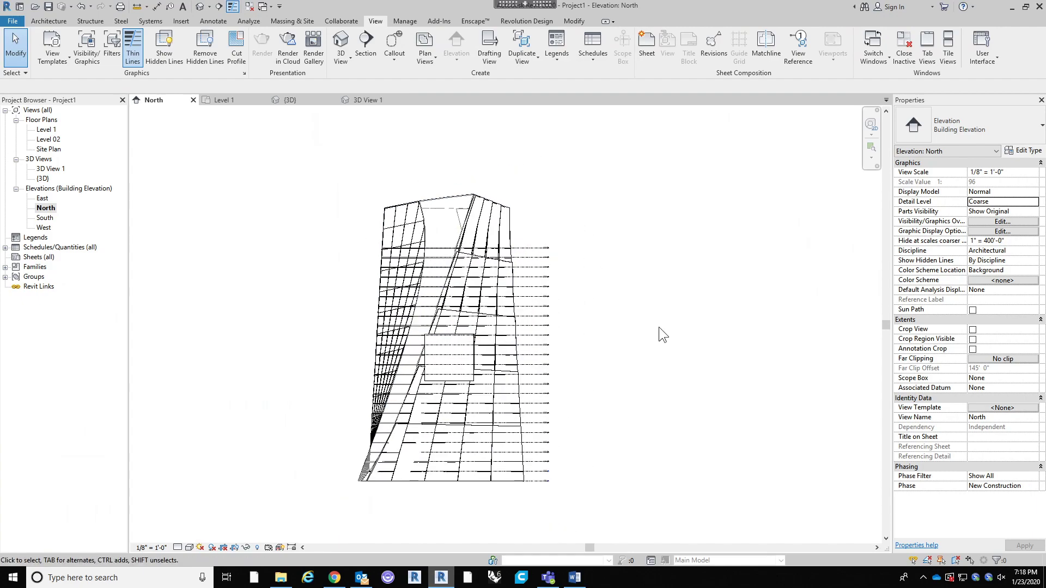
{"action": "scroll", "coordinate": [592, 363], "scroll_direction": "up", "scroll_amount": 1}
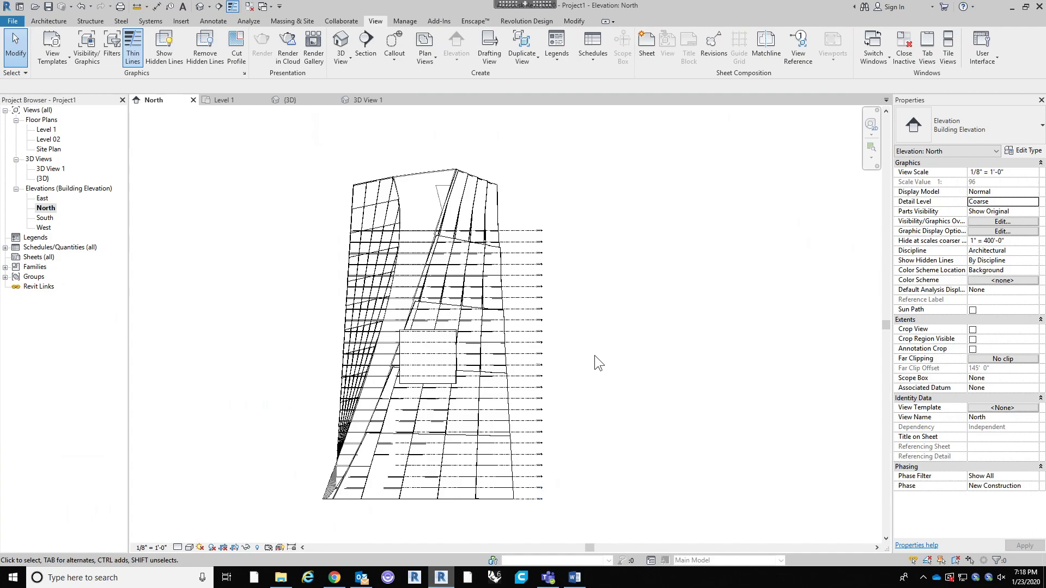
Step: Turn off the Mass category in the visibility overrides of the default {3D} view, and reveal that view's hidden elements
{"action": "left_click", "coordinate": [200, 6]}
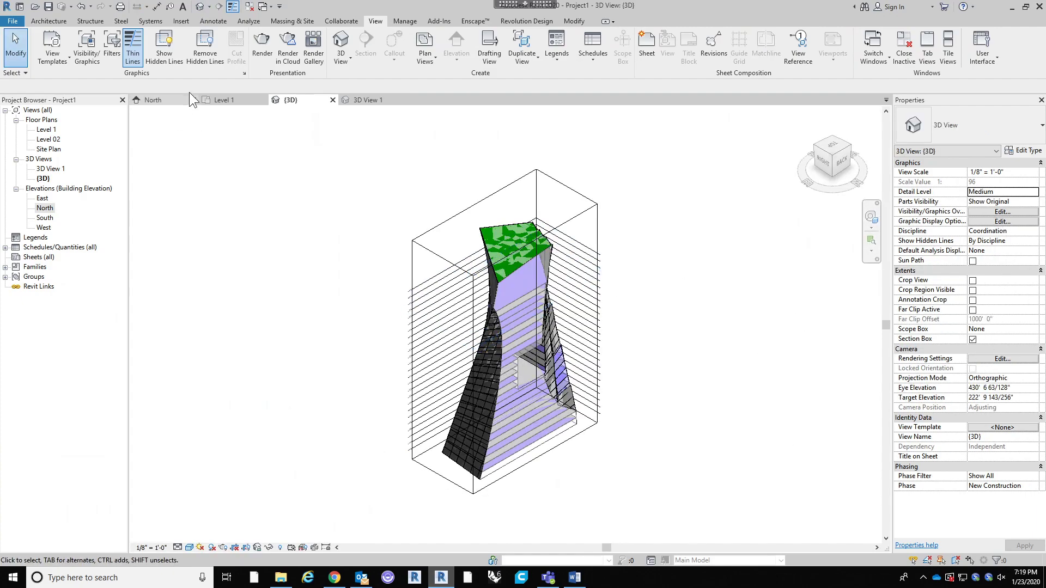
{"action": "left_click", "coordinate": [1003, 212]}
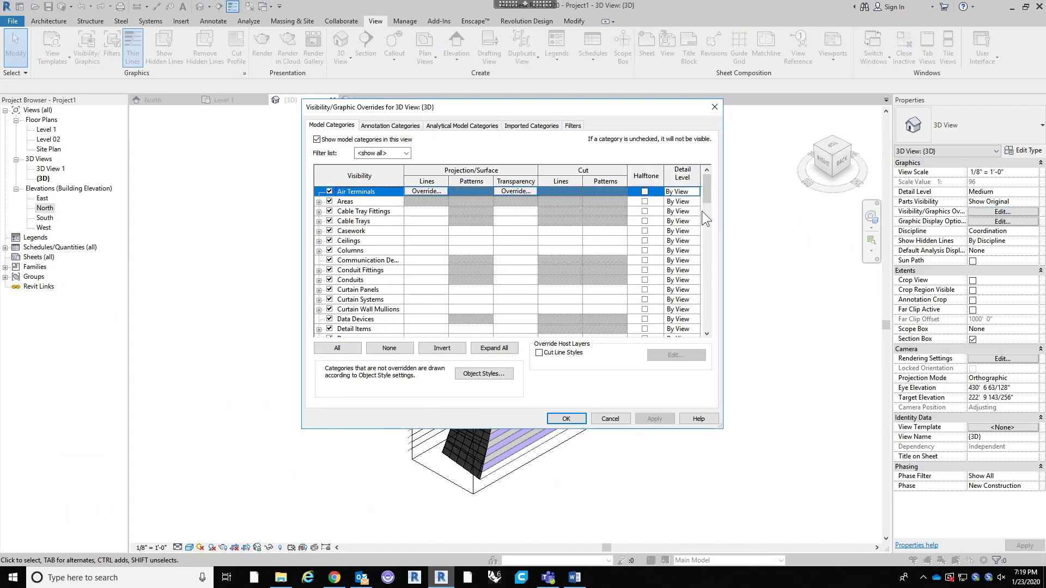
{"action": "left_click_drag", "start_coordinate": [706, 207], "coordinate": [710, 251]}
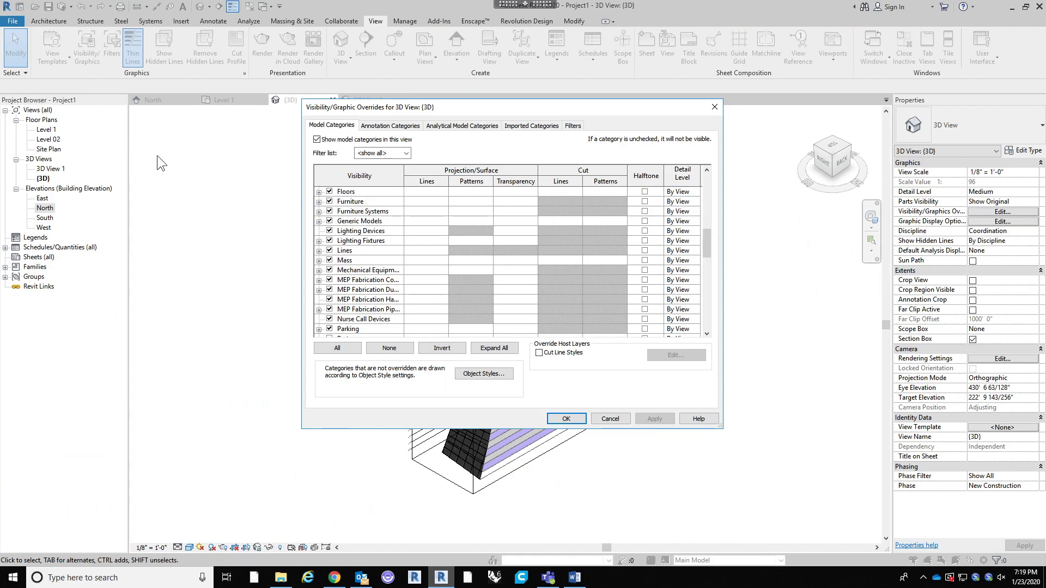
{"action": "left_click", "coordinate": [371, 257]}
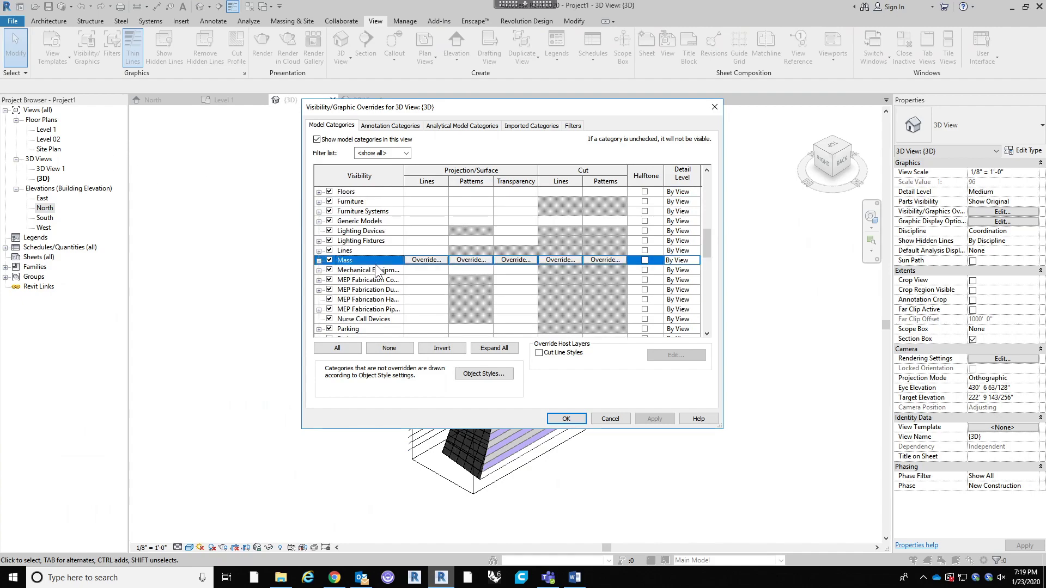
{"action": "left_click", "coordinate": [329, 260]}
{"action": "left_click", "coordinate": [575, 422]}
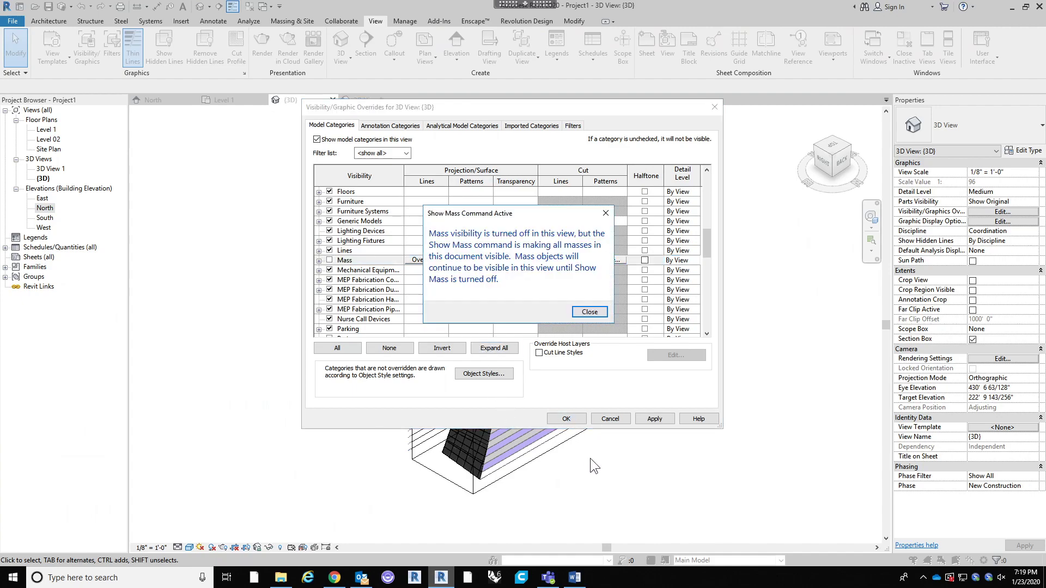
{"action": "left_click", "coordinate": [590, 312]}
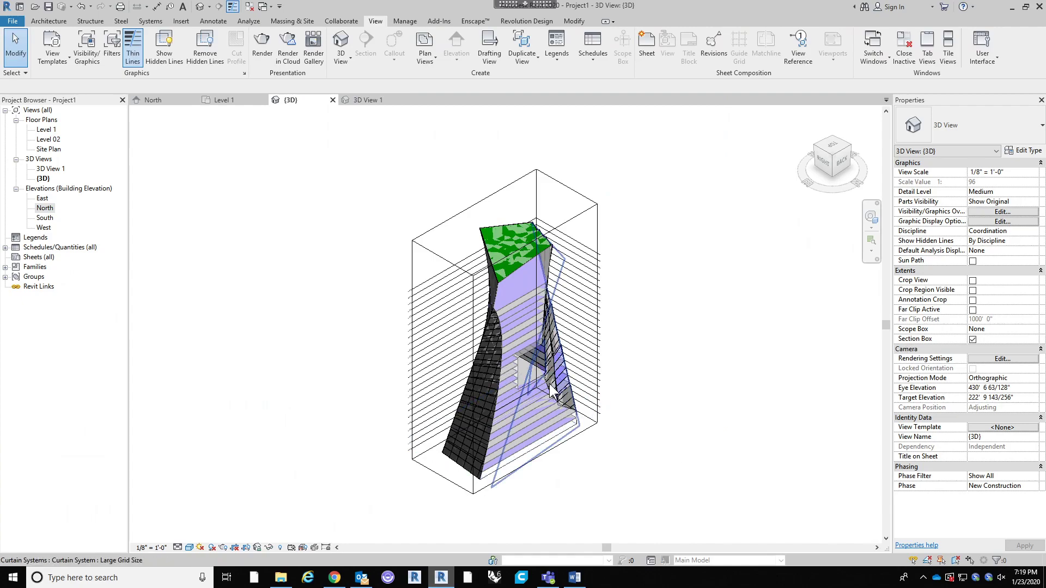
{"action": "scroll", "coordinate": [549, 385], "scroll_direction": "up", "scroll_amount": 3}
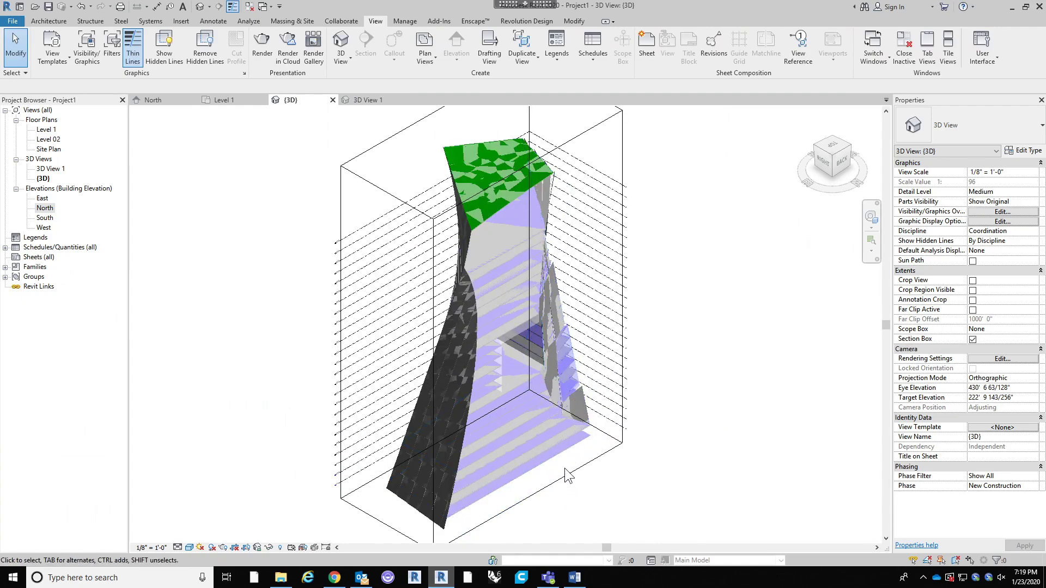
{"action": "left_click", "coordinate": [279, 547]}
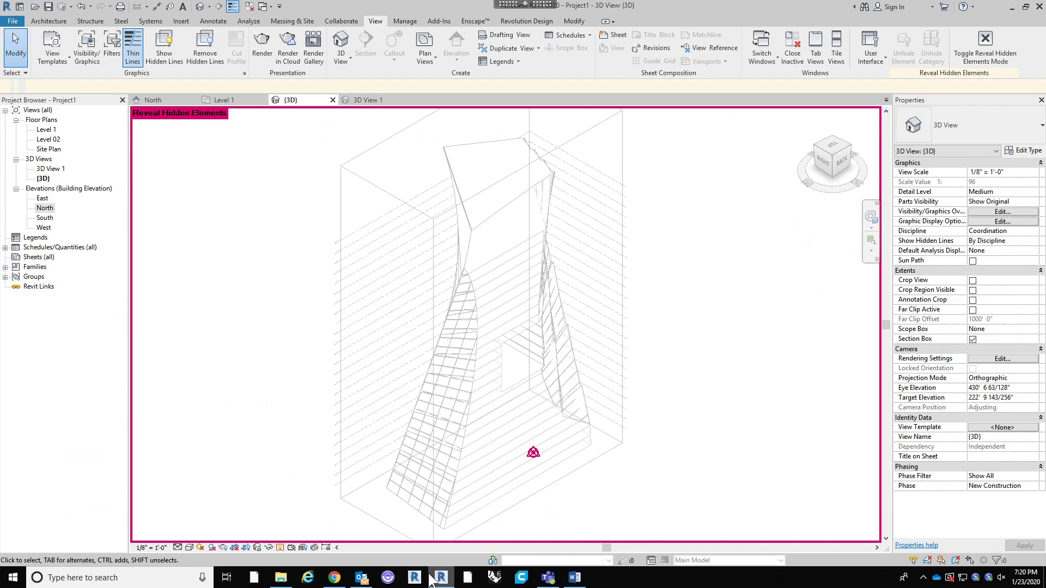
Step: Switch to the Assignment 2 - BIG page in Chrome and take the remote desktop session out of full screen
{"action": "left_click", "coordinate": [334, 577]}
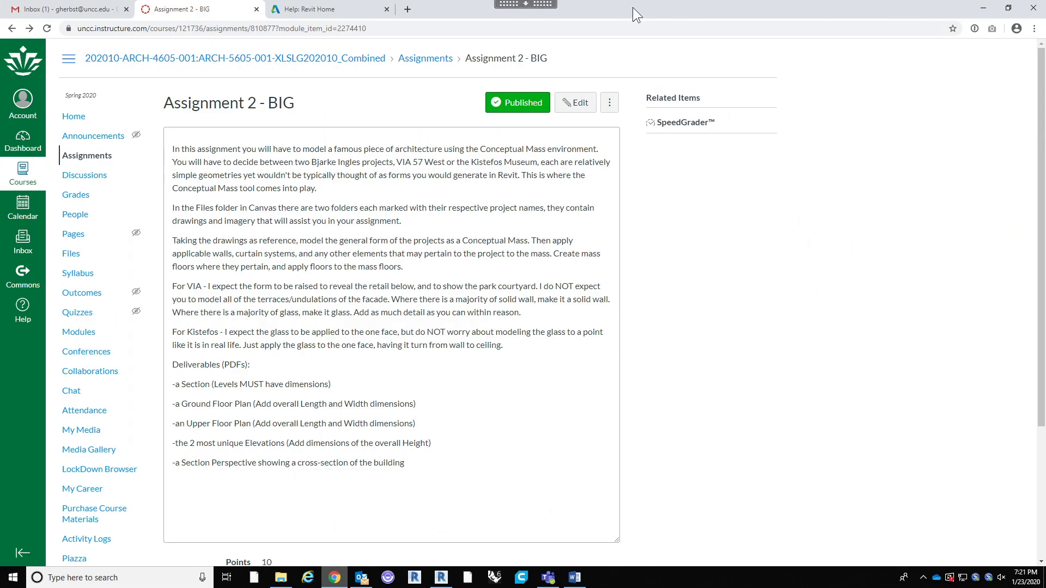
{"action": "left_click", "coordinate": [526, 6]}
{"action": "left_click", "coordinate": [621, 16]}
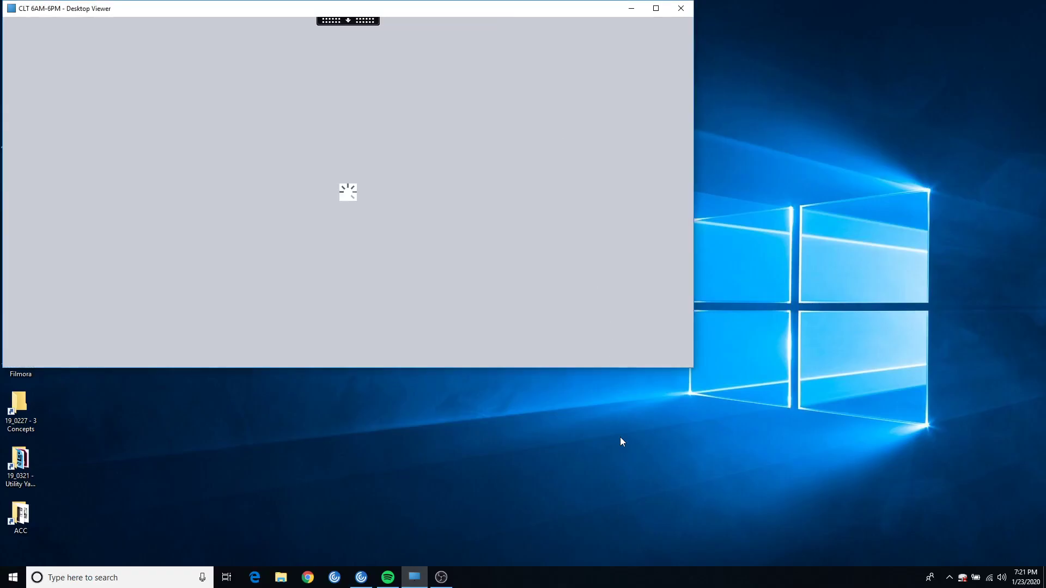